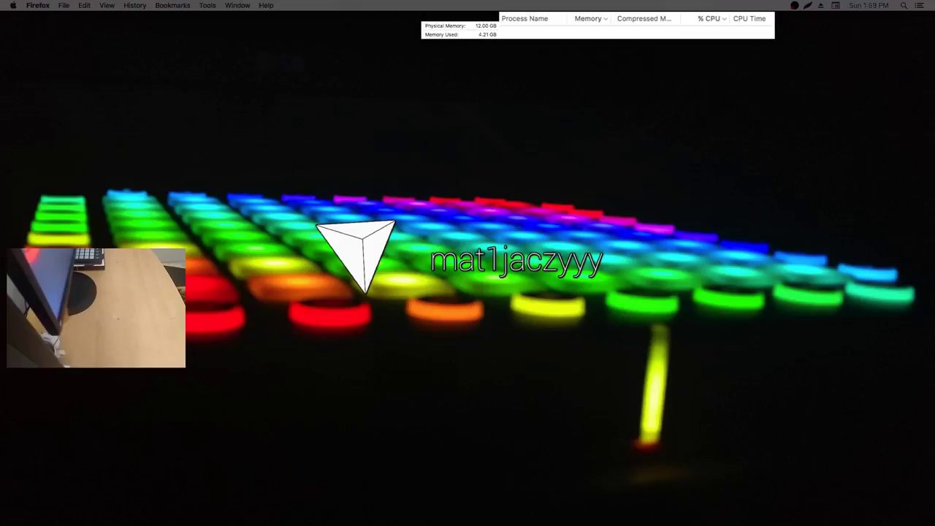
Launch Ableton Live 9 Suite from the Dock and open its File menu
mouse_move(292, 511)
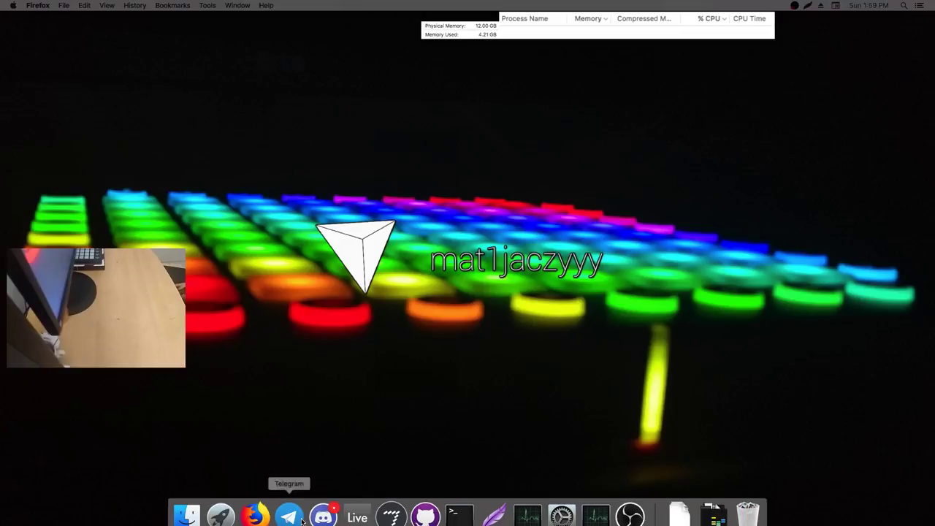
left_click(371, 515)
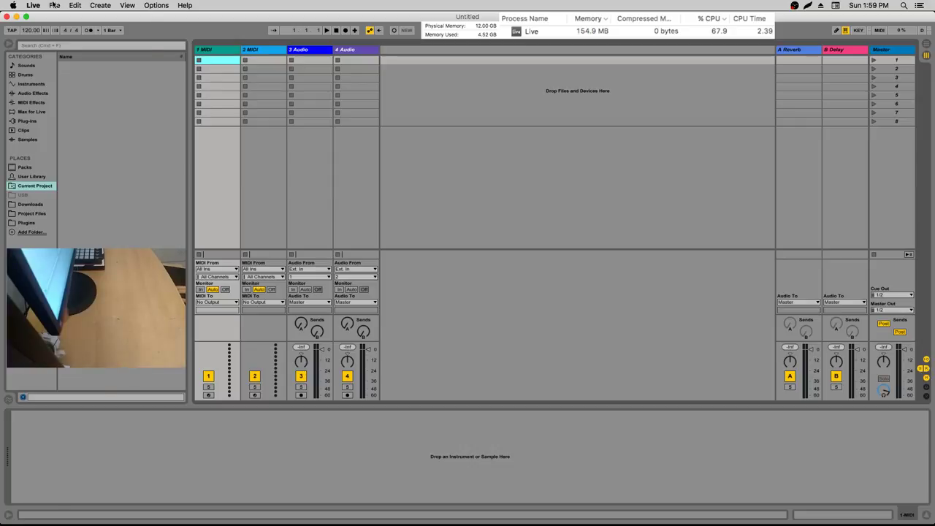
left_click(55, 5)
Open Lock the Block.als from the Open Recent Set submenu
mouse_move(121, 37)
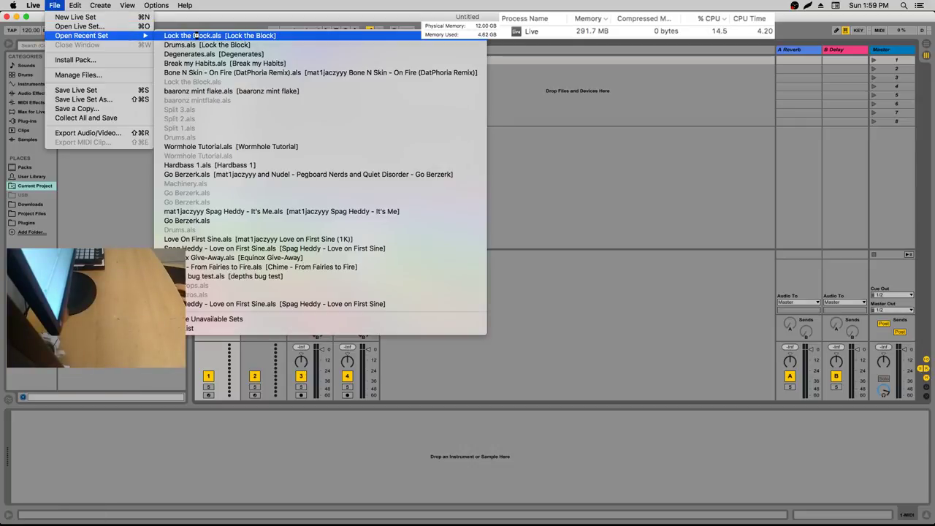
left_click(165, 37)
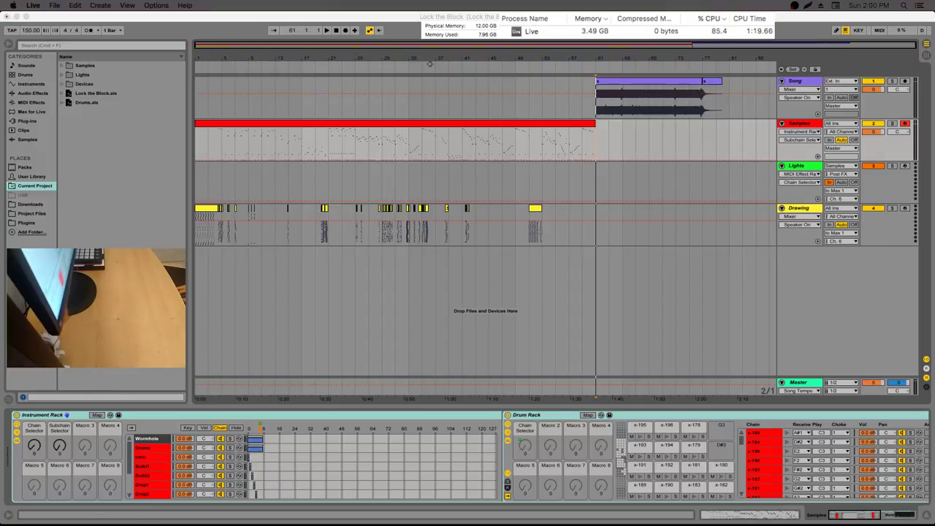
left_click(596, 136)
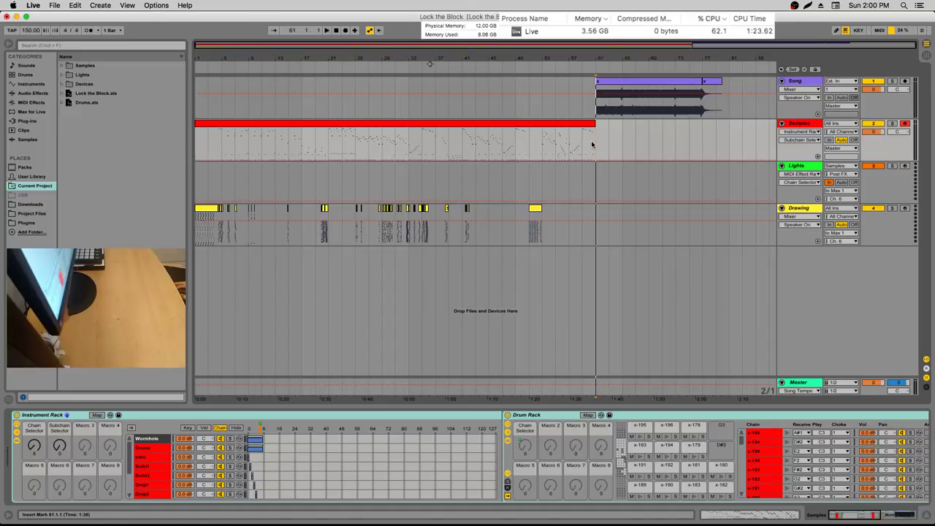
mouse_move(592, 144)
left_mouse_down()
mouse_move(543, 144)
mouse_move(593, 142)
left_mouse_up()
left_click(597, 130)
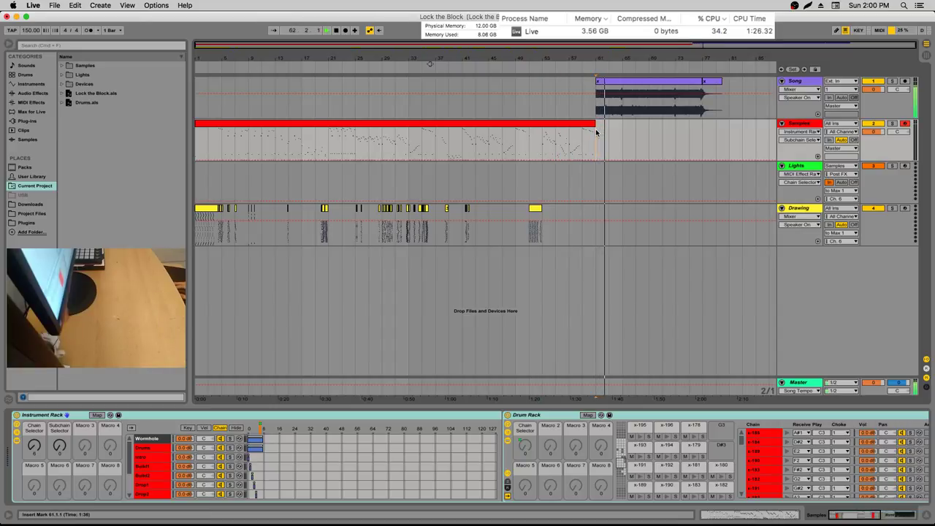
key("space")
left_click_drag(594, 140, 596, 117)
left_click(542, 148)
left_click(596, 118)
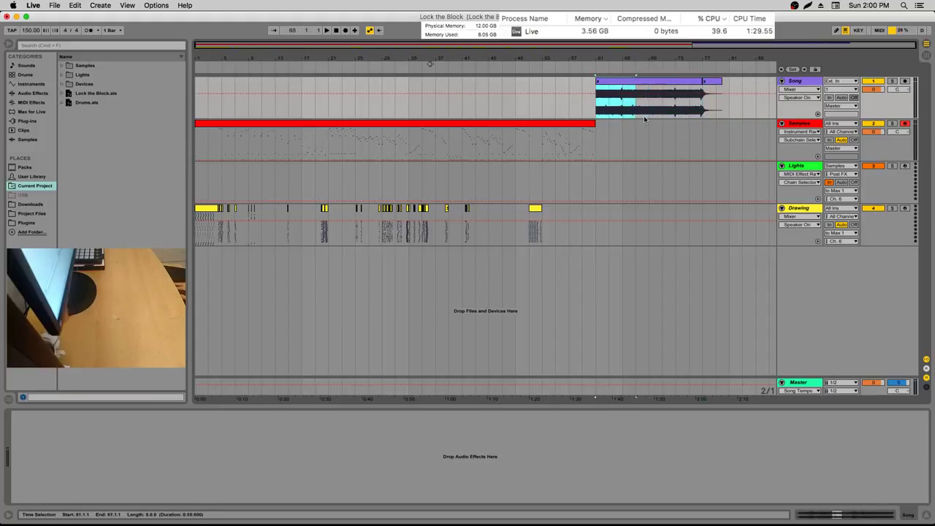
left_click_drag(701, 118, 720, 113)
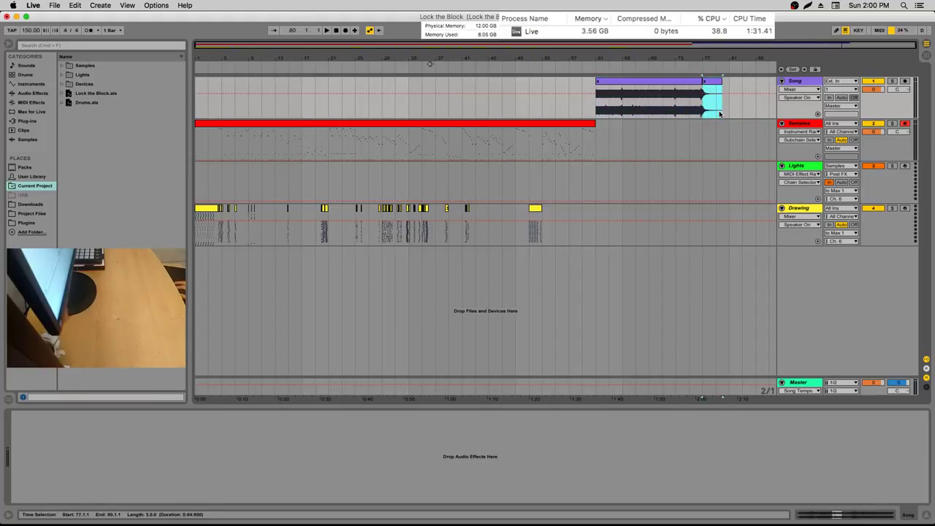
left_click(716, 113)
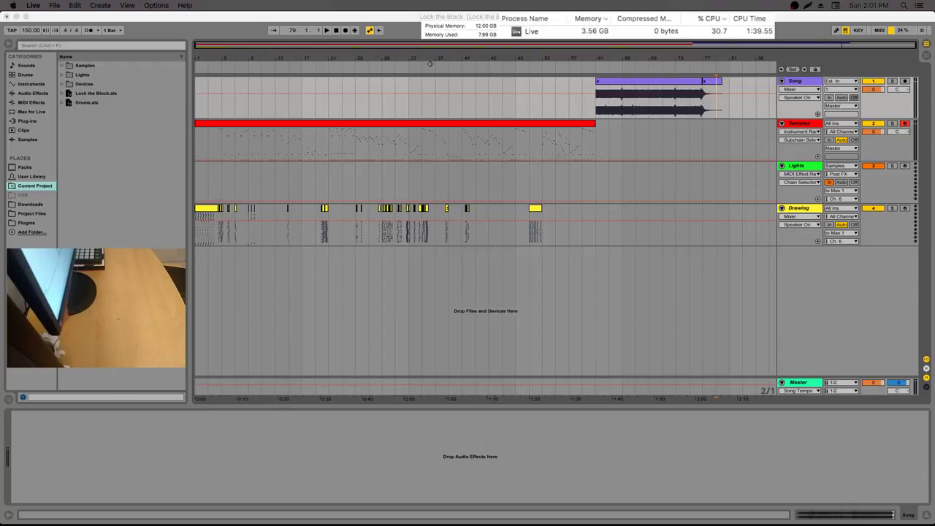
left_click(415, 284)
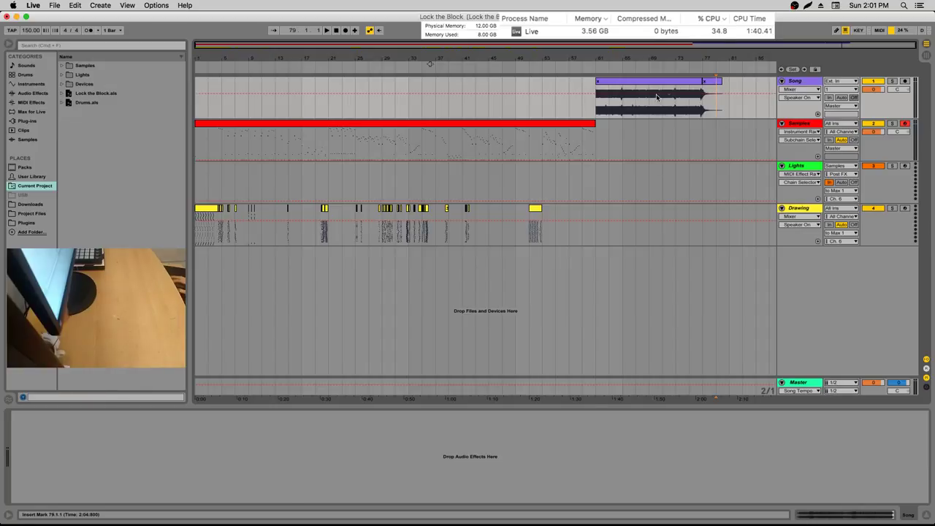
left_click(596, 139)
mouse_move(640, 60)
left_mouse_down()
mouse_move(458, 56)
mouse_move(555, 51)
mouse_move(634, 66)
left_mouse_up()
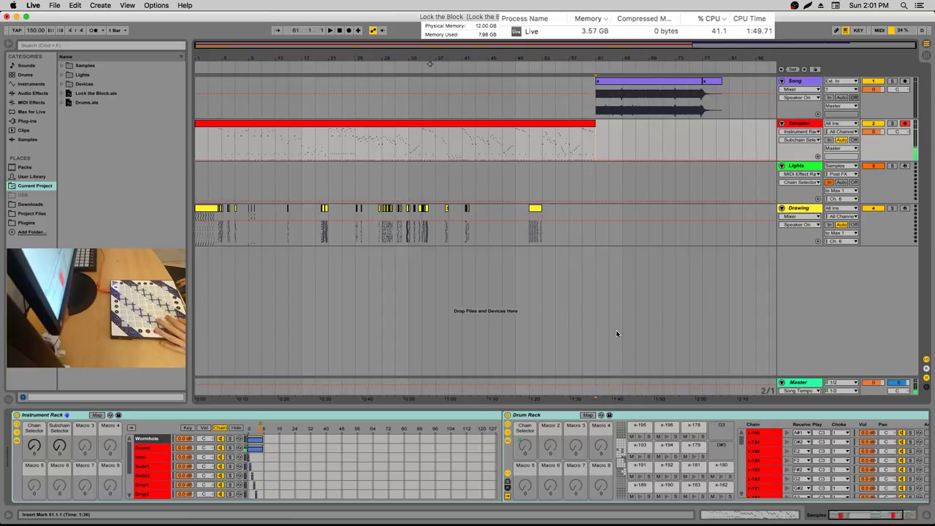
Switch to Max, open the recent Retina 2.1 patcher and set Your Launchpad to PRO
left_click(391, 505)
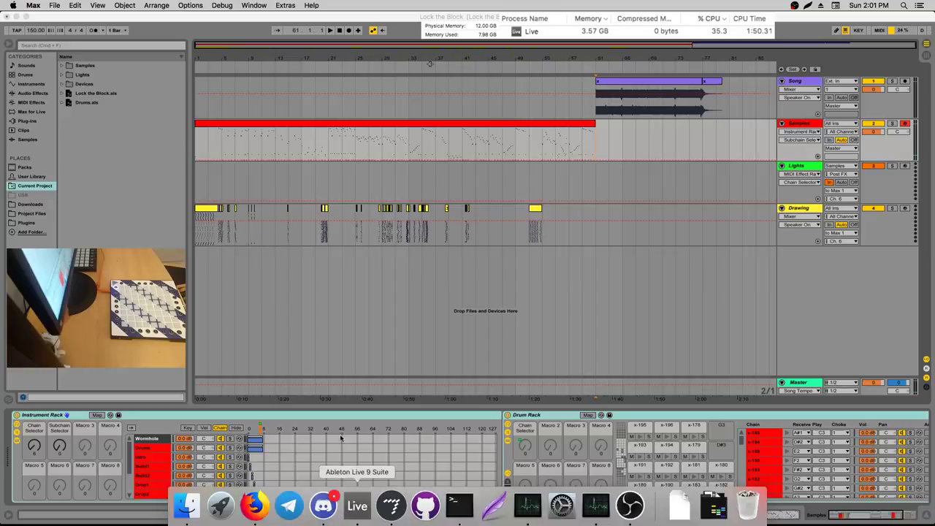
left_click(54, 5)
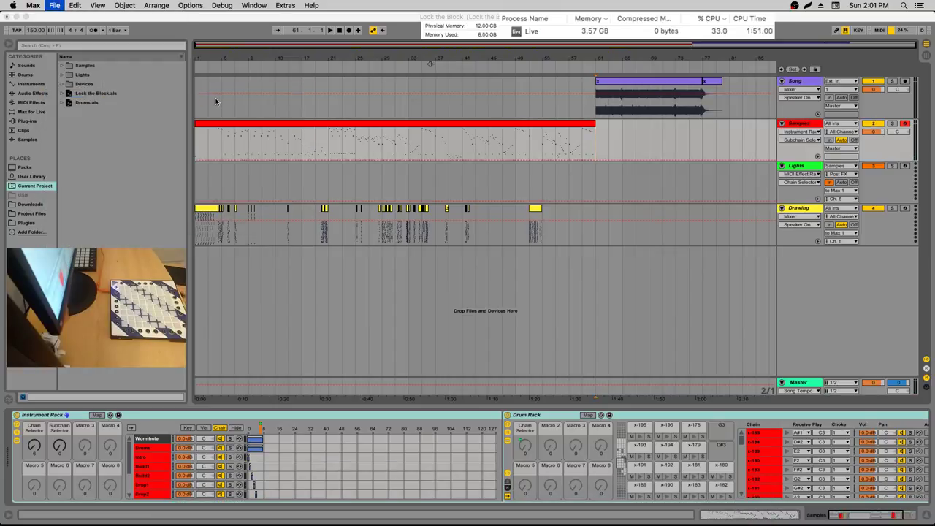
left_click(278, 212)
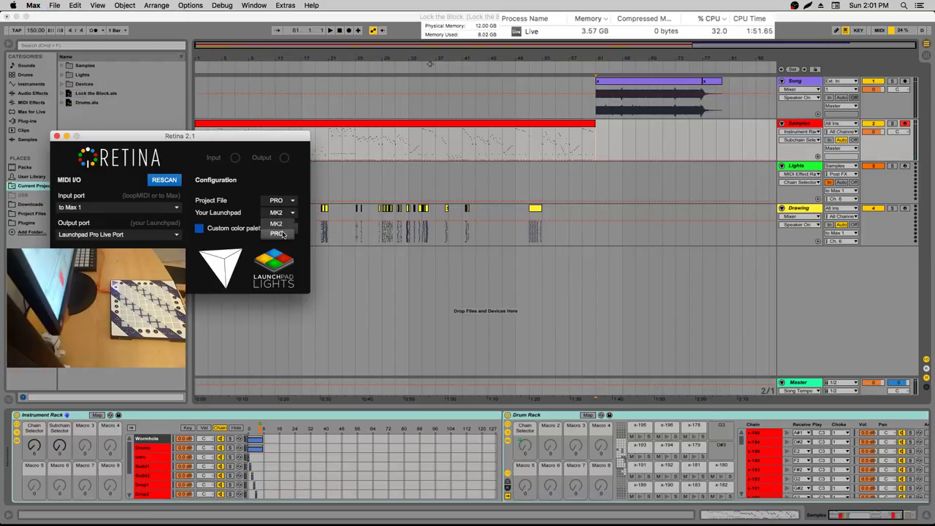
left_click(282, 233)
Load the creator's saved custom colour palette file, close the palette window and return to Live
left_click(292, 229)
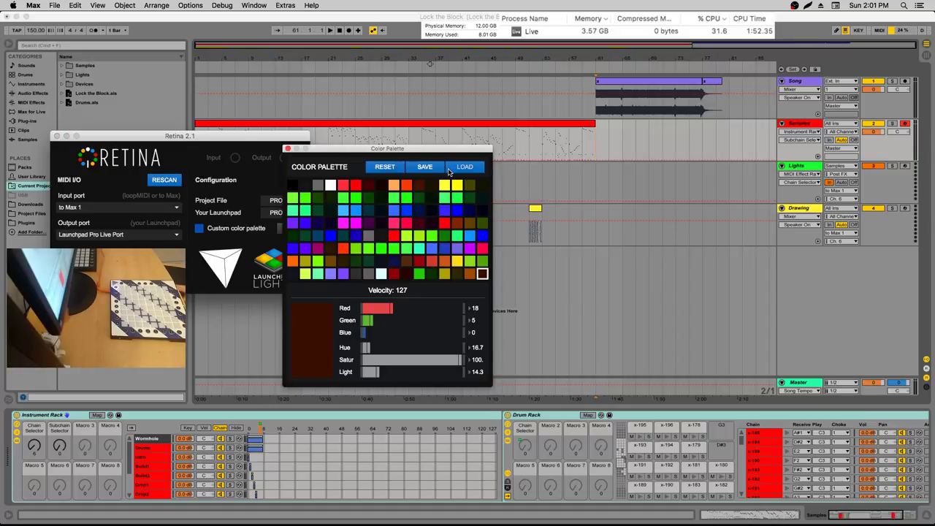
left_click(462, 168)
double_click(458, 158)
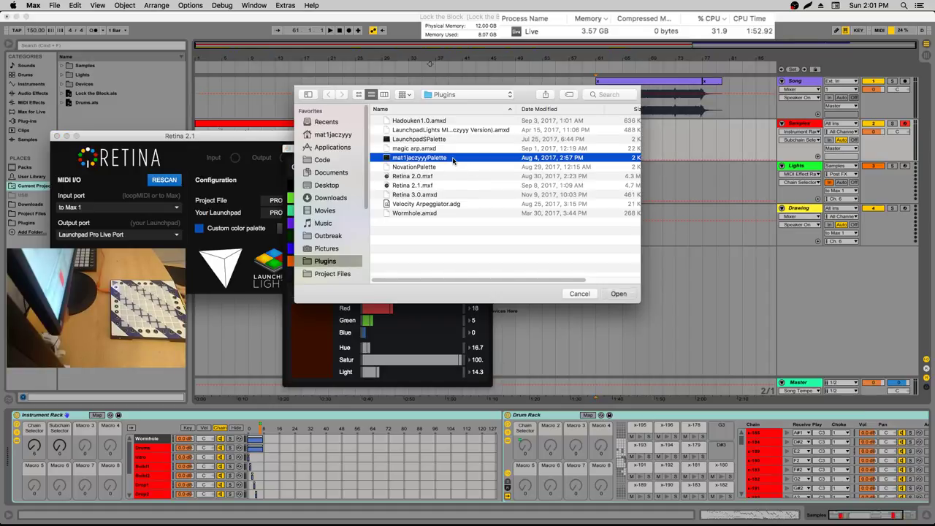
left_click(287, 151)
left_click(638, 205)
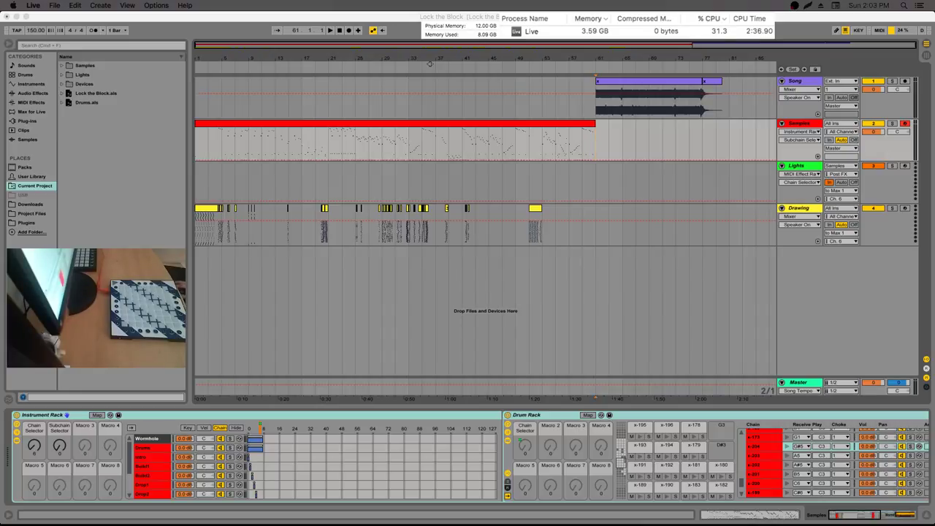
Zoom into the arrangement and preview the light show from around bar 51, then stop
left_click(555, 147)
mouse_move(593, 55)
left_mouse_down()
mouse_move(501, 73)
mouse_move(555, 102)
mouse_move(734, 61)
mouse_move(680, 73)
left_mouse_up()
left_click(677, 100)
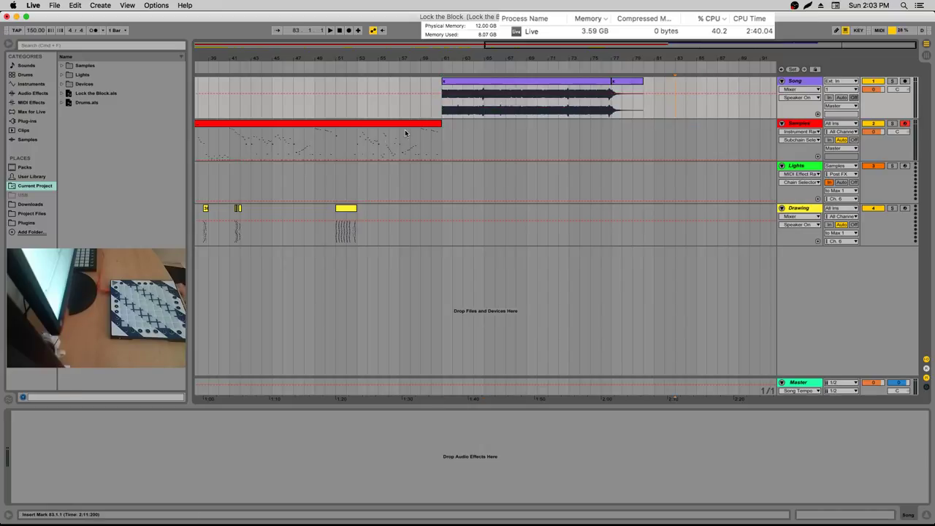
left_click(378, 133)
key("space")
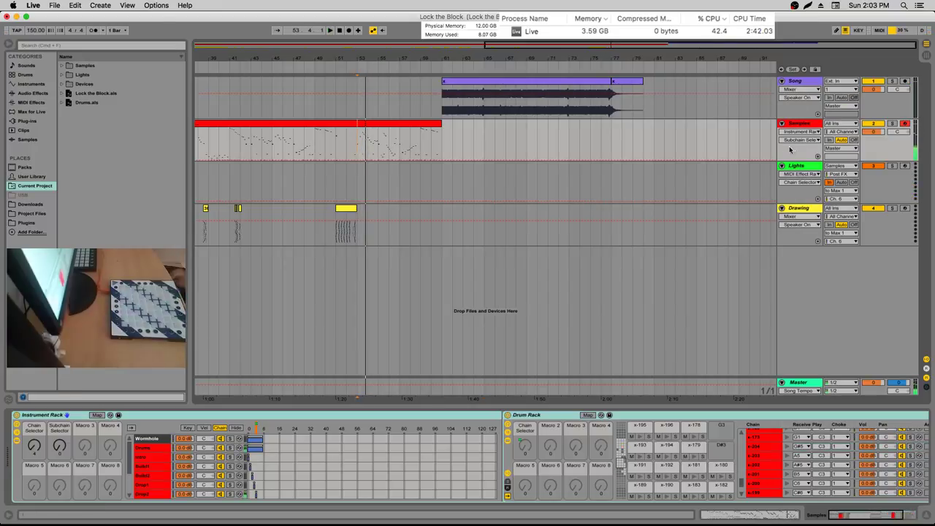
left_click(335, 146)
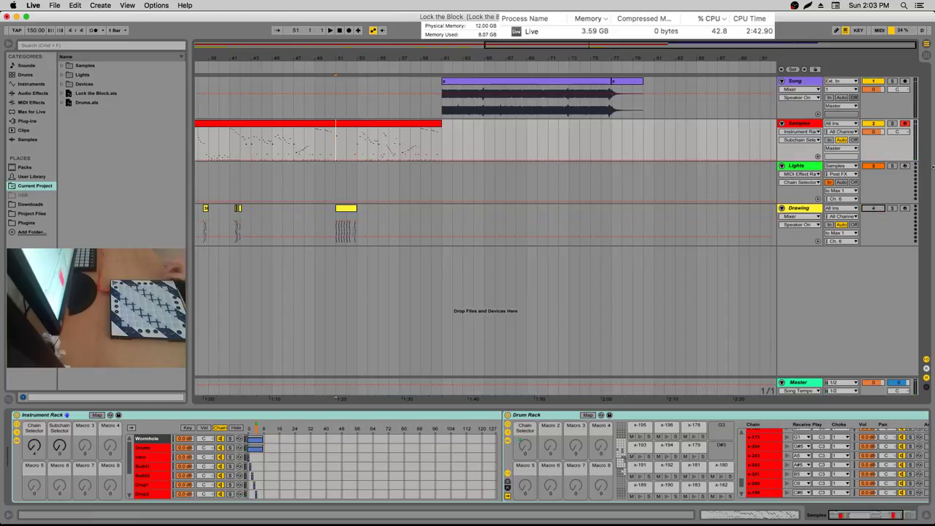
key("space")
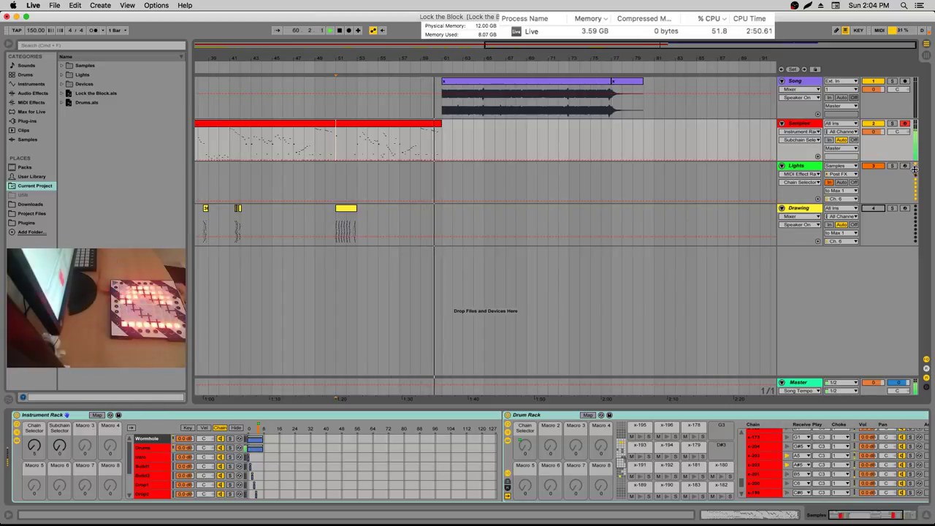
key("space")
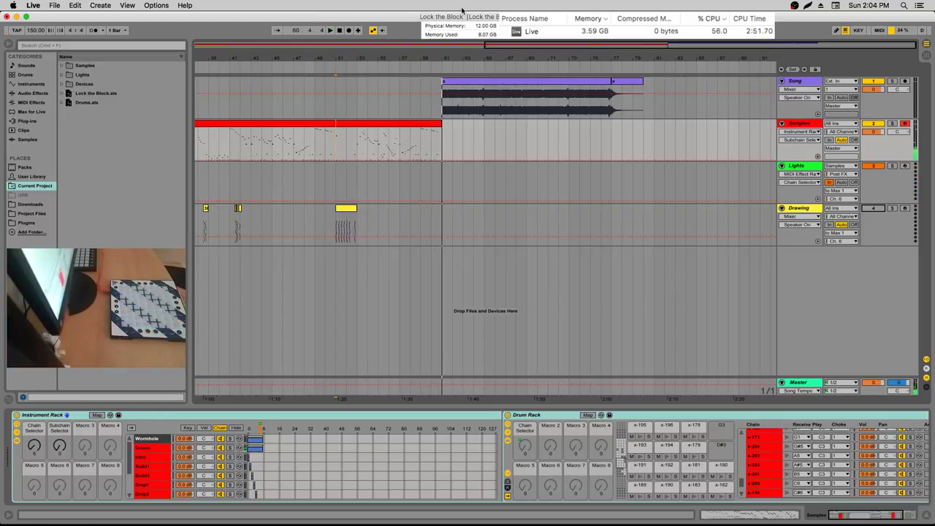
Zoom to bars 48–71, replay from bar 53, and select the Lights track to show its racks
left_click_drag(390, 51, 343, 69)
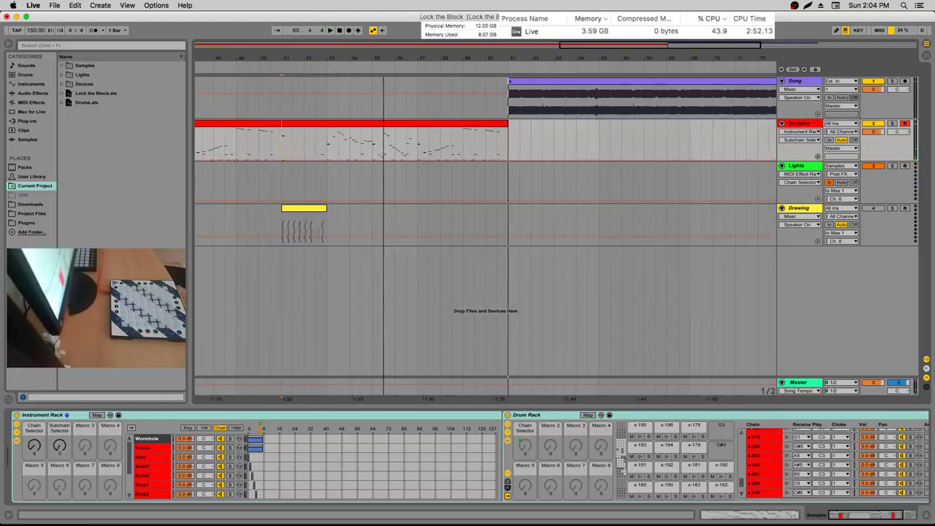
left_click(336, 142)
key("space")
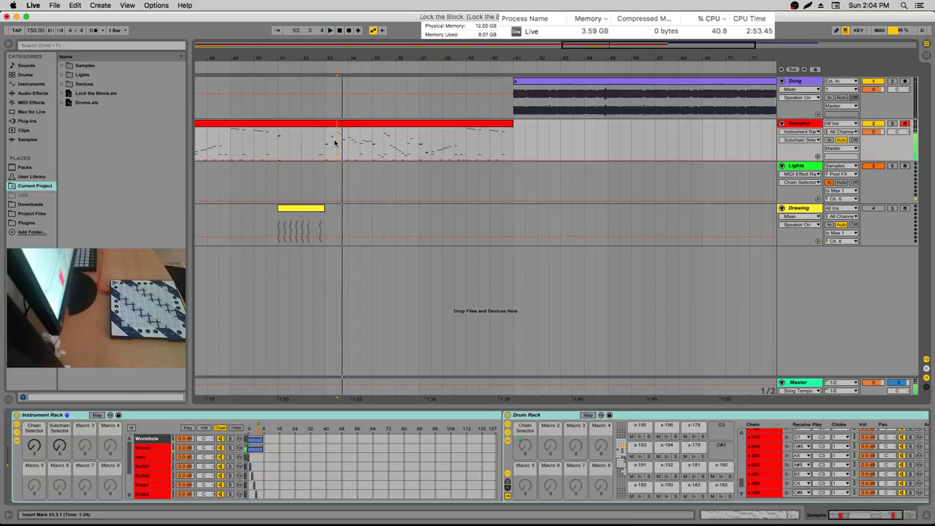
key("space")
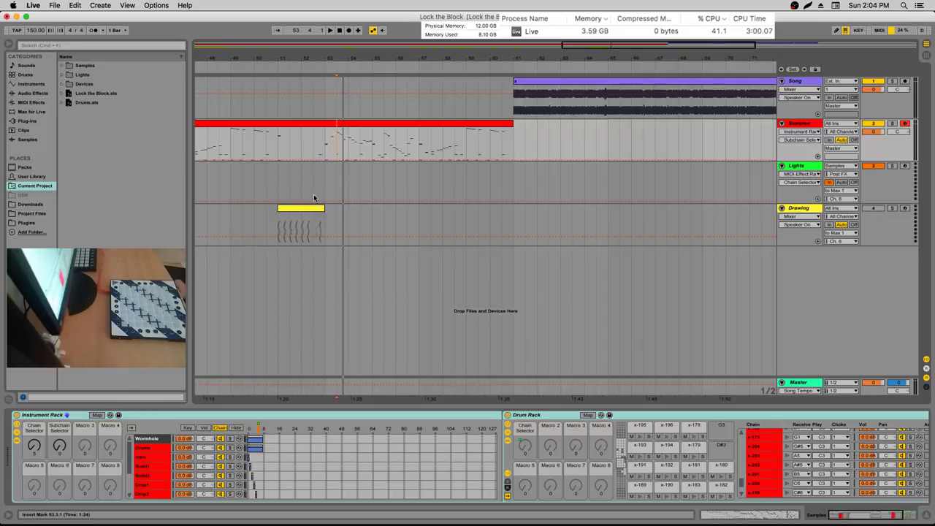
left_click(333, 176)
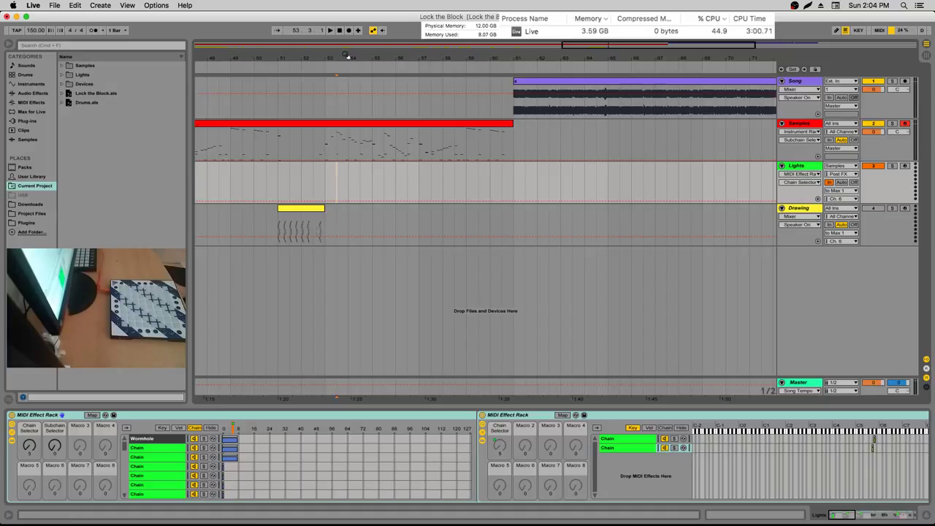
Audition playback from 53.2.1, checking the positions at bar 54 and 53.4.1
scroll(336, 86, "up", 3)
left_click(335, 143)
key("space")
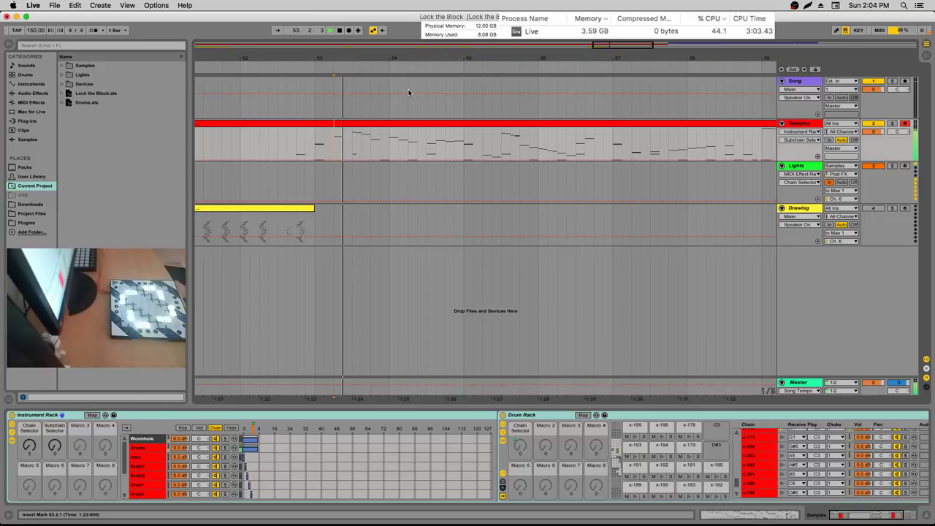
left_click(390, 142)
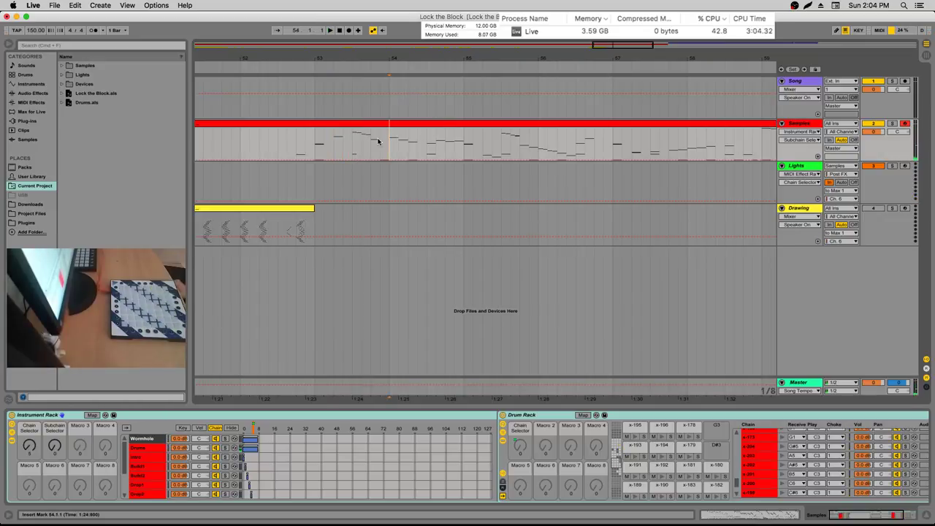
left_click(371, 143)
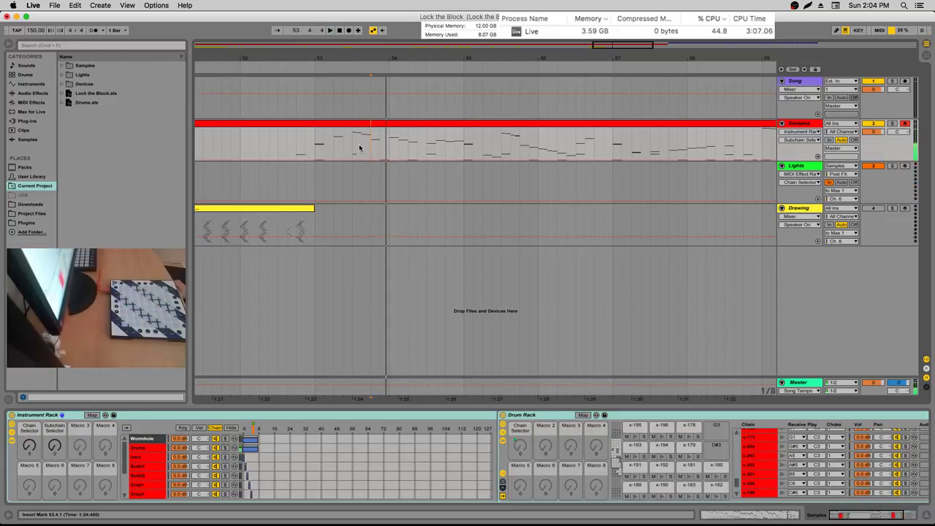
left_click(333, 147)
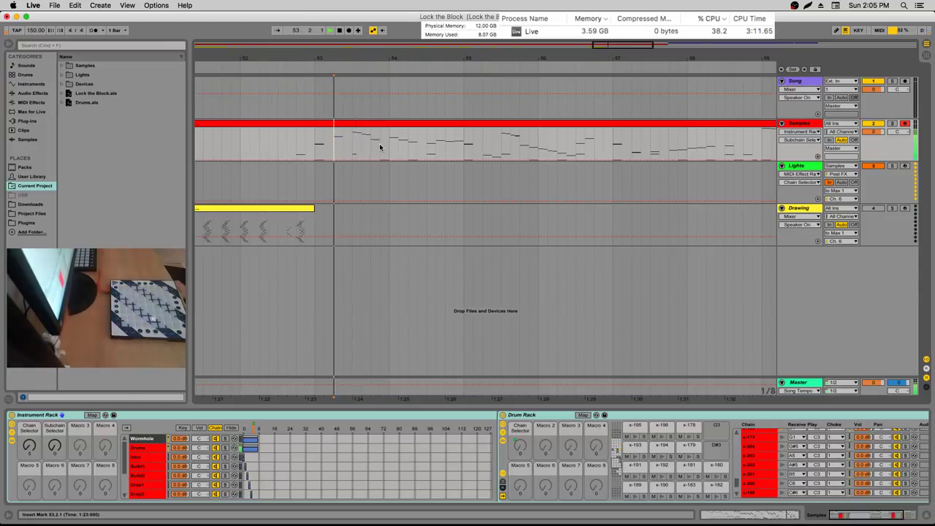
Mark a one-sixteenth time selection on the Drawing track just after bar 53
left_click_drag(337, 146, 347, 144)
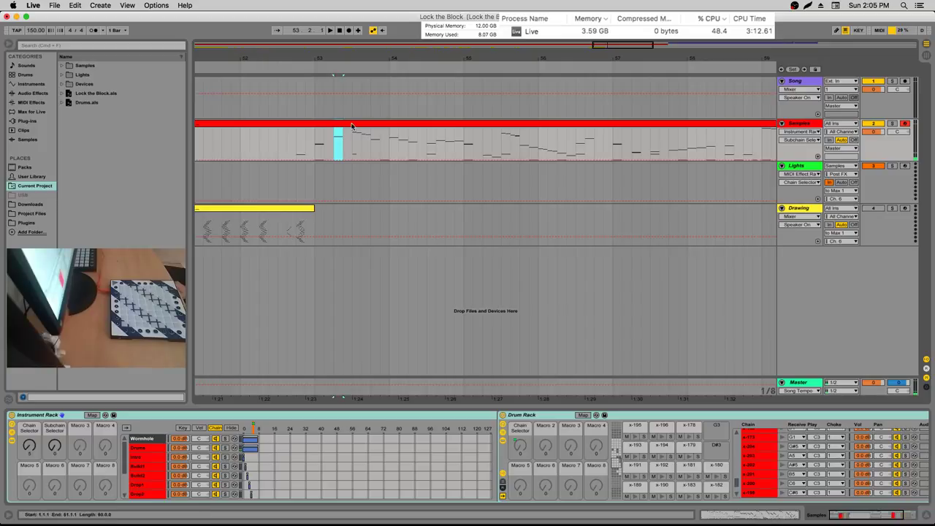
left_click_drag(349, 215, 369, 219)
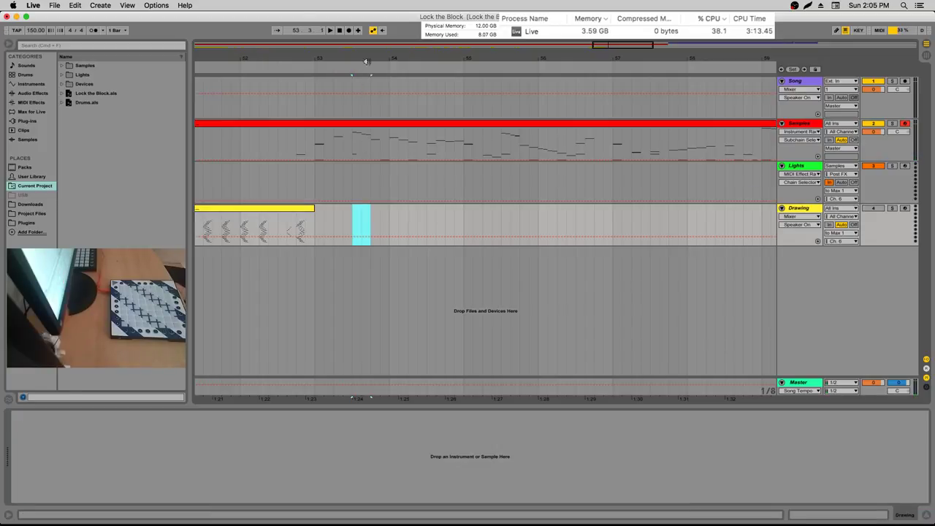
left_click_drag(356, 58, 354, 88)
left_click(339, 212)
Insert an empty MIDI clip at 53.3 on the Drawing track, activate the track and adjust the clip length
right_click(339, 212)
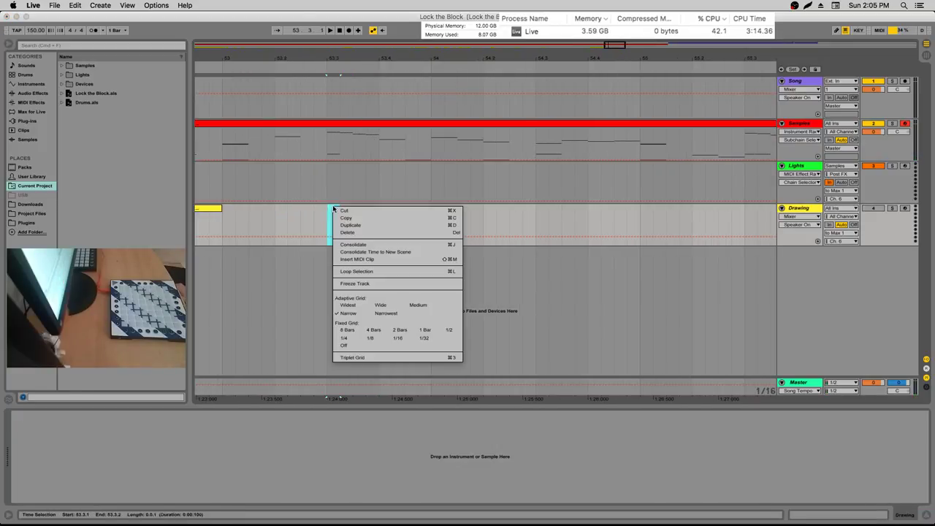
left_click(358, 258)
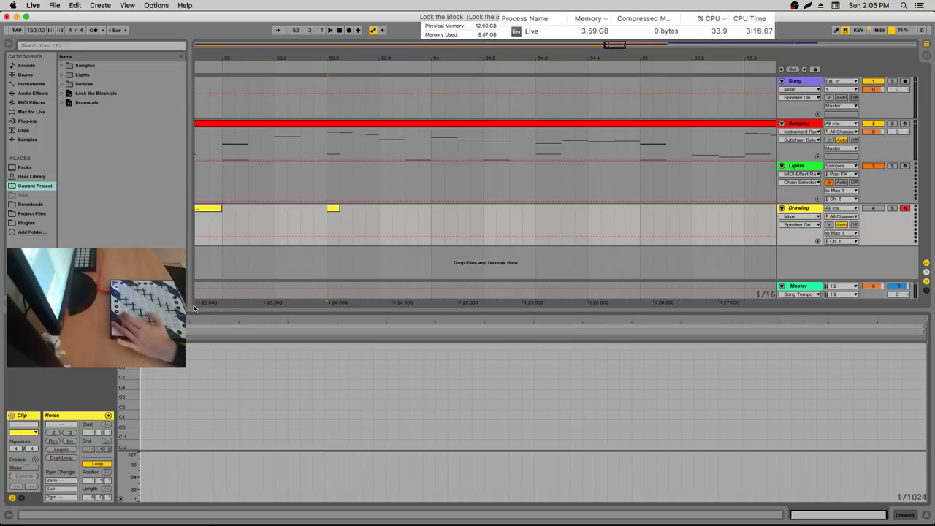
left_click(875, 210)
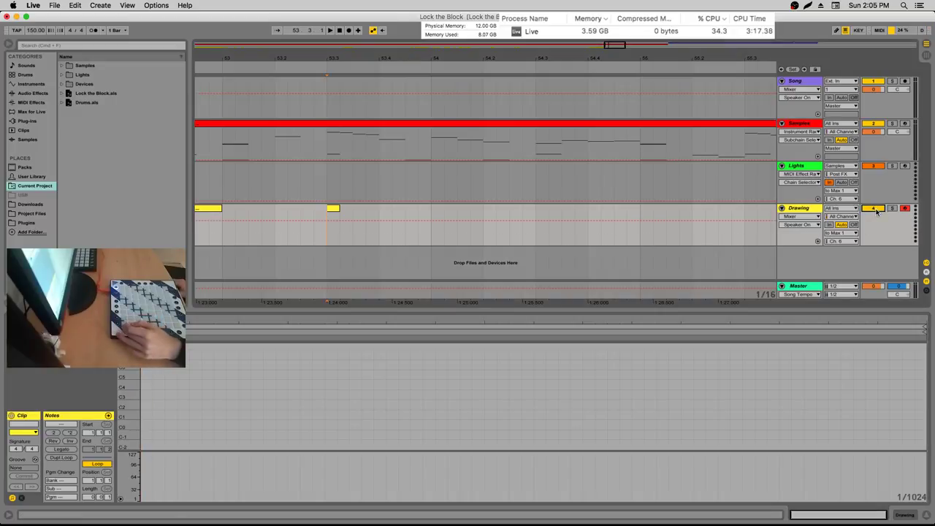
left_click(70, 433)
left_click(70, 433)
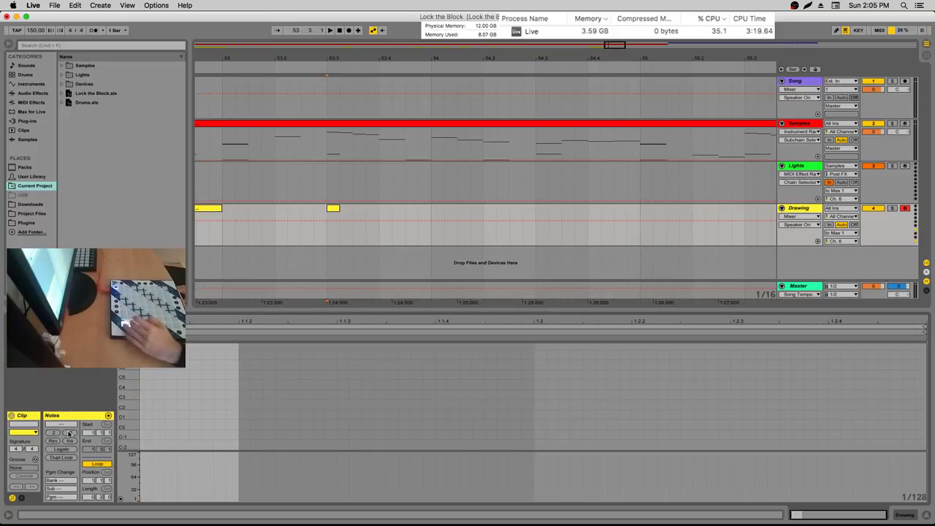
left_click(70, 433)
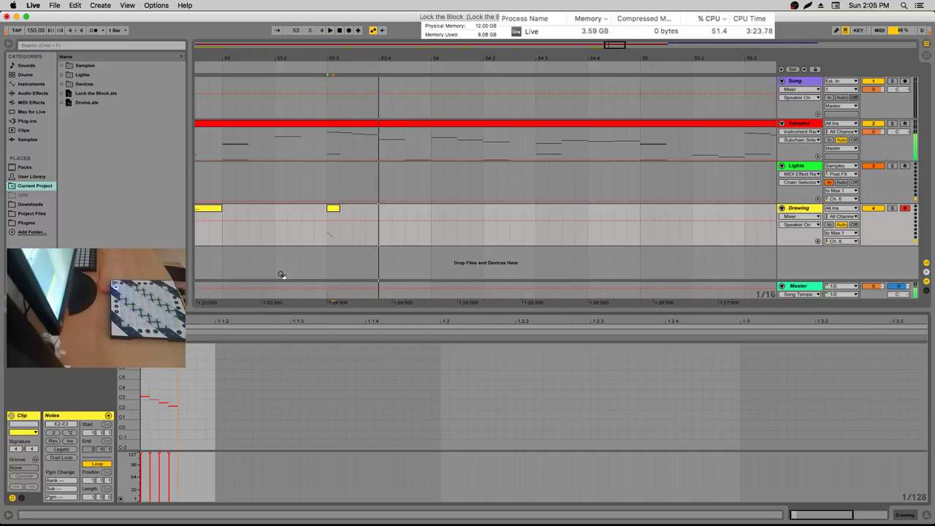
Duplicate the small Drawing clip with Cmd+D and box-select the notes in the copy
left_click(334, 210)
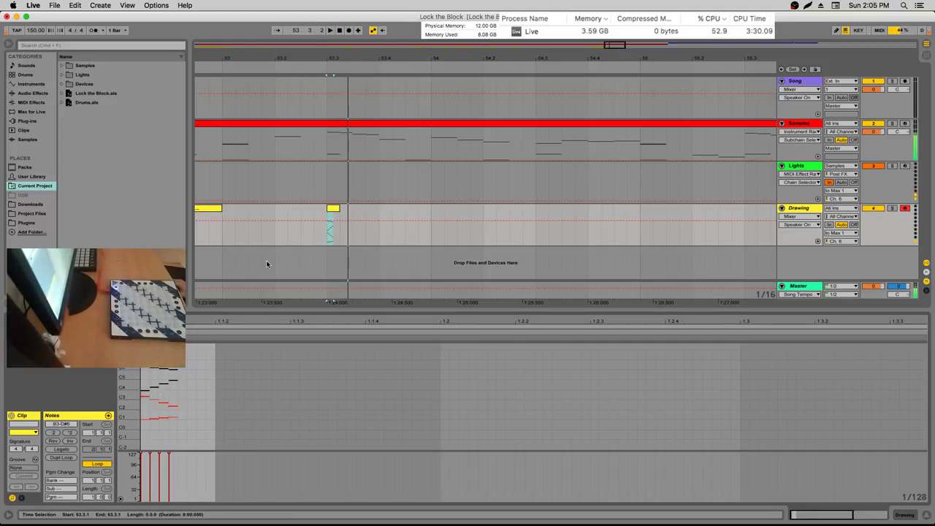
left_click(336, 213)
key("super+d")
left_click(246, 378)
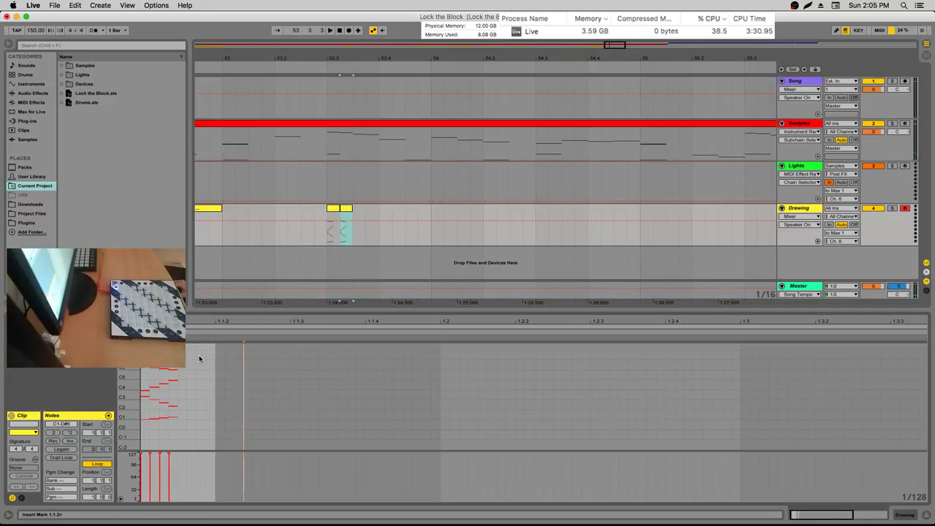
mouse_move(200, 356)
left_mouse_down()
mouse_move(129, 377)
mouse_move(153, 383)
mouse_move(143, 389)
mouse_move(153, 411)
mouse_move(135, 416)
left_mouse_up()
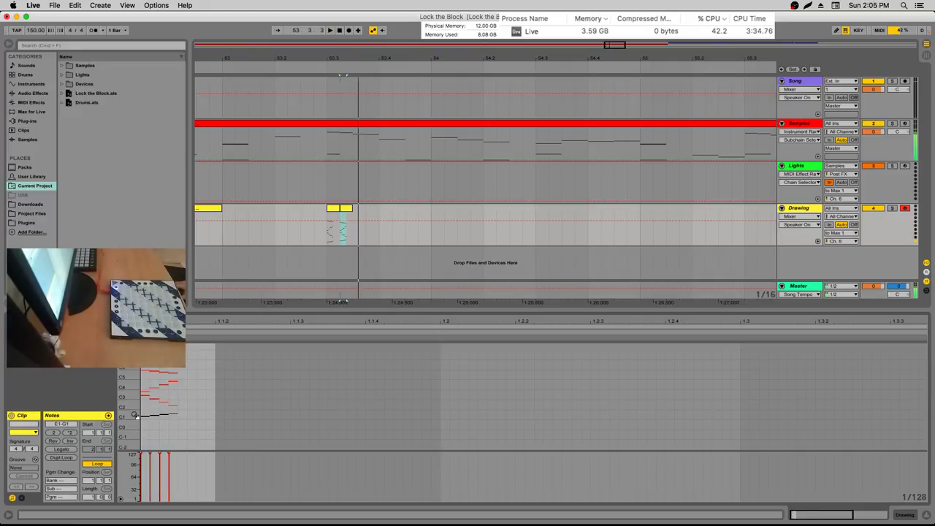
Duplicate the latest clip again and box-select its notes, including the lowest ones
left_click(350, 208)
key("super+d")
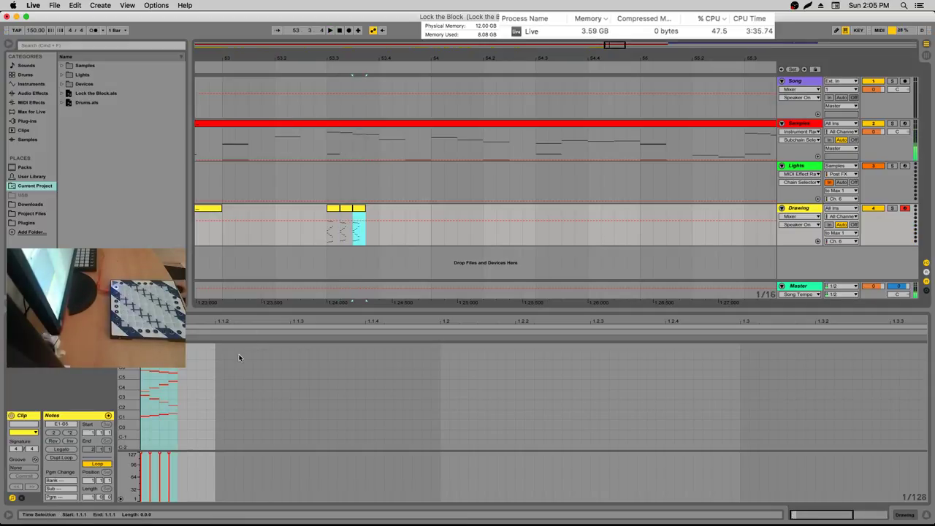
mouse_move(218, 348)
left_mouse_down()
mouse_move(144, 372)
mouse_move(142, 384)
left_mouse_up()
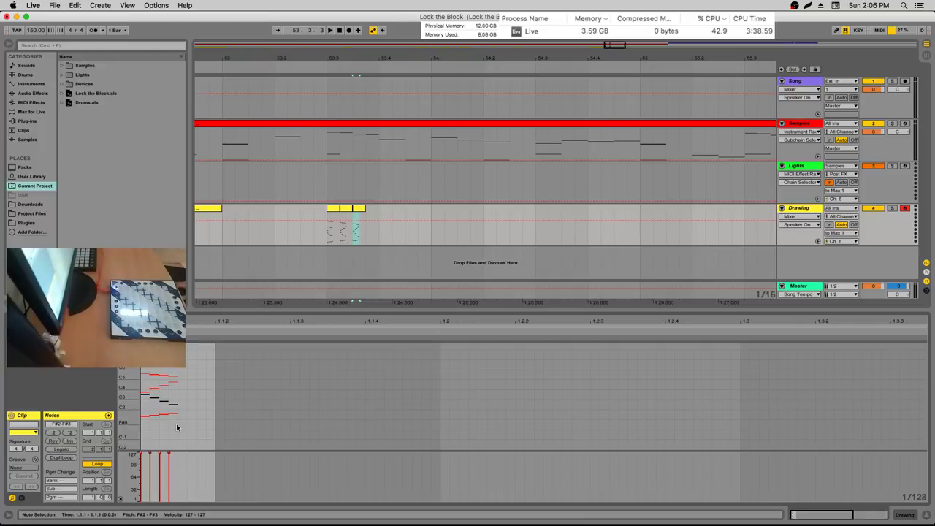
left_click_drag(181, 425, 146, 411)
Record new Launchpad notes into the Drawing clip from 53.3.1
left_click(348, 211)
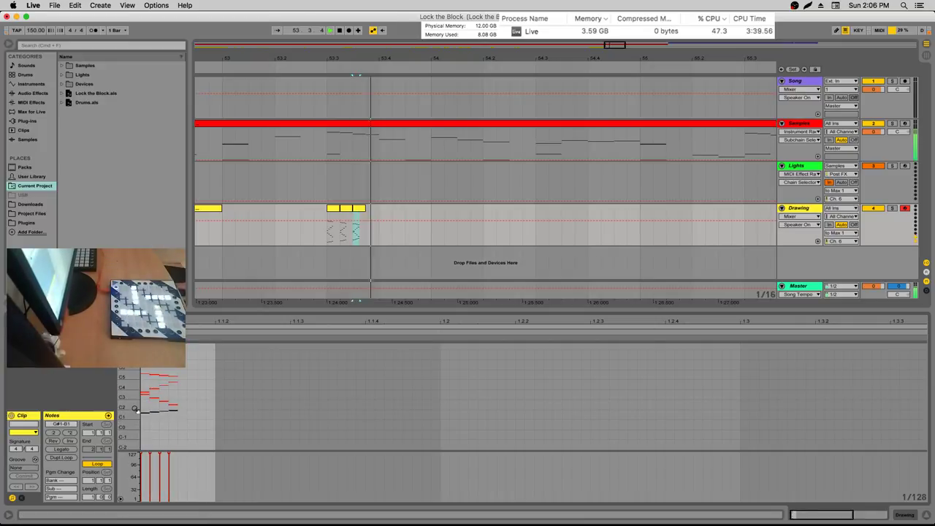
key("space")
left_click(327, 236)
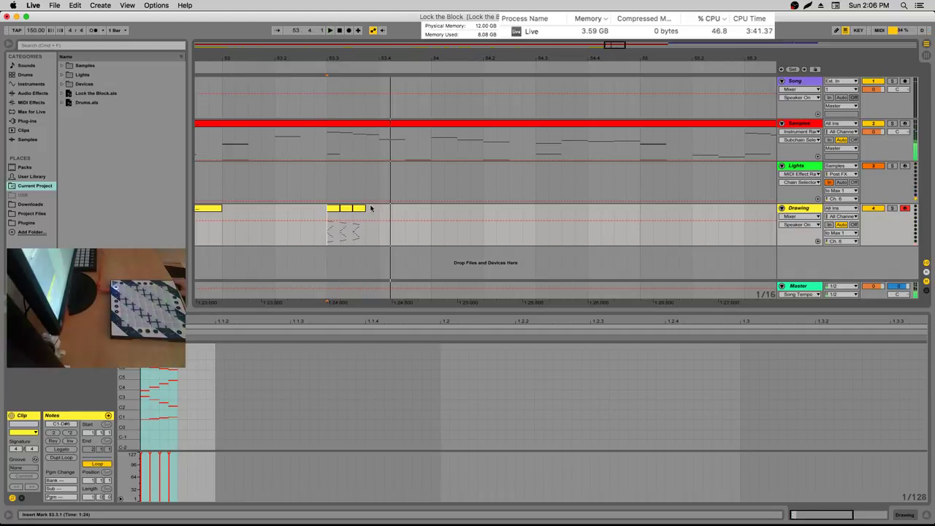
key("space")
Raise the top notes in pitch, review playback from 53.3.1, and select the first sixteenth
left_click_drag(240, 359, 136, 406)
key("space")
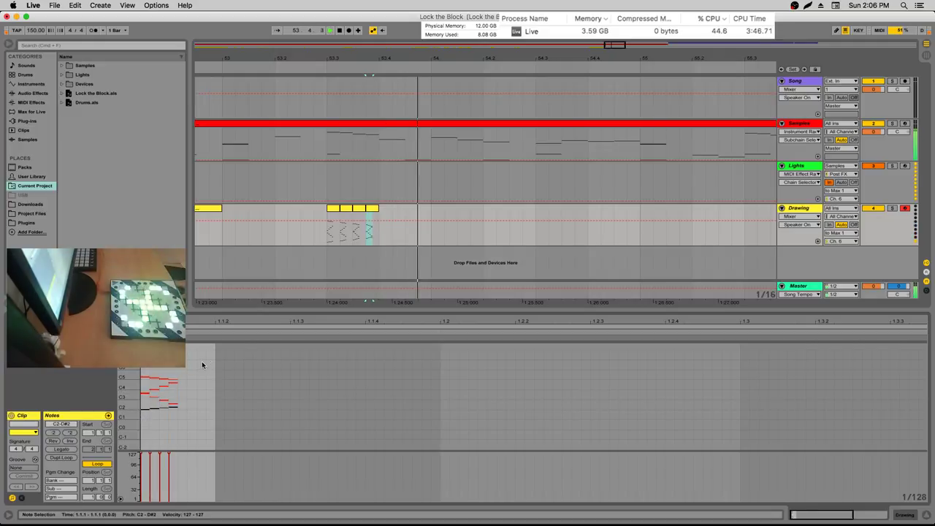
left_click(328, 239)
key("space")
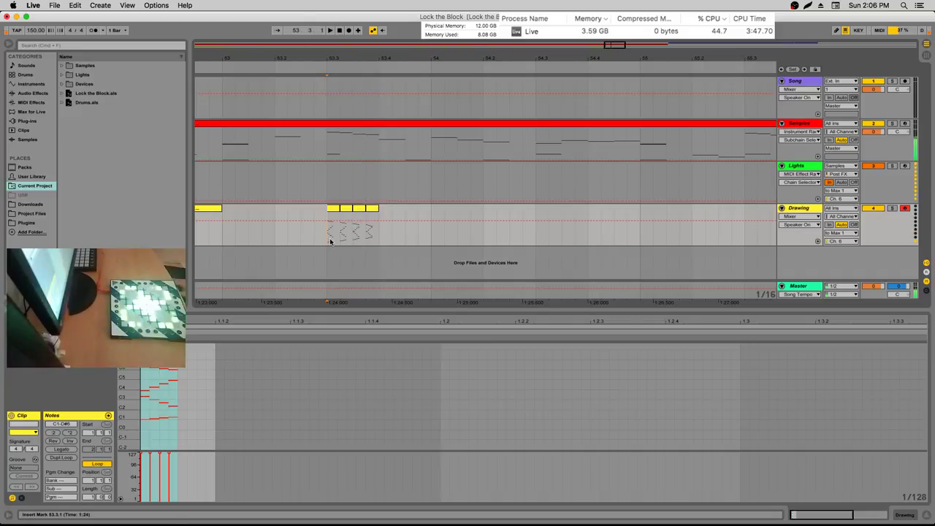
left_click_drag(329, 241, 336, 209)
Export the first two Drawing clips as MIDI files 51 and 52 in the Lights folder
key("super+shift+e")
scroll(398, 241, "down", 10)
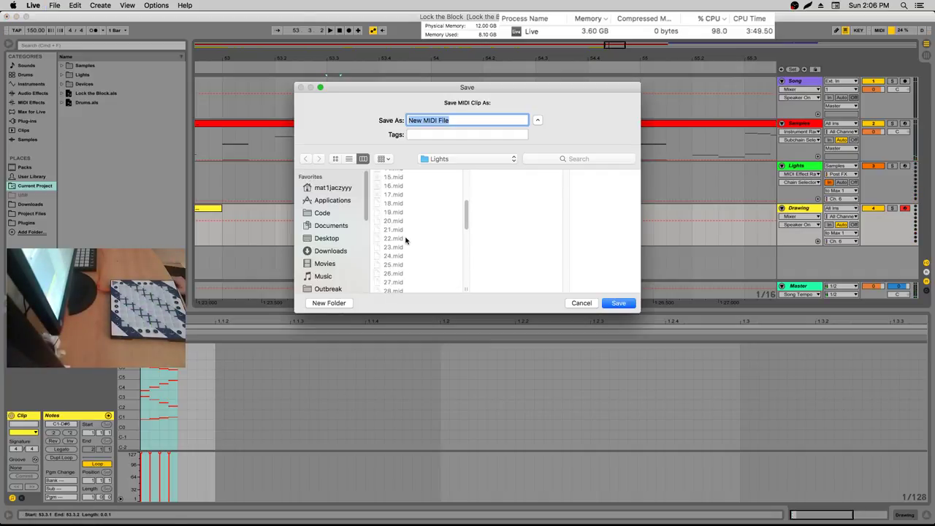
type("51")
key("Return")
left_click(341, 238)
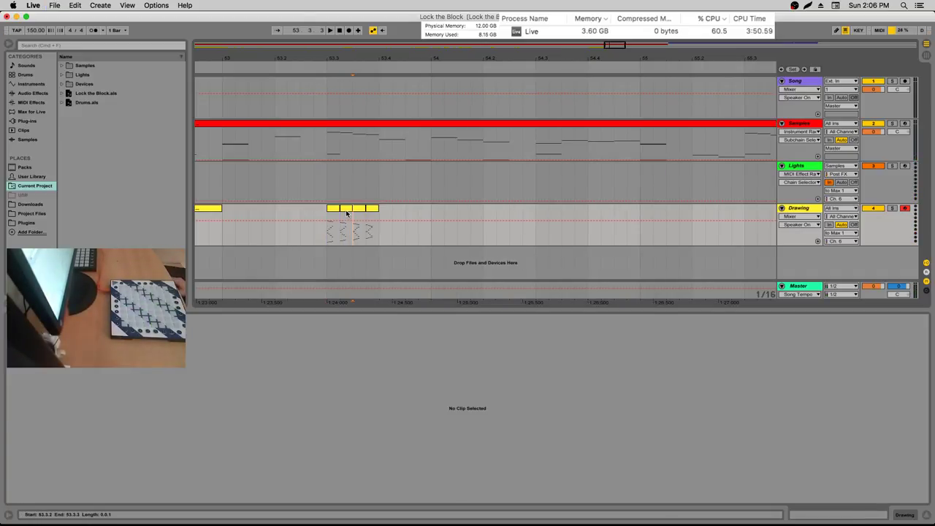
left_click_drag(343, 241, 349, 209)
key("super+shift+e")
type("52")
key("Return")
left_click(355, 238)
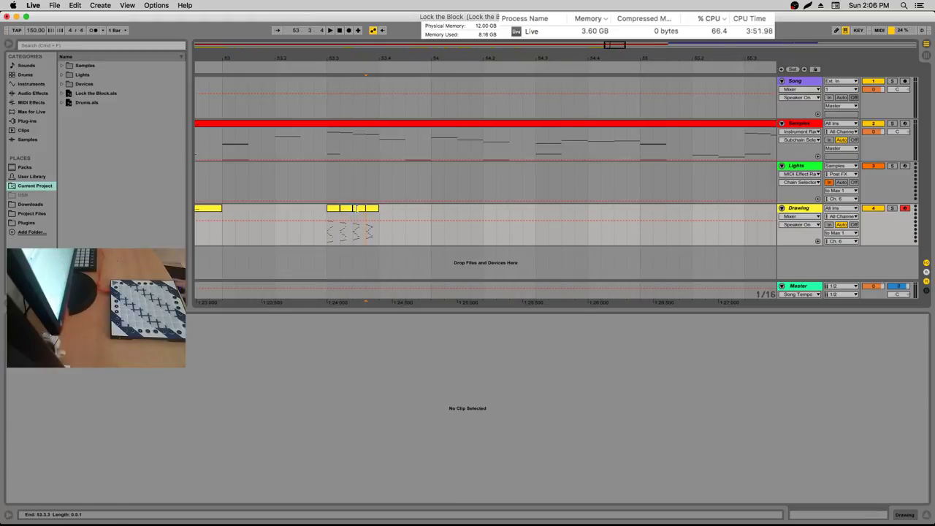
Export the third and fourth Drawing clips as MIDI files 53 and 54
left_click_drag(355, 241, 362, 208)
key("super+shift+e")
type("53")
key("Return")
left_click(367, 238)
left_click_drag(368, 241, 371, 209)
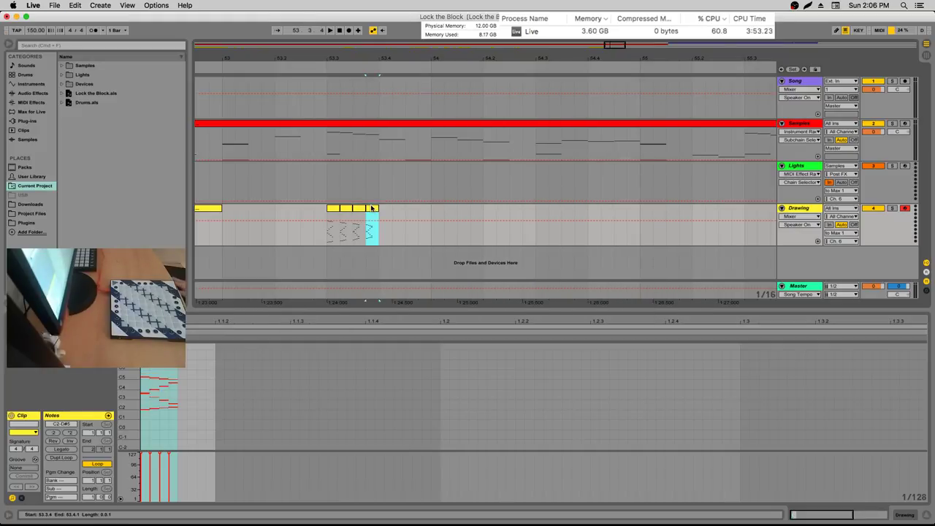
key("super+shift+e")
type("54")
key("Return")
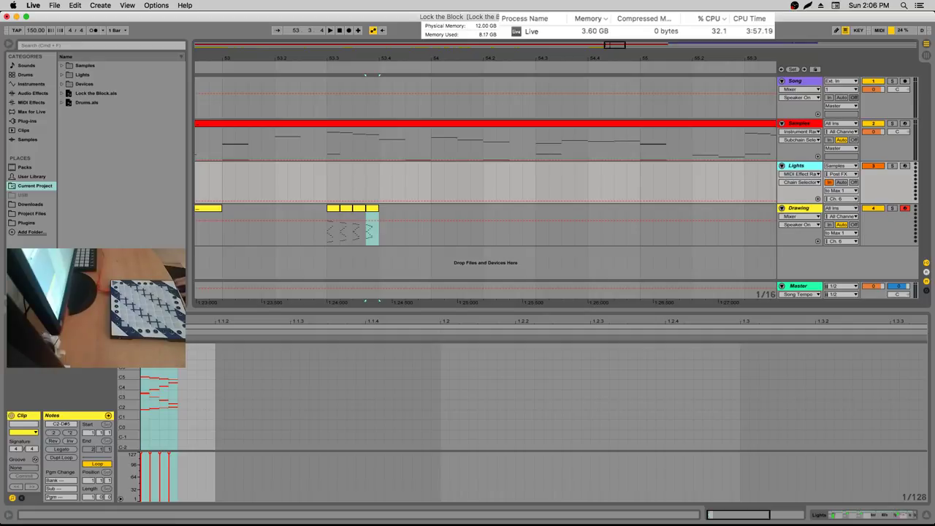
Show the Lights track's rack and browse its chains, checking the third chain's 23.mid
left_click(308, 412)
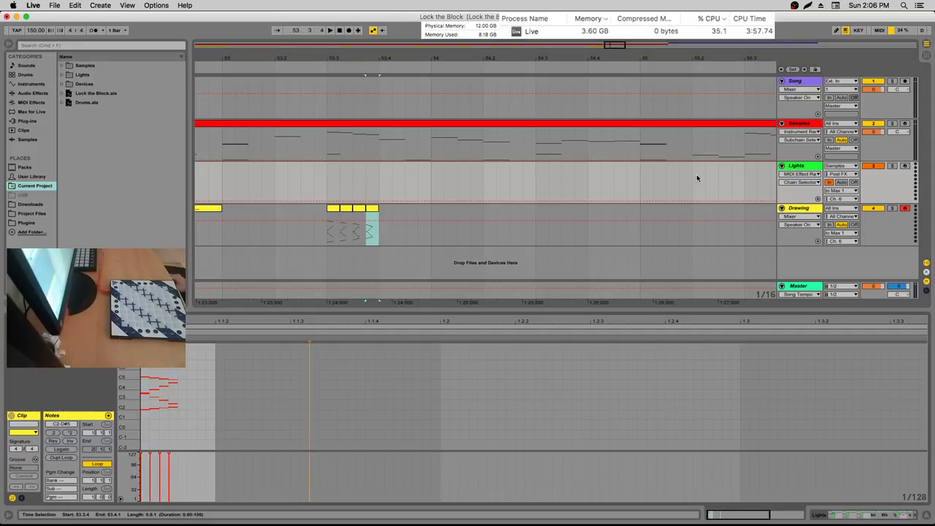
left_click(795, 170)
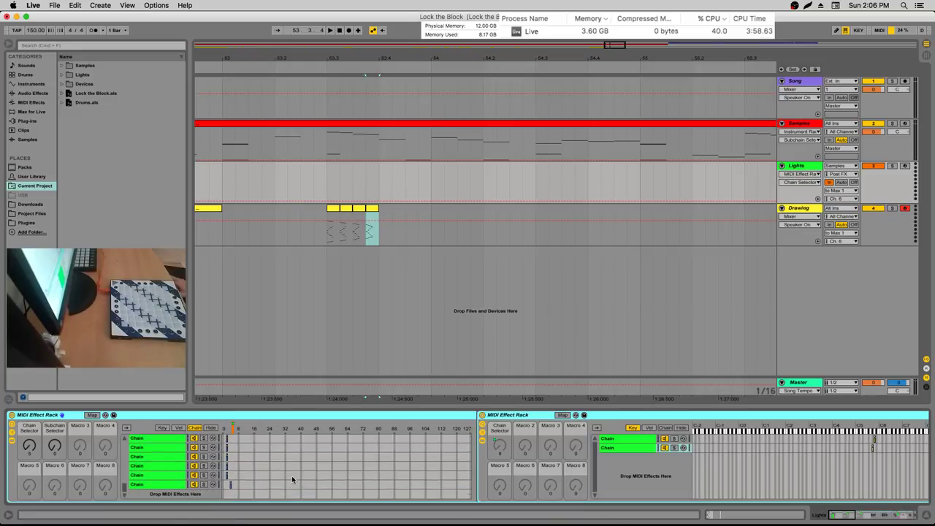
left_click(224, 484)
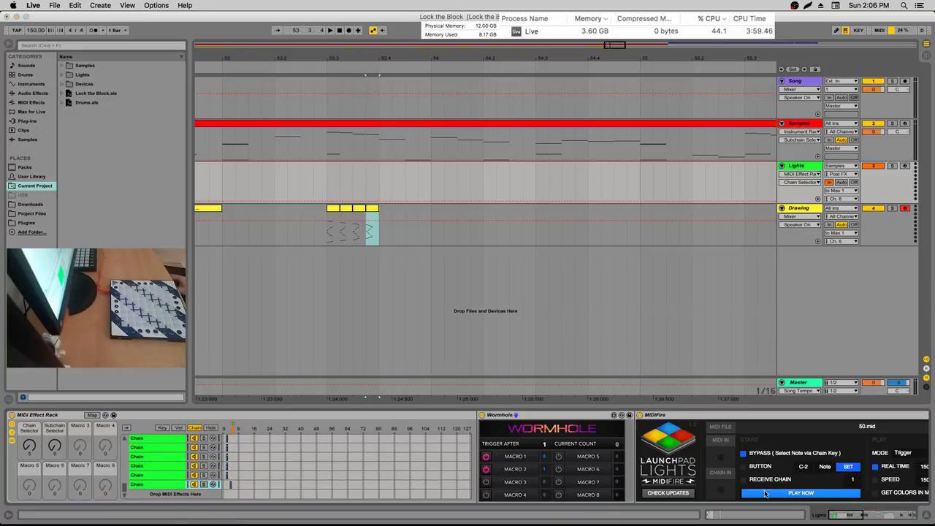
left_click(152, 456)
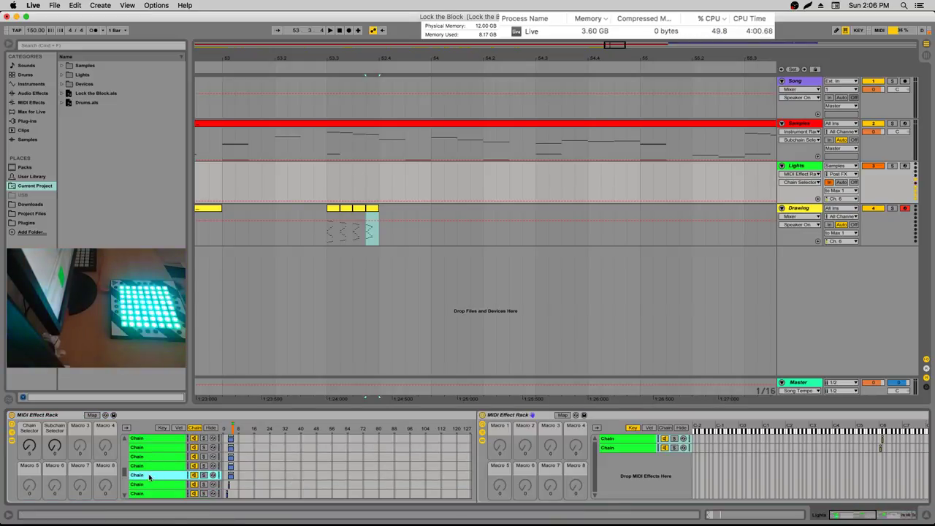
left_click(161, 446)
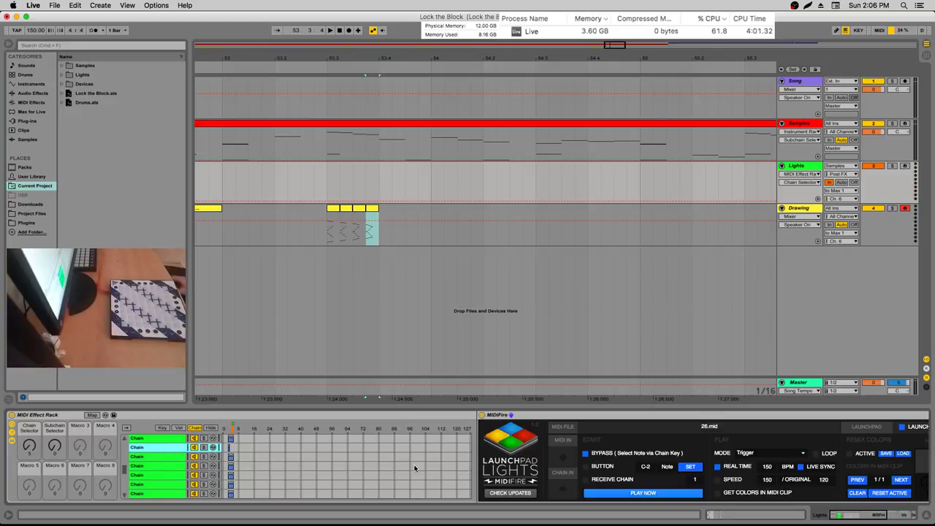
left_click(283, 461)
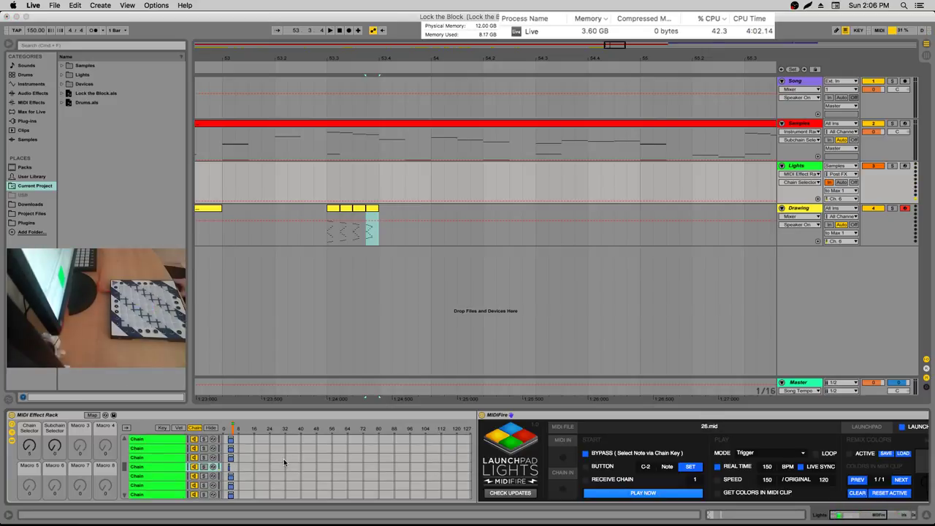
left_click(283, 459)
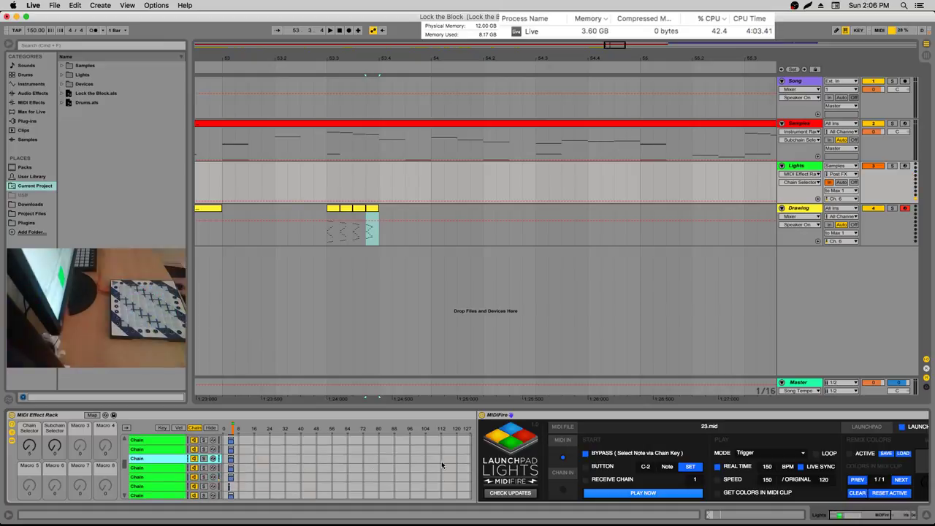
left_click(602, 489)
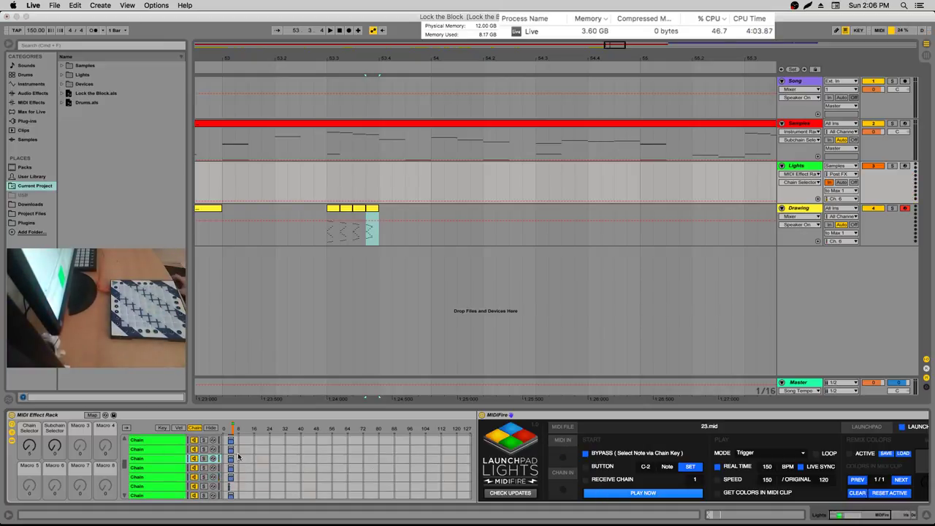
Paste the copied zone ranges onto the rack's chains, select the bottom chain and show key zones
scroll(216, 458, "down", 2)
right_click(218, 439)
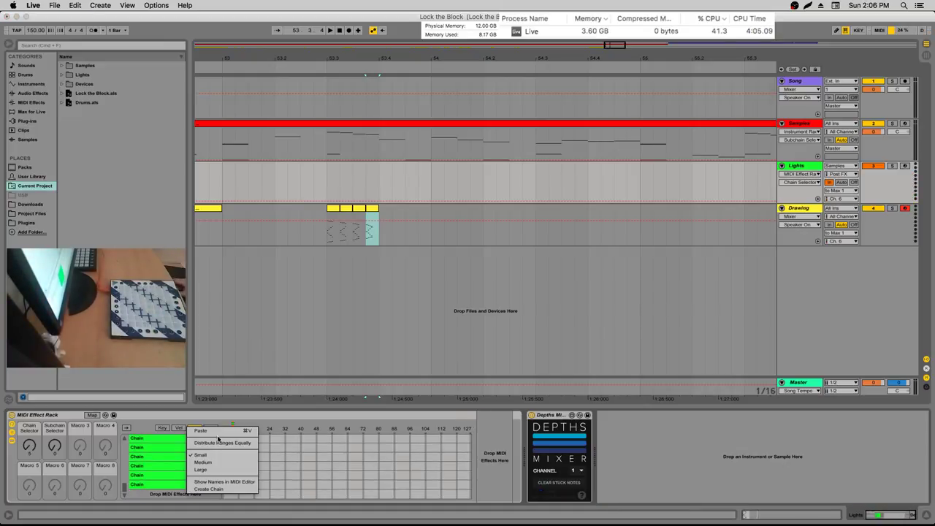
left_click(220, 431)
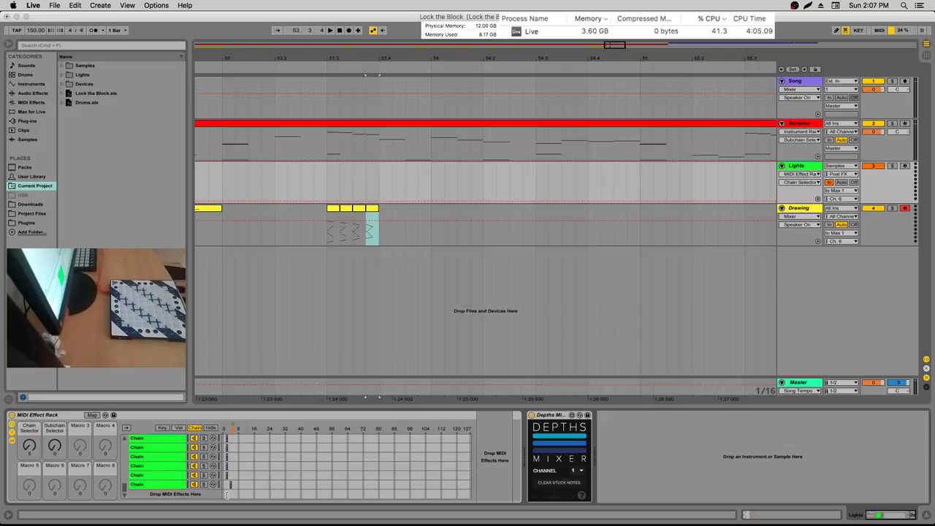
left_click(226, 495)
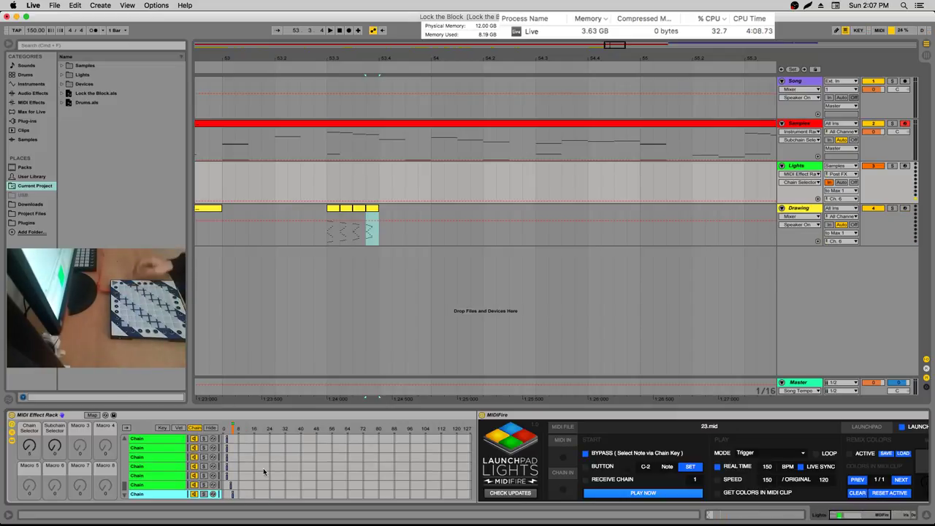
left_click(160, 428)
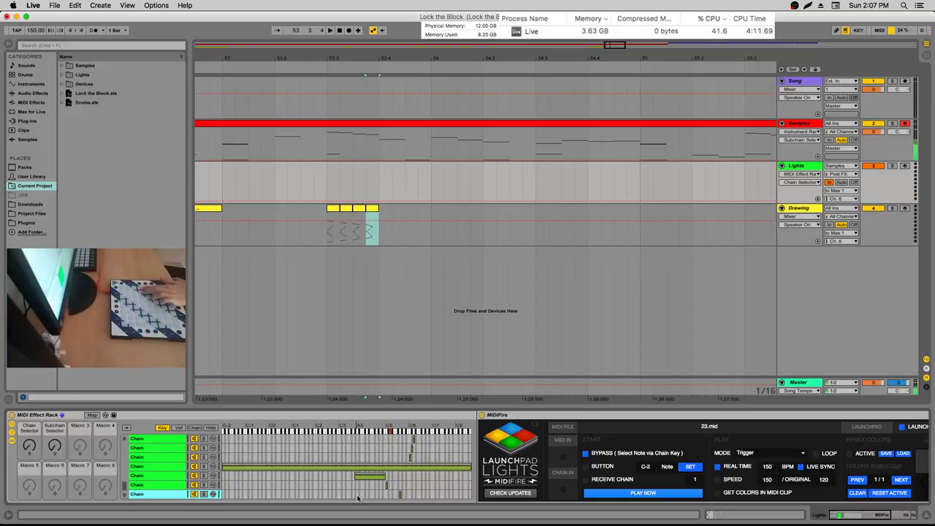
Delete the bottom chain and the fourth chain from the Lights rack
right_click(162, 494)
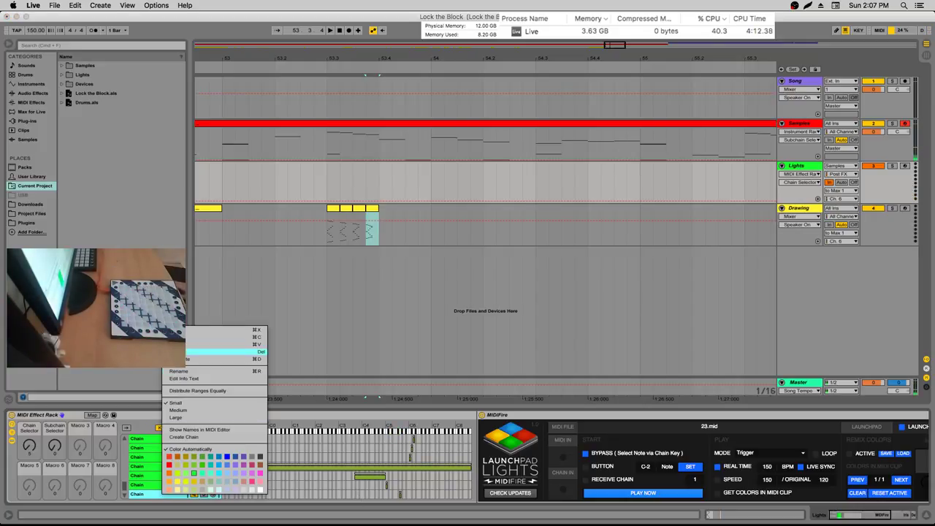
left_click(188, 353)
left_click(195, 429)
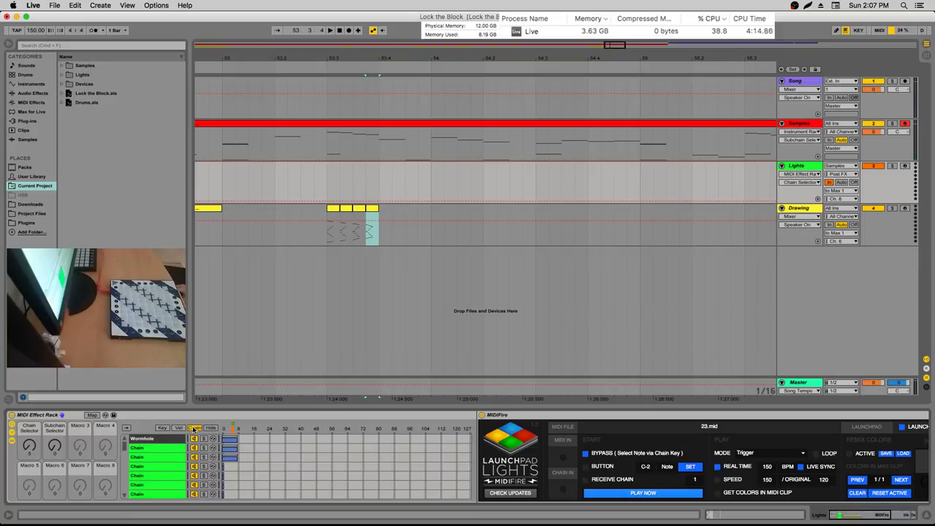
scroll(198, 466, "down", 5)
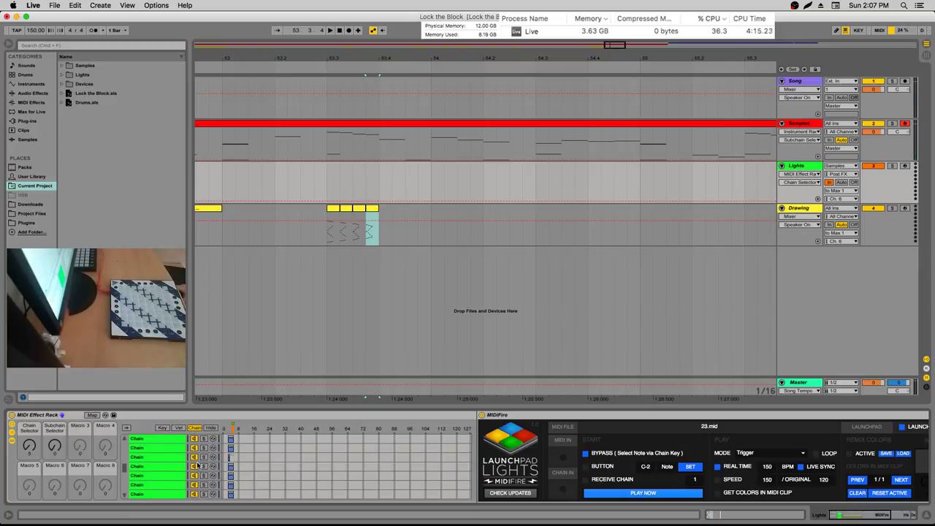
left_click(185, 465)
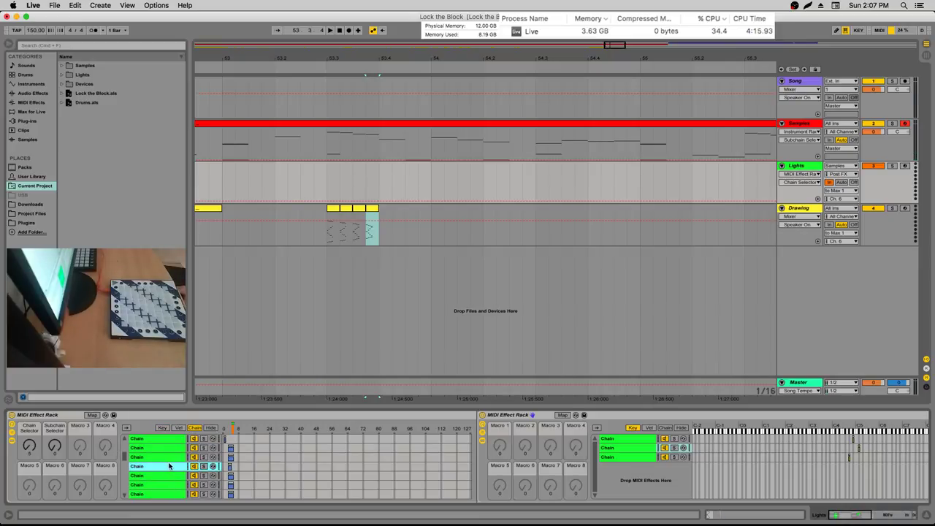
right_click(169, 466)
left_click(208, 300)
Create a new empty chain, paste the copied chain contents into it, and select it
right_click(196, 491)
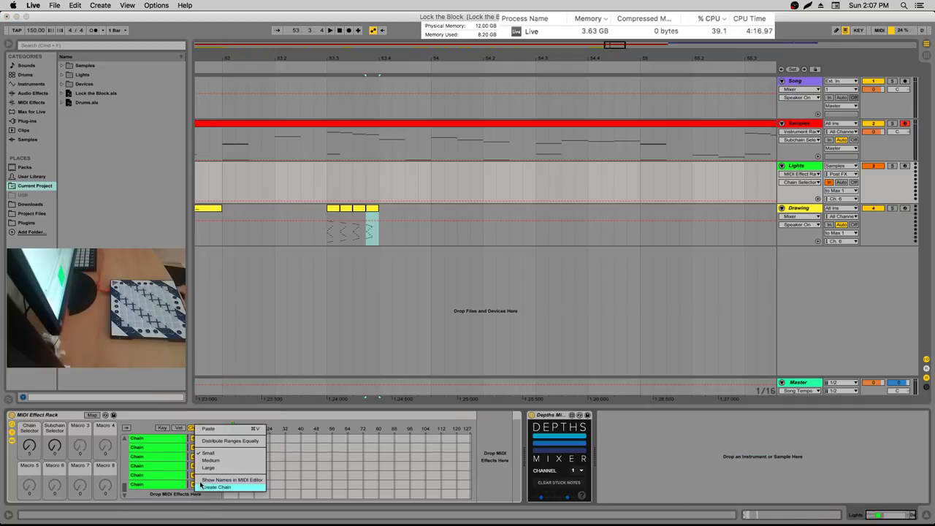
left_click(201, 485)
right_click(196, 428)
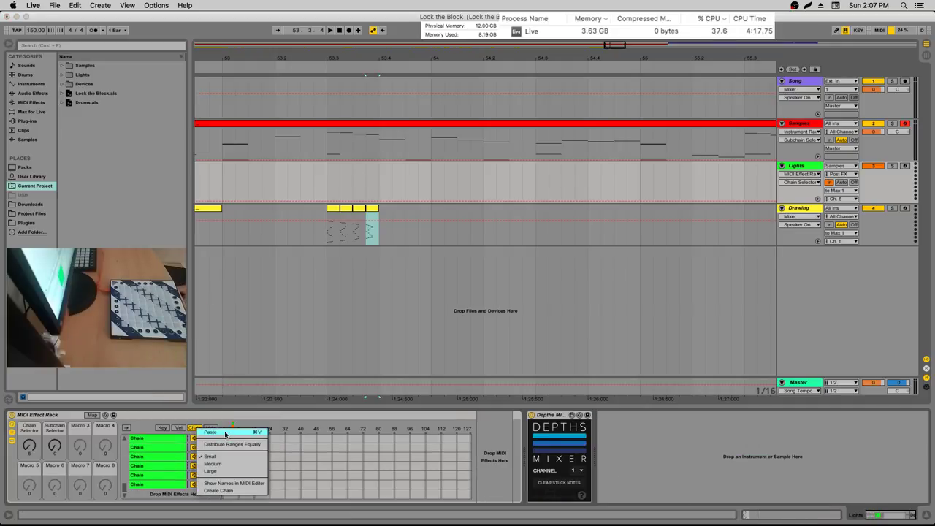
left_click(225, 434)
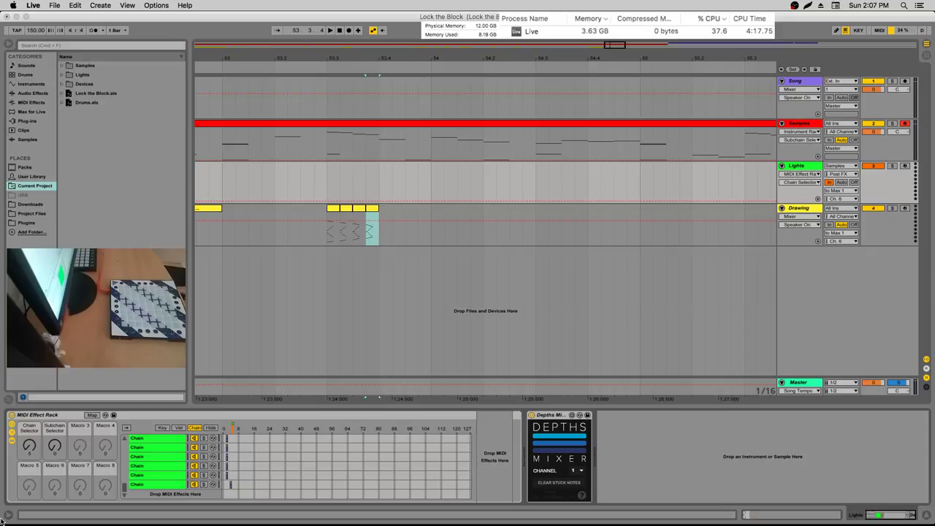
left_click(219, 485)
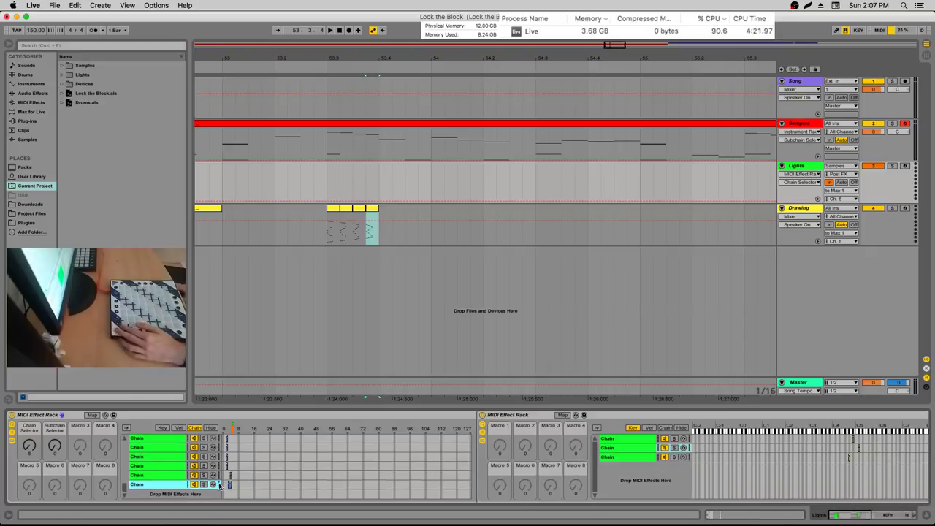
Duplicate the nested rack's third sub-chain with Cmd+D, giving four sub-chains
left_click(625, 439)
left_click(483, 430)
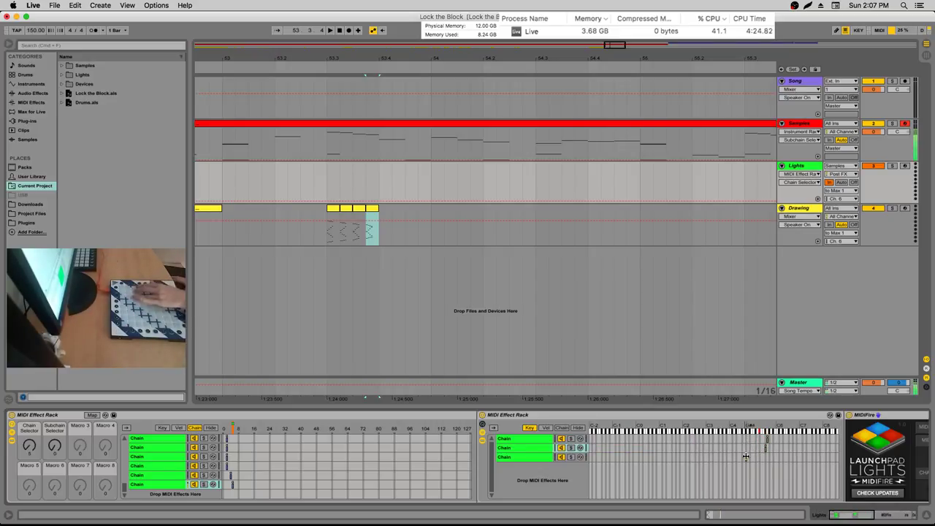
left_click(537, 456)
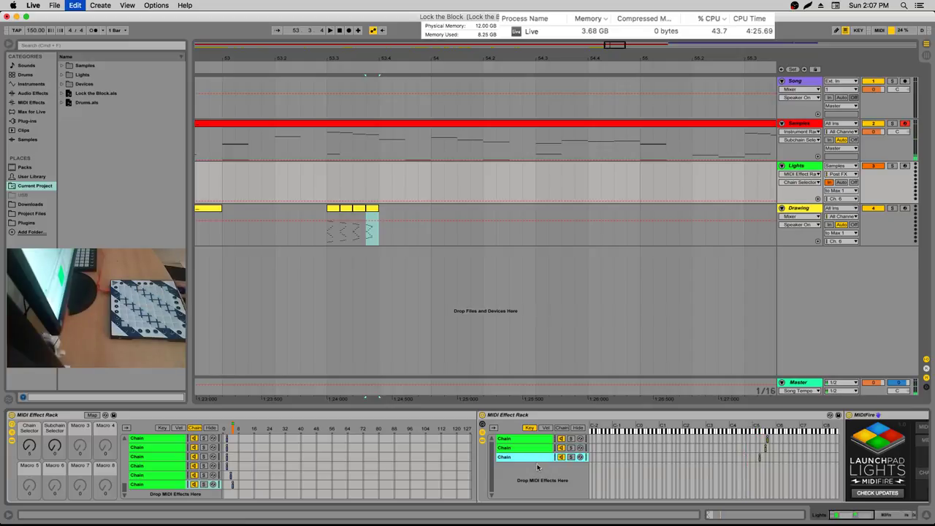
key("super+d")
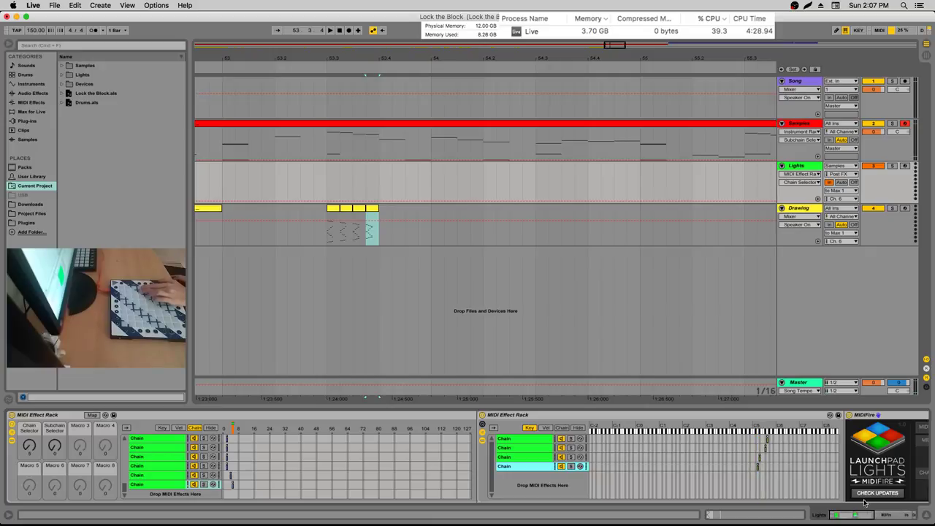
left_click_drag(871, 515, 911, 515)
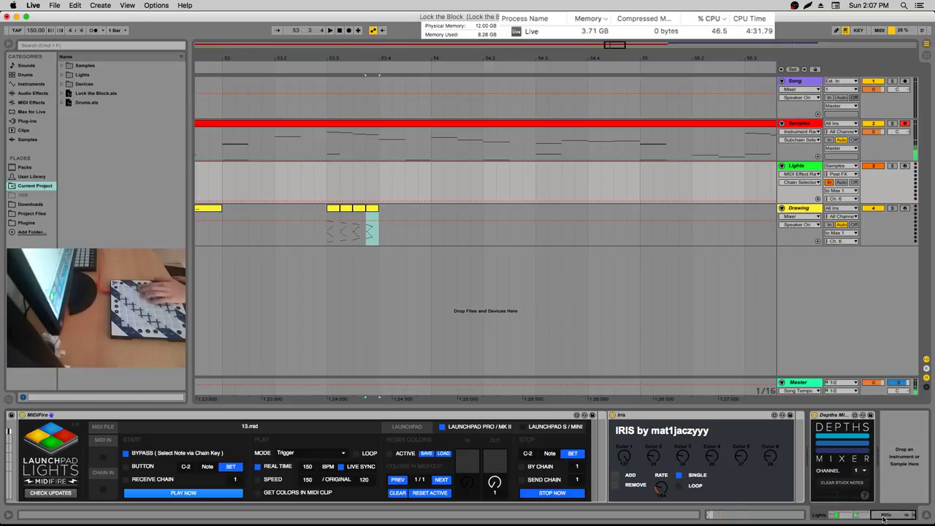
Open the Lights folder and assign 51.mid–53.mid to the second and third sub-chains
left_click_drag(884, 517, 865, 516)
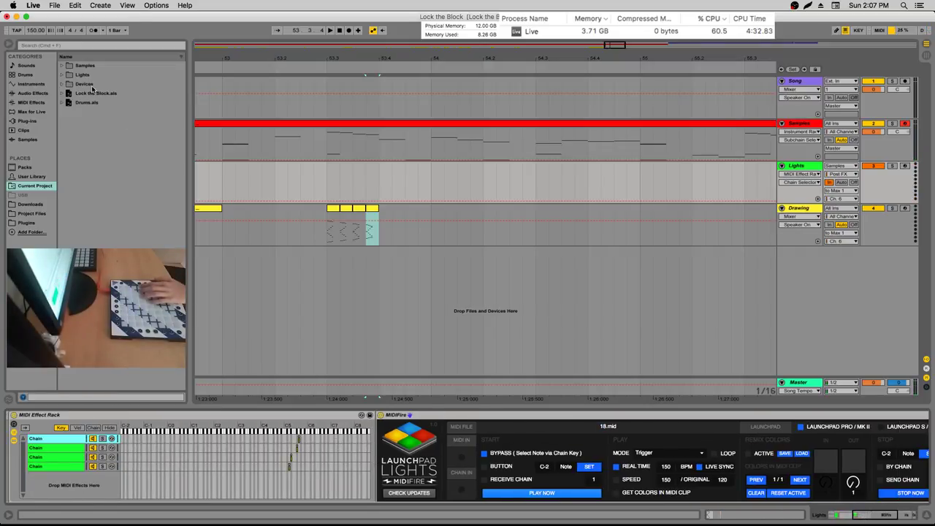
left_click(62, 75)
left_click(87, 139)
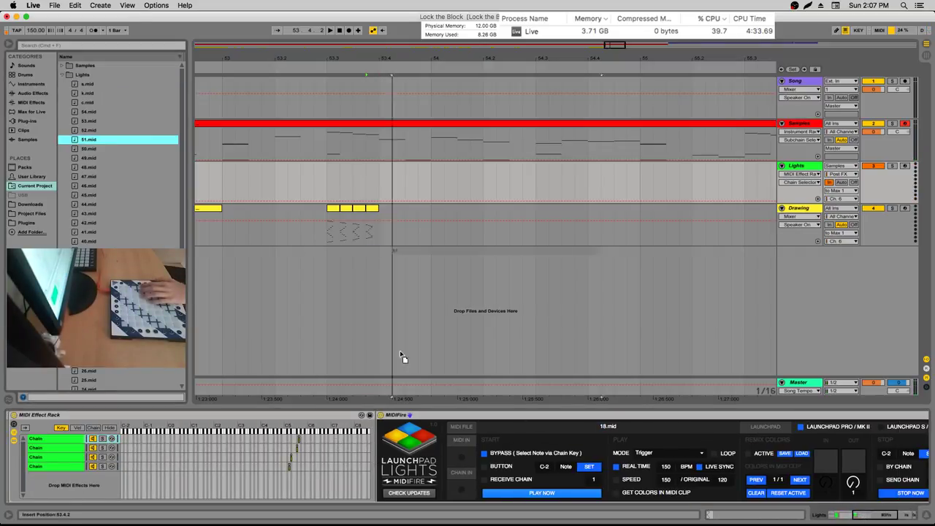
left_click(288, 446)
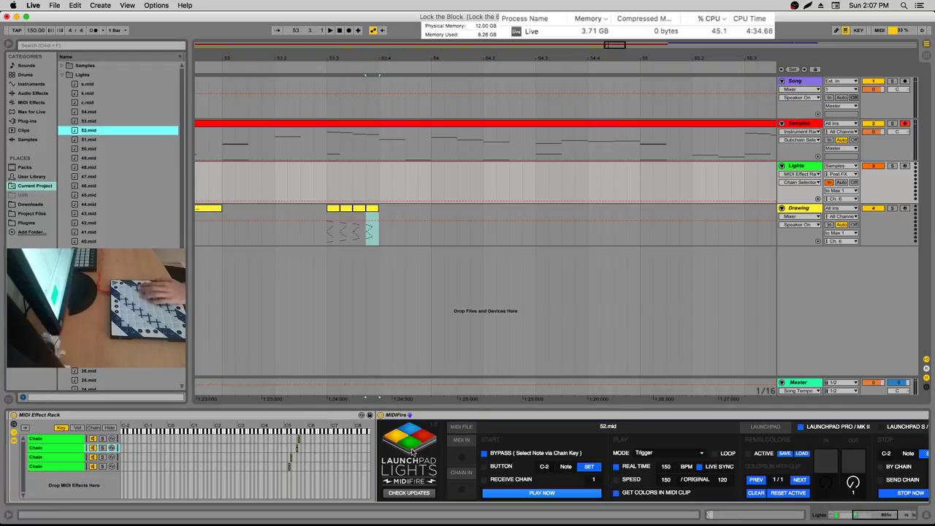
left_click(325, 454)
key("Up")
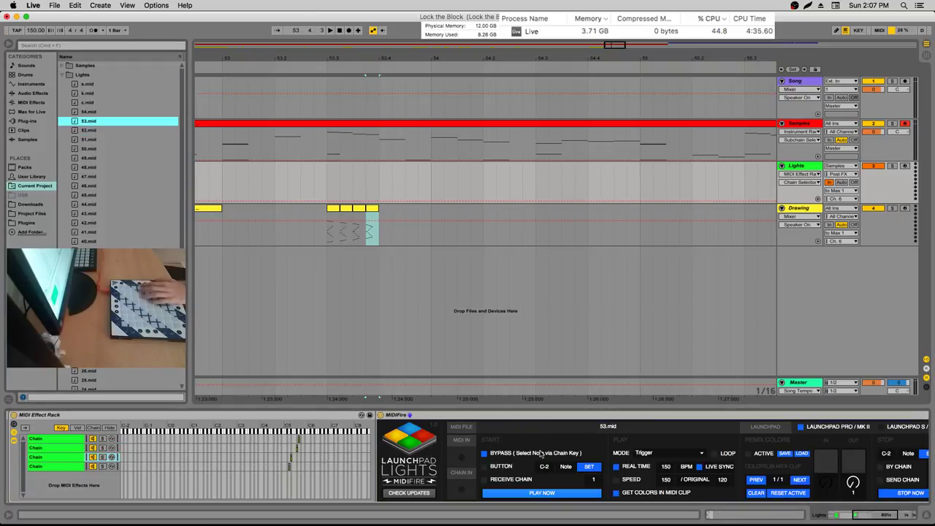
Load 54.mid into the fourth sub-chain's Launchpad Lights player and raise Iris's Color 1
left_click(346, 467)
left_click_drag(91, 114, 499, 437)
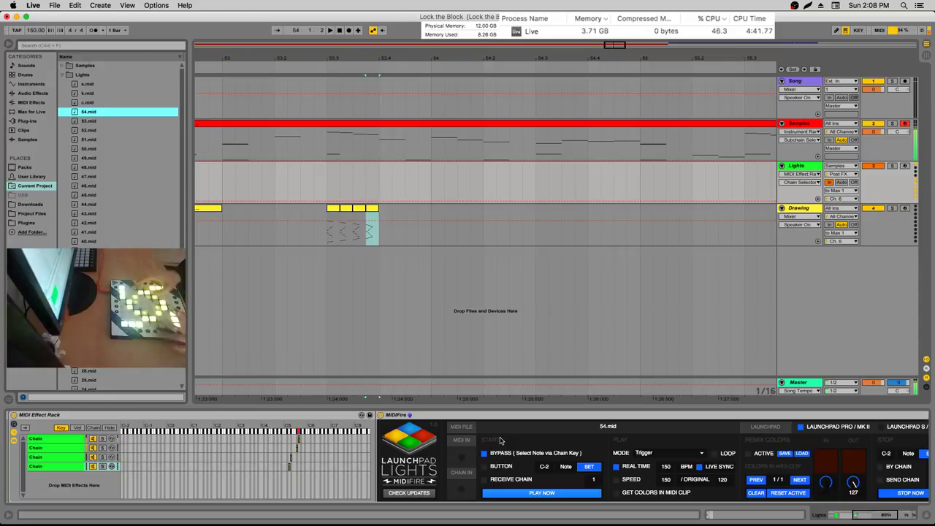
left_click_drag(854, 520, 916, 518)
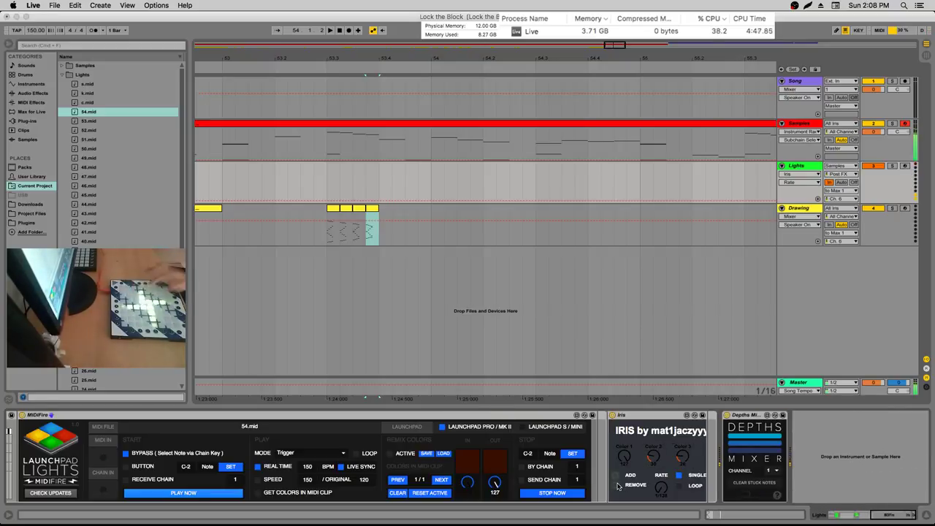
left_click_drag(635, 452, 635, 435)
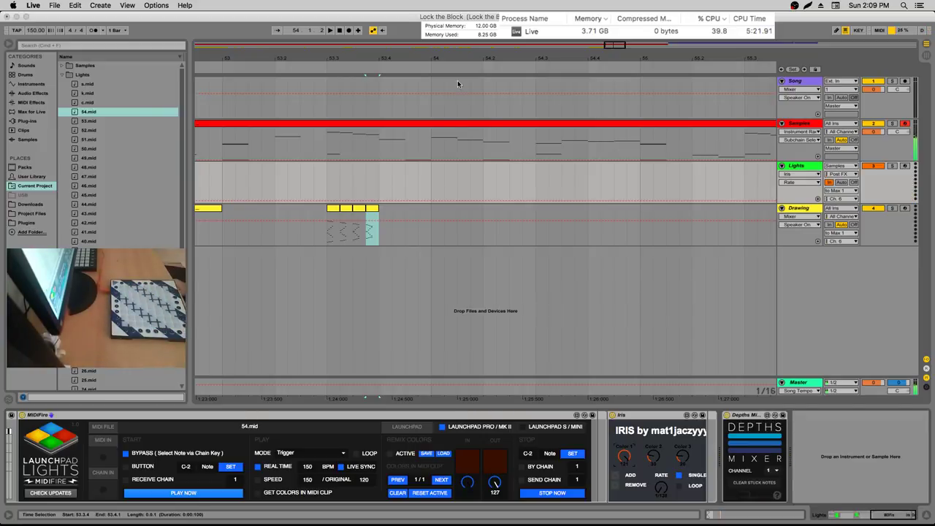
Insert a new MIDI clip over 55.2.1–55.2.3 in the Drawing lane
left_click(437, 228)
left_click(653, 223)
key("space")
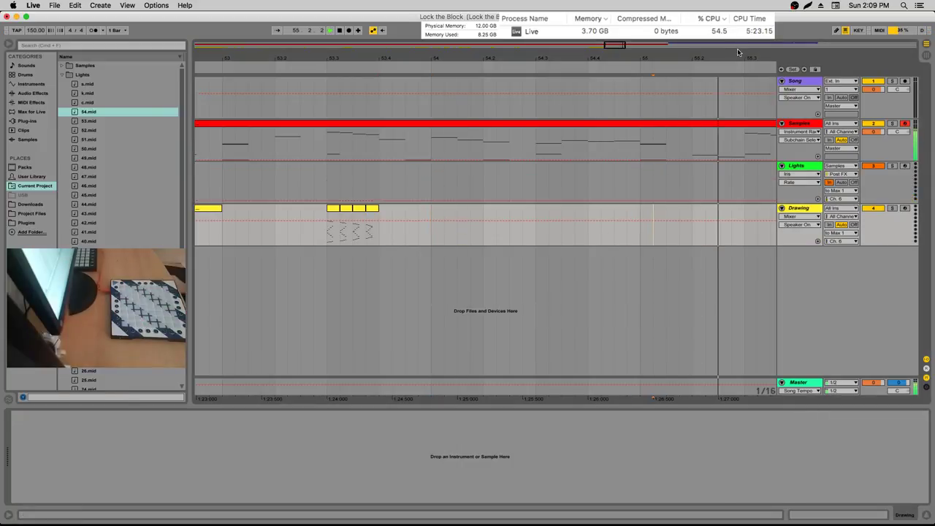
left_click_drag(391, 228, 418, 228)
key("space")
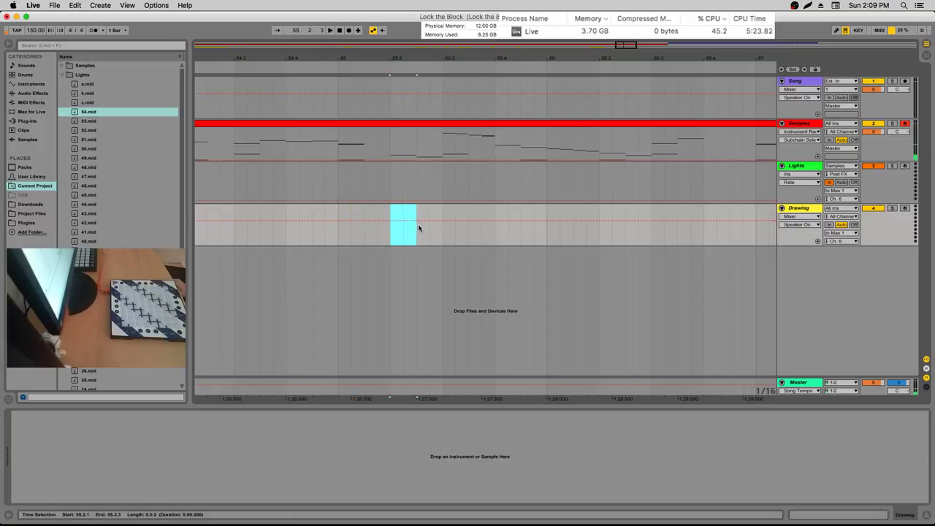
right_click(418, 228)
left_click(424, 247)
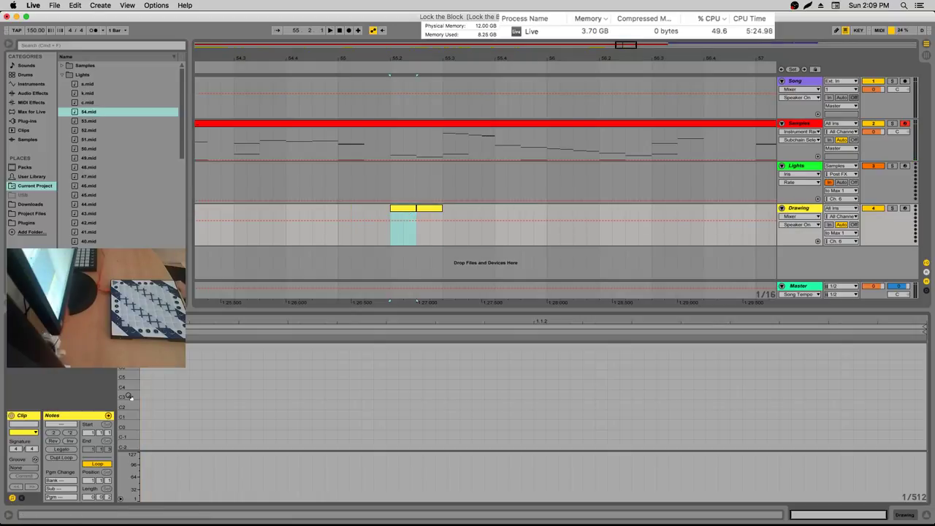
Double the new clip's length twice and focus its note editor
left_click(68, 434)
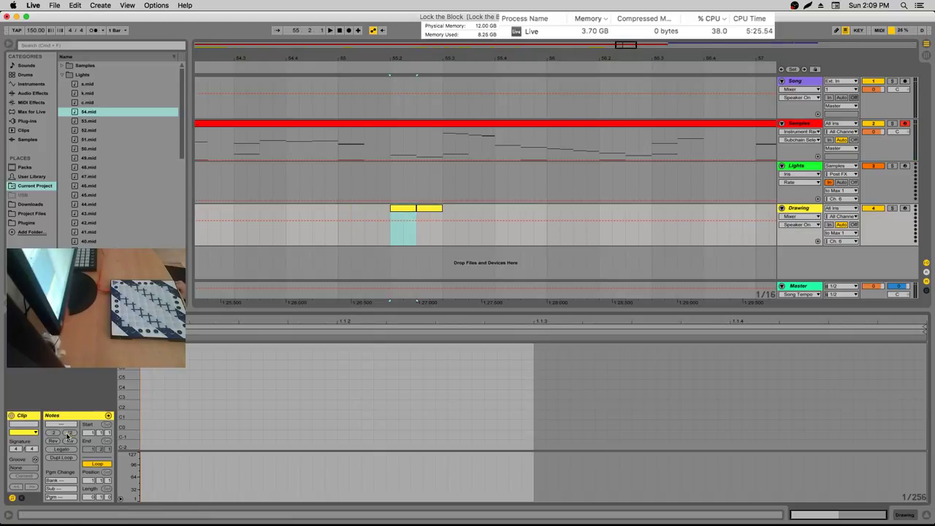
left_click(68, 434)
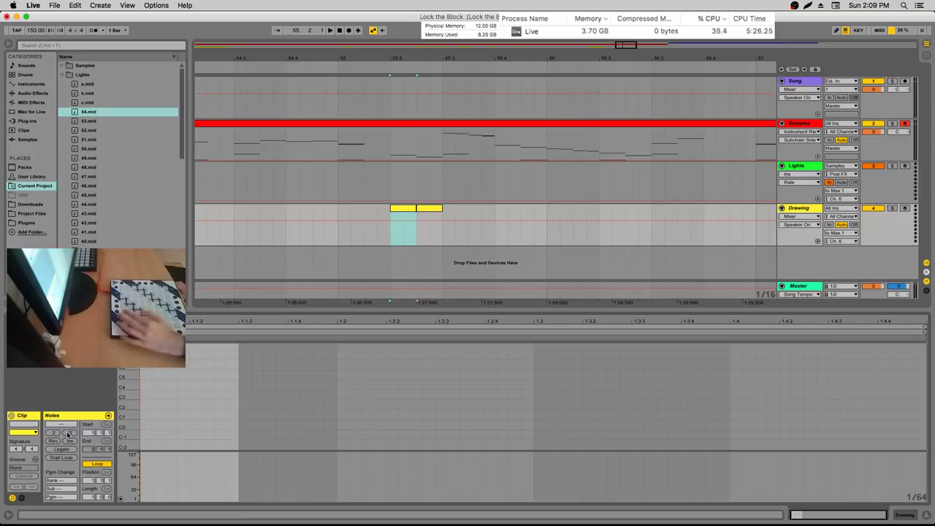
left_click(152, 386)
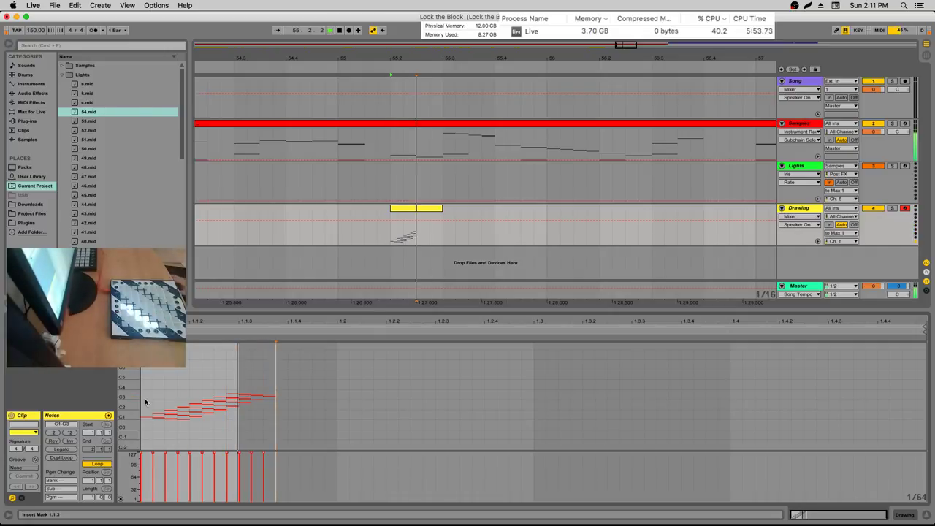
Halve the Drawing clip's note lengths with :2, delete the second-half notes, and stop playback
left_click(53, 432)
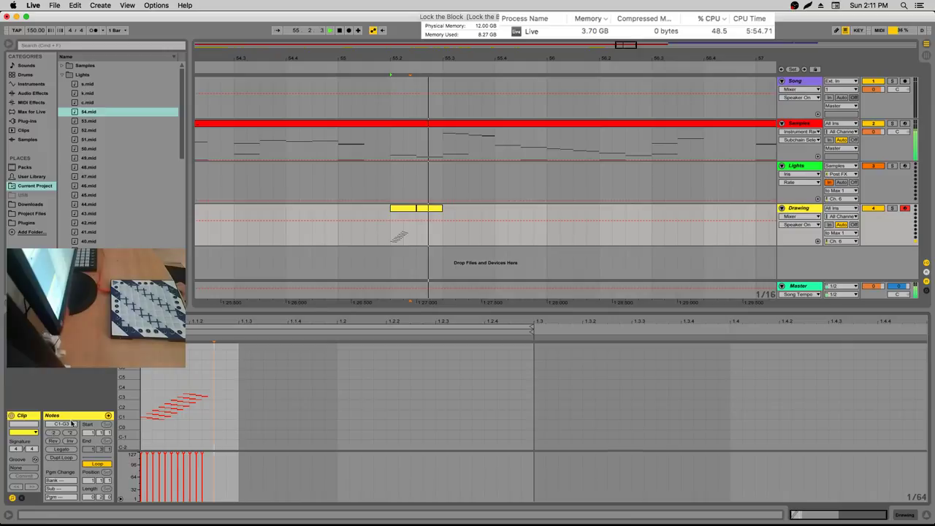
left_click(398, 219)
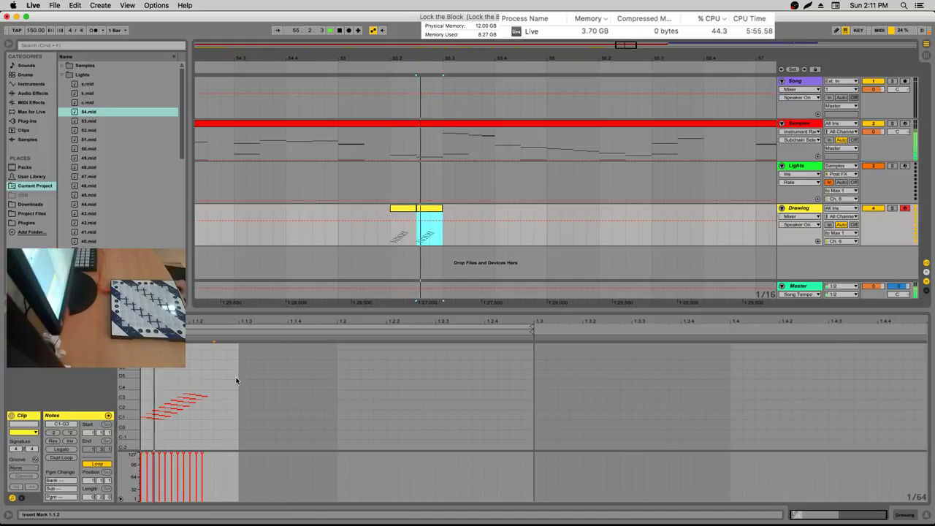
left_click_drag(226, 381, 142, 413)
key("Delete")
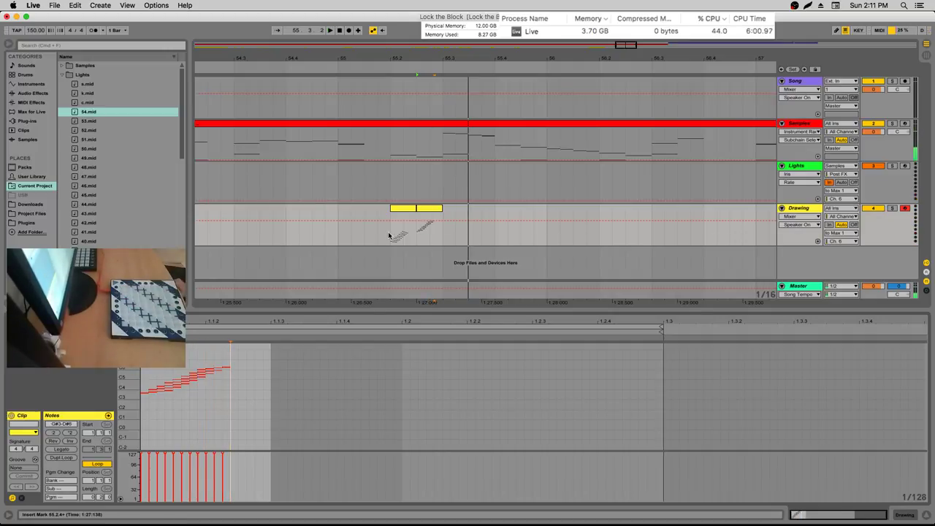
left_click(391, 235)
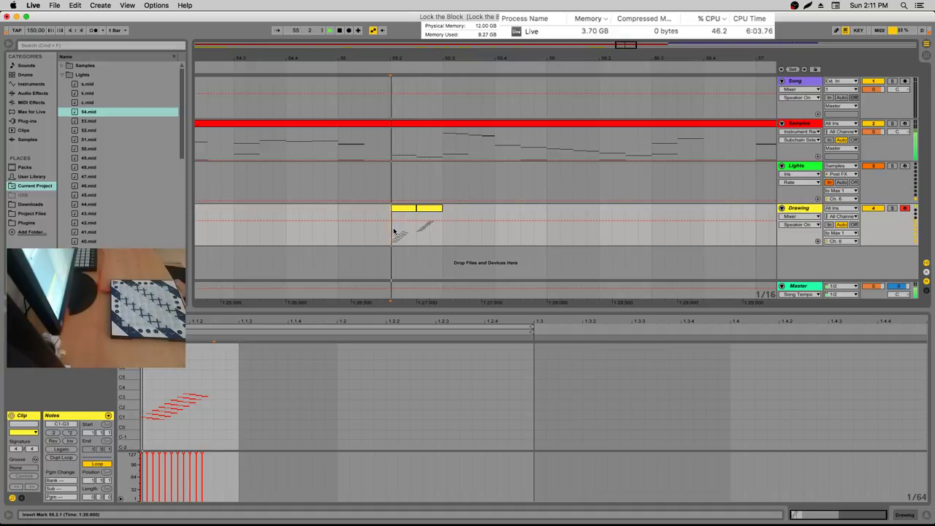
key("space")
Export both Drawing clips to the Lights folder as 55.mid and 56.mid
left_click(398, 232)
key("super+shift+e")
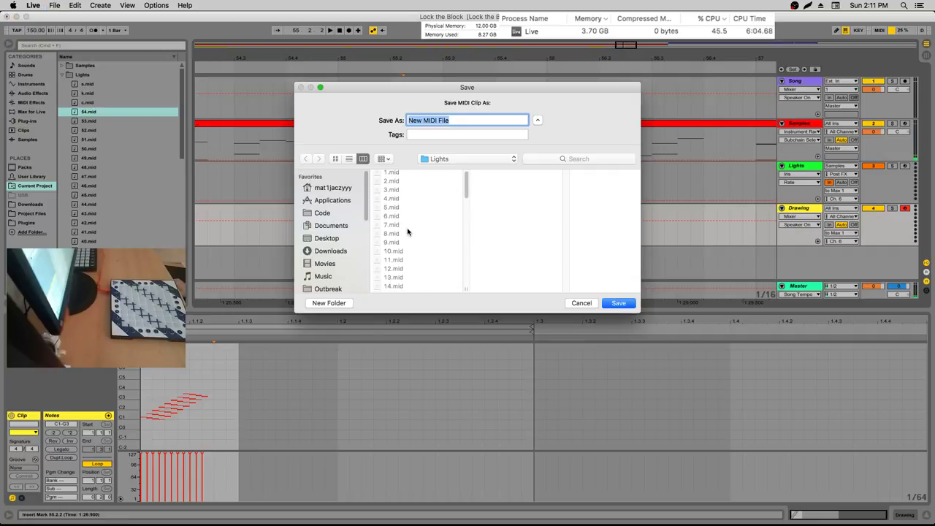
scroll(401, 226, "down", 3)
scroll(402, 226, "up", 3)
key("Escape")
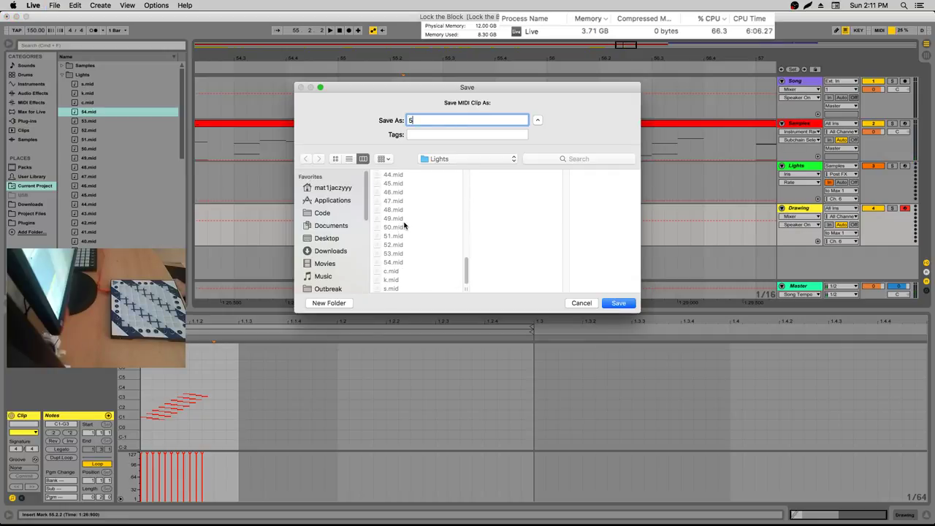
left_click(431, 233)
key("super+shift+e")
key("Escape")
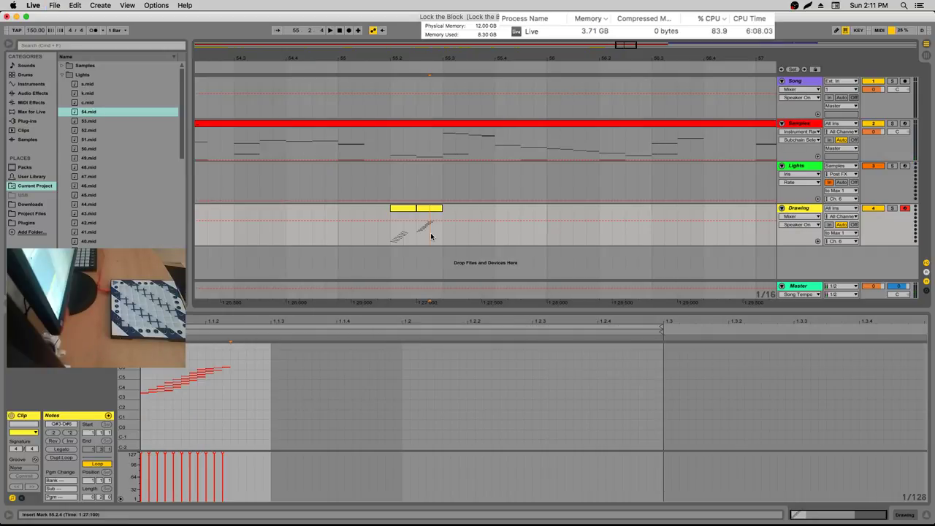
On the Lights track's chain, add a fifth Iris colour slot and select 56.mid
key("Up")
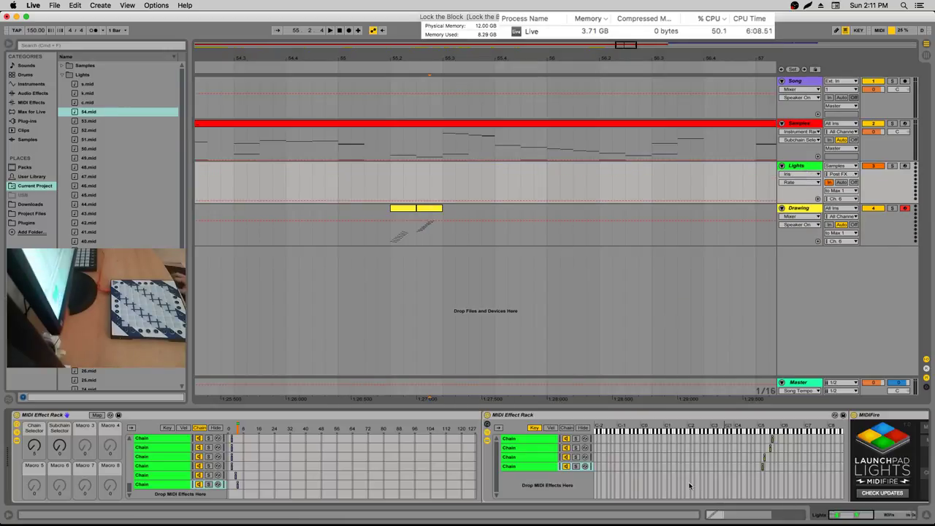
scroll(884, 490, "left", 5)
key("super+d")
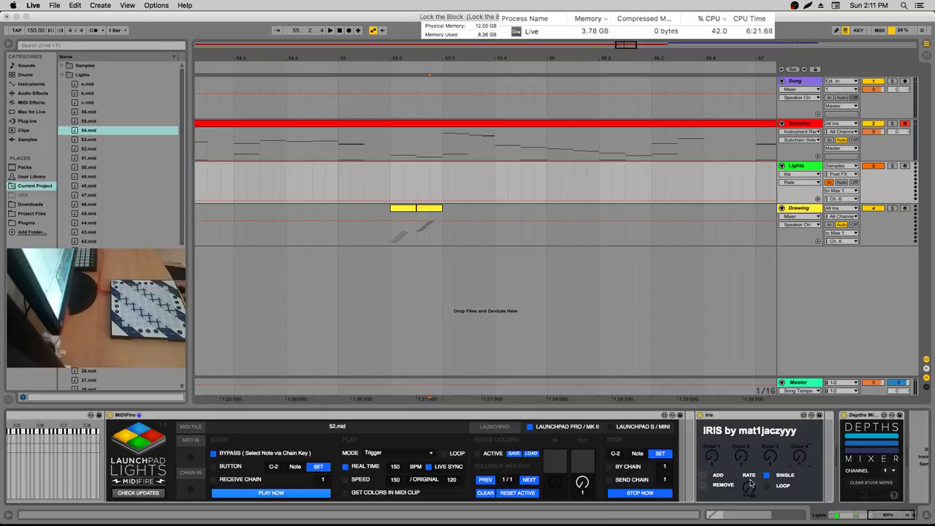
left_click(703, 476)
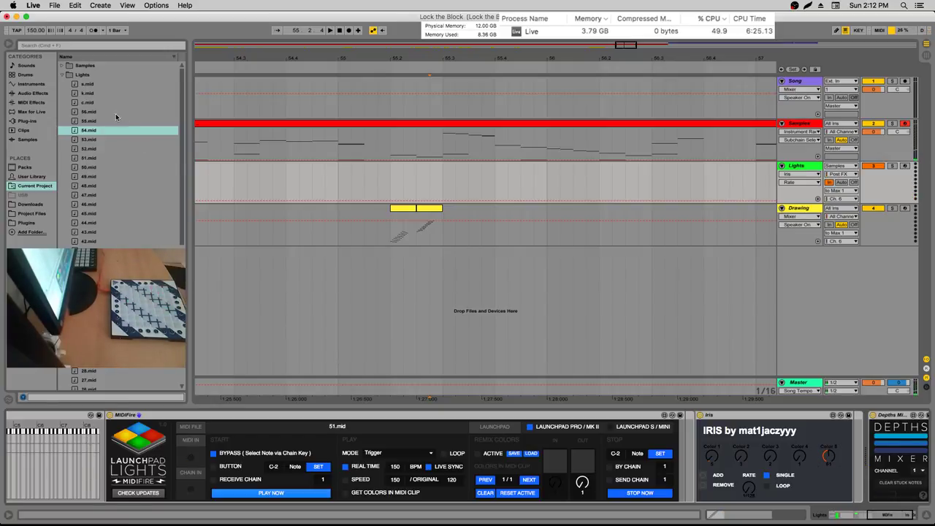
left_click(88, 121)
left_click(83, 112)
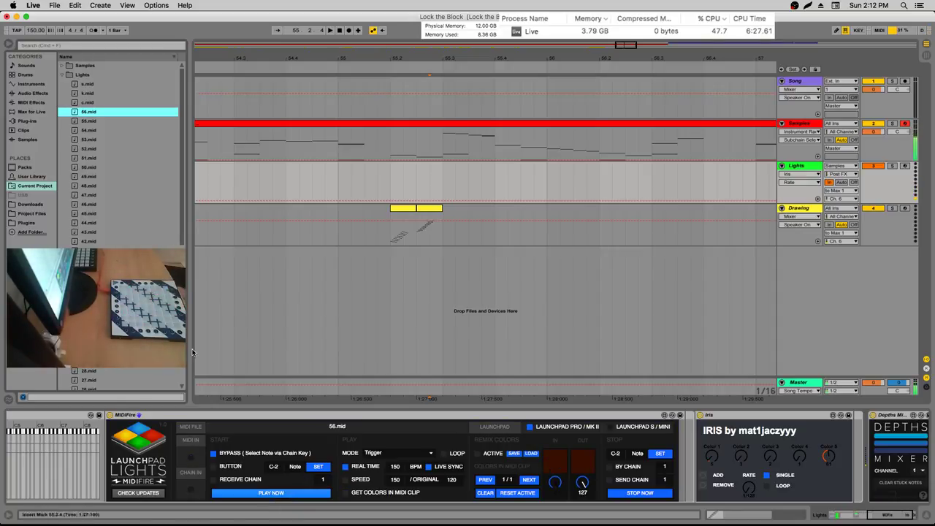
Browse to Current Project > Devices and place Infinity.amxd in the Lights chain after Iris
left_click(53, 103)
left_click(36, 94)
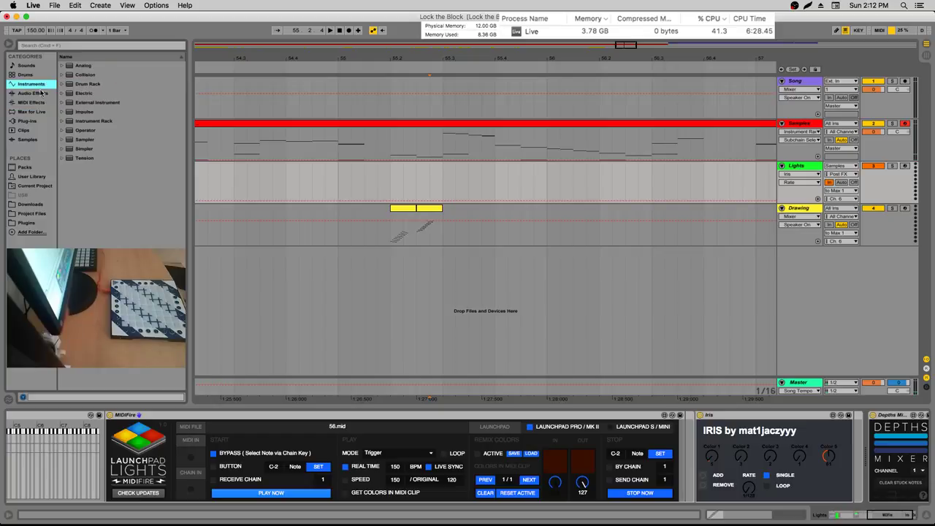
left_click(37, 111)
left_click(49, 188)
left_click(61, 75)
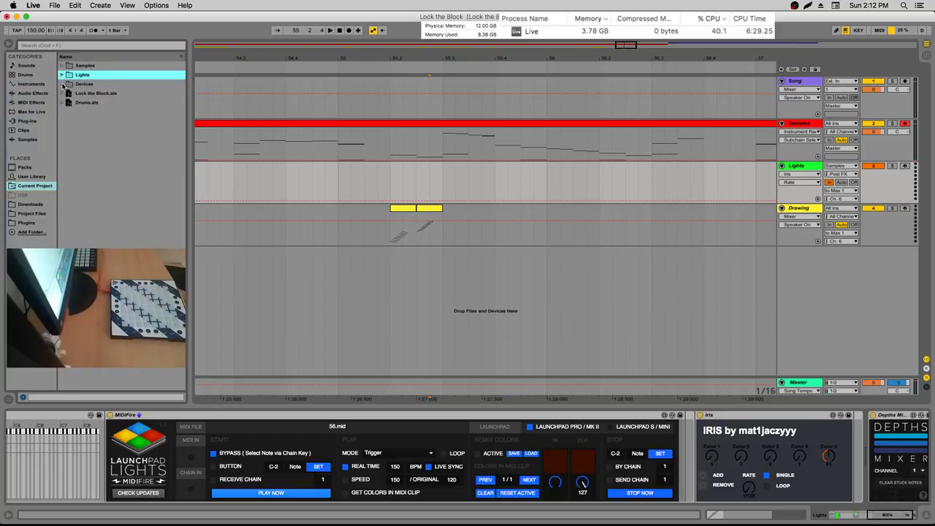
left_click(63, 84)
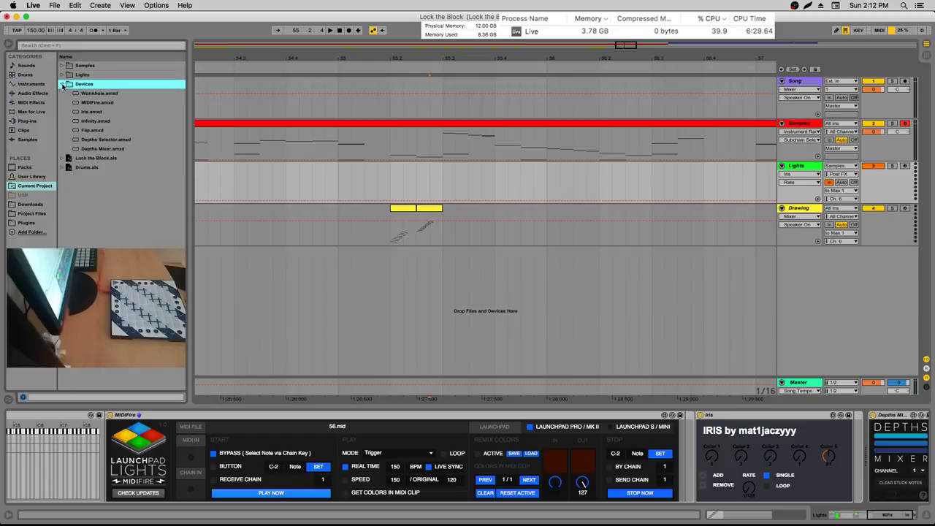
left_click(91, 121)
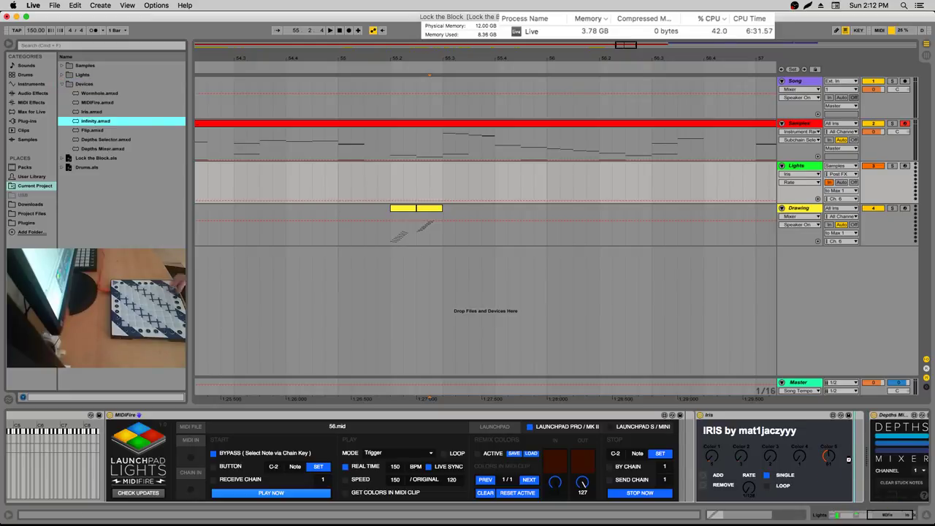
left_click_drag(851, 460, 849, 461)
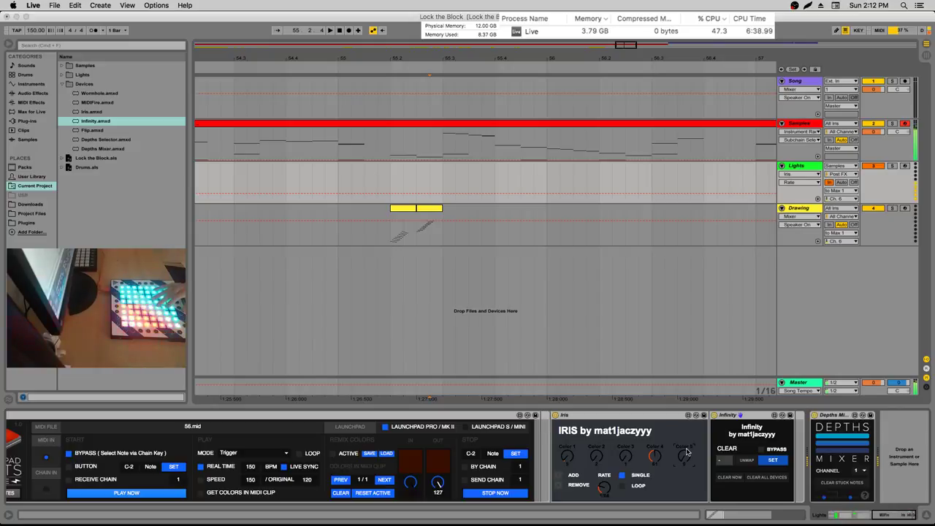
Expand Iris to eight colour slots and scroll the device view left to the MIDI Effect Racks
left_click(558, 475)
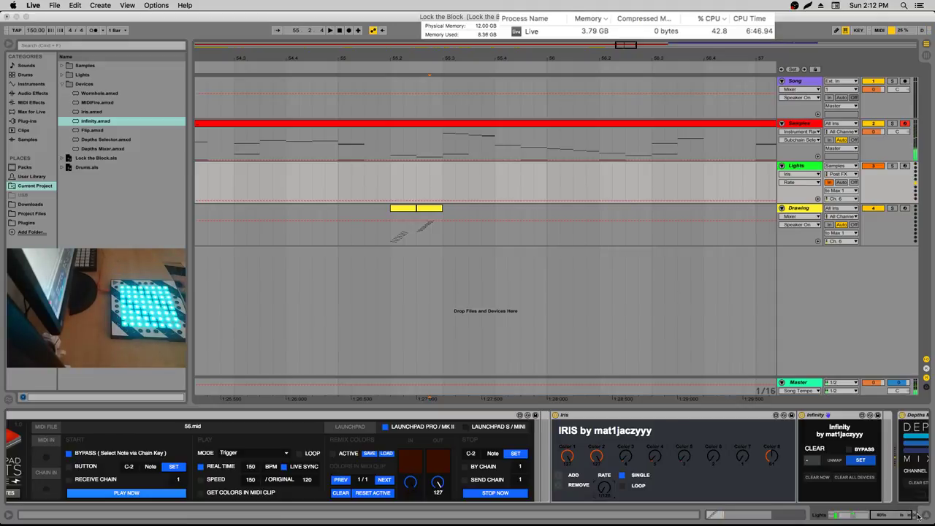
left_click_drag(917, 516, 809, 520)
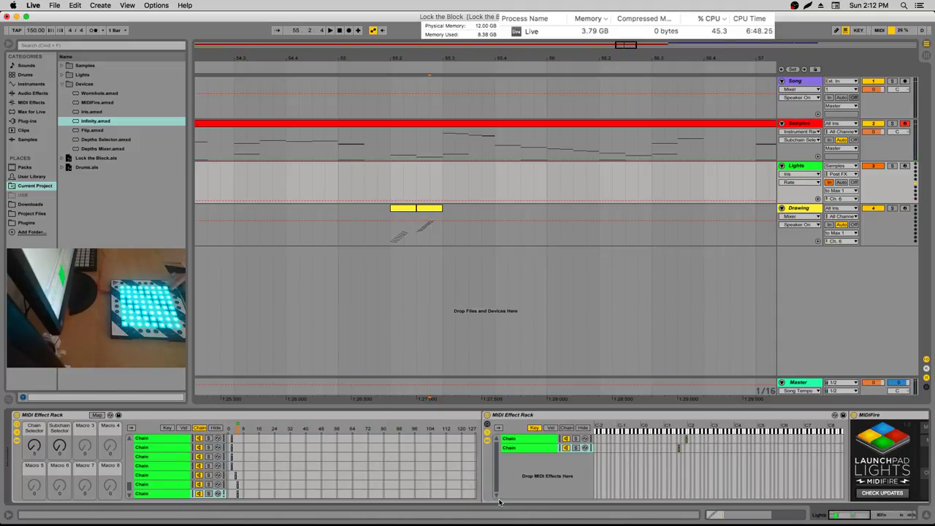
Select chains in both MIDI Effect Racks, undoing an accidental chain deletion, to reveal the 54.mid sub-chain
left_click(273, 494)
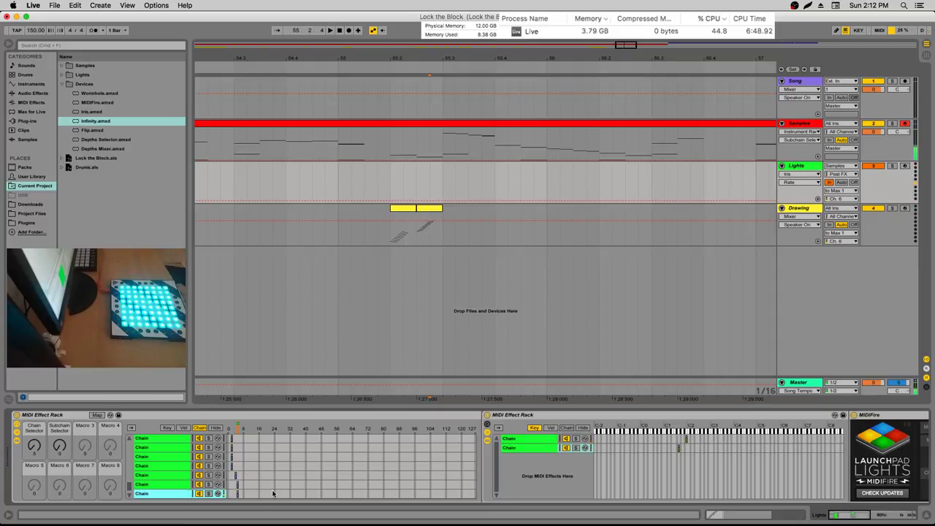
left_click(254, 485)
left_click(531, 459)
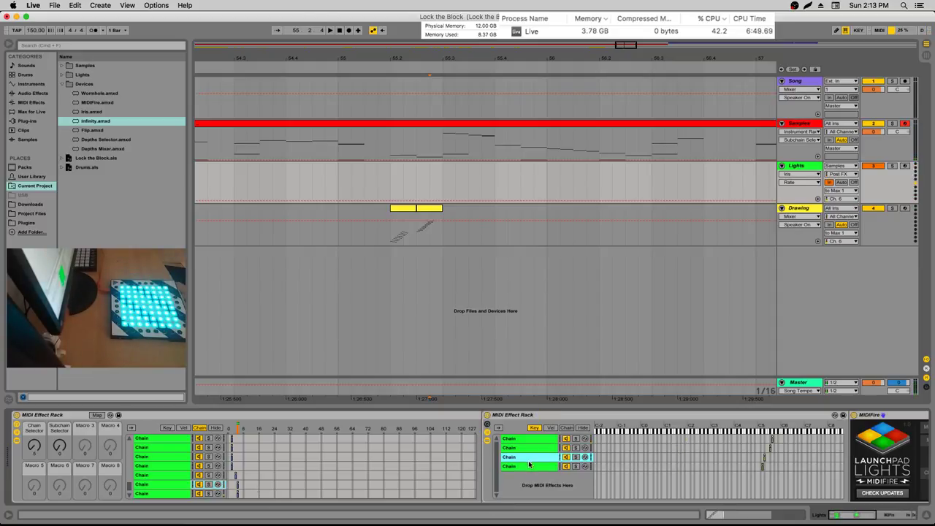
left_click(176, 486)
key("Delete")
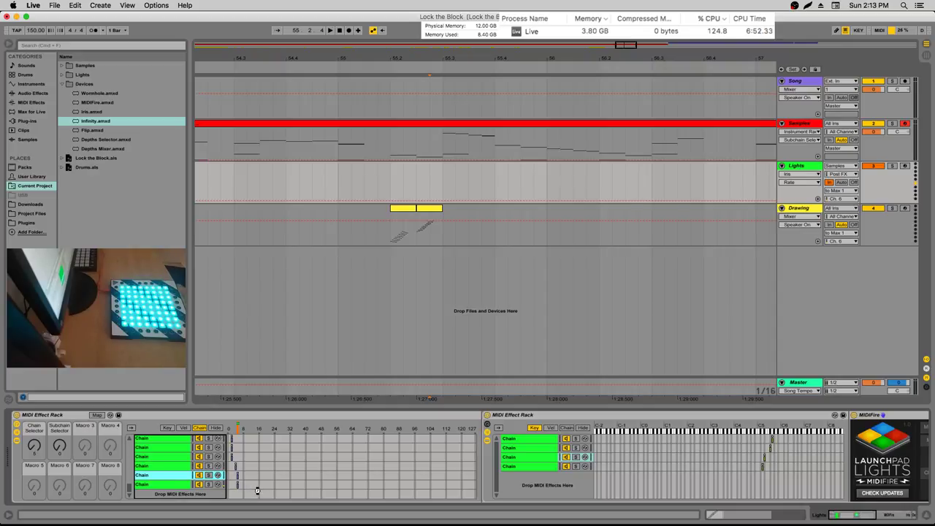
key("super+z")
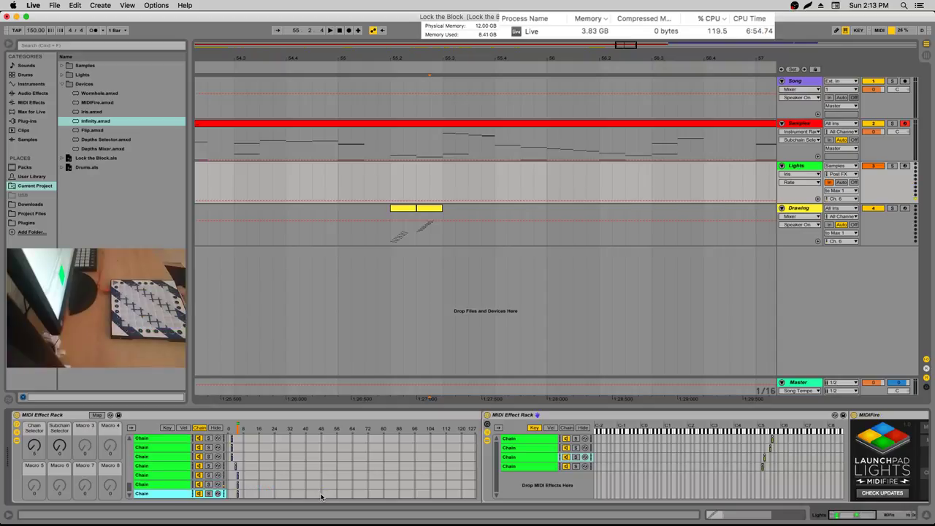
left_click(539, 447)
key("super+a")
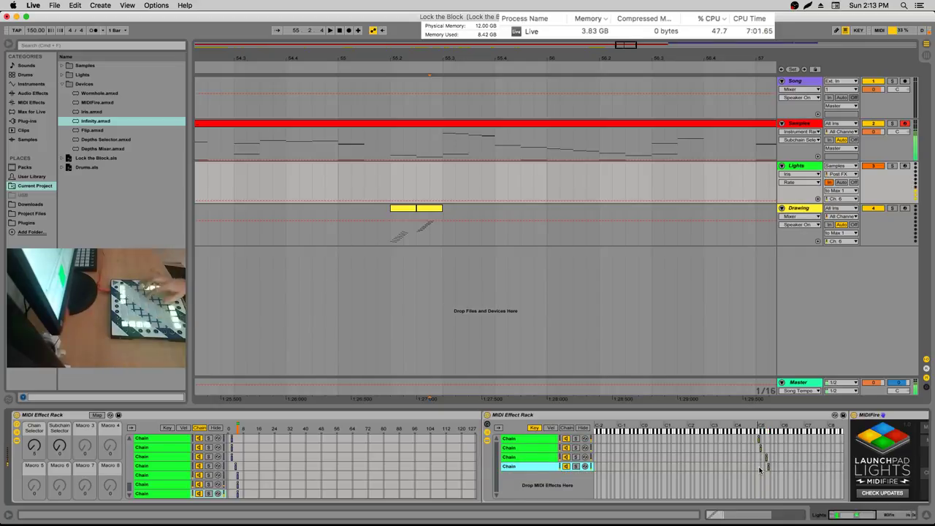
left_click_drag(864, 516, 911, 517)
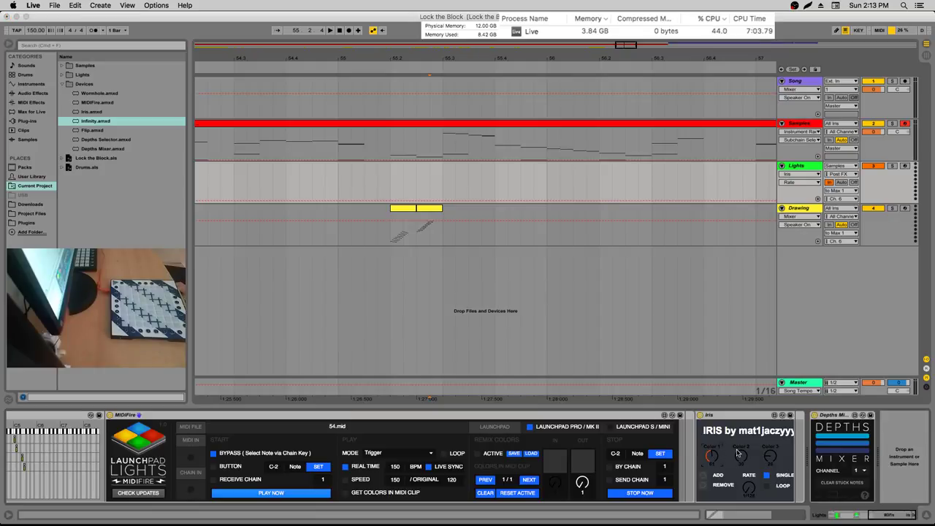
Add Iris colour slots up to eight, then scroll back to the nested MIDI Effect Rack chains
left_click(705, 476)
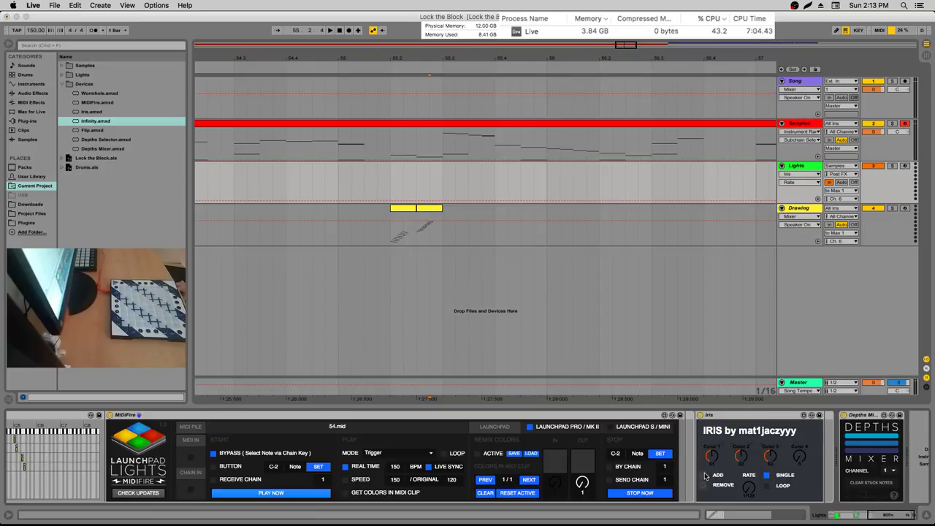
left_click(869, 513)
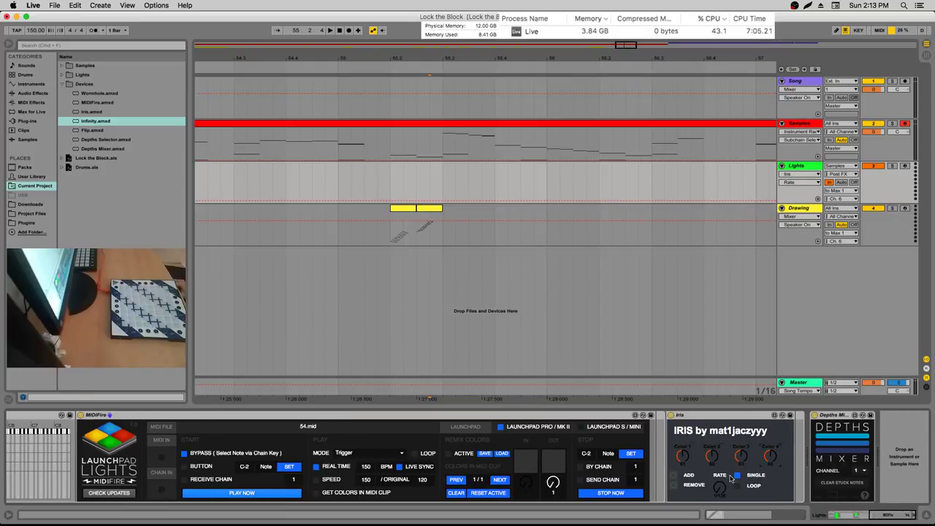
left_click(675, 475)
left_click(675, 476)
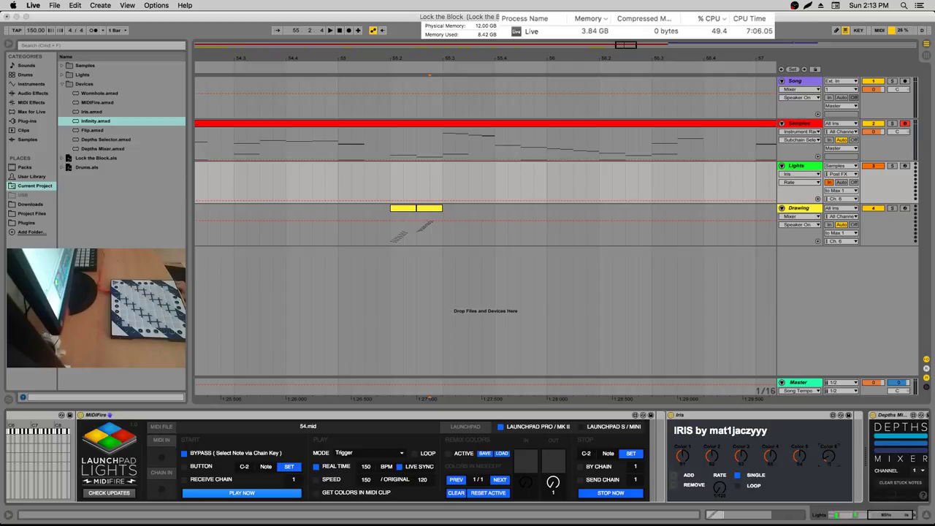
left_click(677, 476)
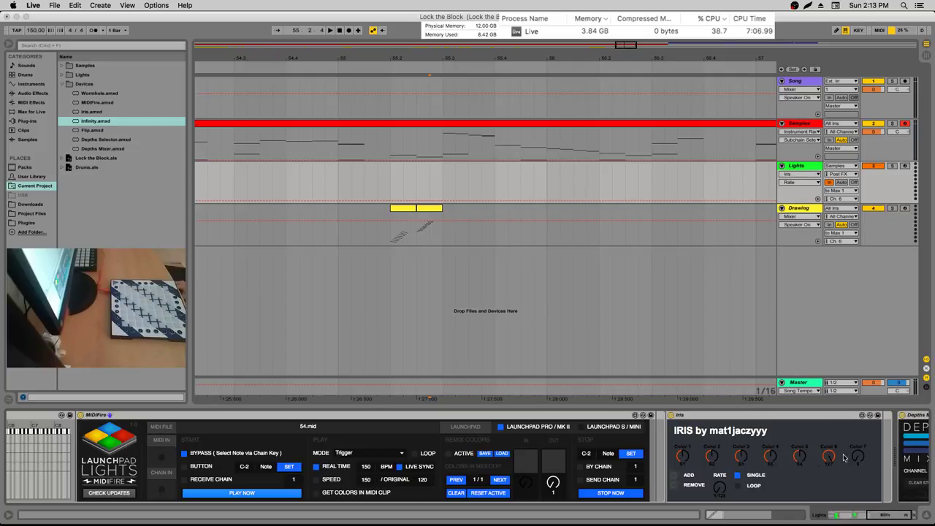
left_click(673, 476)
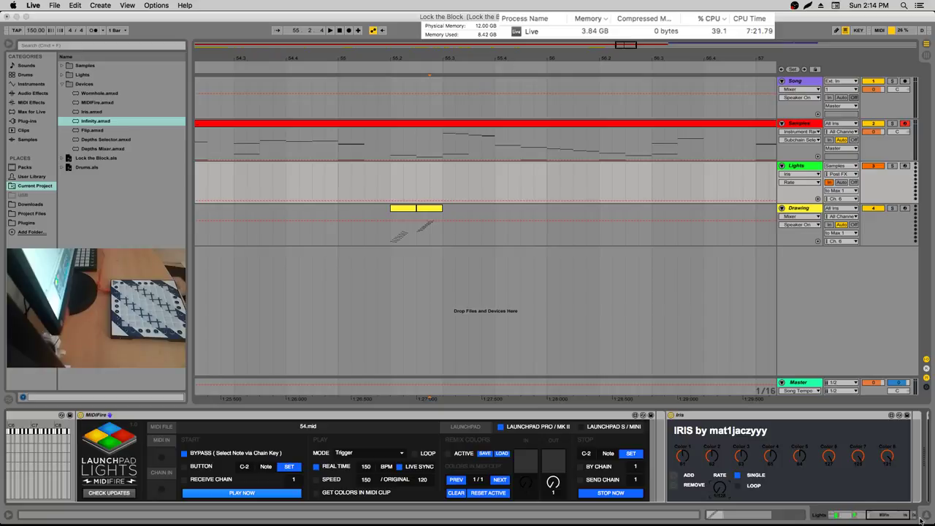
left_click_drag(898, 522, 882, 519)
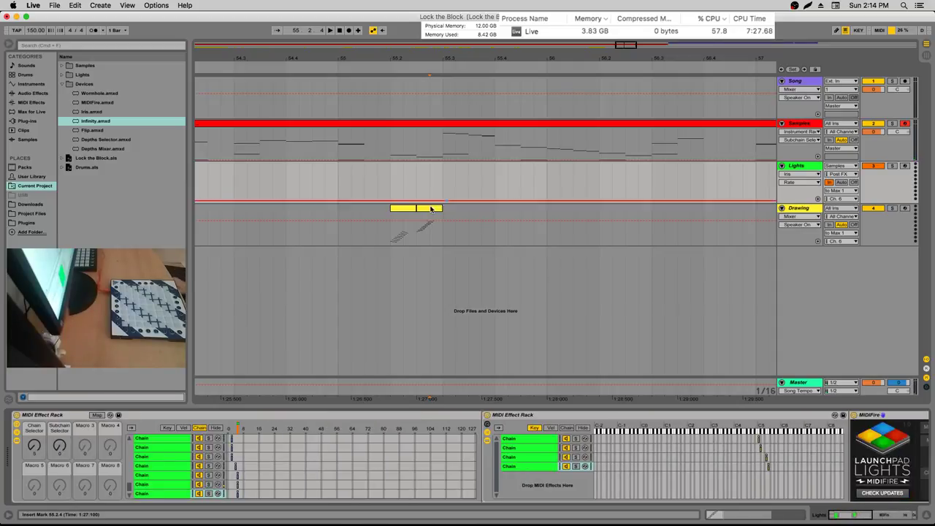
Copy the original Drawing clip pair and paste it at 55.4
left_click_drag(392, 227, 442, 227)
key("super+c")
left_click(499, 215)
key("super+v")
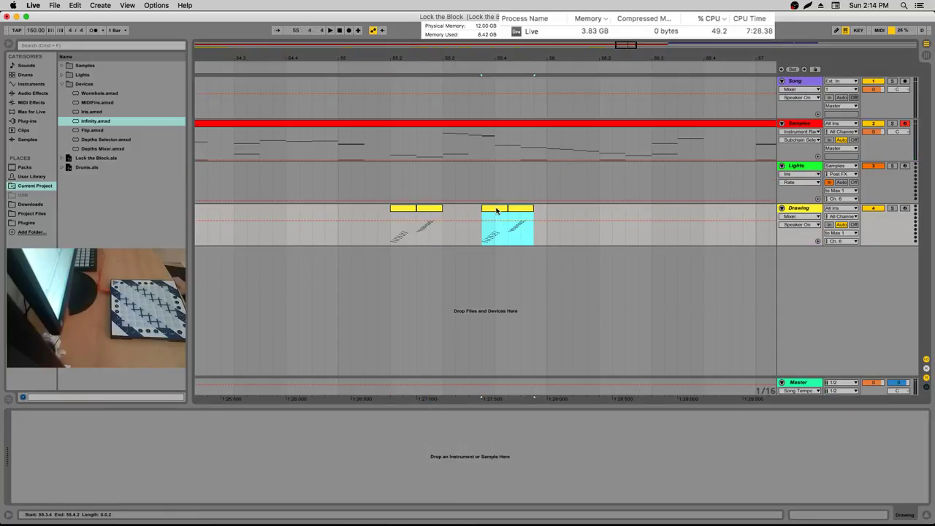
left_click(499, 228)
key("space")
Invert the first copy's notes with Inv and transpose them up into higher pitches
double_click(499, 228)
key("space")
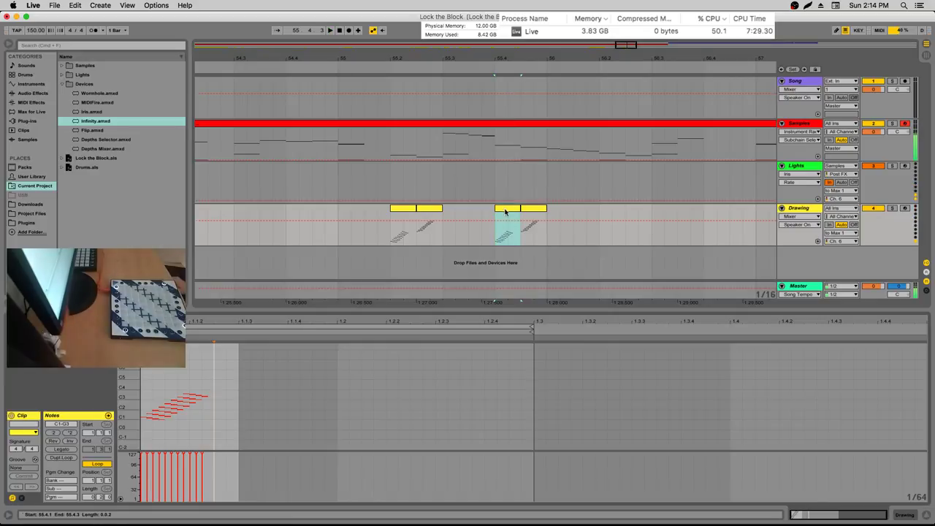
left_click(73, 441)
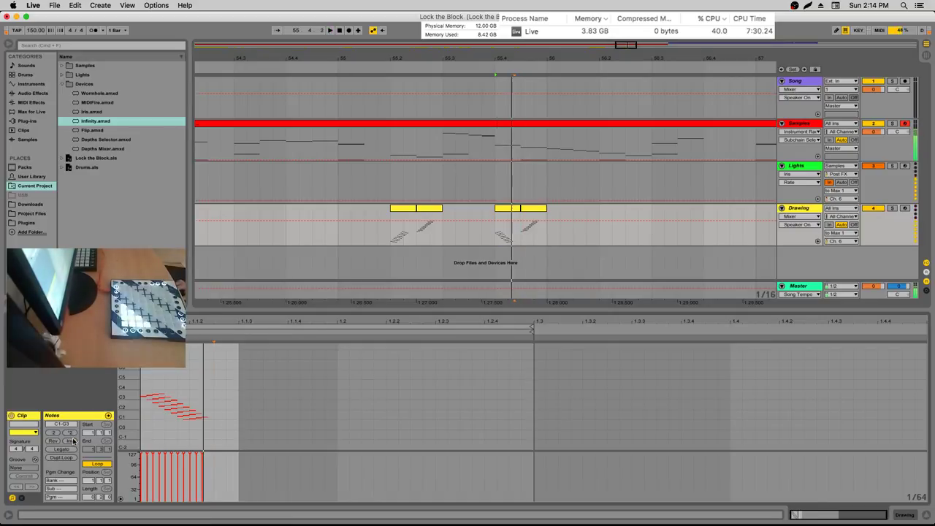
key("space")
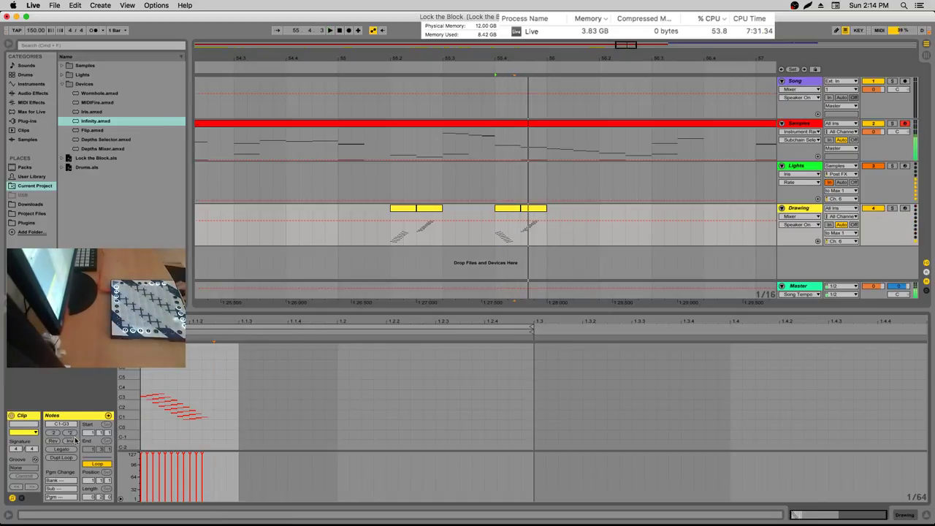
key("space")
left_click_drag(230, 371, 136, 441)
key("Up")
left_click(152, 436)
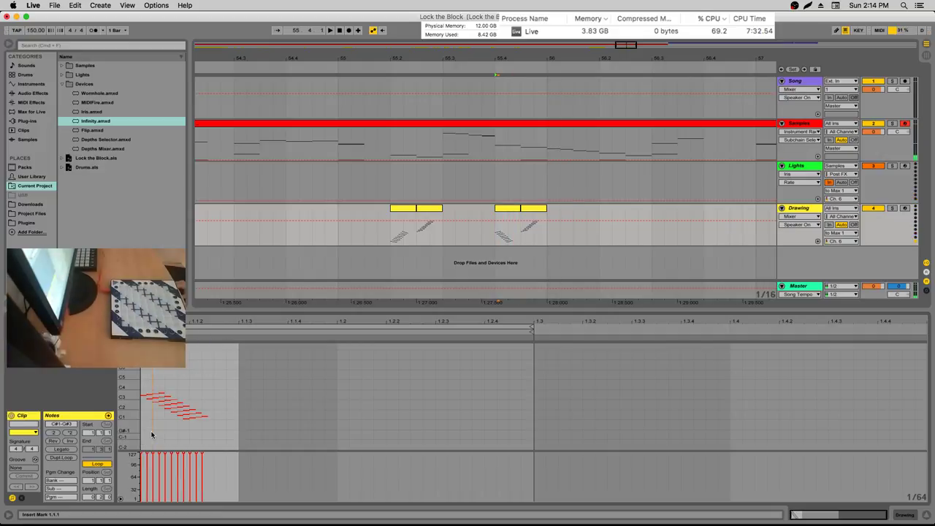
key("super+a")
left_click_drag(146, 397, 146, 373)
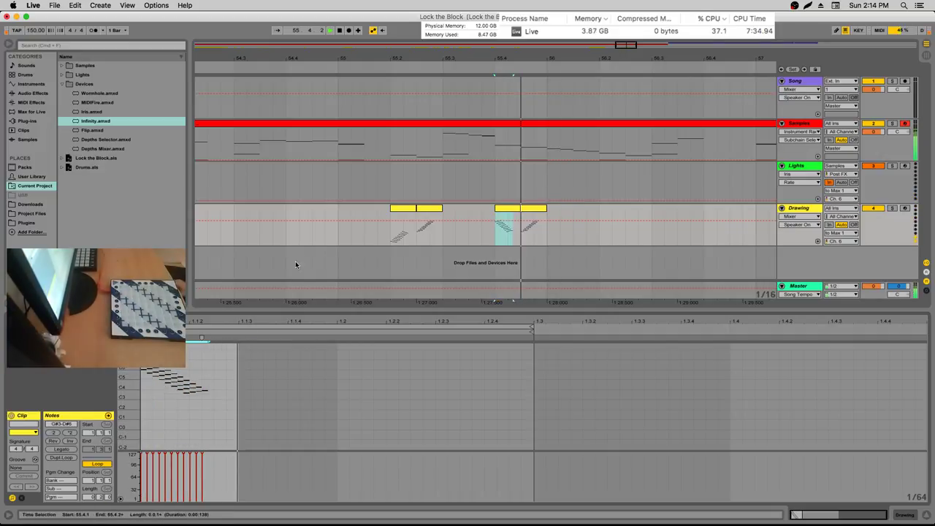
Invert the second copy's notes and move them down about 30 semitones
left_click(496, 227)
left_click(526, 227)
key("super+a")
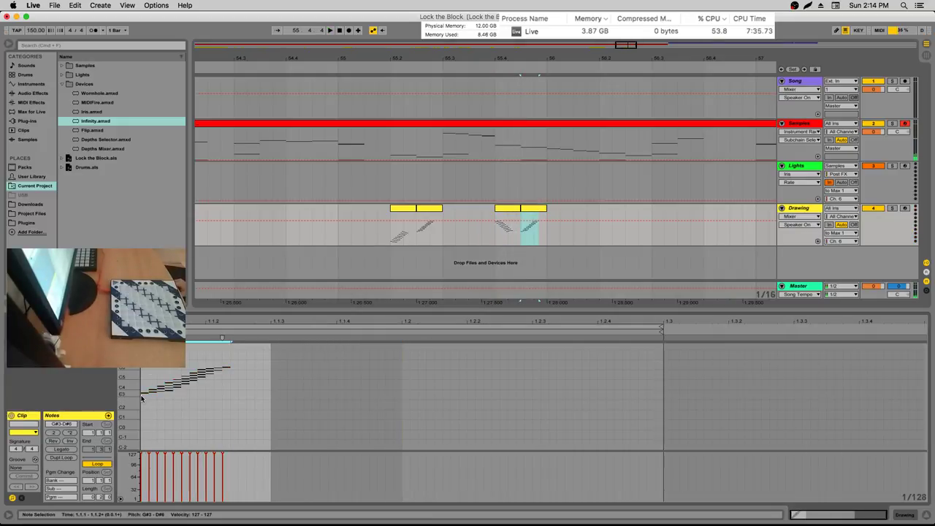
key("i")
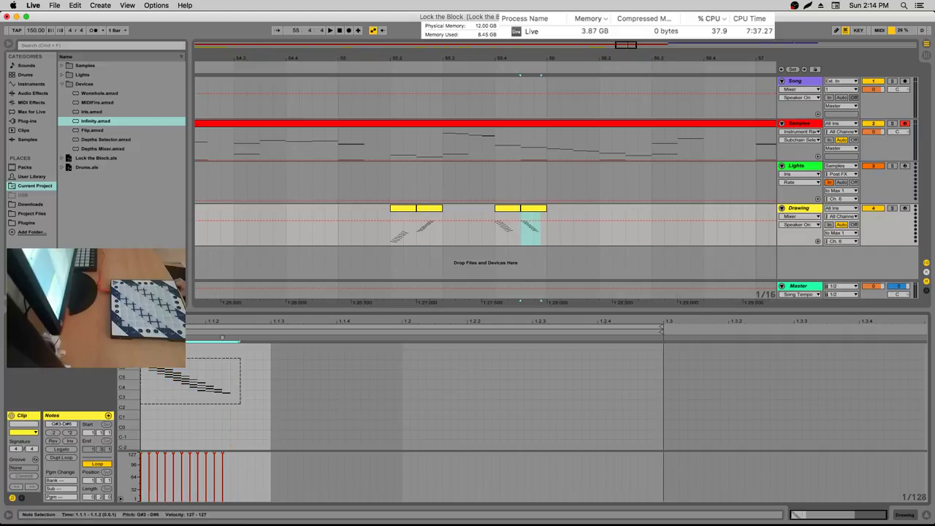
left_click_drag(228, 395, 231, 427)
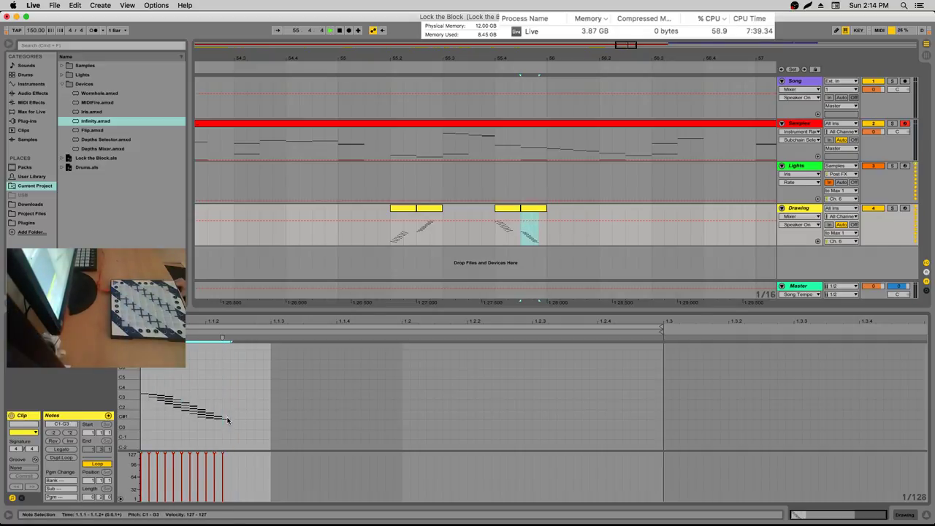
Nudge the copied clips so the pair sits right after the originals
left_click(502, 225)
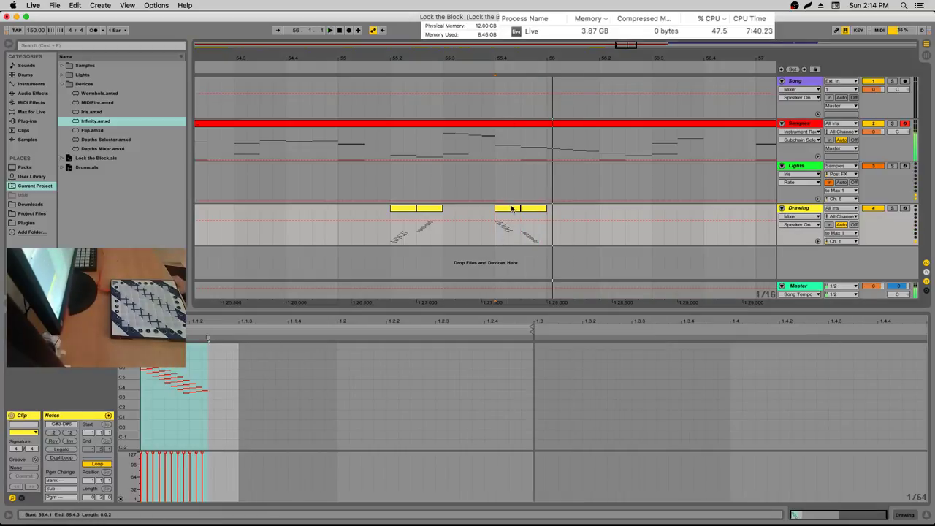
mouse_move(507, 209)
left_mouse_down()
mouse_move(568, 209)
mouse_move(533, 210)
left_mouse_up()
left_click_drag(573, 234, 501, 234)
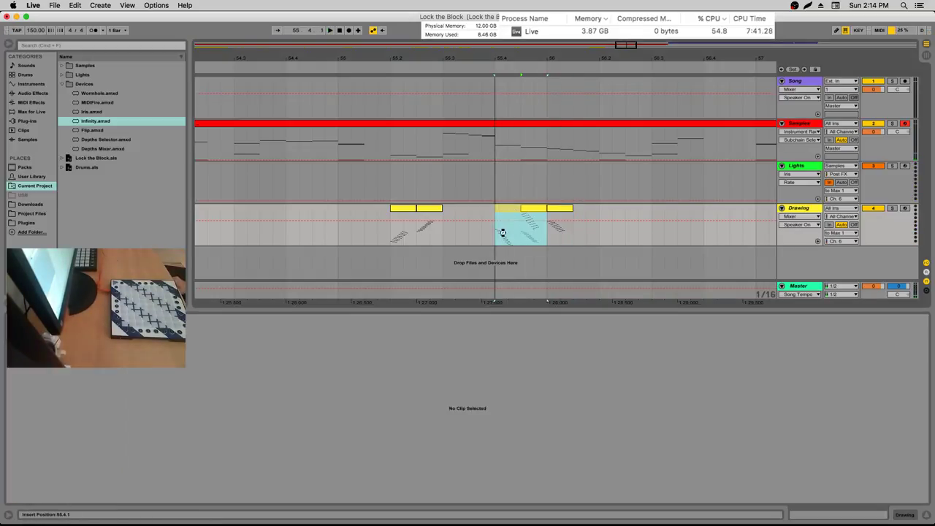
left_click(506, 234)
Export both copied Drawing clips as MIDI files into the Lights folder
key("super+shift+e")
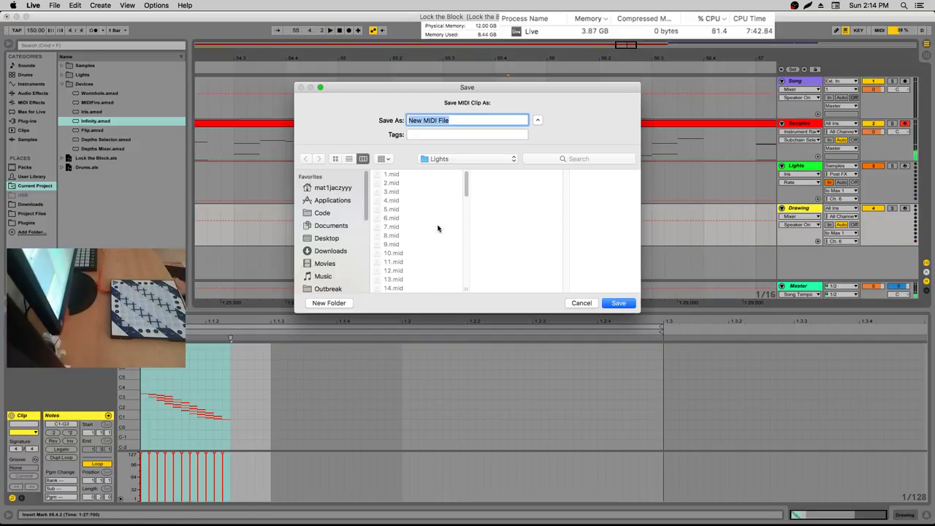
scroll(426, 223, "down", 10)
key("Escape")
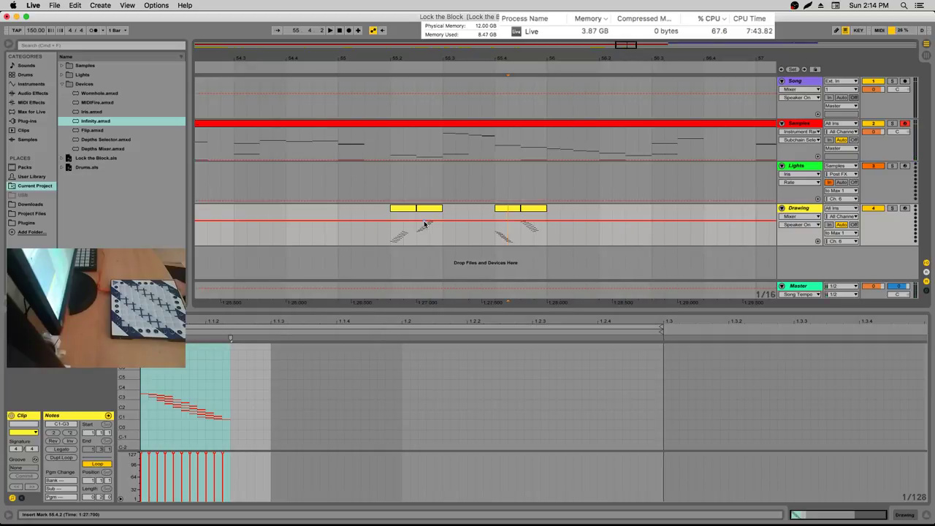
left_click(529, 234)
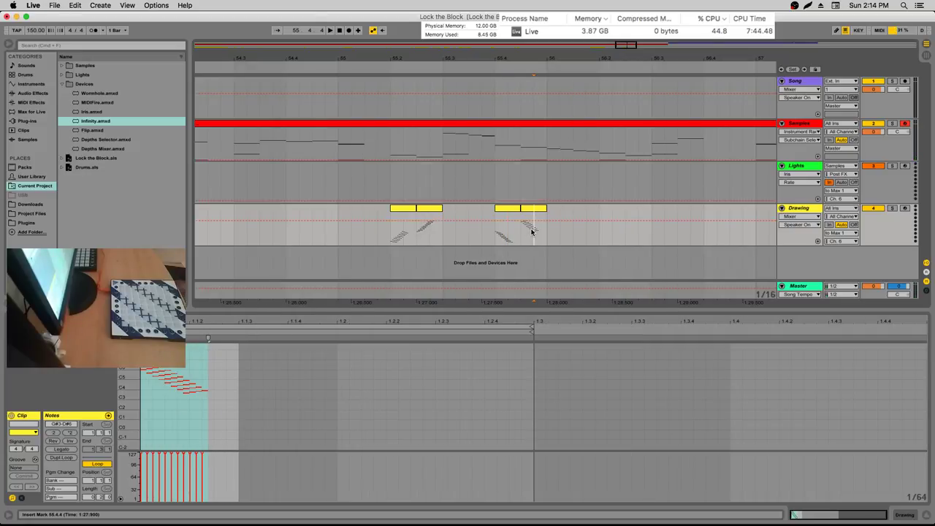
key("super+shift+e")
key("Return")
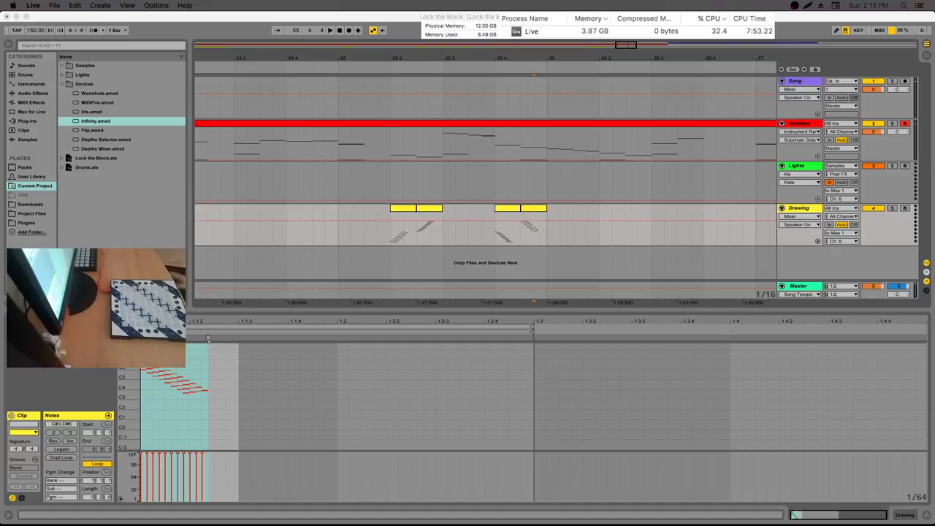
Select the Lights track and duplicate a chain in its MIDI Effect Rack to add a seventh chain
left_click(496, 219)
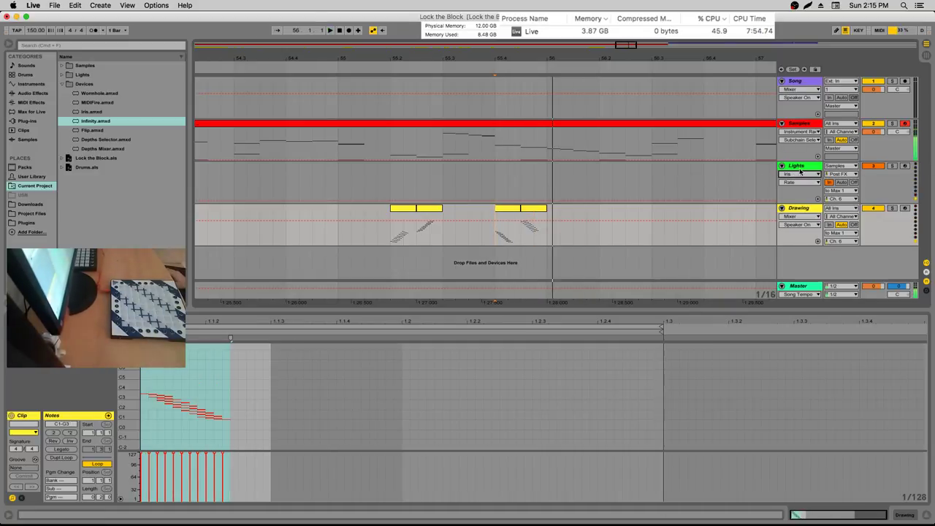
key("Up")
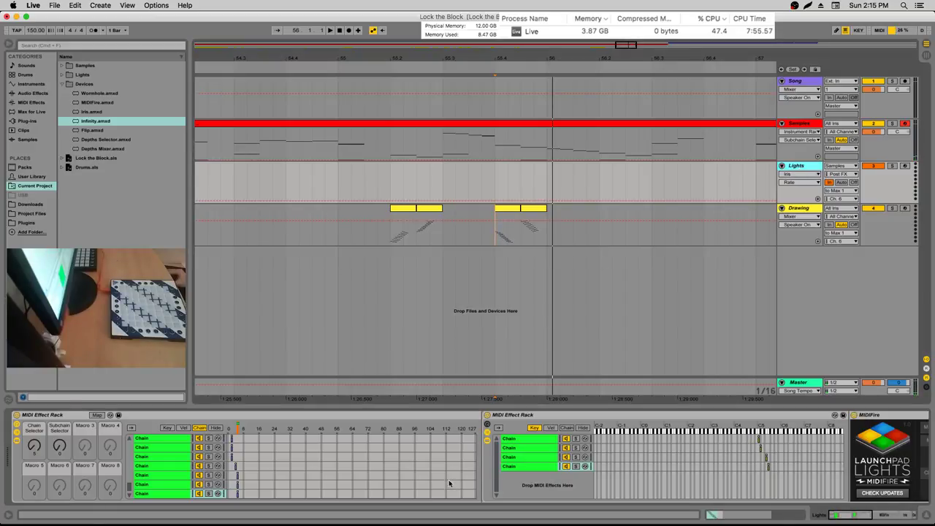
scroll(326, 482, "down", 1)
left_click(183, 476)
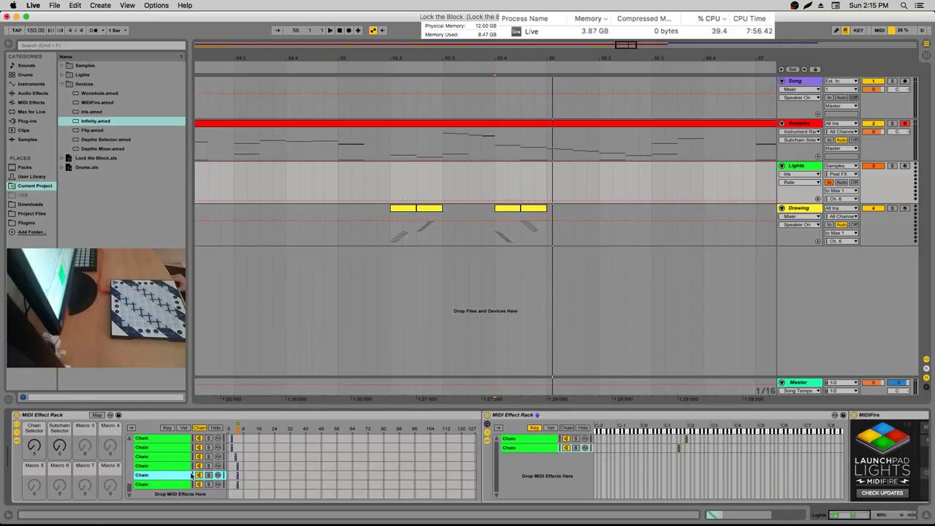
left_click(176, 491)
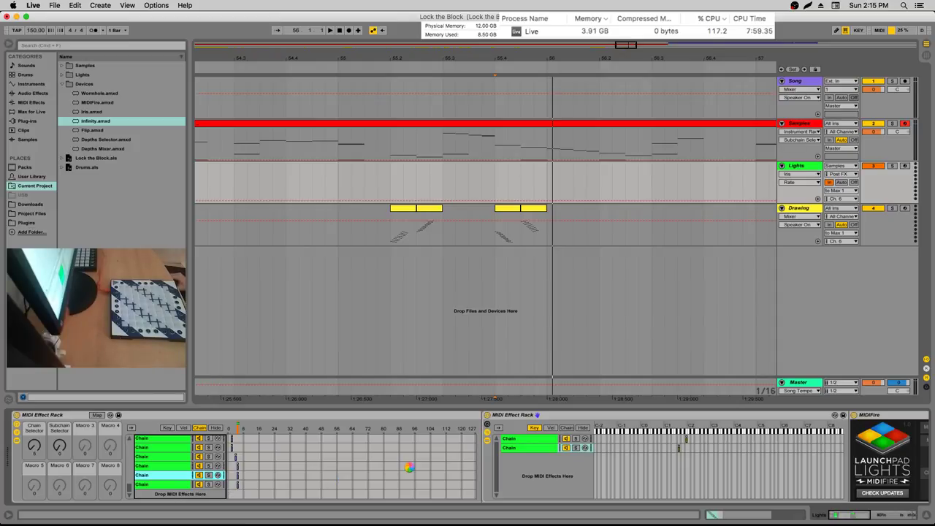
key("super+d")
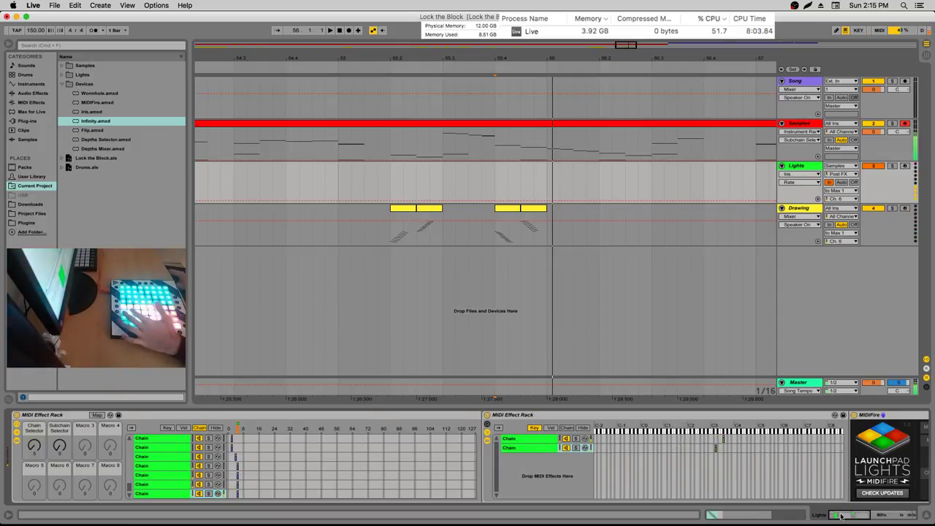
scroll(674, 452, "right", 5)
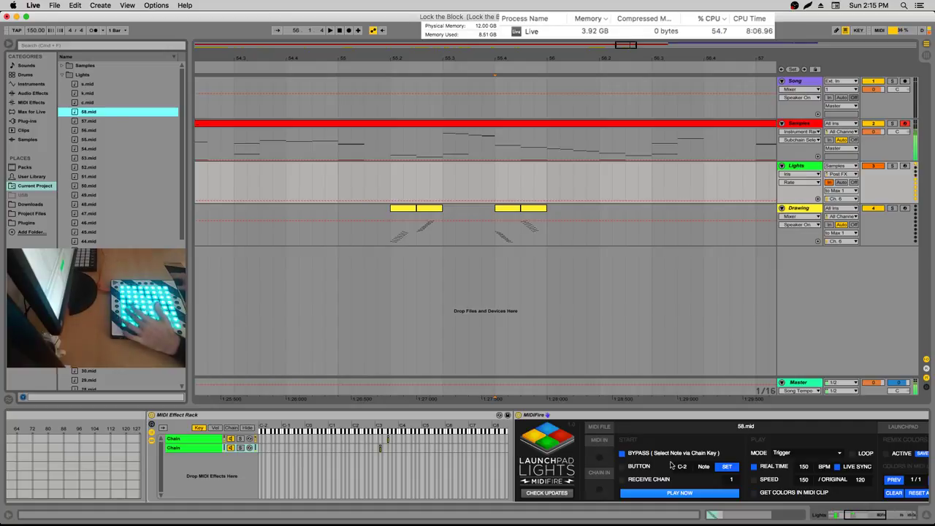
Scroll to the new chain's Iris device and raise its Color 4 value to about 30
left_click(862, 515)
left_click_drag(862, 515, 884, 515)
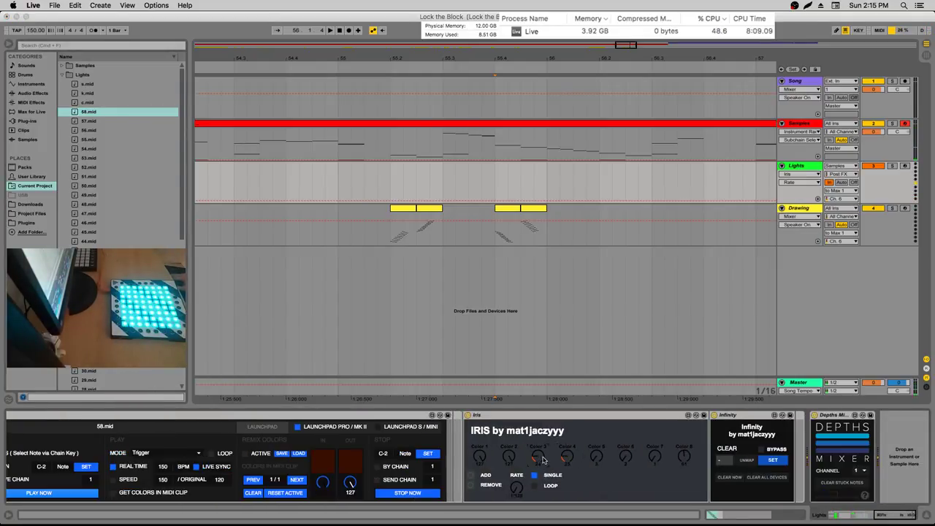
left_click_drag(574, 459, 574, 454)
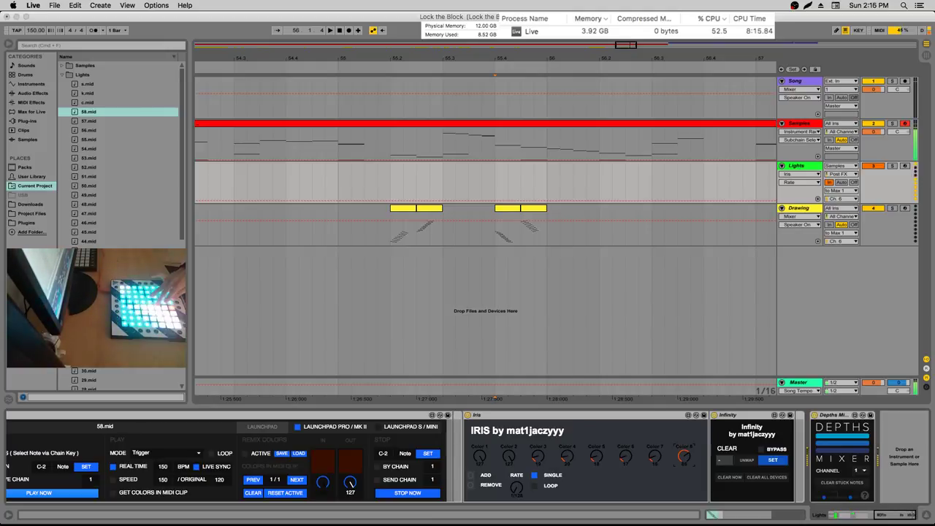
left_click_drag(906, 515, 870, 516)
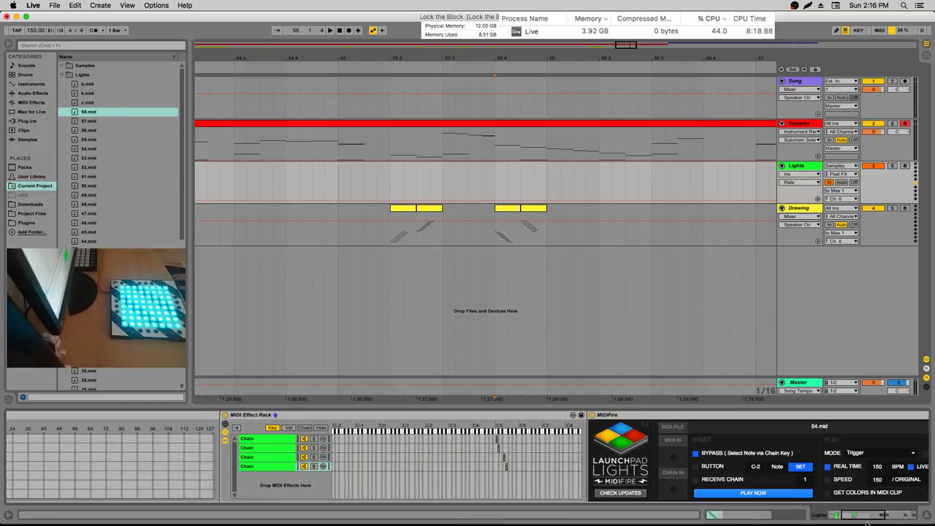
left_click_drag(867, 522, 857, 521)
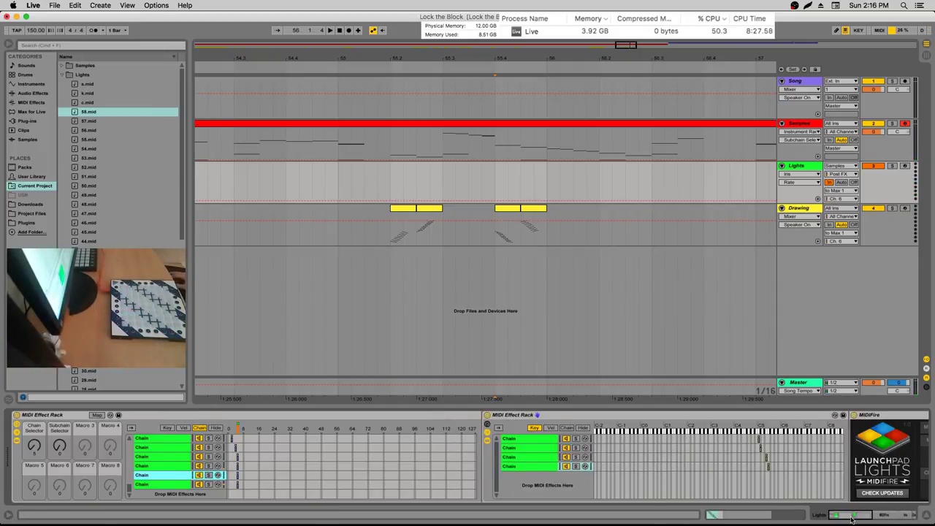
Jump to the 54.mid chain's Launchpad Lights, Iris and Depths Mixer devices via the chain overview
left_click(851, 516)
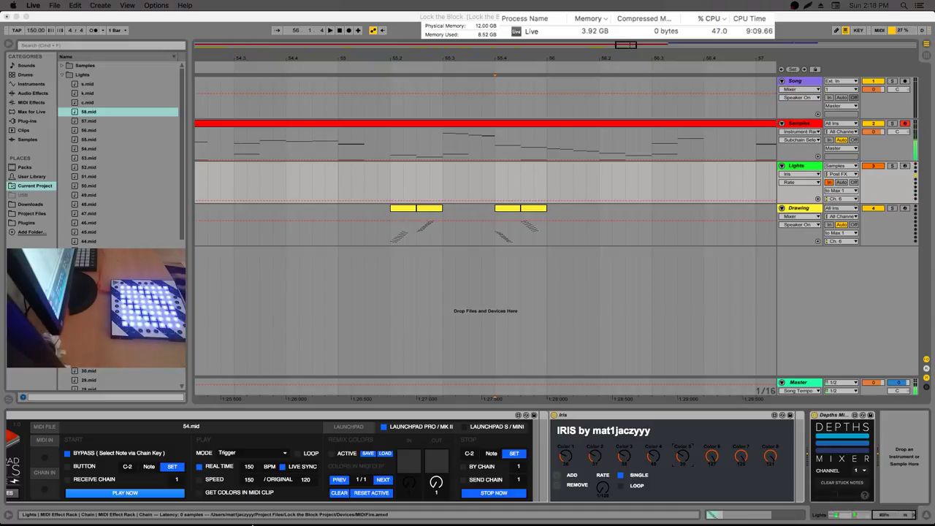
Select the fifth rack chain and insert Flip.amxd from Current Project > Devices after MIDIFire
scroll(169, 484, "left", 10)
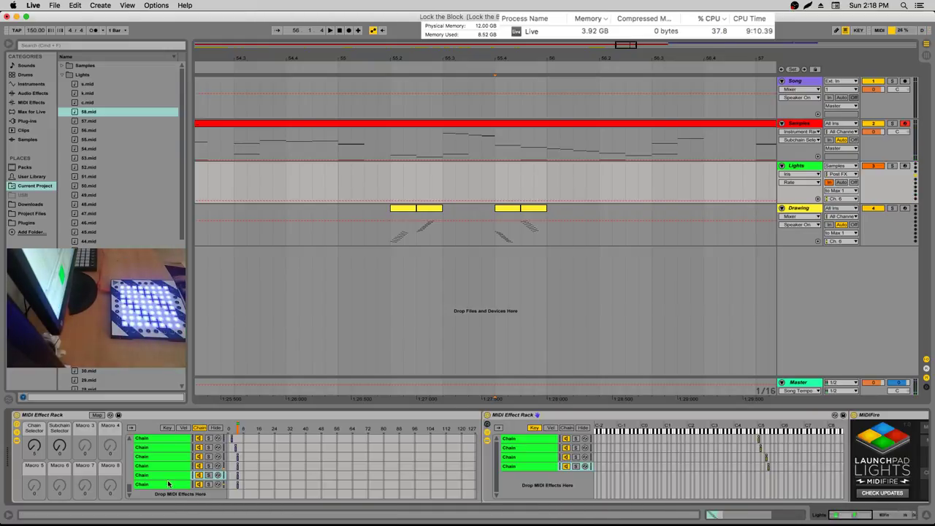
left_click(149, 474)
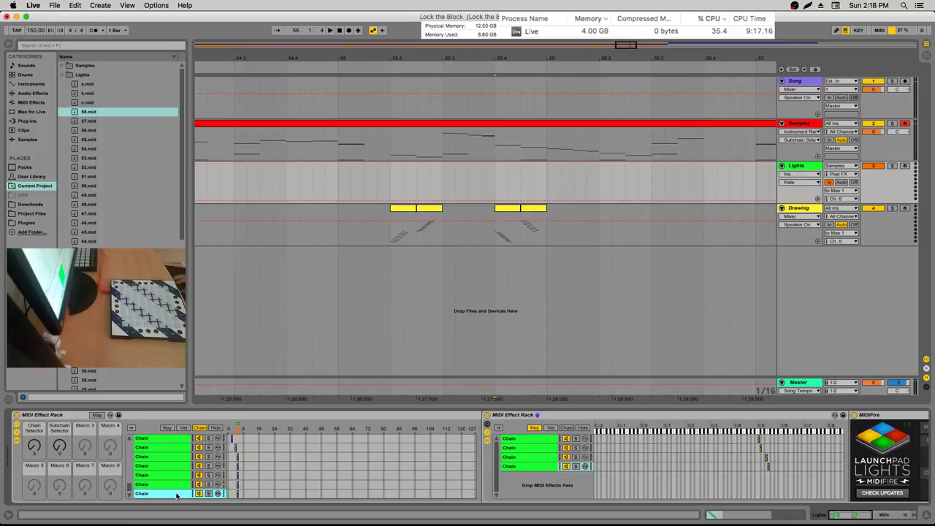
left_click(33, 102)
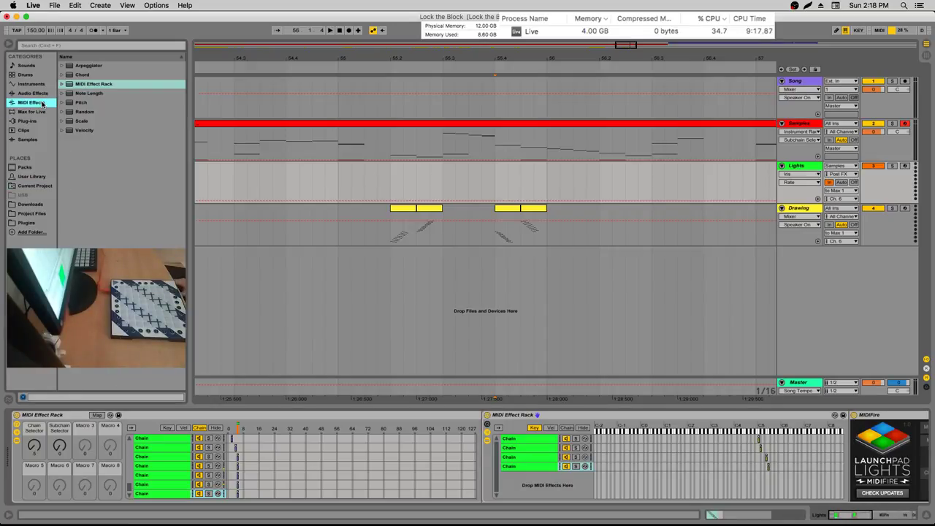
left_click(32, 186)
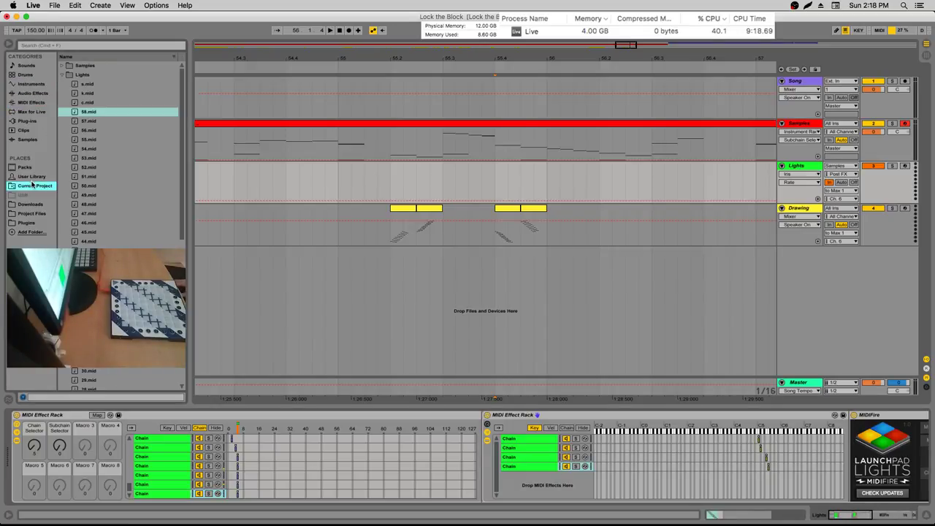
left_click(62, 76)
left_click(62, 85)
left_click(89, 132)
scroll(891, 439, "right", 10)
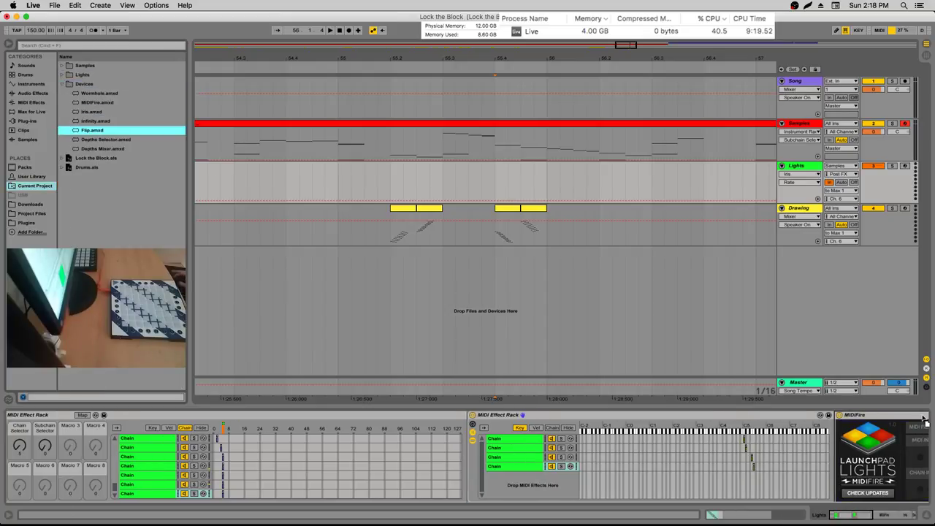
scroll(926, 418, "right", 10)
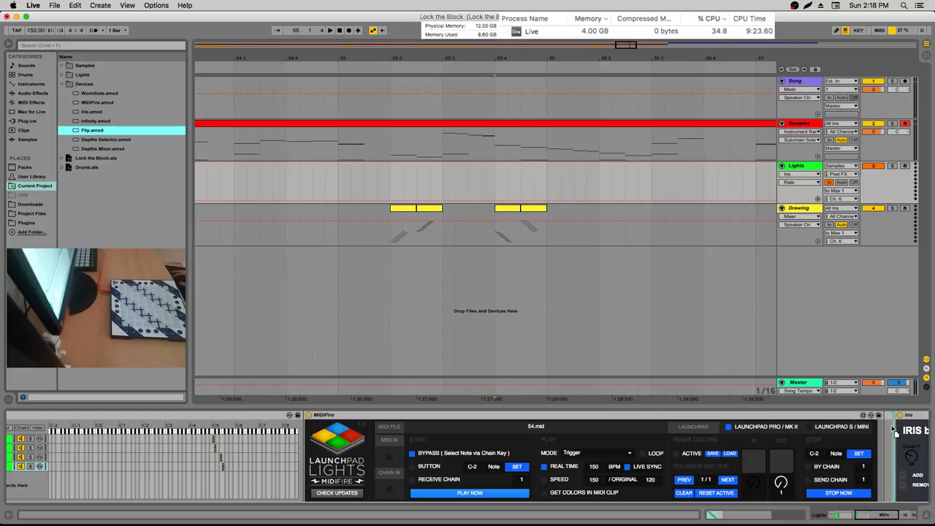
key("Return")
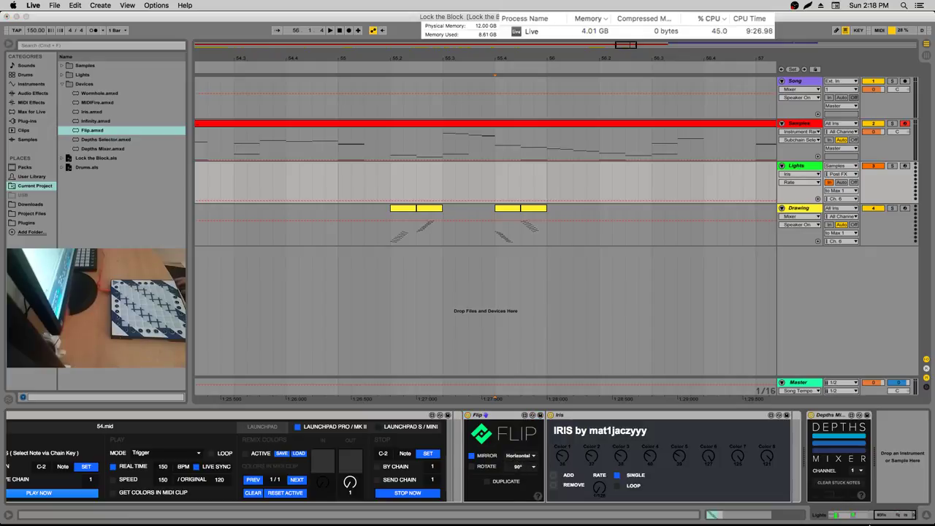
left_click(836, 519)
left_click_drag(836, 518, 843, 518)
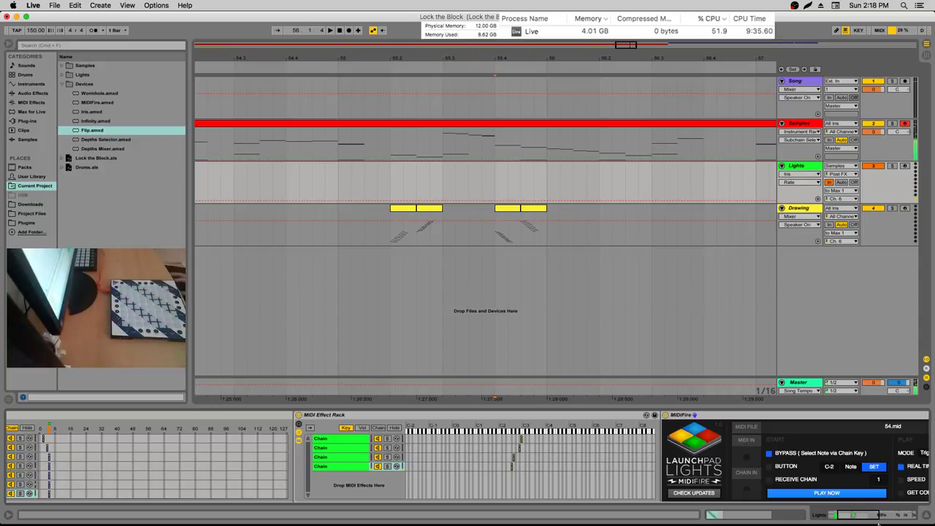
left_click_drag(878, 514, 919, 513)
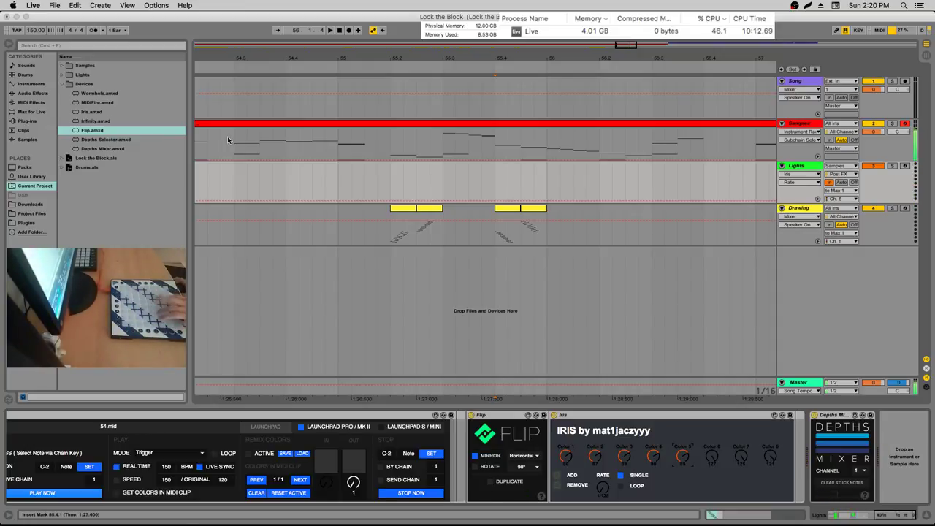
Copy the last Drawing clip to 56.2.1, clear its notes and record new notes at halved timing
left_click(537, 212)
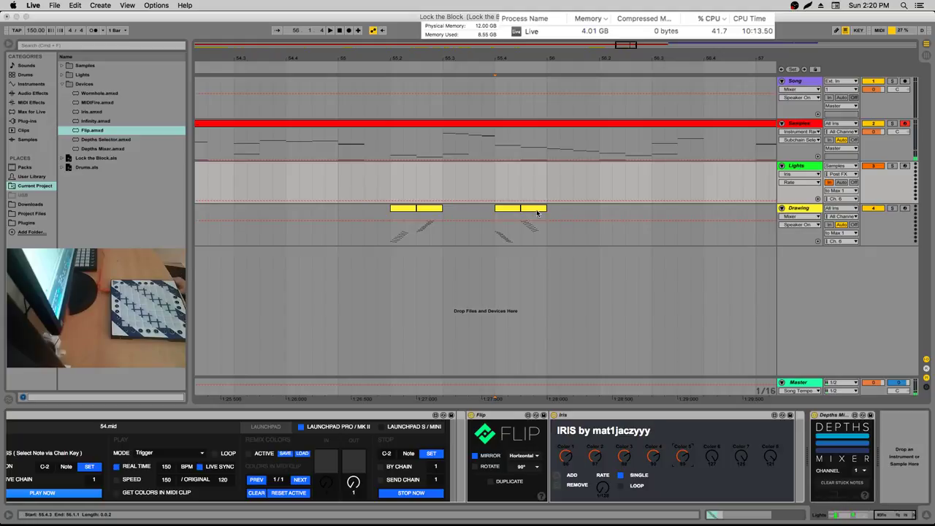
mouse_move(535, 211)
left_mouse_down()
mouse_move(547, 232)
mouse_move(614, 219)
left_mouse_up()
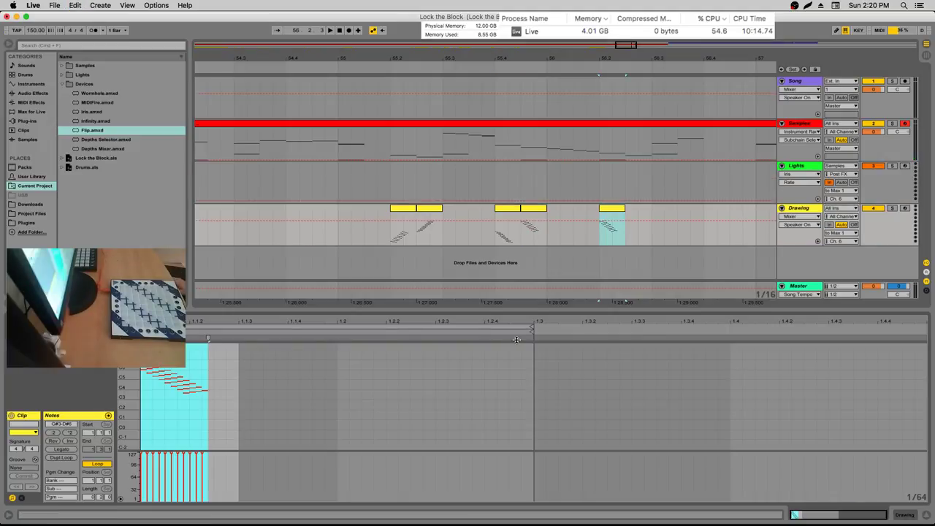
key("Delete")
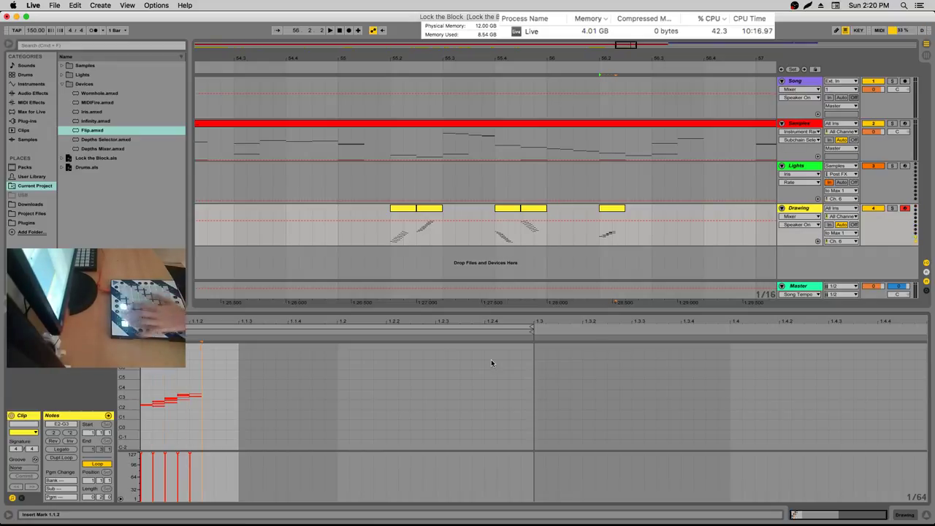
left_click(53, 433)
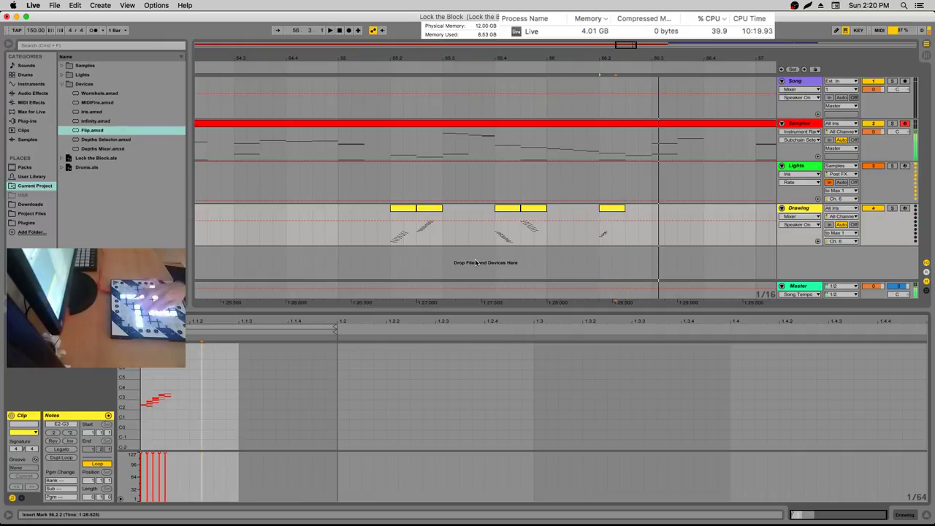
key("space")
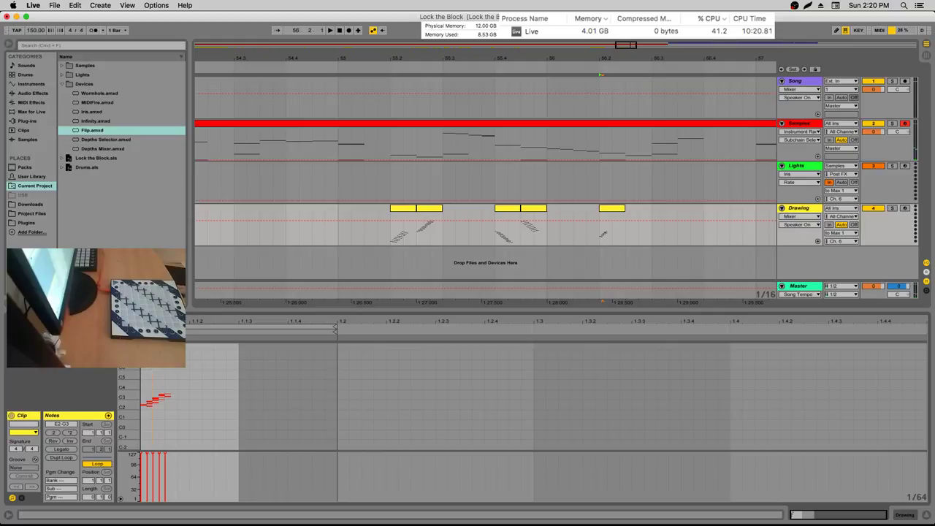
scroll(523, 409, "up", 3)
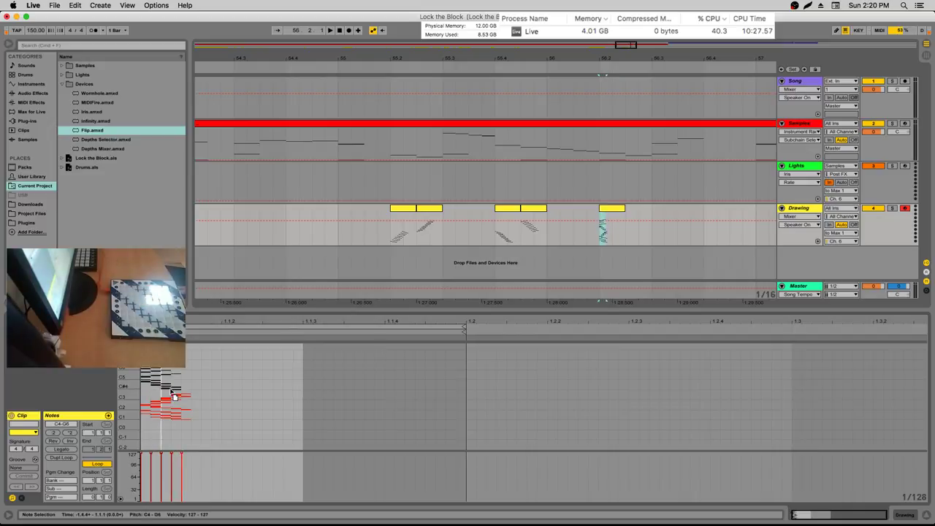
Remove the extra pasted notes from the new Drawing clip, with the insert point back at 56.1.2
left_click(227, 381)
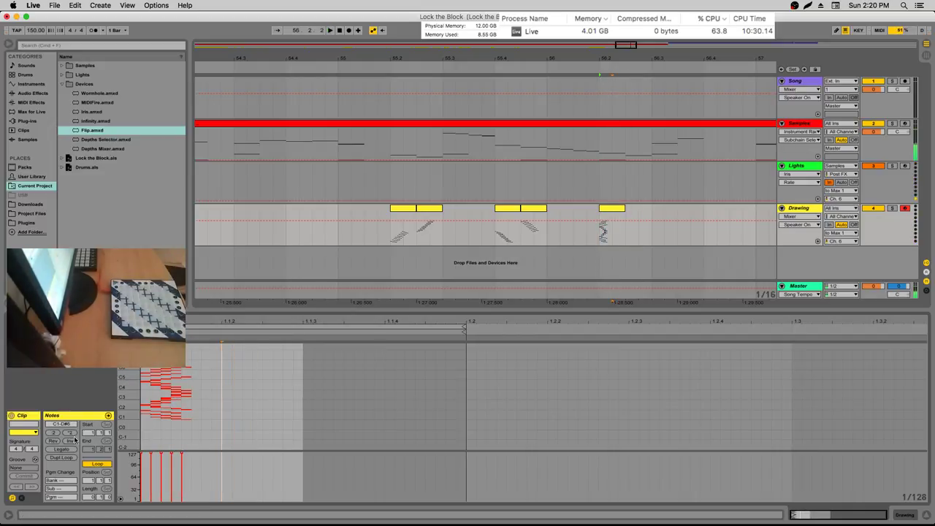
left_click(578, 232)
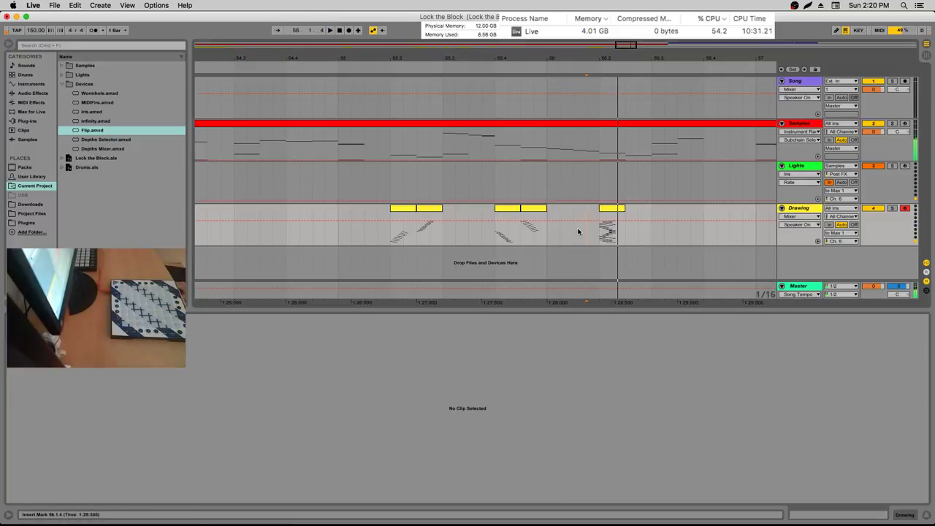
key("Left")
key("Left")
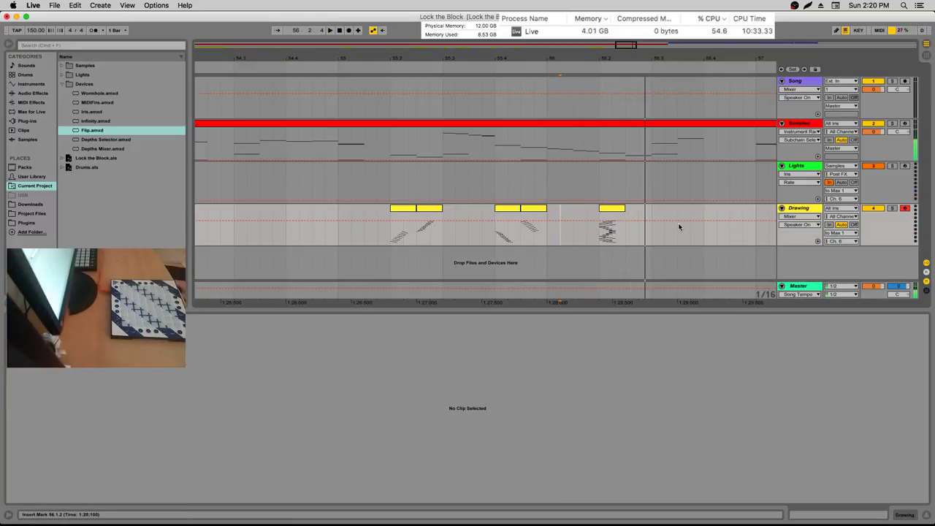
left_click(356, 398)
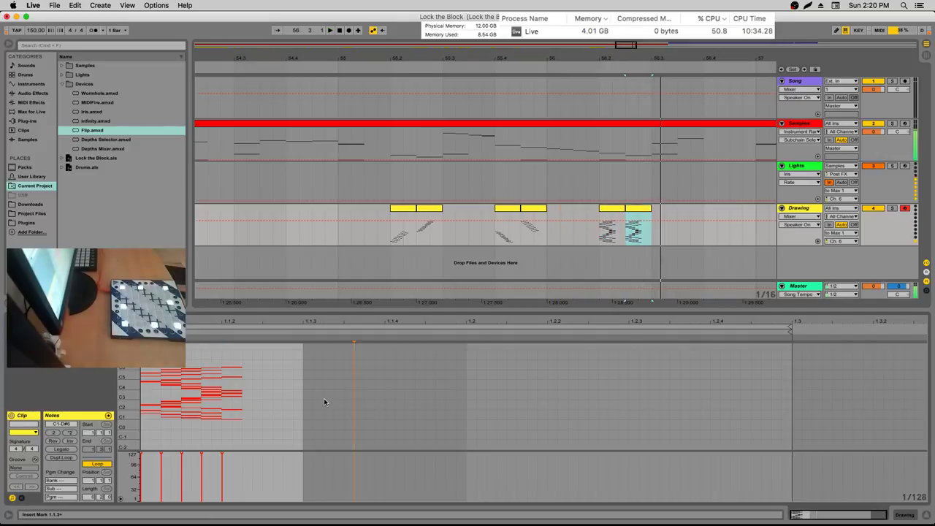
key("super+z")
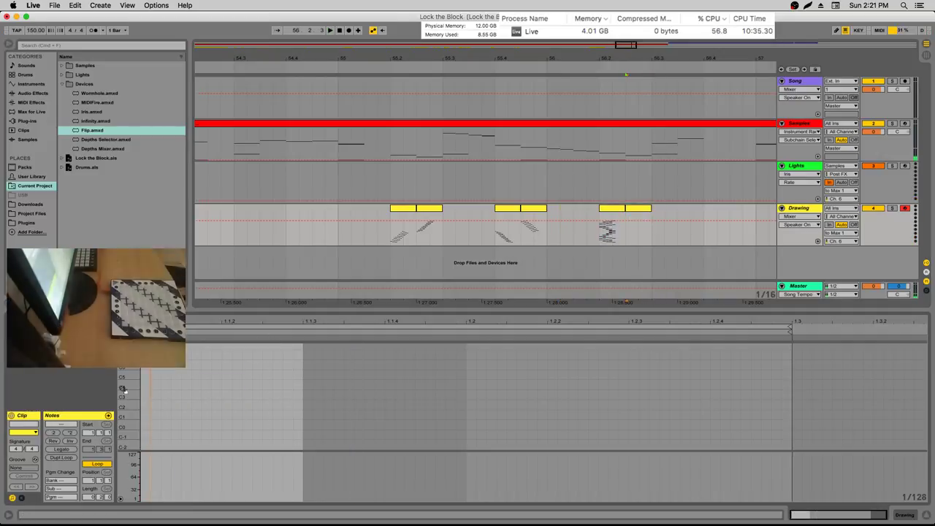
Record new drawing notes from the clip start, then duplicate them and move the copy higher
left_click(142, 382)
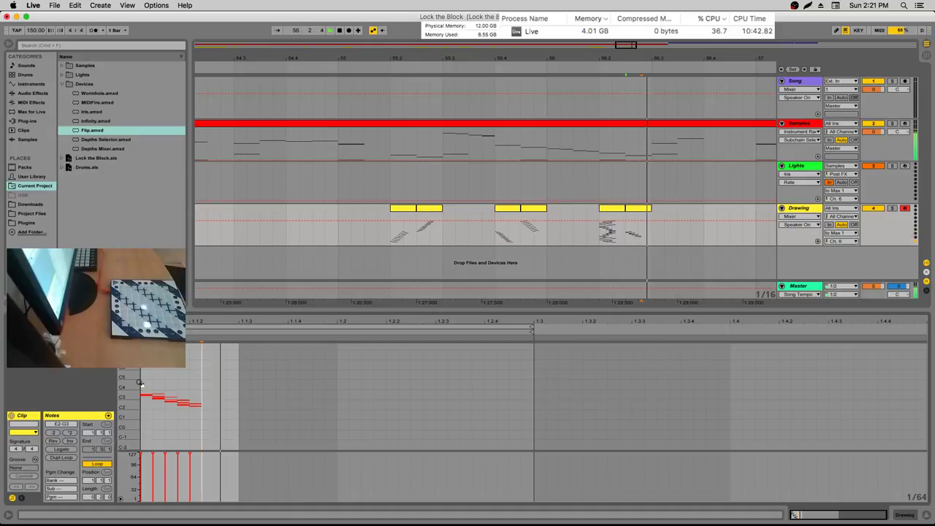
key("space")
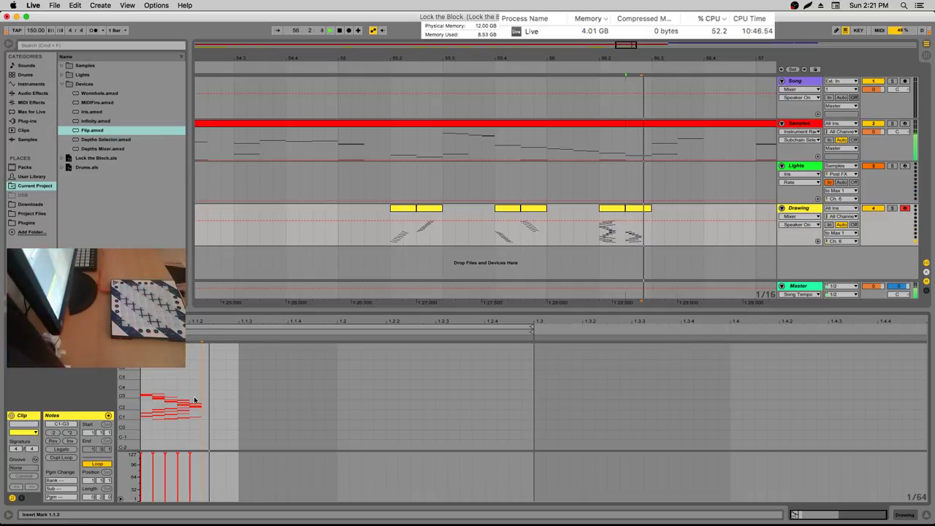
key("super+a")
key("super+d")
left_click_drag(204, 418, 146, 394)
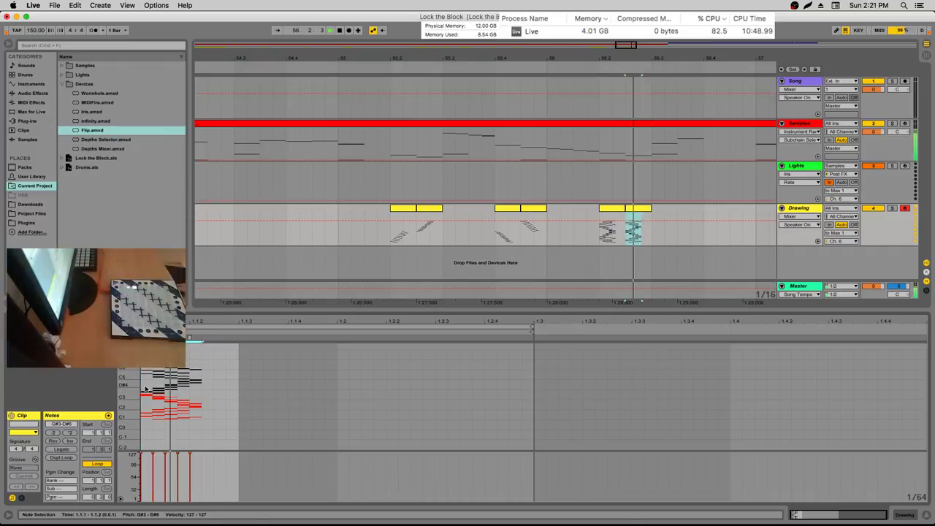
left_click(145, 390)
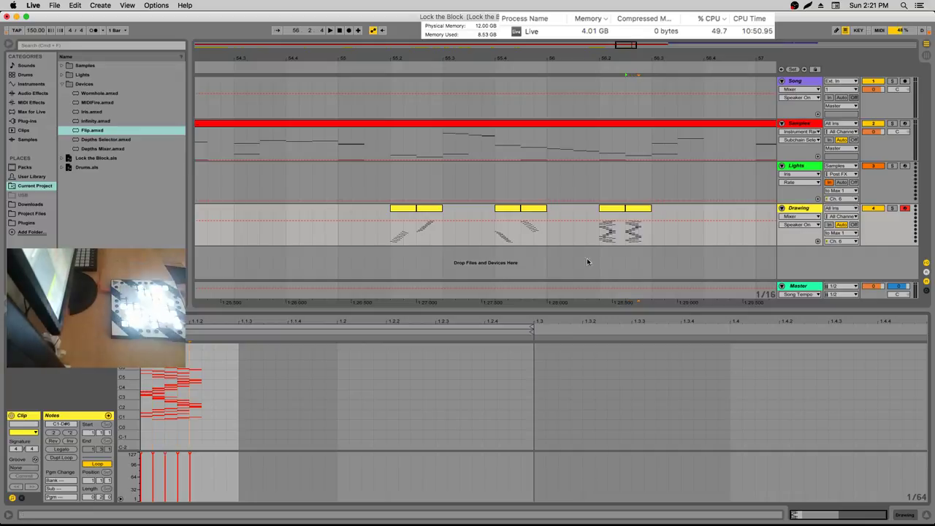
Save the new Drawing clip as a MIDI file in the Lights folder
left_click(613, 228)
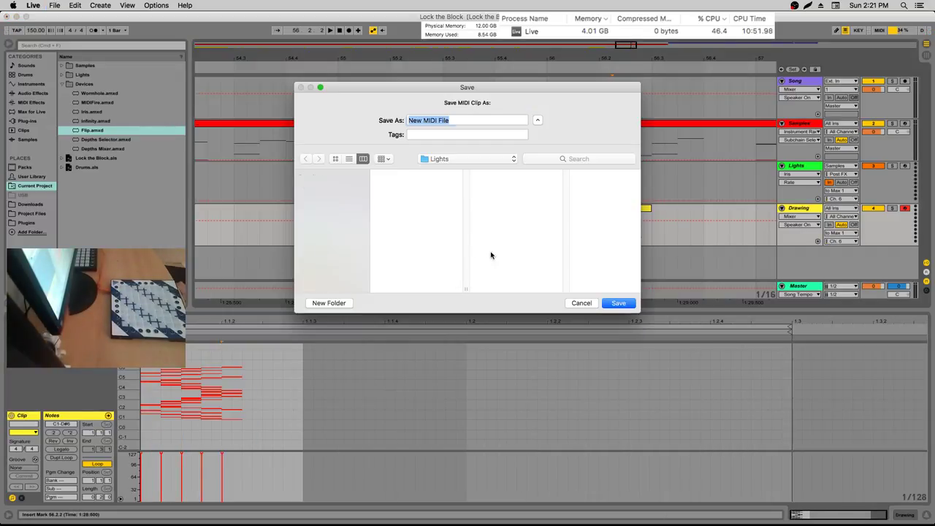
type("5")
key("Return")
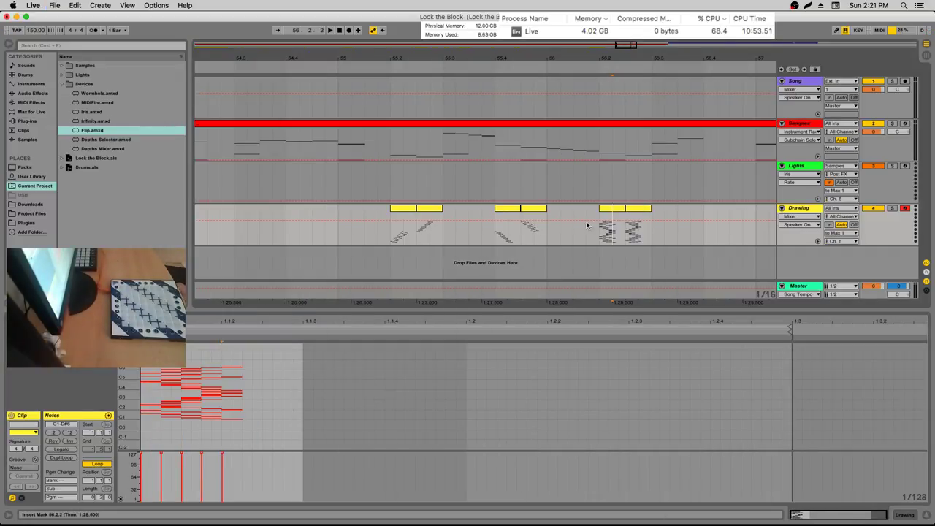
key("super+shift+e")
key("Return")
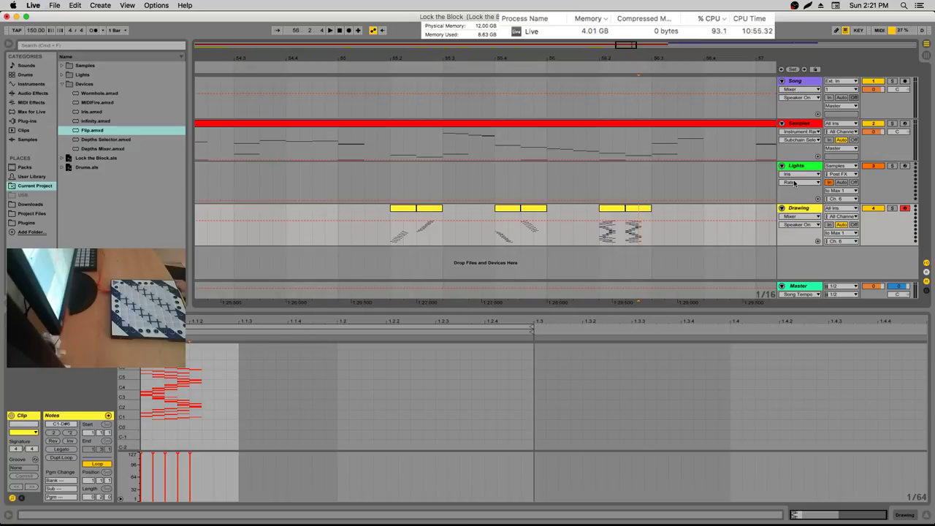
Delete the second chain of the second rack, restoring an accidentally deleted first-rack chain
left_click(805, 168)
key("Delete")
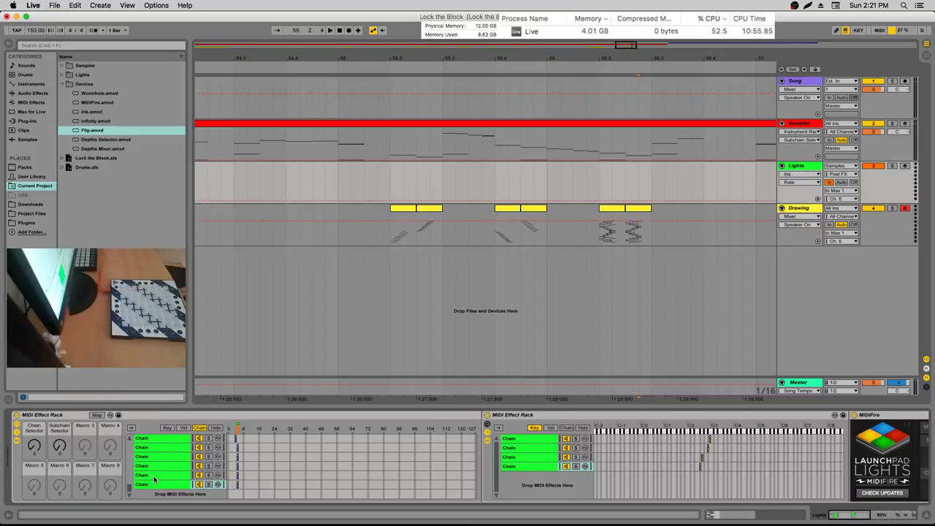
left_click(159, 475)
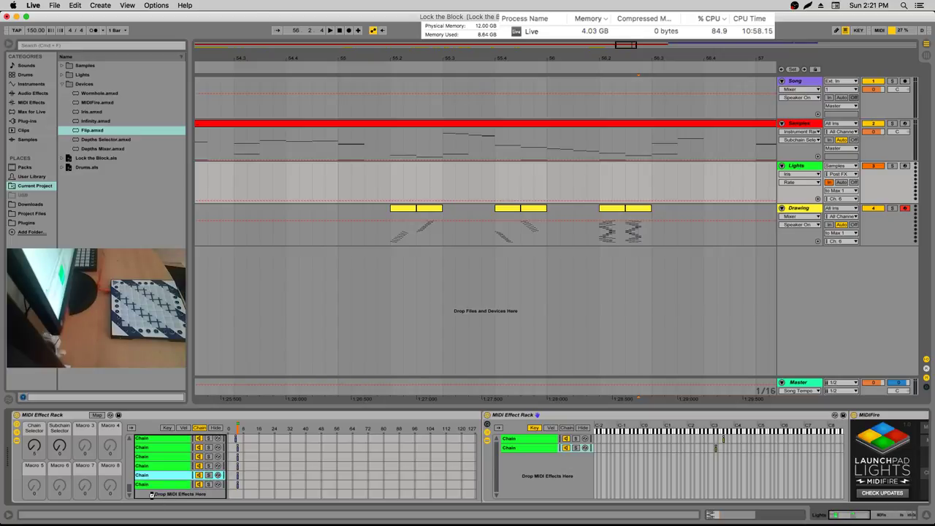
key("super+z")
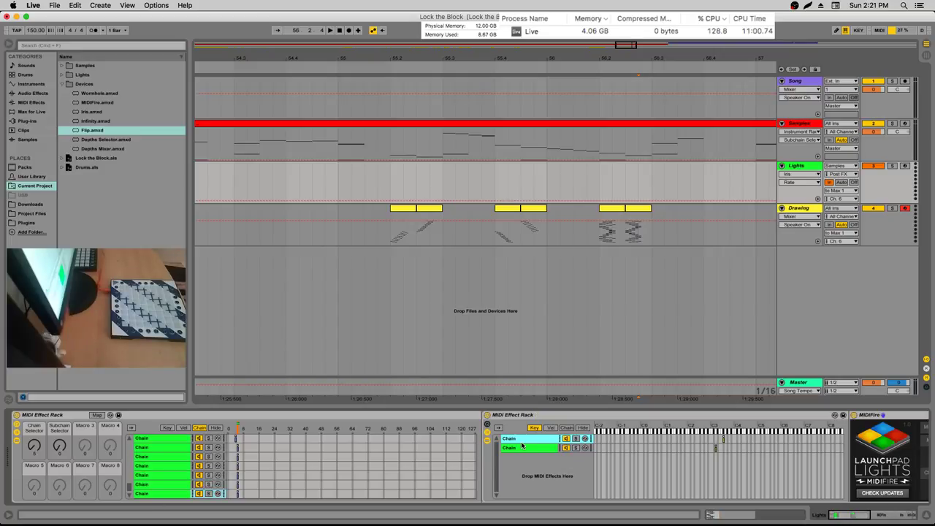
left_click(523, 447)
key("Delete")
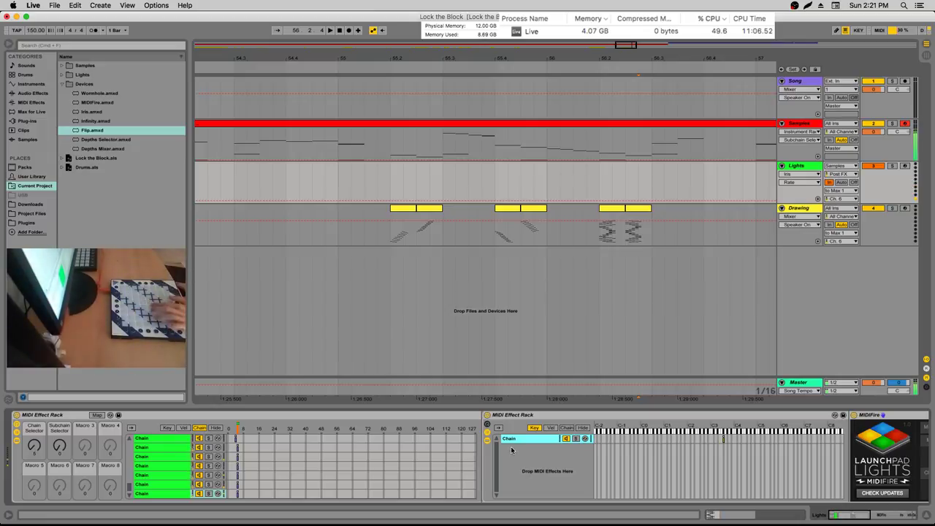
Ungroup the rack wrapping MIDIFire and show the remaining rack's key zones
scroll(369, 471, "down", 2)
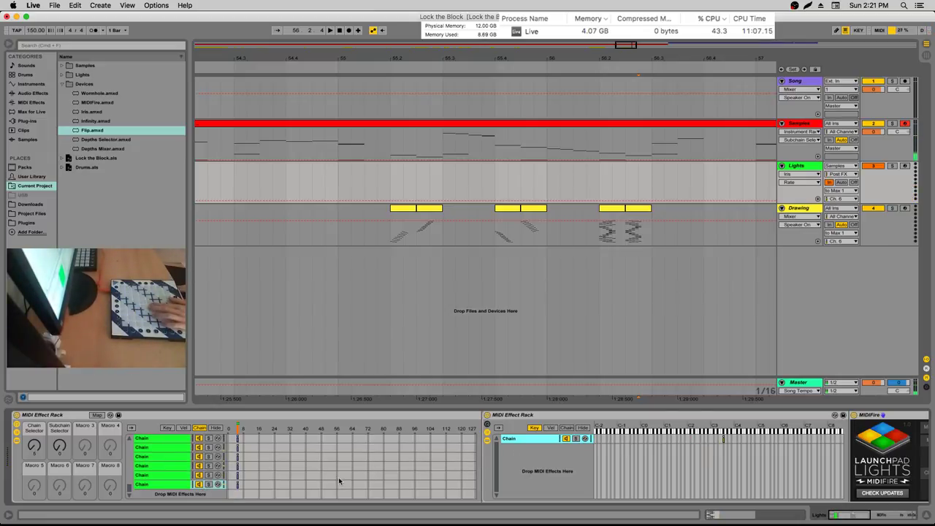
scroll(681, 442, "right", 10)
right_click(637, 415)
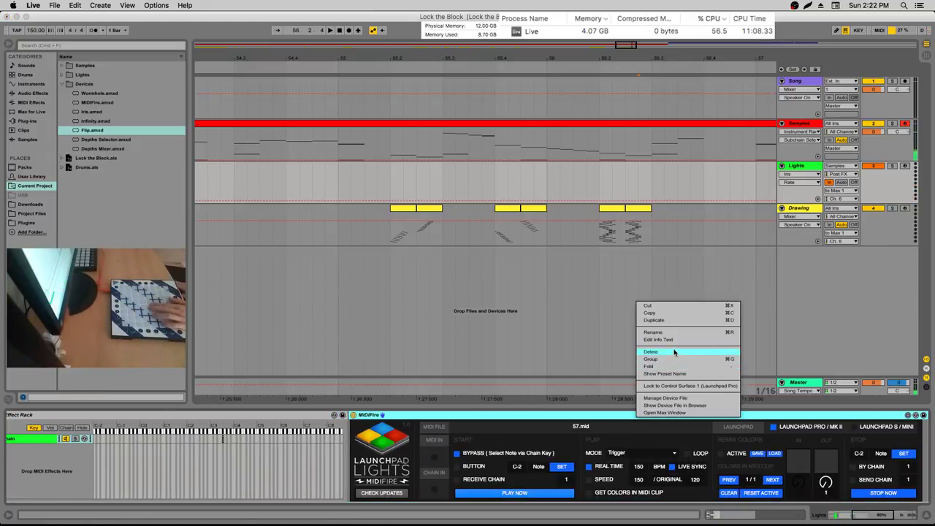
right_click(293, 415)
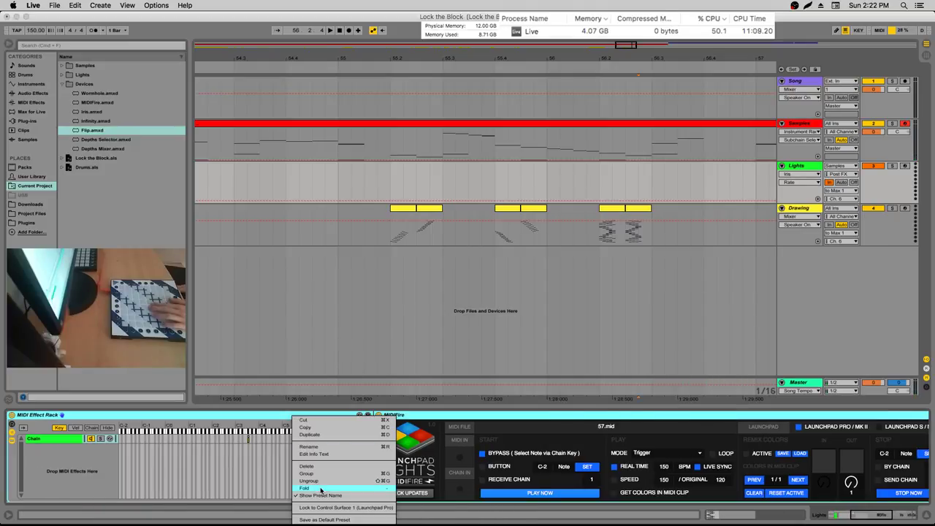
left_click(323, 482)
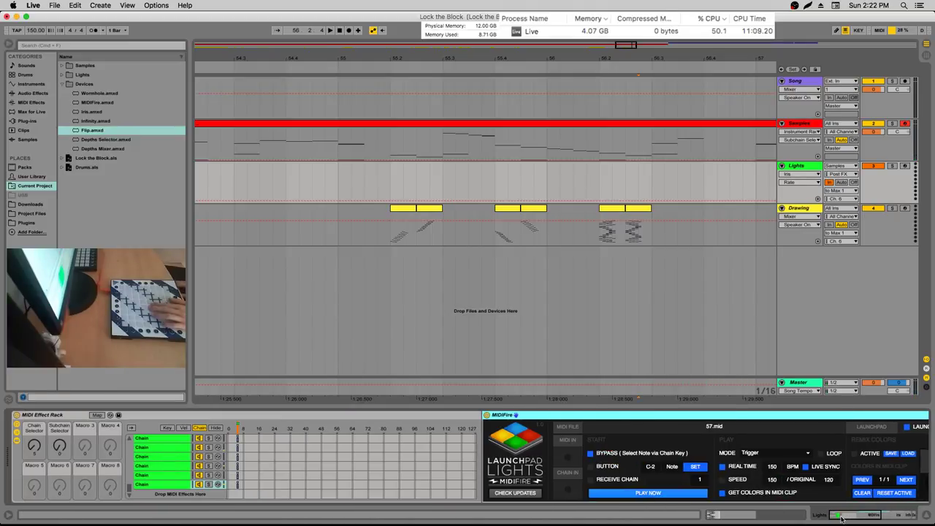
left_click(167, 430)
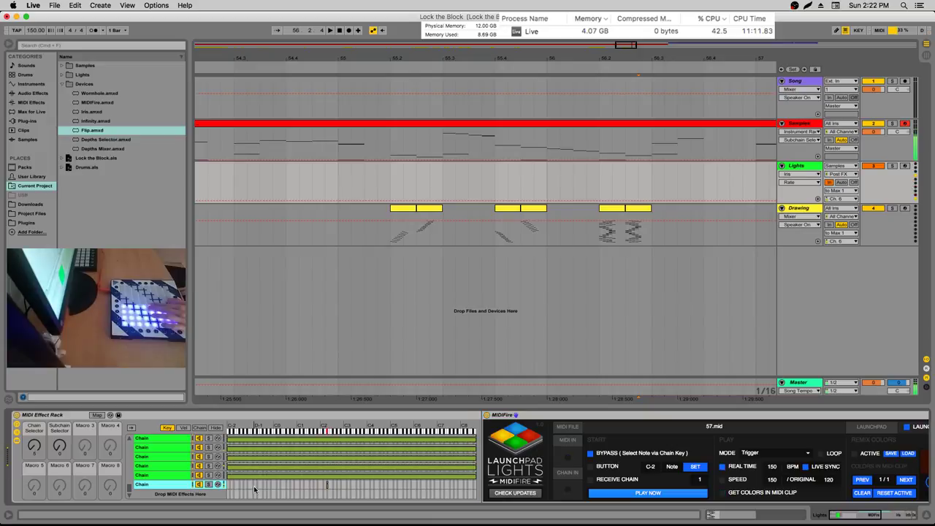
Load 59.mid from the Lights folder into MIDIFire
left_click(82, 75)
left_click(93, 122)
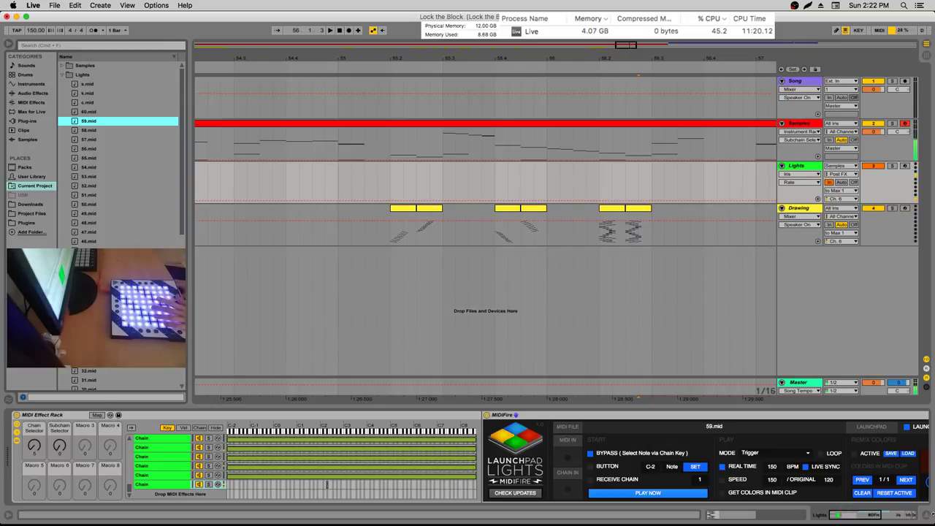
scroll(926, 511, "right", 5)
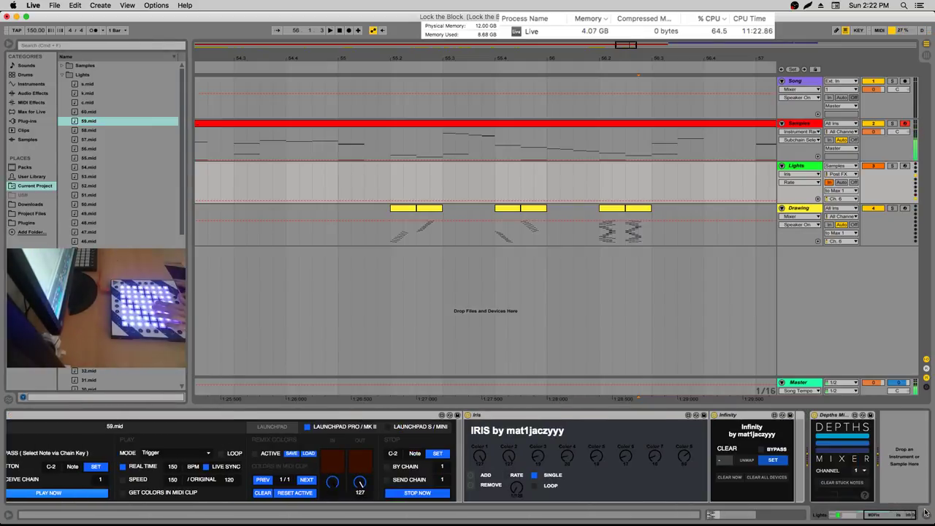
scroll(926, 511, "left", 5)
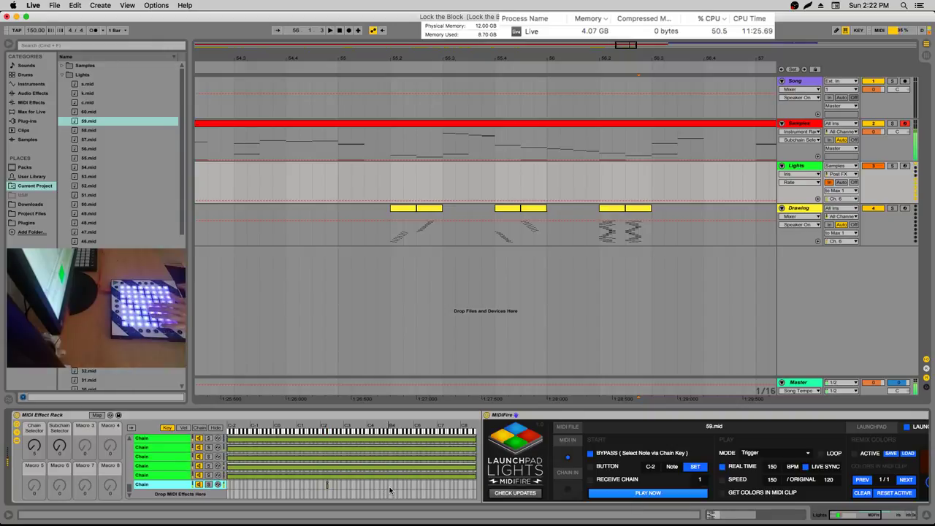
scroll(910, 514, "right", 5)
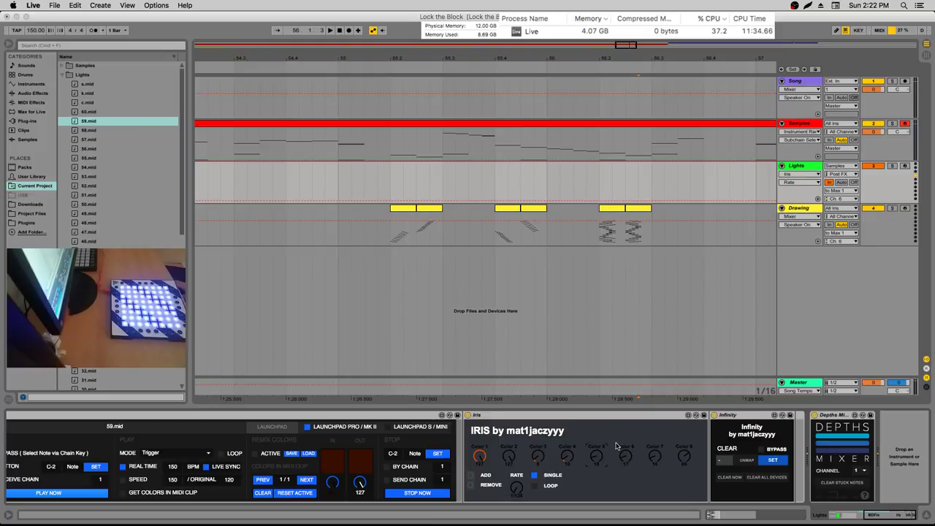
Raise Iris Color 3 and Color 6 (to 82), then duplicate the last rack chain
left_click_drag(536, 461, 654, 447)
left_click(652, 455)
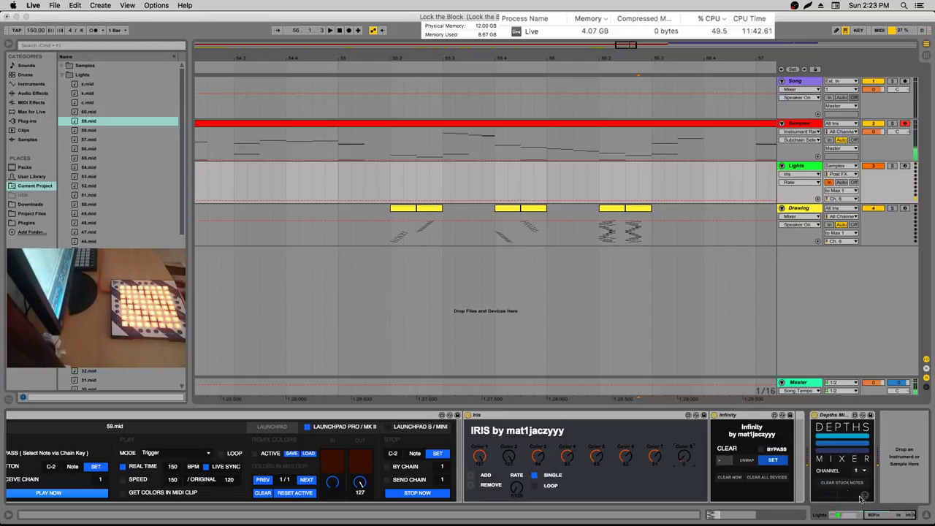
scroll(862, 501, "left", 10)
left_click(184, 485)
key("super+d")
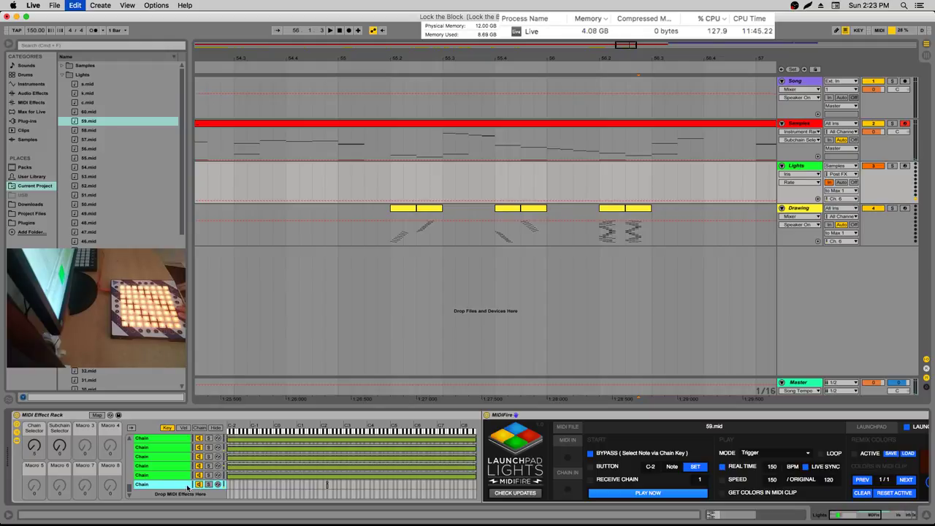
Duplicate the last chain into a seventh, load 60.mid into MIDIFire, and reveal Iris, Infinity and Depths Mixer
key("super+d")
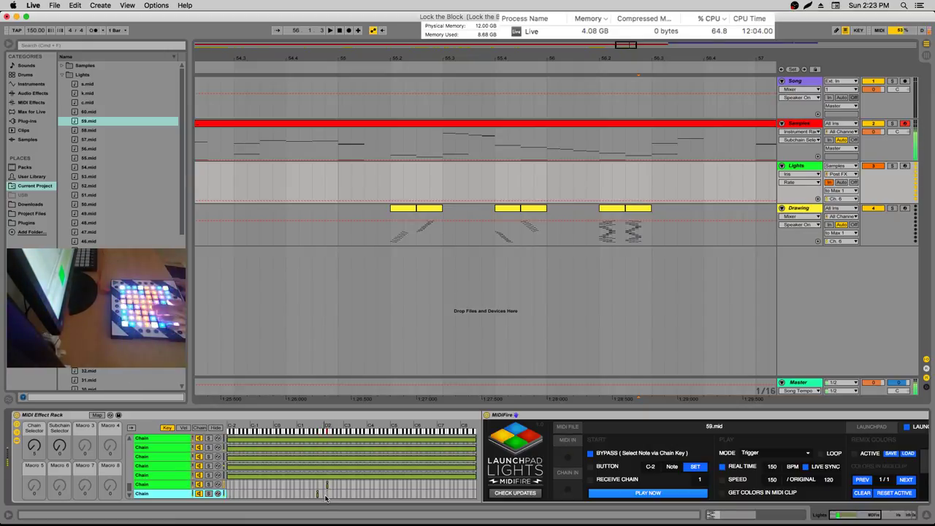
left_click(88, 112)
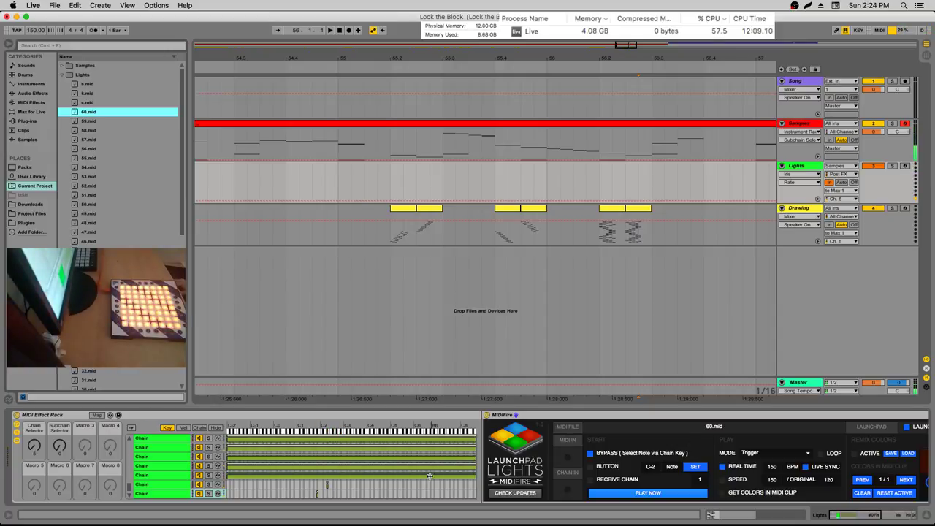
left_click(891, 516)
left_click(891, 516)
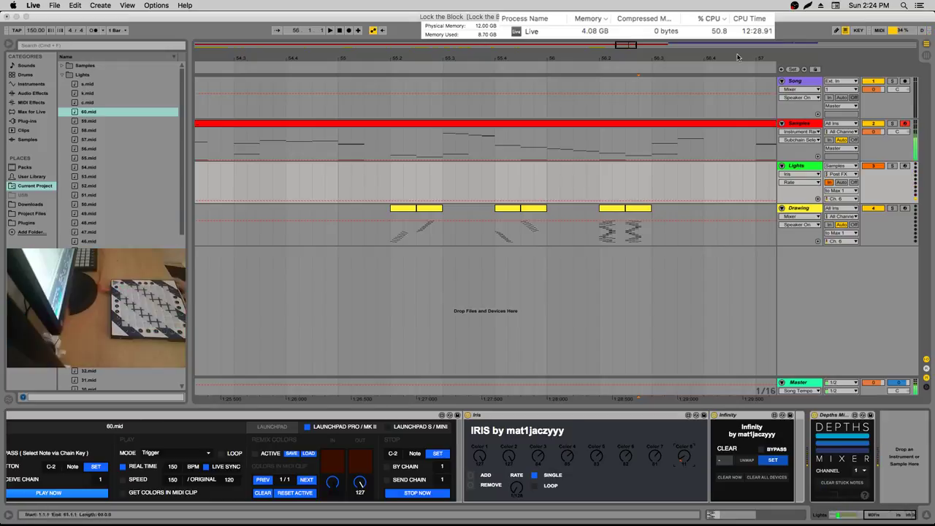
Zoom out, switch off the Drawing track and briefly play the song from the Samples track
left_click_drag(717, 63, 717, 88)
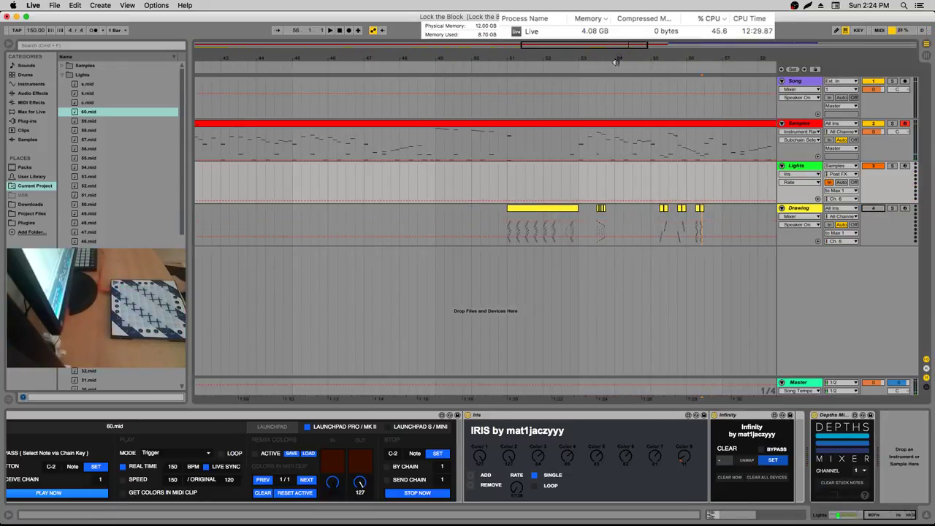
left_click(873, 209)
left_click(497, 142)
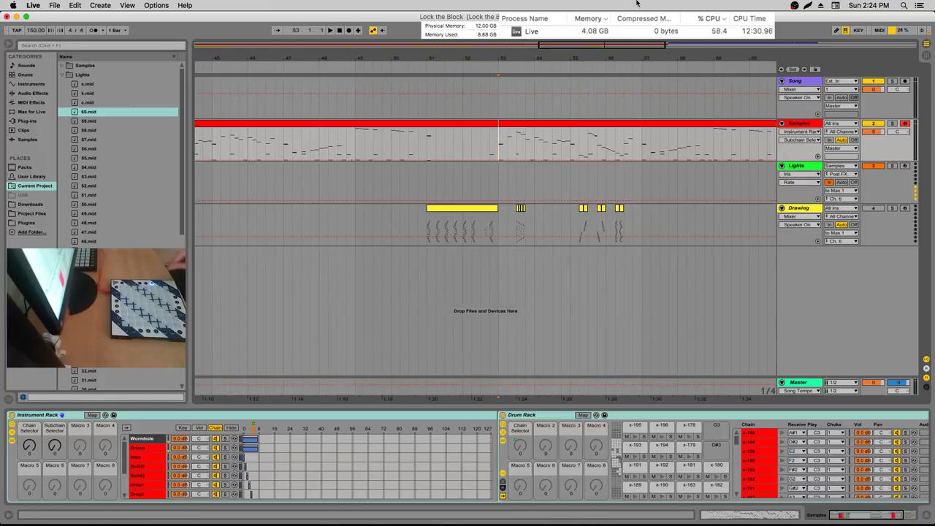
key("space")
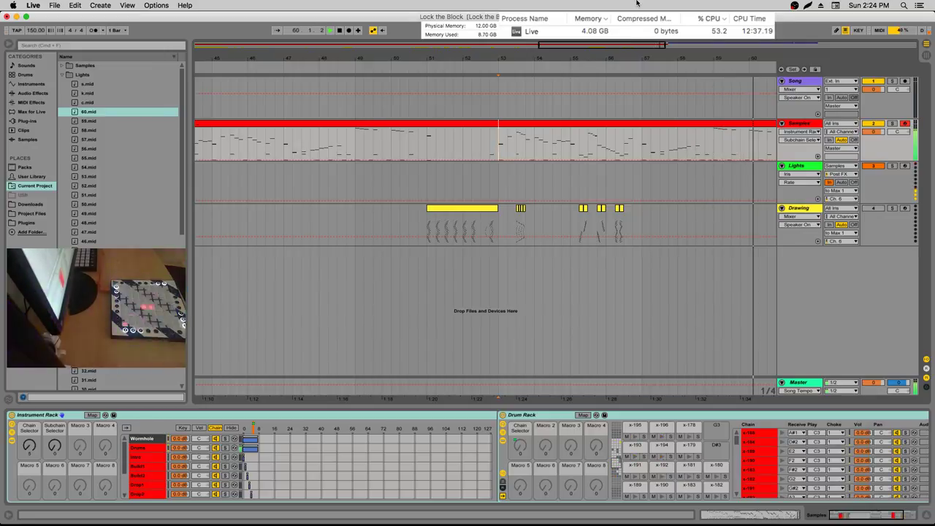
key("space")
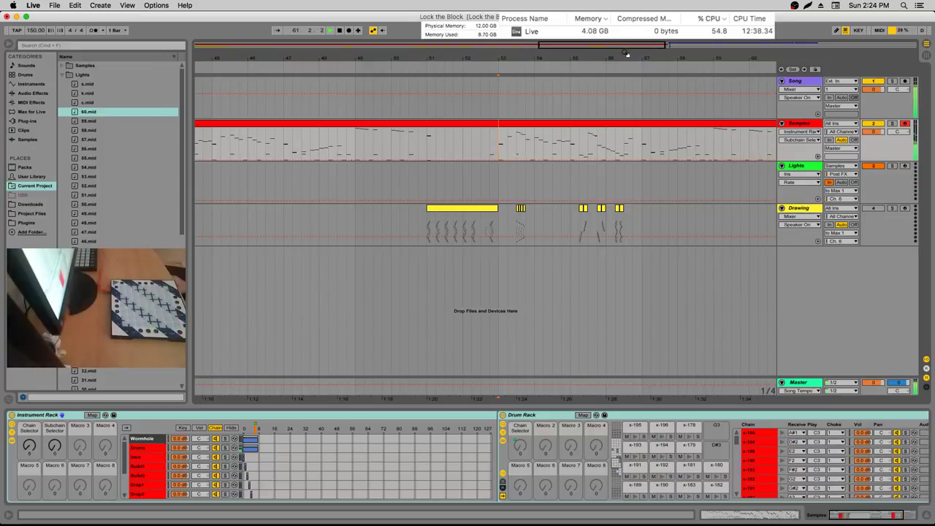
Play the song from bar 55, then bar 57, and set the start point at 57.3.1
scroll(341, 141, "right", 5)
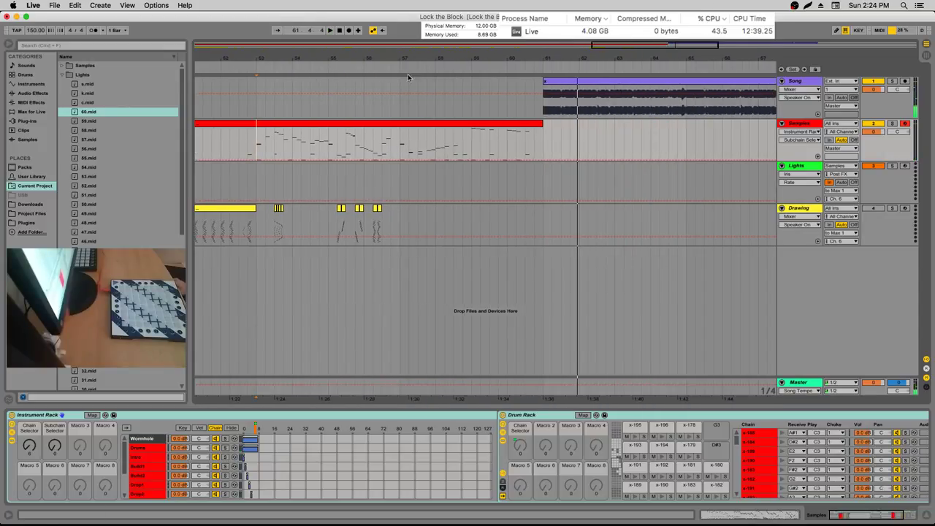
left_click(338, 142)
key("space")
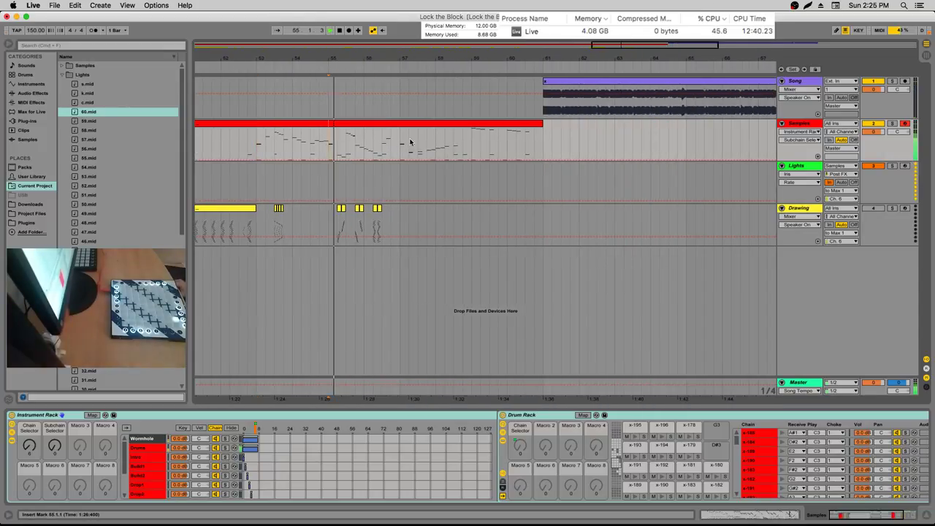
left_click(400, 142)
key("space")
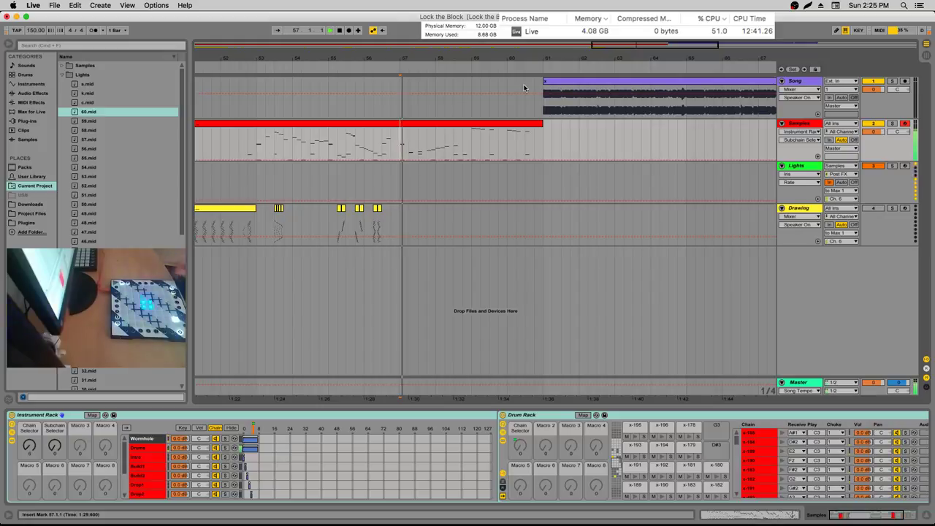
left_click_drag(496, 51, 504, 80)
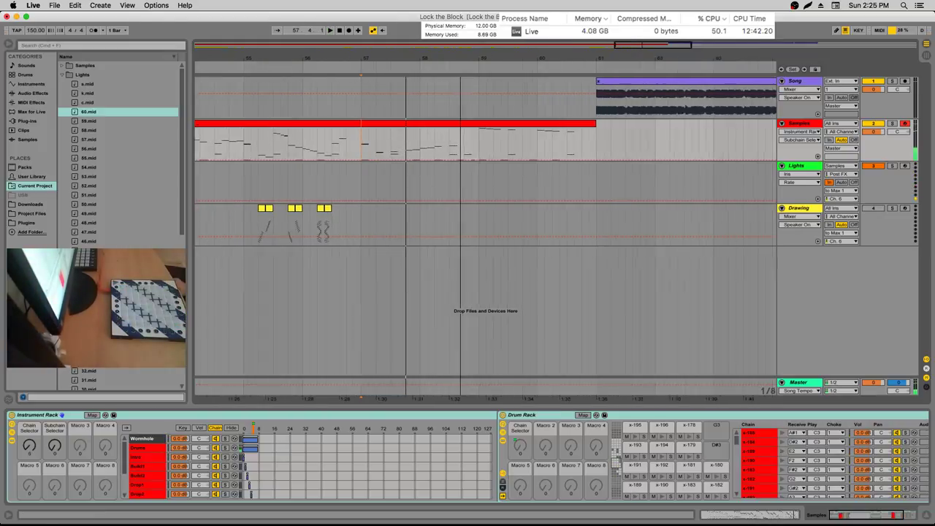
left_click(384, 132)
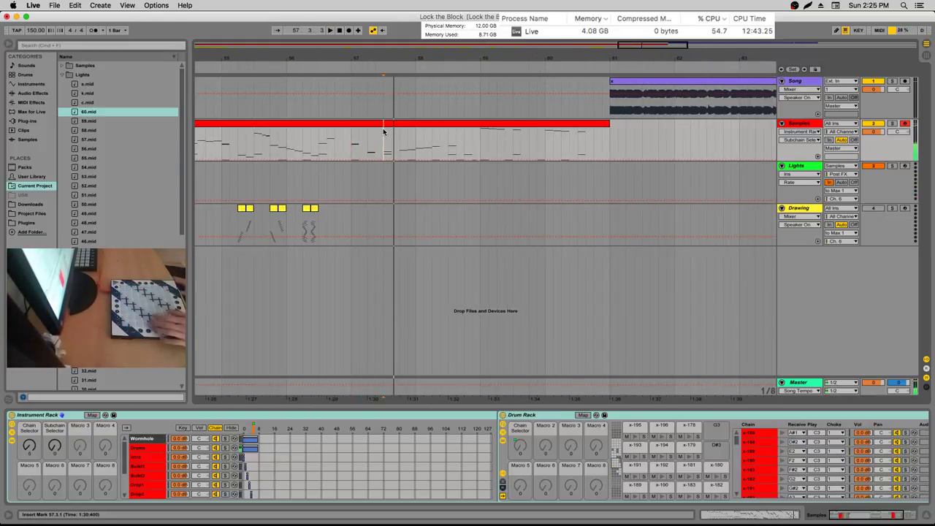
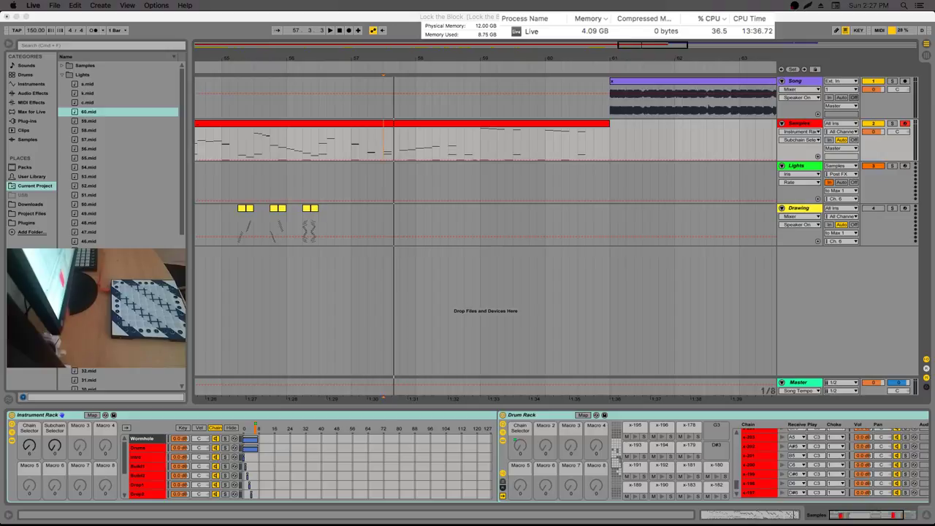
Play the song from bar 57 and zoom out on the Song track to show bars 61–75
left_click(354, 148)
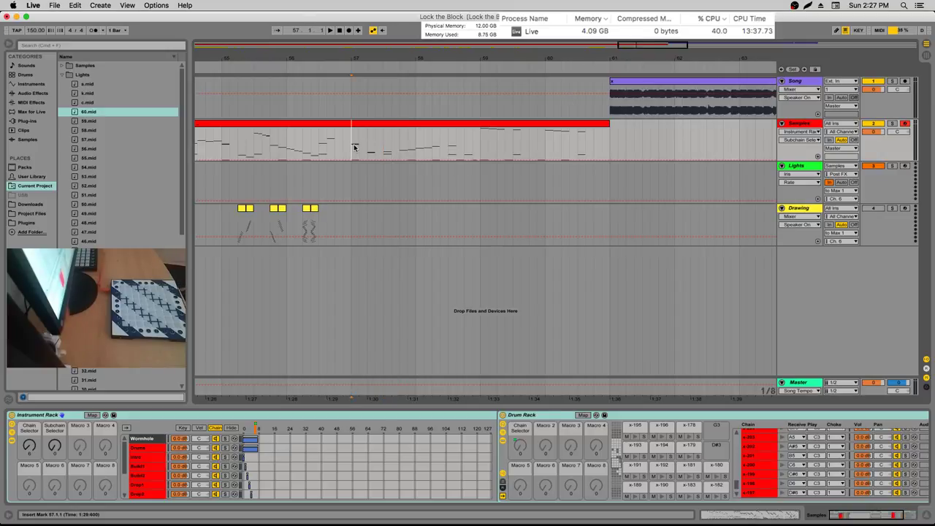
key("space")
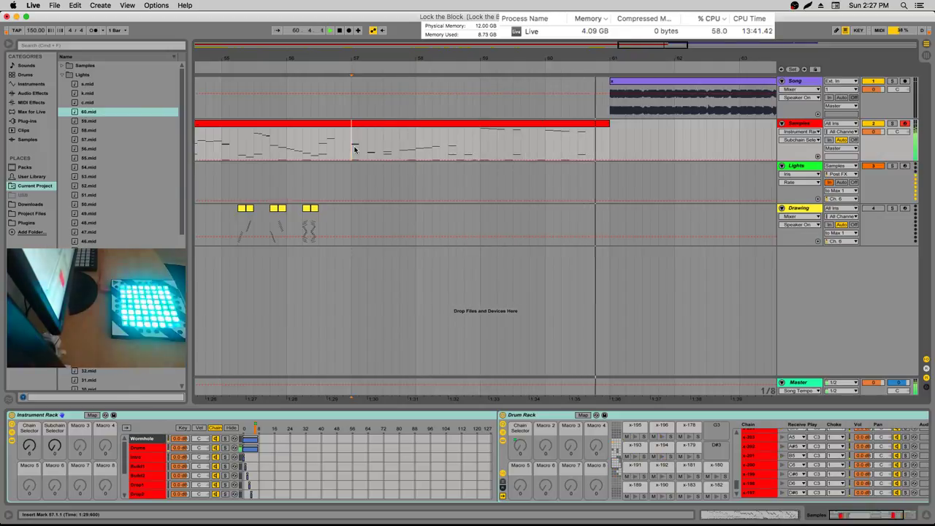
left_click(609, 106)
left_click(690, 46)
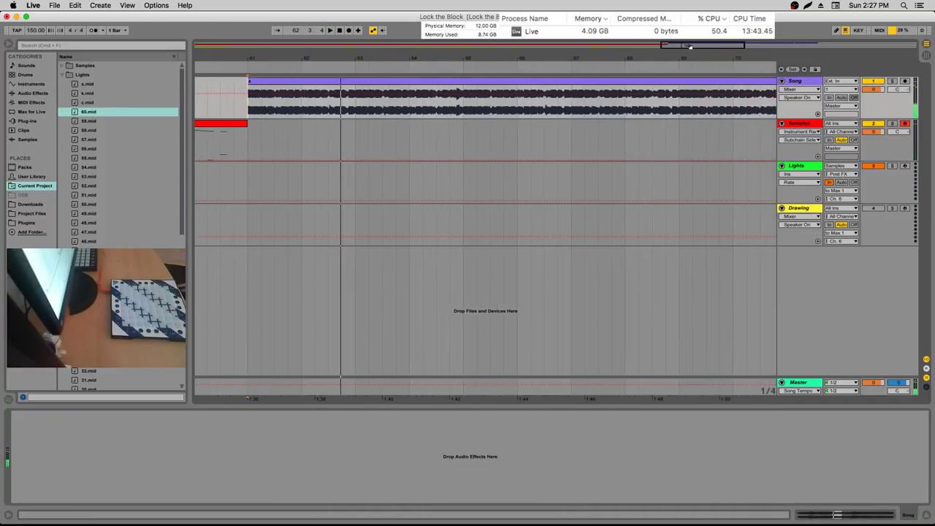
left_click(791, 82)
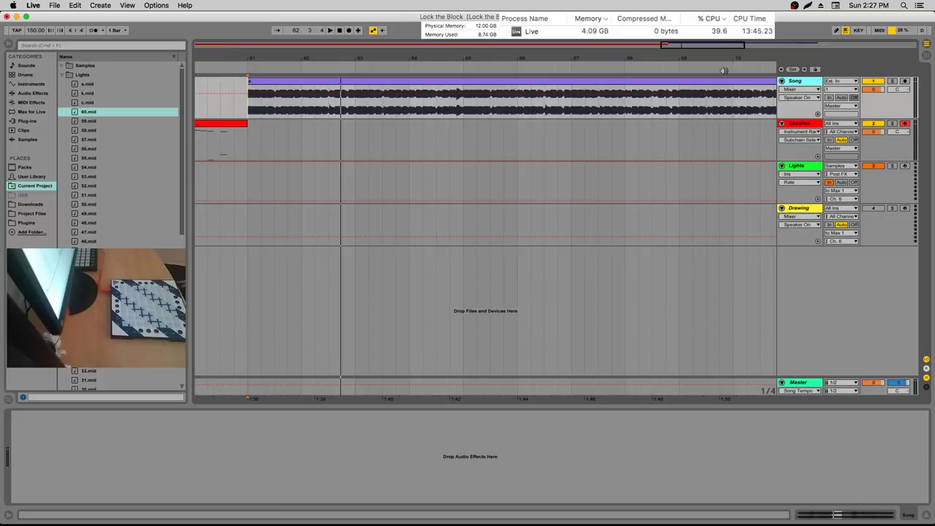
left_click_drag(487, 59, 467, 51)
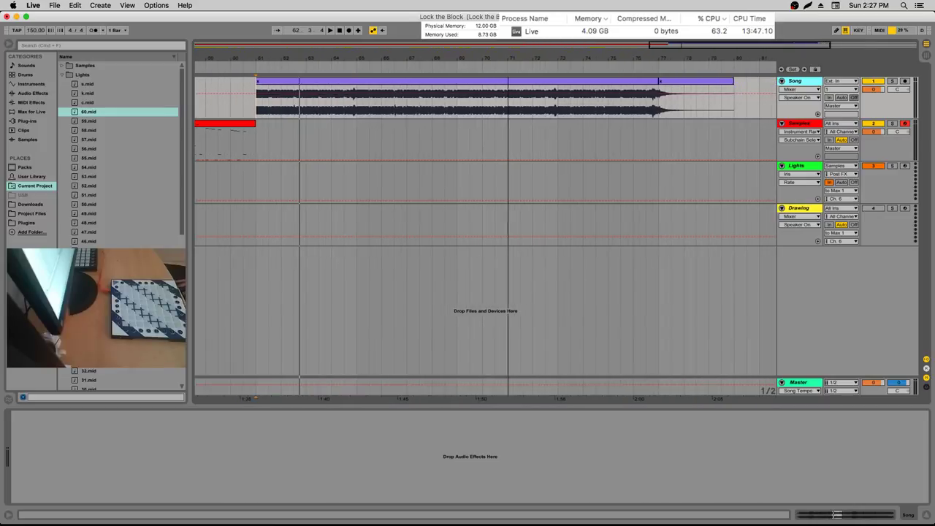
Place the insert point at bar 77 and listen to the clip's ending from there
left_click_drag(660, 102, 731, 103)
left_click(660, 104)
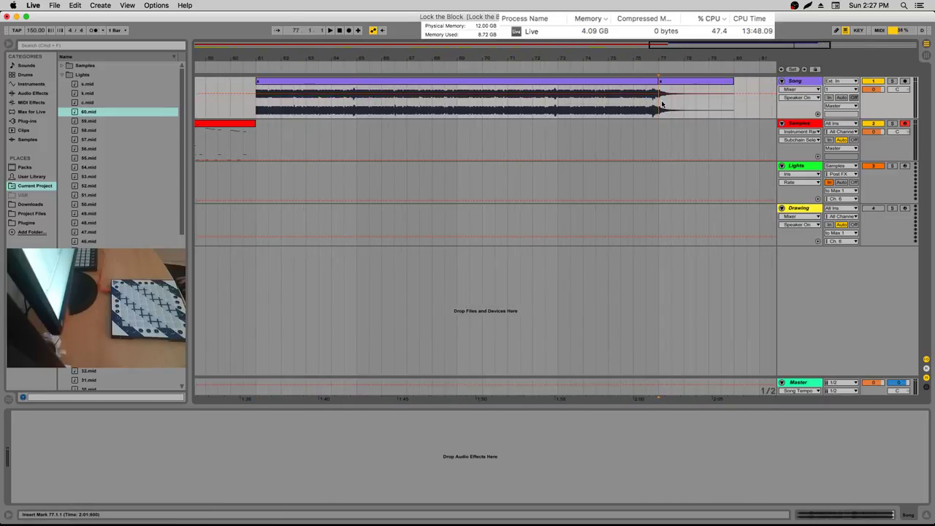
key("space")
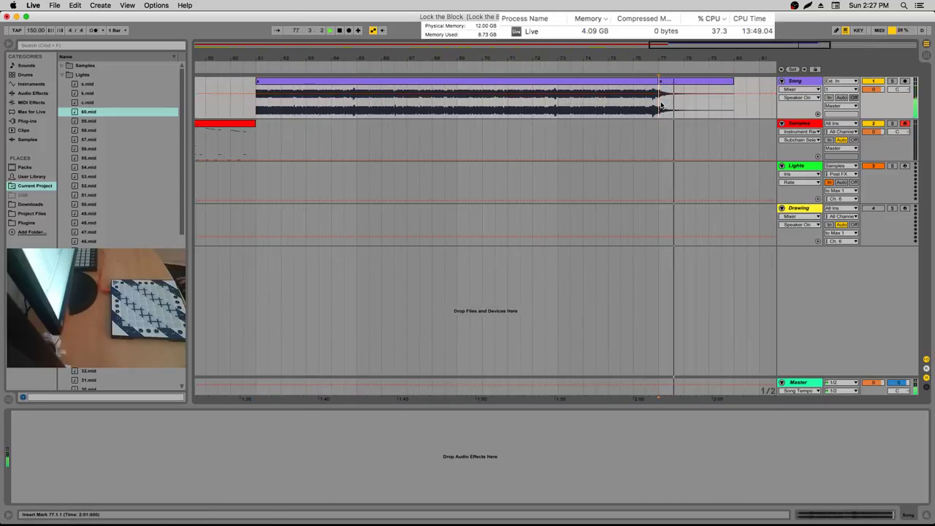
key("space")
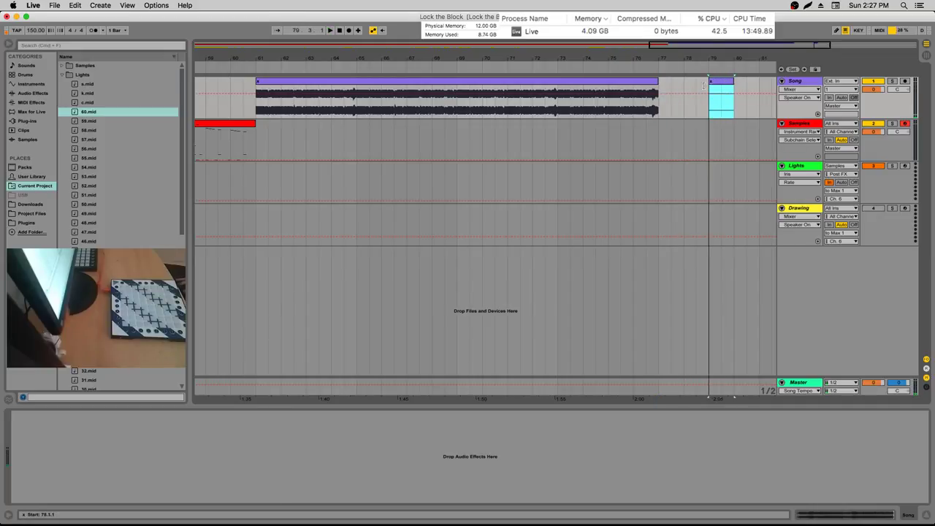
Split the Song clip at bar 77 with Insert Silence (Cmd+I), then replay around the cut from bar 76
left_click(671, 93)
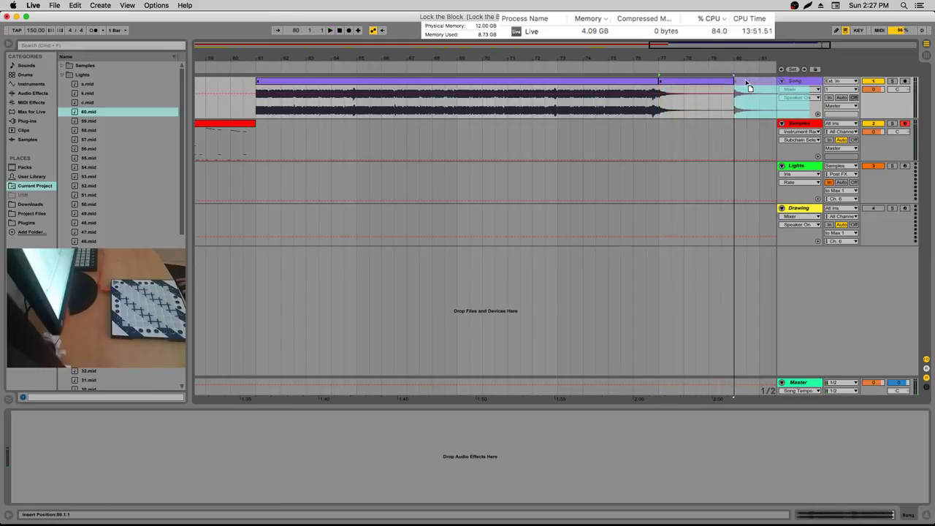
key("super+i")
key("space")
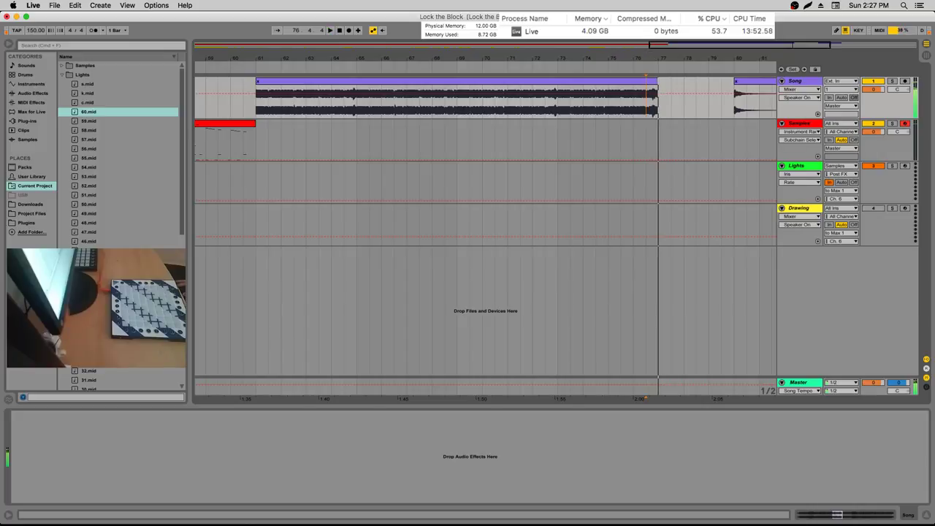
key("plus")
key("plus")
left_click(584, 103)
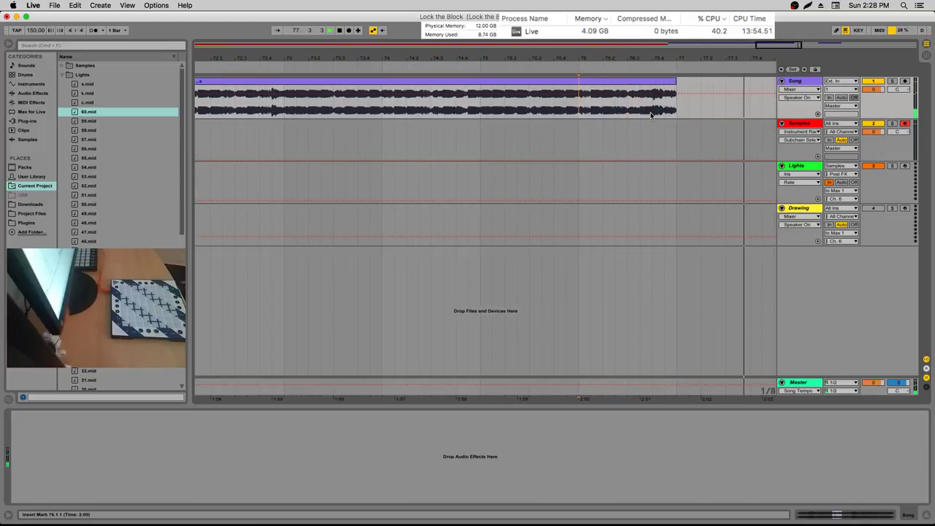
left_click(662, 88)
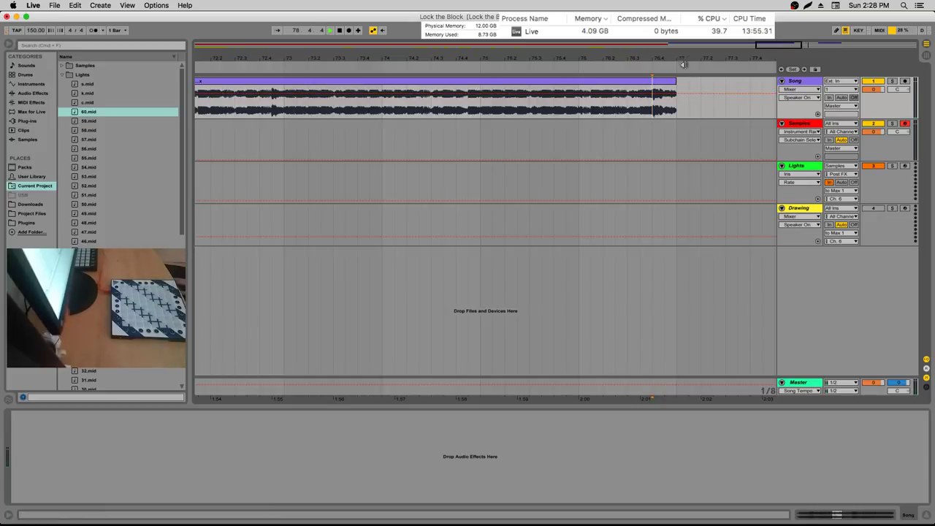
Insert two new audio tracks below the Song track, naming the new one High, then reselect Song
key("minus")
key("minus")
key("minus")
key("minus")
right_click(788, 78)
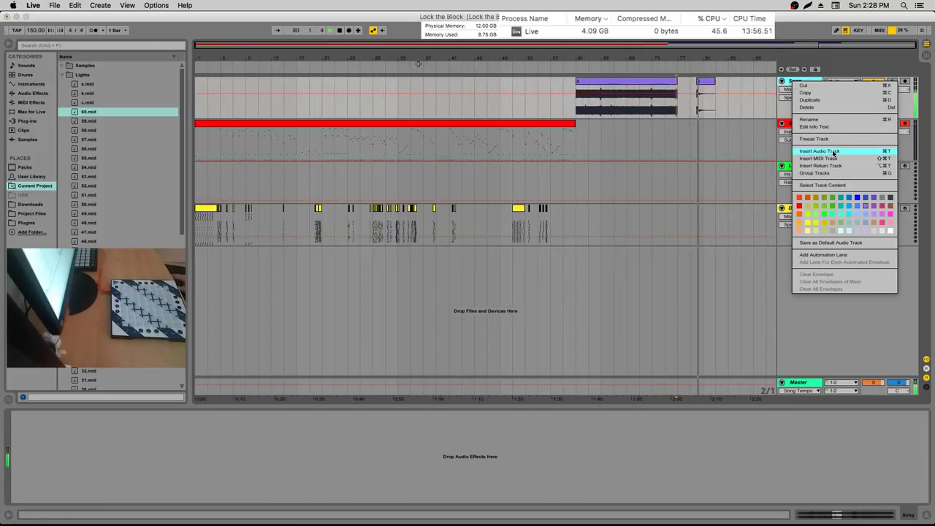
left_click(834, 152)
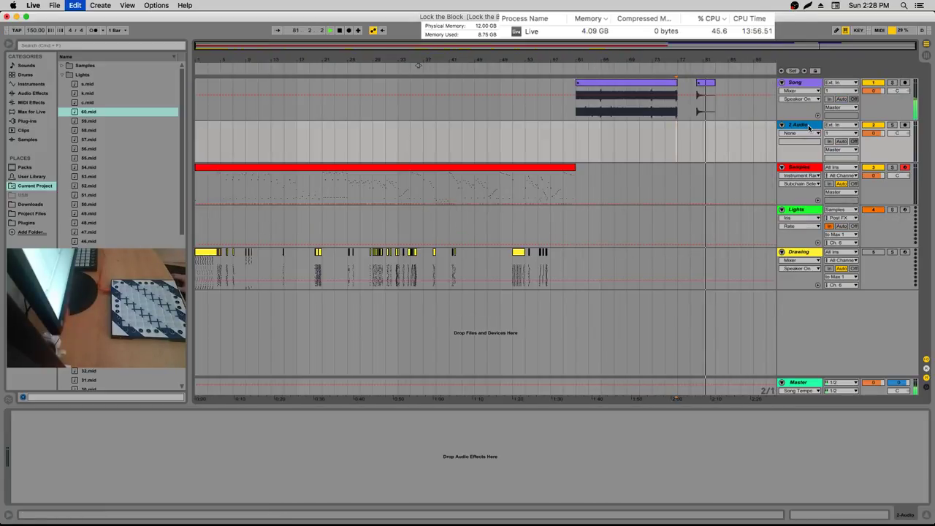
key("super+d")
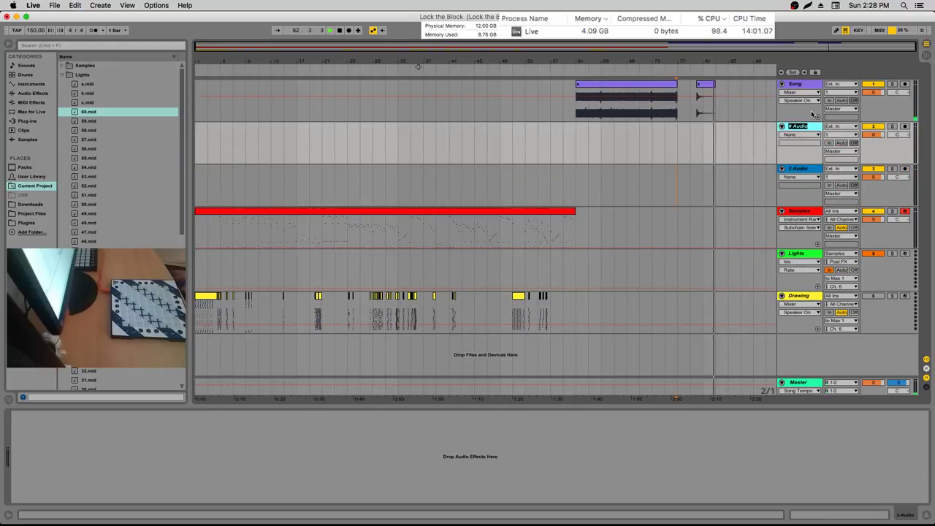
type("High")
key("Return")
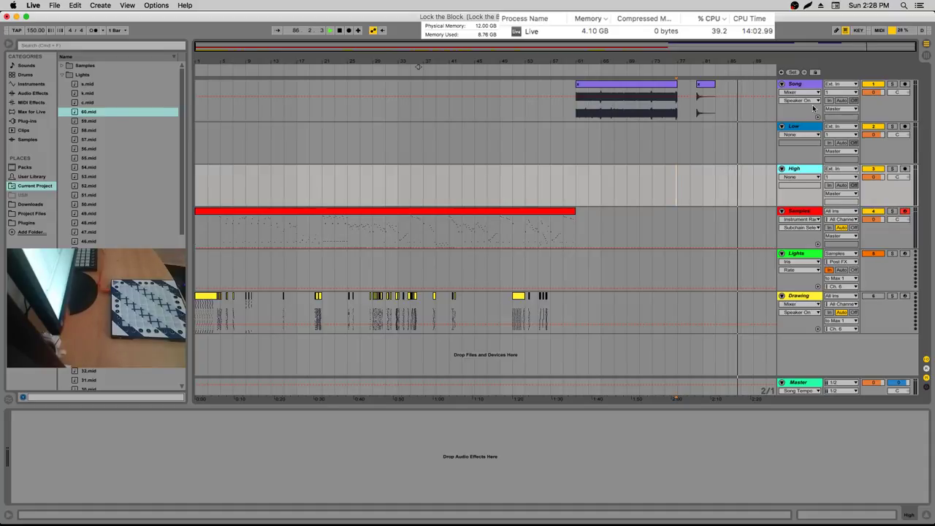
left_click(664, 107)
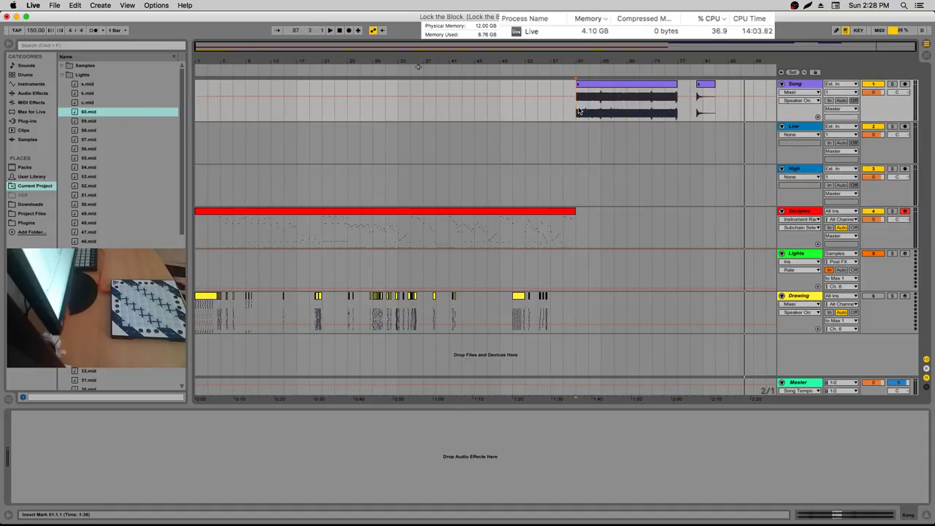
key("plus")
key("space")
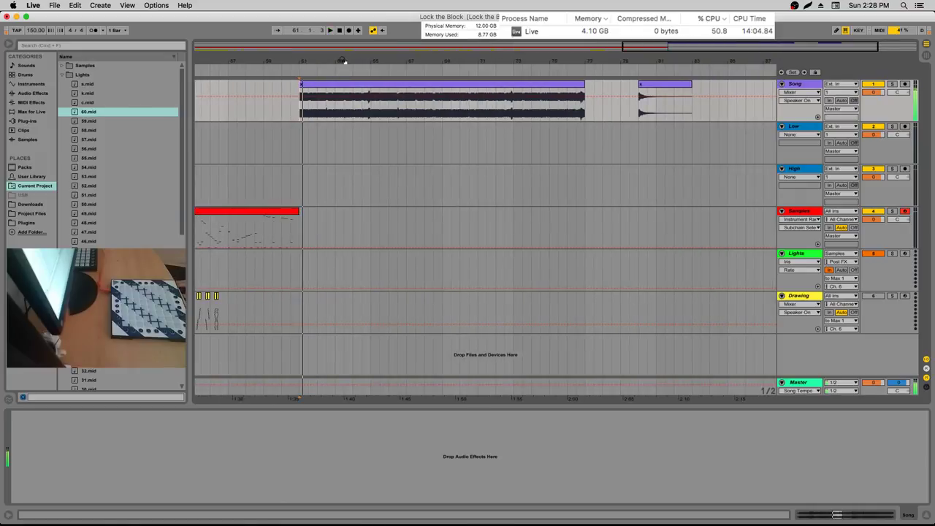
Load EQ Three onto the Song track and play it with the low band switched off
left_click(41, 103)
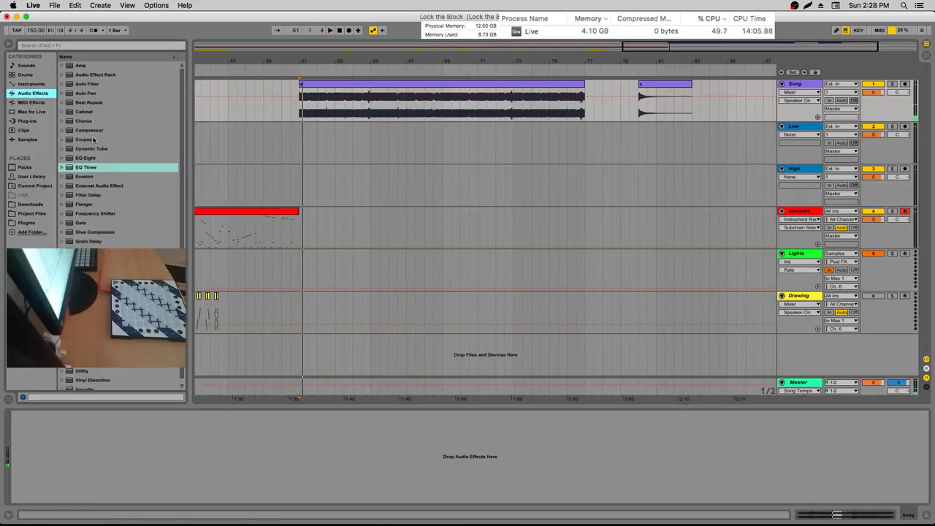
key("Right")
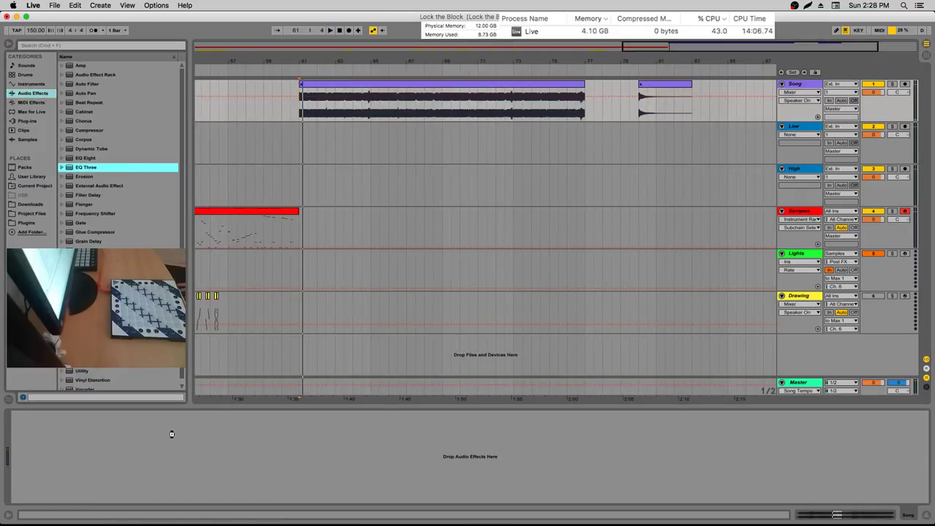
key("Return")
left_click_drag(30, 485, 32, 477)
left_click(24, 455)
left_click(29, 458)
key("space")
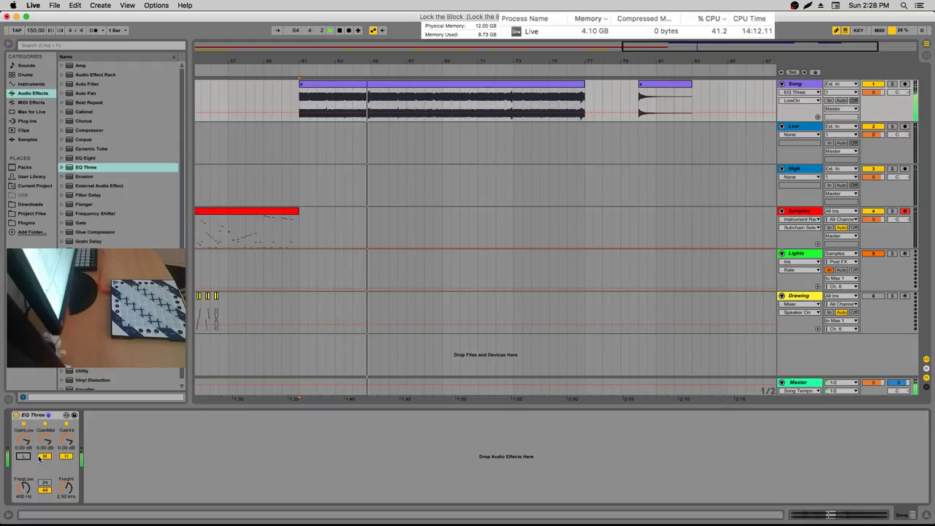
Audition the EQ Three bands and lower the low crossover to 300 Hz
left_click(44, 456)
left_click(24, 456)
left_click(65, 457)
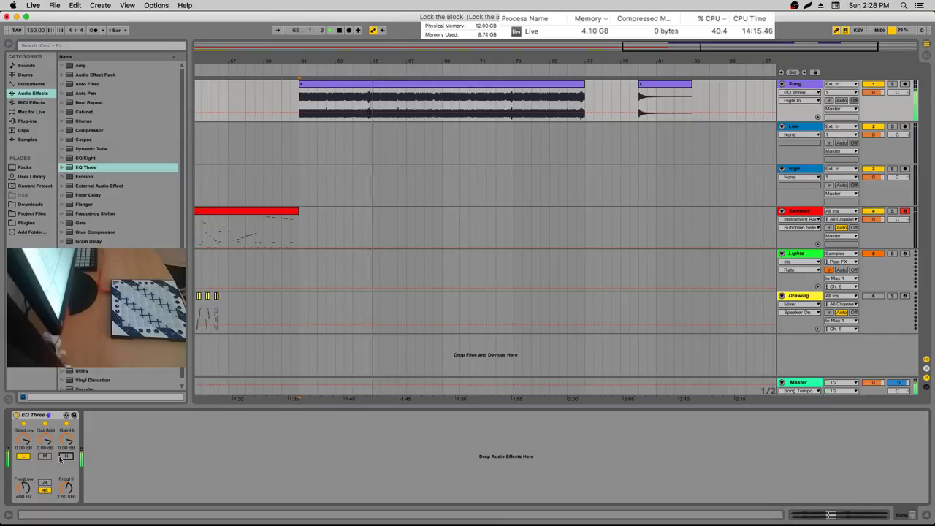
left_click_drag(25, 487, 24, 493)
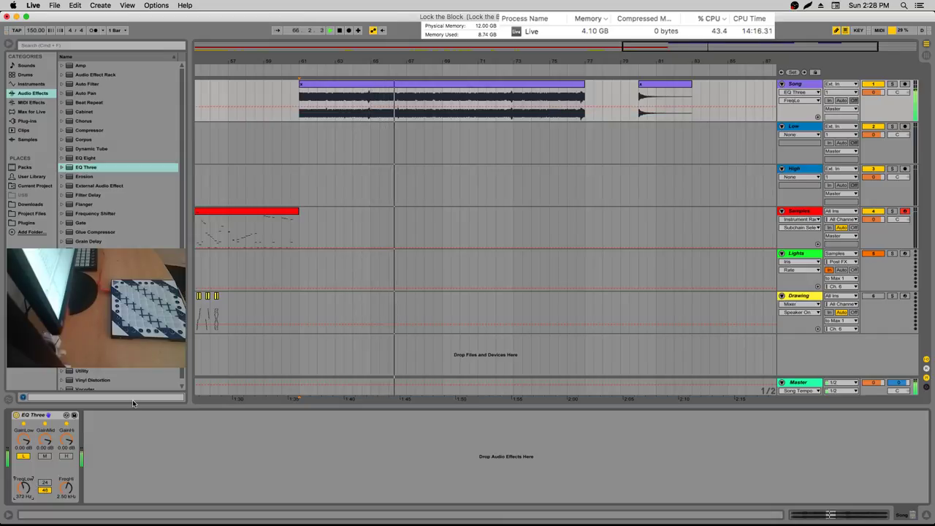
key("XF86AudioRaiseVolume")
key("XF86AudioRaiseVolume")
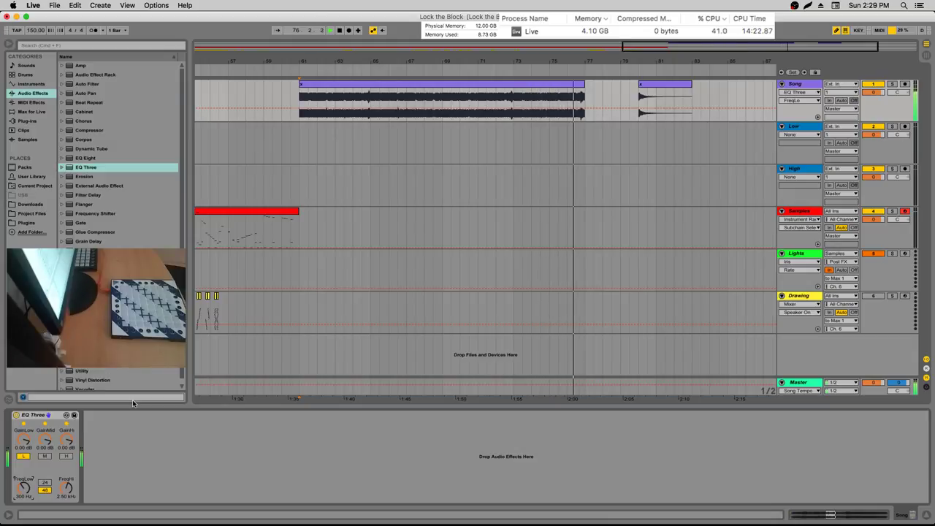
key("space")
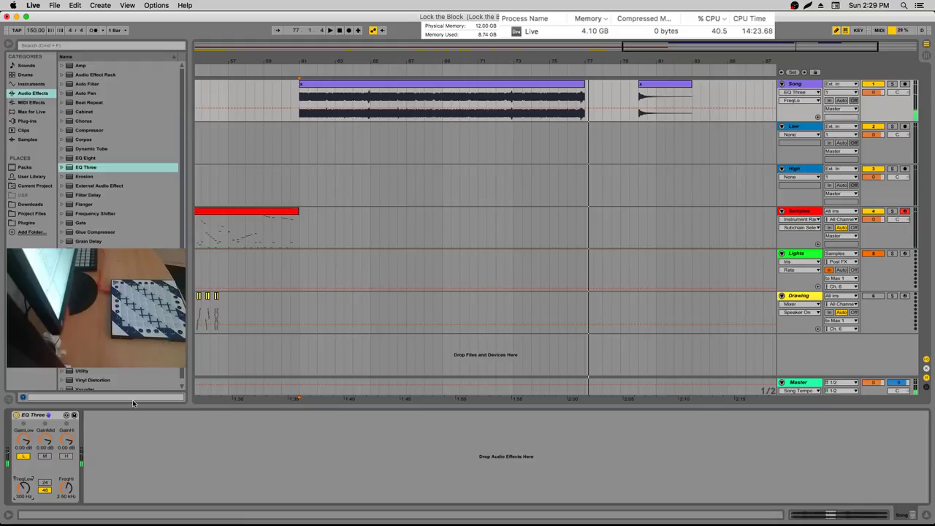
key("space")
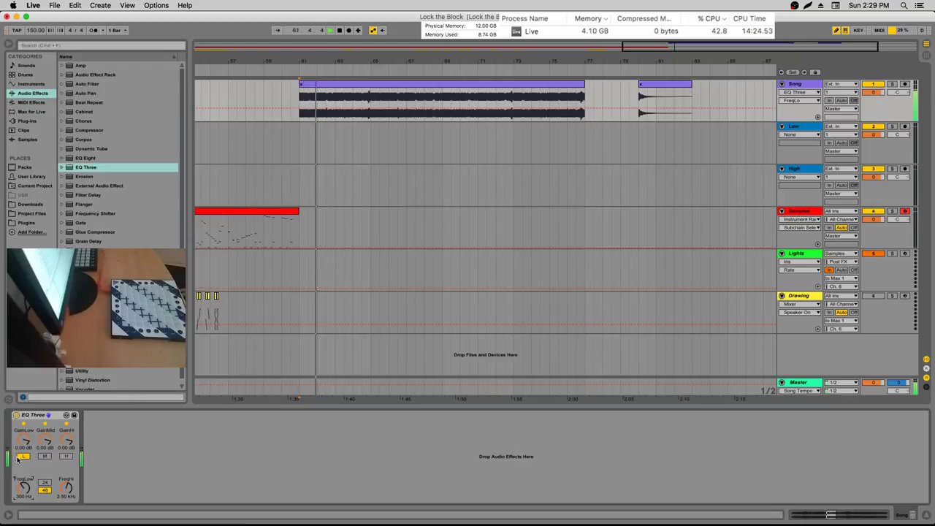
Leave the low band off with mid and high bands on, then stop playback
left_click(23, 456)
left_click(44, 456)
left_click(64, 456)
key("space")
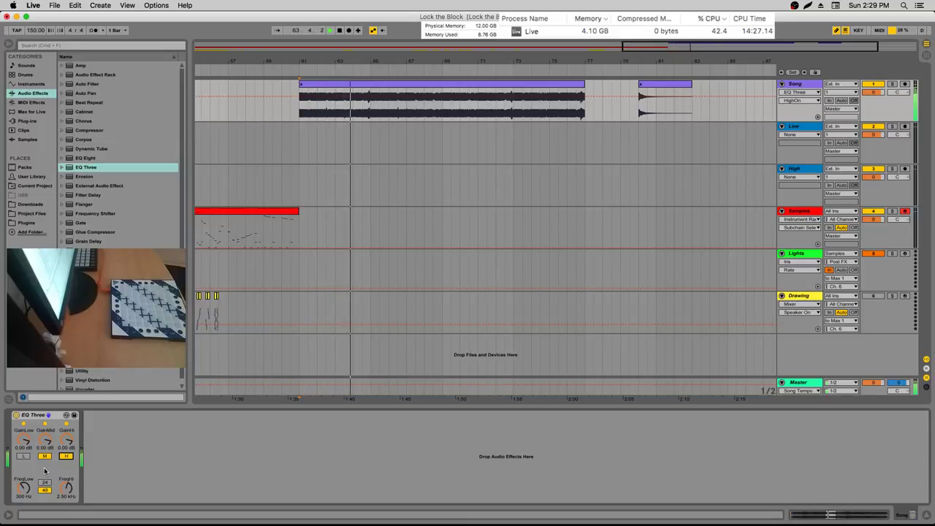
key("XF86AudioLowerVolume")
key("XF86AudioLowerVolume")
key("XF86AudioLowerVolume")
key("XF86AudioLowerVolume")
key("XF86AudioLowerVolume")
key("XF86AudioLowerVolume")
key("XF86AudioLowerVolume")
key("XF86AudioLowerVolume")
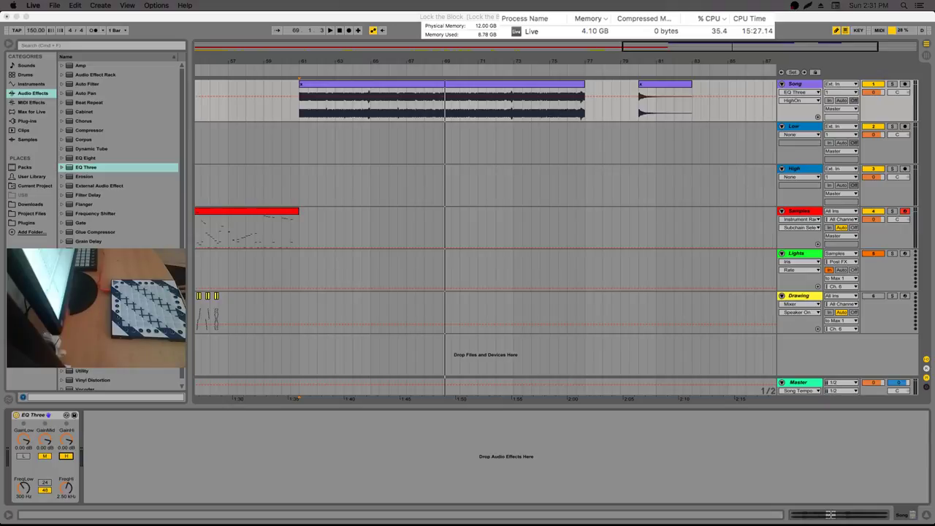
Switch from Live to the Terminal window with Cmd+Tab
key("super+Tab")
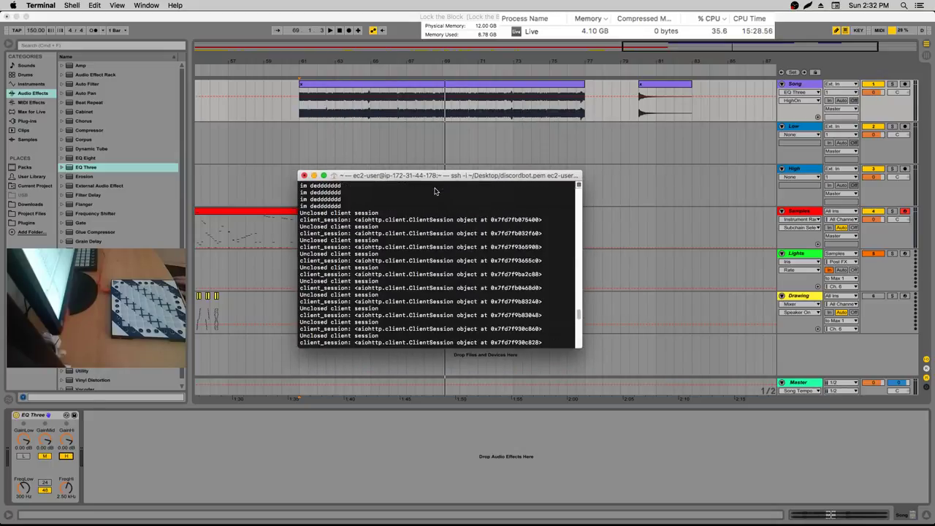
scroll(435, 191, "down", 10)
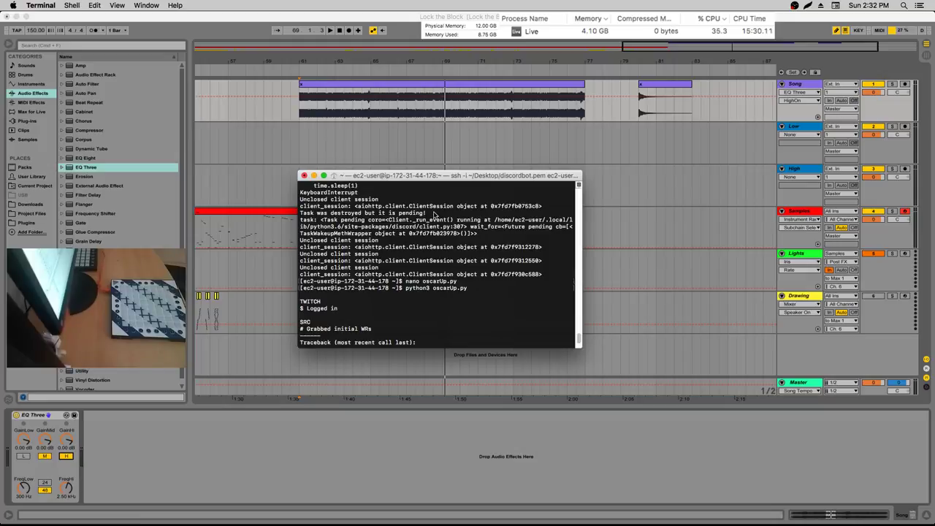
key("Up")
key("Up")
key("ctrl+c")
left_click_drag(465, 169, 155, 182)
double_click(155, 183)
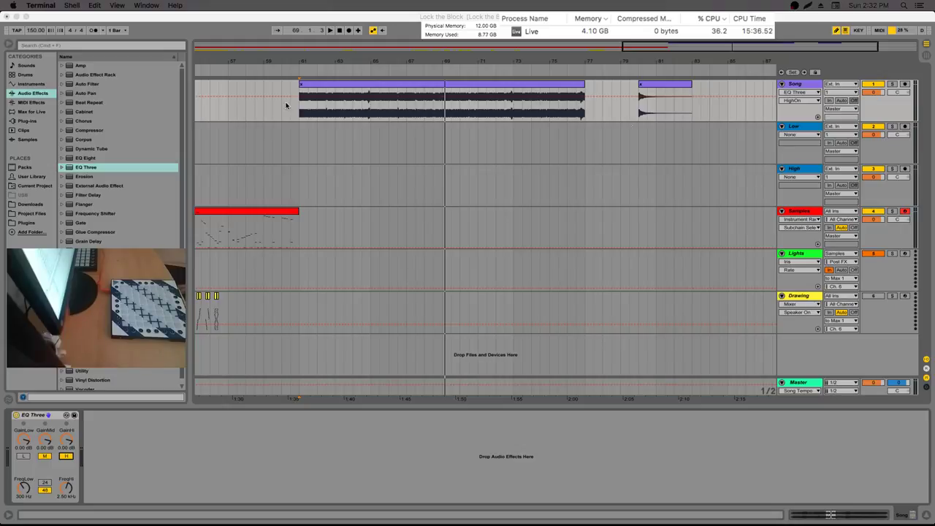
Set the start at bar 61 and map CC 93 to EQ Three's band switches in MIDI Map Mode
left_click(298, 154)
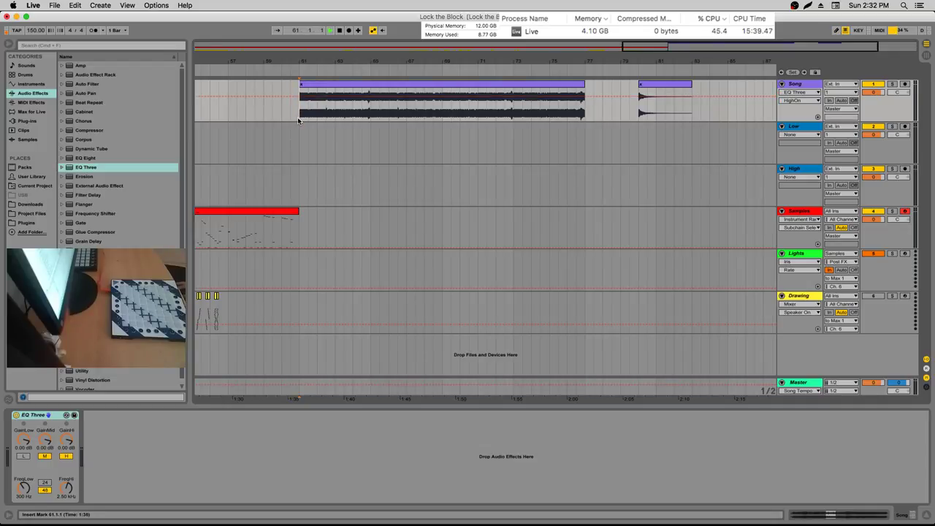
key("XF86AudioRaiseVolume")
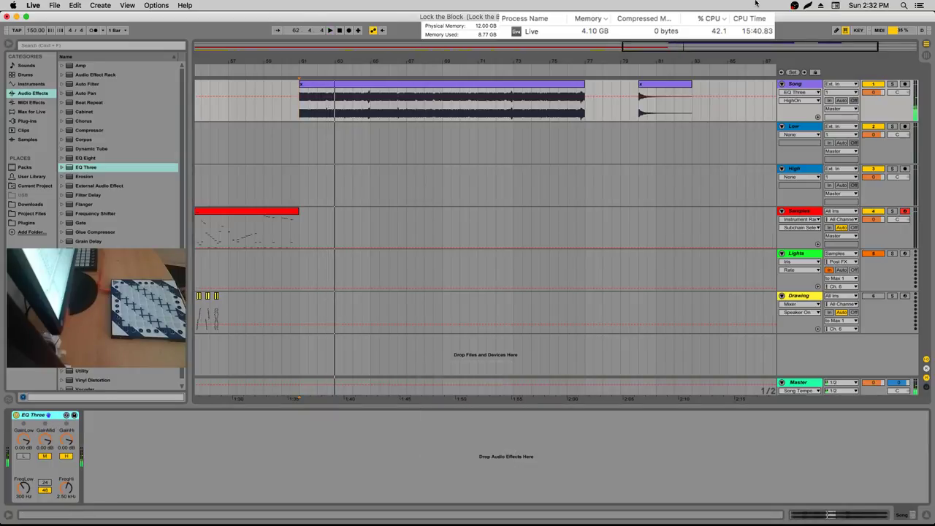
left_click(875, 30)
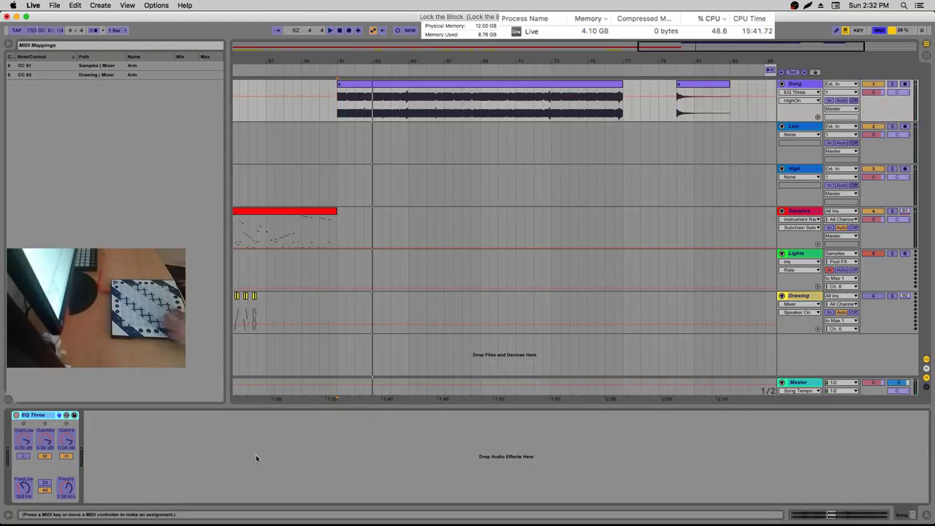
left_click(23, 456)
left_click(66, 456)
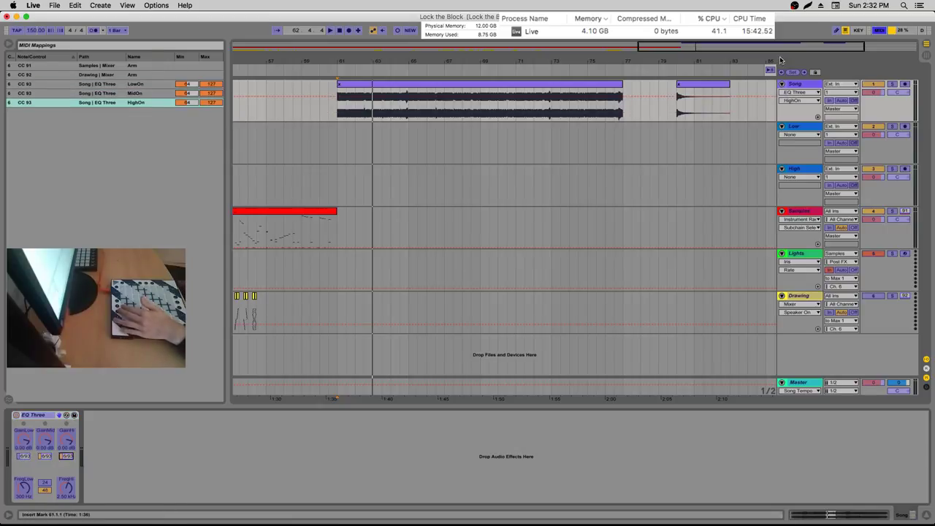
left_click(878, 32)
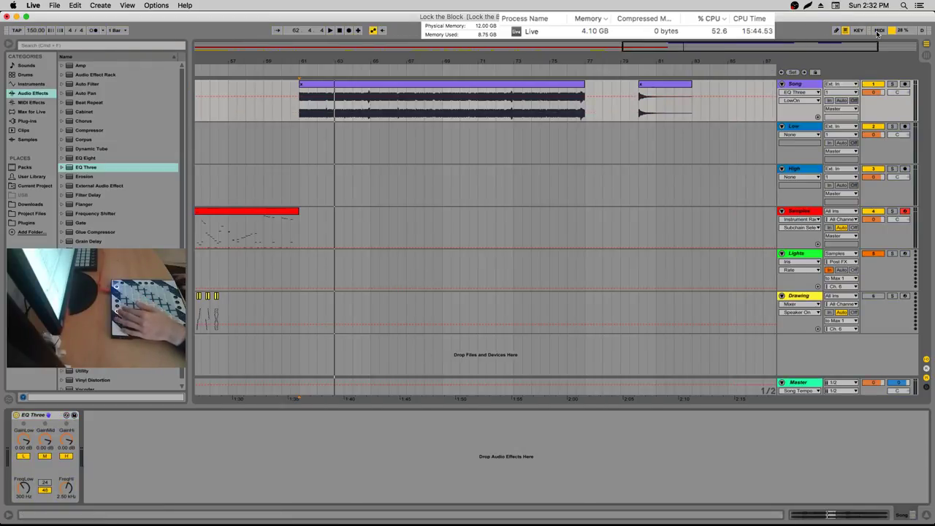
left_click(878, 30)
Adjust the MidOn, HighOn and LowOn mapping minimums, exit MIDI Map Mode and play from bar 61
left_click_drag(186, 93, 187, 57)
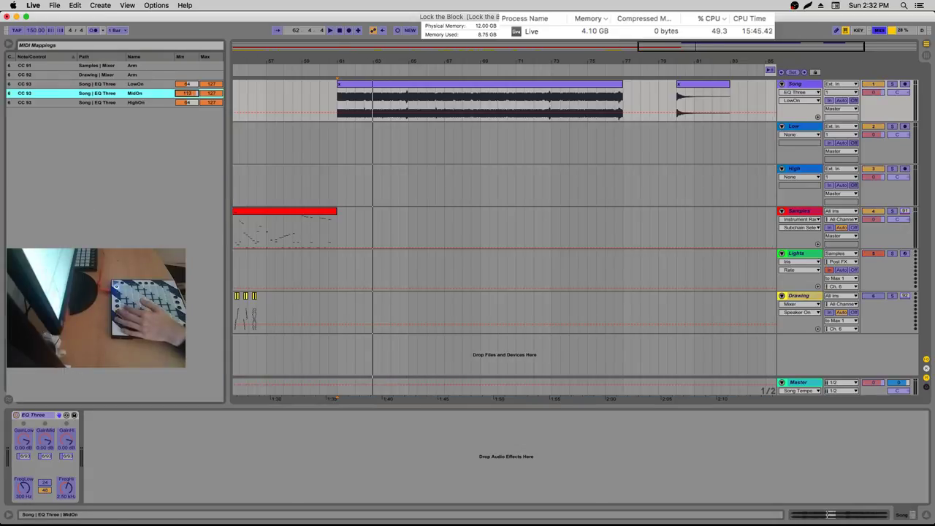
mouse_move(187, 103)
left_mouse_down()
mouse_move(187, 86)
mouse_move(189, 98)
left_mouse_up()
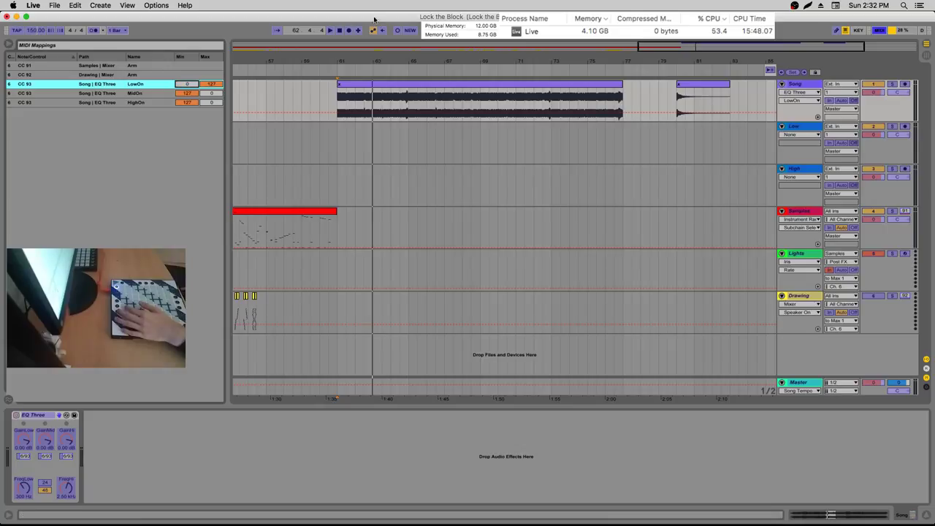
left_click(879, 30)
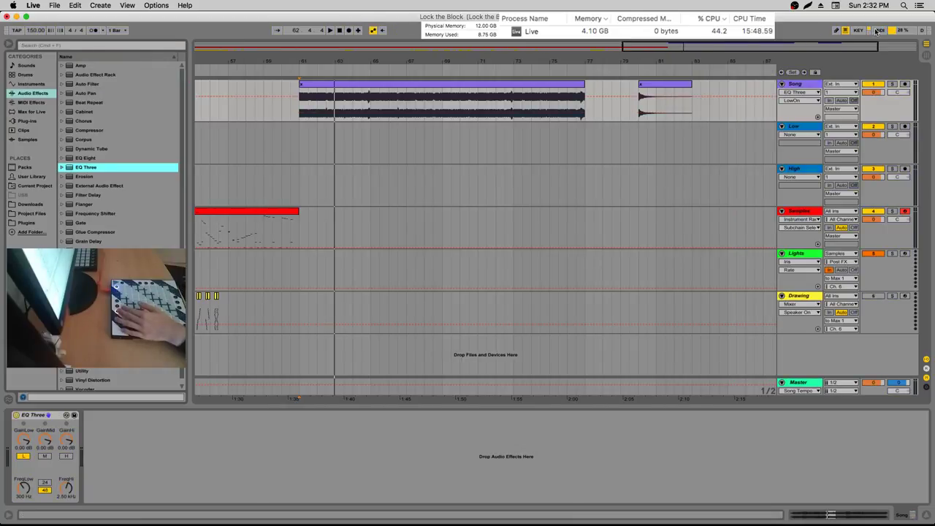
left_click(878, 31)
left_click_drag(187, 83, 210, 106)
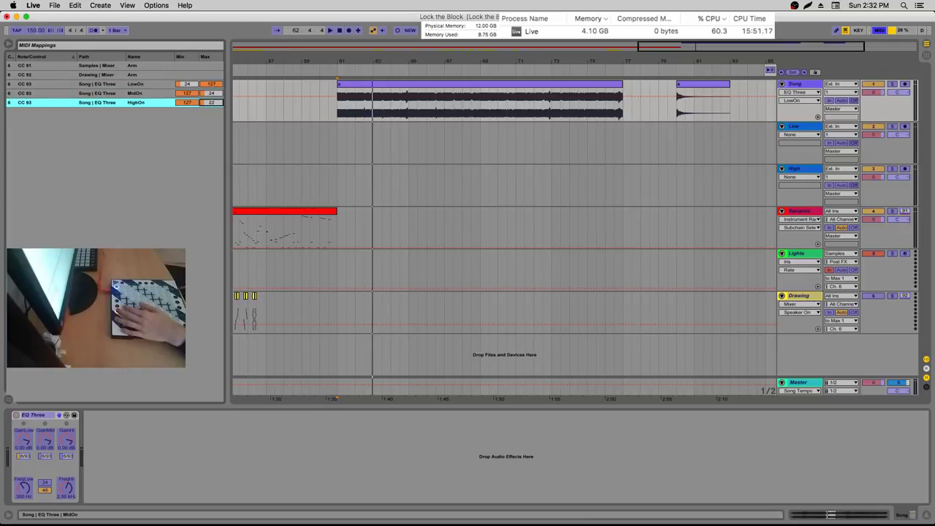
left_click(880, 32)
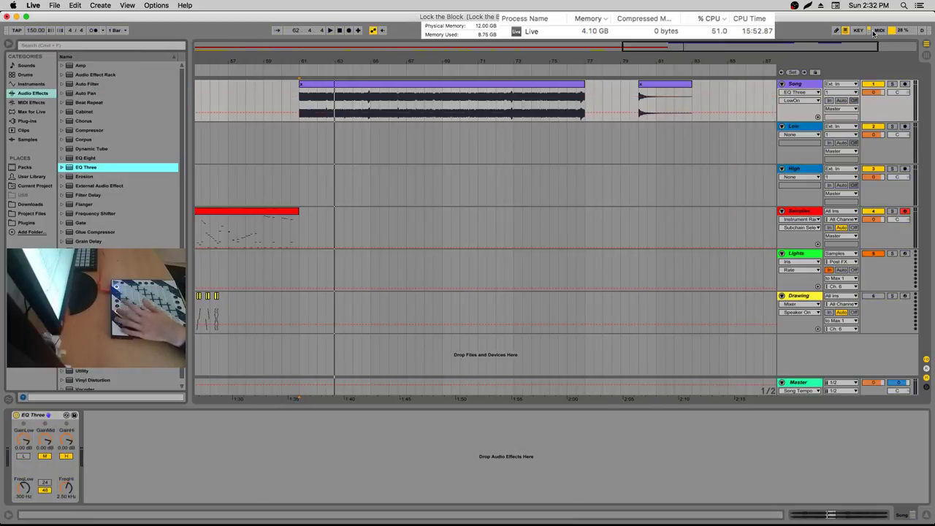
key("space")
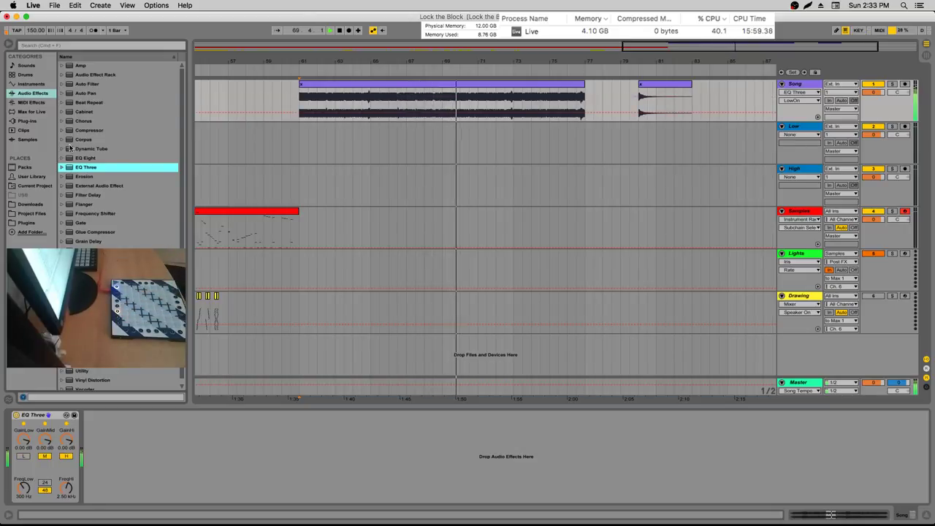
left_click(50, 471)
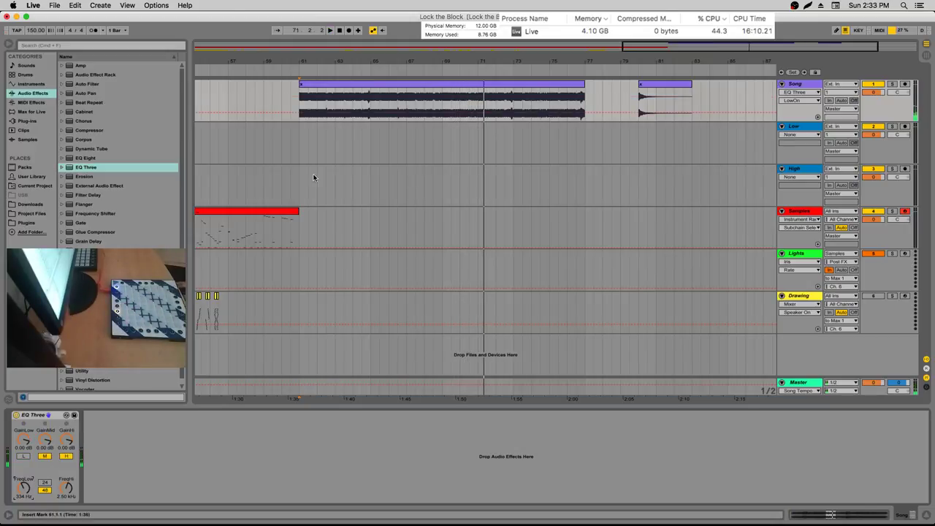
Load EQ Eight from Audio Effects onto the Song track
left_click(86, 157)
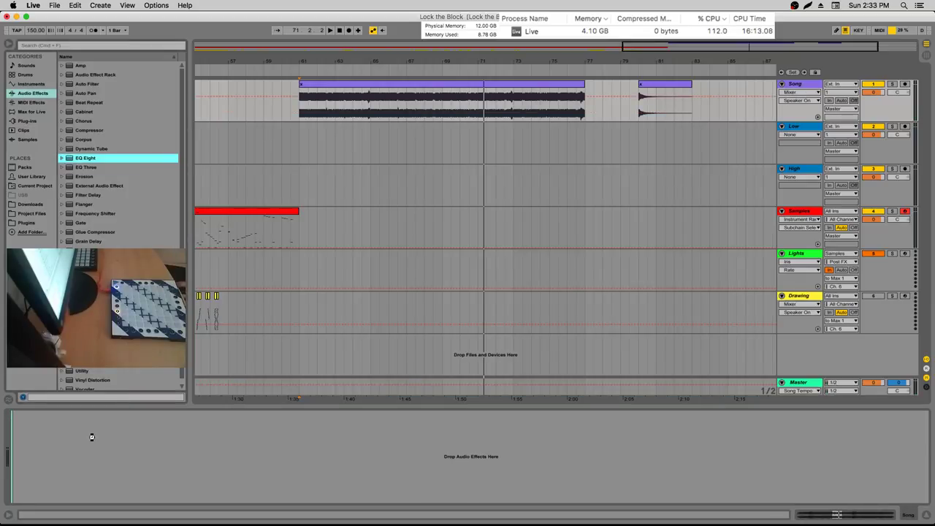
key("Return")
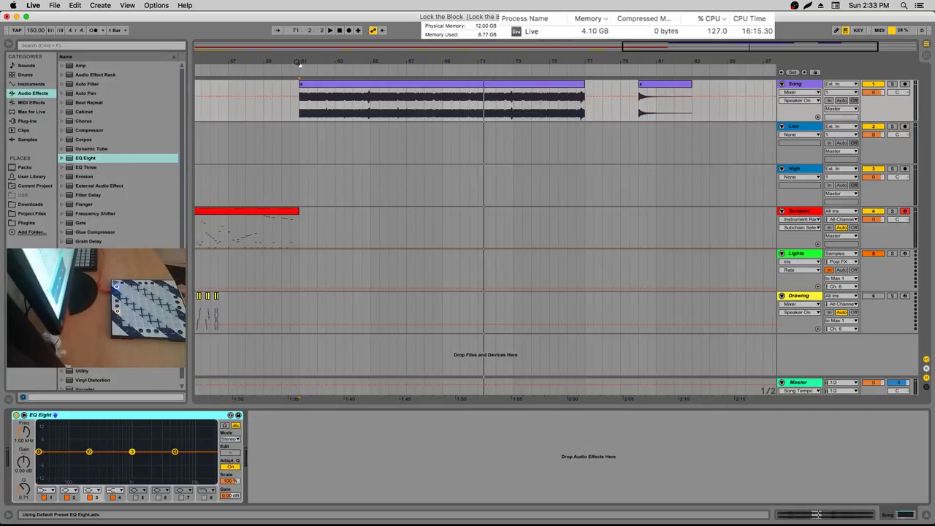
Add a locator at bar 61, loop bars 61–77, and play from bar 61
right_click(300, 75)
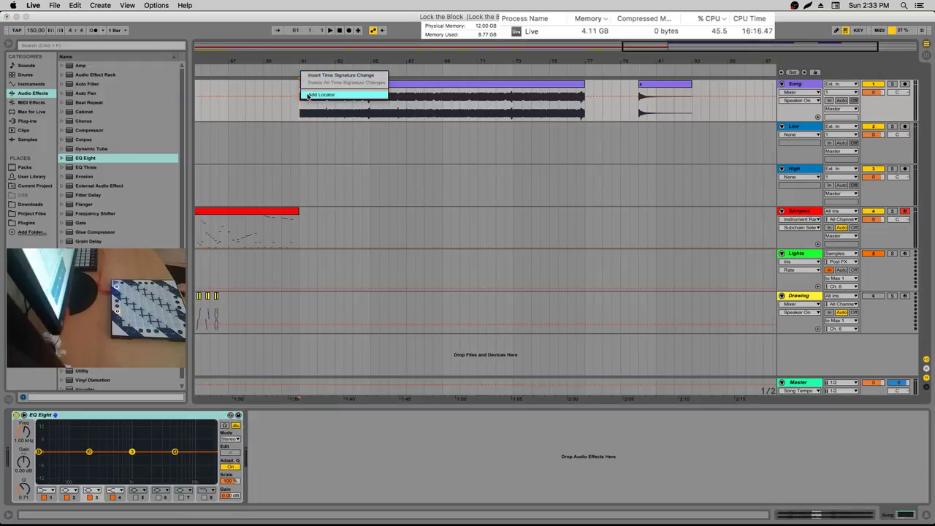
left_click(307, 93)
mouse_move(314, 70)
left_mouse_down()
mouse_move(626, 68)
mouse_move(592, 67)
left_mouse_up()
right_click(592, 73)
left_click(621, 121)
left_click(81, 443)
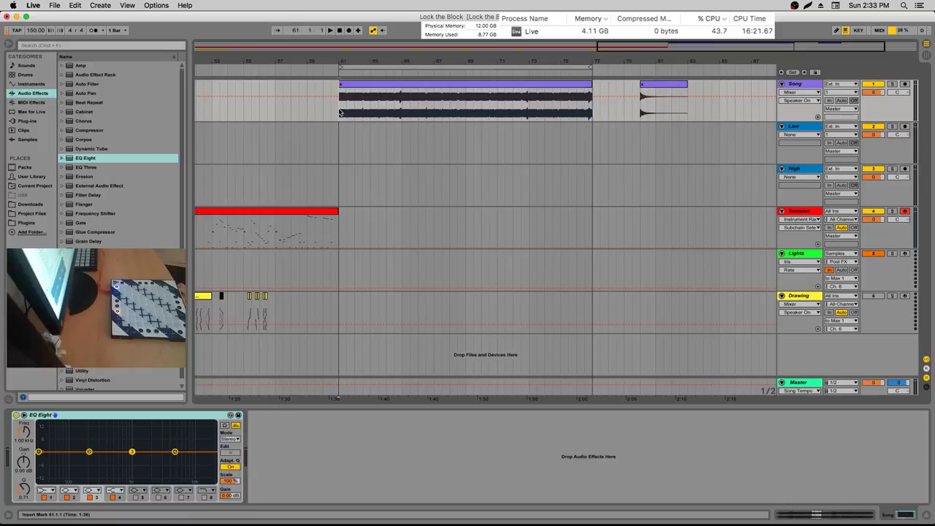
key("space")
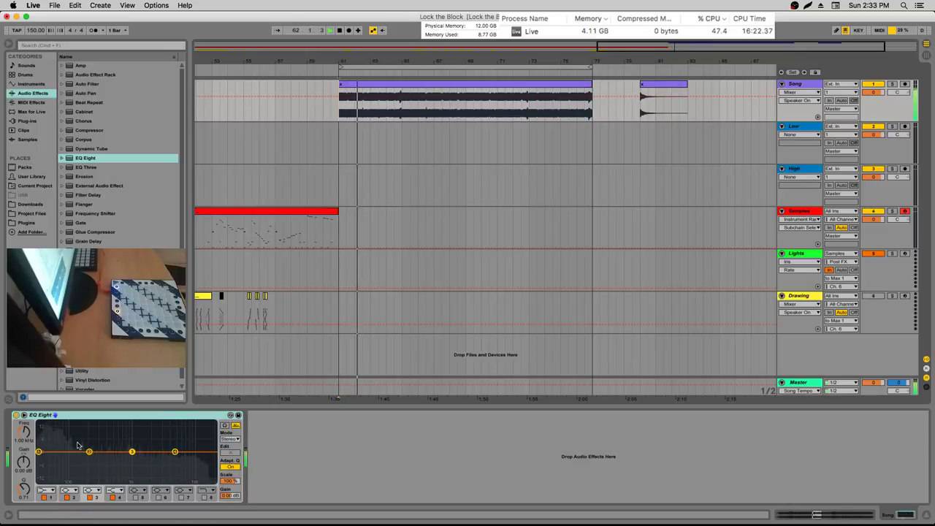
Switch off EQ Eight bands 3 and 4 and make band 2 a high cut at about 341 Hz
left_click(113, 498)
left_click(90, 497)
key("XF86AudioRaiseVolume")
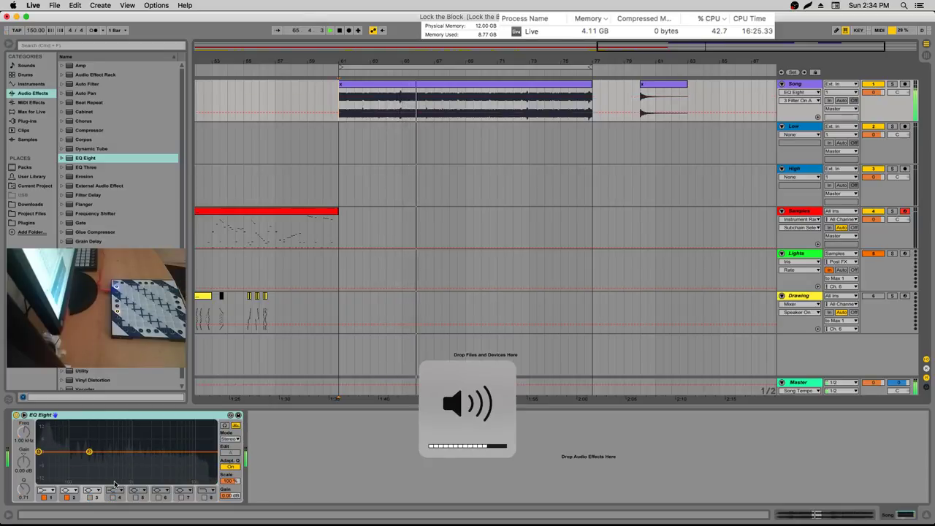
left_click(70, 490)
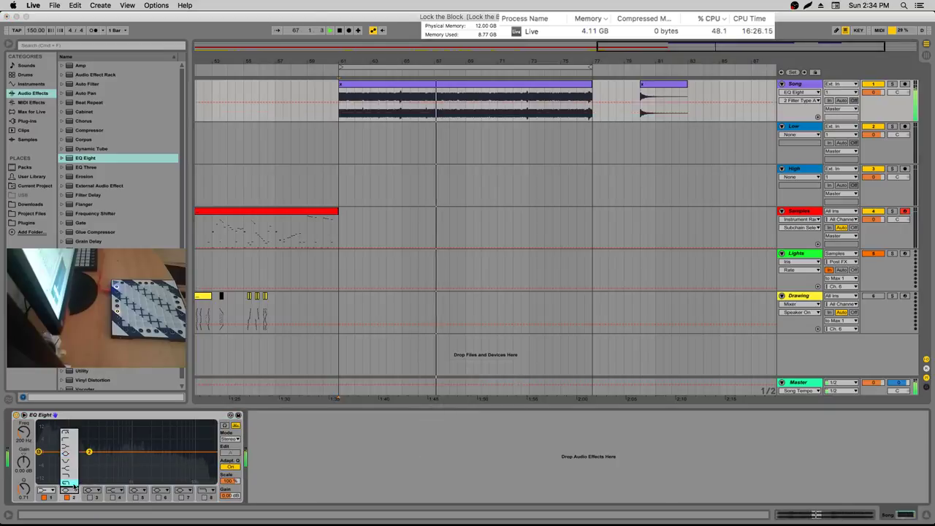
left_click(79, 479)
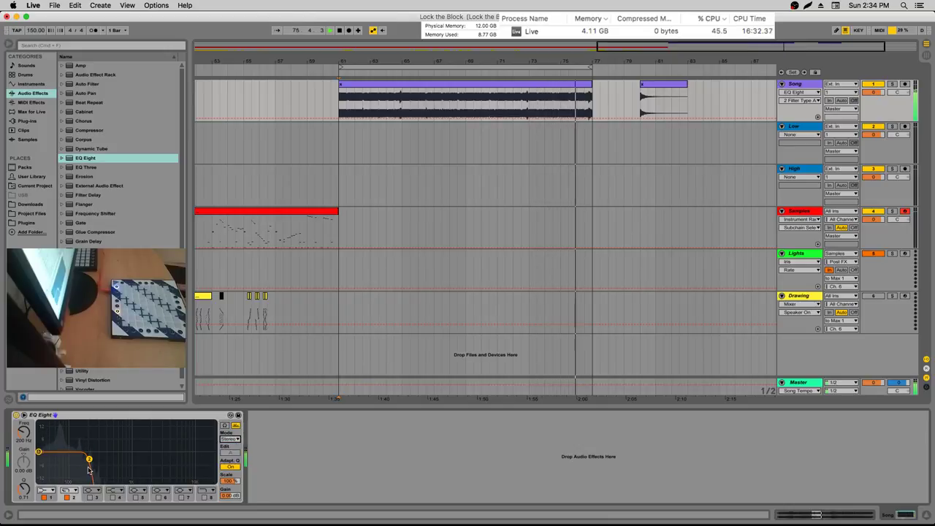
left_click_drag(89, 460, 116, 448)
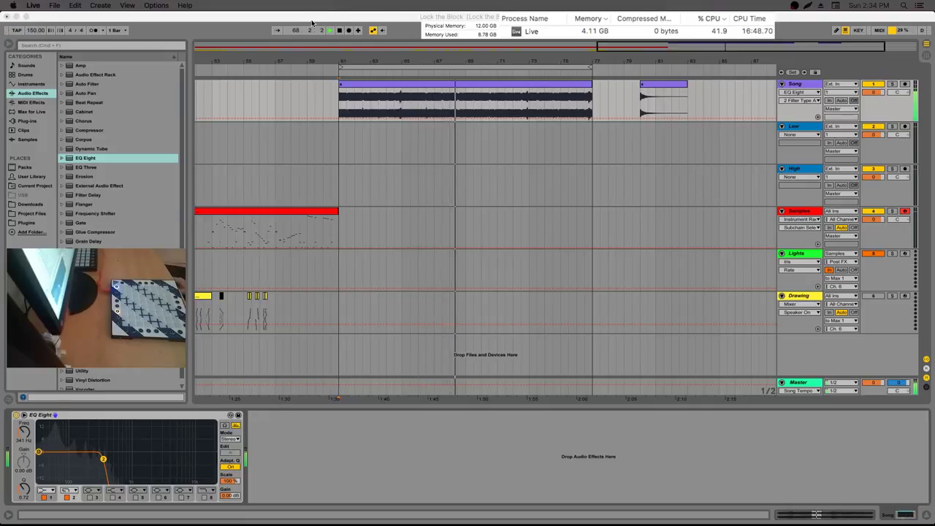
left_click(164, 417)
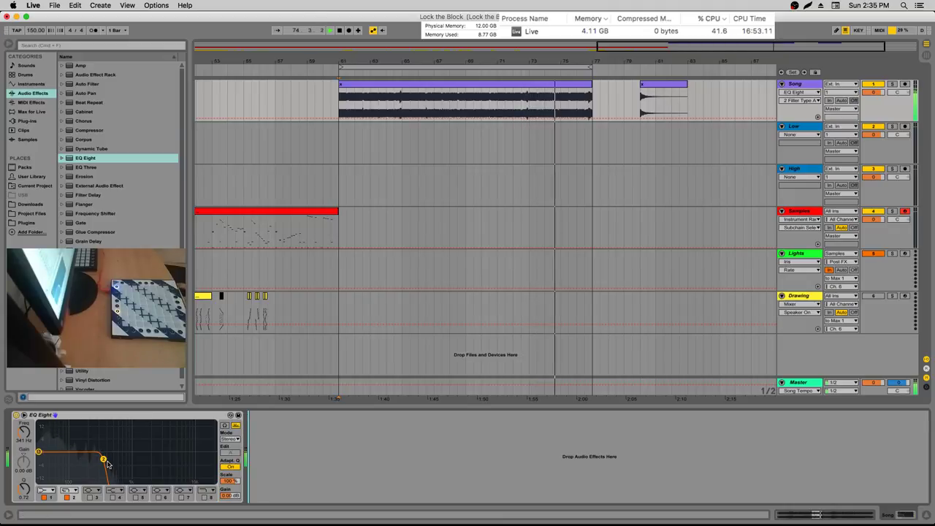
left_click(96, 420)
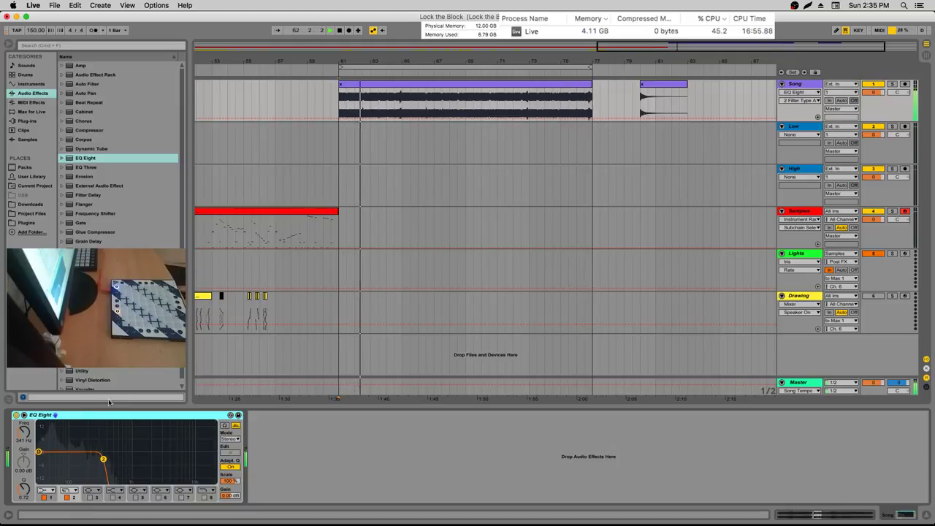
key("super+c")
Group EQ Eight into an Audio Effect Rack, duplicate its chain, and raise the copy's bands 1–2 to 22 kHz
key("super+g")
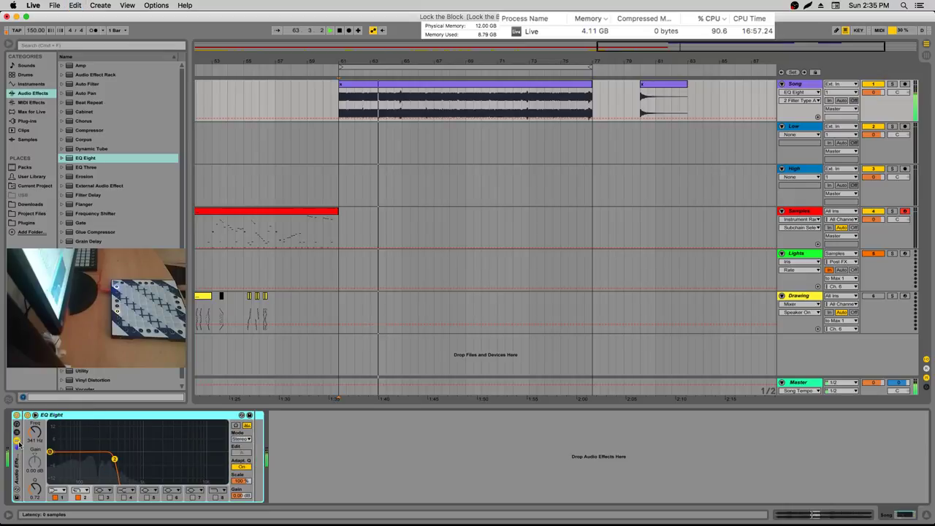
left_click(18, 440)
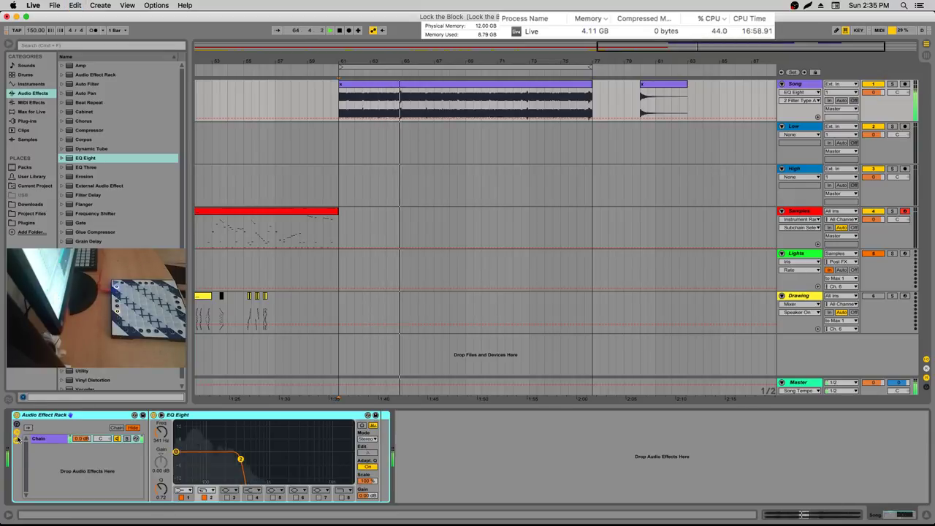
left_click(115, 428)
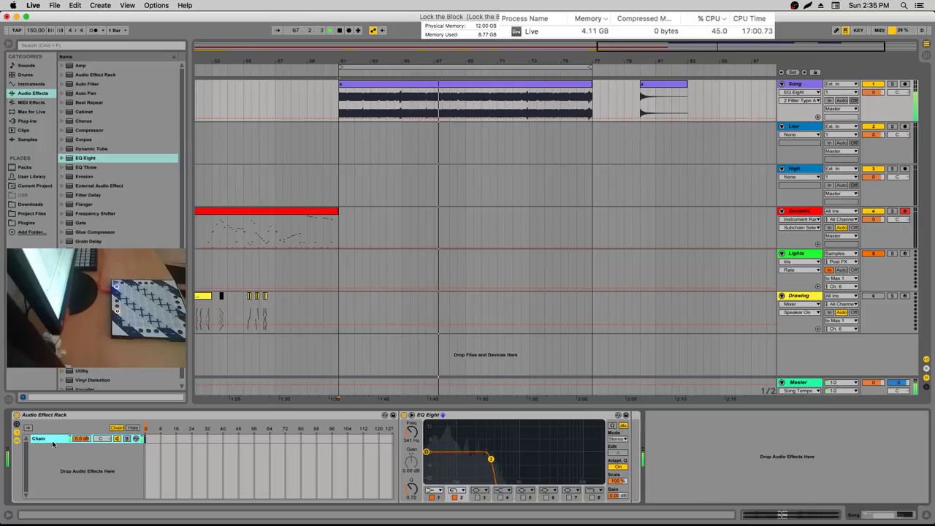
key("super+r")
key("super+d")
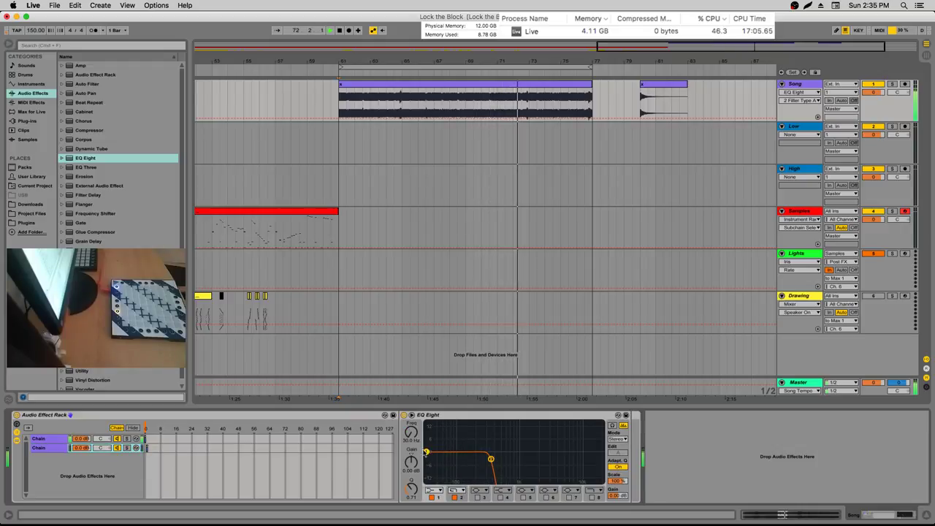
left_click_drag(412, 433, 412, 387)
left_click(454, 498)
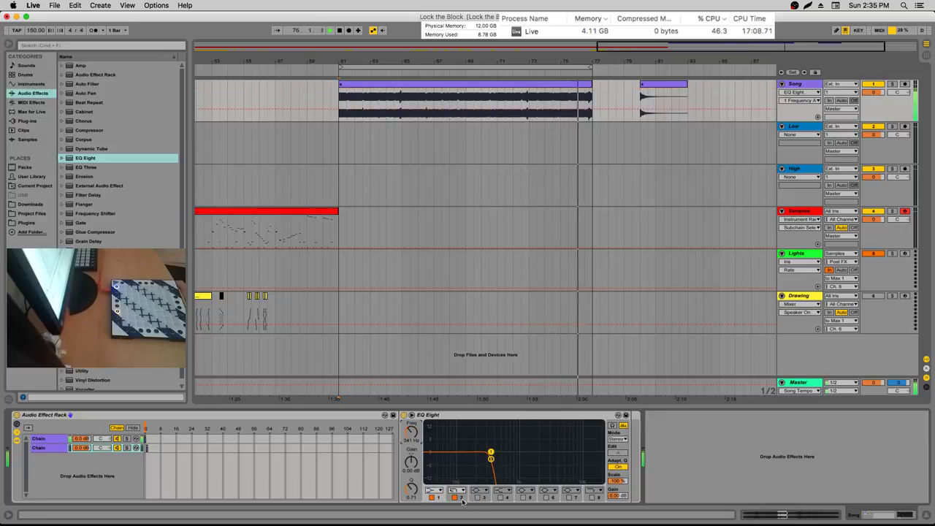
left_click_drag(412, 438, 412, 395)
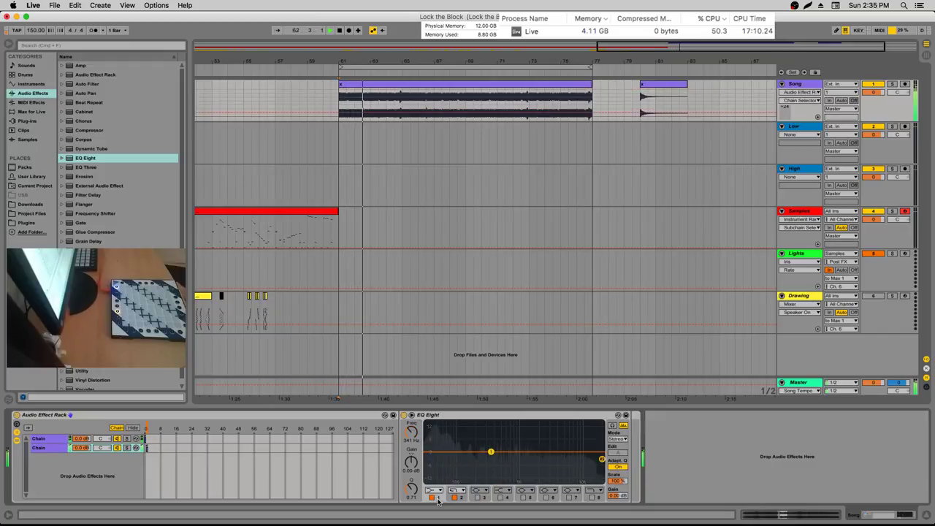
Change the second chain's EQ Eight band 1 and 2 filter types to form a low cut
left_click(435, 489)
left_click(436, 475)
left_click(458, 490)
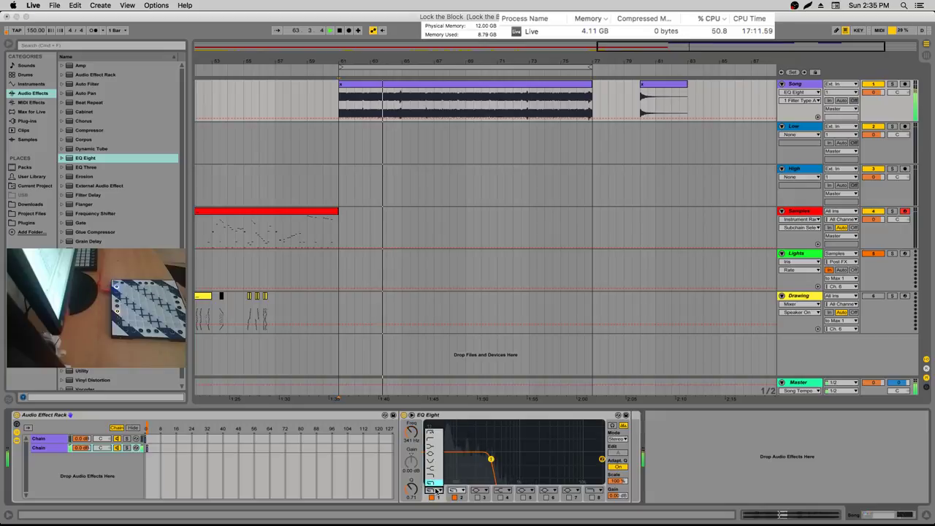
left_click(453, 475)
left_click(457, 489)
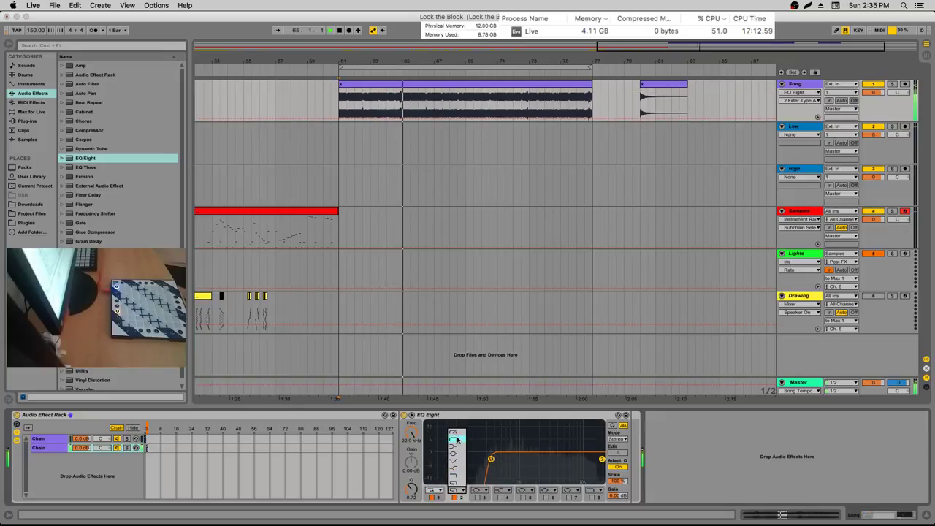
left_click(453, 454)
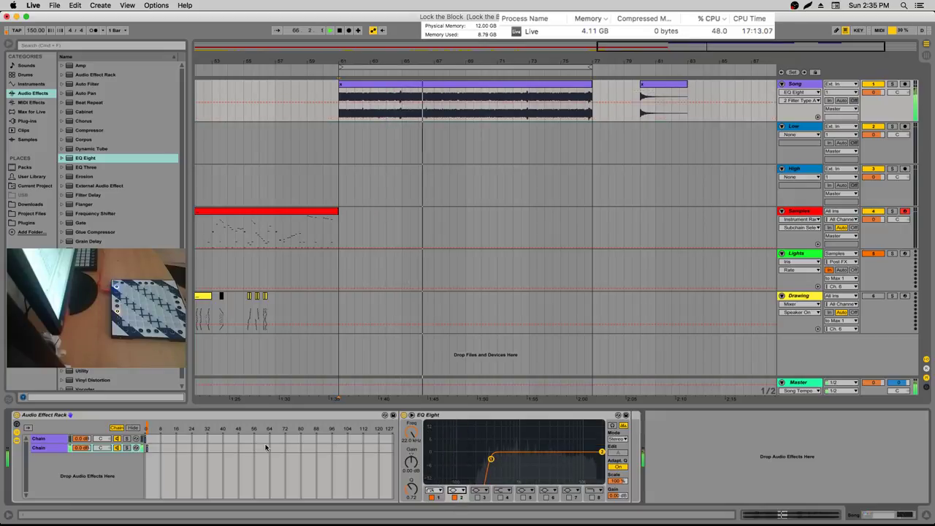
Compare the first chain's low-pass EQ with the second chain's high-pass EQ, then enter MIDI Map Mode
left_click(157, 440)
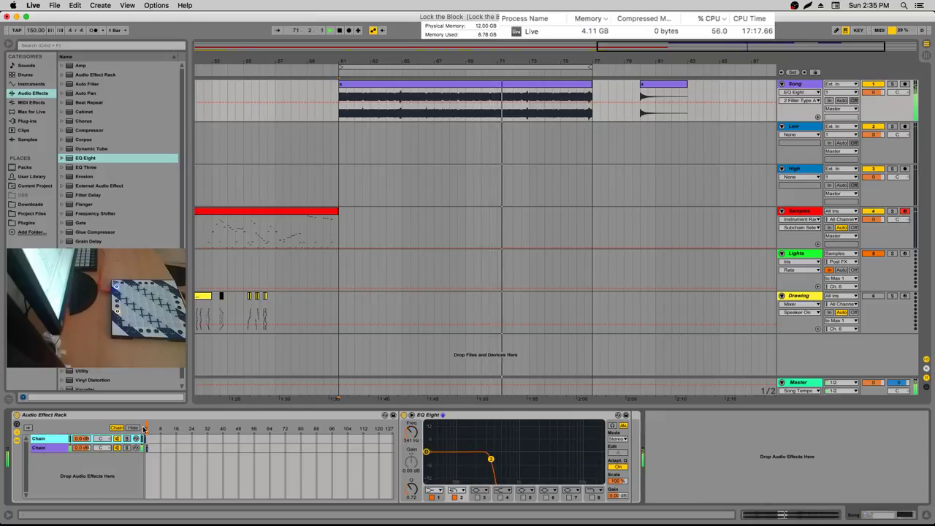
left_click(168, 415)
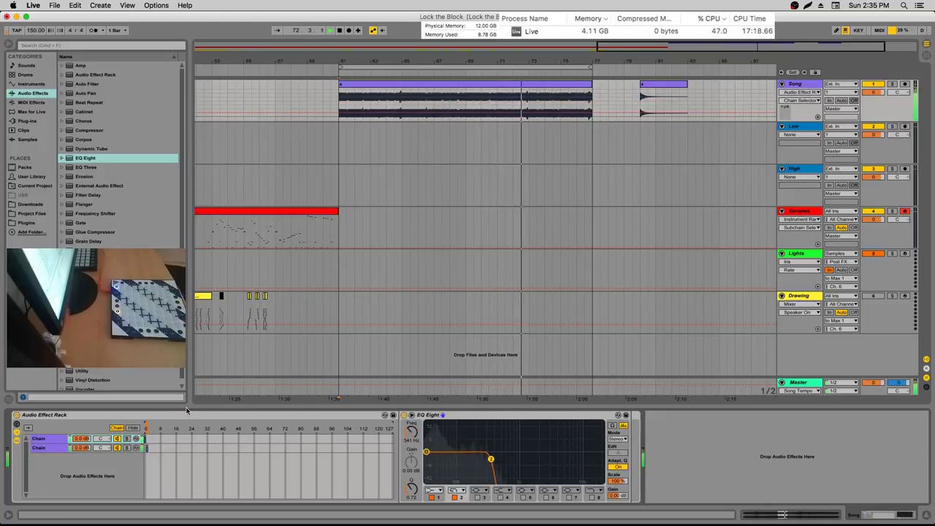
left_click(145, 438)
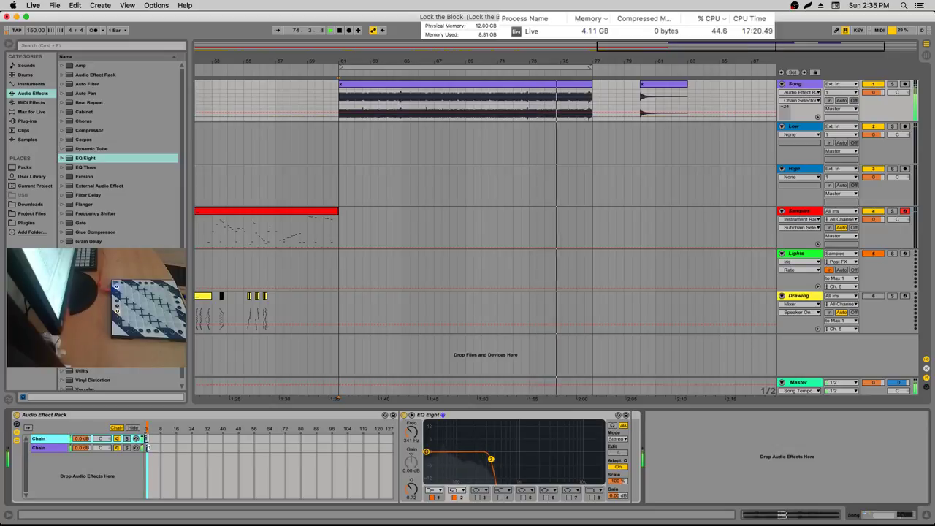
left_click(146, 448)
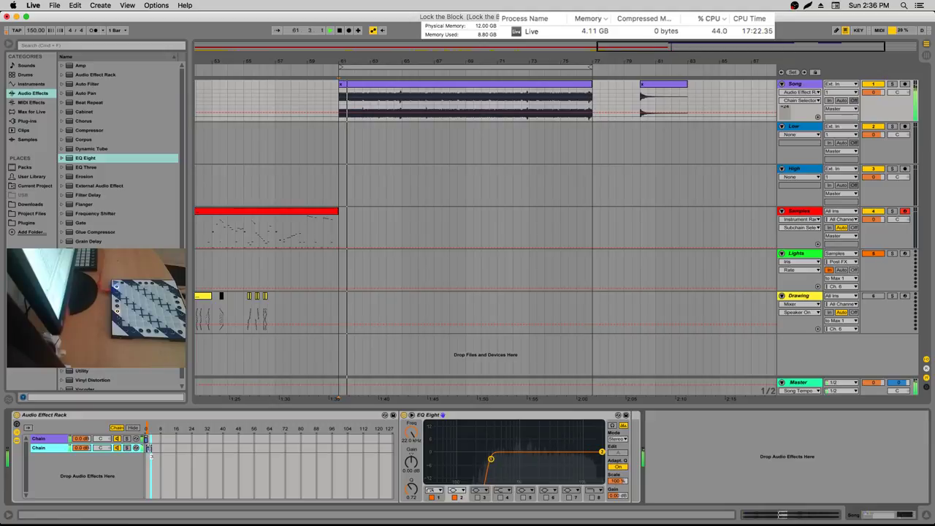
left_click(144, 438)
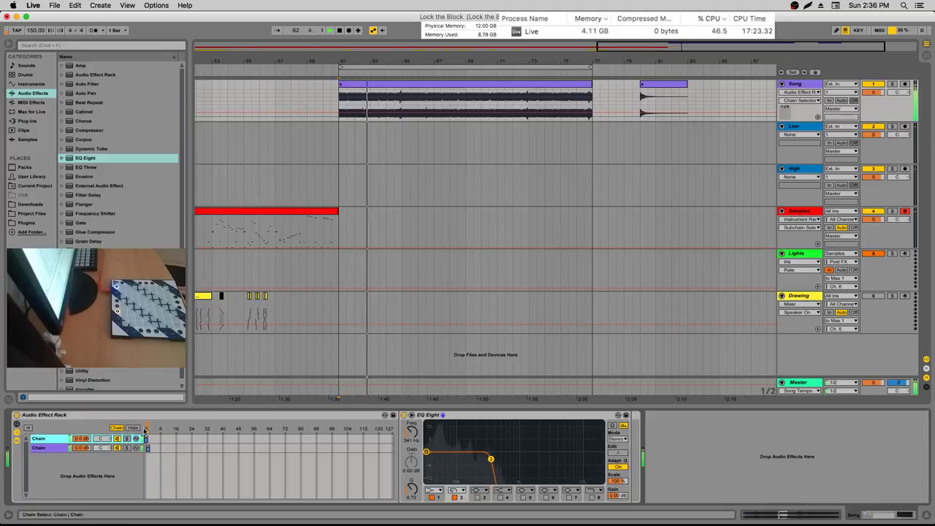
left_click(879, 31)
Map notes G#7–A#7 to the rack's Chain Selector, then switch to Session view
left_click(231, 420)
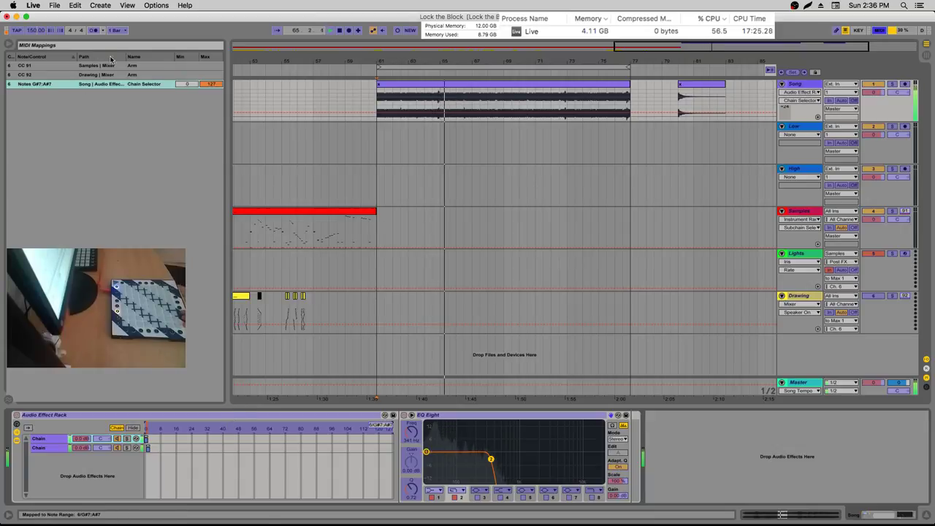
left_click(880, 33)
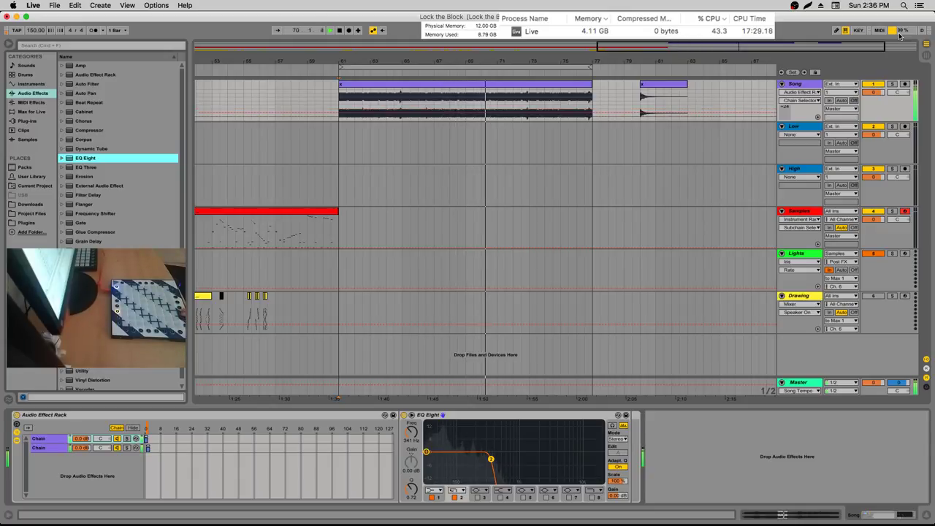
key("Tab")
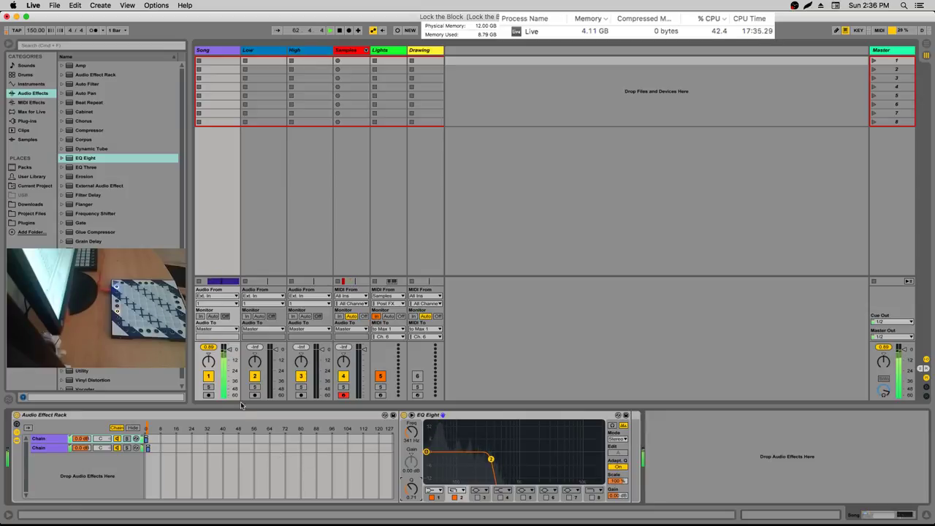
Map the EQ Eight Freq knob in both chains to Macro 1
left_click(226, 436)
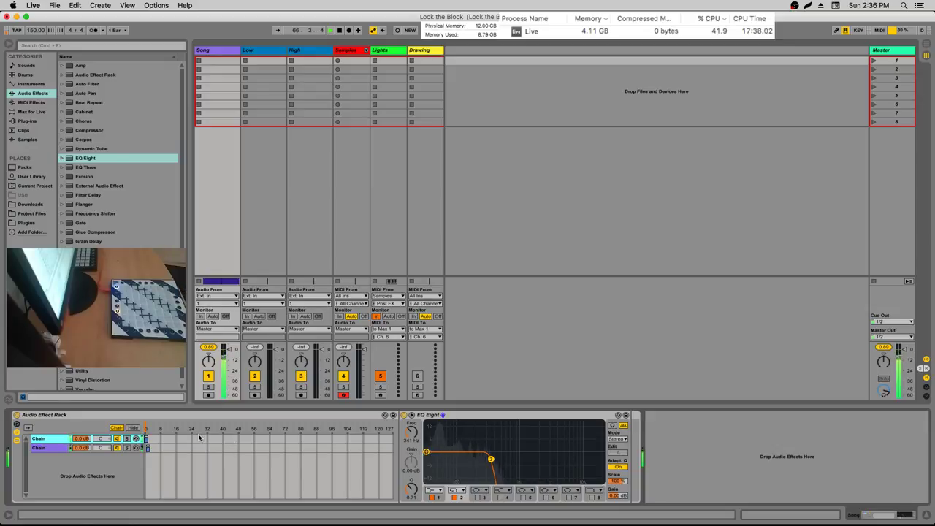
right_click(422, 437)
left_click(460, 376)
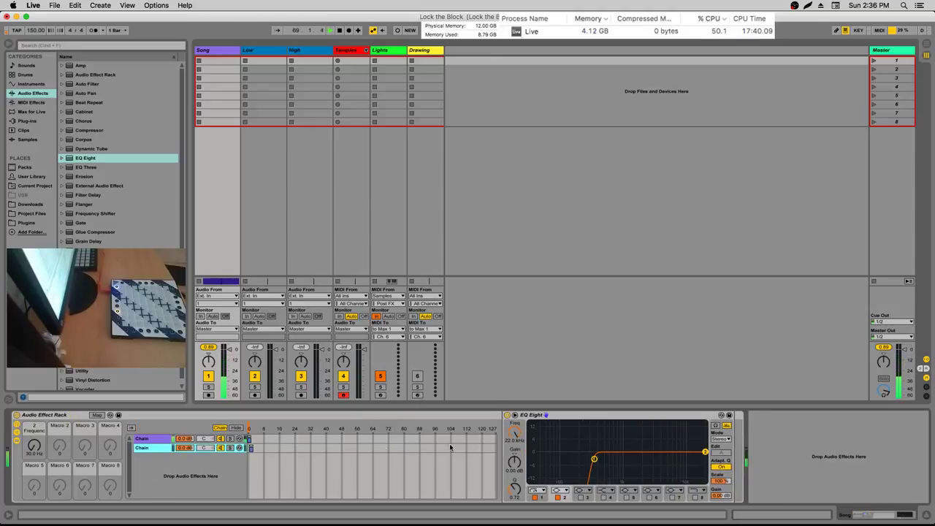
right_click(513, 442)
left_click(541, 392)
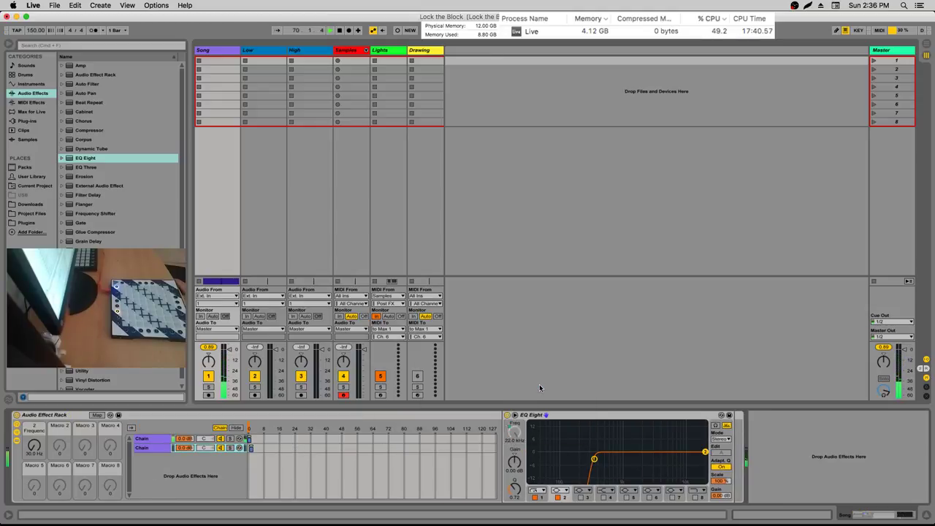
Edit Macro 1's mapping range and set the macro to 345 Hz
right_click(516, 436)
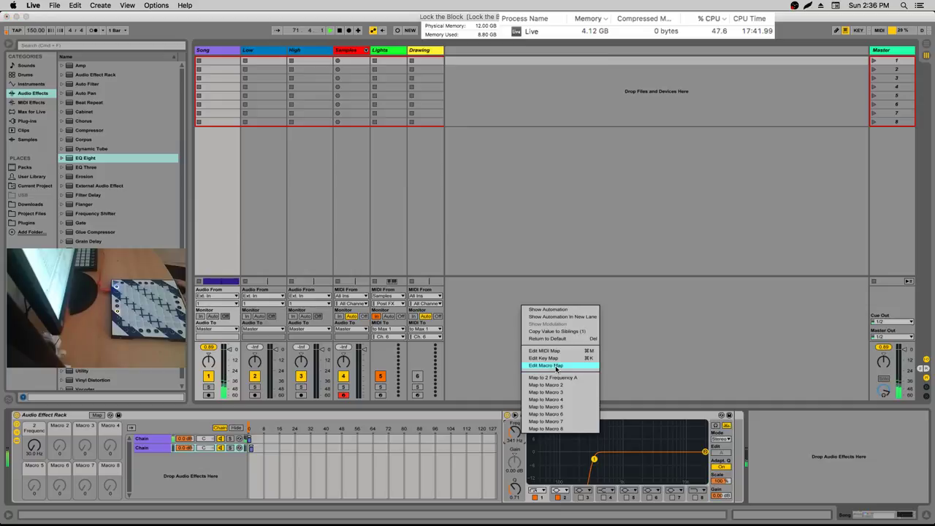
left_click(556, 377)
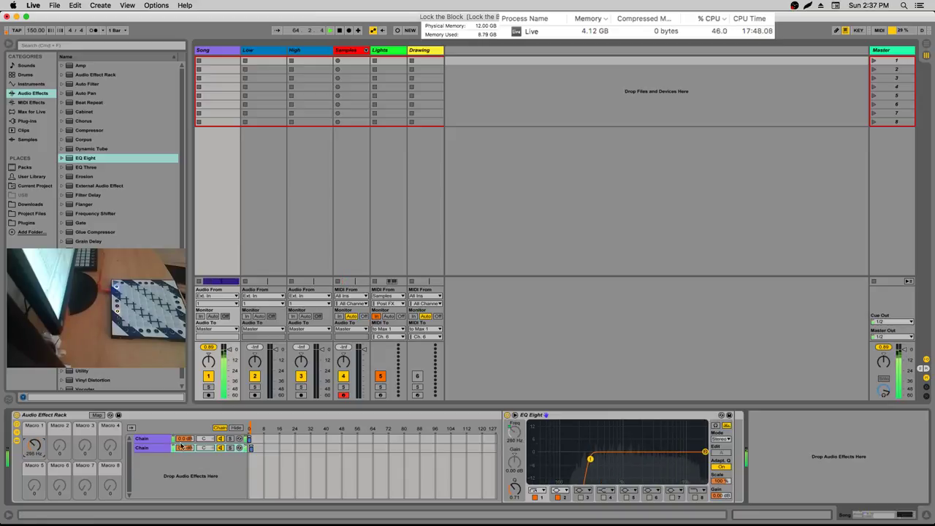
left_click(156, 439)
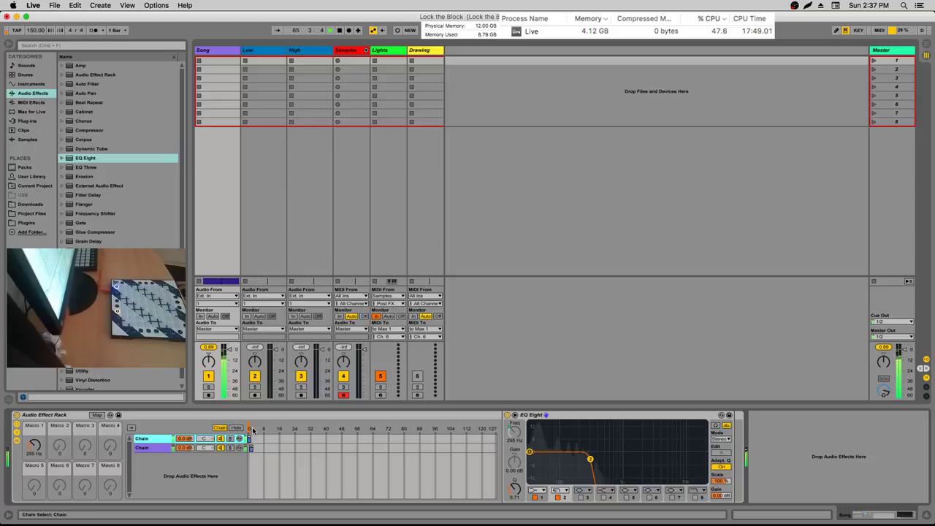
left_click(33, 445)
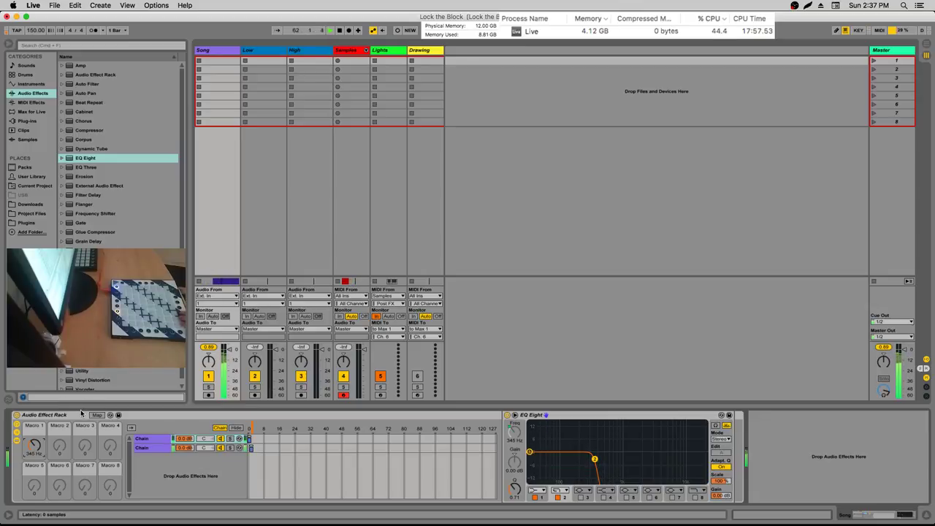
Export the looped clips, bars 61–77 of the Master, as a 44100 Hz WAV named x
key("Tab")
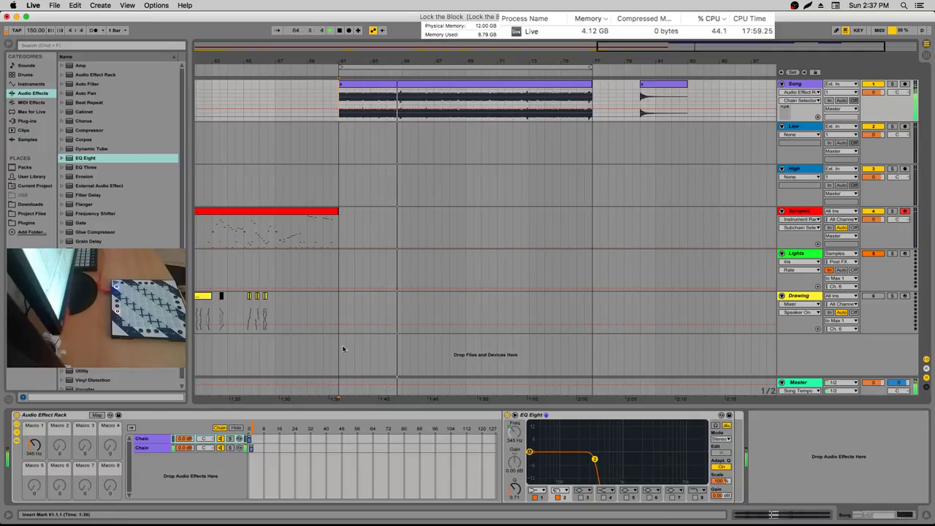
left_click(371, 69)
left_click(54, 5)
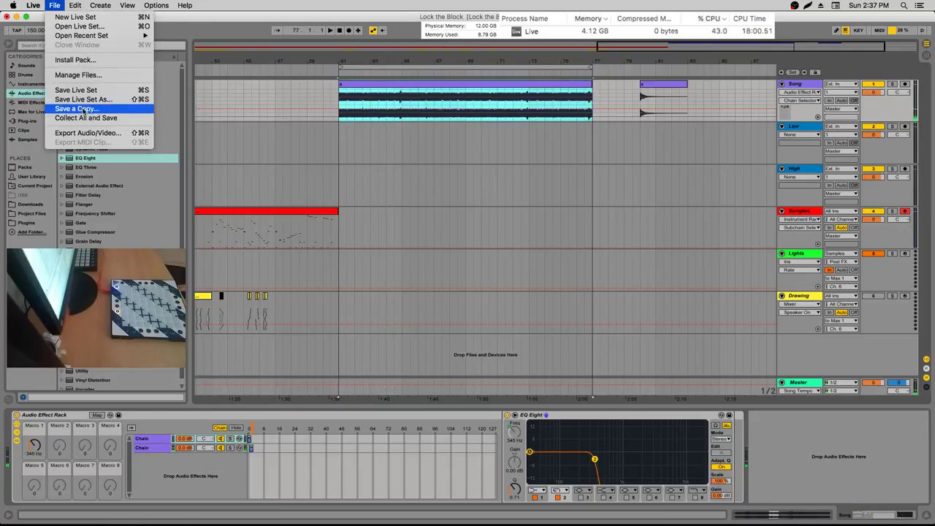
left_click(88, 133)
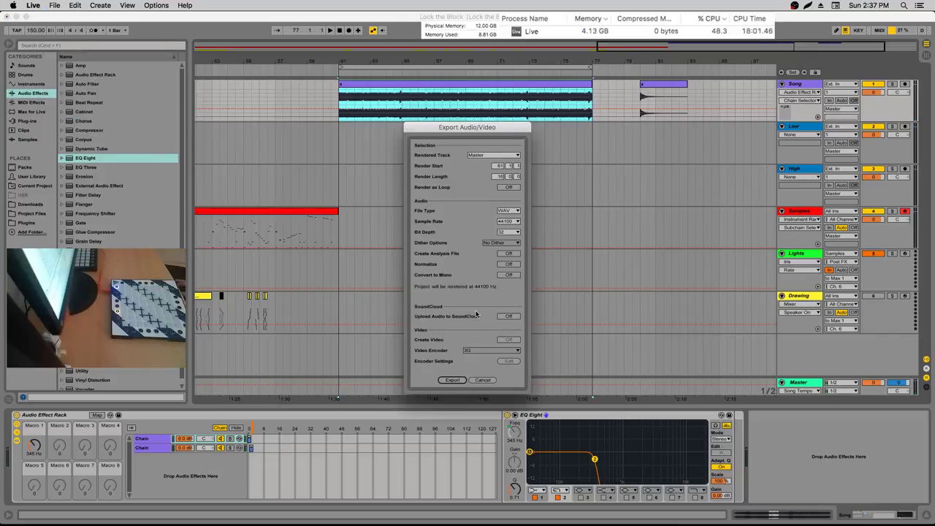
left_click(451, 380)
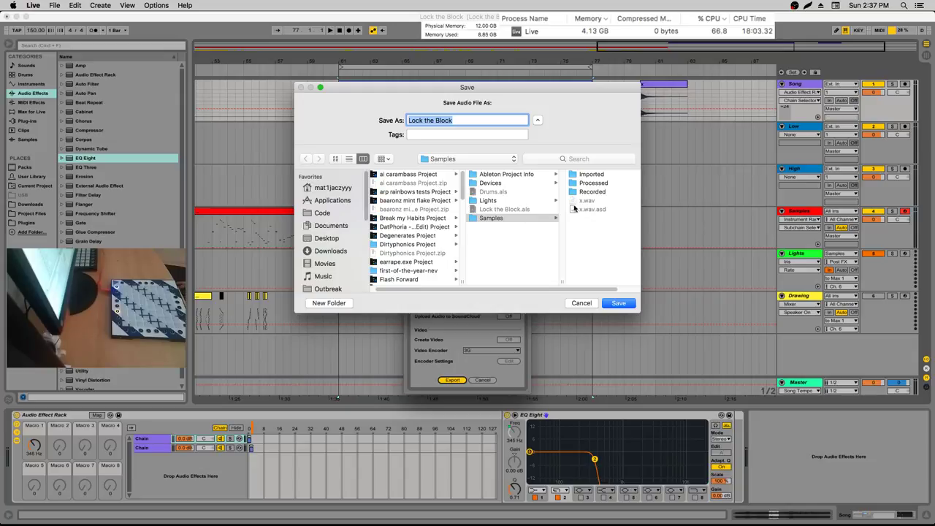
type("x")
double_click(418, 120)
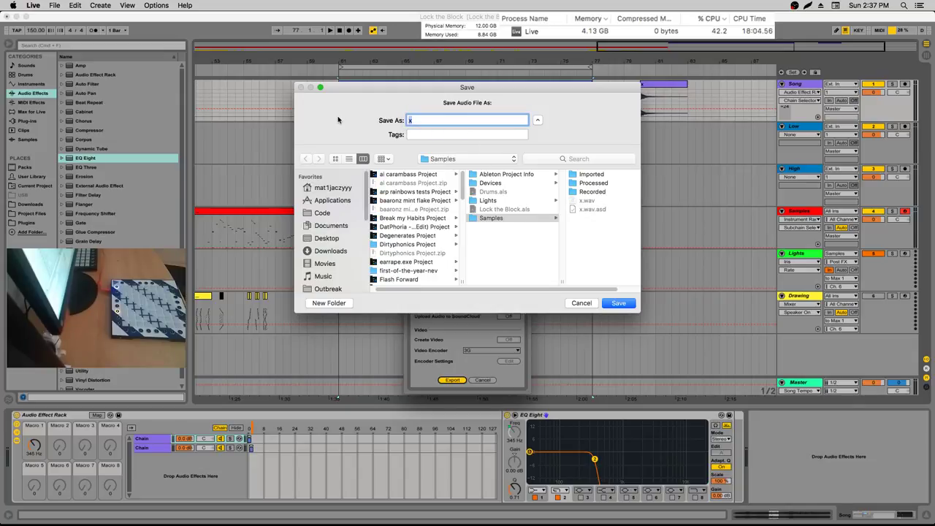
key("Return")
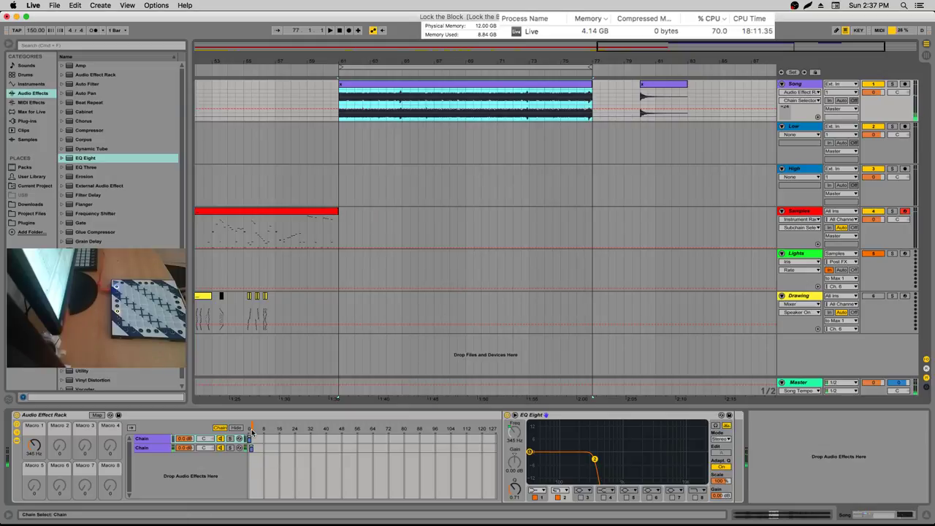
Browse Current Project > Samples and select the newly rendered sample file
left_click(35, 185)
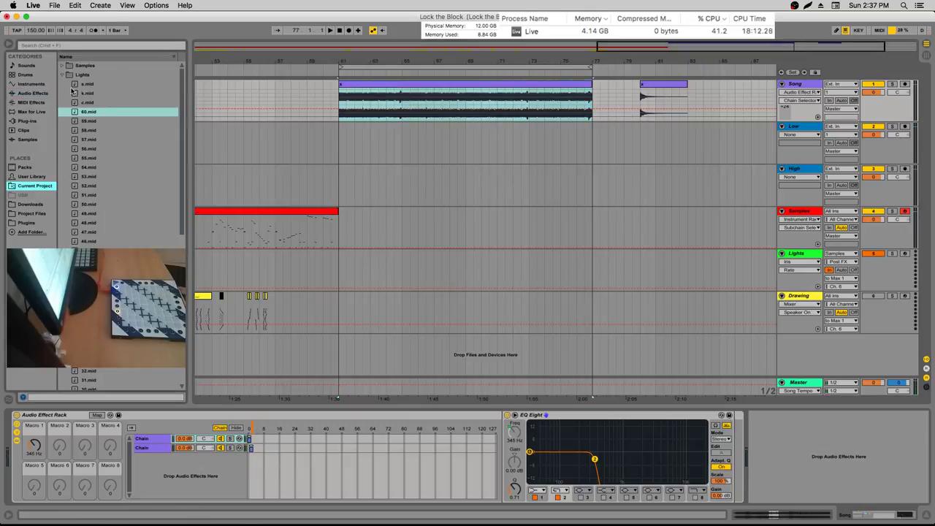
left_click(62, 75)
left_click(62, 83)
left_click(62, 65)
left_click(81, 111)
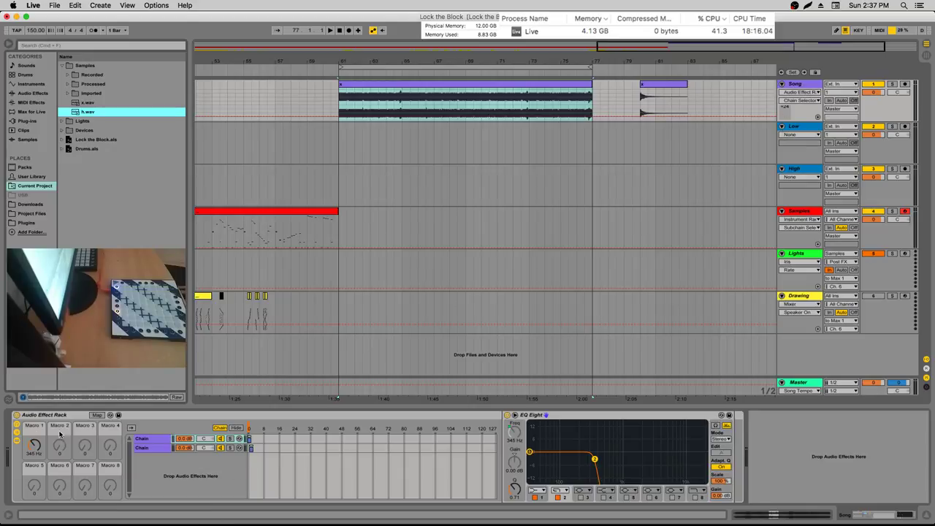
Select the Audio Effect Rack and export the looped section again to a new WAV
left_click(14, 414)
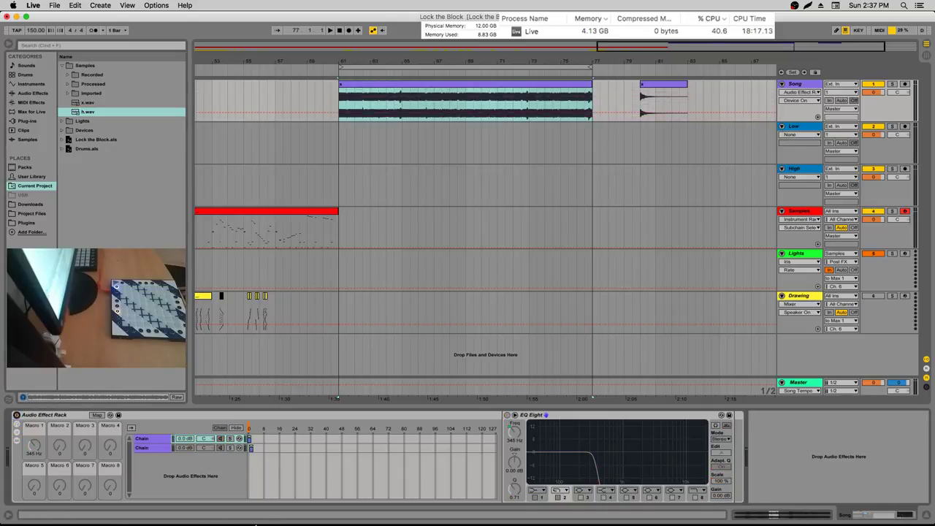
left_click(16, 422)
left_click(59, 5)
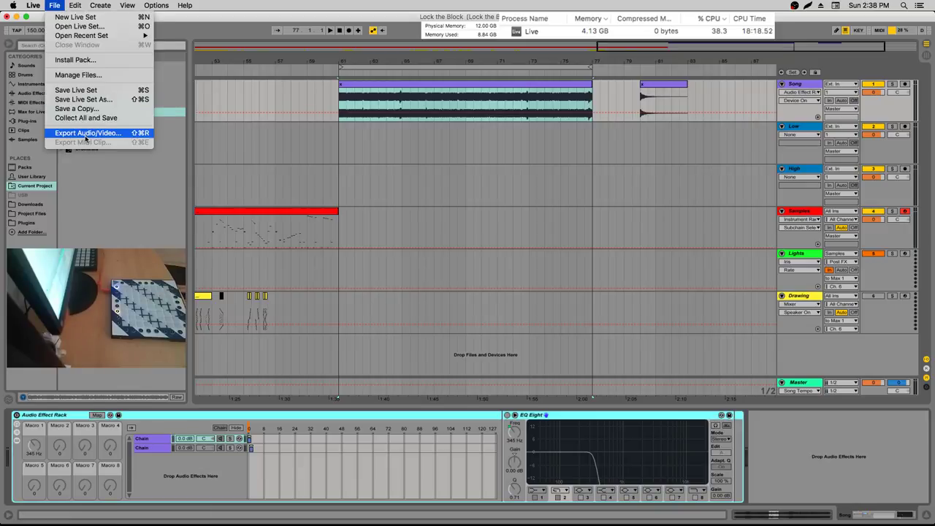
left_click(15, 424)
left_click(75, 5)
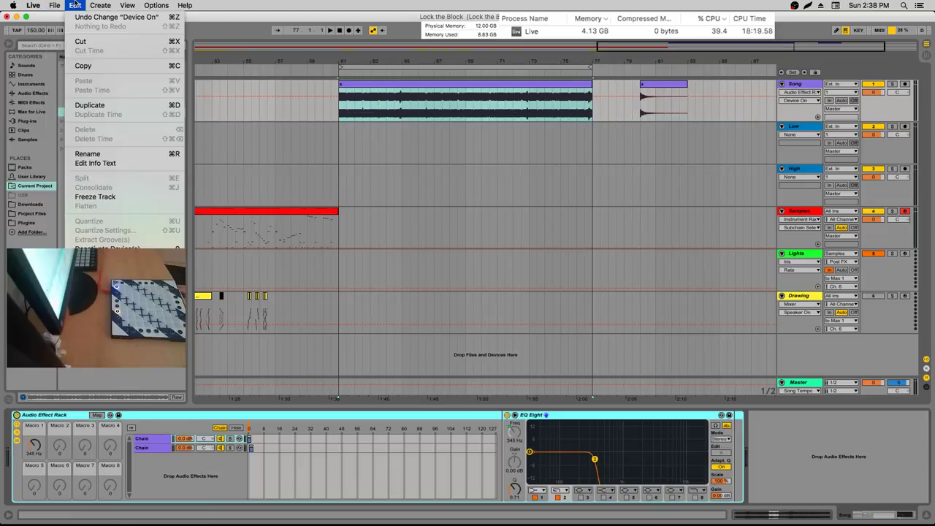
mouse_move(55, 5)
left_click(104, 134)
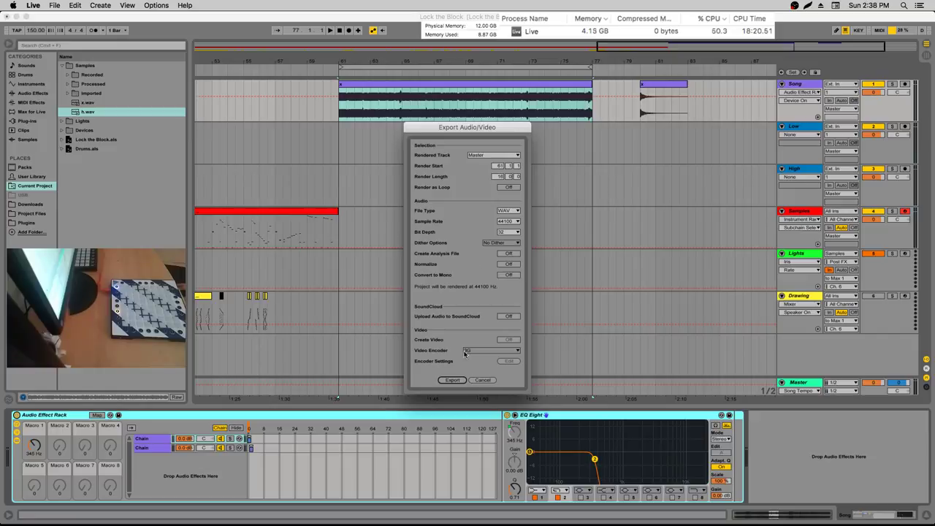
left_click(453, 379)
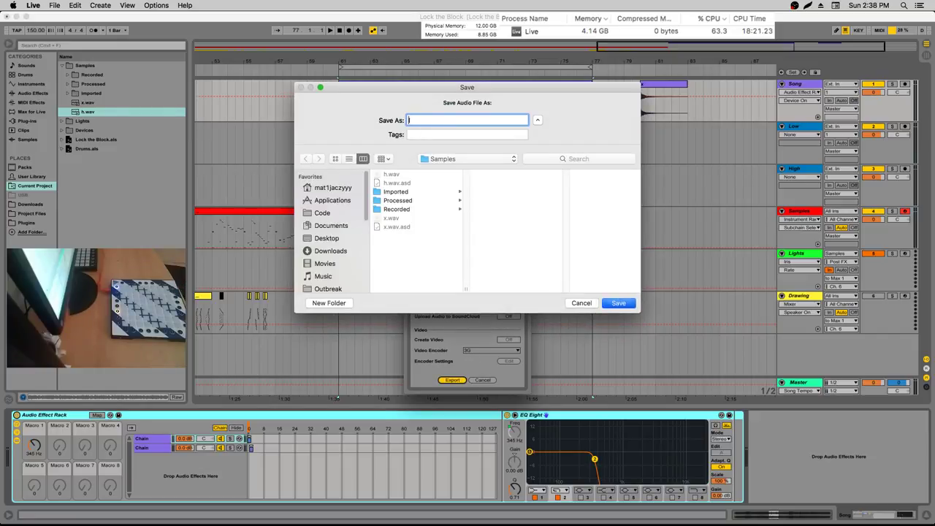
key("Return")
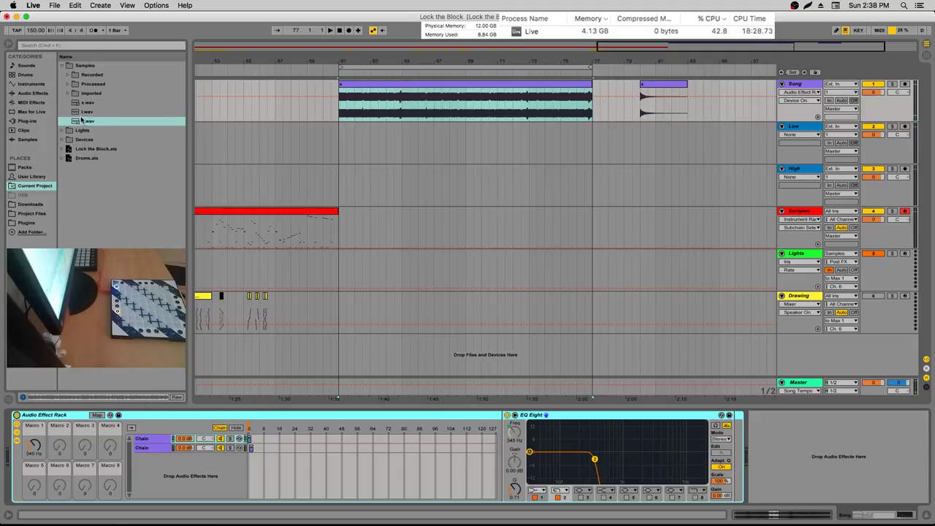
Place l.wav on Low and h.wav on High at bar 61, then play with Low soloed
left_click_drag(82, 116, 340, 155)
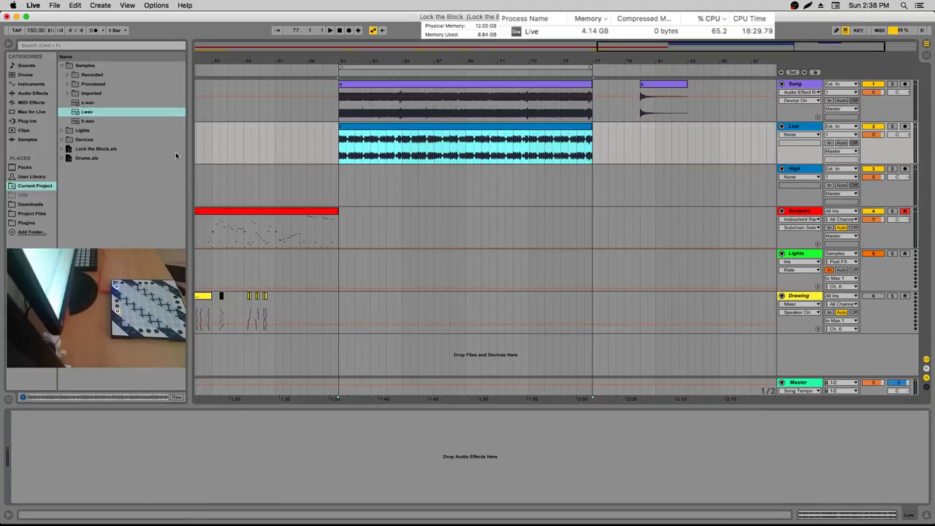
left_click_drag(84, 119, 353, 172)
left_click_drag(339, 175, 339, 175)
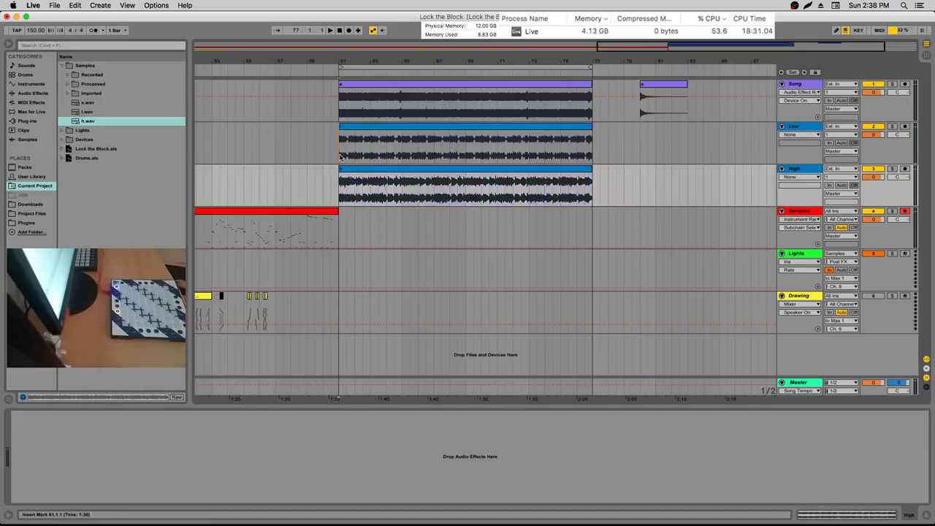
left_click_drag(358, 63, 358, 95)
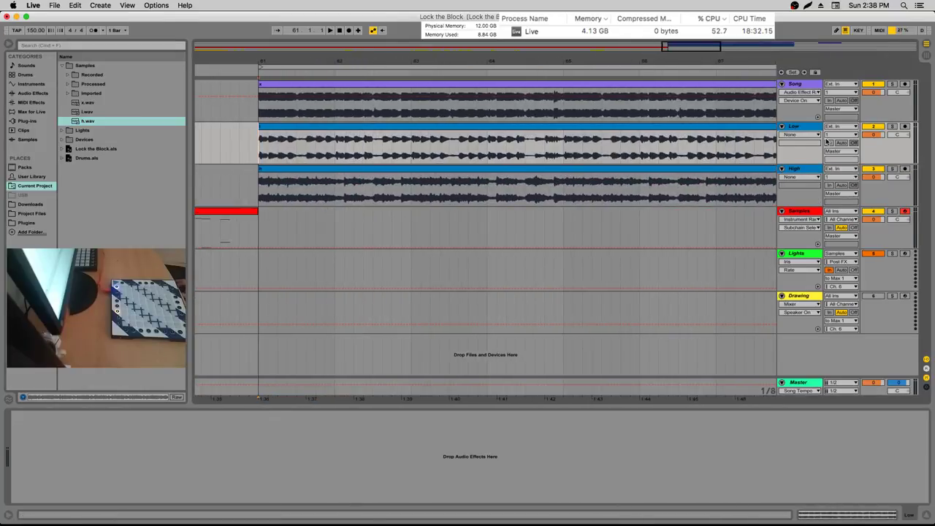
key("space")
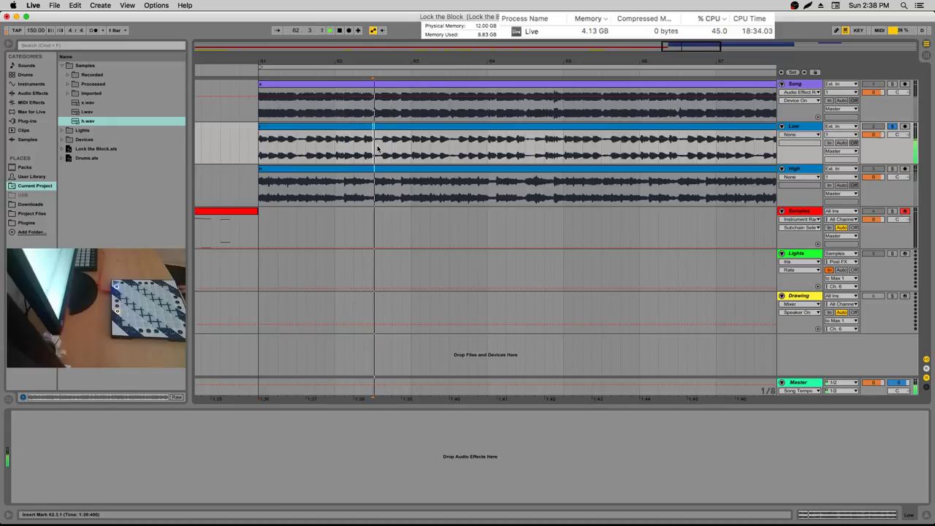
Audition the Low clip from around bars 62–63
scroll(396, 143, "up", 2)
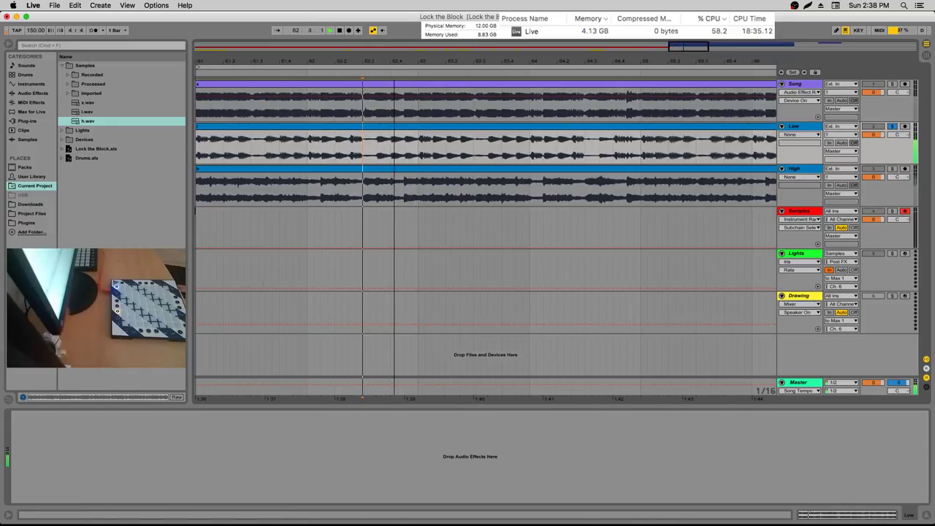
scroll(365, 146, "up", 1)
left_click_drag(298, 154, 308, 154)
key("space")
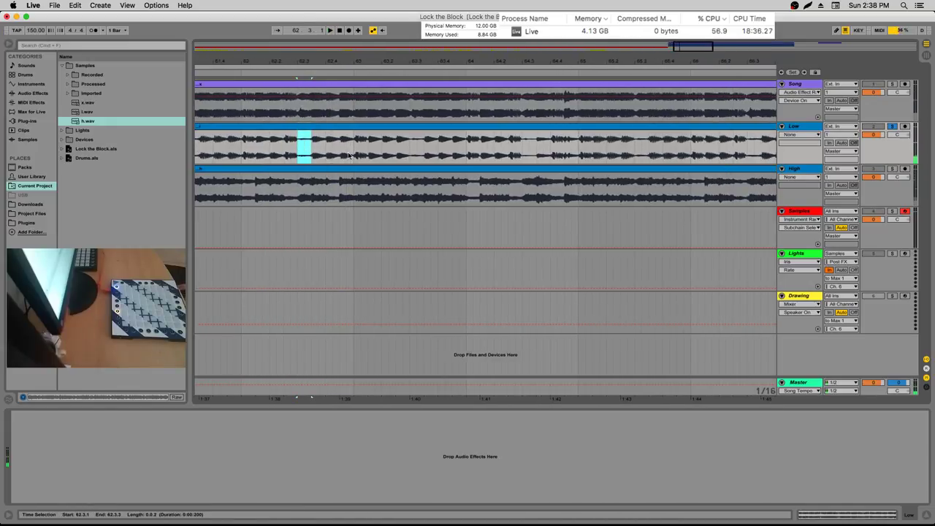
left_click(349, 155)
key("space")
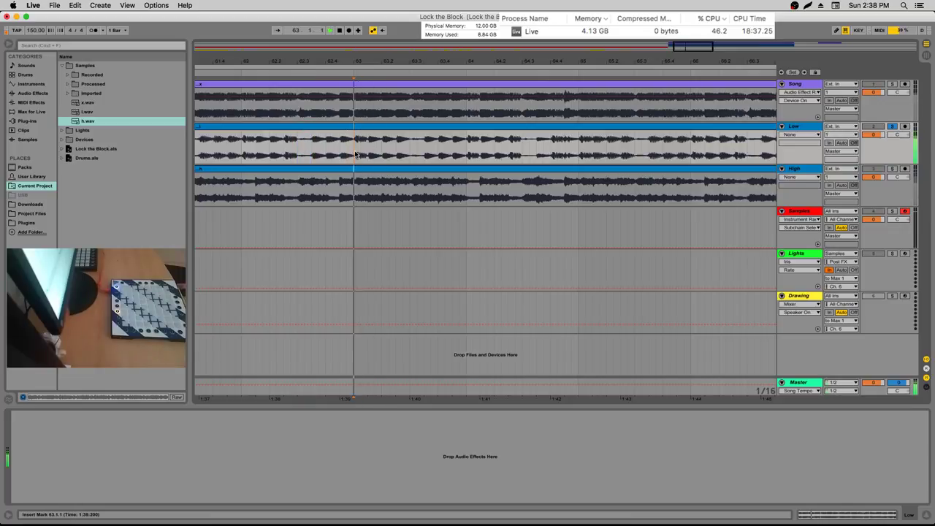
scroll(358, 151, "up", 4)
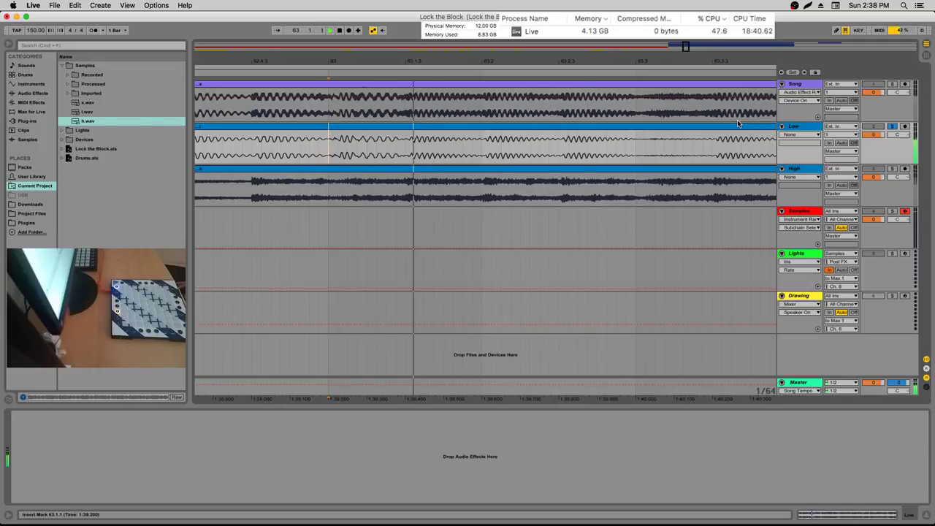
key("space")
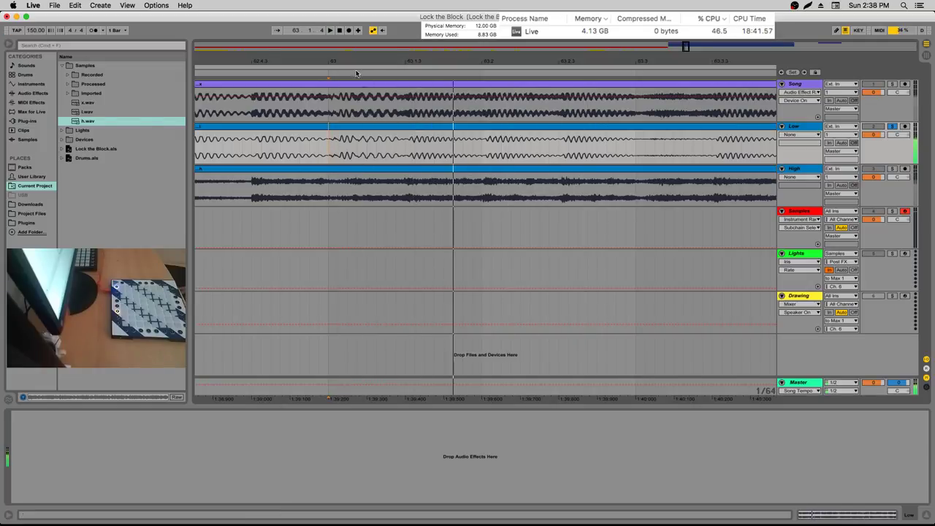
Zoom in on bar 64, select Low from 64.1.1 to 64.1.3, and copy it
mouse_move(329, 61)
left_mouse_down()
mouse_move(329, 98)
mouse_move(349, 148)
left_mouse_up()
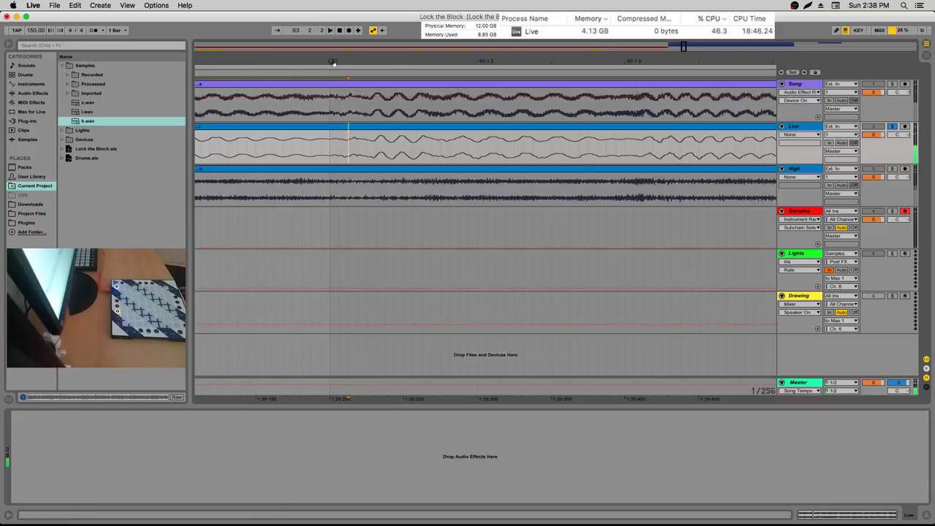
left_click_drag(334, 61, 335, 39)
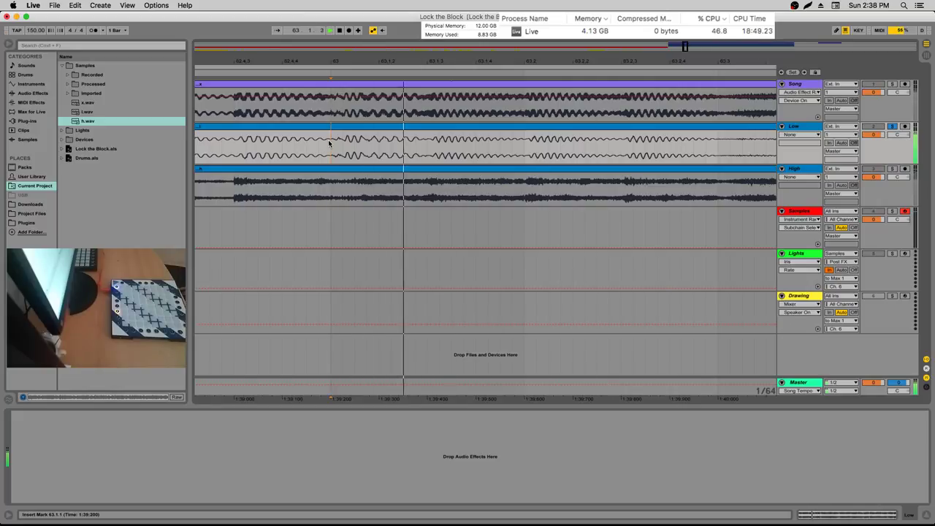
left_click_drag(431, 65, 257, 58)
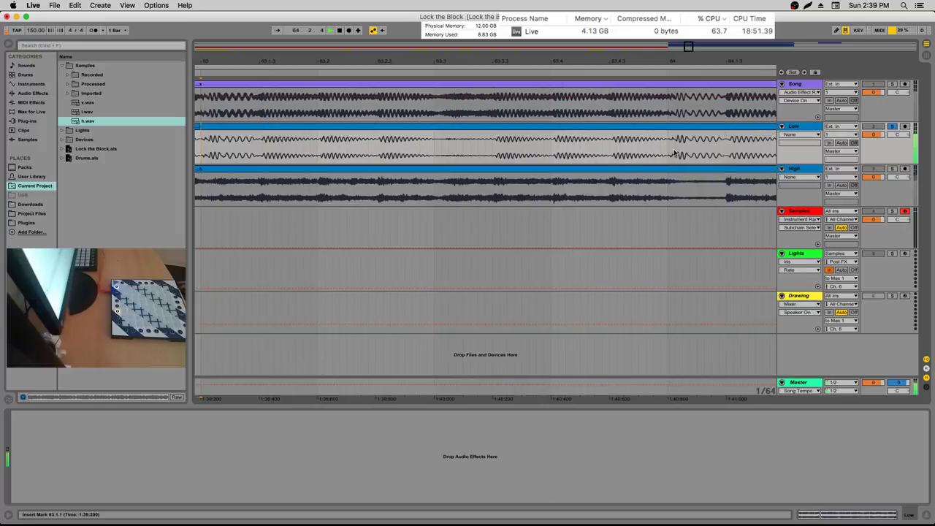
left_click(668, 150)
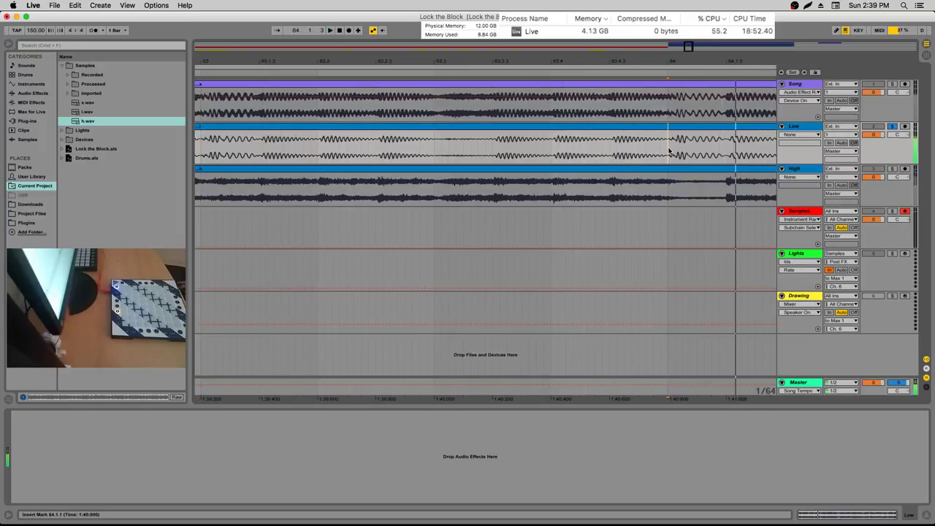
key("space")
key("plus")
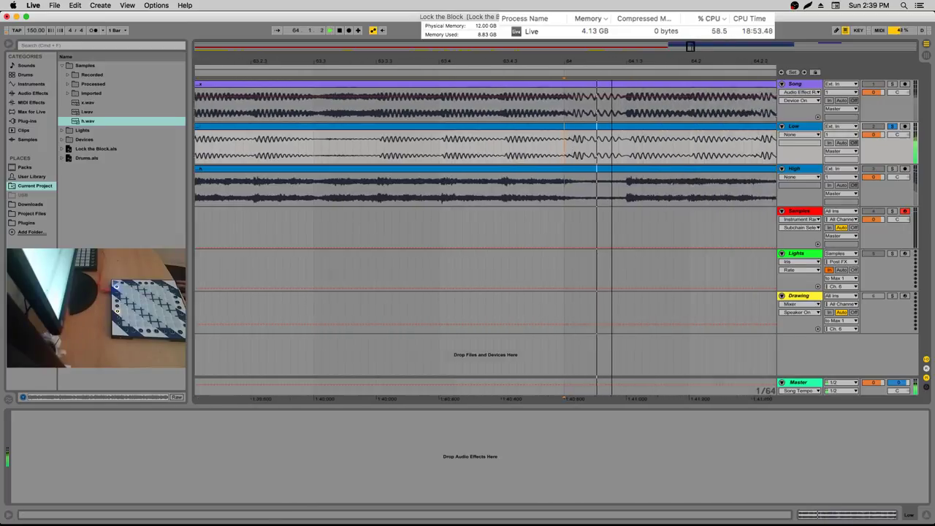
key("plus")
key("plus")
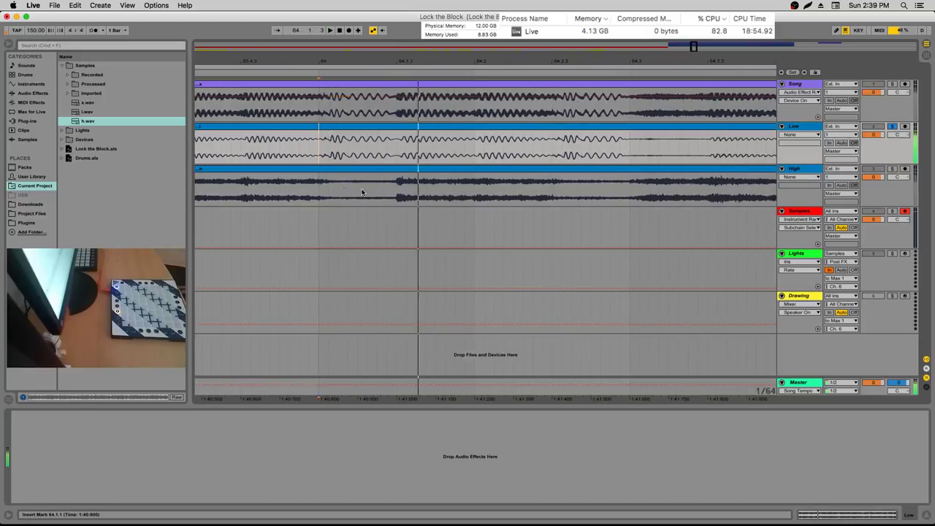
left_click(319, 157)
left_click_drag(319, 157, 396, 155)
key("super+c")
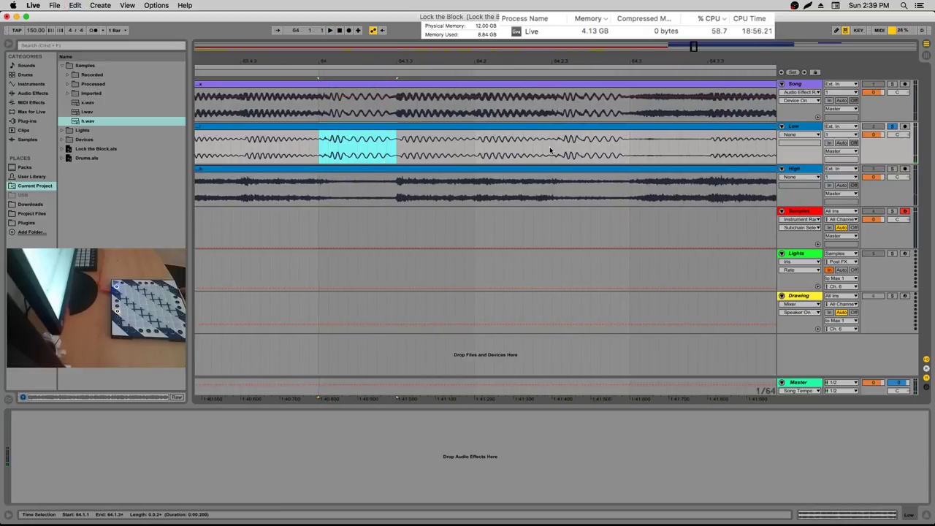
Select the Samples track and the Kick pad in its Drum Rack
right_click(355, 131)
key("Escape")
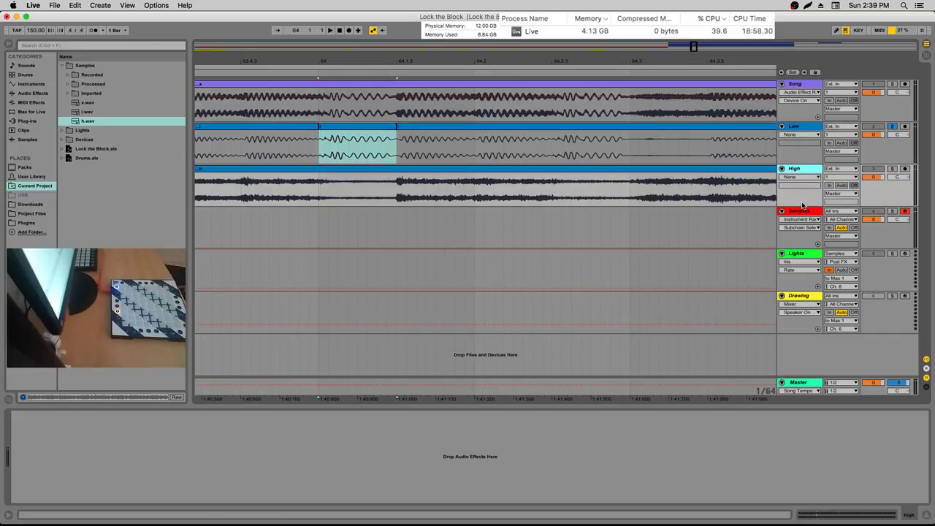
left_click(801, 210)
left_click(891, 211)
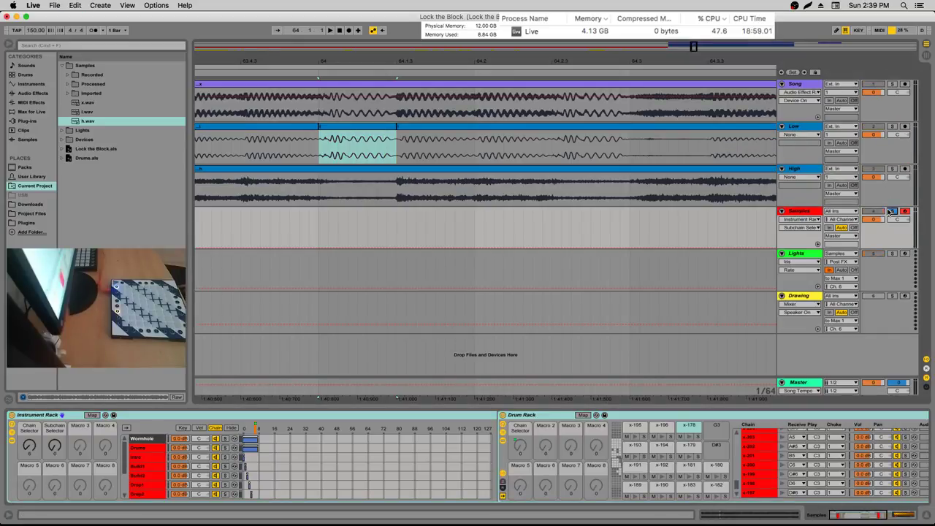
left_click(887, 212)
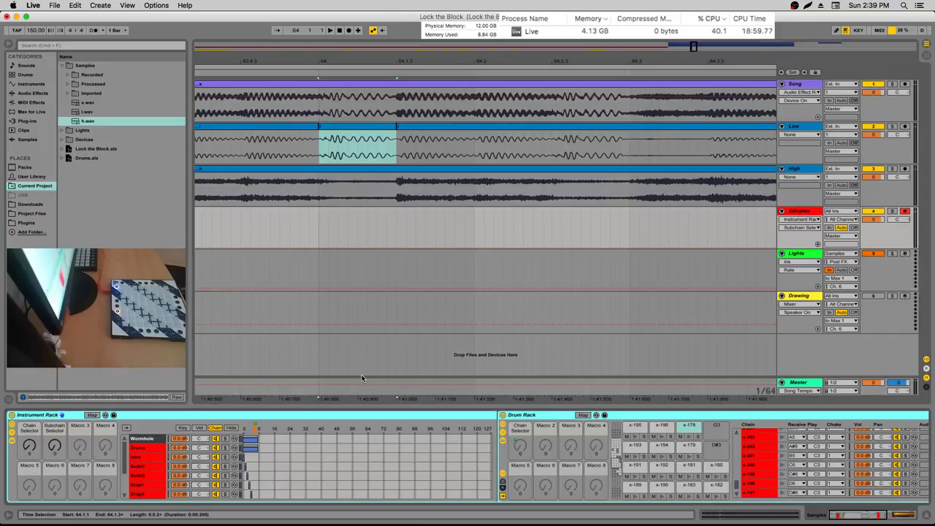
left_click(363, 449)
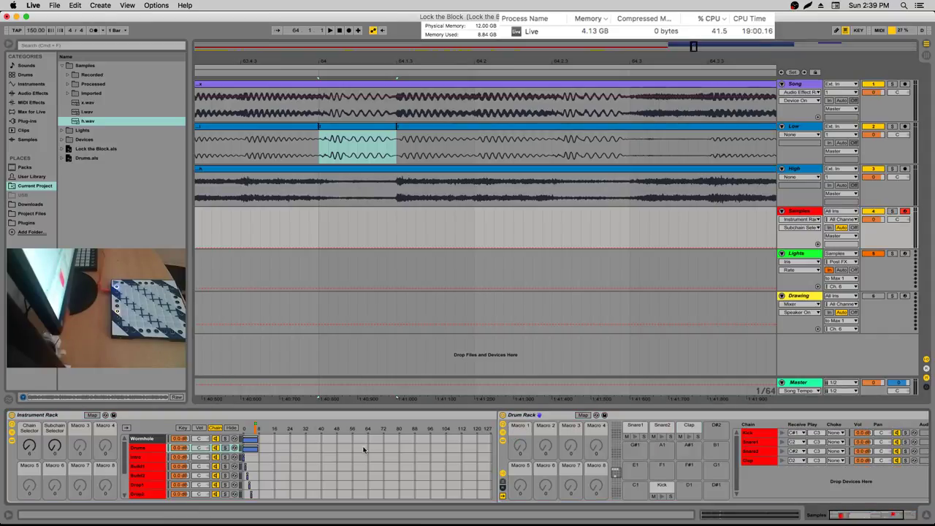
left_click(661, 485)
left_click(891, 513)
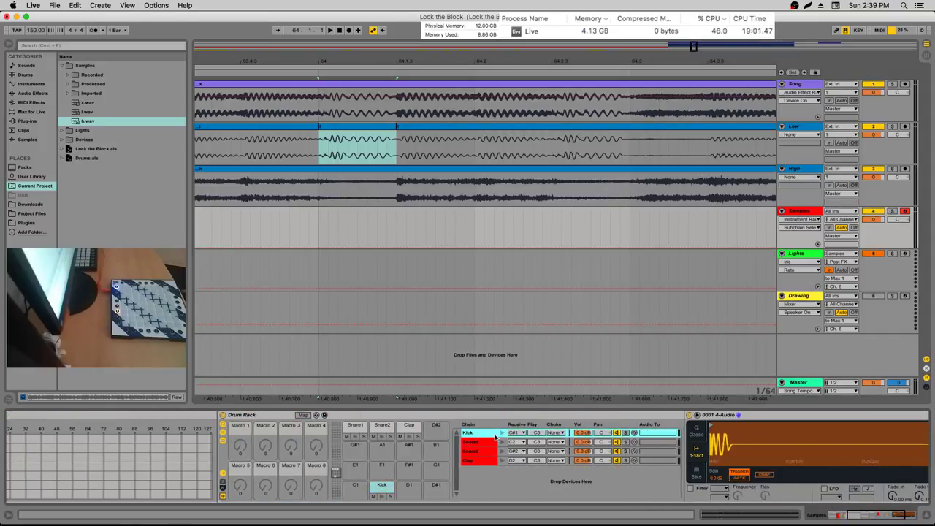
Group the Kick Simpler into an Instrument Rack, duplicate the chain, and load the Low slice
left_click(754, 415)
key("super+c")
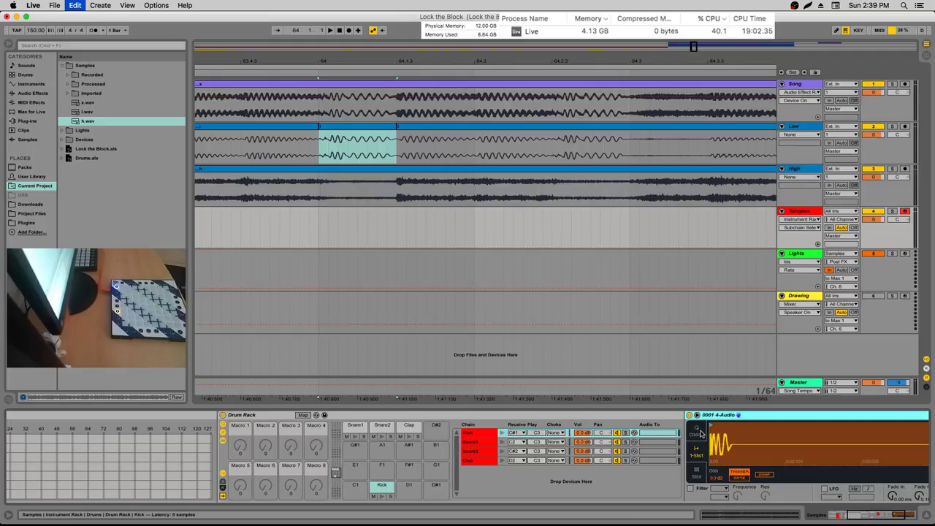
key("super+g")
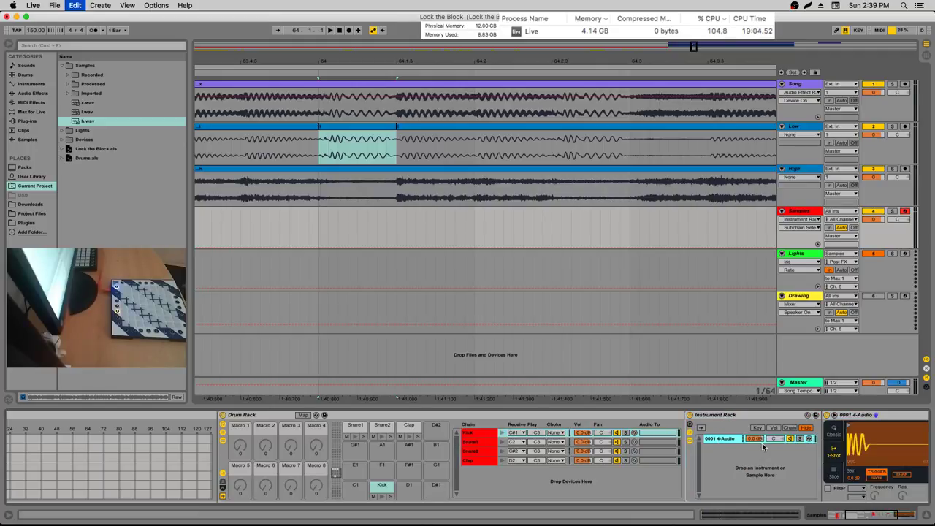
key("super+d")
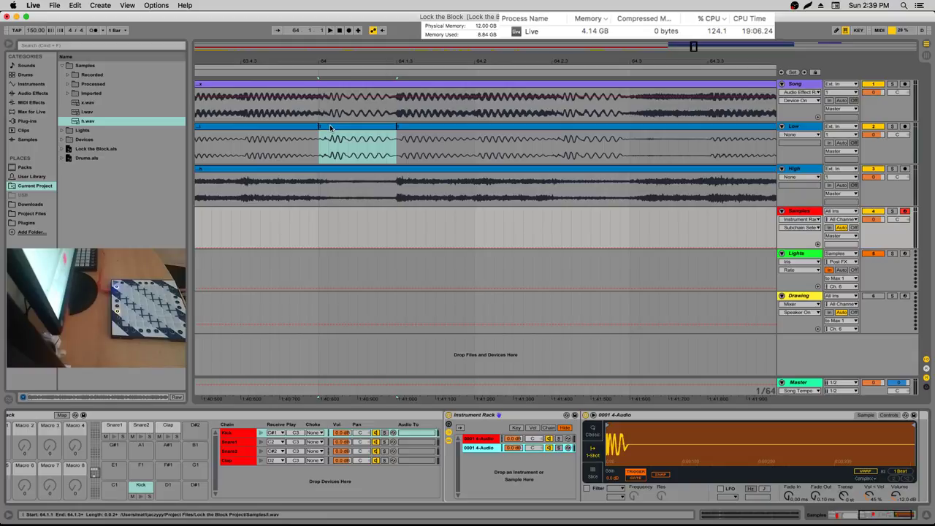
left_click_drag(341, 126, 639, 442)
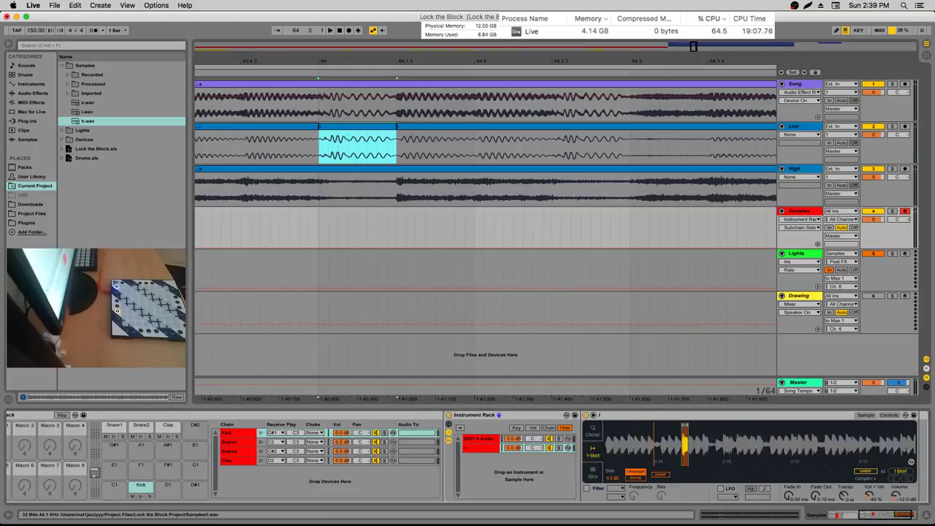
Set the Low slice's Simpler Fade In to 35.0 ms and audition the result
mouse_move(795, 496)
left_mouse_down()
mouse_move(796, 481)
mouse_move(789, 501)
left_mouse_up()
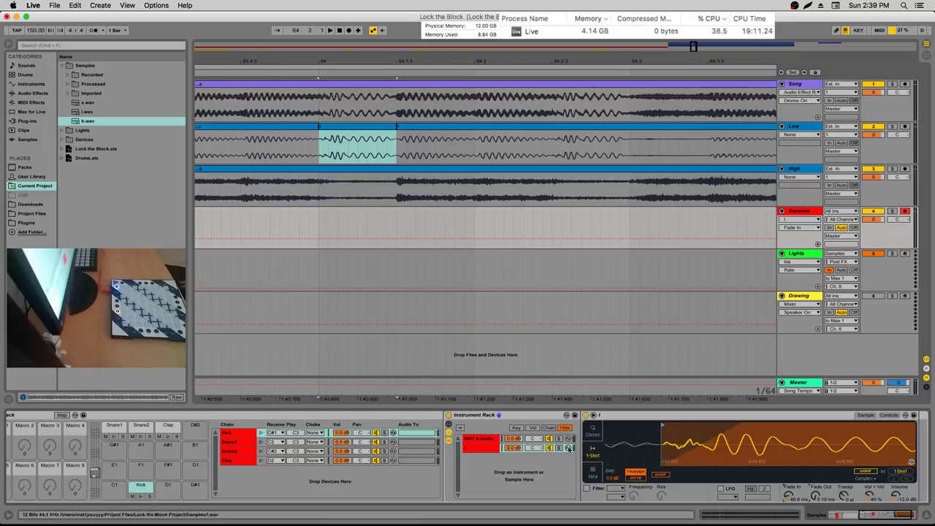
left_click(473, 439)
mouse_move(621, 442)
left_mouse_down()
mouse_move(621, 464)
mouse_move(700, 448)
left_mouse_up()
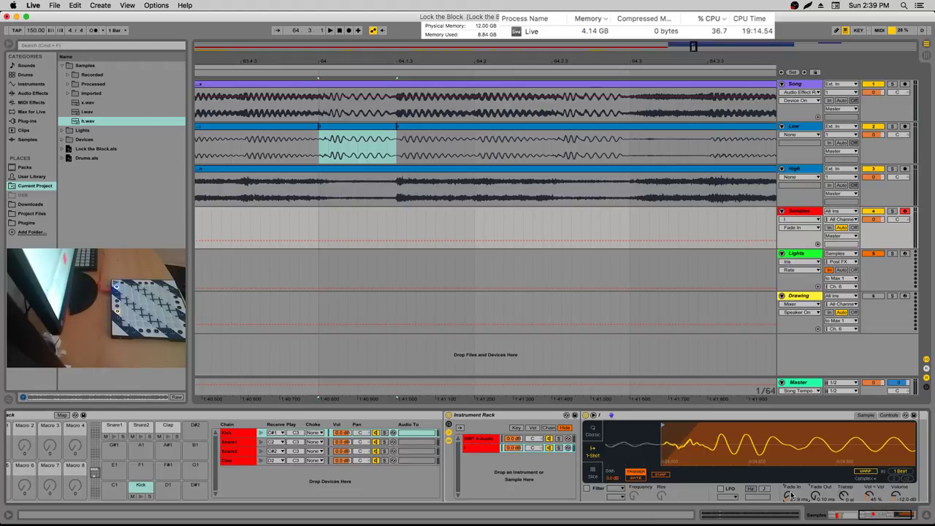
left_click_drag(791, 495, 791, 486)
key("space")
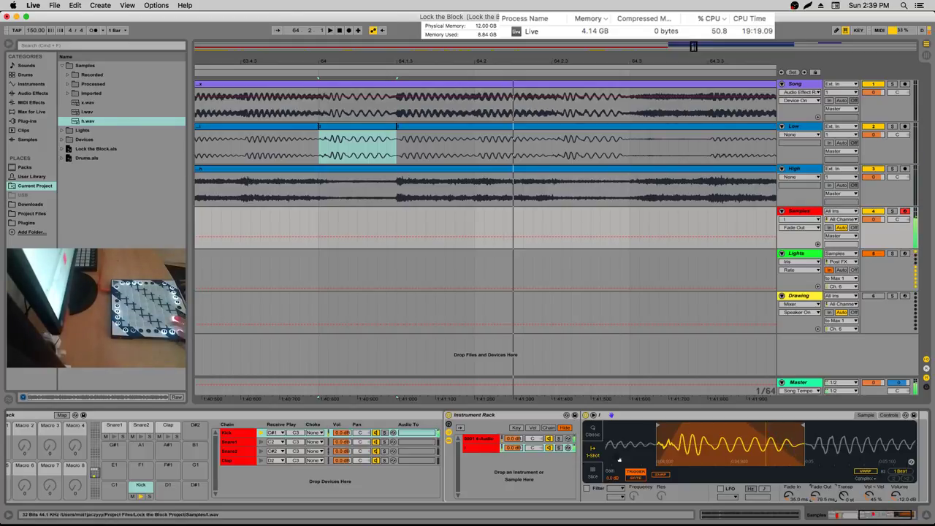
left_click(549, 449)
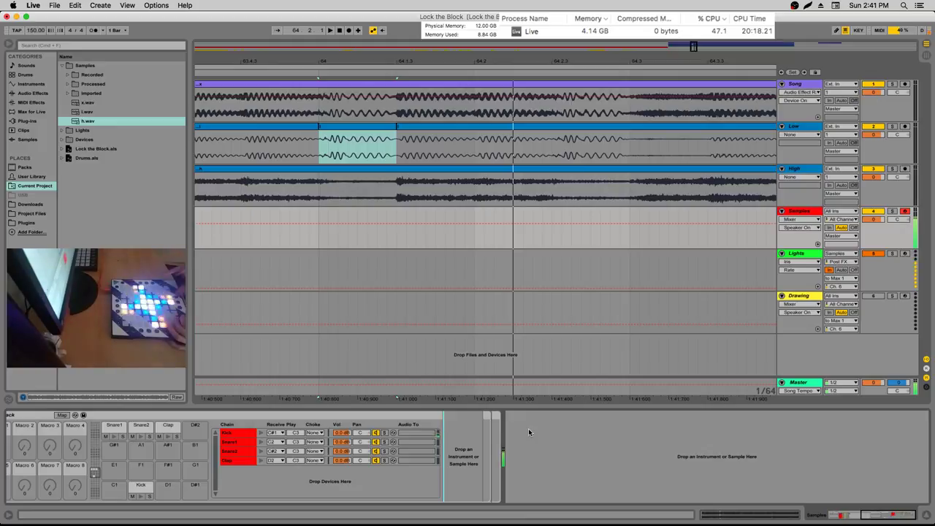
Ungroup the Kick chain's Instrument Rack, then zoom out to bars 60–73
left_click(796, 253)
left_click(793, 211)
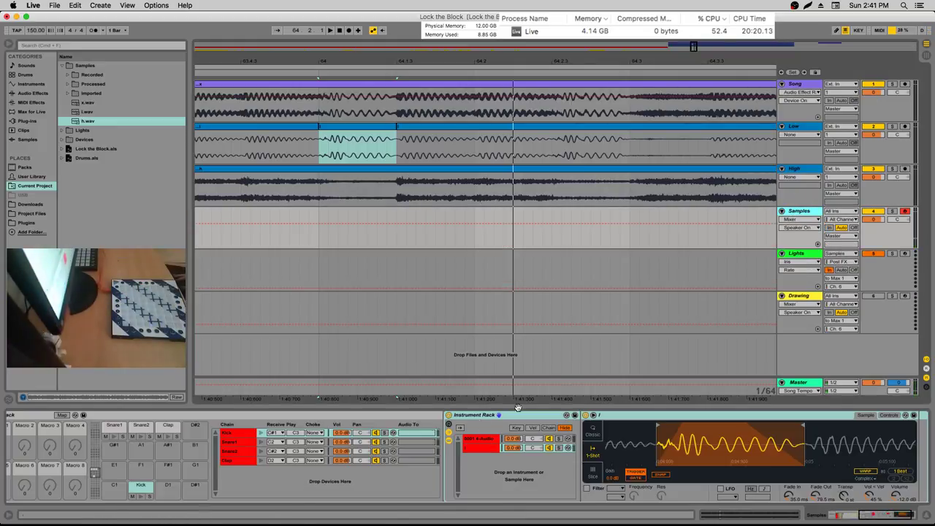
left_click(482, 442)
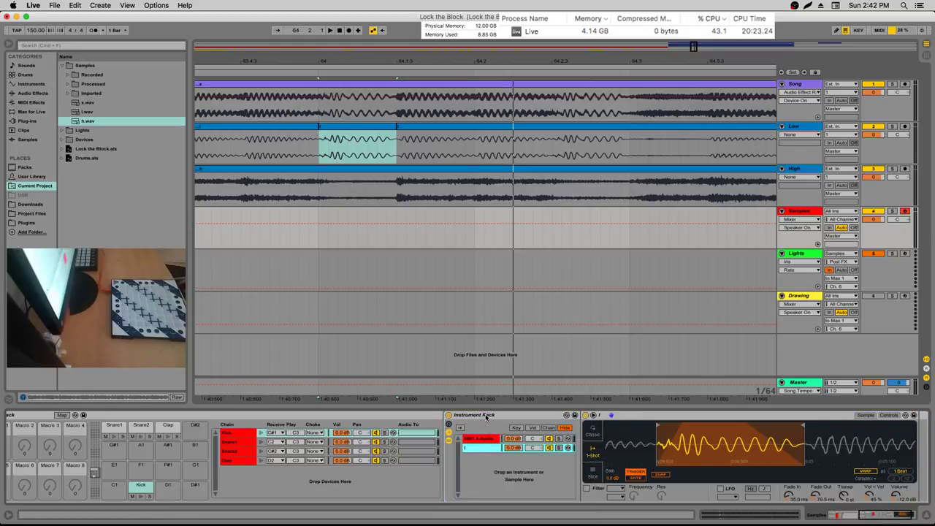
right_click(486, 417)
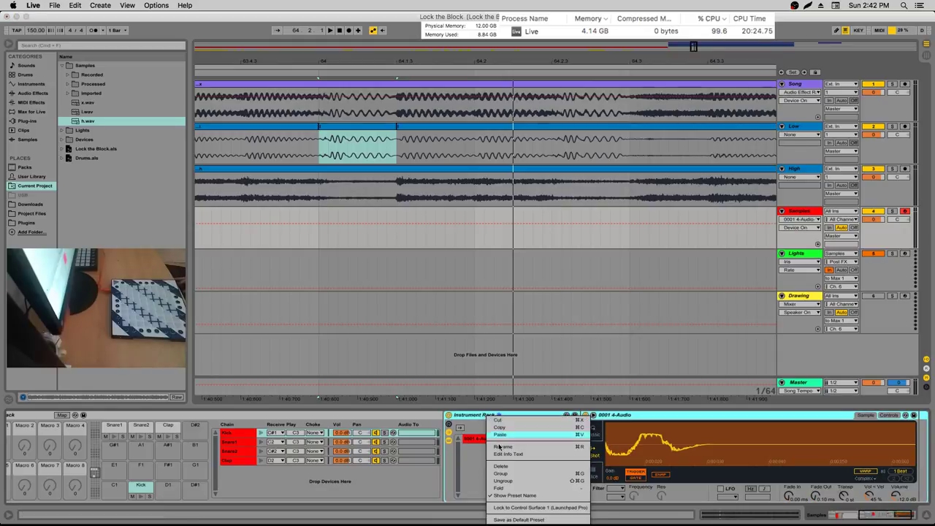
left_click(504, 481)
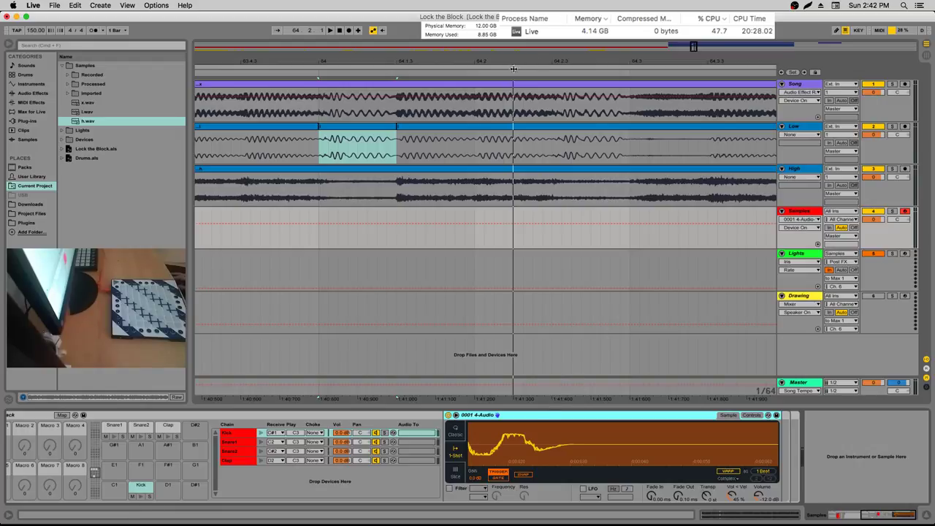
left_click_drag(513, 68, 417, 47)
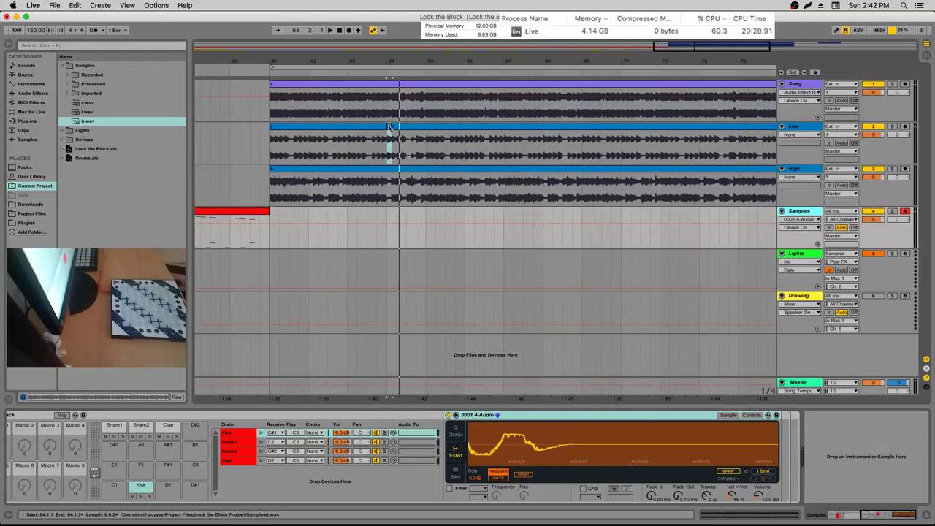
Solo Low and play it from bar 61, following playback toward bar 77
scroll(399, 109, "down", 3)
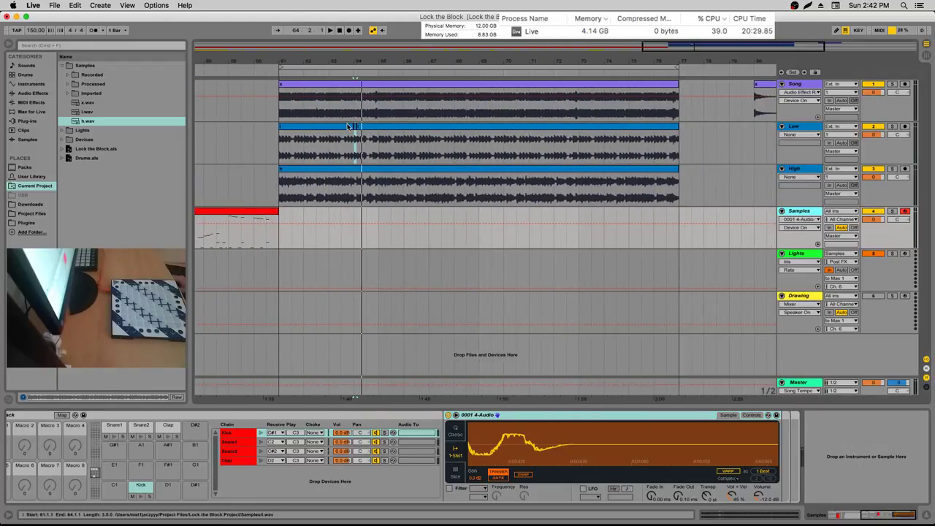
left_click(374, 125, "shift")
left_click(276, 152)
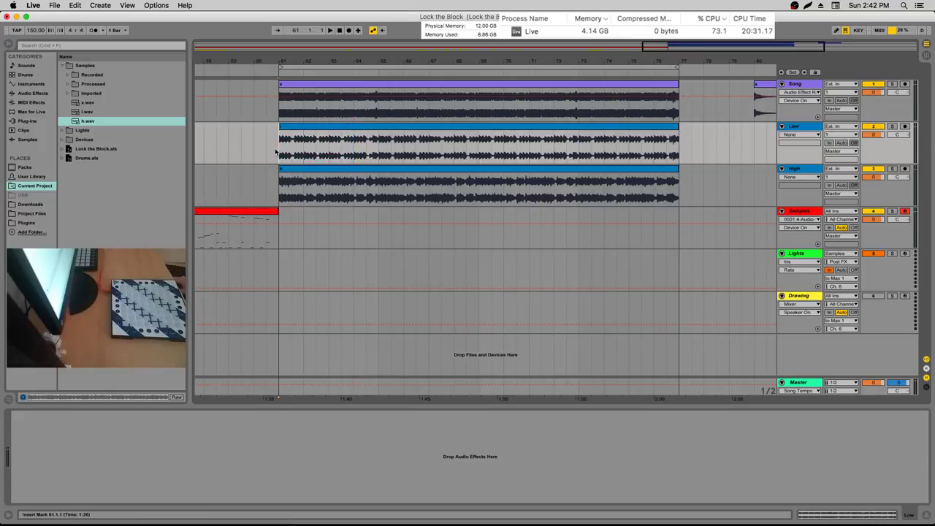
left_click(892, 127)
key("space")
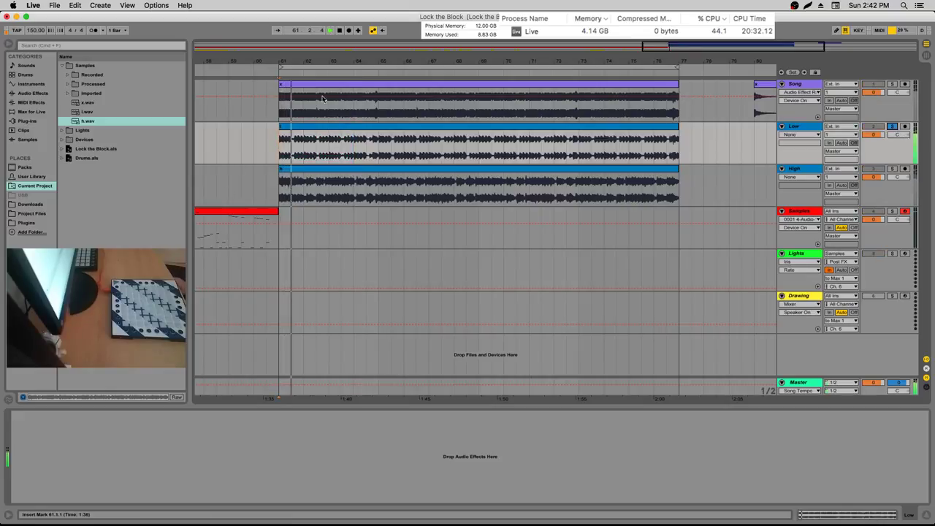
left_click_drag(338, 55, 339, 60)
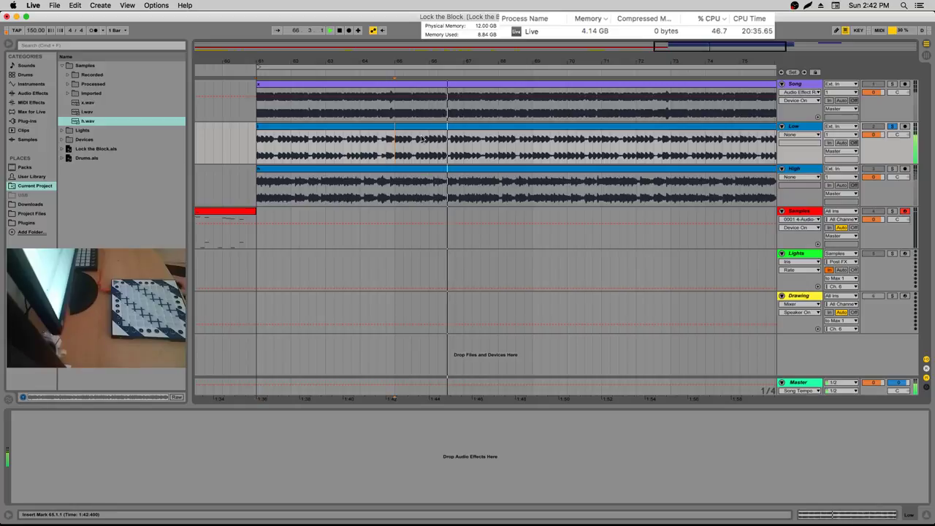
left_click_drag(385, 57, 382, 62)
left_click(557, 69)
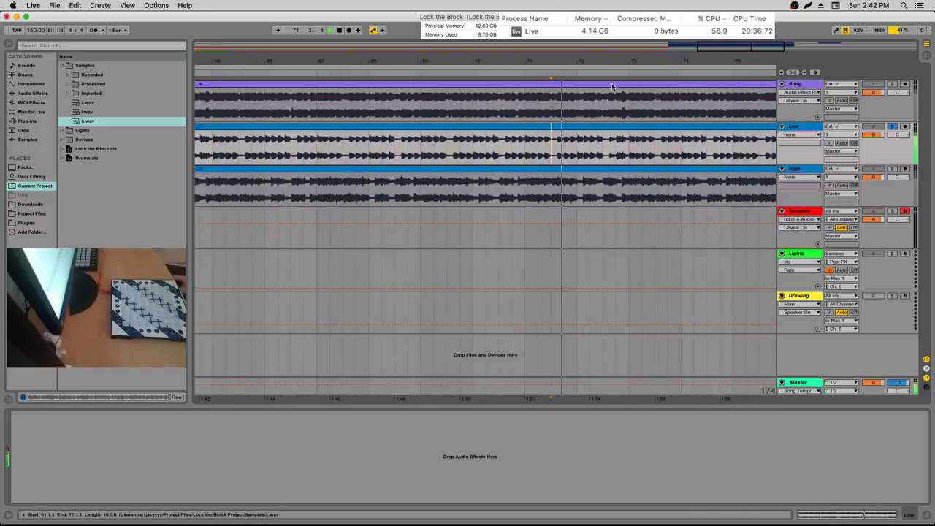
scroll(482, 219, "right", 3)
scroll(482, 219, "right", 2)
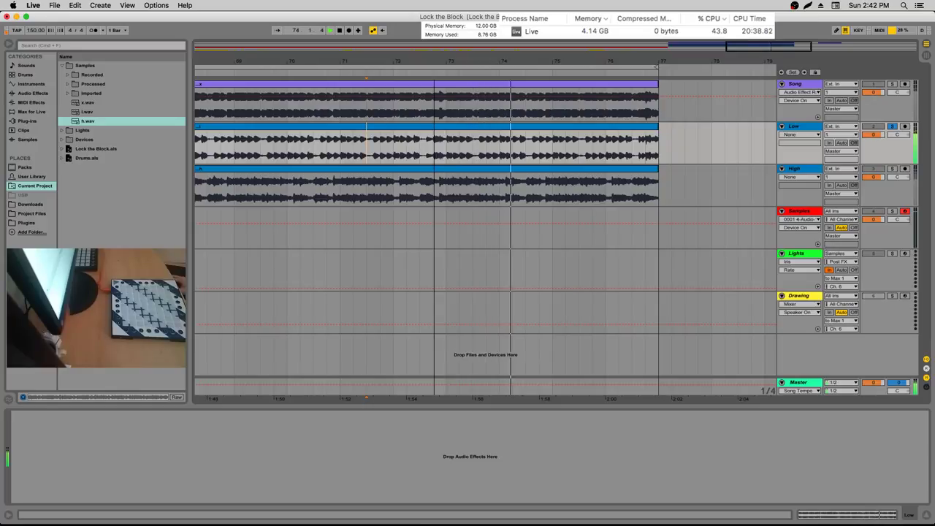
scroll(483, 219, "right", 3)
scroll(482, 219, "right", 3)
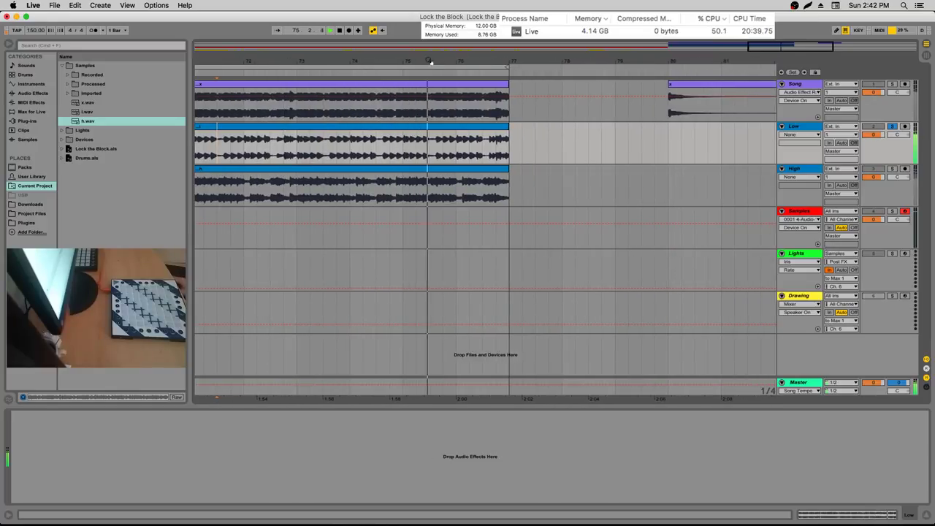
scroll(482, 219, "right", 1)
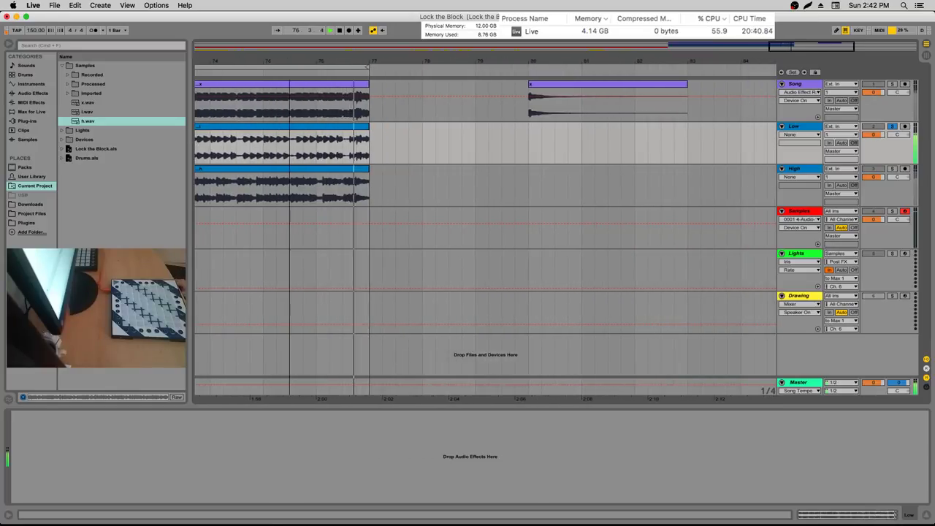
scroll(482, 220, "down", 5)
scroll(369, 148, "up", 1)
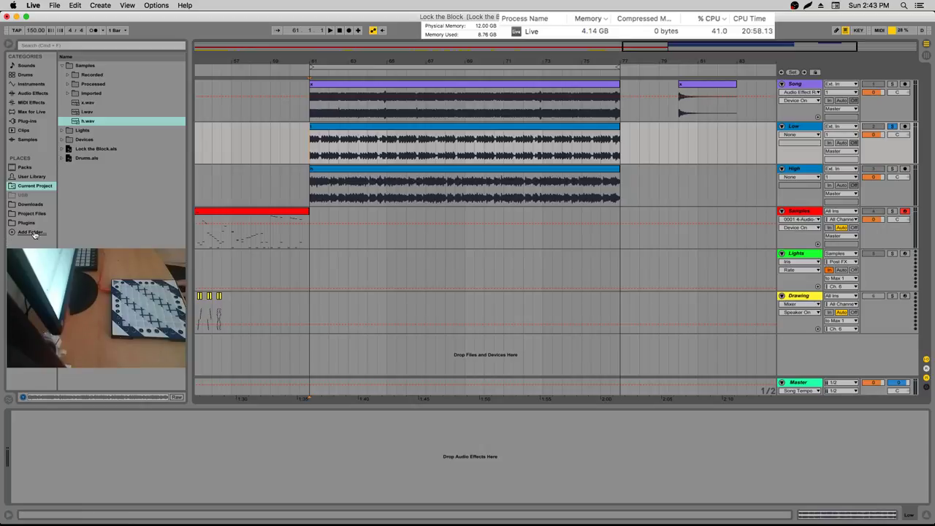
Replay bars 61–77, comparing High and Low solos, zoomed on bars 61–69
left_click_drag(320, 63, 261, 72)
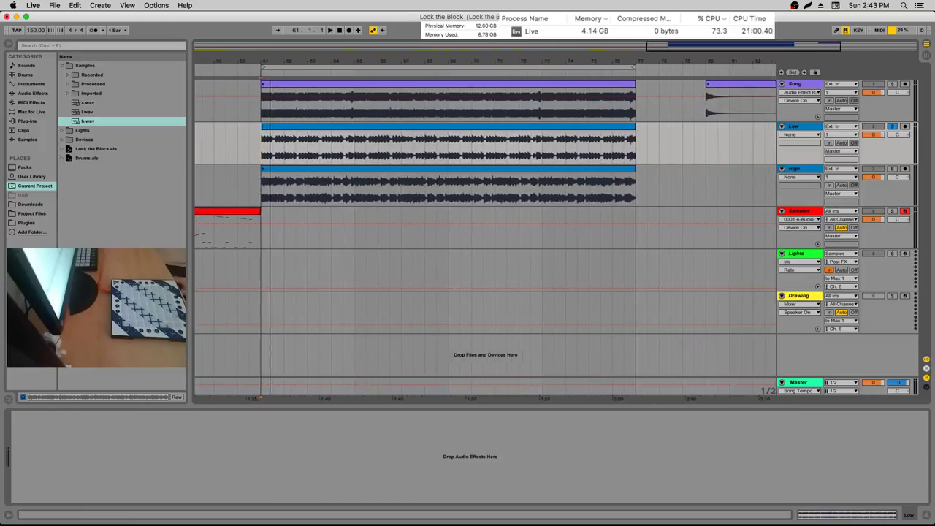
key("space")
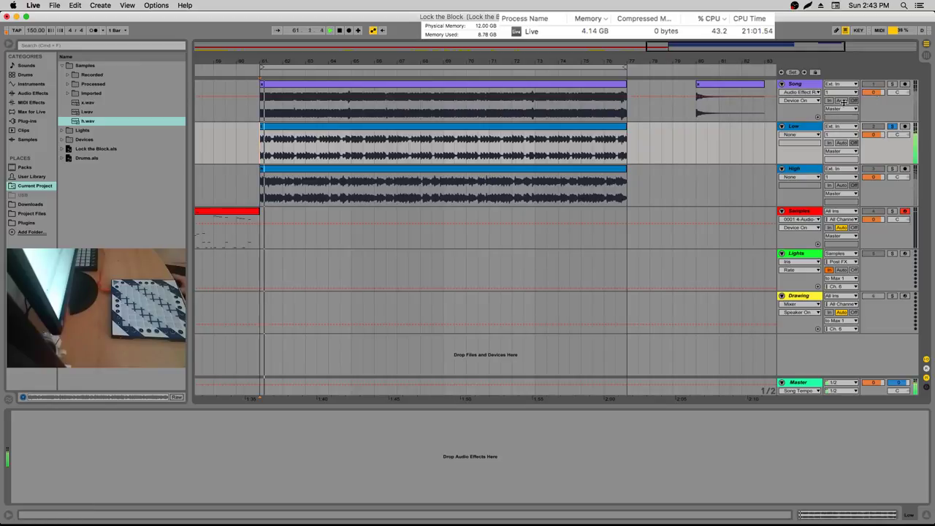
left_click(893, 168)
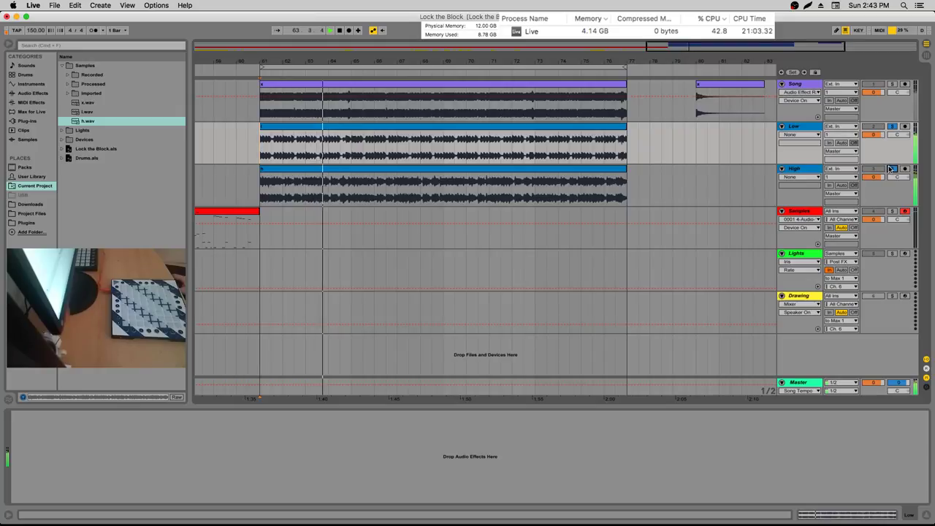
left_click(893, 127)
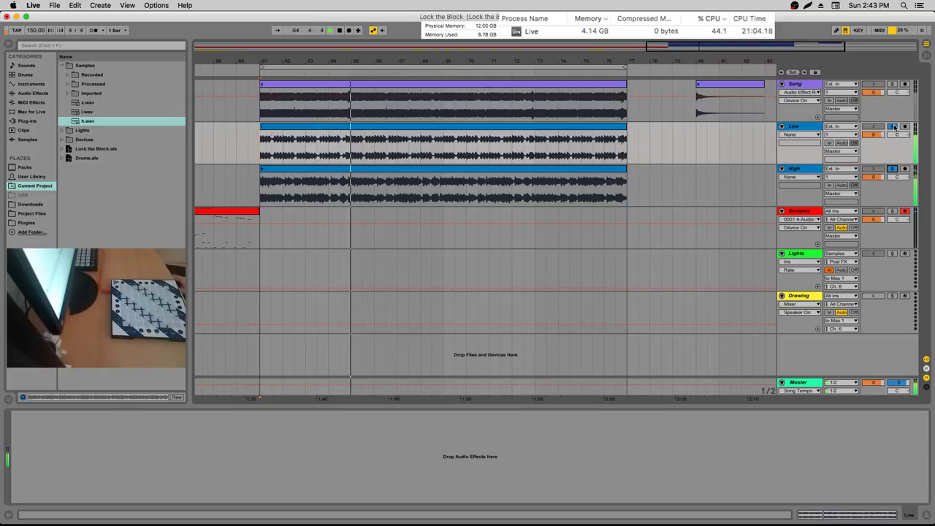
key("space")
left_click_drag(283, 56, 218, 144)
key("space")
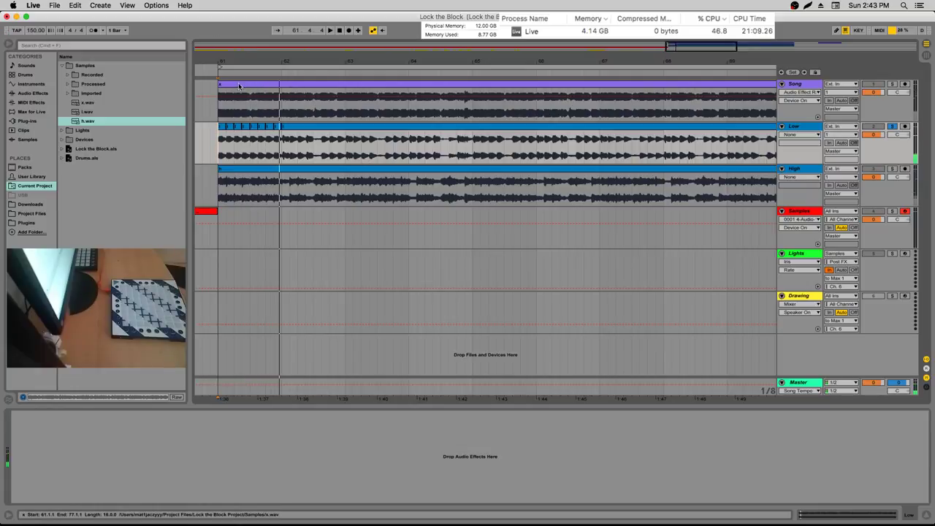
Undo the earlier slice edits on the Low clip, zoomed in on bar 61
key("super+d")
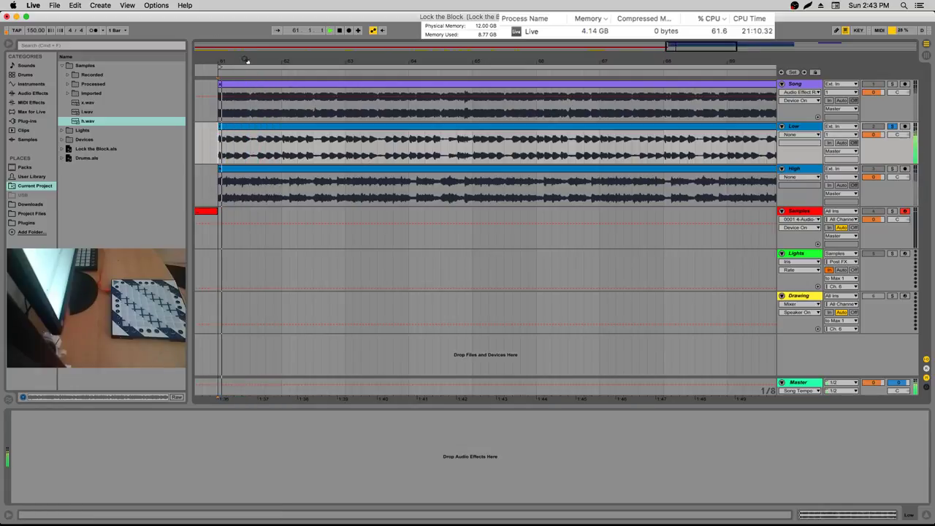
left_click_drag(248, 61, 324, 59)
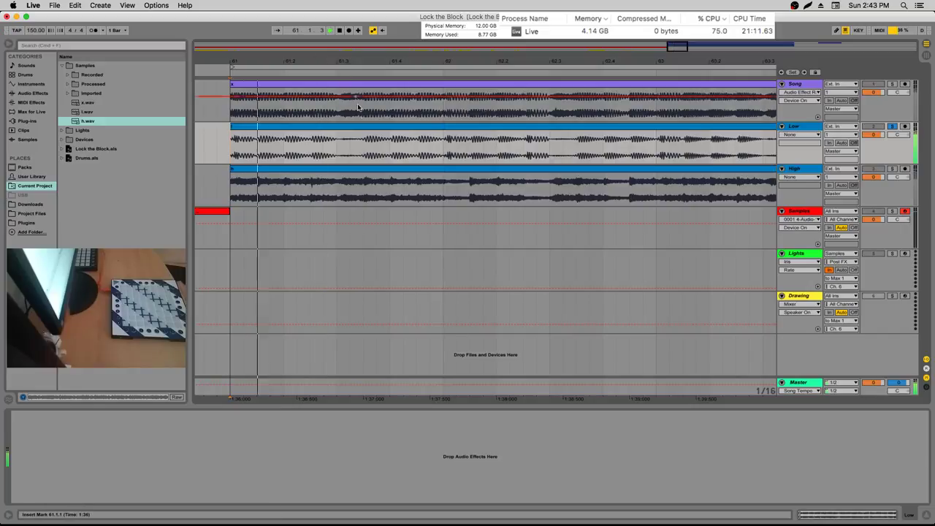
left_click_drag(391, 145, 409, 145)
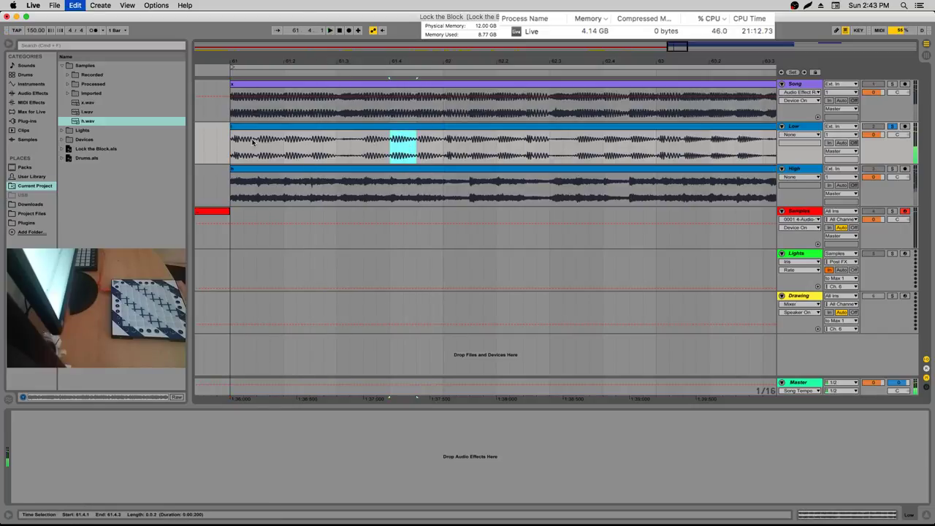
left_click_drag(252, 142, 232, 144)
key("super+d")
key("super+d")
key("super+d")
key("super+d")
key("super+d")
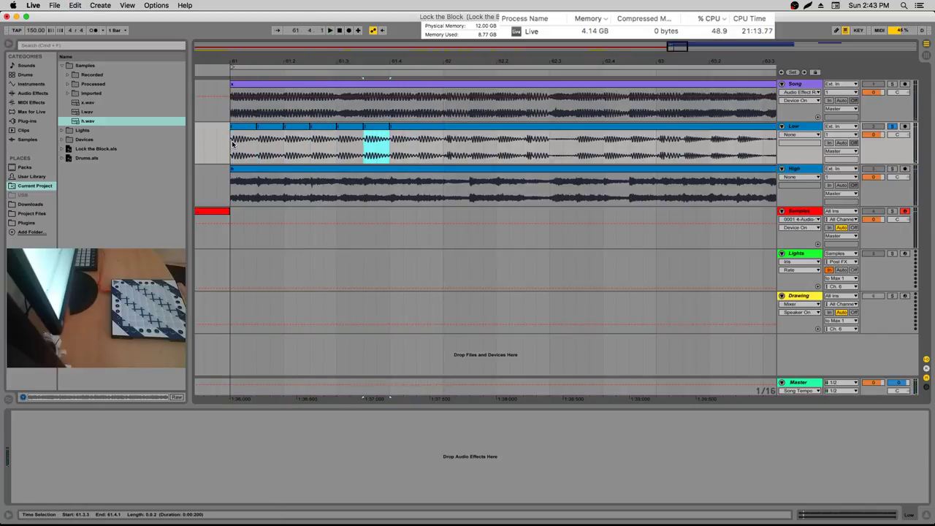
key("super+z")
key("super+z")
key("super+z")
key("super+z")
key("super+z")
key("super+z")
key("space")
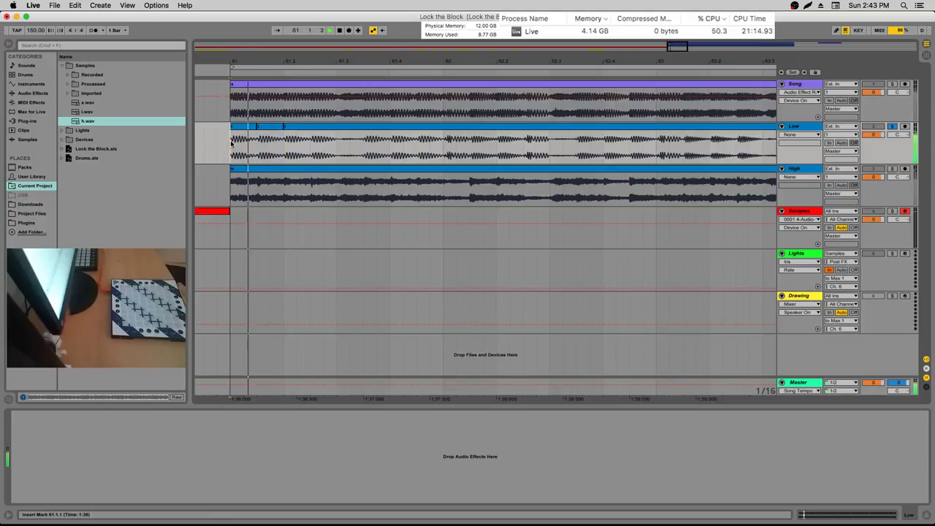
key("space")
Select the first slice, 61.1.1 to 61.1.3, and turn on its fades
left_click_drag(231, 144, 256, 142)
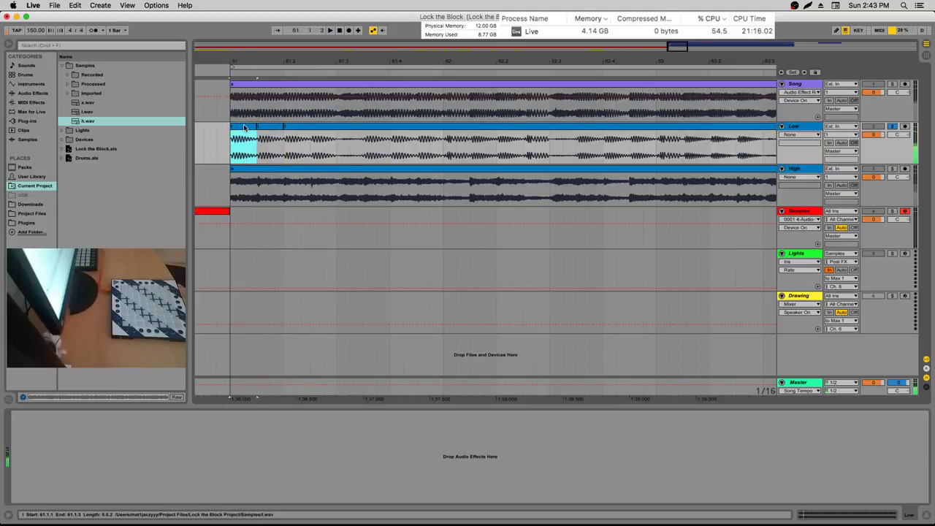
right_click(244, 128)
left_click(277, 243)
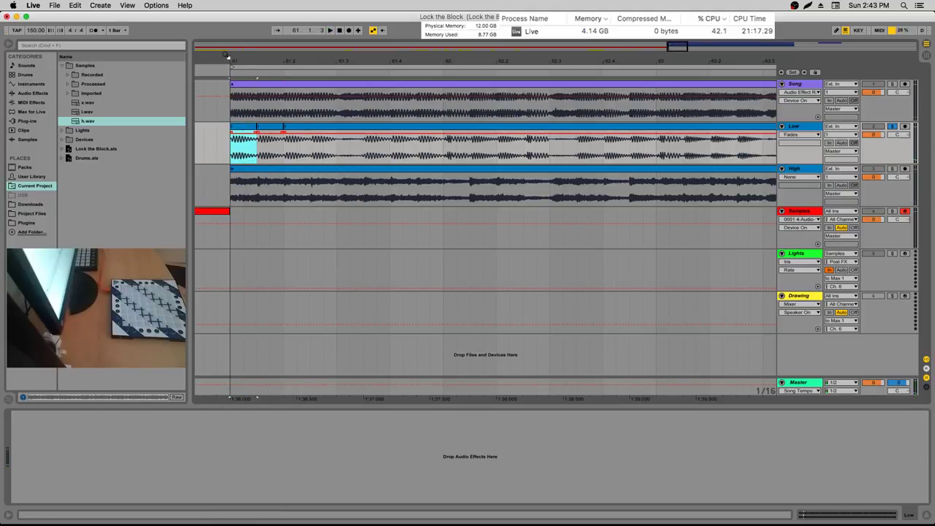
left_click_drag(226, 56, 235, 128)
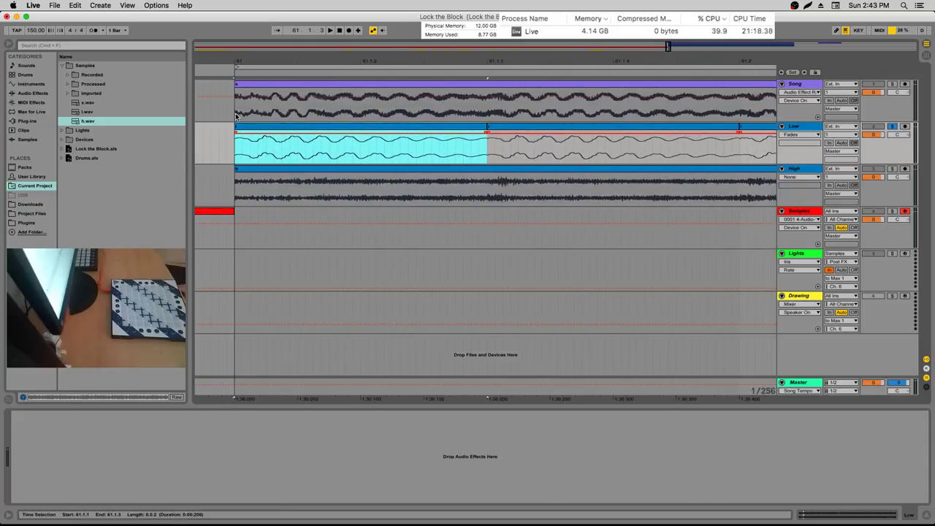
left_click(238, 135)
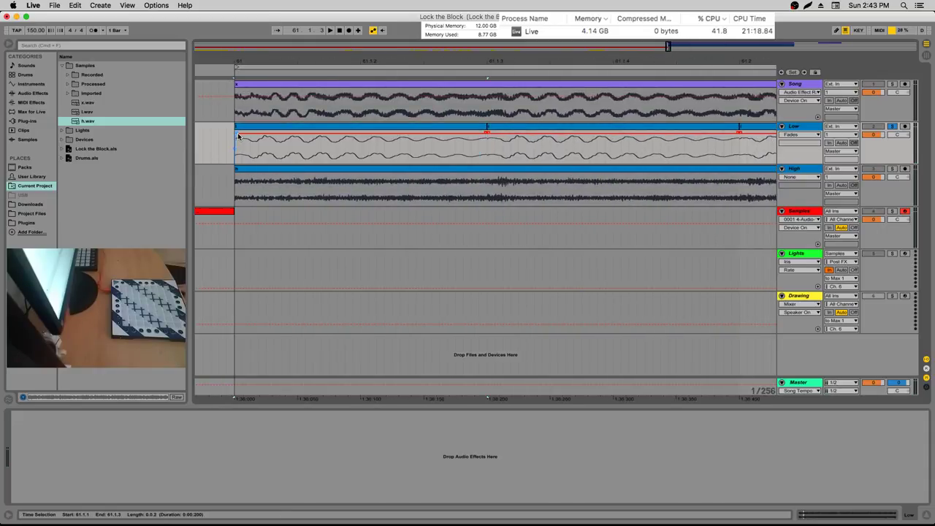
Duplicate the first faded slice twice along the Low clip and play from its start
left_click(486, 134, "shift")
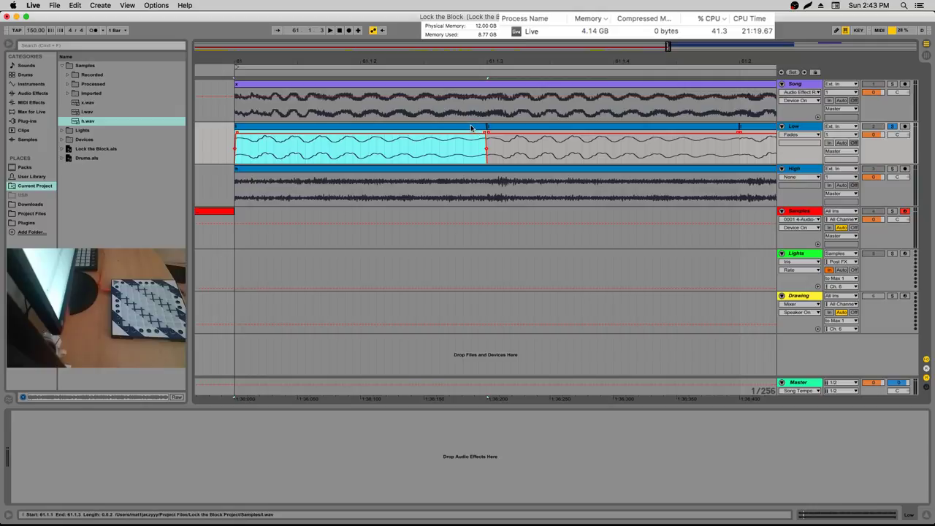
left_click_drag(476, 65, 315, 65)
key("super+d")
key("super+d")
key("super+d")
key("super+d")
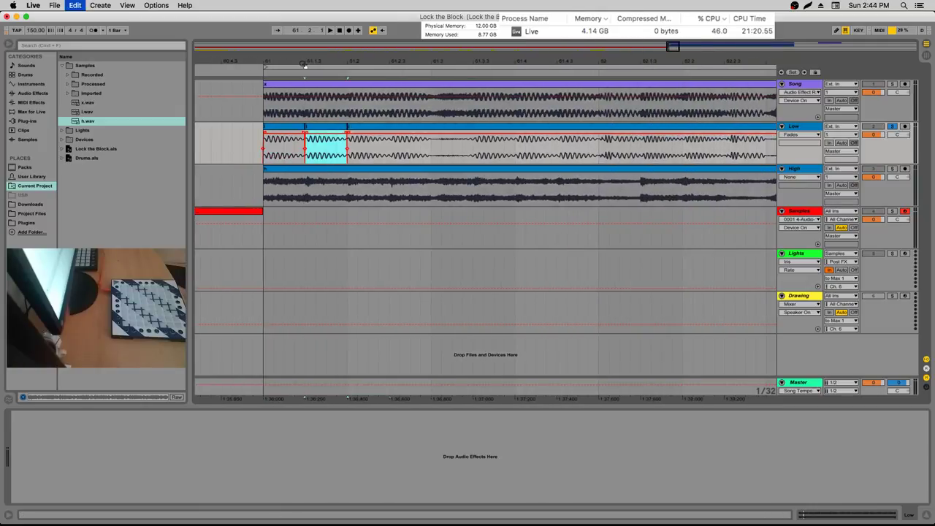
key("super+d")
key("super+d")
key("super+d")
left_click(268, 127)
key("space")
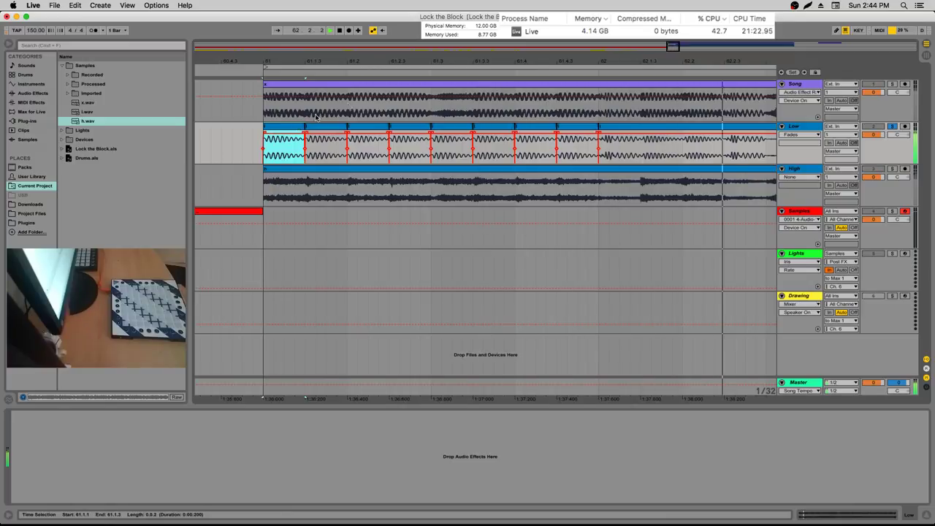
Replay the new slices from the Low clip's start and zoom out over the sliced section
key("plus")
key("plus")
key("plus")
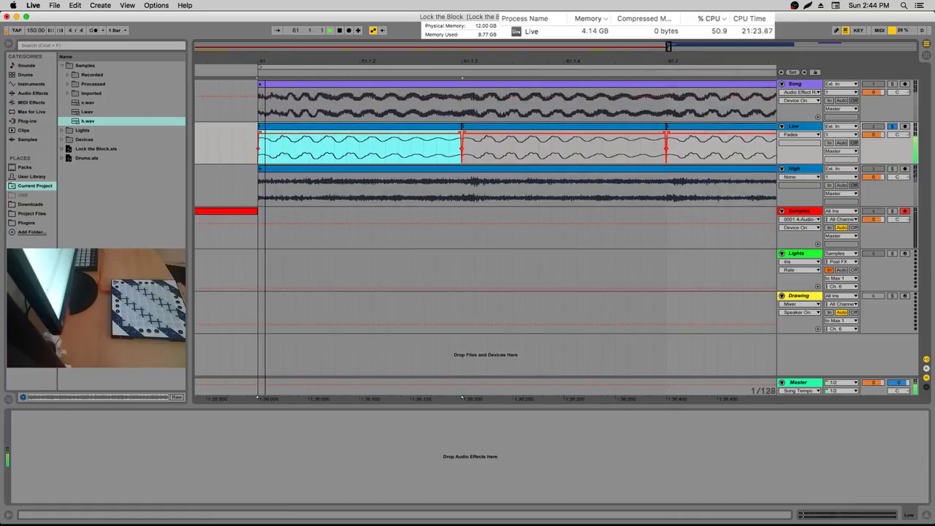
left_click(501, 136)
key("space")
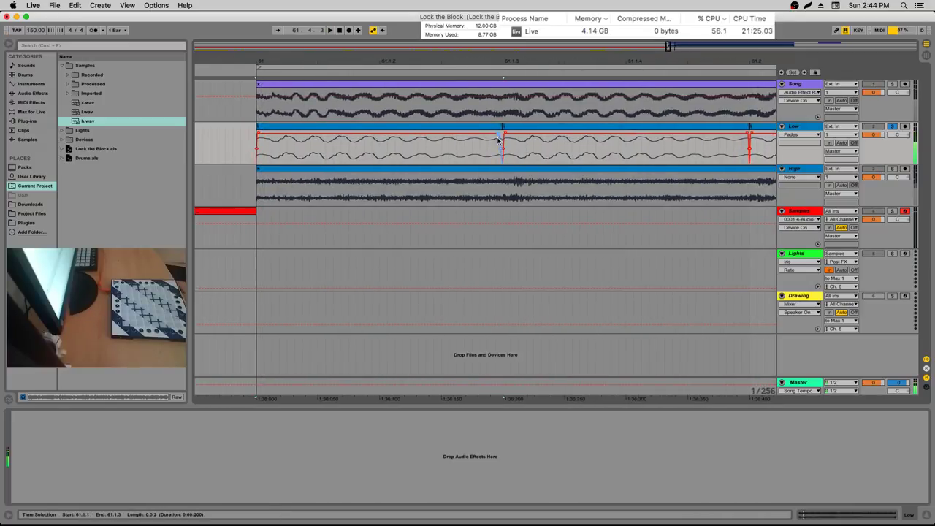
left_click(501, 137)
left_click(257, 133)
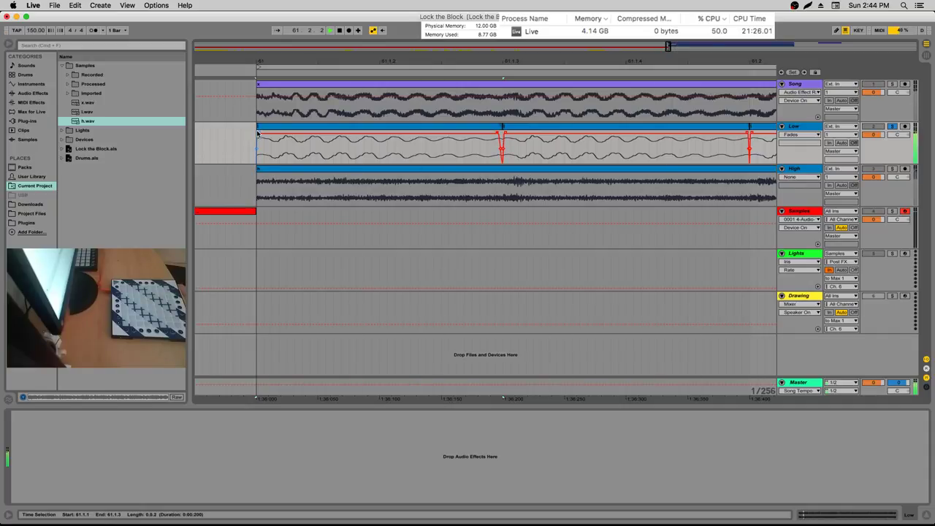
key("space")
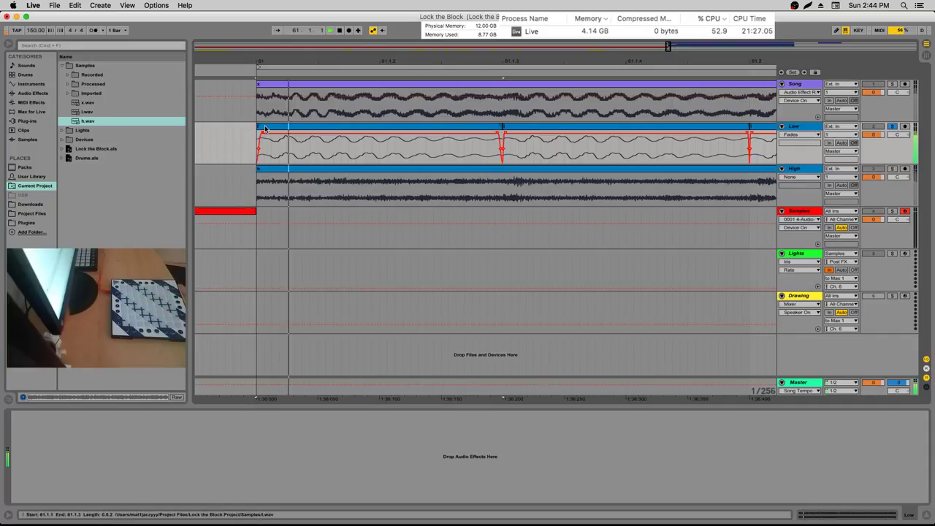
left_click(265, 129)
left_click_drag(369, 70, 373, 61)
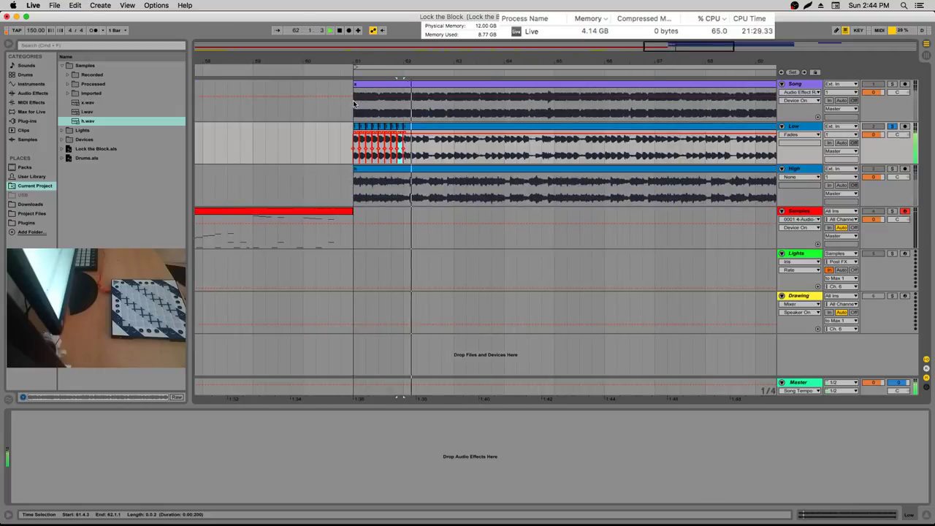
Play the Low clip's faded slices from 60.4.1, restarting there to hear them again
left_click(395, 64)
mouse_move(395, 64)
left_mouse_down()
mouse_move(394, 77)
mouse_move(358, 60)
left_mouse_up()
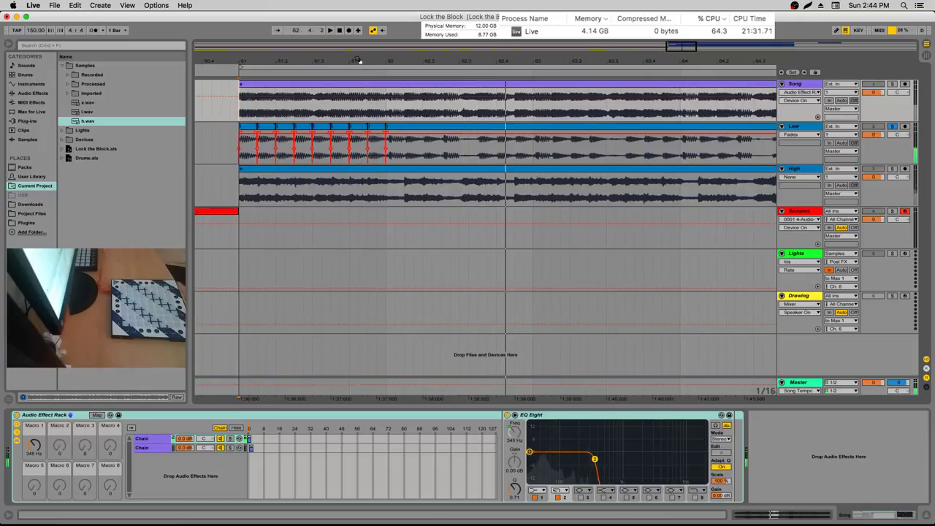
key("space")
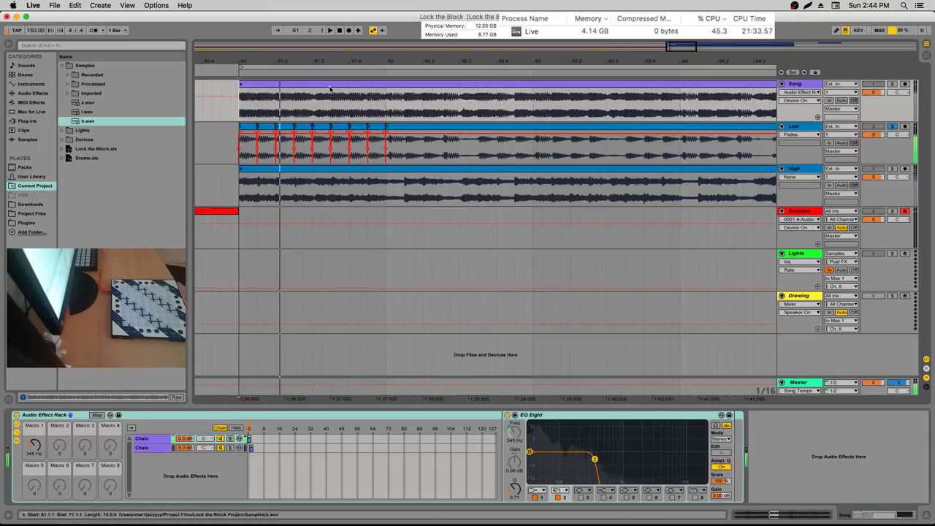
left_click(222, 122)
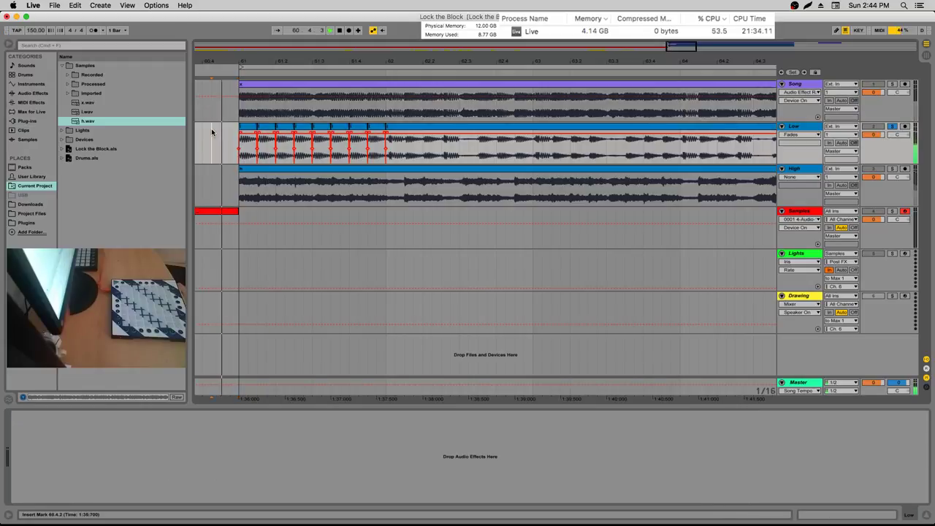
left_click(266, 96)
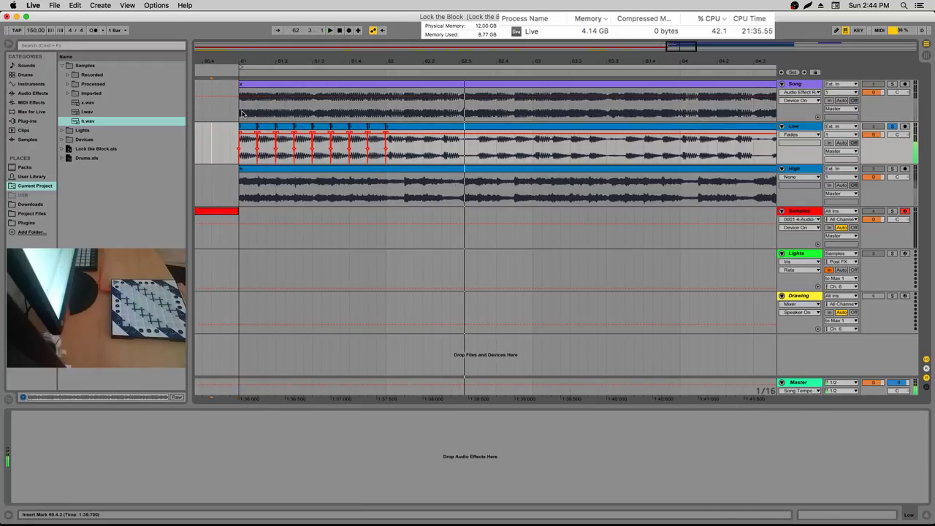
key("space")
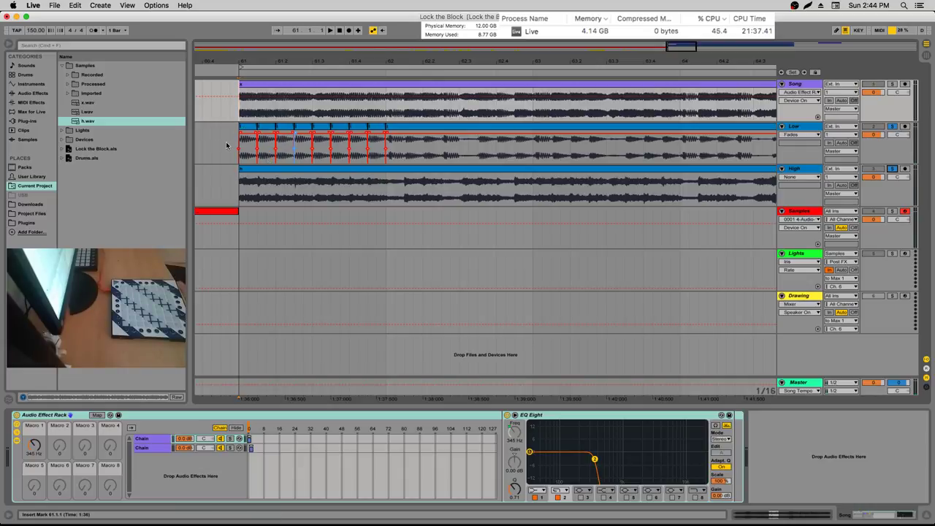
left_click(204, 146)
key("space")
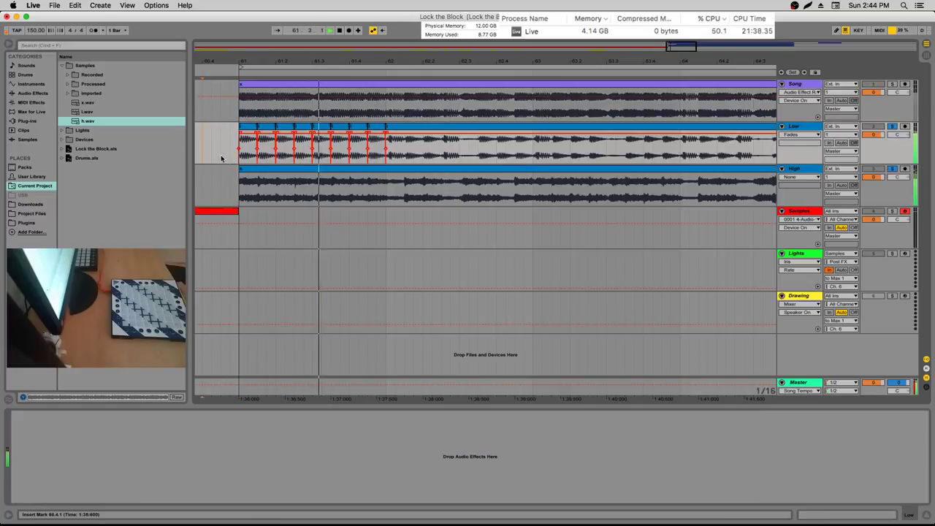
left_click(202, 151)
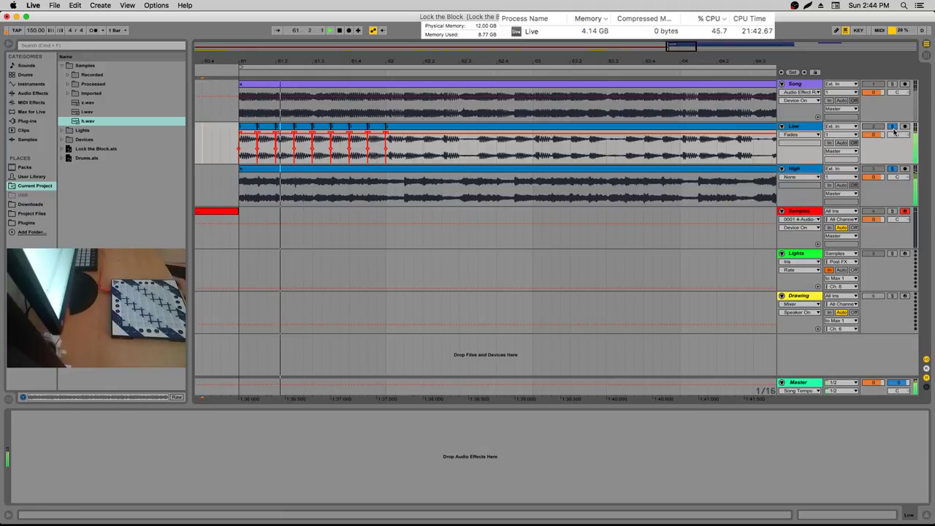
Solo the Low stem and audition slices from 61.1.1, jumping to 62.2.1 and 62.4.1
left_click(892, 168)
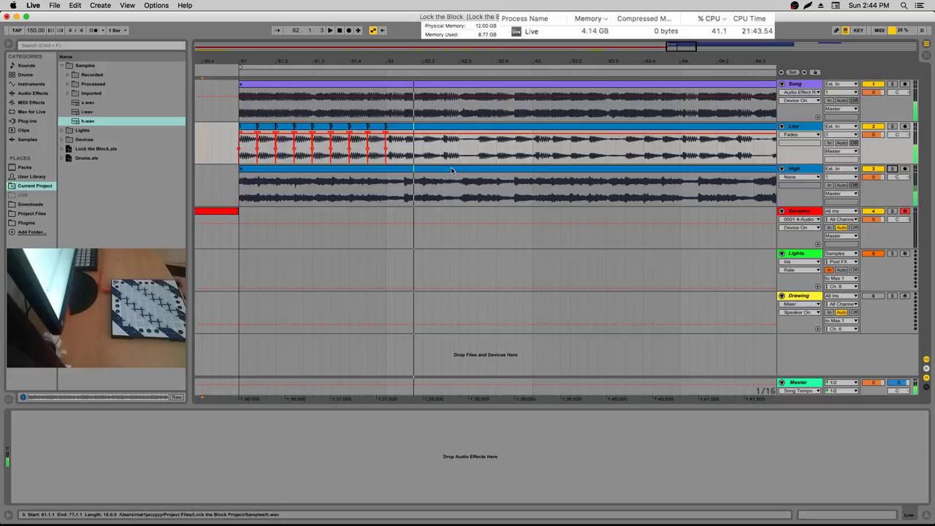
left_click(892, 168)
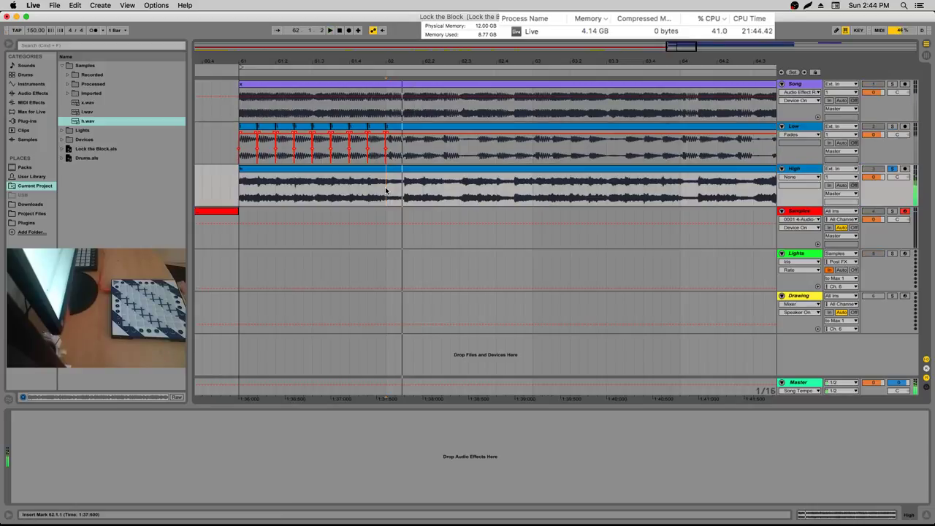
left_click(894, 125)
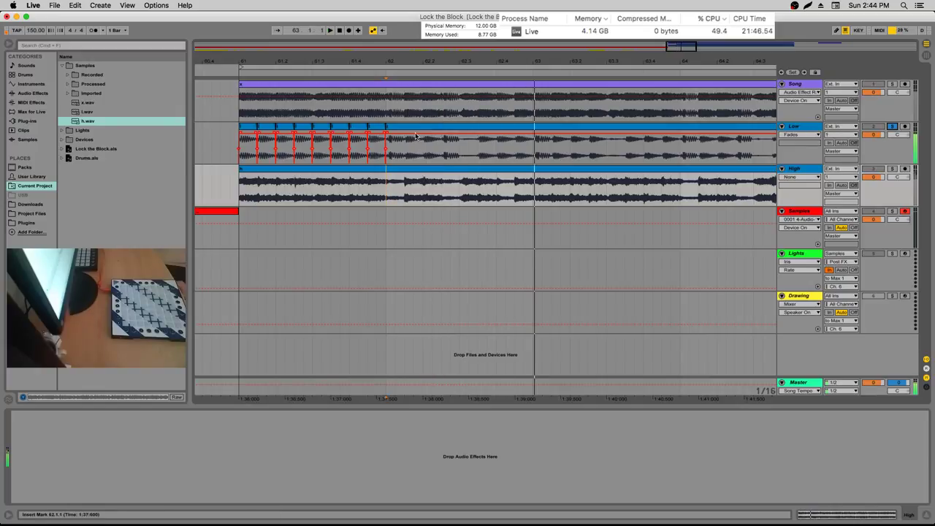
left_click(244, 149)
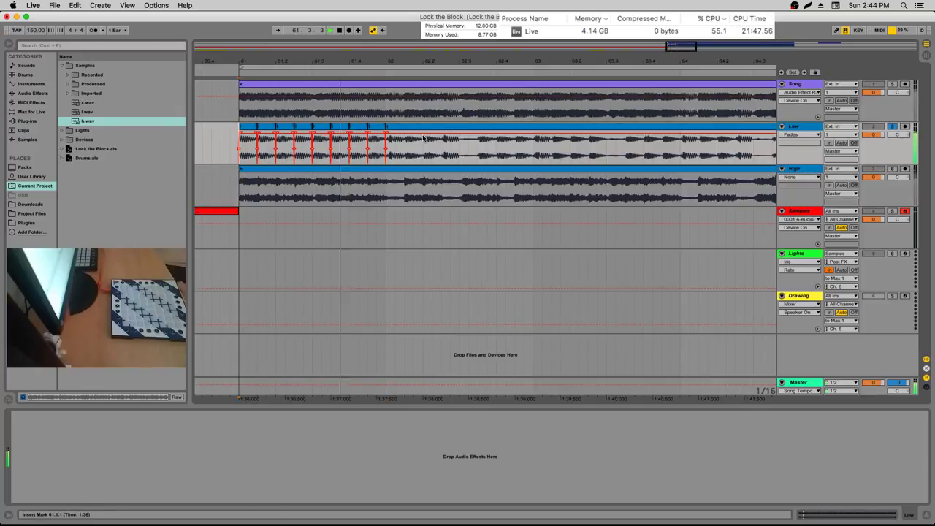
left_click(423, 149)
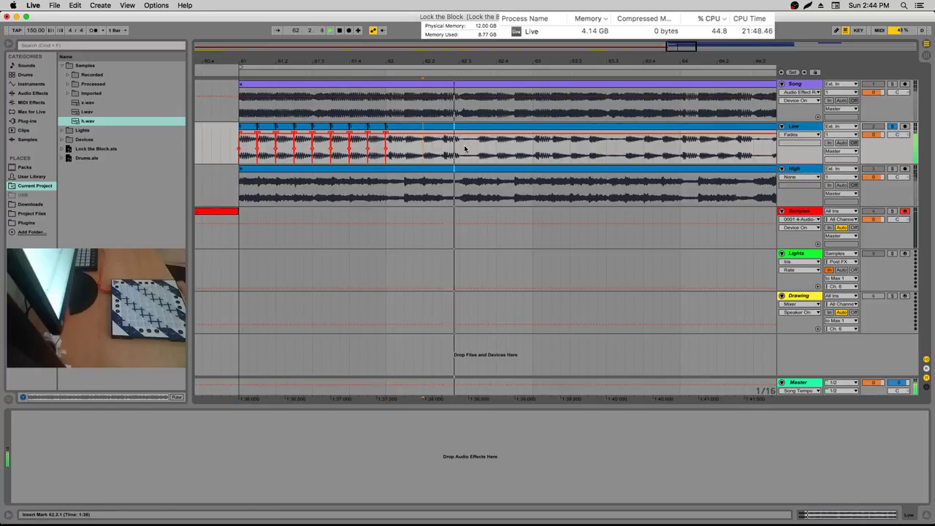
left_click(501, 149)
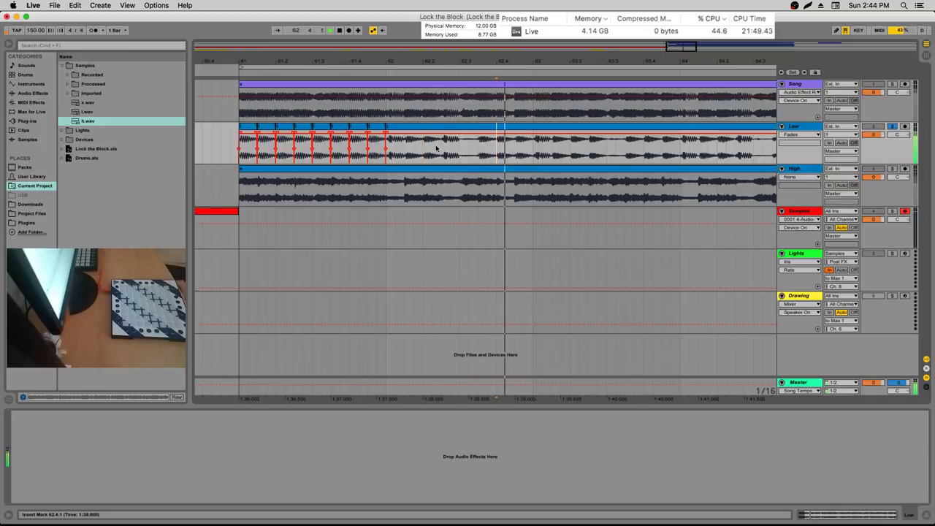
Split sixteenth-note slices out of the Low clip starting at 62.1.1 across bar 62
key("shift+Right")
key("shift+Right")
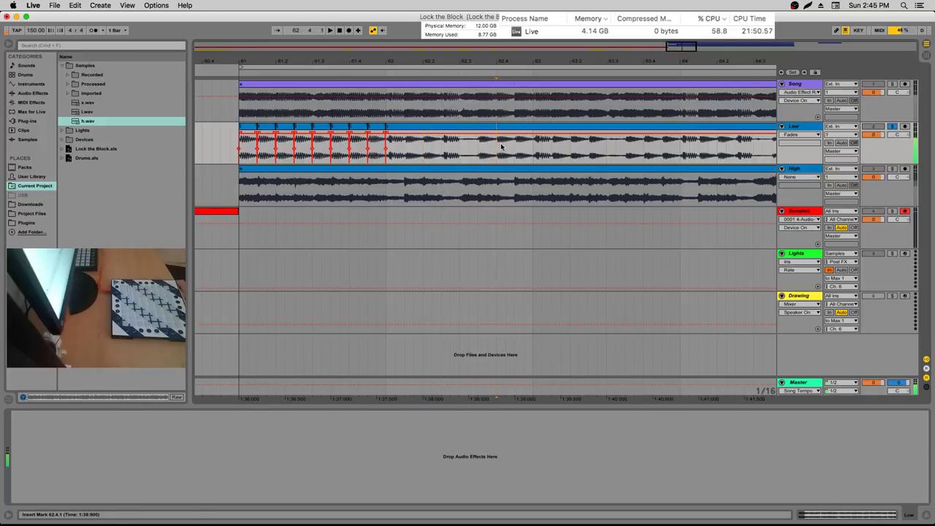
key("super+c")
left_click(440, 144)
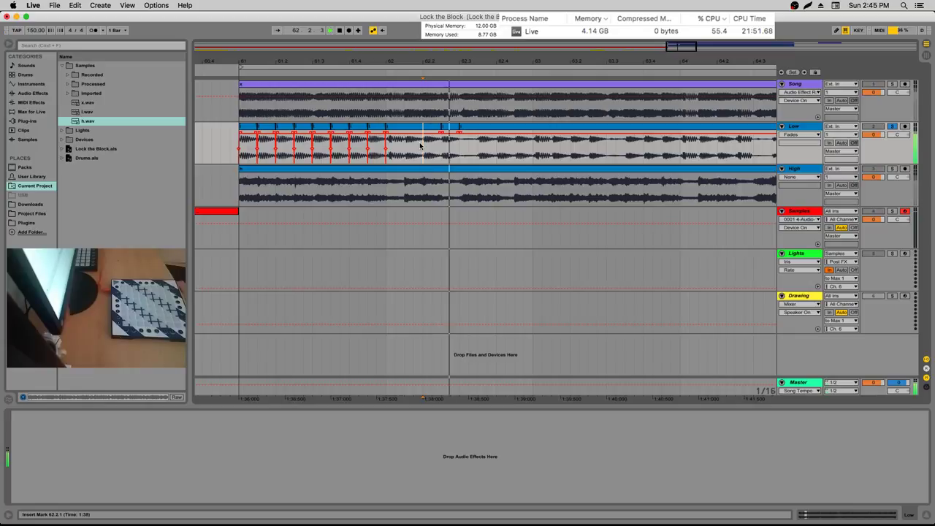
key("super+z")
left_click_drag(496, 146, 515, 146)
key("super+z")
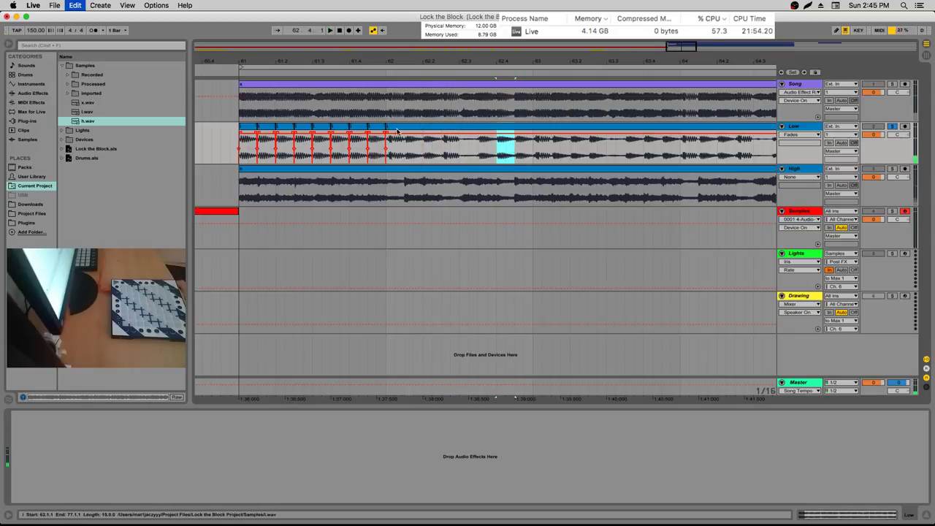
left_click_drag(387, 150, 402, 150)
key("super+e")
key("super+d")
key("super+d")
key("super+d")
key("super+d")
key("super+d")
key("super+d")
key("super+d")
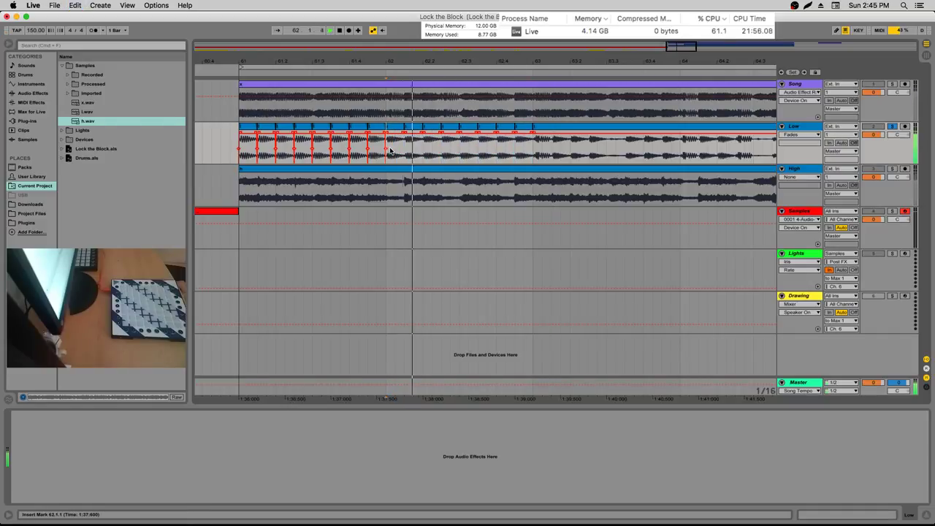
Inspect a slice boundary up close, then split off the next sixteenth slice
left_click_drag(388, 58, 371, 67)
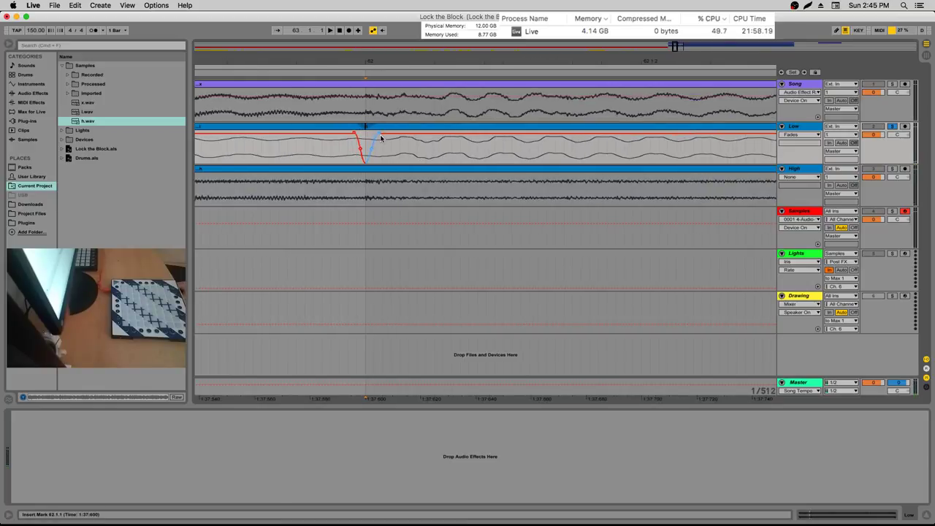
left_click_drag(405, 65, 404, 48)
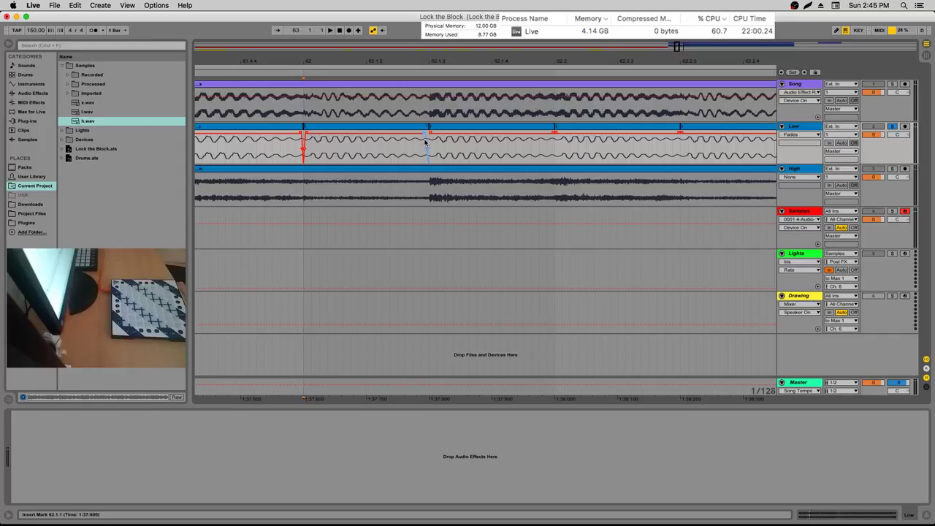
left_click_drag(422, 67, 424, 57)
key("super+e")
key("super+e")
key("super+e")
key("super+e")
key("super+e")
key("super+e")
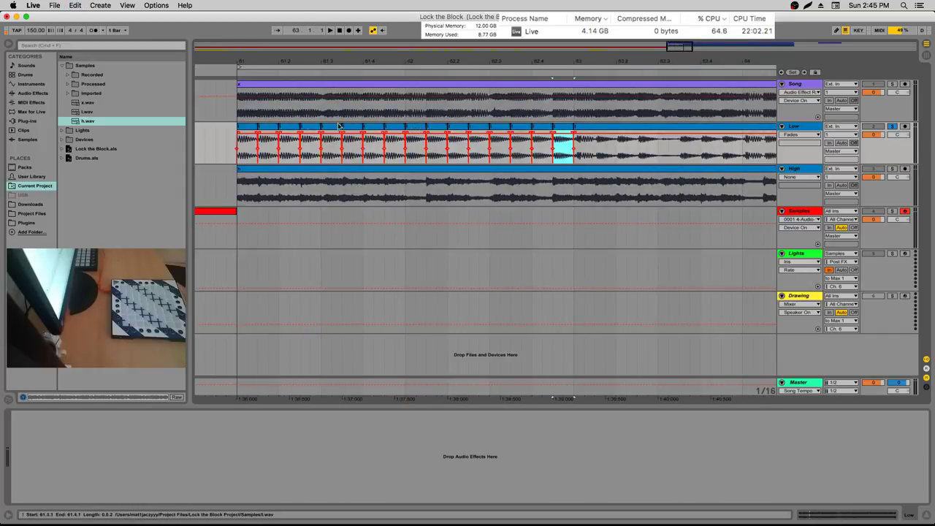
Play back the sliced section from near bar 61 with the Low stem soloed
left_click(206, 137)
key("space")
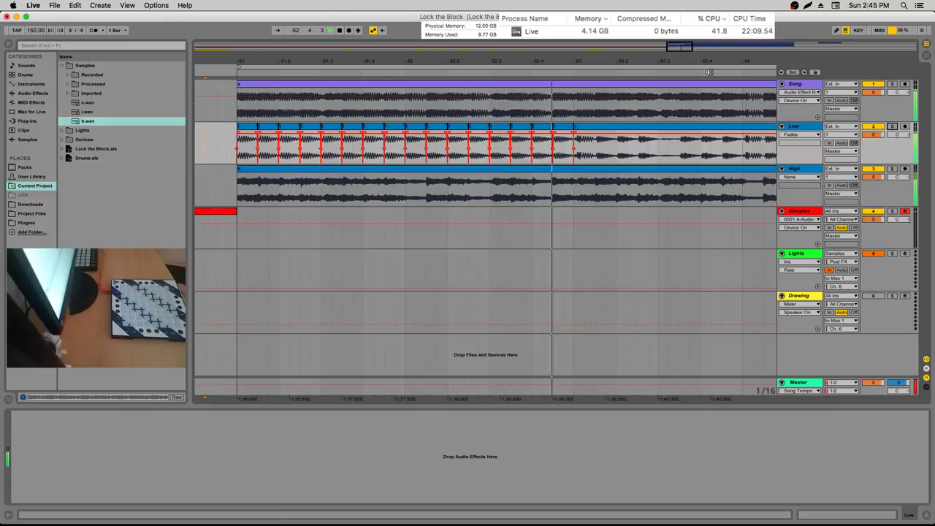
left_click_drag(708, 72, 587, 67)
key("space")
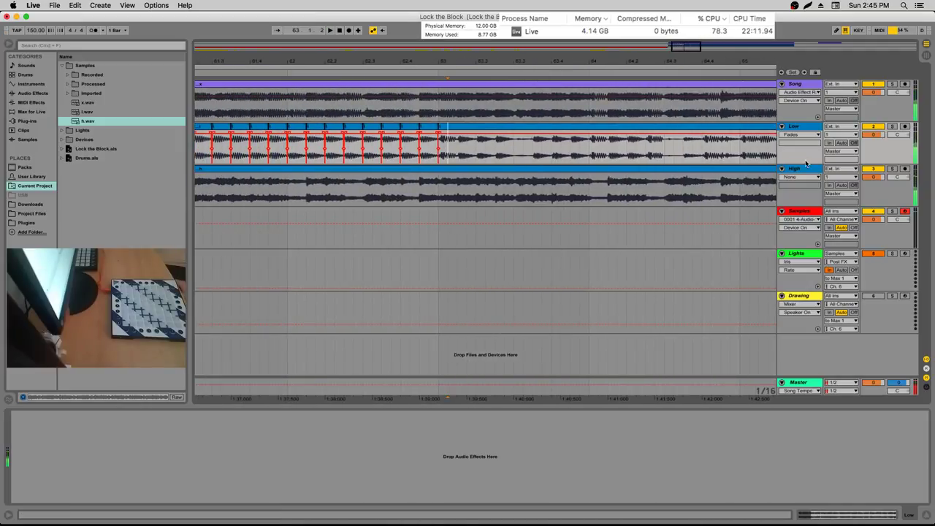
left_click(893, 127)
mouse_move(517, 68)
left_mouse_down()
mouse_move(532, 64)
mouse_move(511, 65)
left_mouse_up()
key("space")
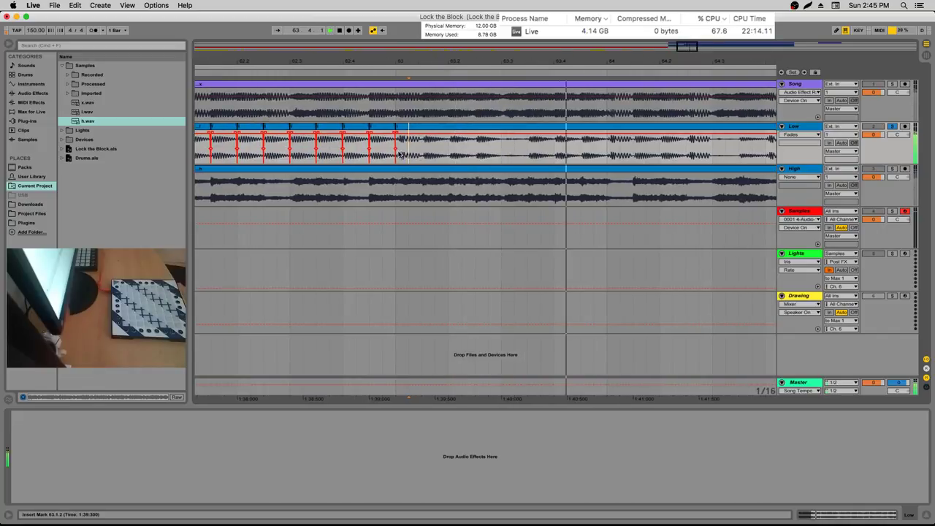
Audition short ranges of the Low clip from 62.3.4 and earlier sixteenth spans
left_click(345, 155)
key("space")
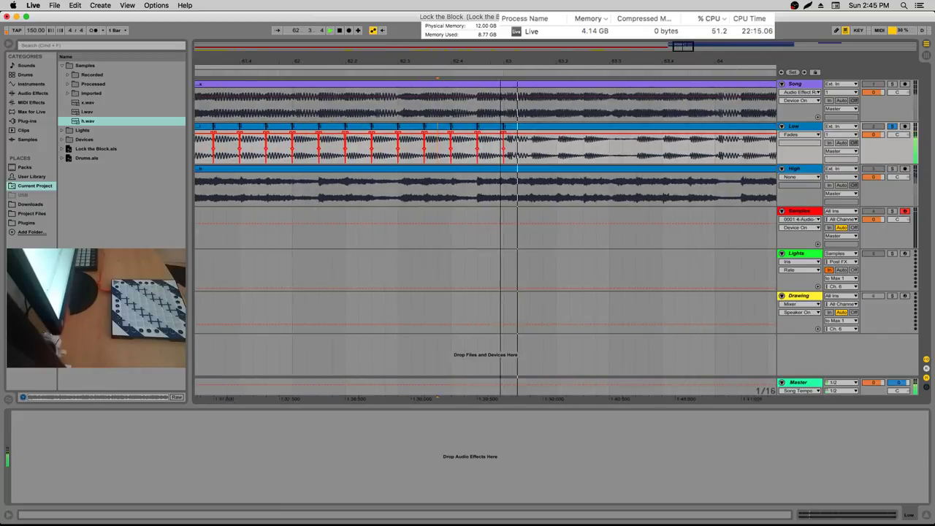
key("minus")
left_click_drag(401, 146, 383, 146)
key("space")
key("space")
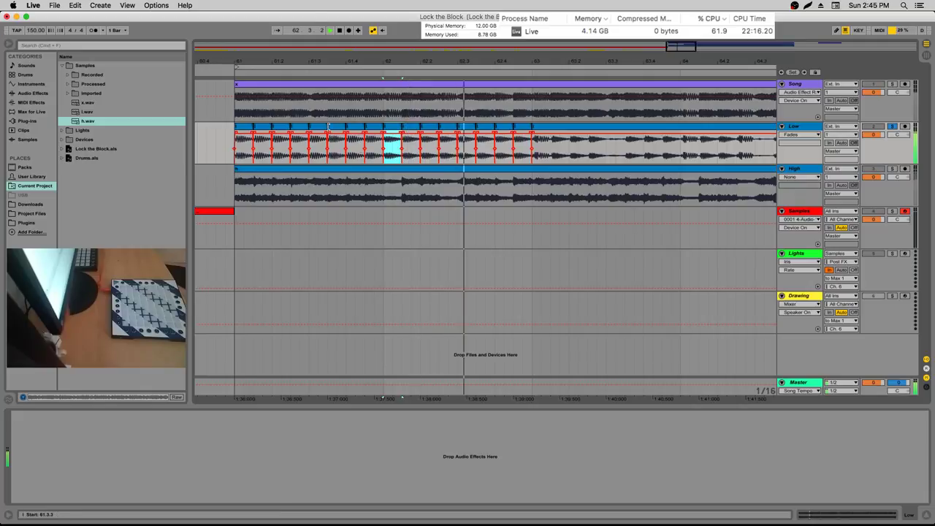
left_click_drag(289, 146, 272, 147)
key("space")
key("space")
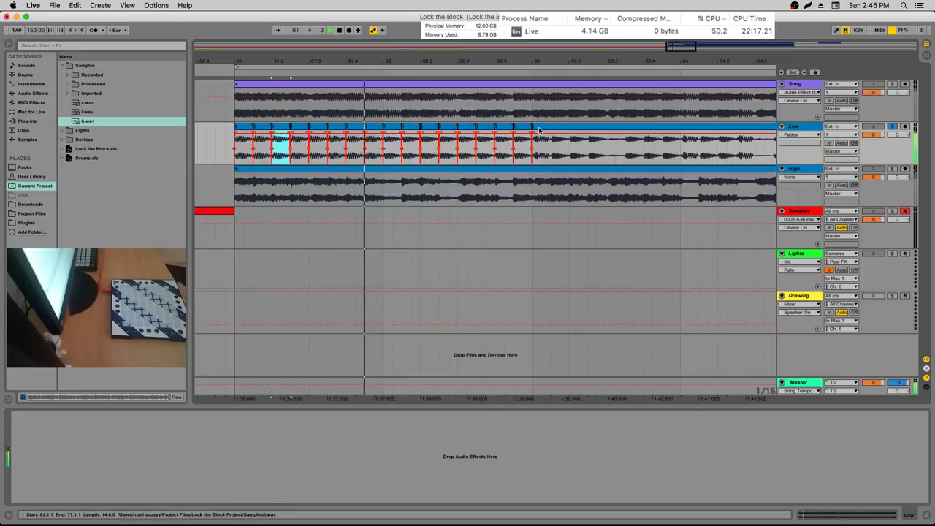
left_click(551, 130)
key("space")
key("space")
Audition the Low clip from 63.1.3, 63.4.1 and 63.2.1, settling the start at bar 63
left_click(551, 155)
key("space")
key("space")
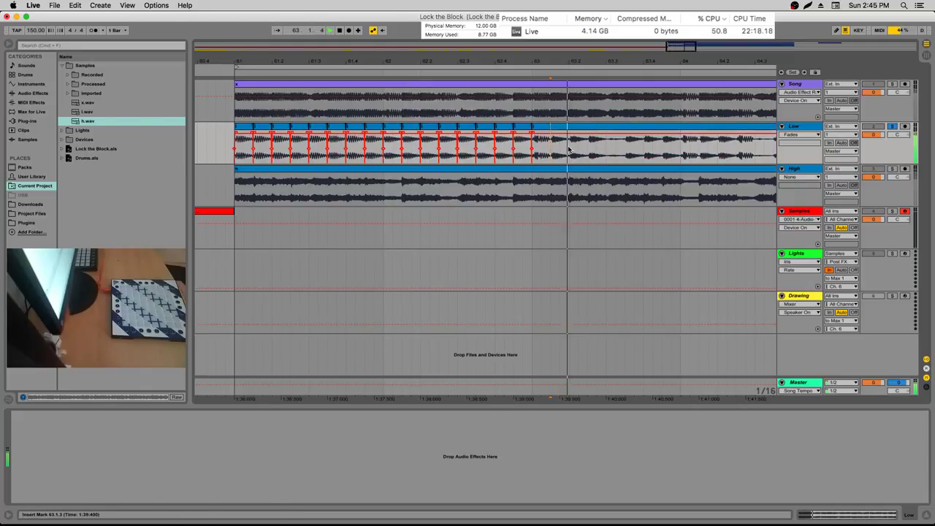
left_click(642, 154)
key("space")
key("space")
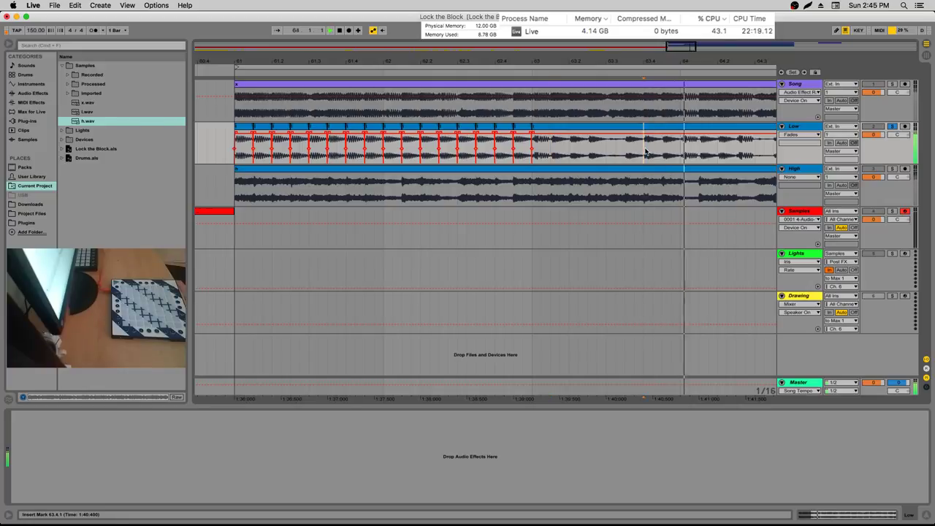
key("space")
key("space")
left_click(570, 150)
key("space")
key("space")
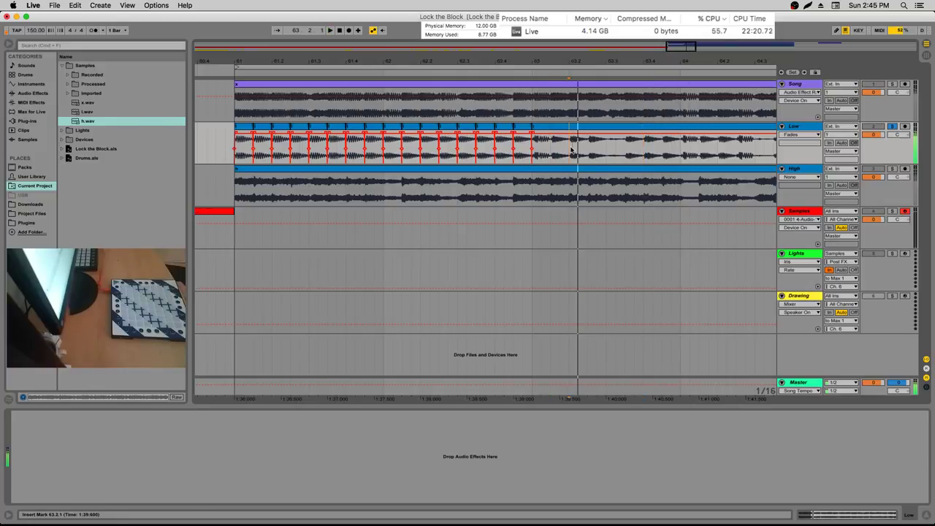
left_click(570, 151)
Cut a half-beat faded slice at bar 63, duplicate it toward bar 64, and play it
double_click(535, 147)
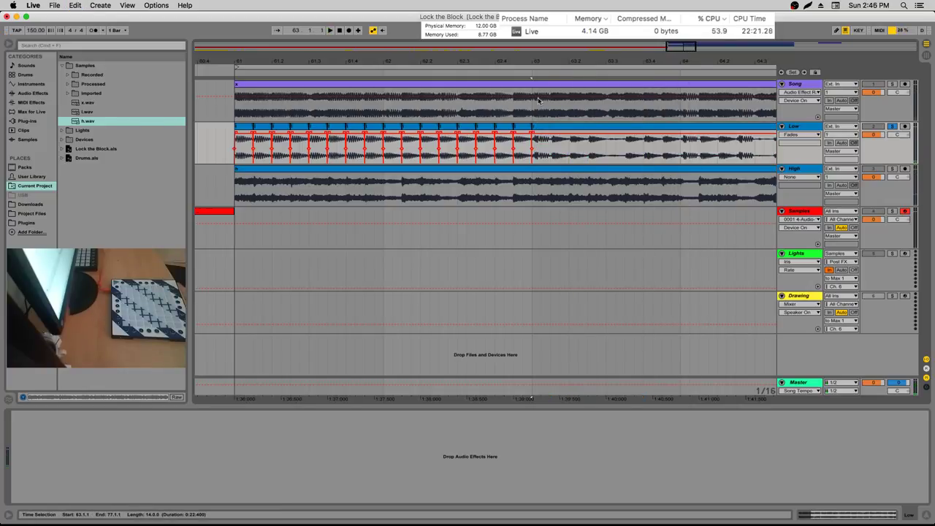
left_click_drag(535, 153, 550, 153)
scroll(511, 142, "up", 10)
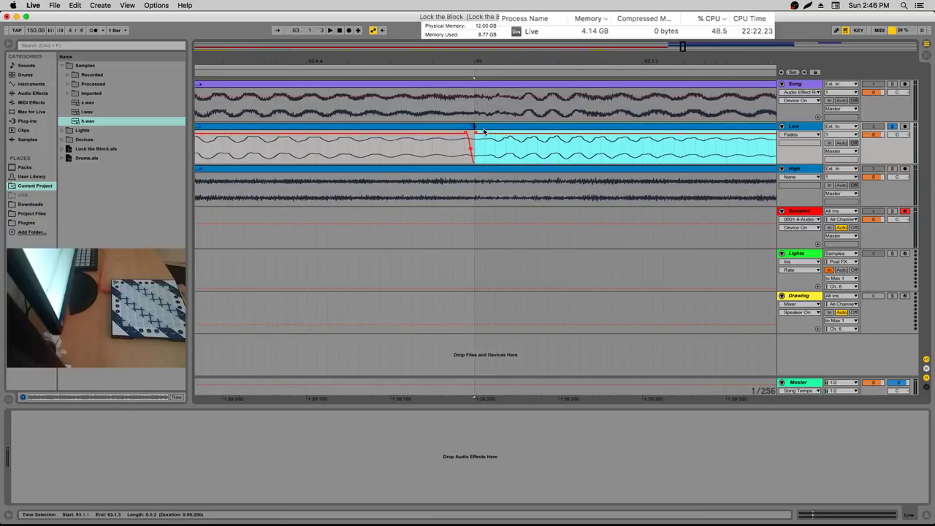
left_click(479, 136)
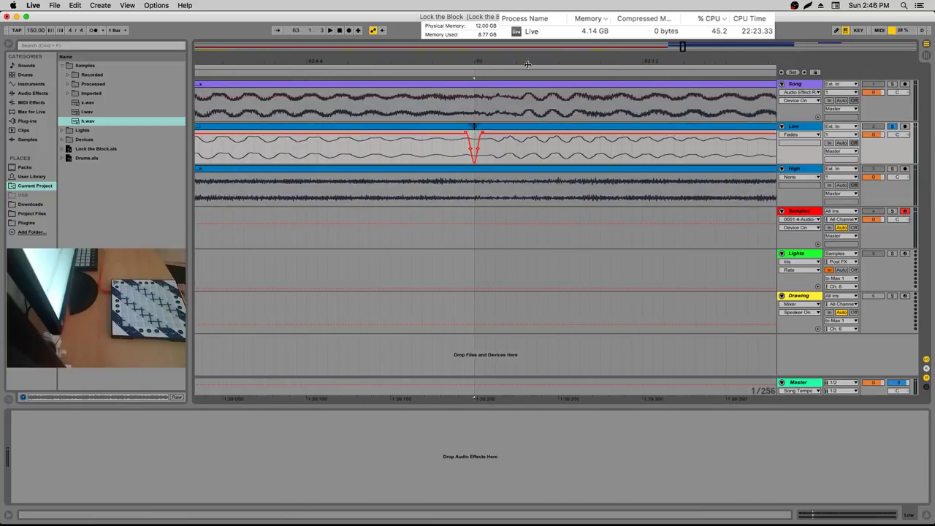
scroll(527, 65, "right", 5)
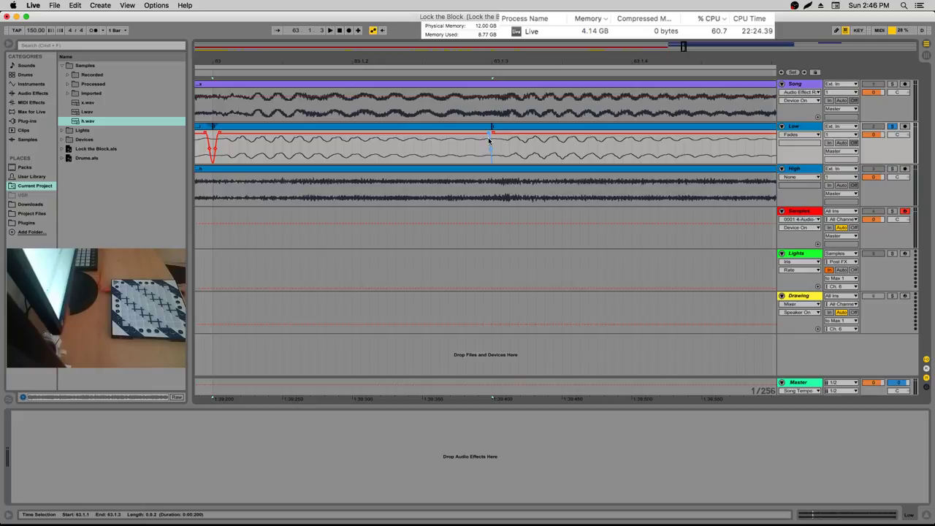
left_click(484, 124)
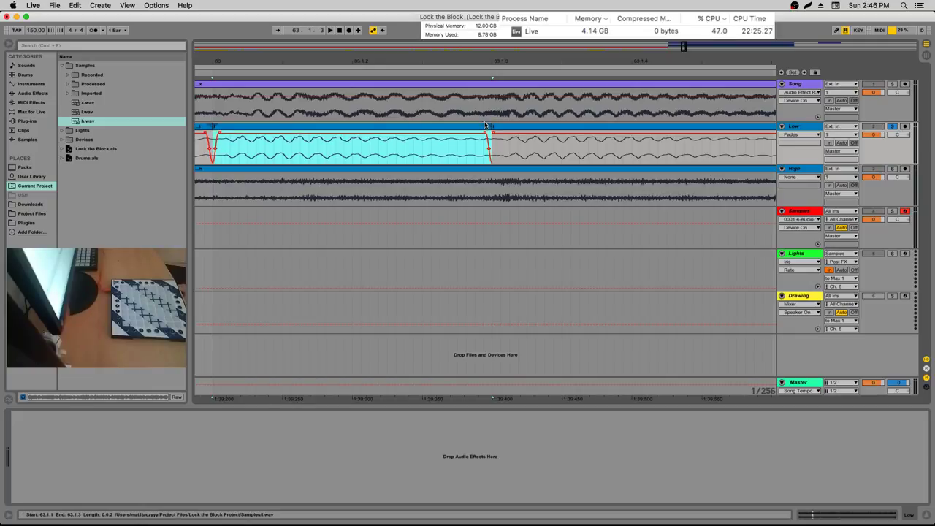
left_click_drag(517, 62, 431, 60)
key("super+d")
key("super+d")
key("super+d")
key("super+d")
key("super+d")
key("super+d")
key("super+d")
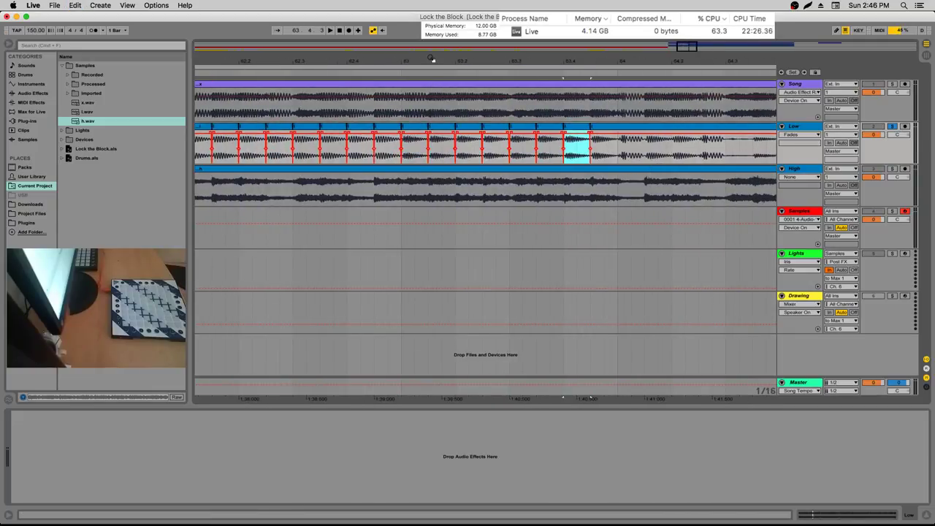
left_click(306, 95)
key("space")
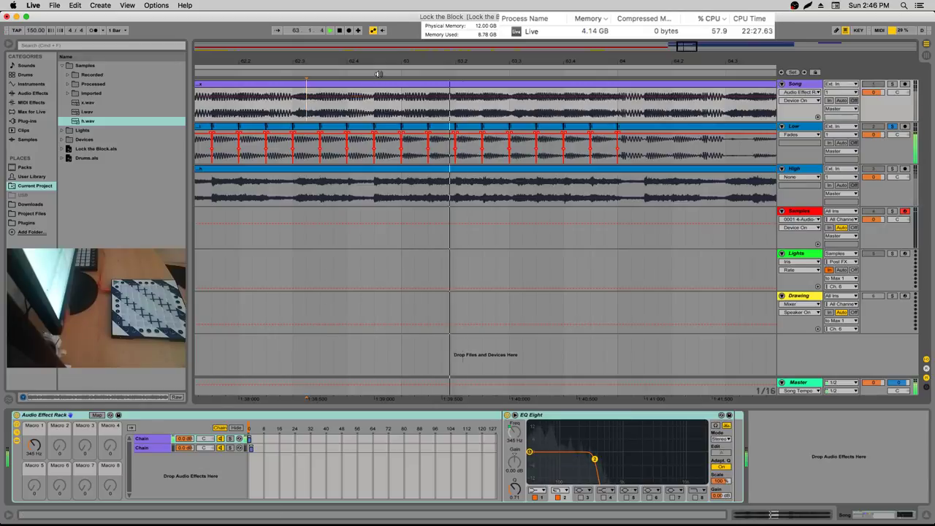
left_click_drag(387, 61, 271, 150)
left_click(271, 150)
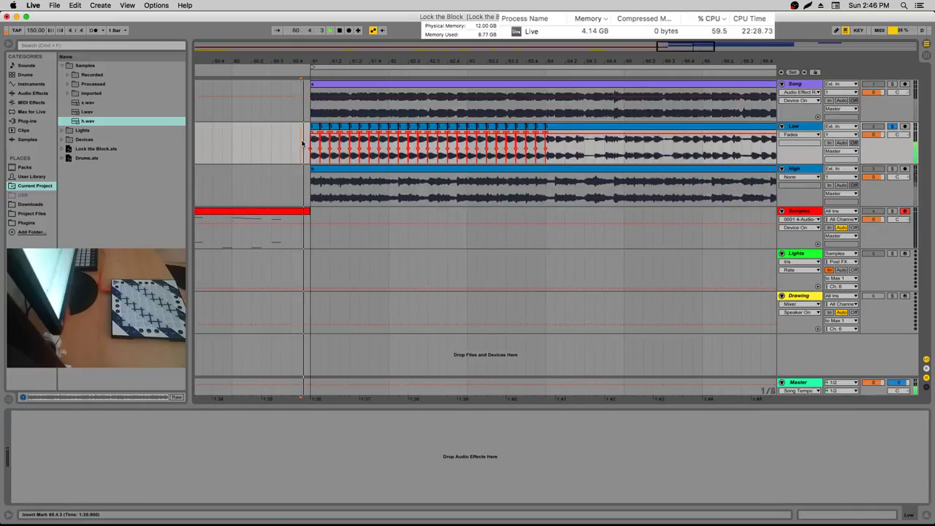
key("Up")
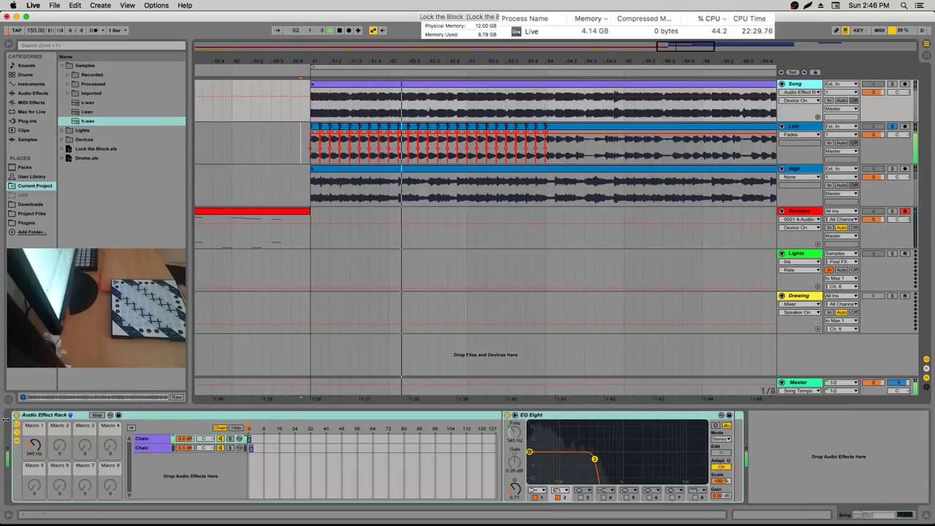
left_click_drag(482, 62, 379, 73)
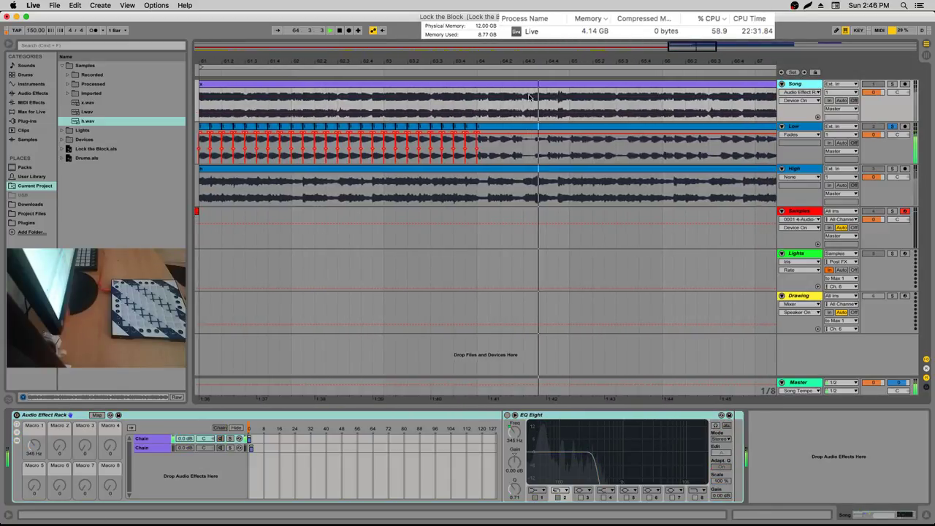
left_click(509, 143)
left_click_drag(316, 139, 322, 128)
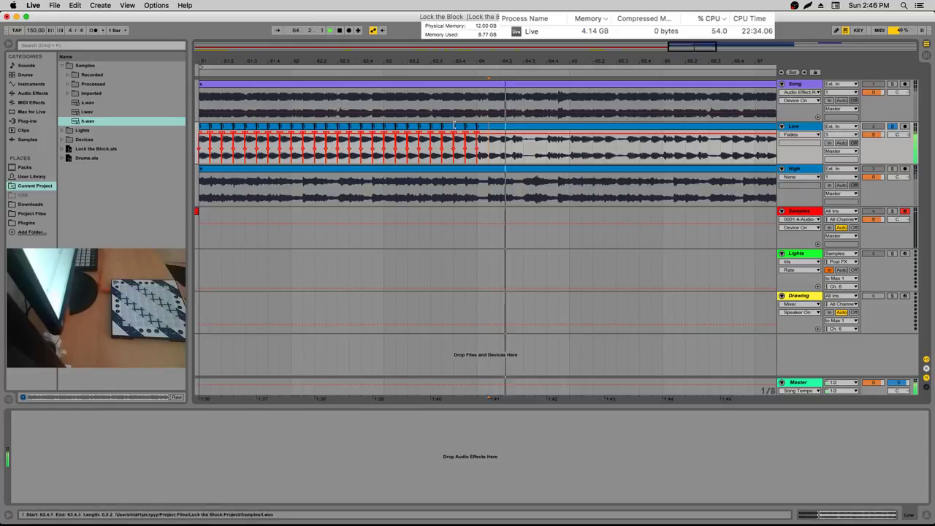
left_click(491, 140)
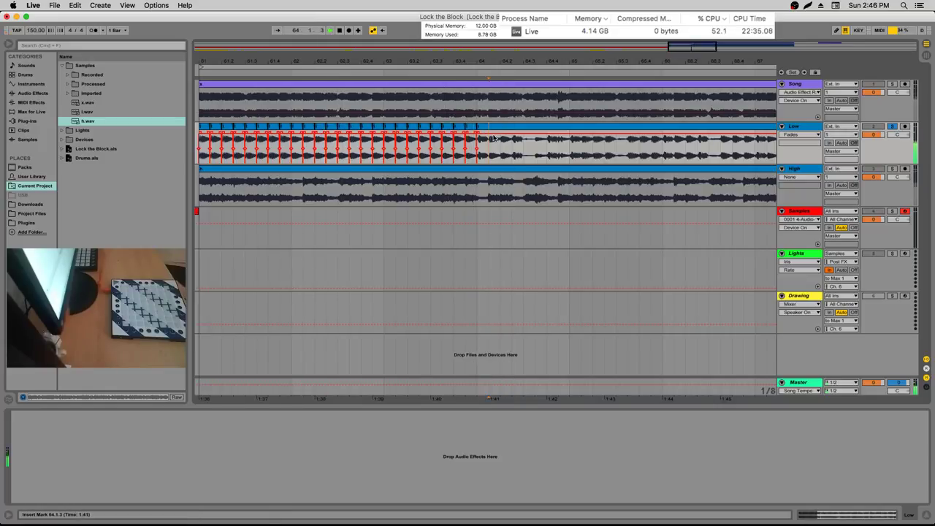
left_click(537, 143)
left_click(537, 143)
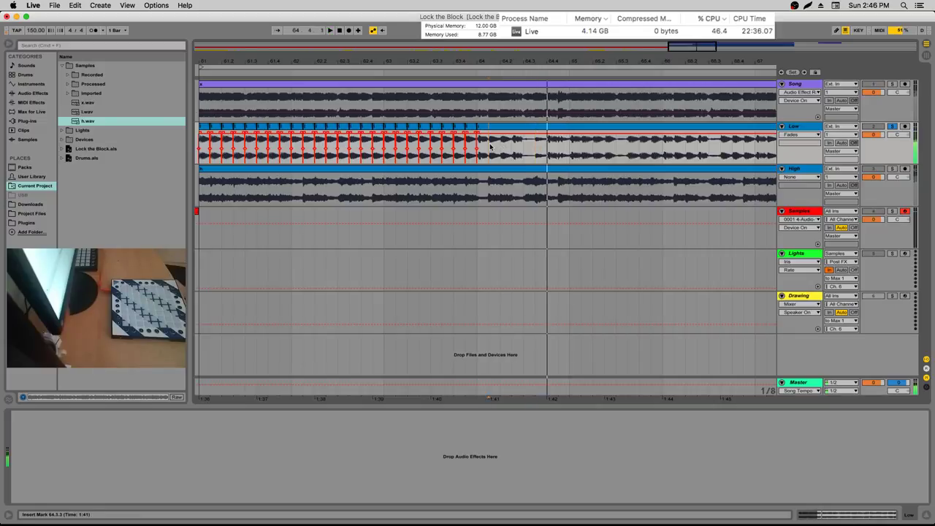
left_click(490, 117)
scroll(505, 121, "up", 3)
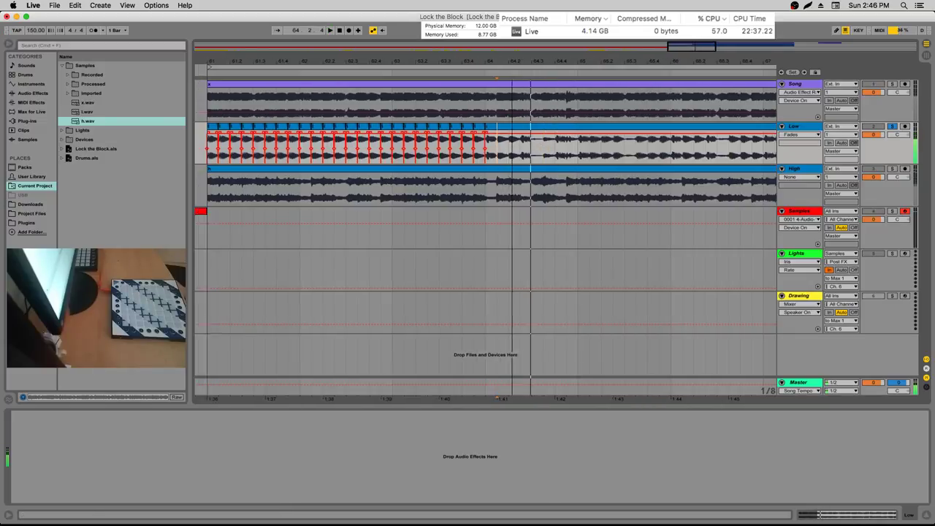
left_click_drag(530, 128, 522, 127)
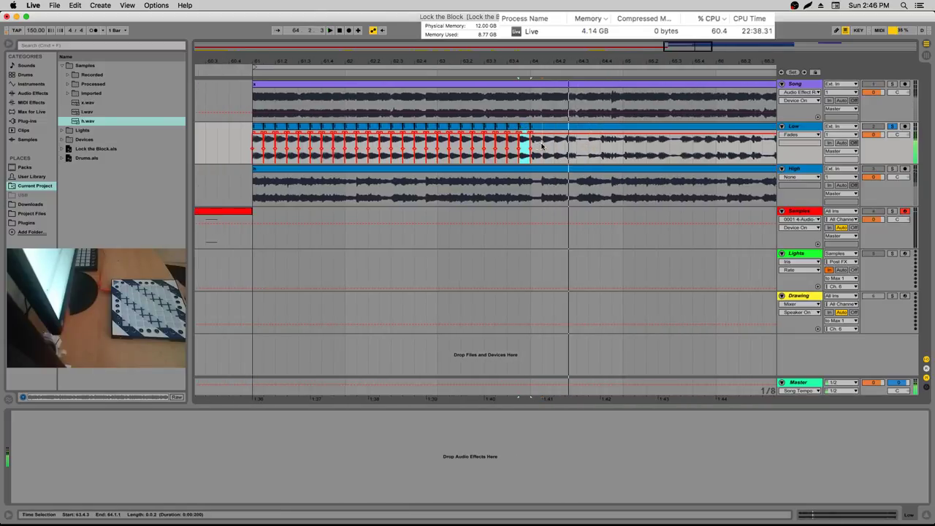
left_click_drag(362, 127, 371, 125)
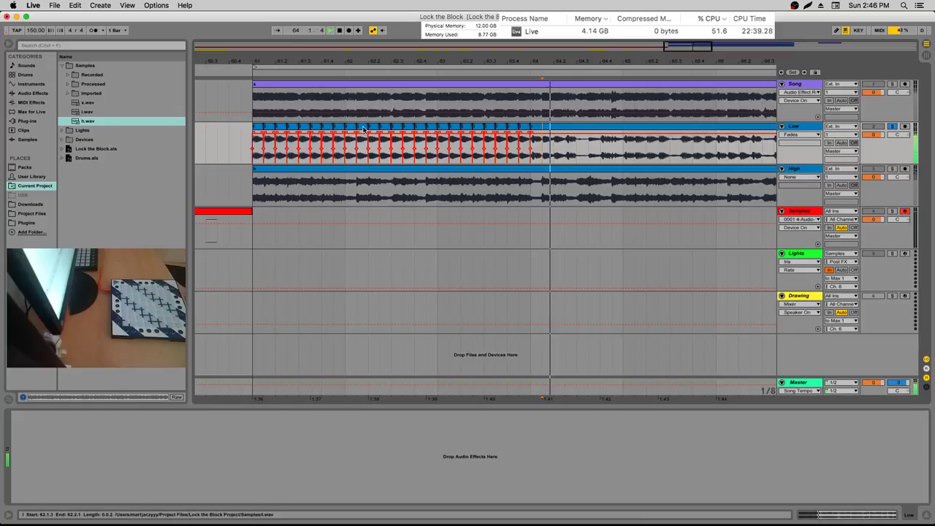
key("space")
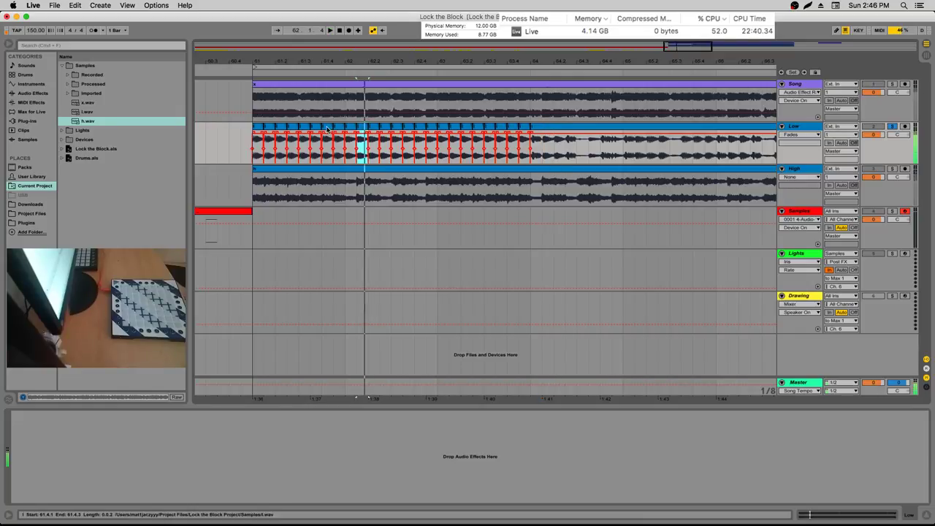
left_click_drag(461, 129, 465, 130)
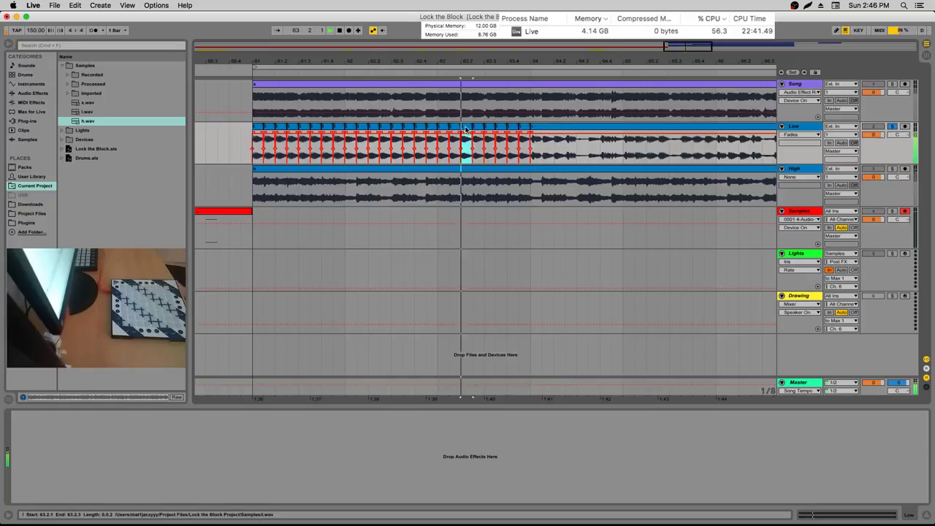
left_click(541, 149)
key("space")
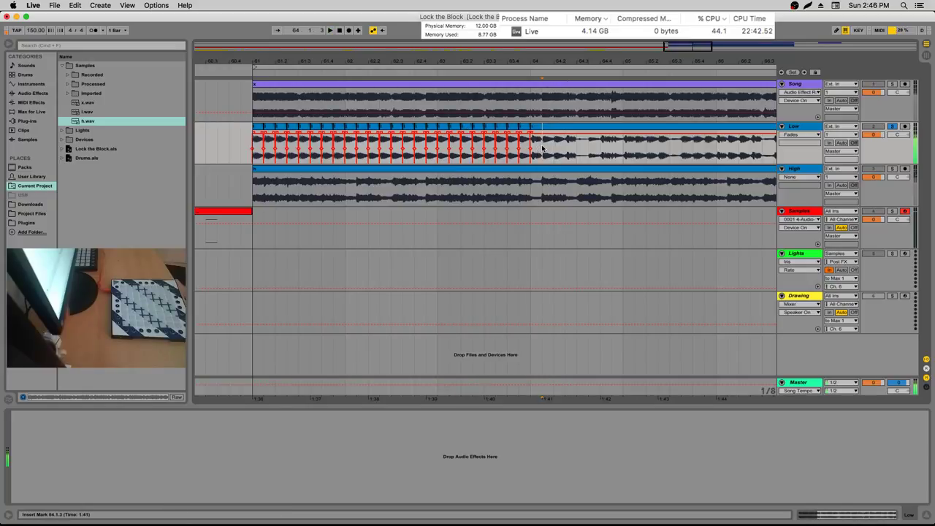
left_click(553, 146)
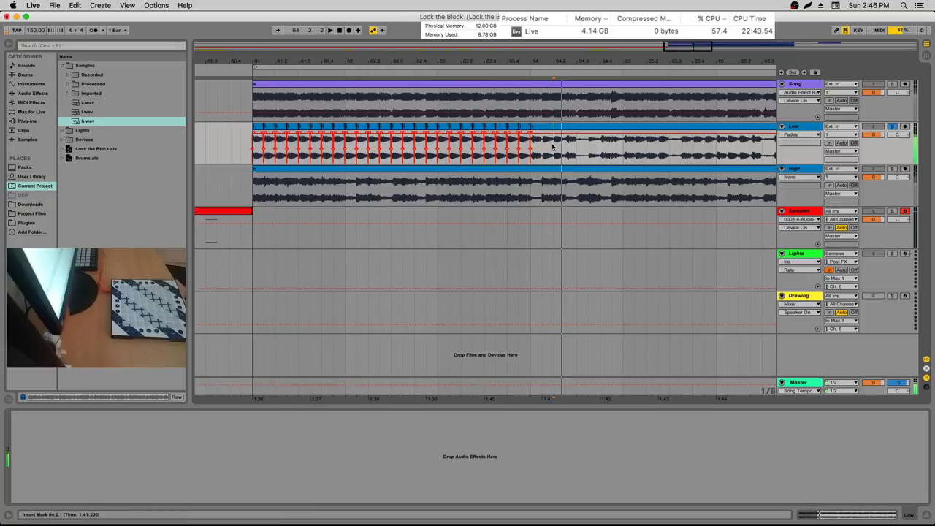
key("space")
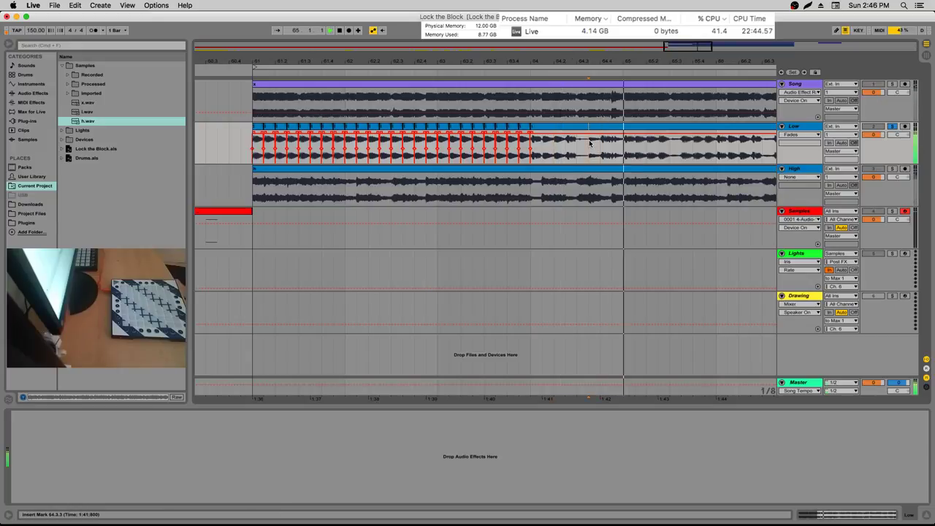
left_click(606, 100)
left_click(606, 100)
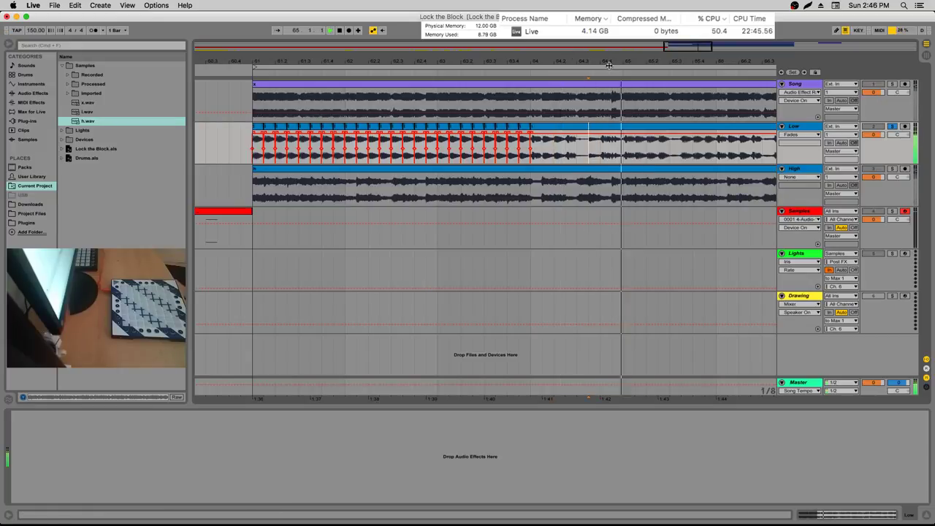
left_click(608, 73)
left_click_drag(607, 60, 630, 65)
left_click(534, 100)
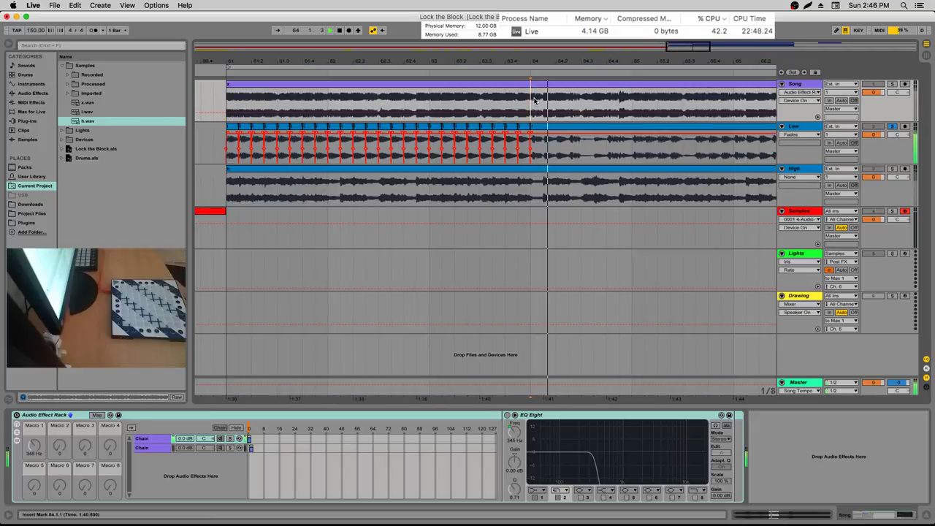
left_click(538, 149)
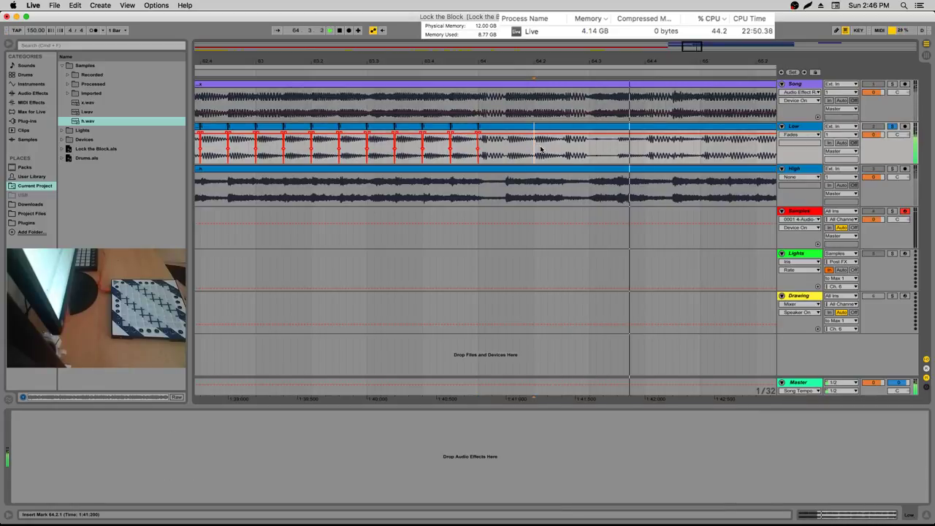
Audition the Low clip around bar 64 from 64.3.3 and 64.1.3
left_click(483, 128)
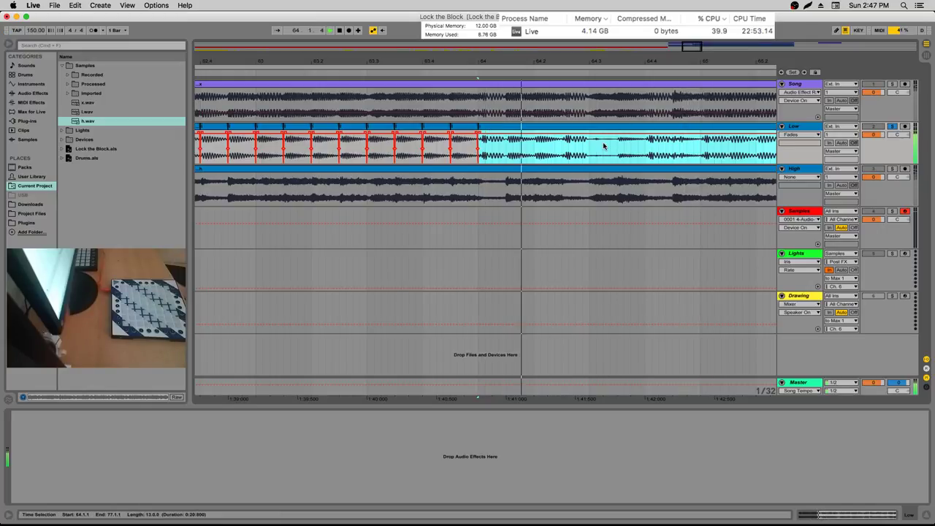
left_click(622, 155)
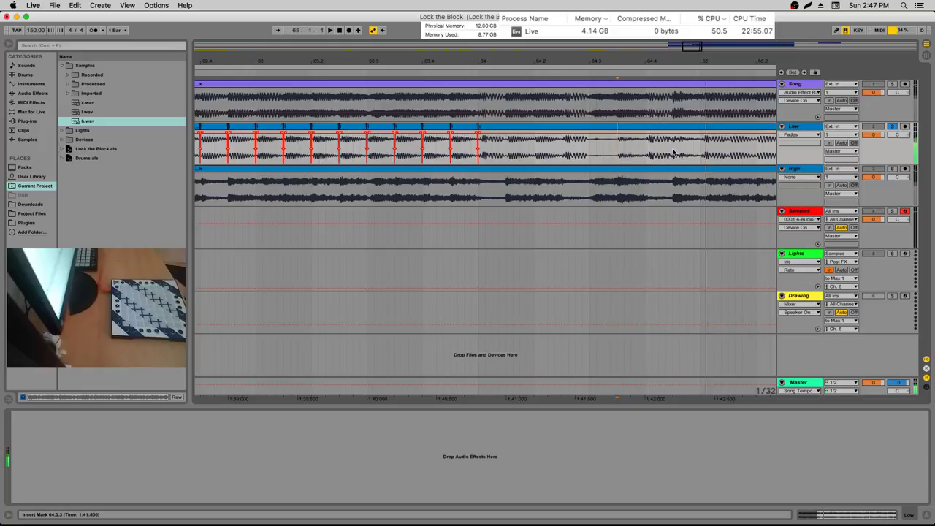
key("space")
left_click(617, 152)
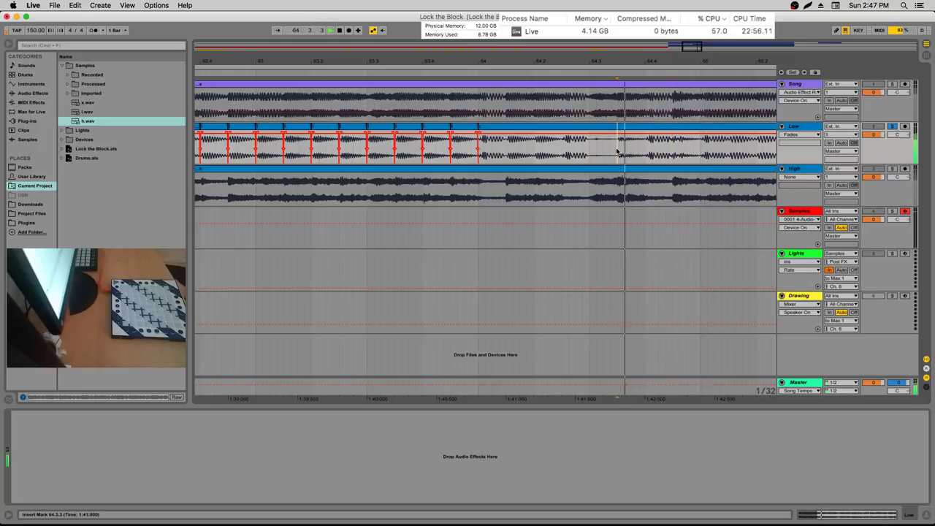
left_click(509, 152)
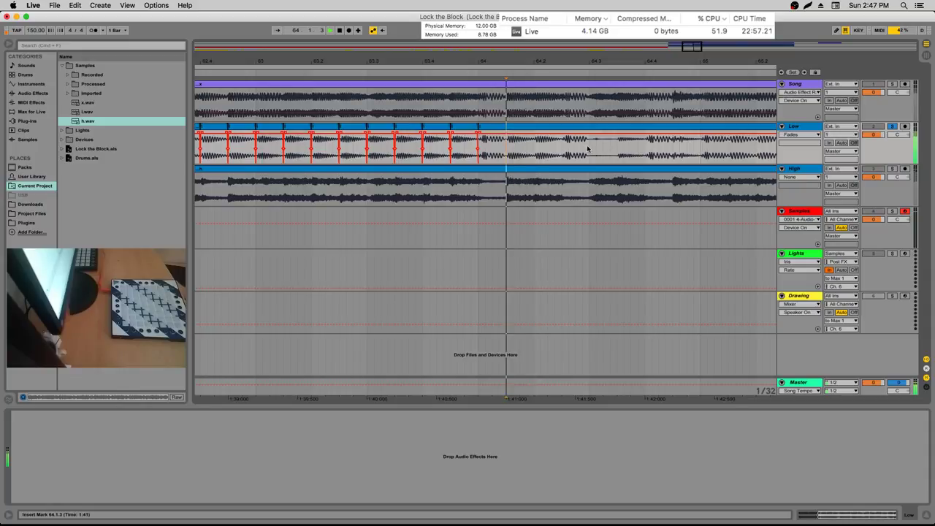
key("space")
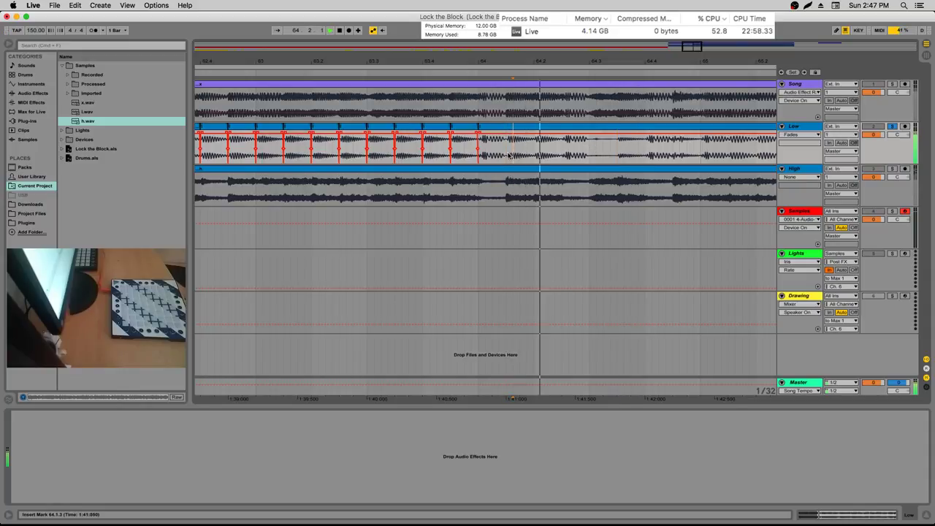
key("space")
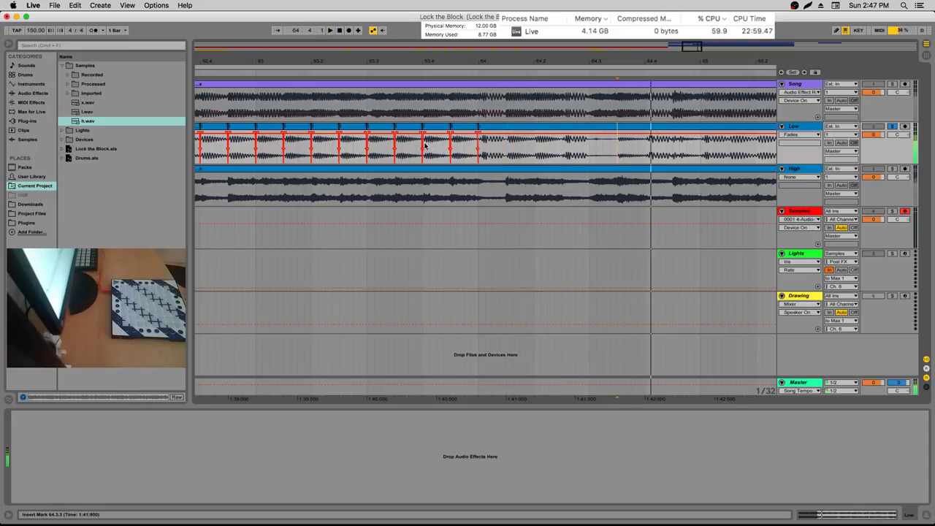
Select the last slice before bar 64 and repeat the faded slice further along
left_click(432, 129)
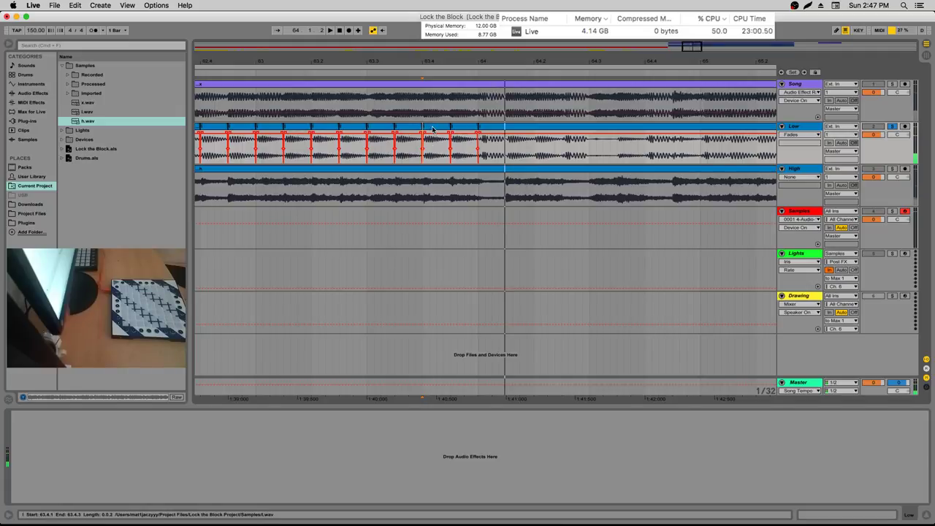
left_click(616, 148)
left_click(657, 139)
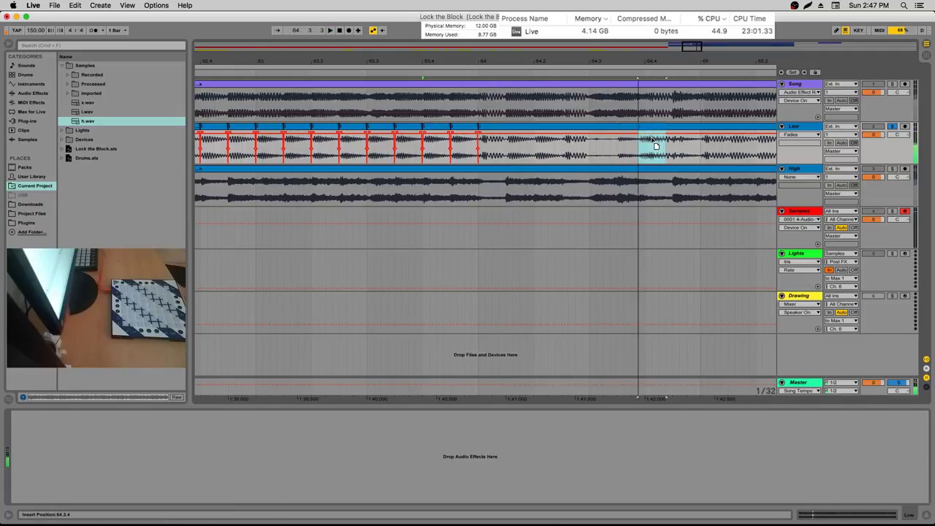
left_click(436, 146)
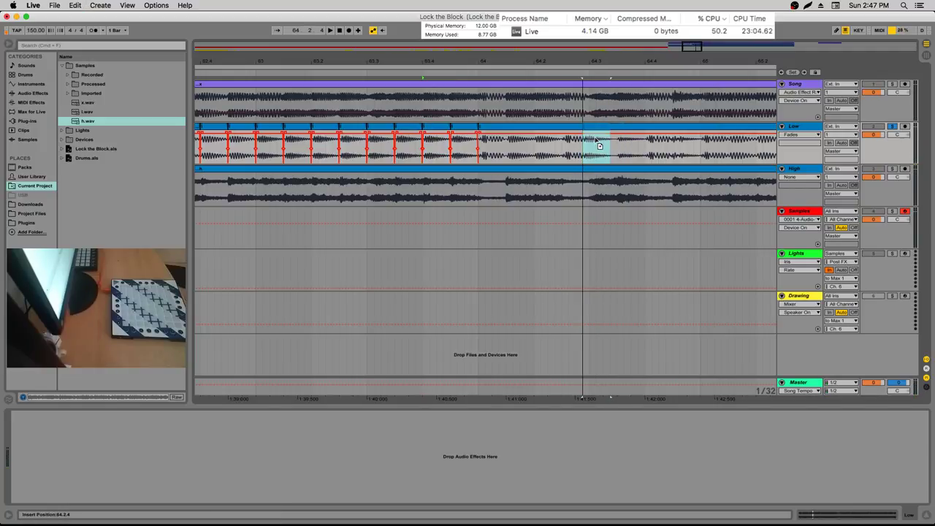
key("super+e")
left_click(536, 149)
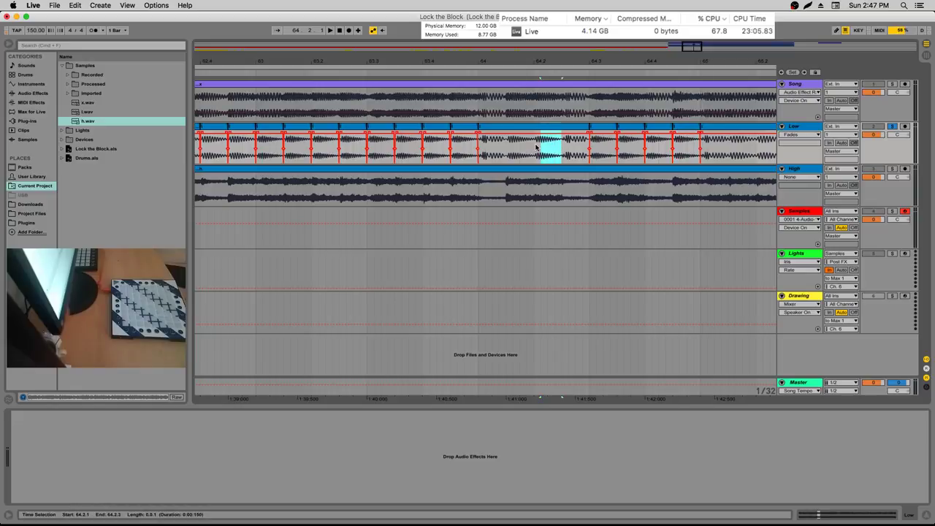
Fill the gap from 64.1.1 with repeated faded slices and play them back
left_click(481, 151)
key("plus")
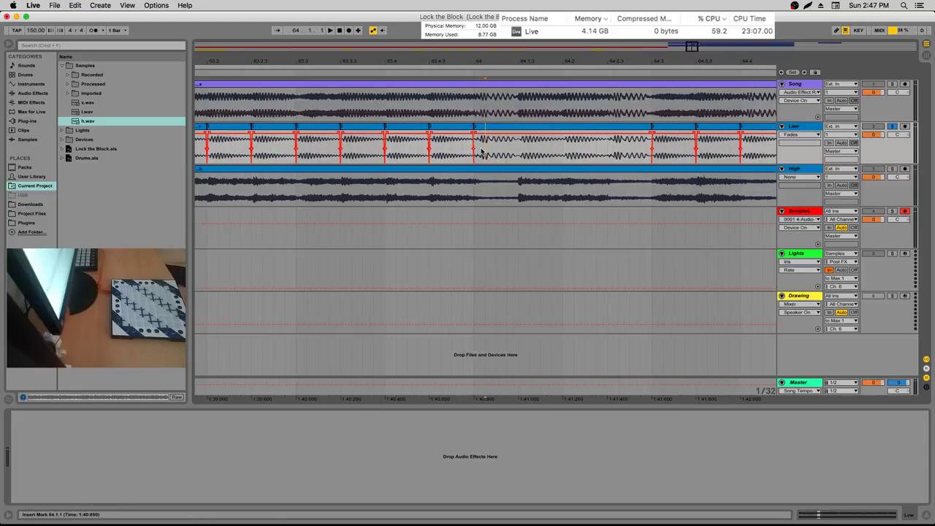
key("shift+Right")
key("plus")
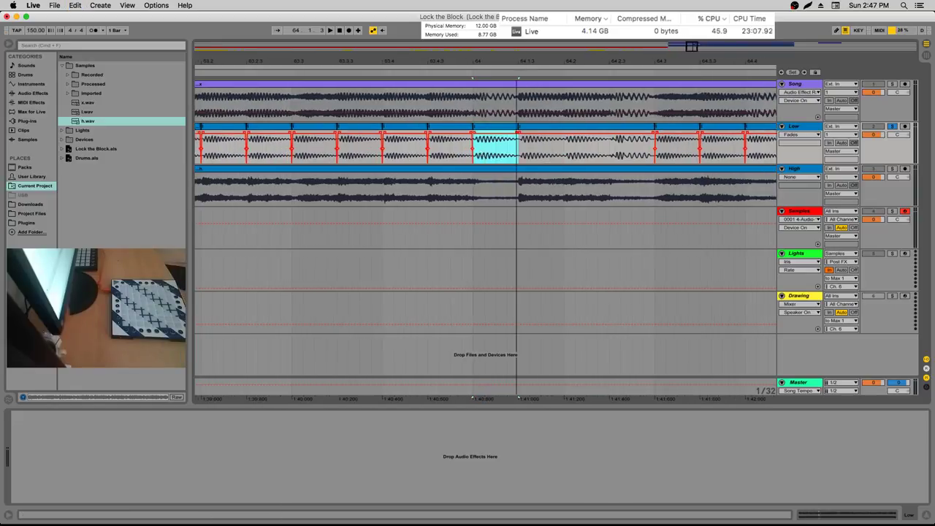
left_click(405, 135)
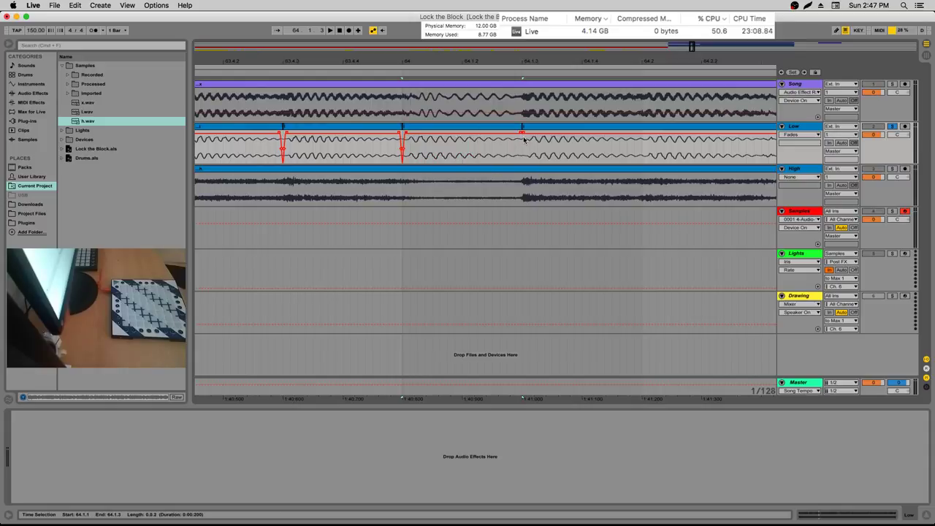
left_click(520, 136, "shift")
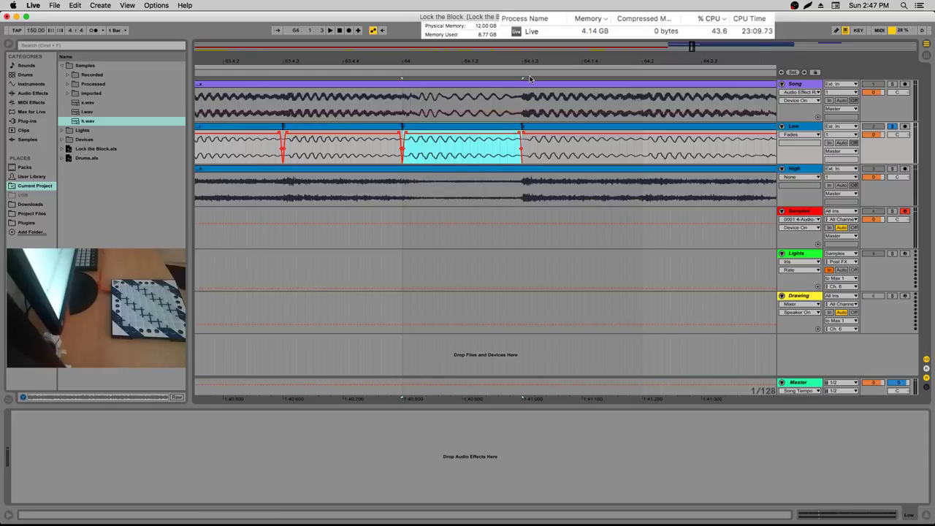
key("minus")
key("super+d")
key("super+d")
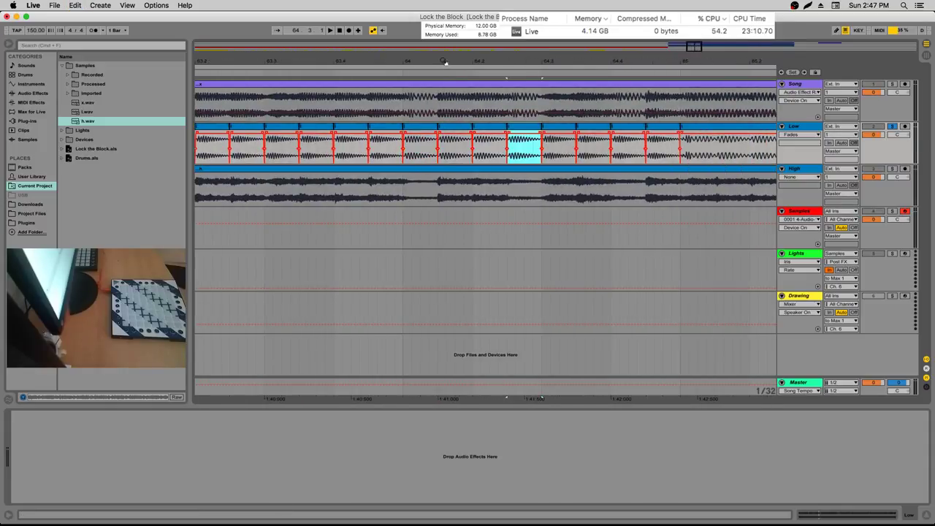
key("minus")
key("minus")
key("space")
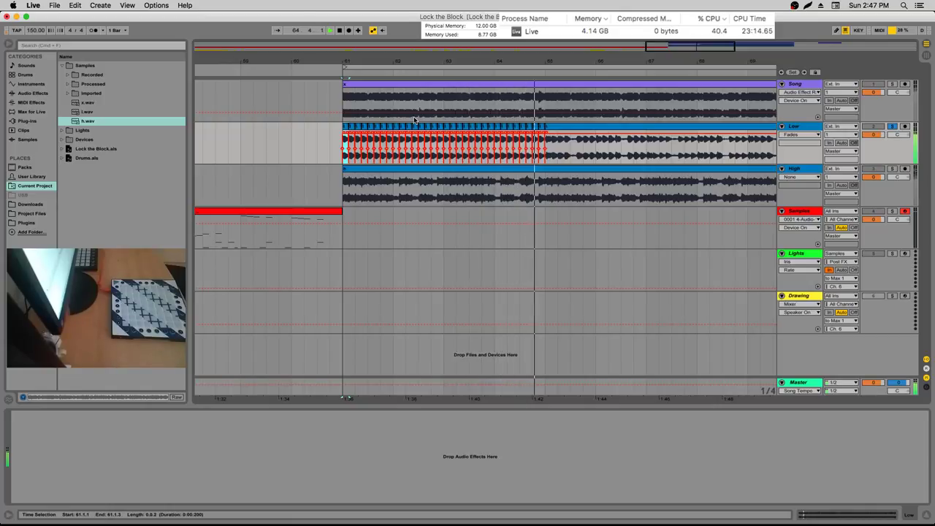
Extend the repeated slices up to bar 65, listening from bar 64
left_click(495, 101)
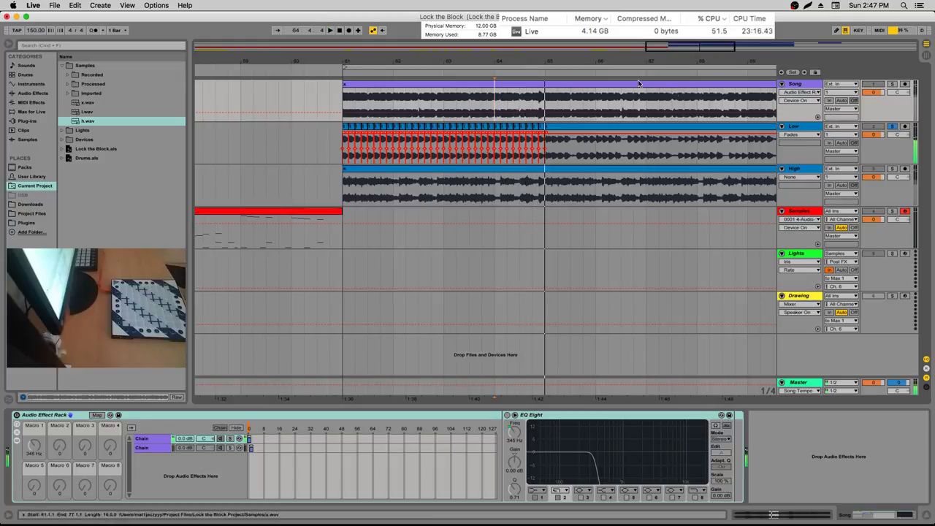
left_click_drag(532, 62, 532, 95)
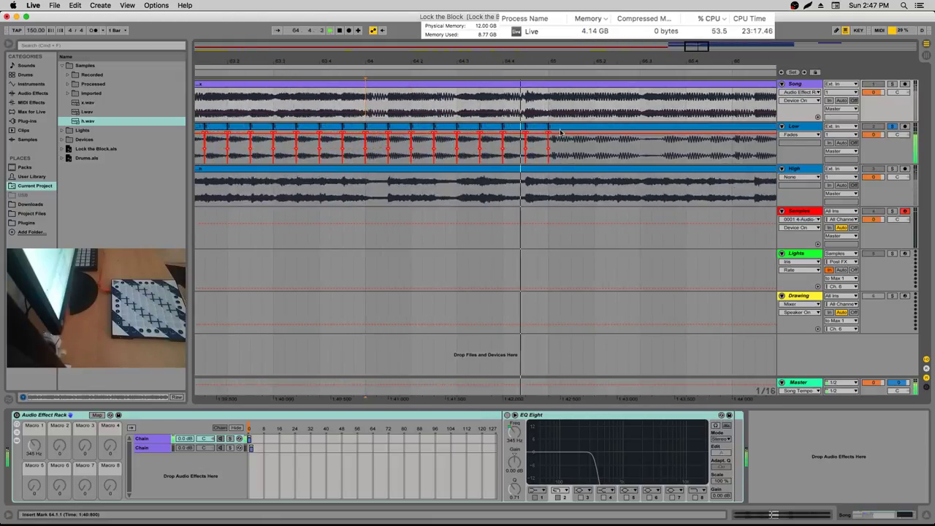
left_click(445, 139)
left_click(458, 144)
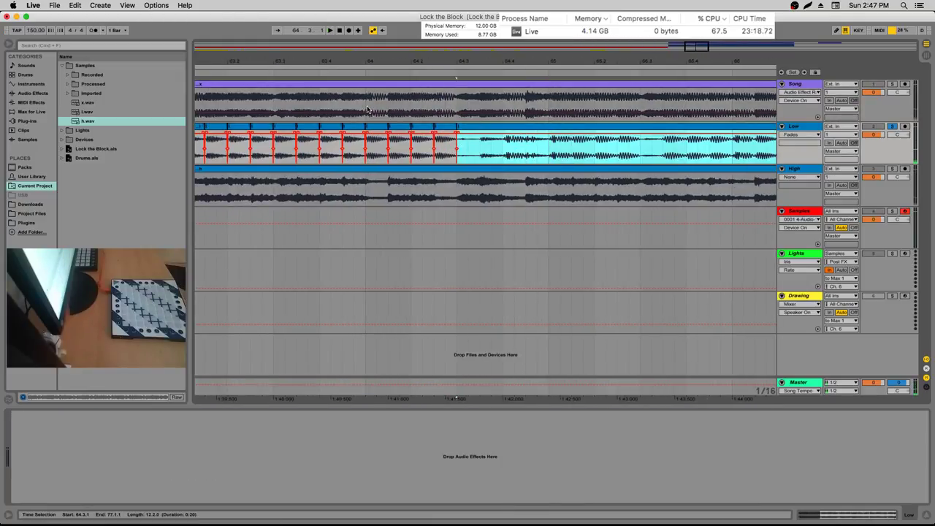
left_click(368, 110)
key("space")
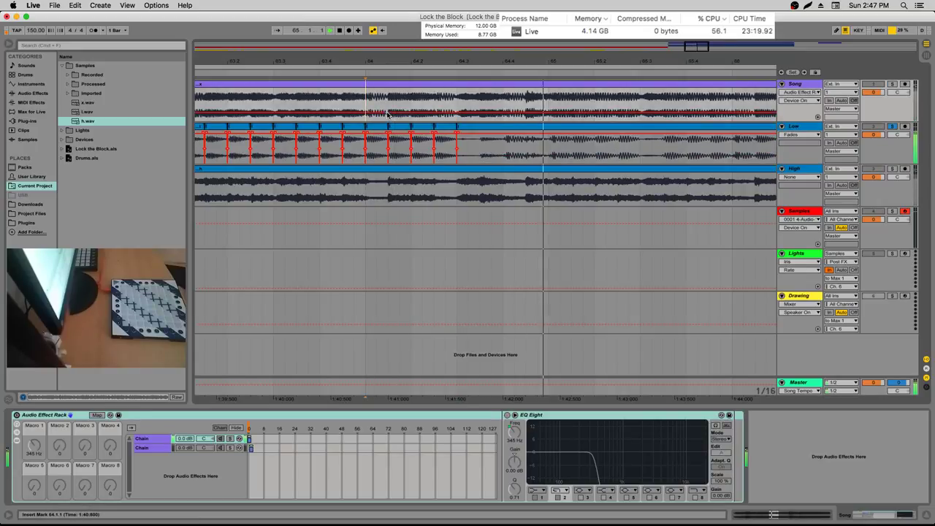
key("space")
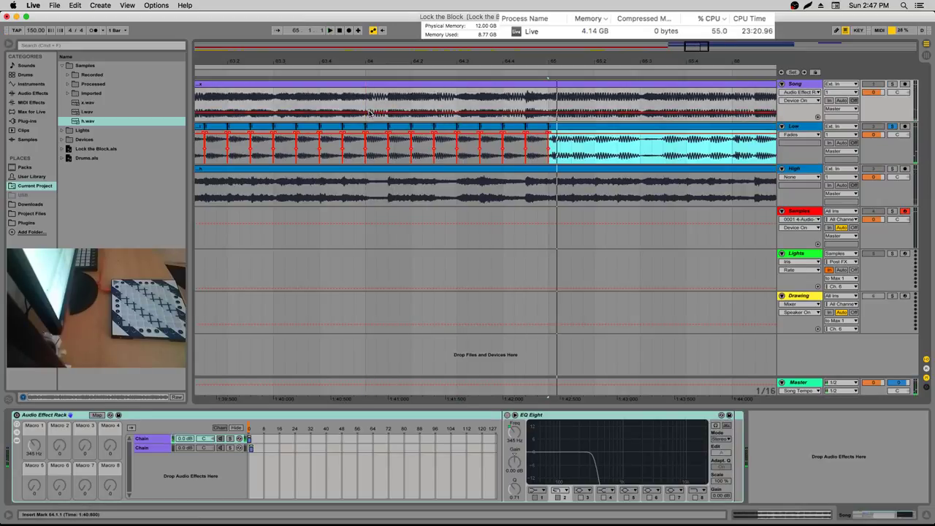
key("minus")
key("minus")
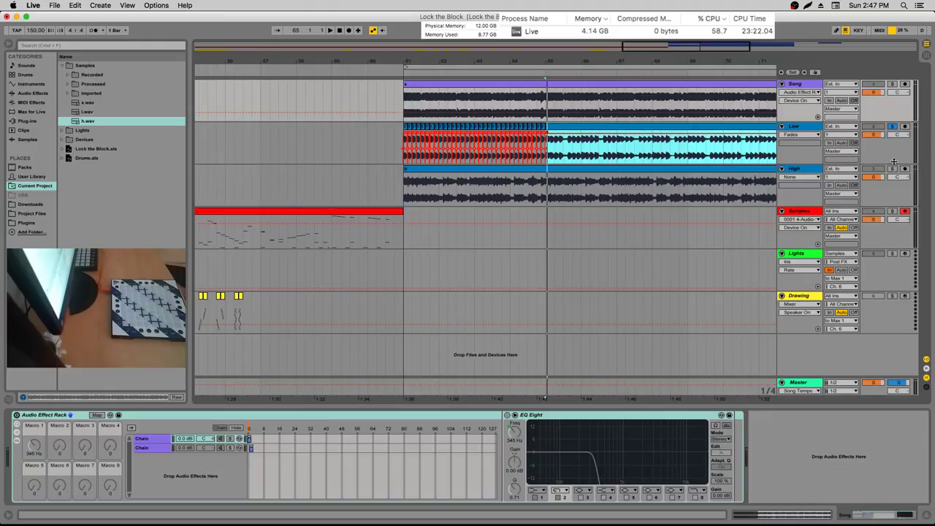
left_click(402, 146)
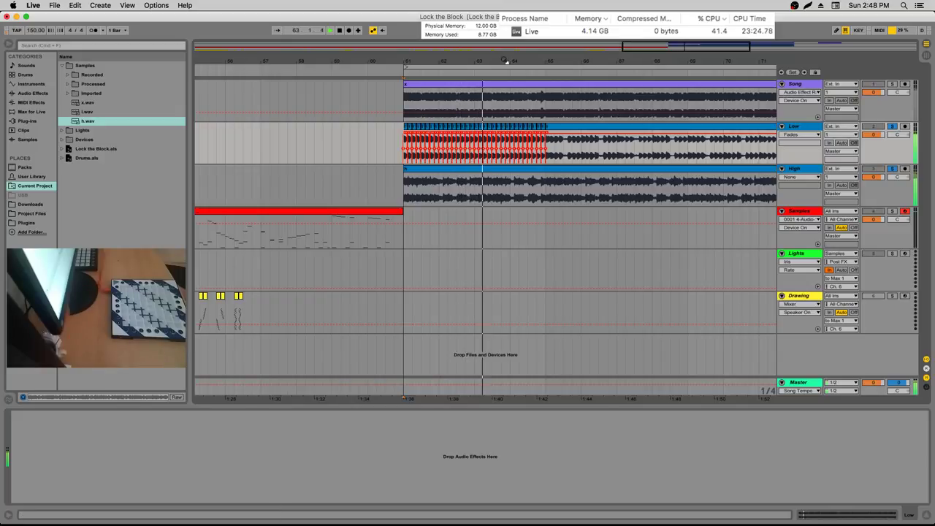
Check the slice at 64.3.1 and play from bars 64 and 65, zoomed out to bars 58–71
left_click_drag(506, 60, 539, 67)
left_click(516, 140)
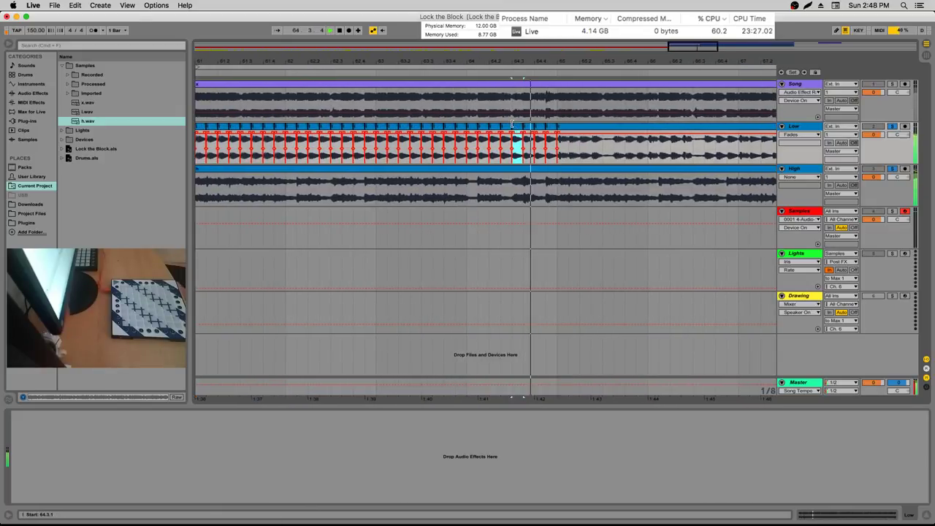
key("space")
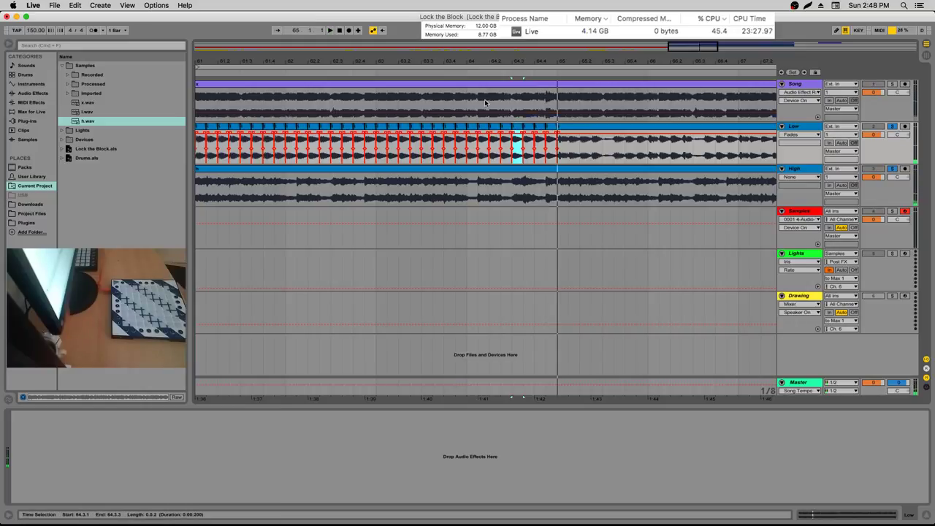
left_click(470, 102)
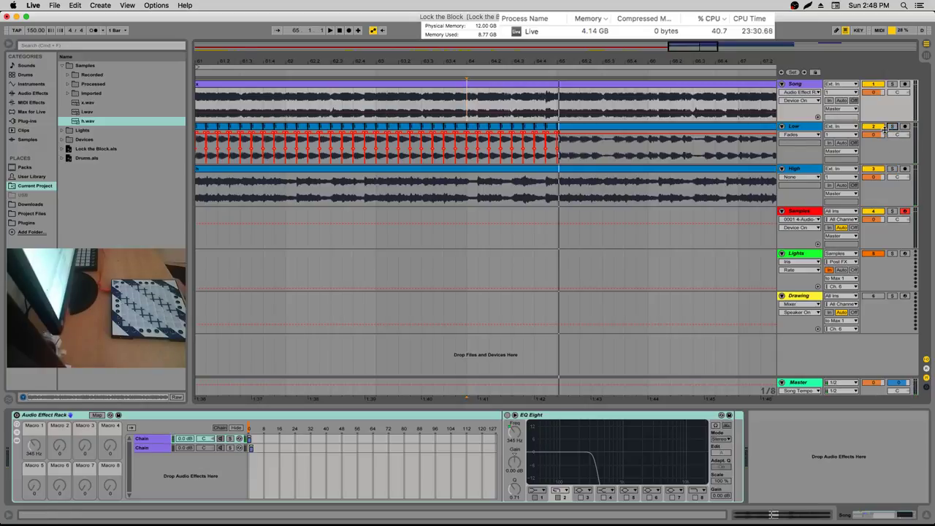
left_click(561, 153)
left_click(563, 130)
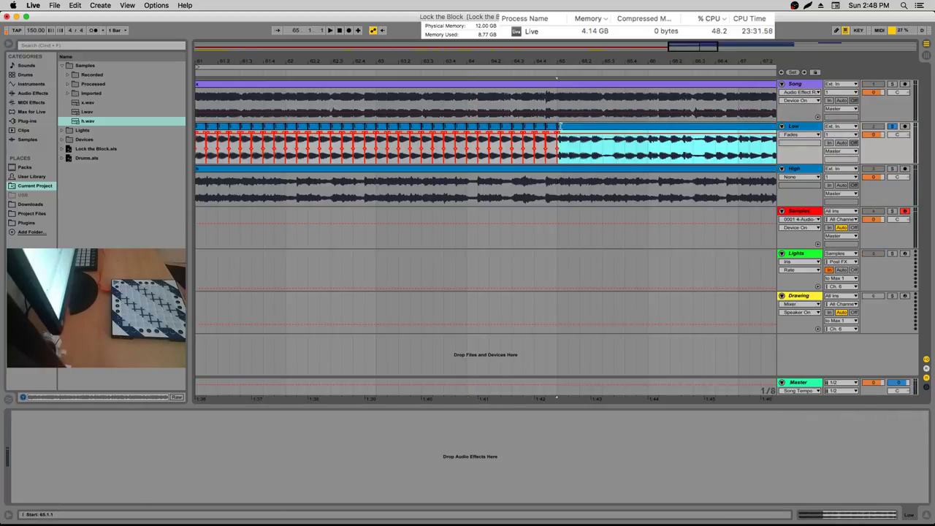
key("space")
key("minus")
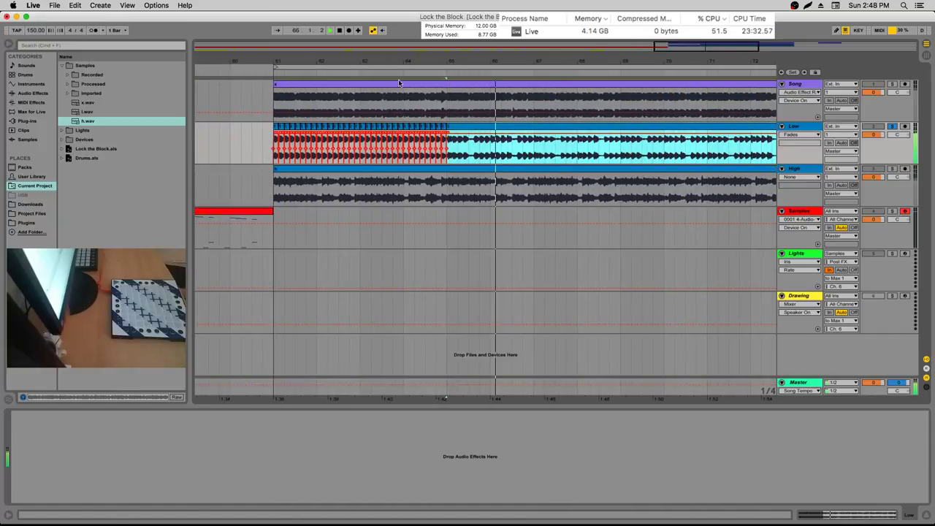
Select the chopped slices from bar 61 and audition playback around bars 66–68
left_click_drag(277, 144, 447, 149)
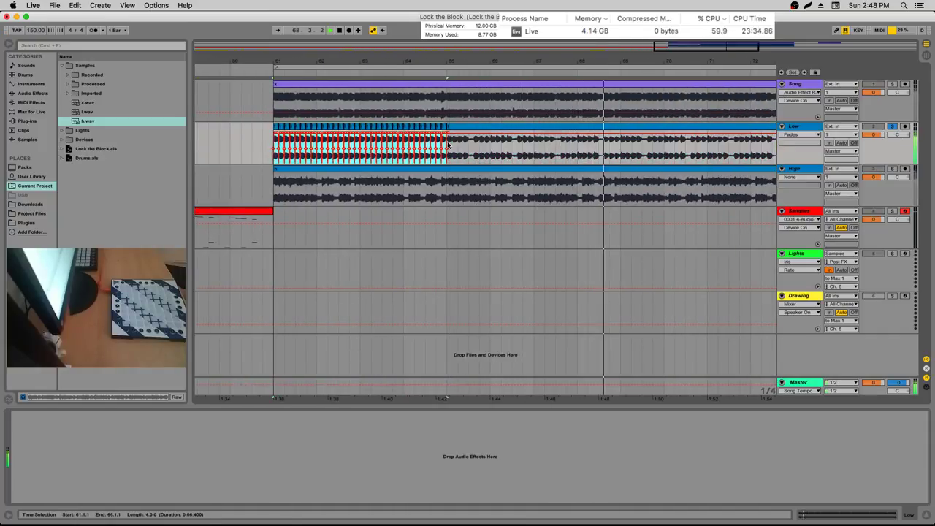
left_click(603, 149)
key("space")
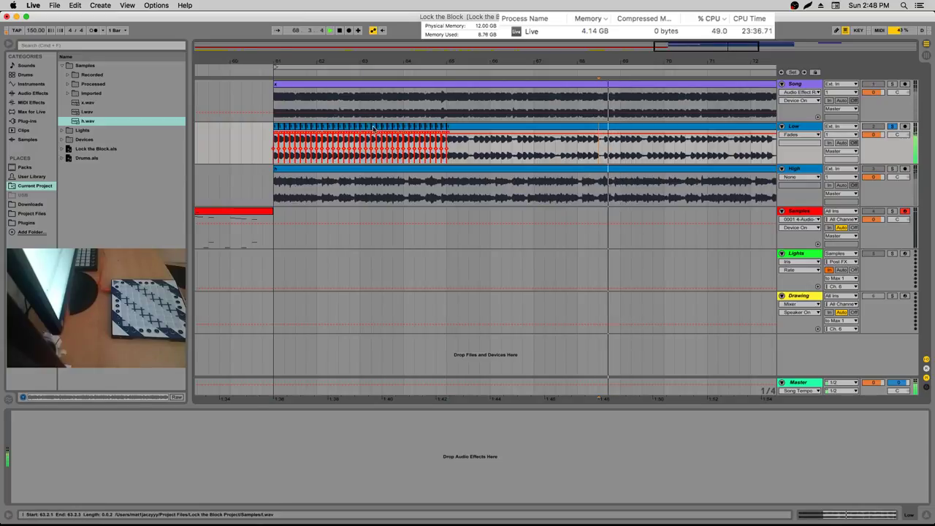
left_click(373, 129)
left_click(562, 152)
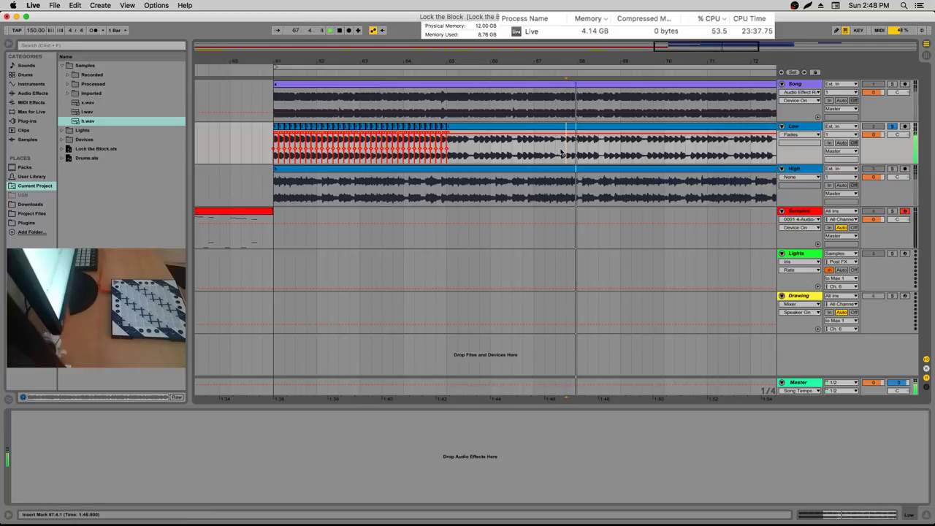
left_click(537, 146)
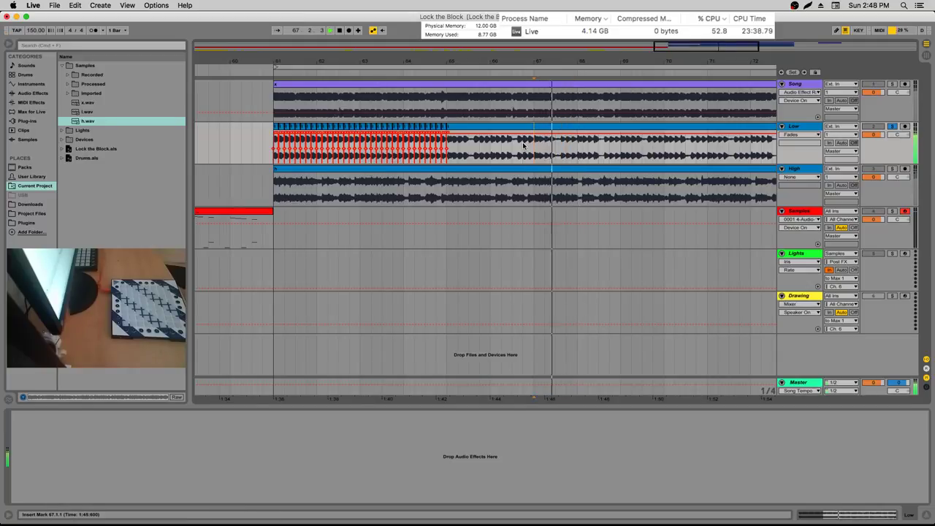
left_click(520, 146)
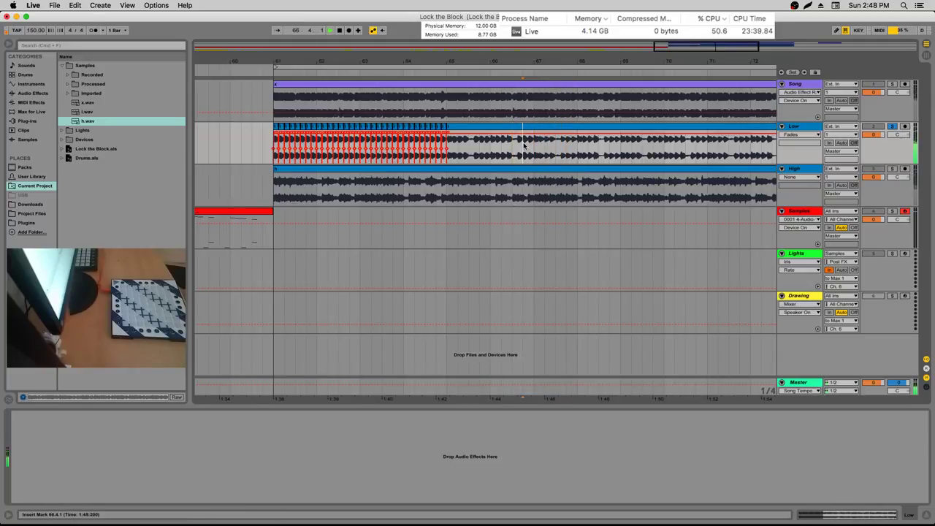
left_click(610, 144)
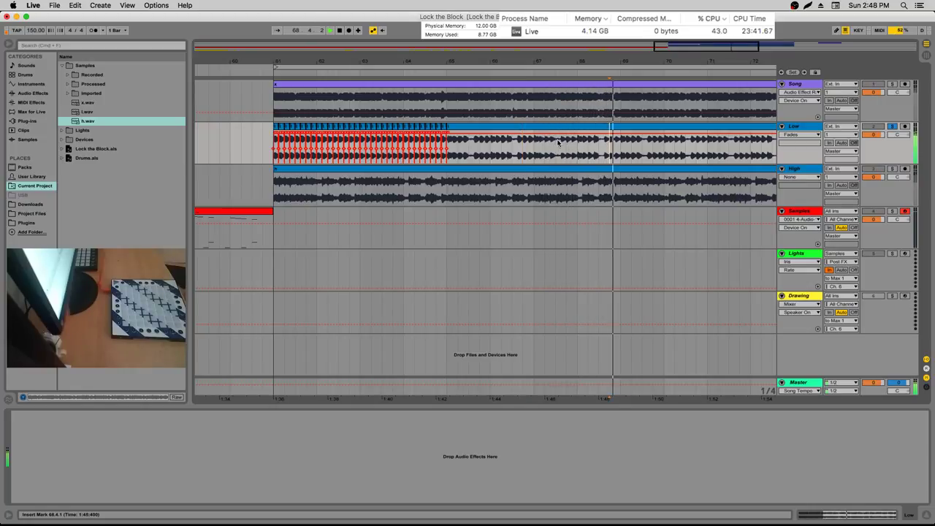
left_click(610, 146)
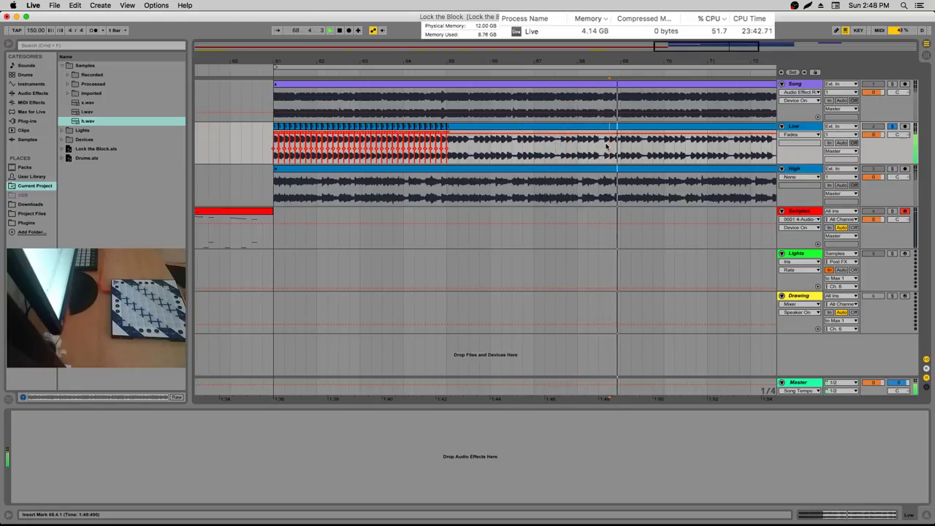
left_click(444, 136)
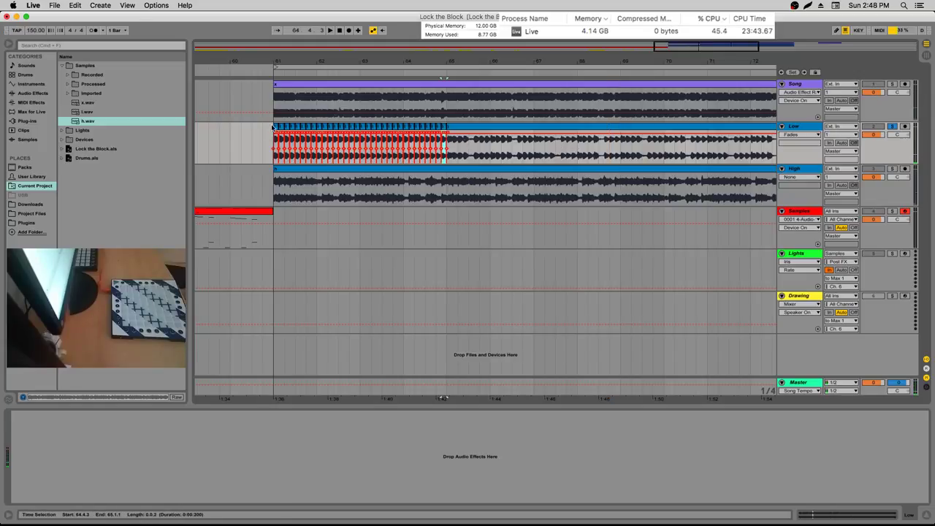
Duplicate the chopped Low slices from bar 61 right after themselves and play them back
left_click(302, 127)
key("super+d")
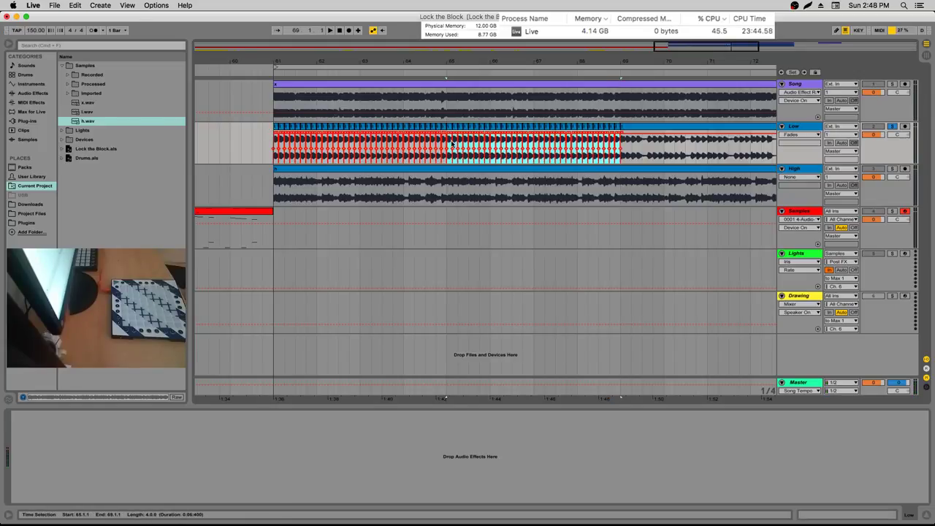
left_click(893, 132)
key("space")
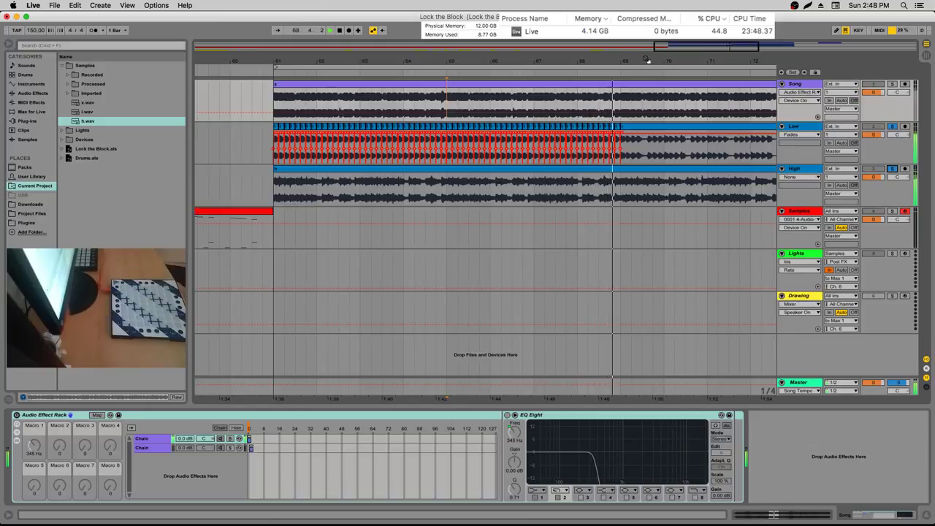
Zoom out to bars 58–82, replay from bar 69 and clear the selection after bar 69
left_click_drag(692, 61, 692, 88)
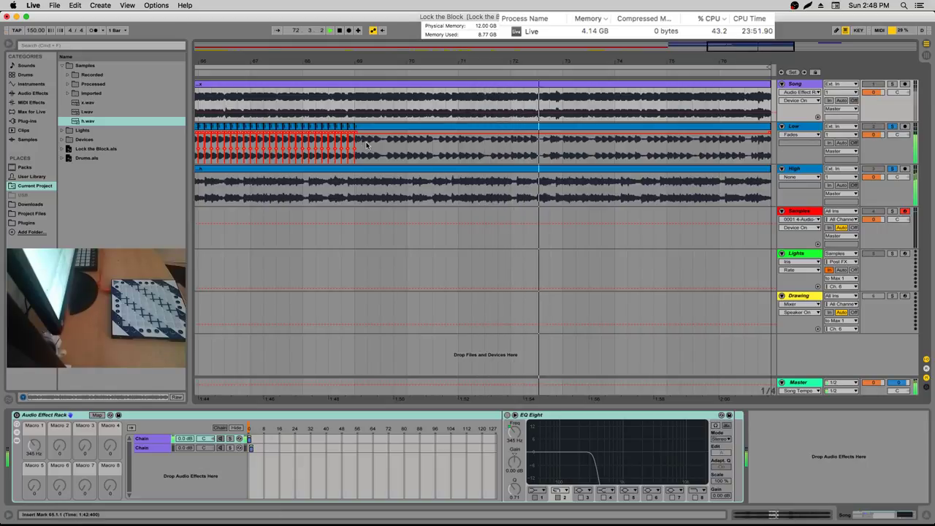
left_click(855, 130)
left_click(358, 69)
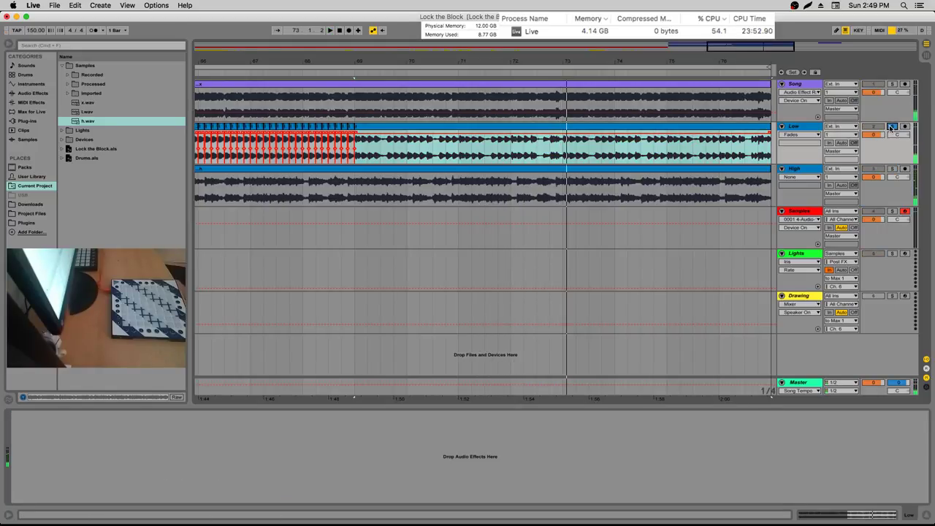
mouse_move(374, 49)
left_mouse_down()
mouse_move(367, 46)
mouse_move(371, 64)
mouse_move(471, 130)
left_mouse_up()
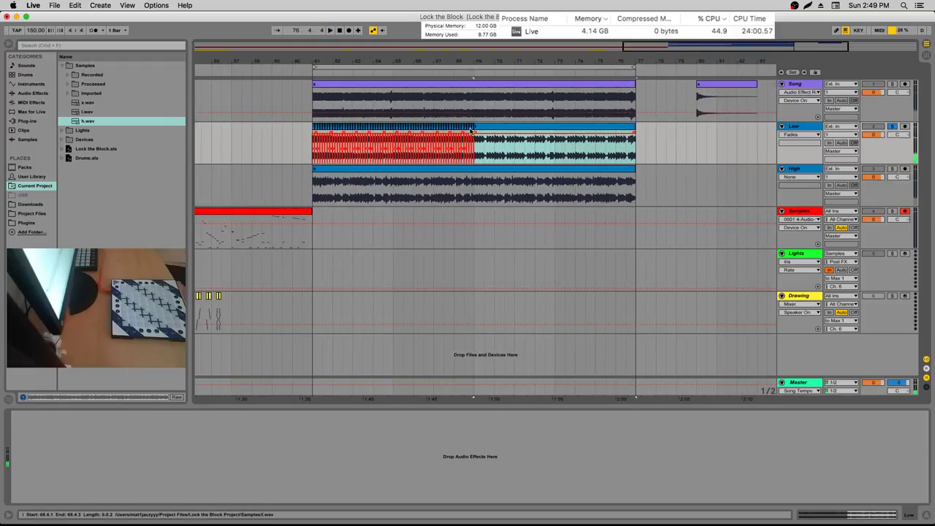
left_click(472, 128)
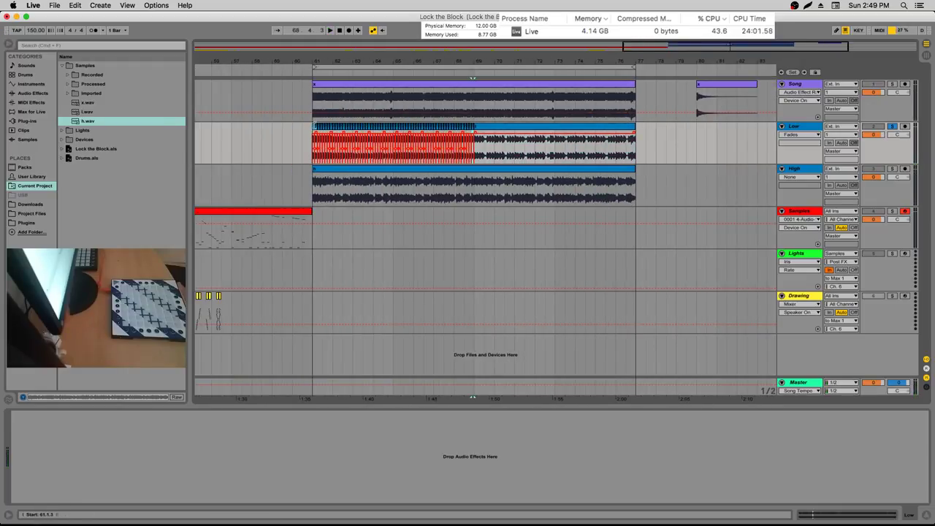
Duplicate the bars 61–69 slices into bars 69–77, then play from bar 61
left_click_drag(314, 127, 315, 127)
key("super+d")
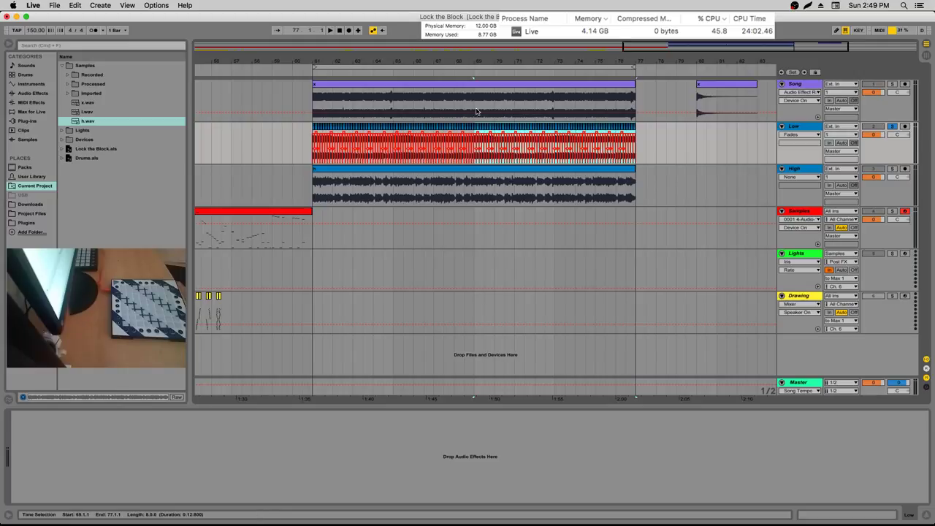
left_click_drag(481, 60, 812, 128)
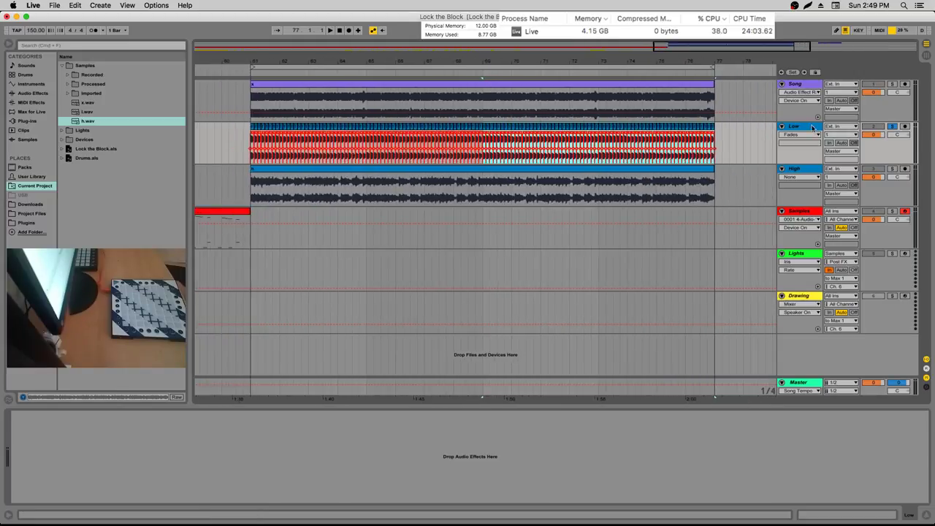
left_click(247, 147)
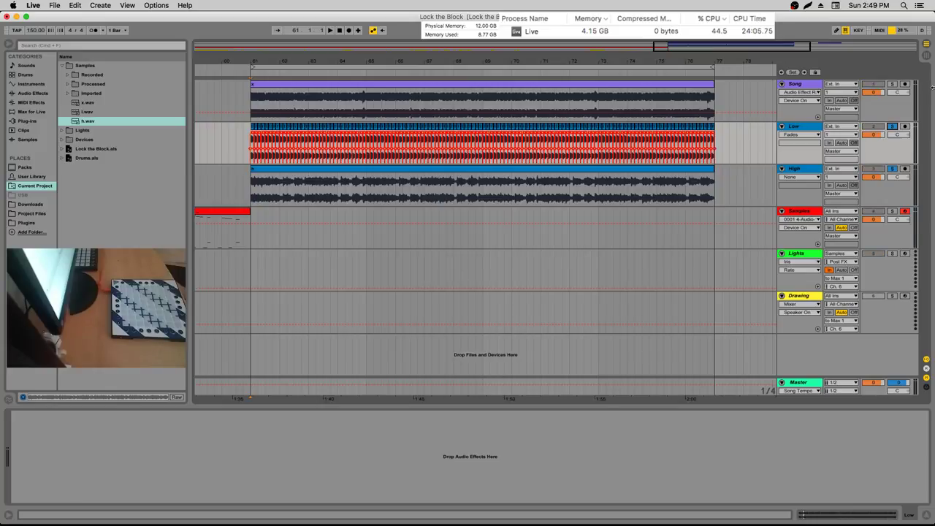
key("space")
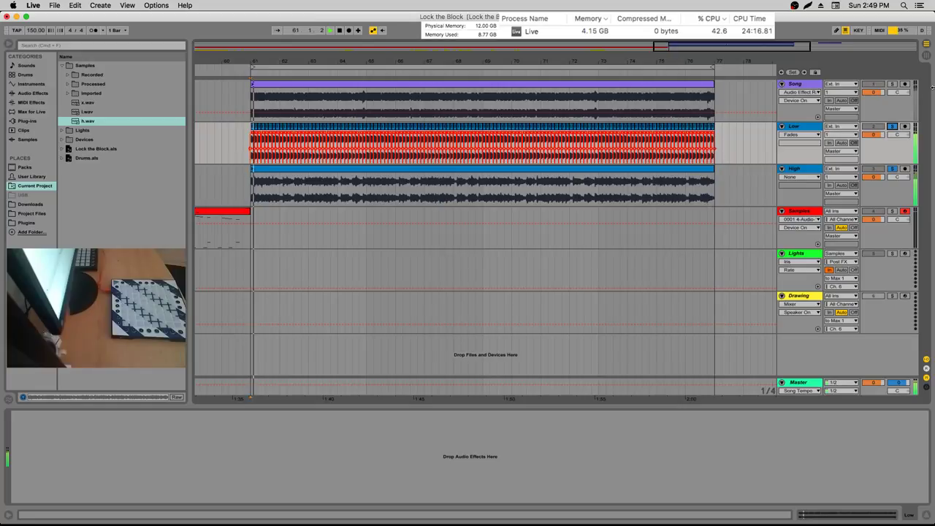
Solo the Song track and play the last beats before bar 77, viewing bars 70–78
left_click(700, 99)
key("plus")
key("plus")
key("plus")
key("plus")
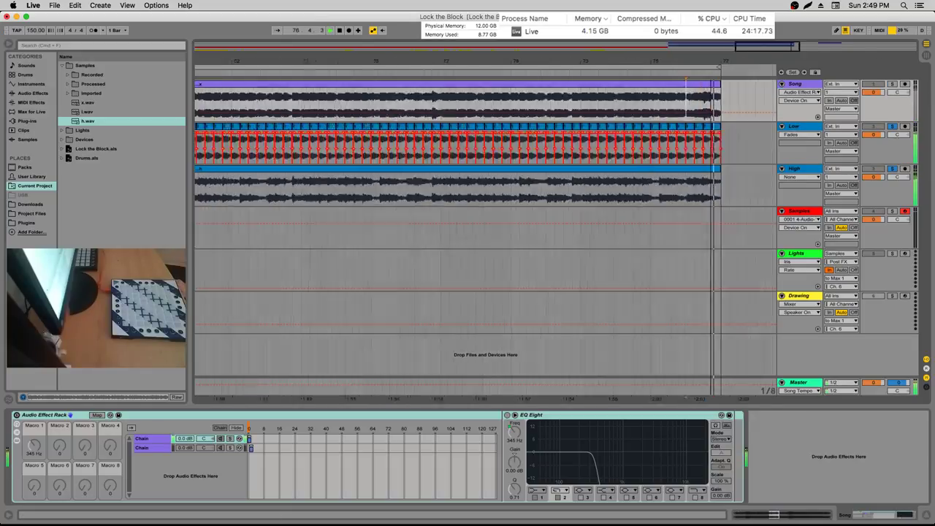
key("minus")
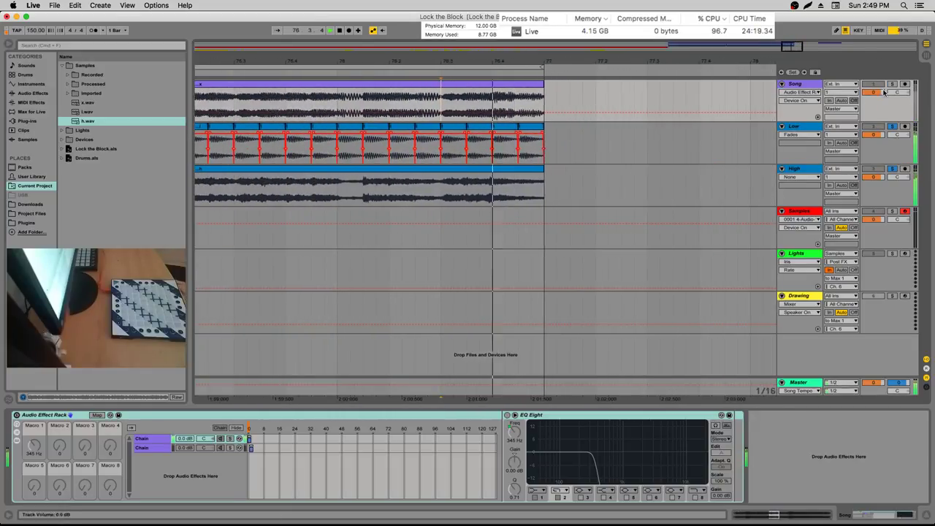
left_click(892, 84)
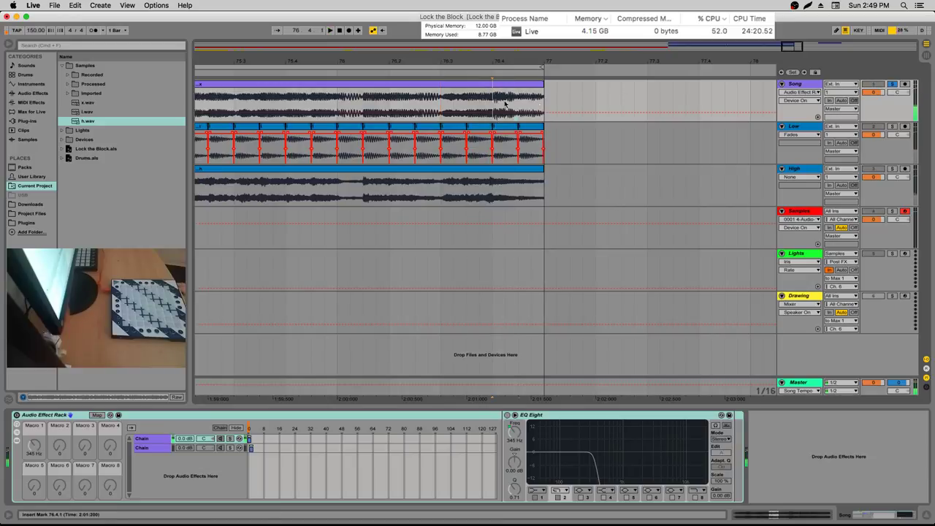
left_click(479, 100)
key("space")
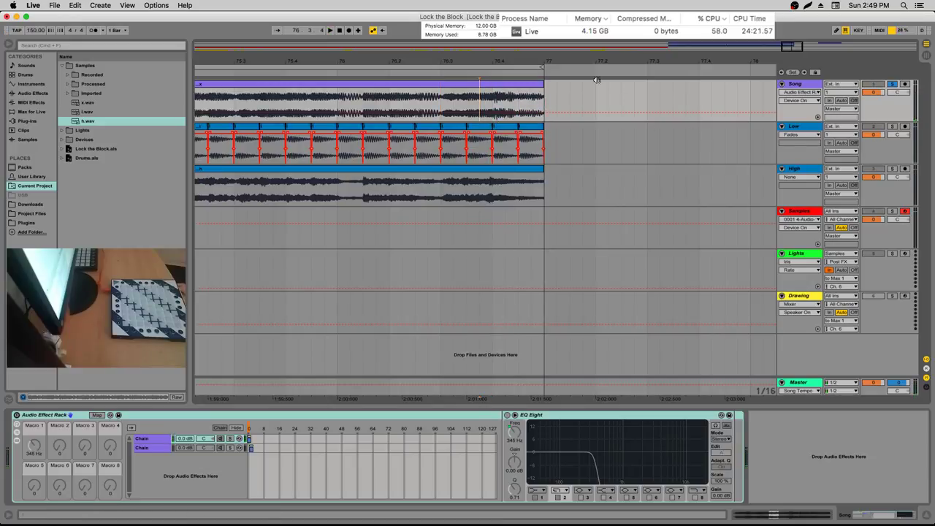
key("space")
key("minus")
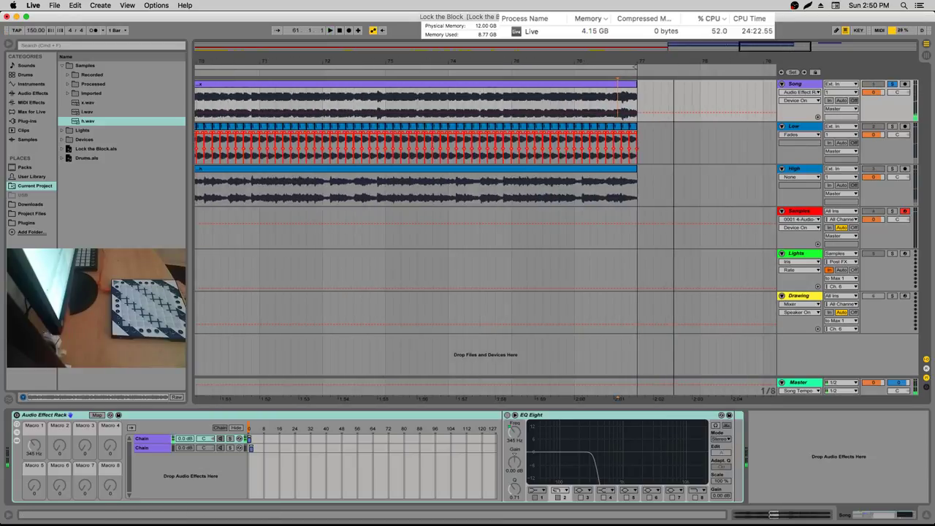
Add l.wav to the Low track, split it, delete the long part, and move the sliver to bar 77
left_click_drag(87, 111, 662, 145)
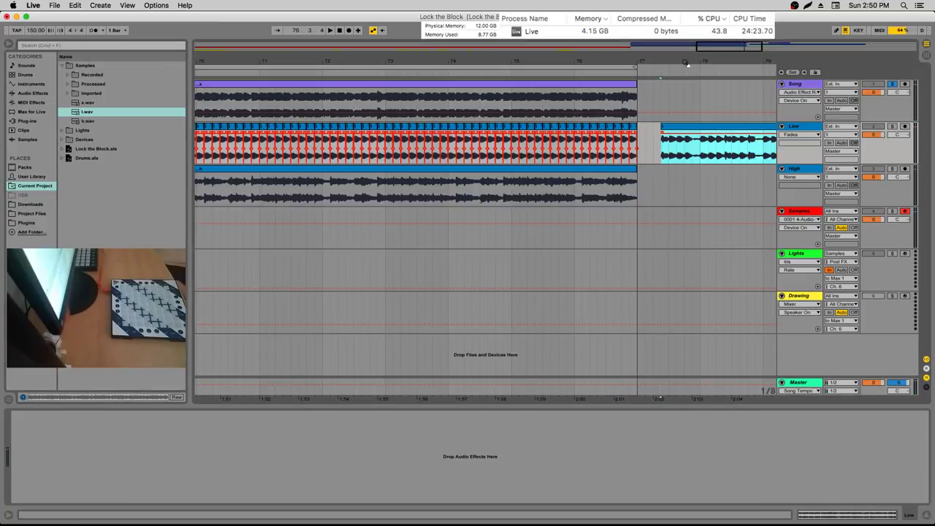
key("minus")
left_click(727, 139)
key("super+e")
left_click(719, 138)
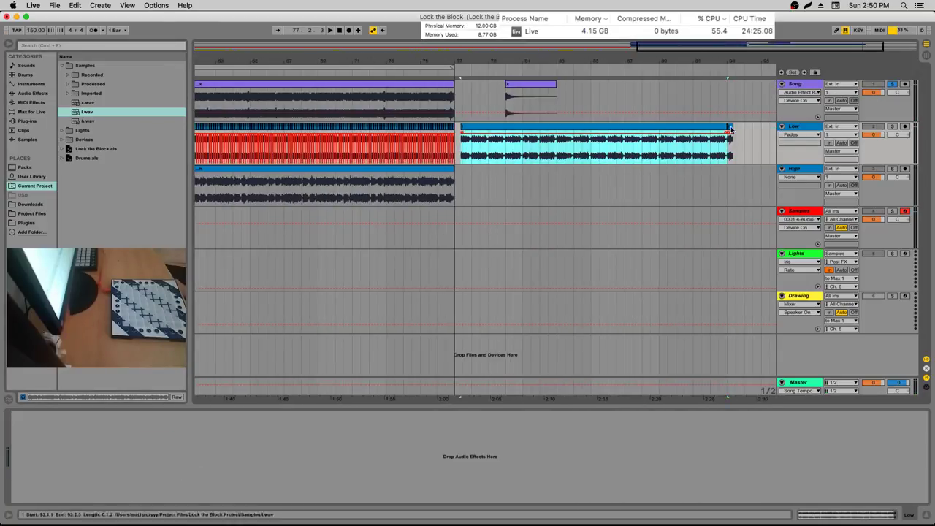
key("Delete")
left_click_drag(730, 129, 460, 111)
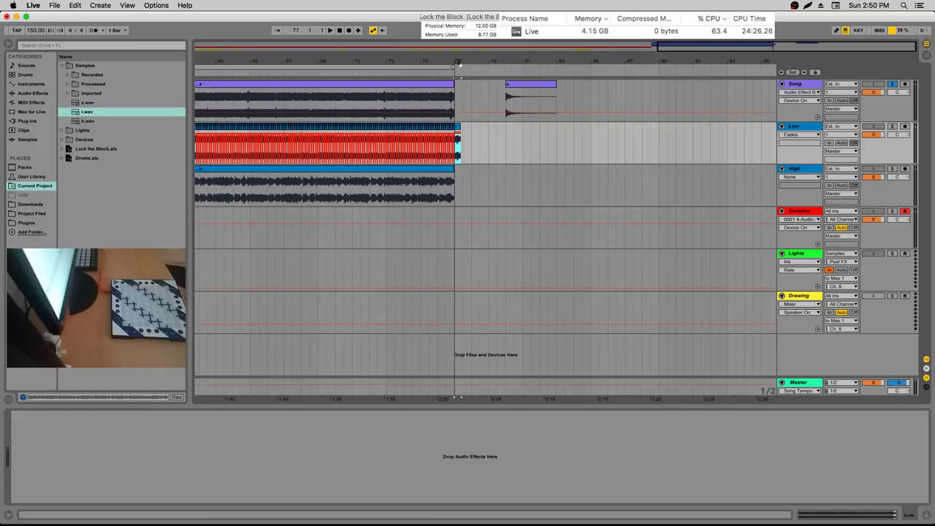
Zoom in around bar 77 and place the insert point at 77.1.3
left_click_drag(459, 63, 460, 102)
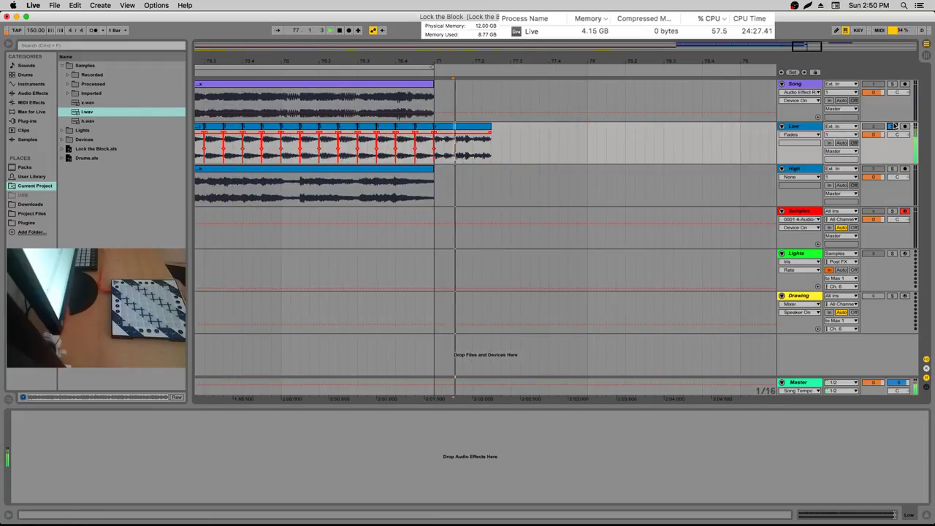
left_click(453, 152)
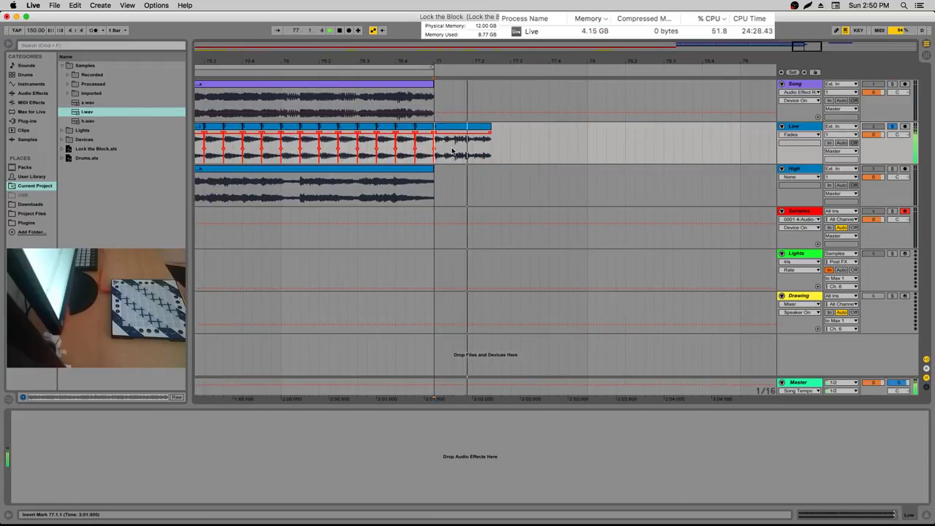
left_click(453, 151)
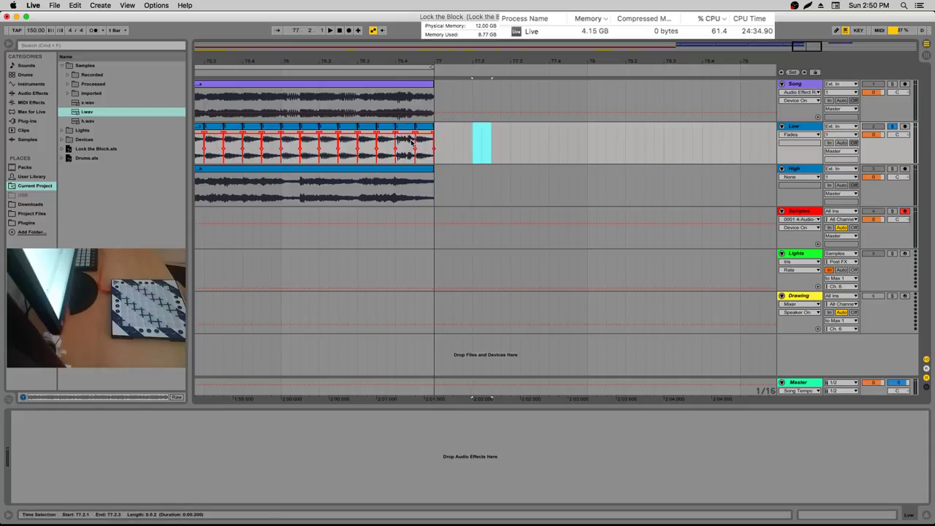
Turn off the Low track solo, replay from earlier in the Song clip, and toggle Song solo off
left_click(320, 114)
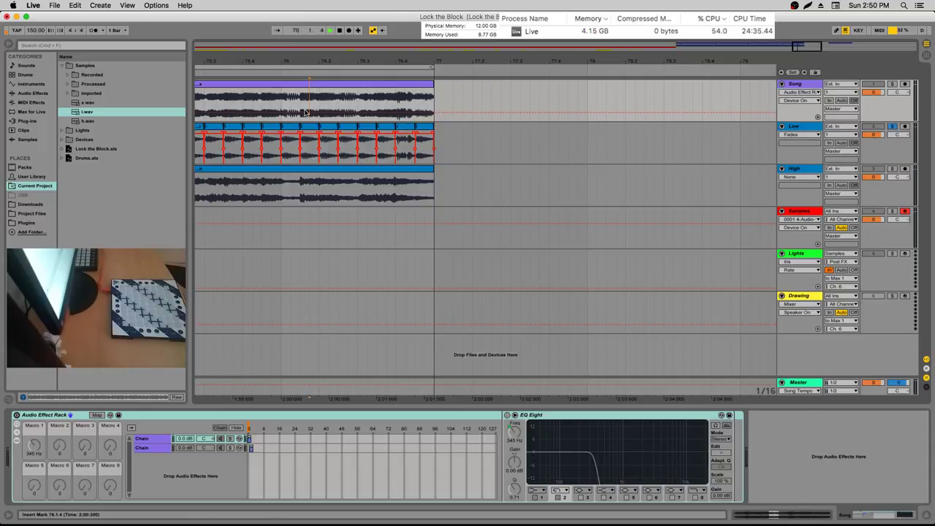
left_click(892, 127)
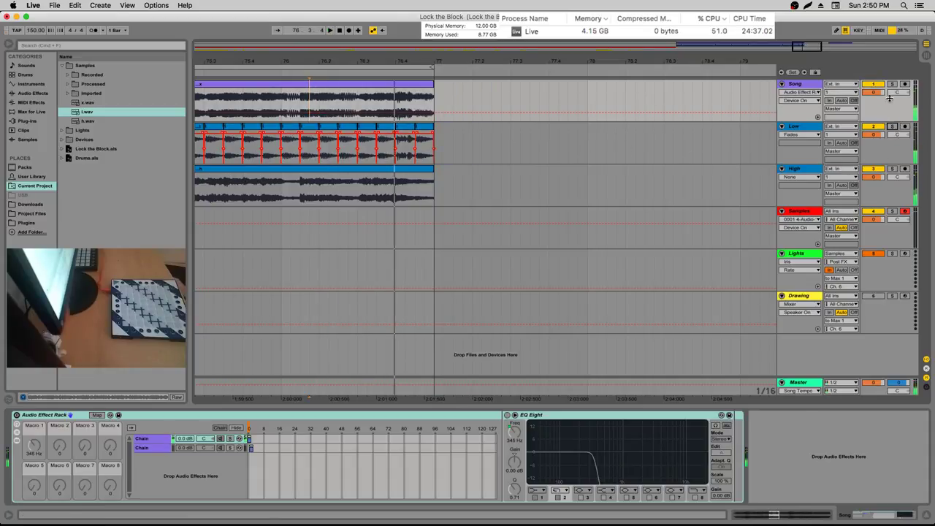
key("space")
left_click(284, 98)
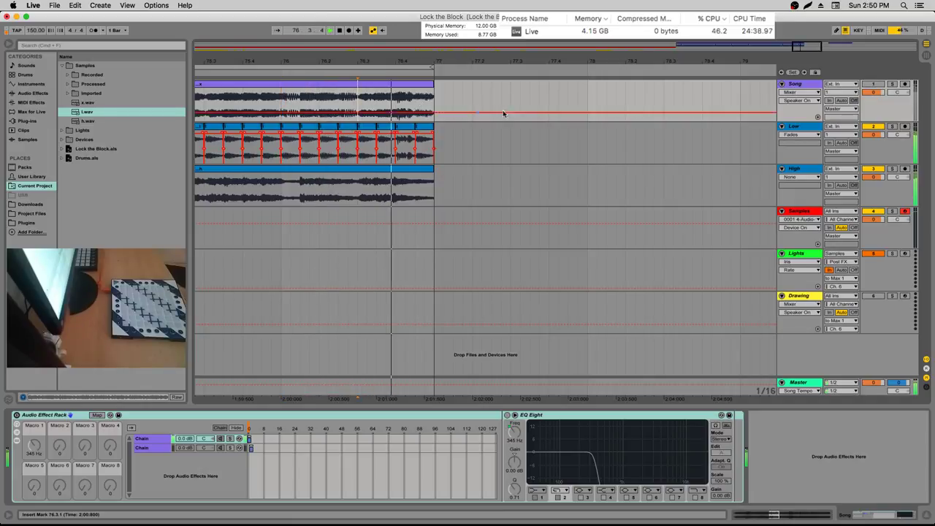
left_click(891, 84)
left_click(891, 85)
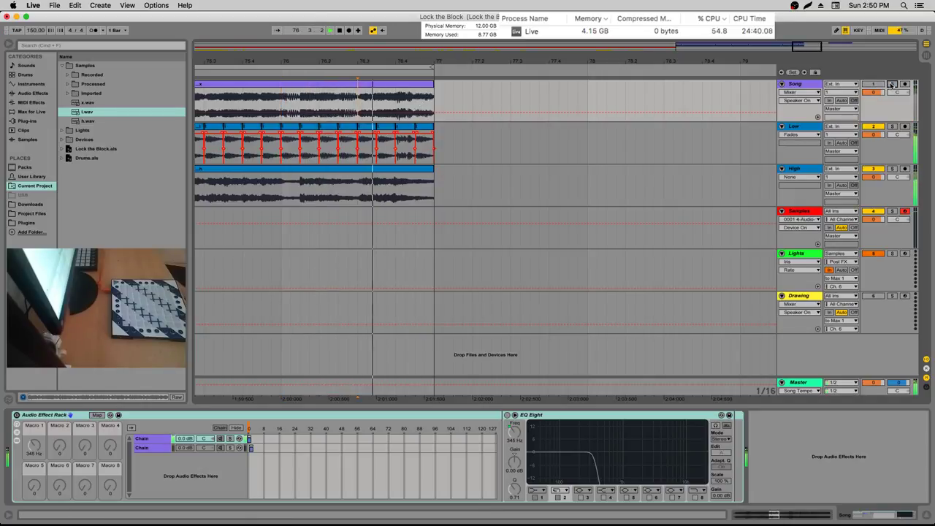
Solo the High track and start playback at bar 61, zoomed to bars 60–67
left_click_drag(441, 56, 440, 41)
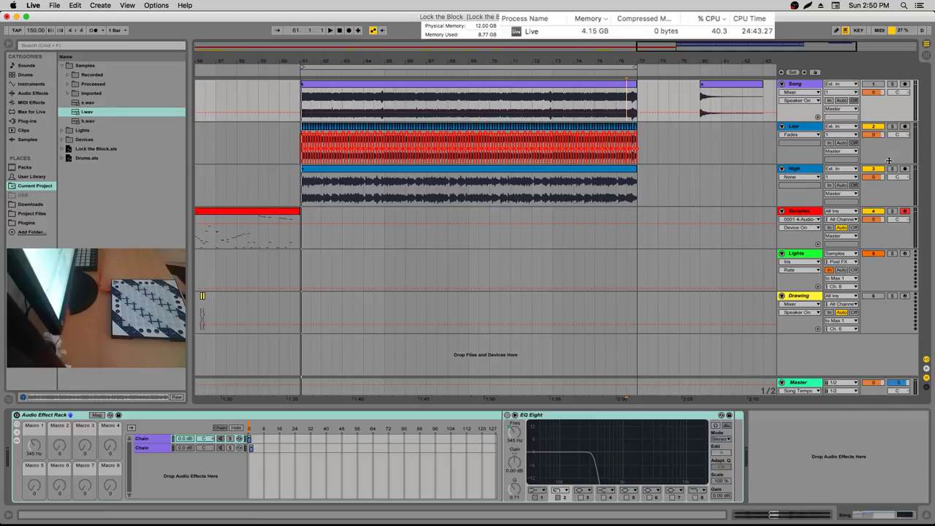
left_click(893, 169)
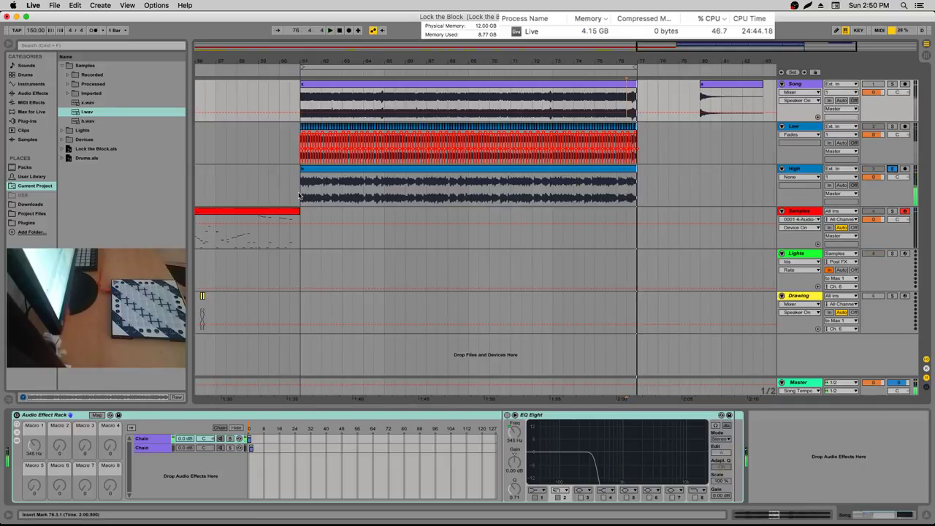
left_click(300, 193)
left_click_drag(322, 57, 218, 65)
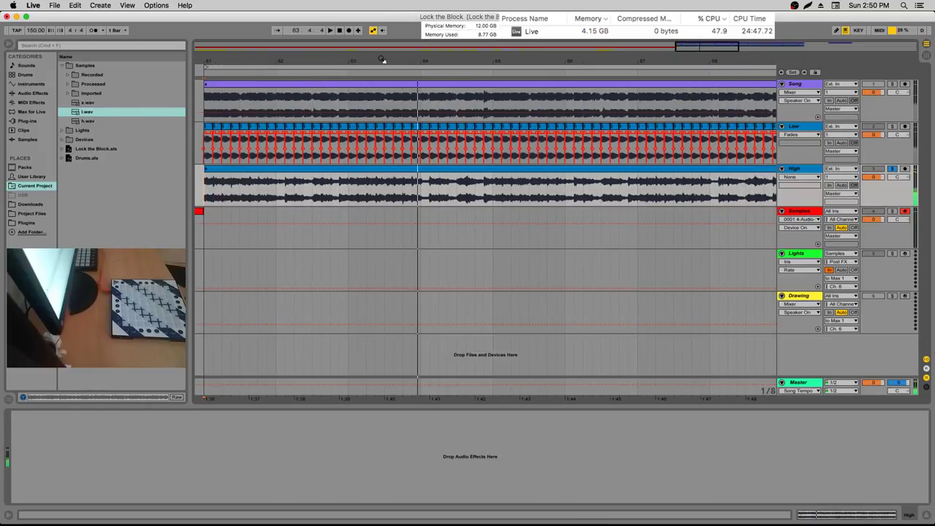
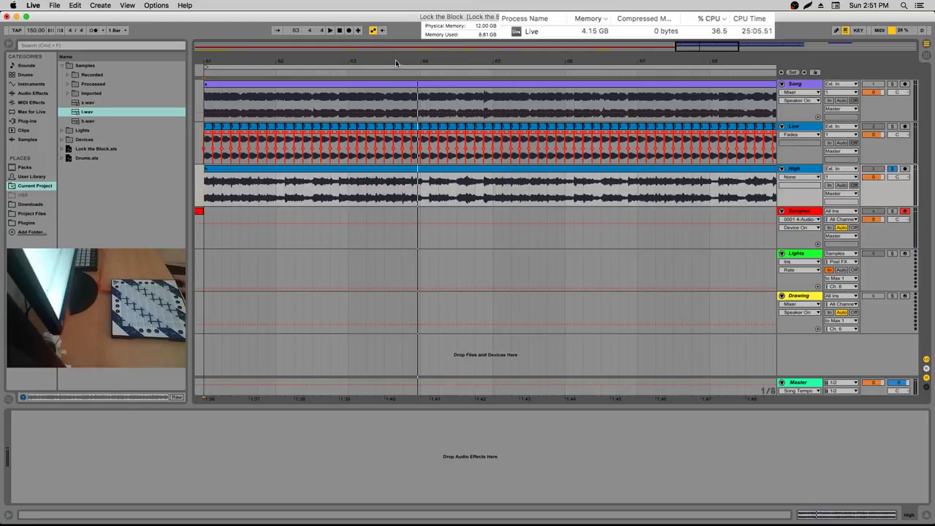
Select bars 61 to 77 on the Samples track, aligned with the Song, Low and High clips
scroll(486, 219, "down", 5)
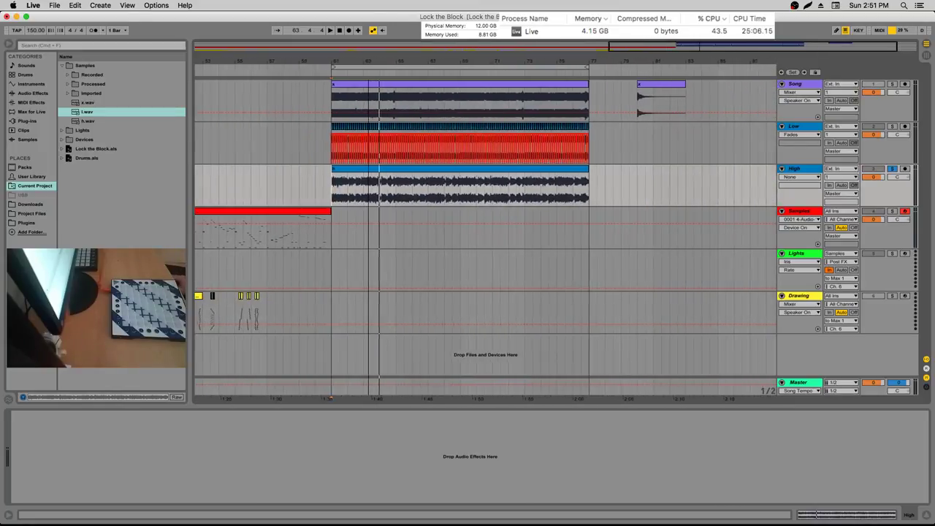
scroll(379, 219, "up", 3)
scroll(380, 220, "down", 4)
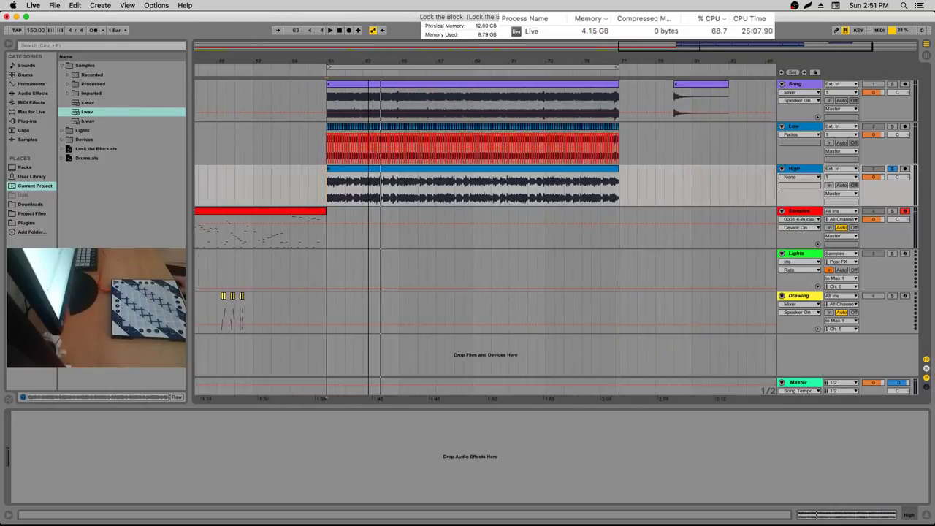
scroll(370, 219, "up", 3)
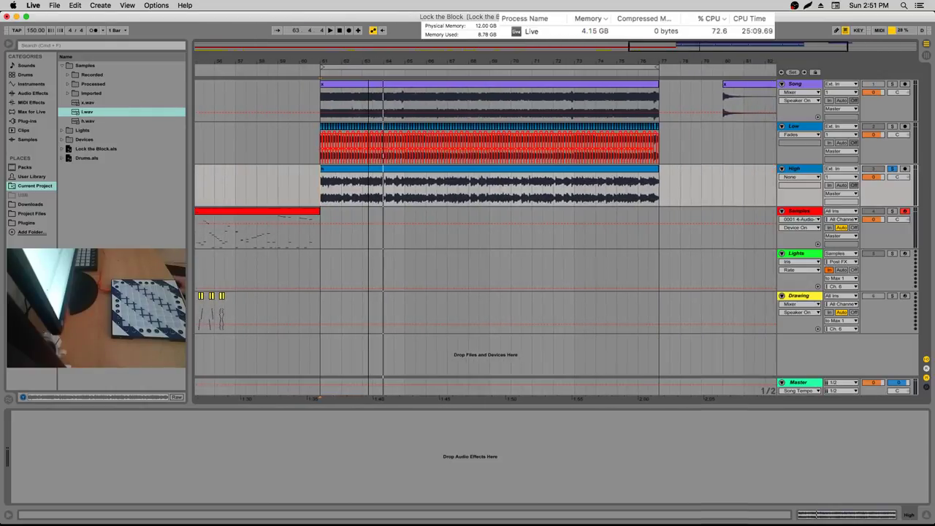
scroll(370, 219, "up", 1)
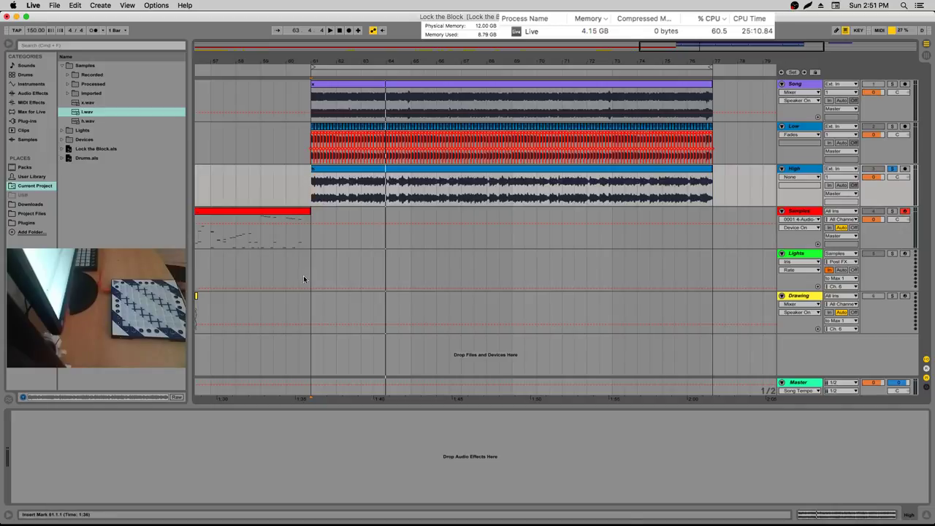
left_click_drag(313, 237, 710, 223)
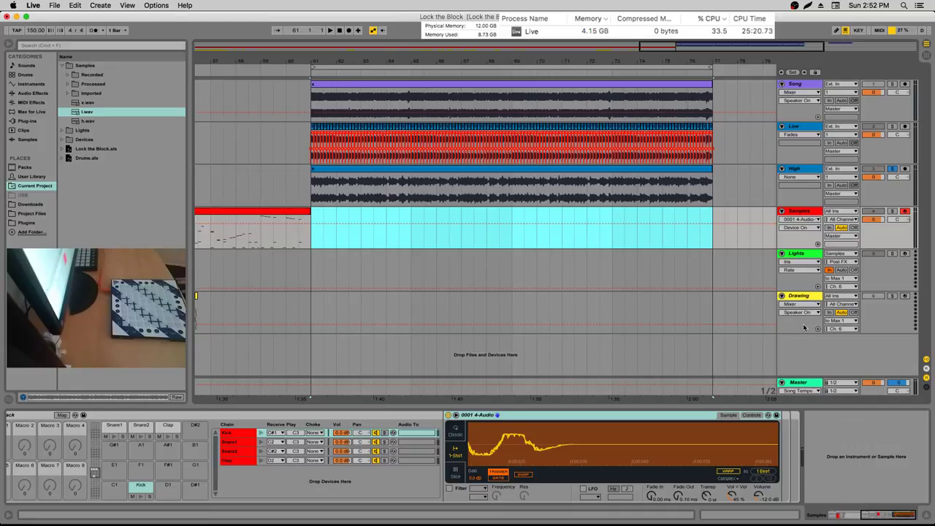
Play the song from bar 61 and audition bars 65, 73, 71 and 69
left_click(315, 190)
key("space")
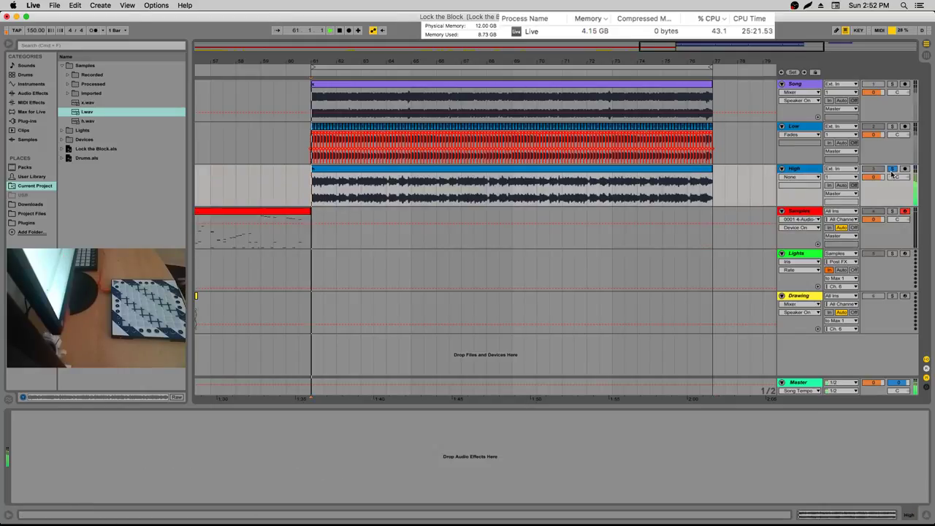
left_click(412, 195)
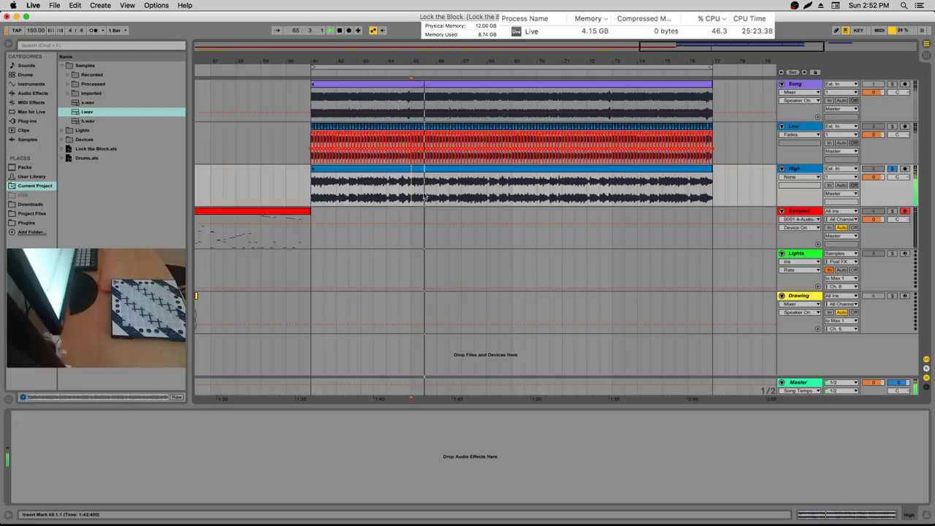
left_click(612, 195)
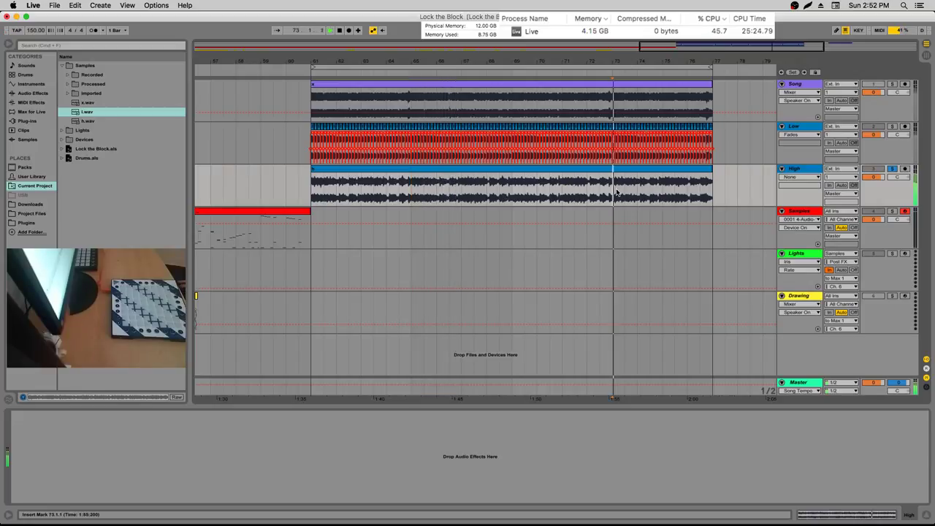
left_click(566, 194)
left_click(512, 195)
left_click(412, 195)
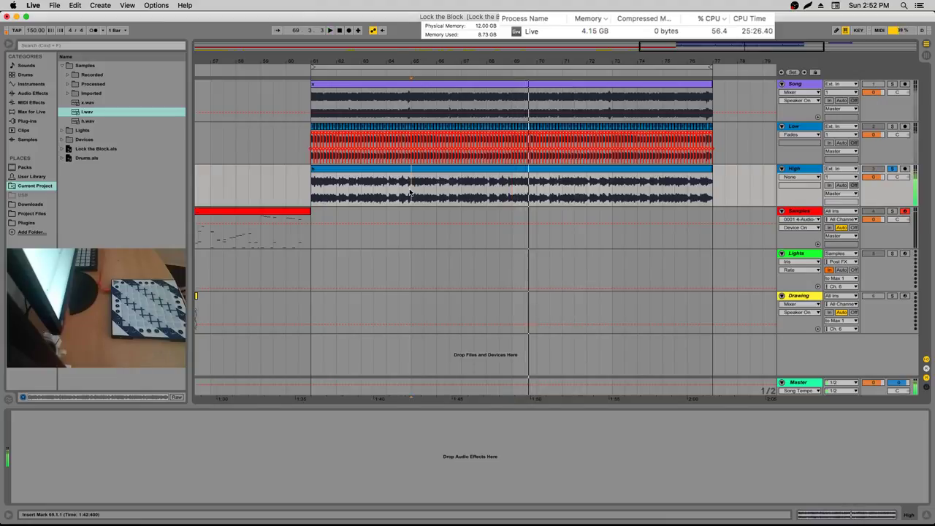
Restart from bar 61, audition bars 65 through 75, then stop playback at bar 72
left_click(313, 190)
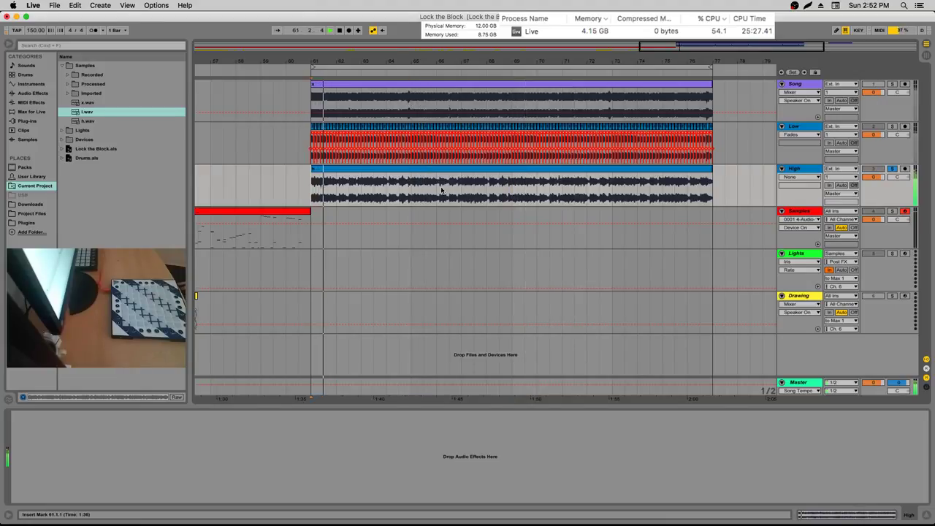
left_click(398, 190)
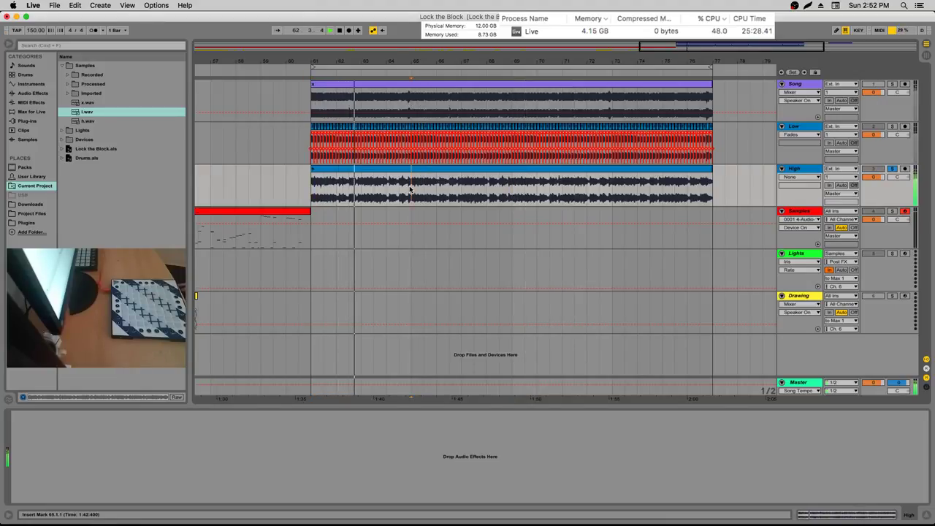
left_click(458, 186)
left_click(500, 189)
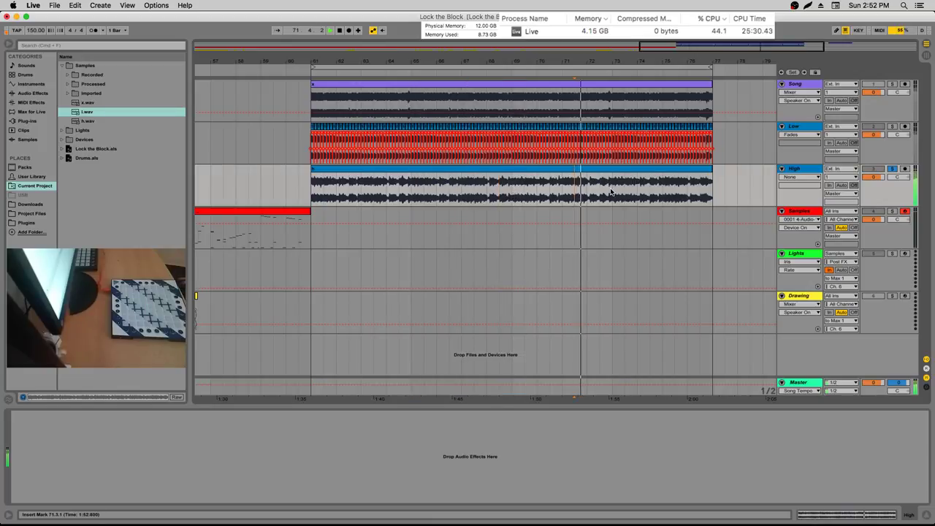
left_click(564, 187)
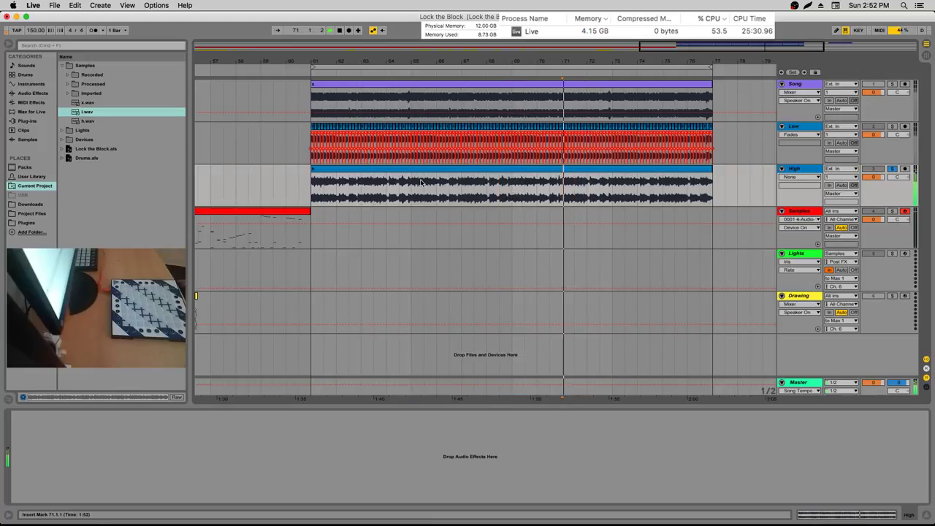
left_click(462, 189)
left_click(662, 188)
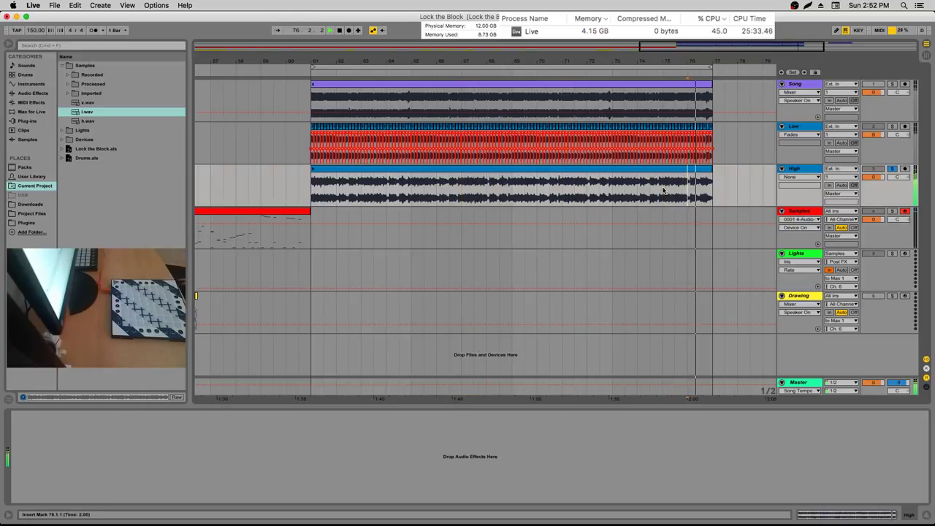
left_click(588, 189)
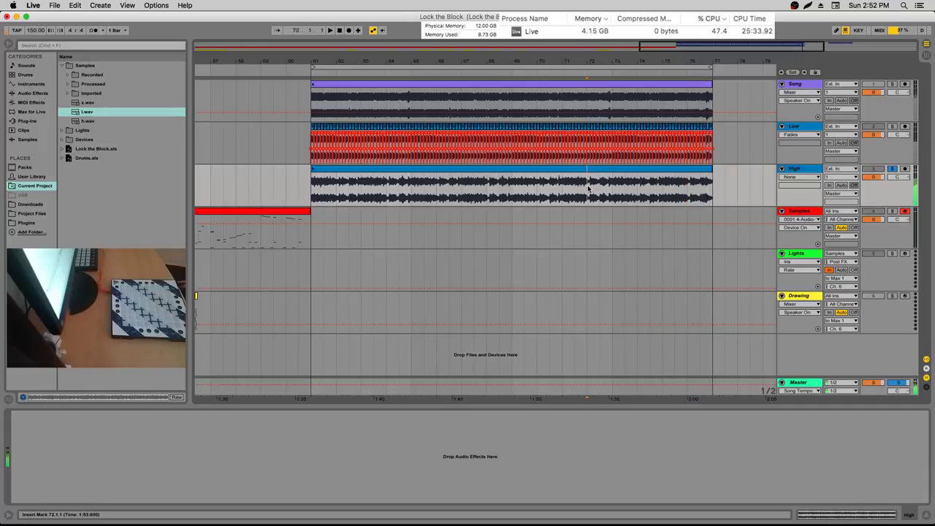
left_click(487, 188)
left_click(389, 189)
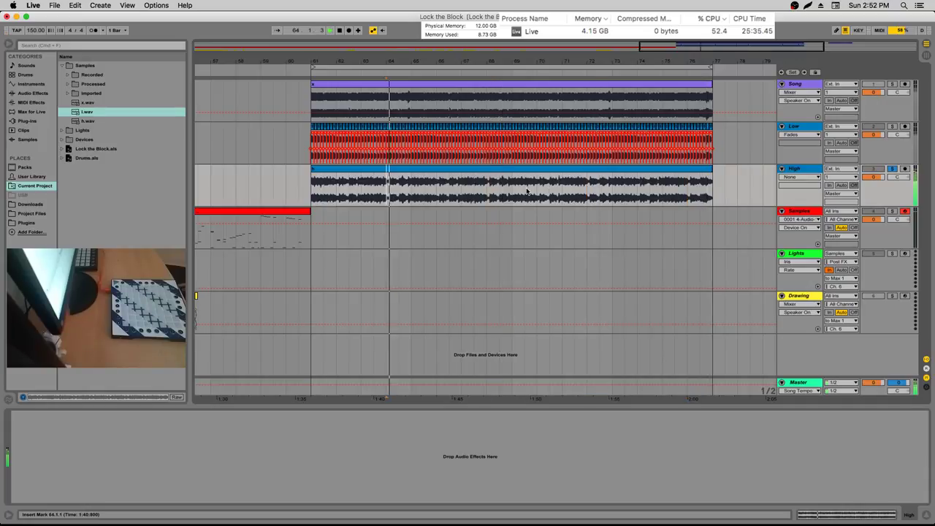
left_click(588, 188)
key("space")
key("space")
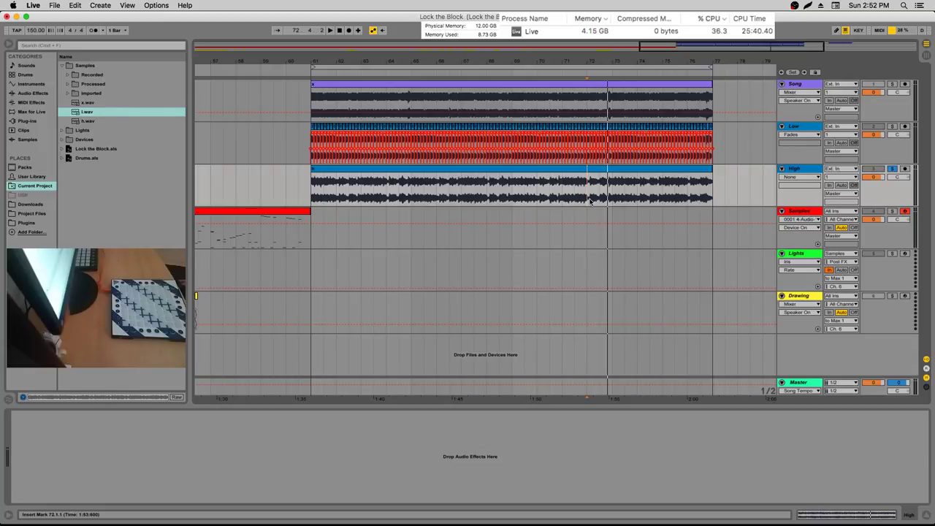
Mark the High clip's span and place the play start at bar 77
left_click(346, 186)
left_click_drag(346, 185, 713, 185)
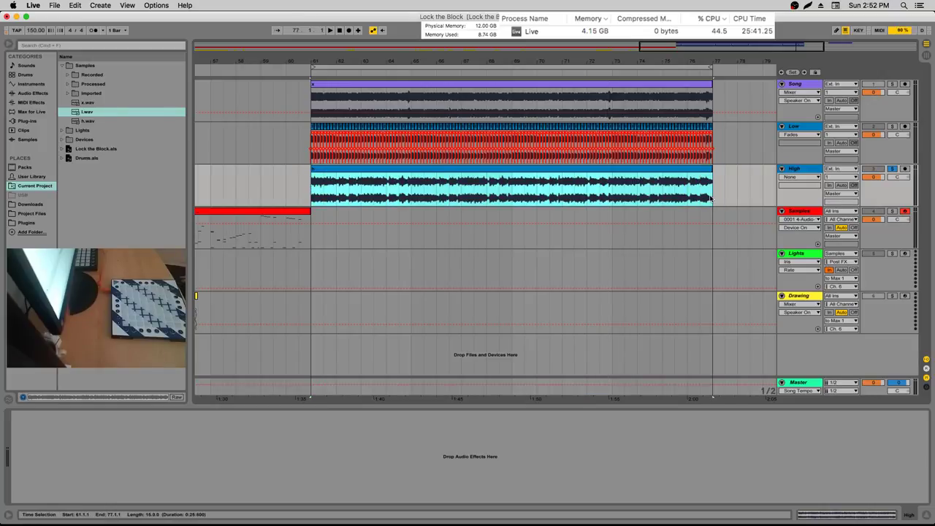
left_click(713, 186)
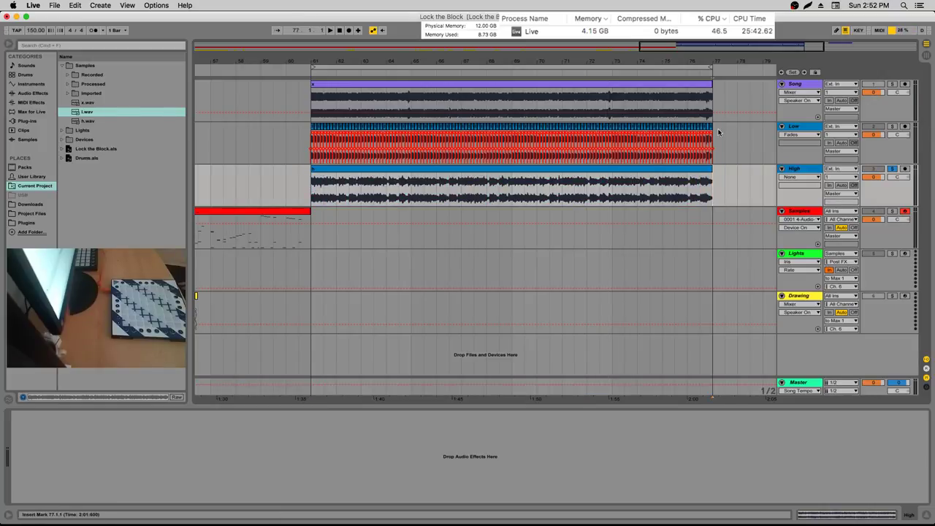
Rename the tracks to Samples Main and Lights Main and widen the track headers
left_click(820, 211)
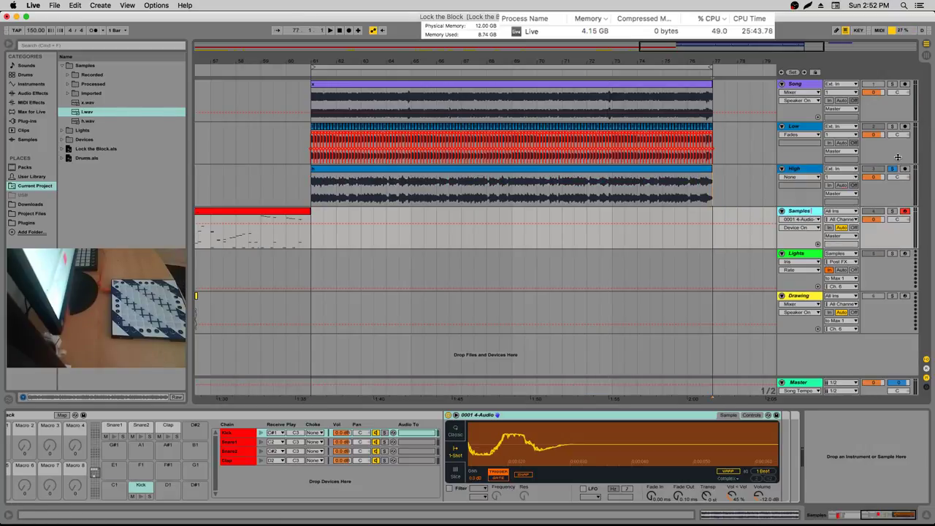
key("Down")
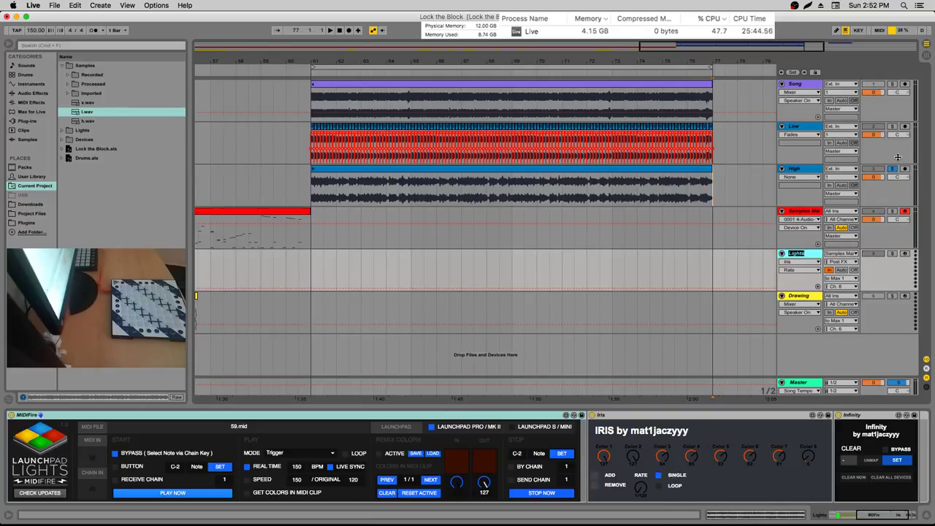
key("BackSpace")
key("BackSpace")
key("BackSpace")
type("ai")
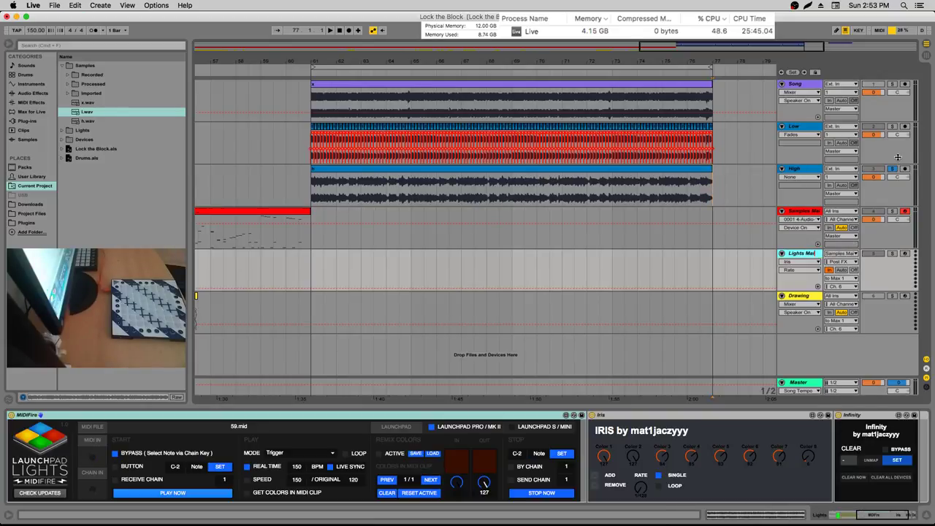
type("n")
key("Return")
left_click_drag(778, 113, 768, 113)
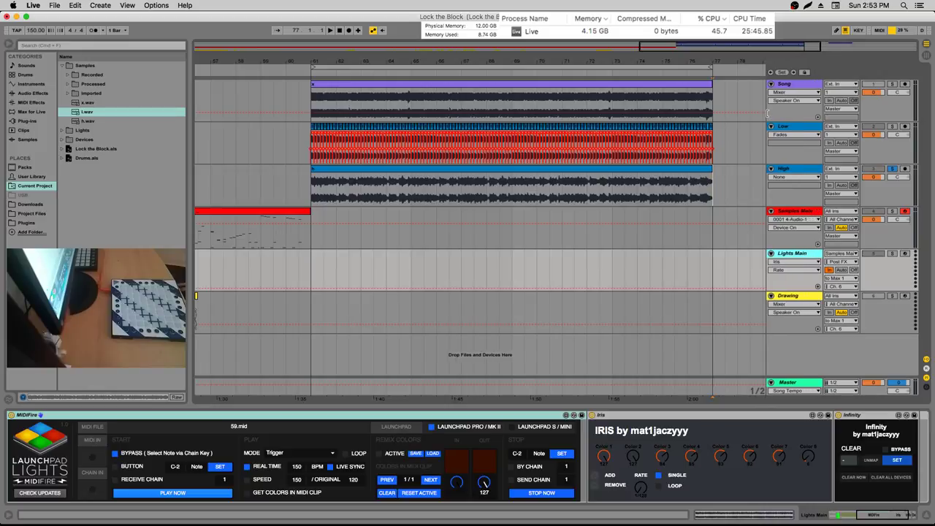
Add a red, full-height Drum Rack MIDI track and name it Samples 2nd
left_click(22, 74)
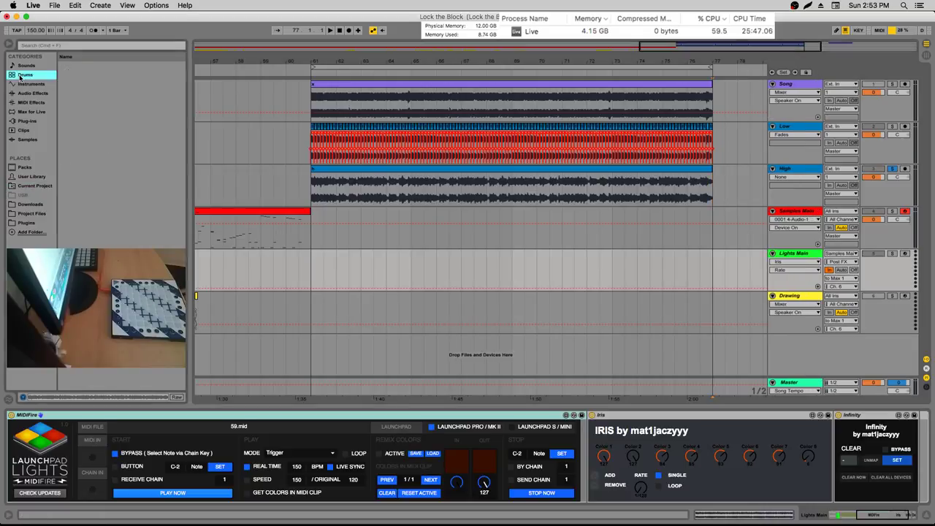
mouse_move(88, 75)
left_mouse_down()
mouse_move(798, 341)
mouse_move(793, 321)
mouse_move(805, 298)
left_mouse_up()
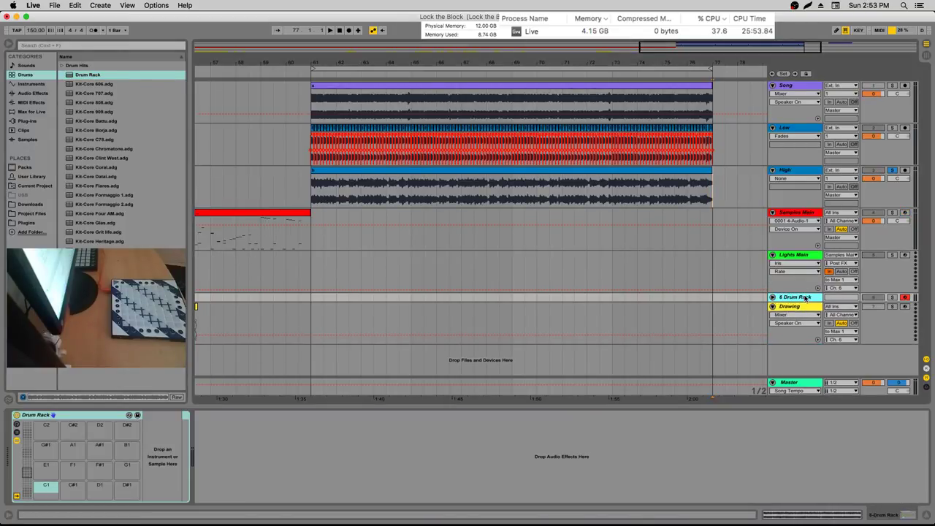
right_click(807, 301)
left_click(814, 420)
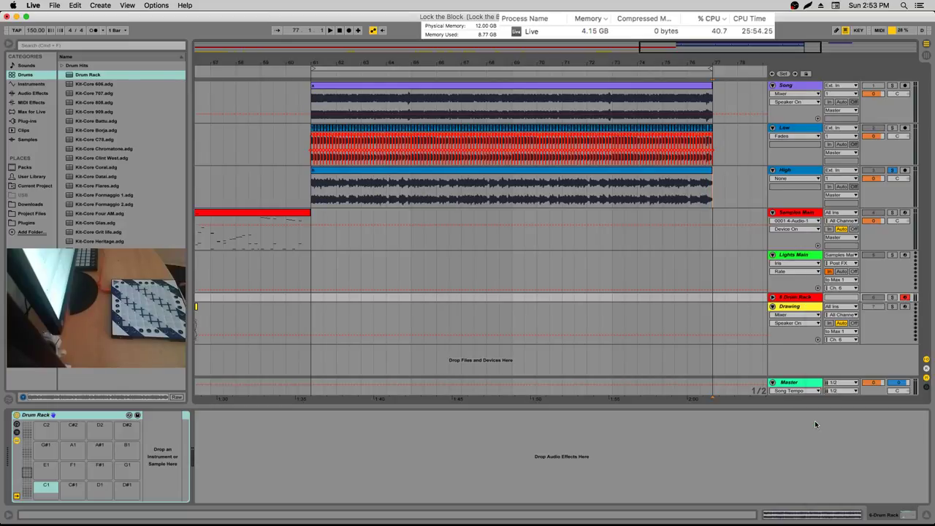
mouse_move(792, 299)
left_mouse_down()
mouse_move(800, 318)
mouse_move(791, 336)
left_mouse_up()
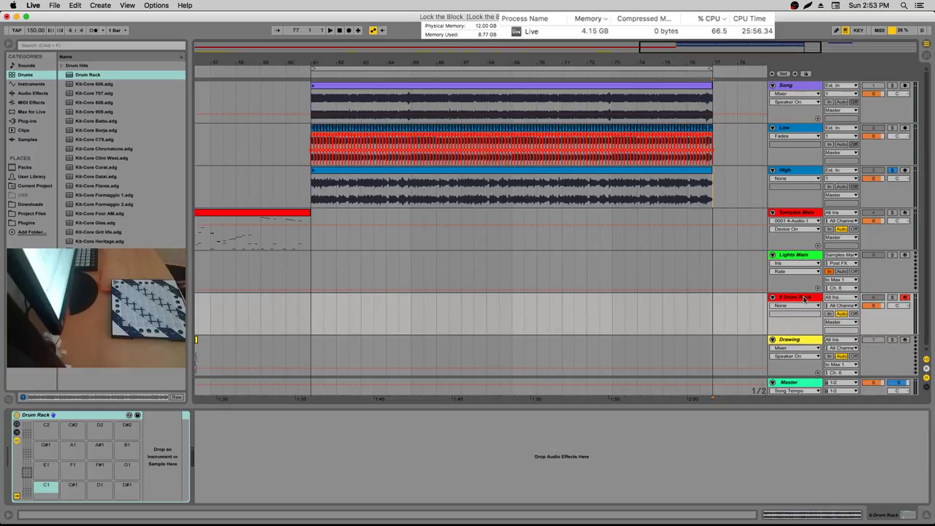
key("super+r")
type("S")
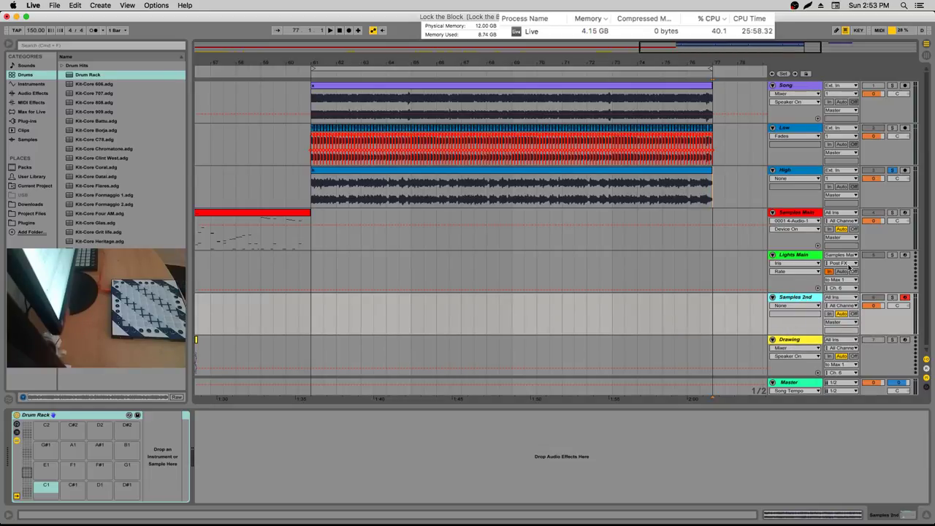
Fold Samples Main and create a new MIDI track holding a MIDI Effect Rack
left_click(32, 103)
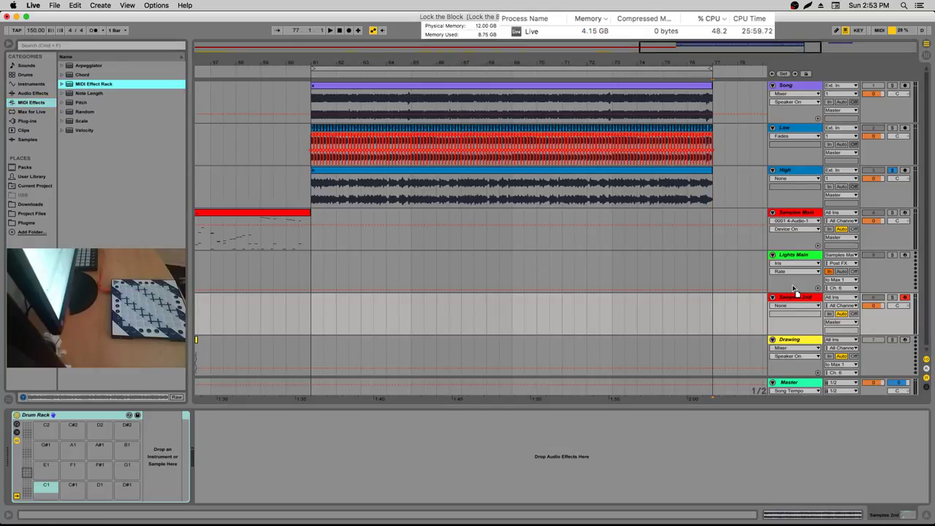
scroll(791, 377, "down", 1)
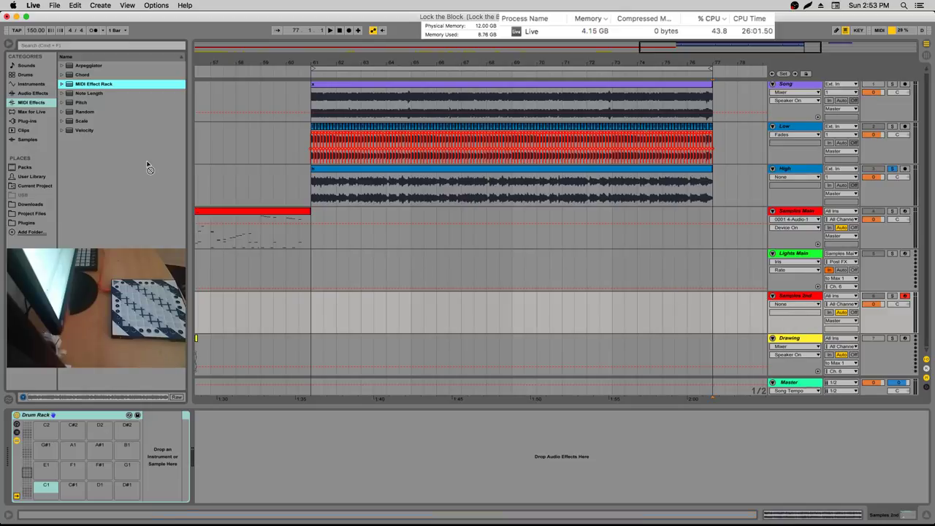
left_click(732, 274)
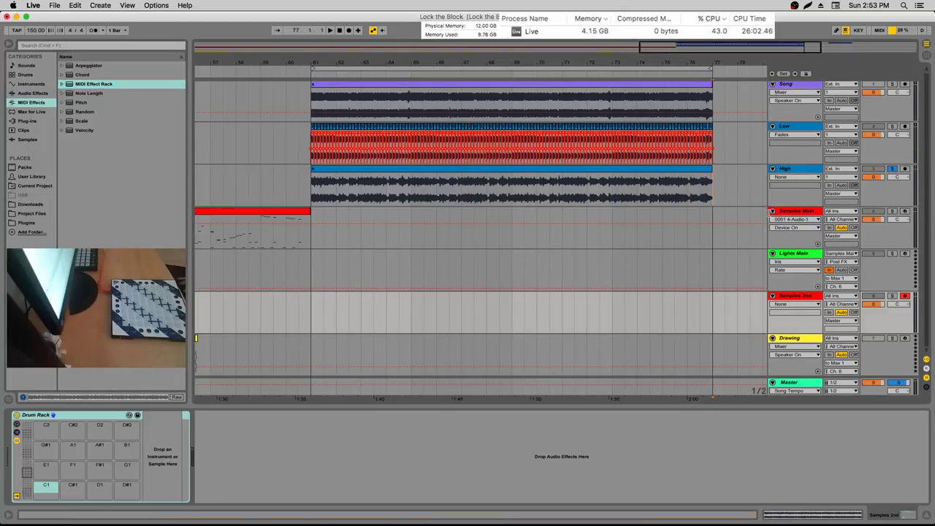
key("Left")
left_click(108, 84)
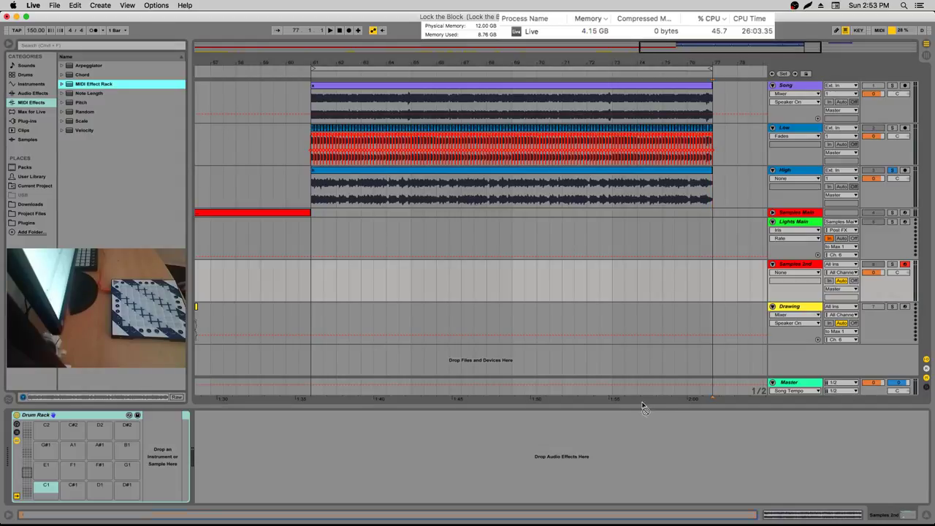
mouse_move(643, 407)
left_mouse_down()
mouse_move(803, 364)
mouse_move(797, 356)
left_mouse_up()
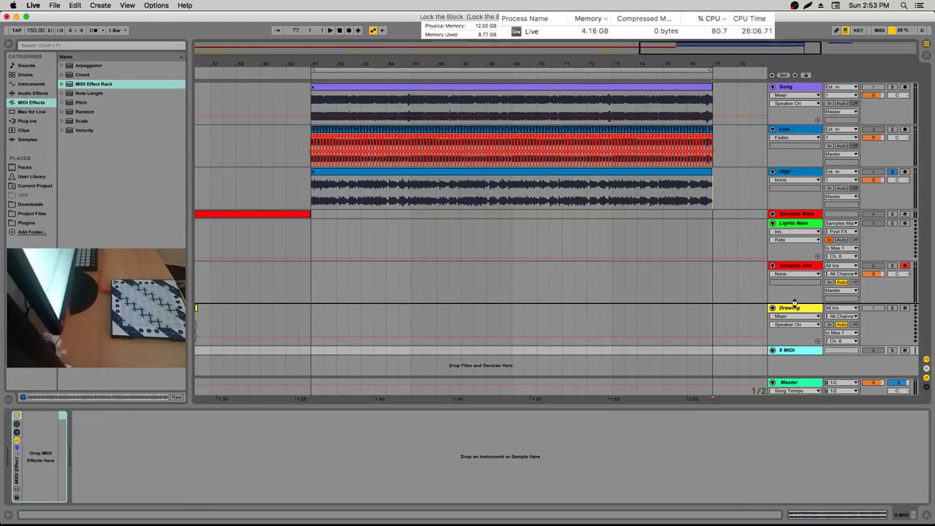
Move the new track above Drawing, recolour it and name it Lights 2nd
left_click_drag(795, 308, 794, 353)
right_click(792, 305)
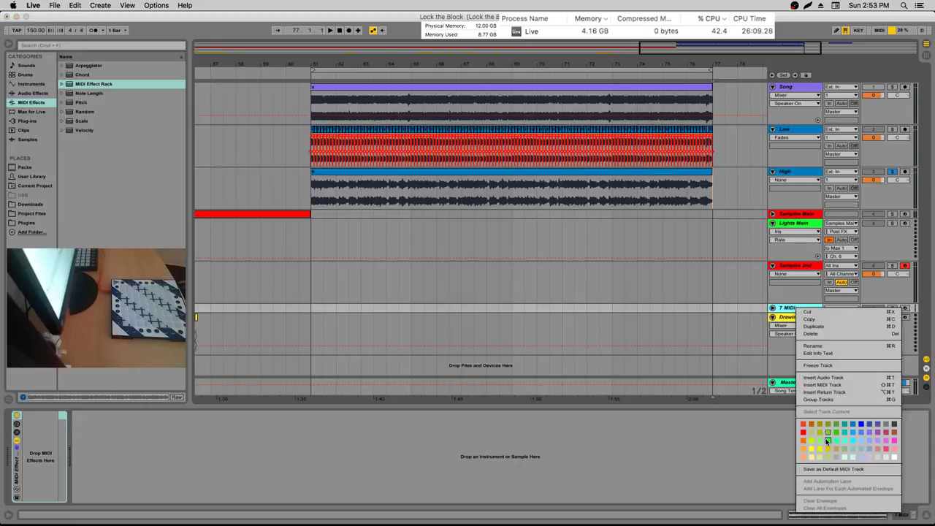
left_click(824, 437)
left_click(783, 309)
type("L")
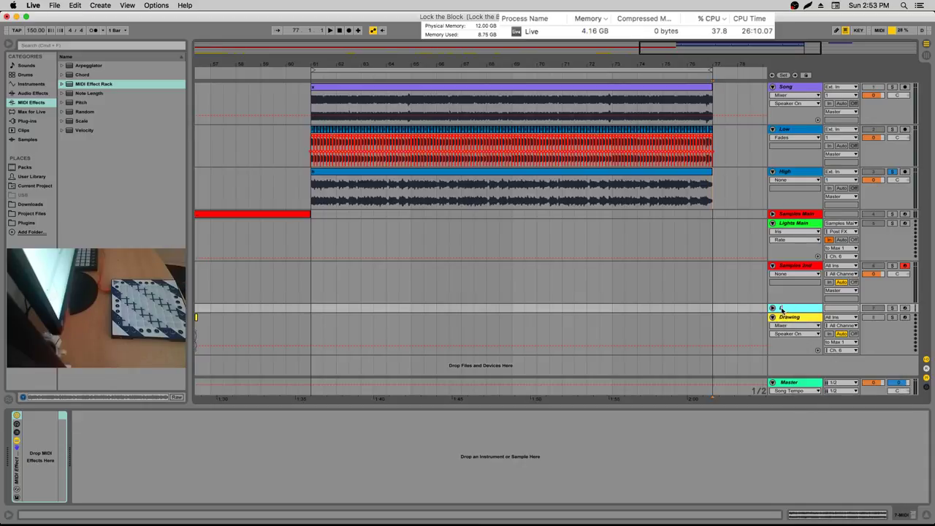
type("ights 2nd")
key("Return")
key("Right")
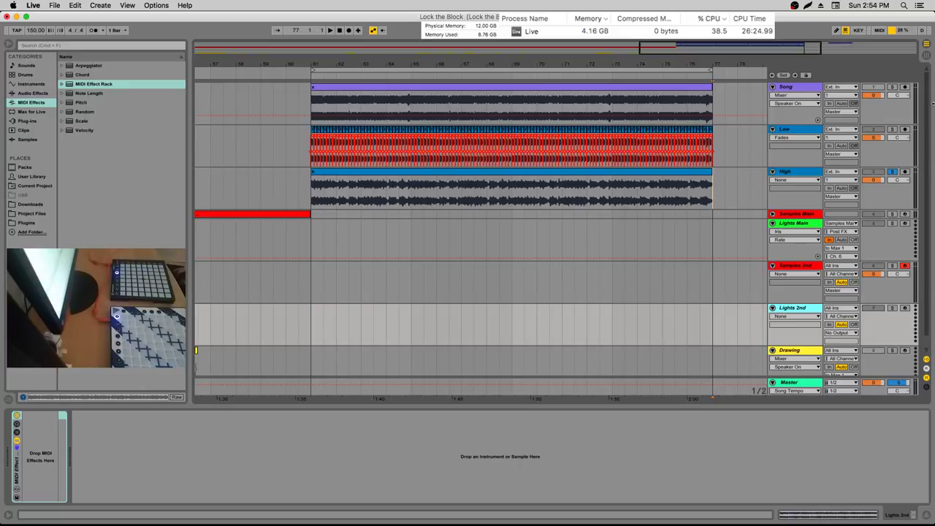
Set Samples Main's input to Launchpad Pro and Samples 2nd's input to Launchpad MK2
left_click(773, 214)
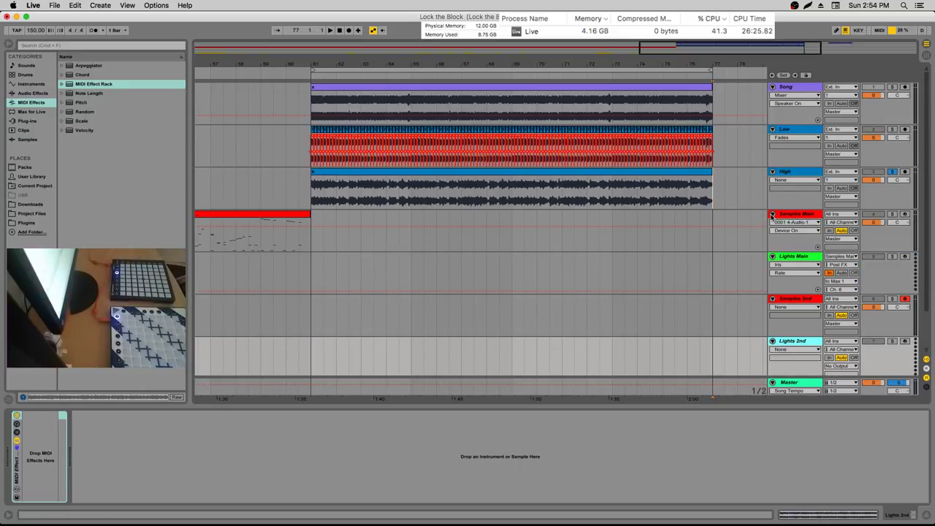
left_click(827, 213)
left_click(853, 244)
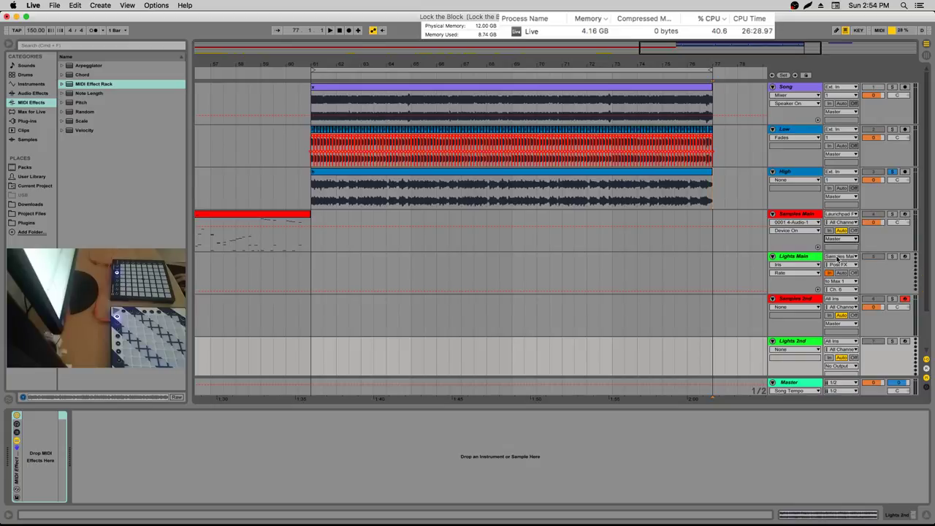
left_click(839, 281)
left_click(840, 291)
scroll(844, 270, "down", 2)
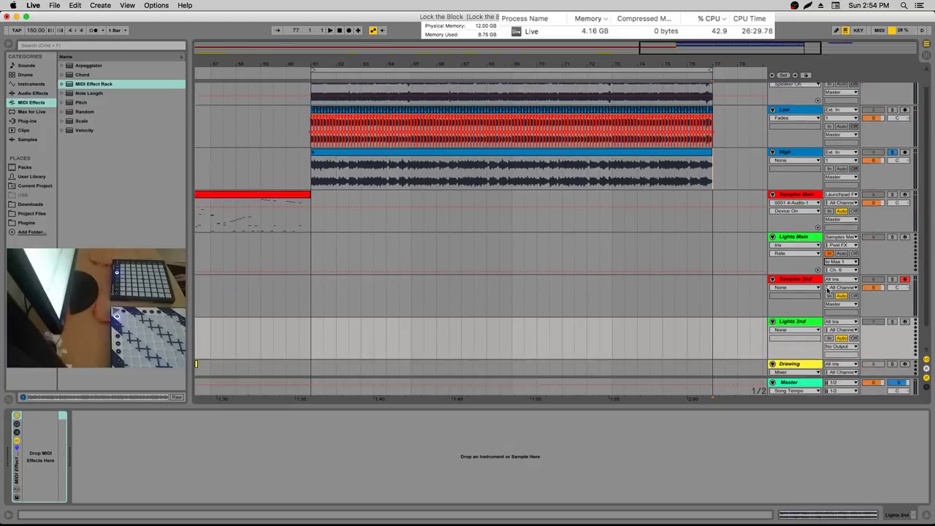
left_click(842, 253)
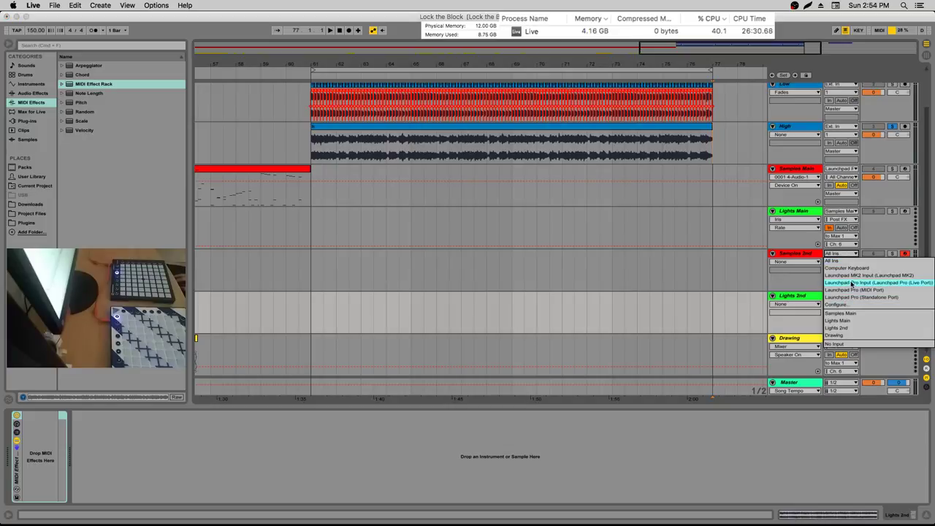
left_click(857, 276)
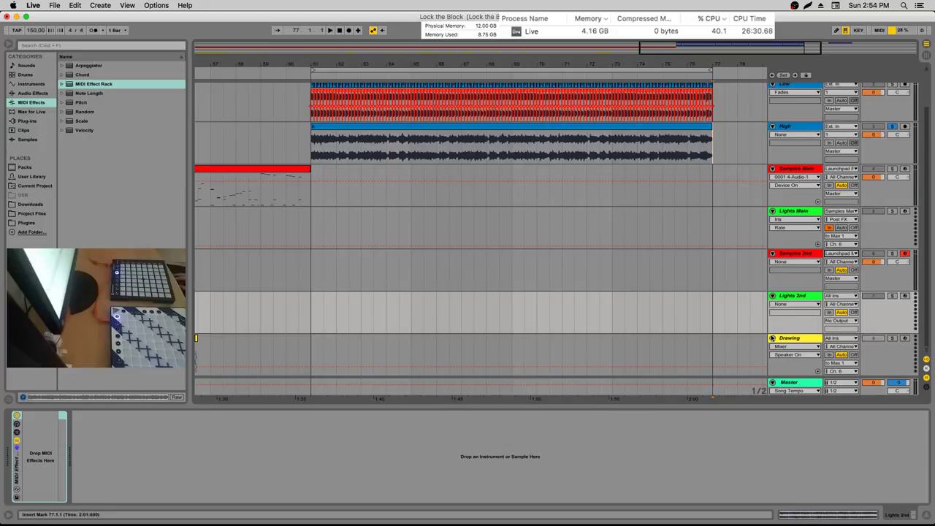
Feed Lights 2nd from Samples 2nd and send its output to Max 2
left_click(834, 296)
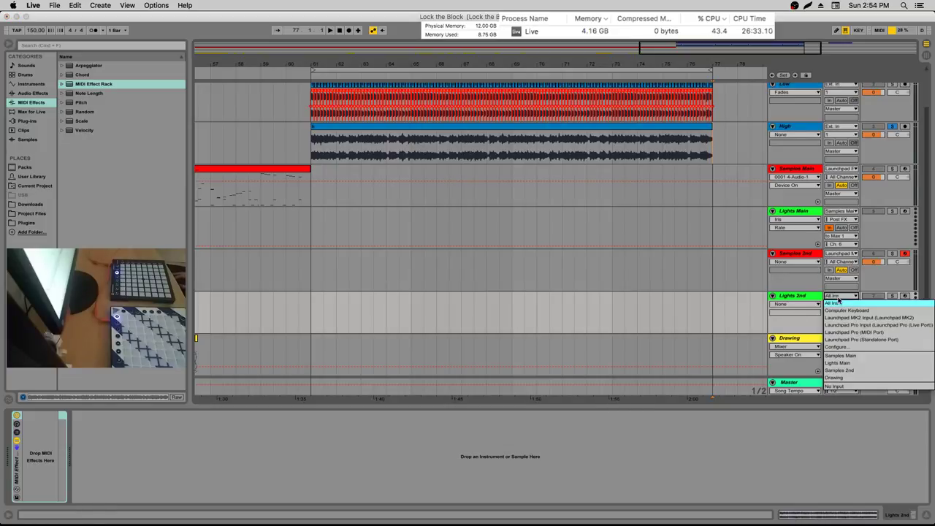
left_click(842, 371)
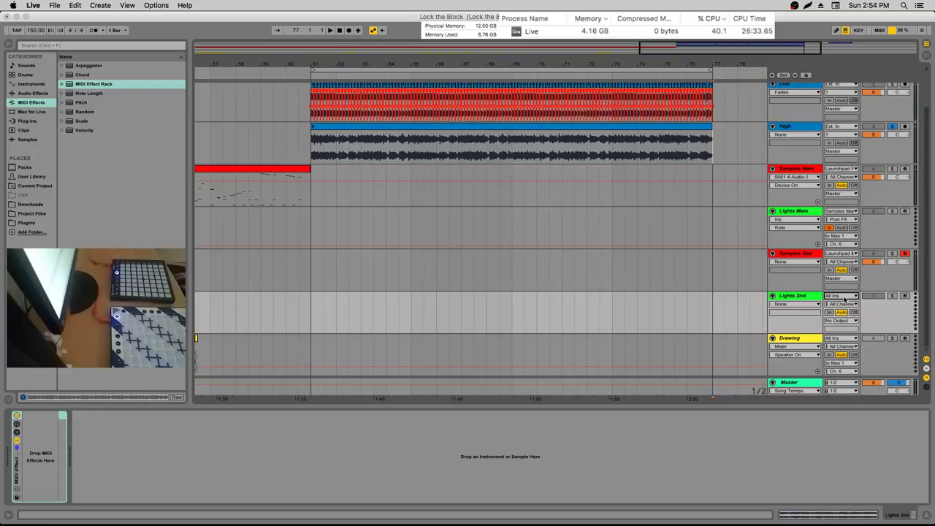
left_click(840, 321)
left_click(839, 364)
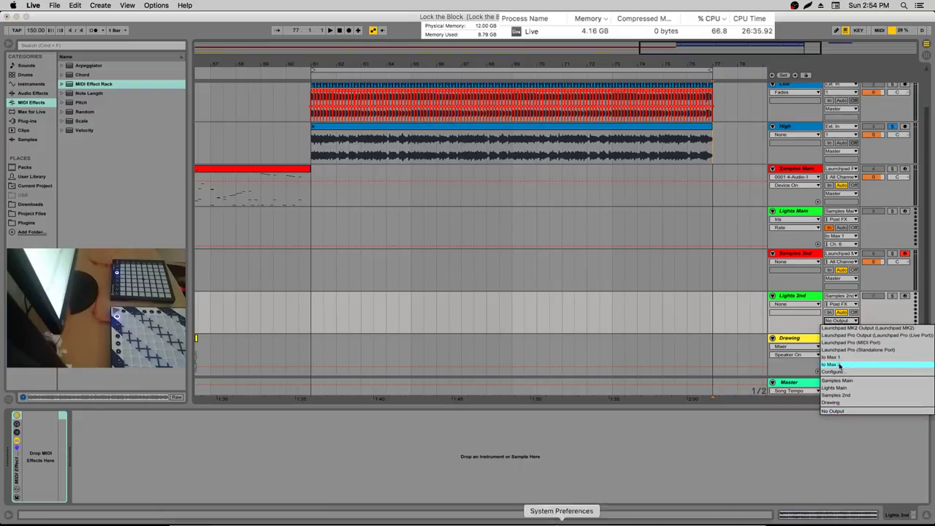
left_click(391, 504)
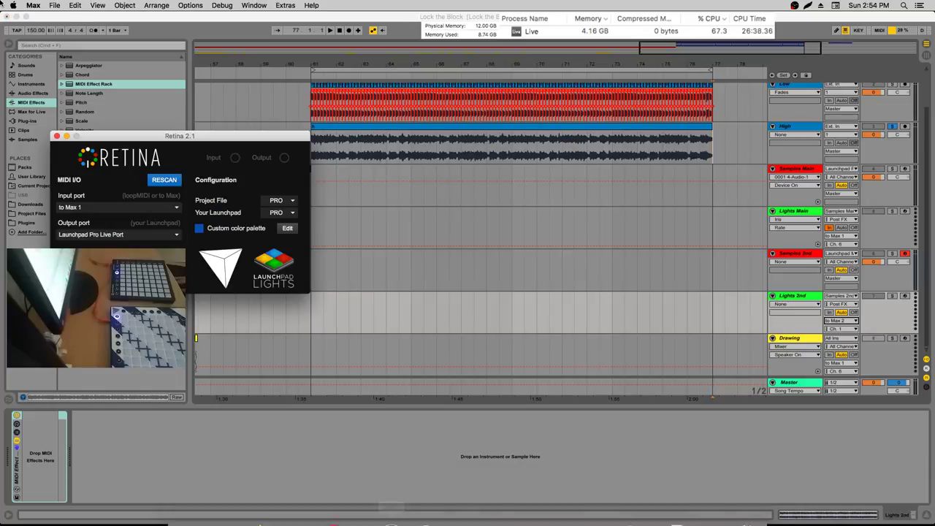
Open a second Retina 2.1 from recent files with its input port set to 'to Max 2'
left_click(55, 5)
mouse_move(110, 94)
left_click(198, 96)
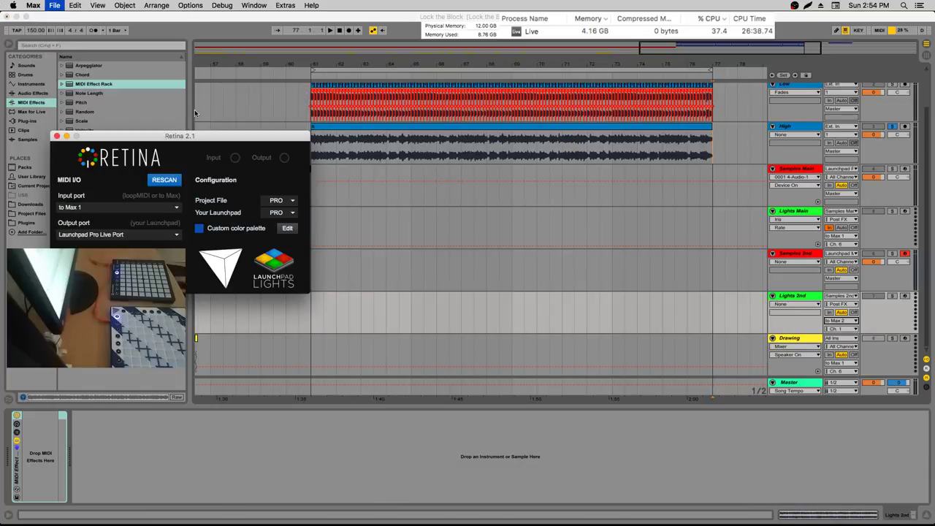
left_click(400, 196)
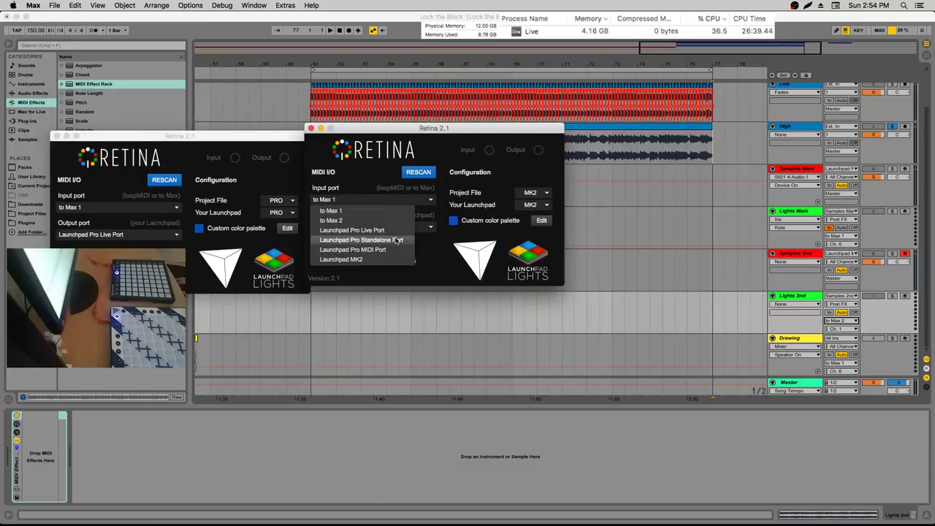
left_click(373, 230)
left_click(373, 199)
left_click(351, 214)
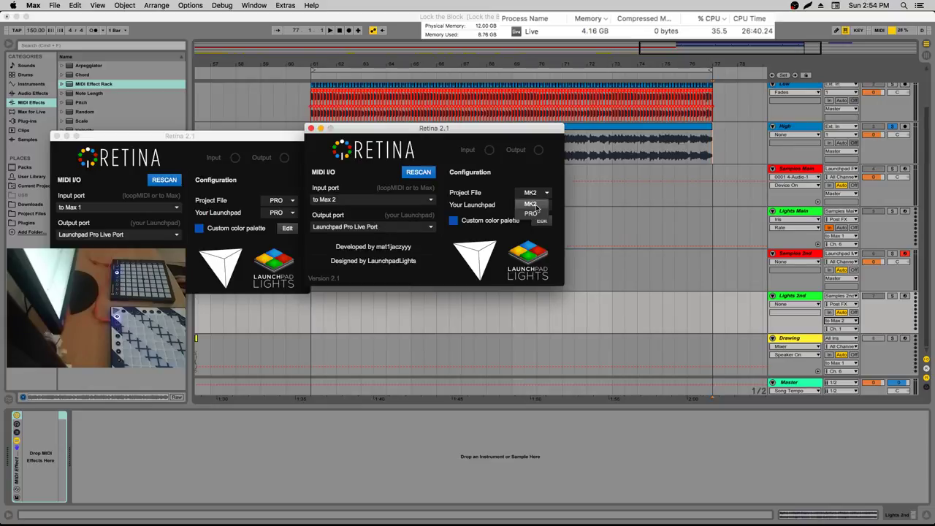
Load the saved Launchpad colour palette and set the output port to Launchpad MK2
left_click(541, 219)
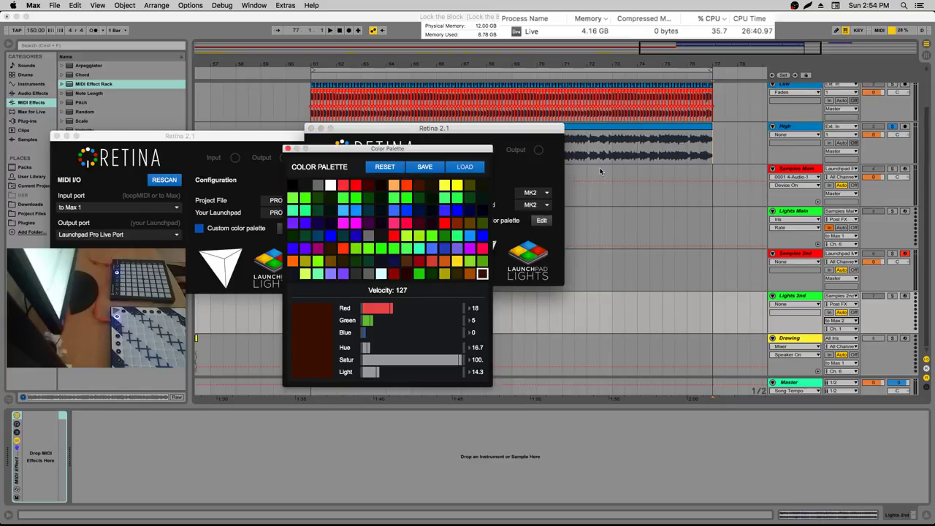
left_click(464, 166)
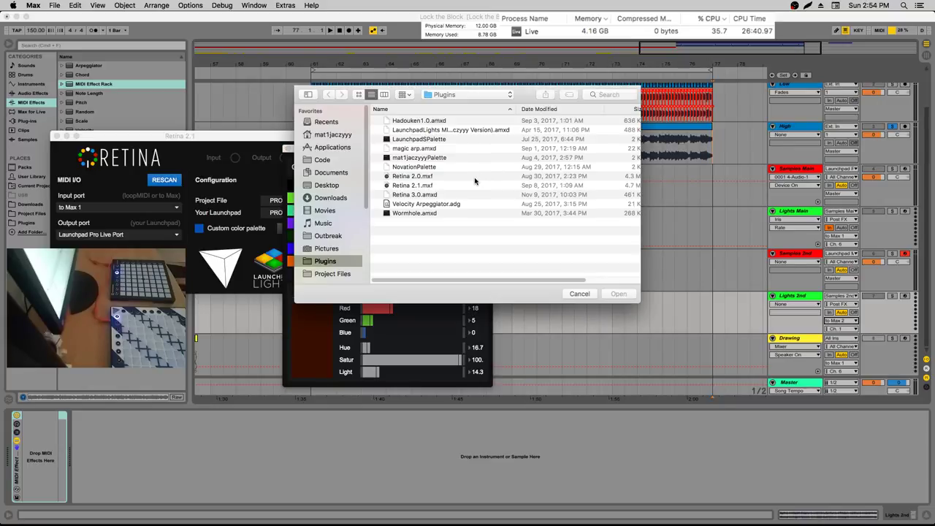
left_click(427, 158)
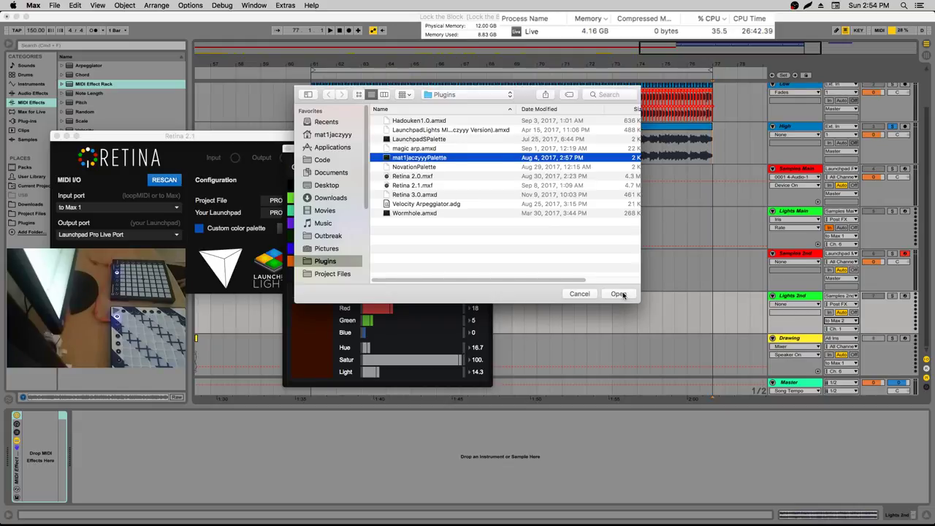
left_click(618, 294)
left_click(290, 151)
left_click(372, 226)
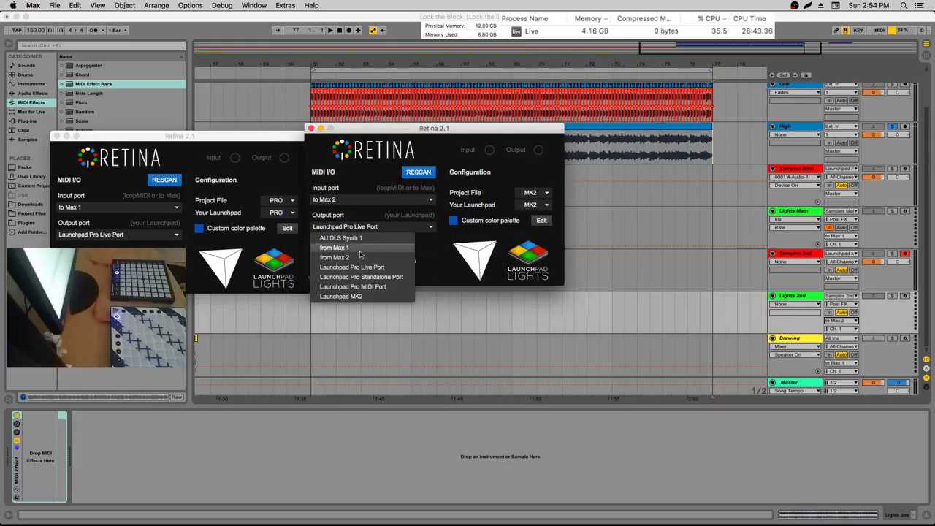
left_click(341, 296)
left_click(762, 73)
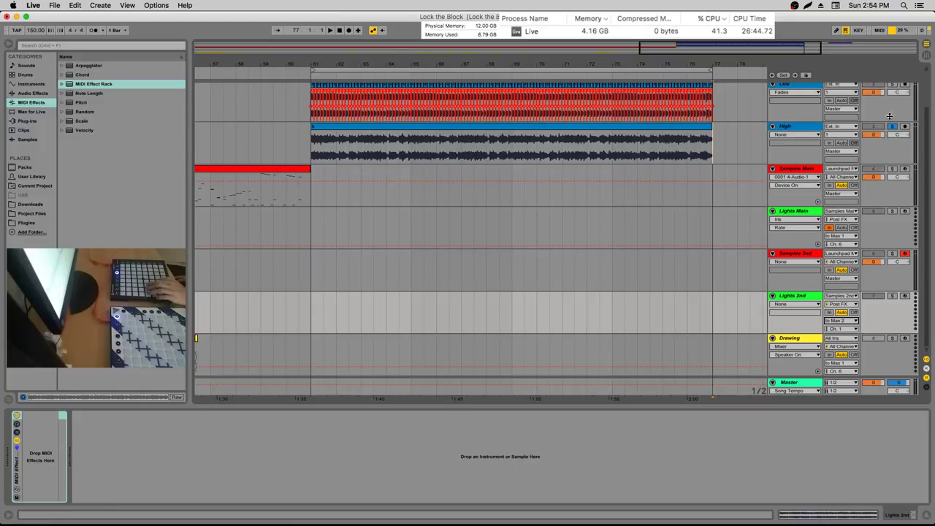
Set Lights 2nd monitoring to In, review the MIDI mappings, and zoom in on bar 61
left_click(830, 312)
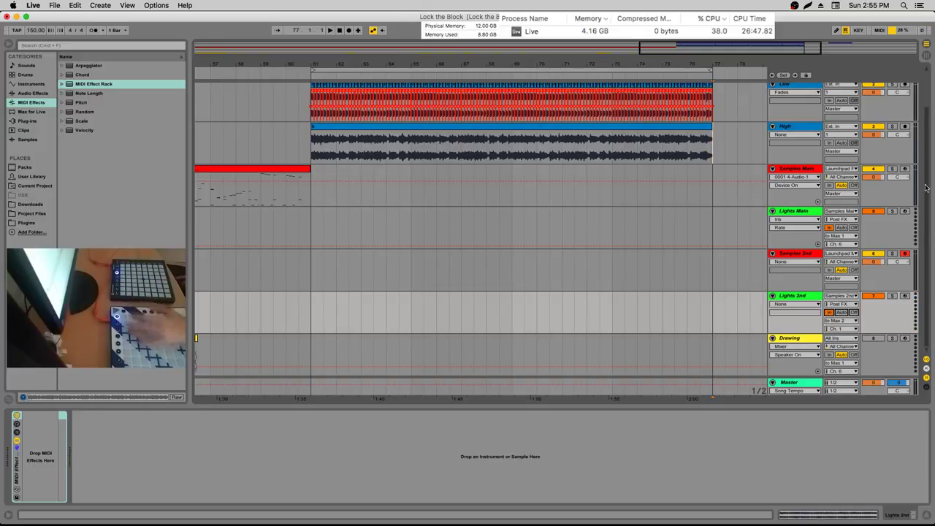
left_click(878, 30)
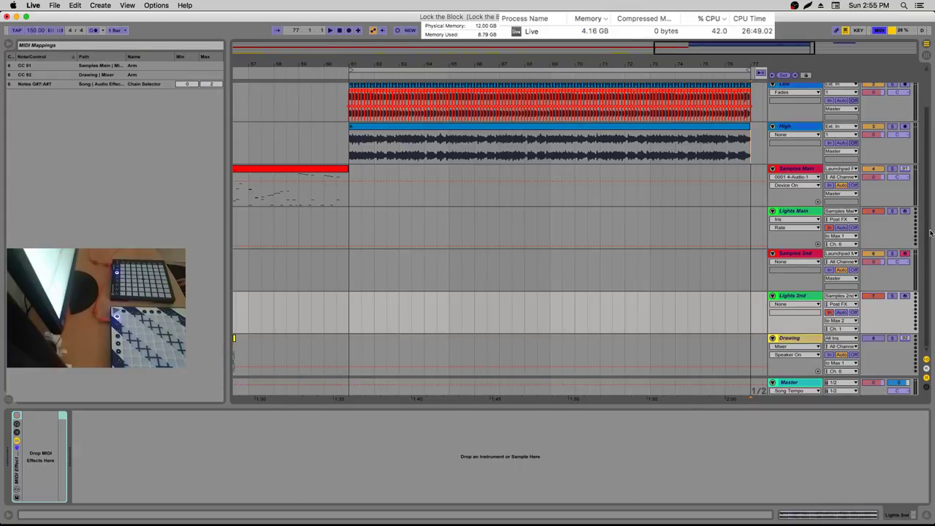
left_click(878, 30)
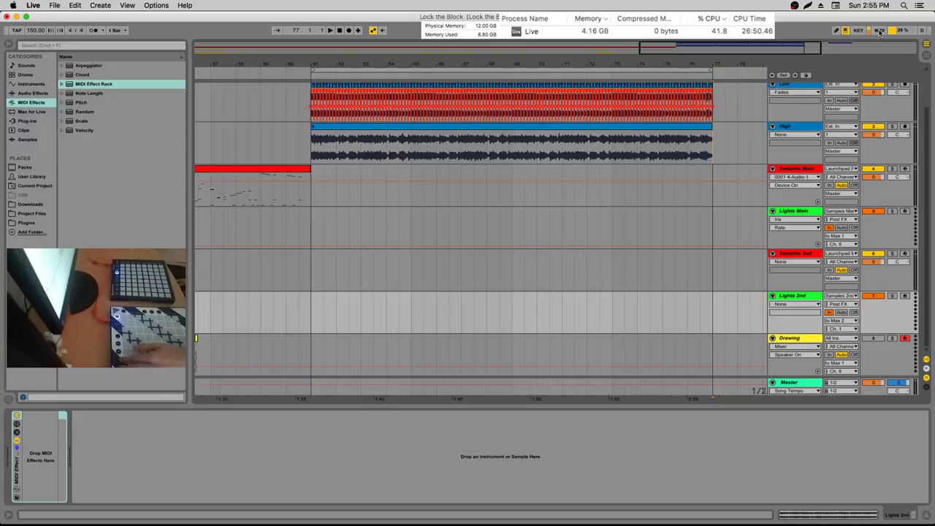
left_click(878, 30)
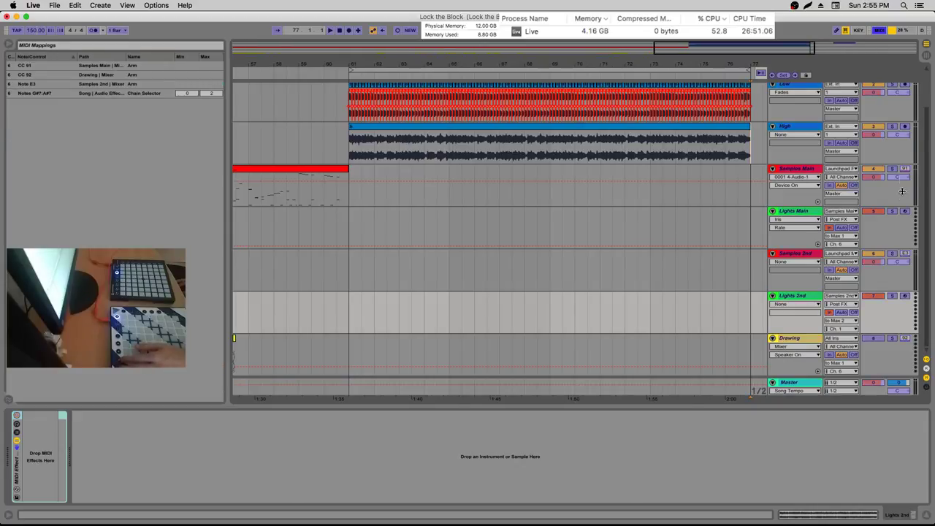
left_click(879, 30)
left_click(878, 30)
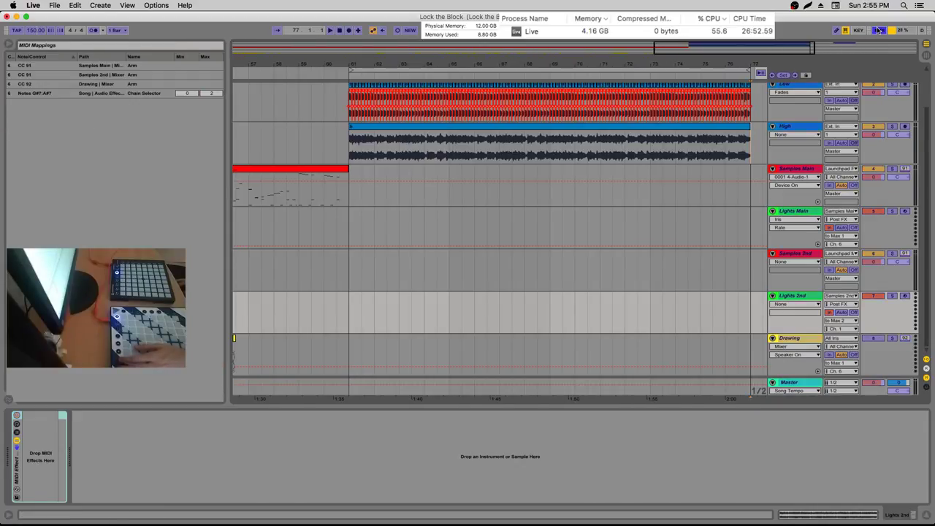
left_click(878, 30)
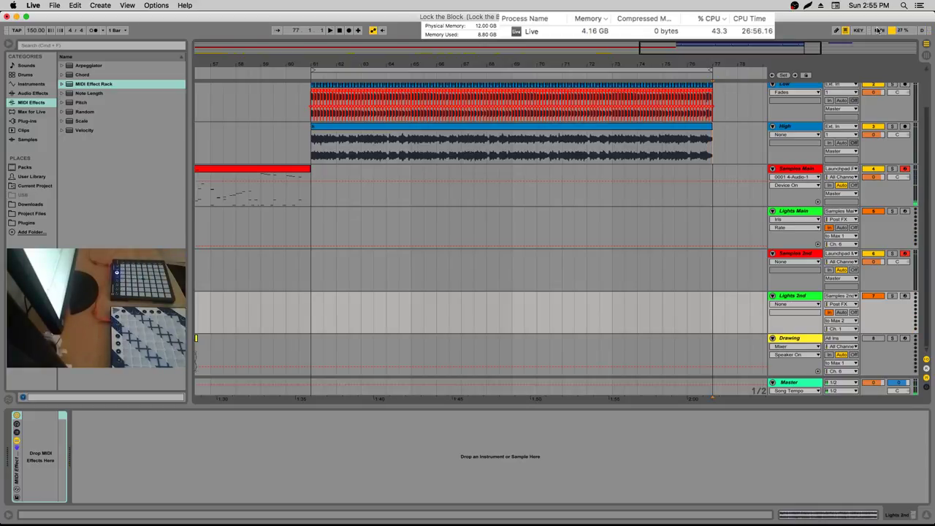
left_click_drag(316, 61, 314, 139)
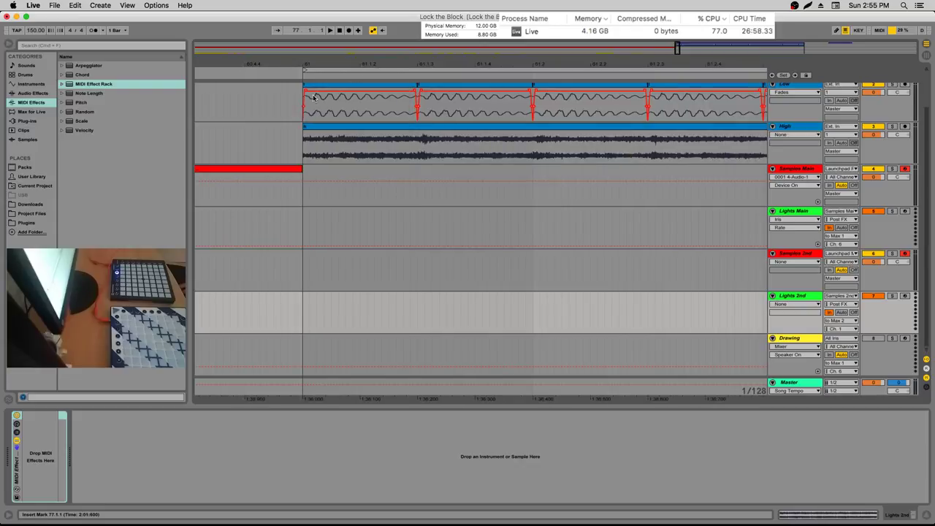
left_click(892, 86)
key("space")
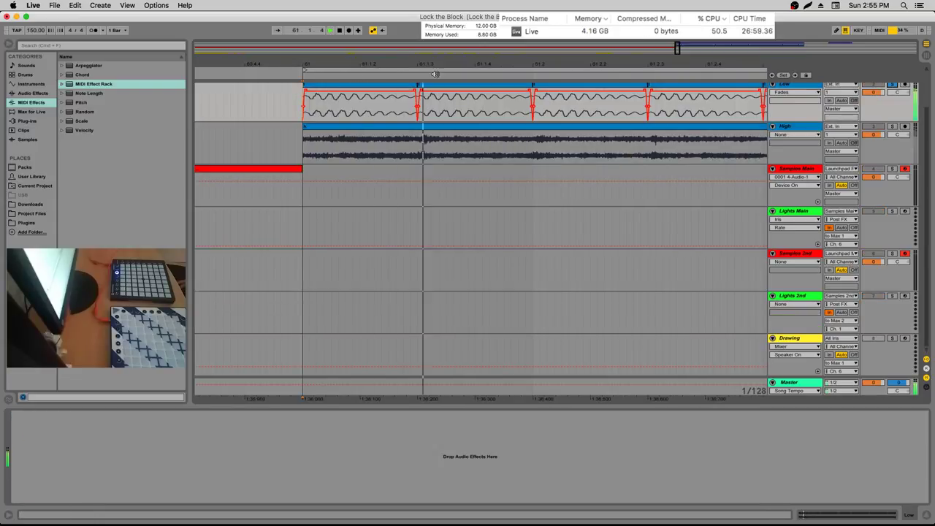
key("minus")
key("plus")
key("plus")
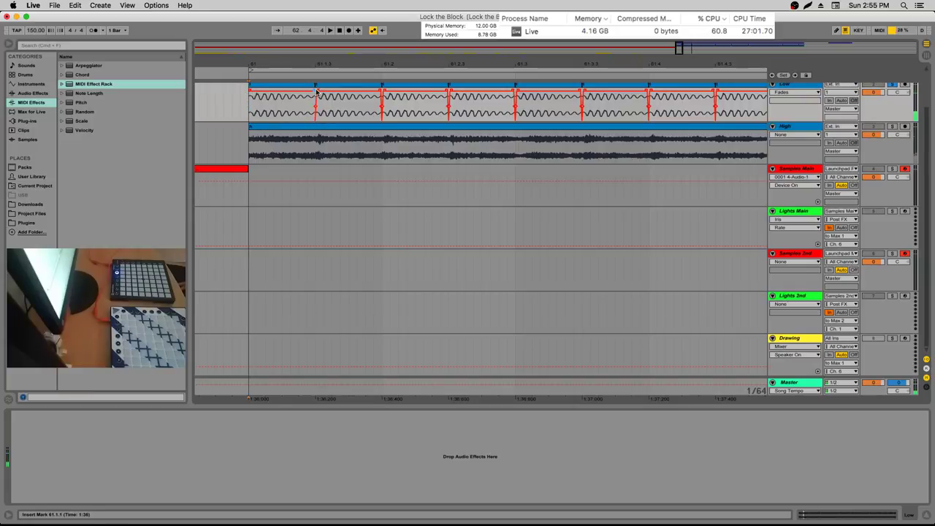
key("minus")
key("minus")
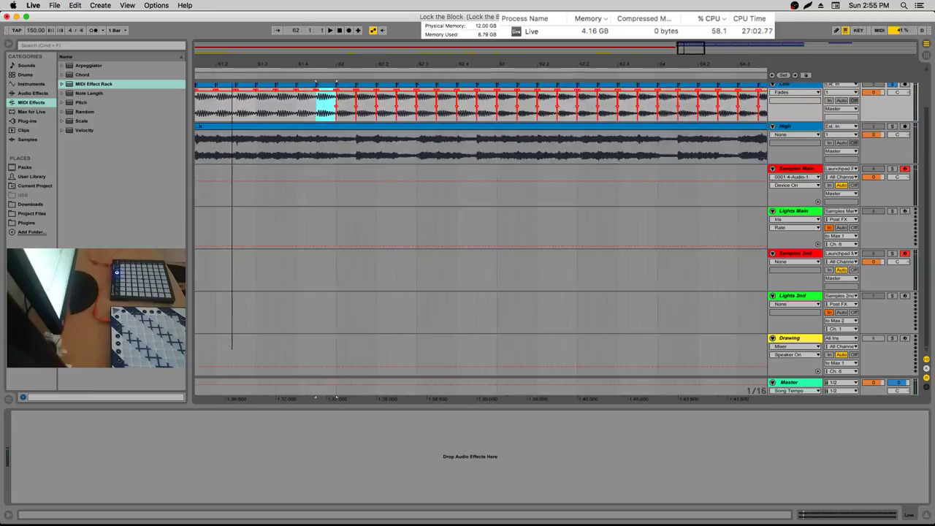
left_click(240, 113)
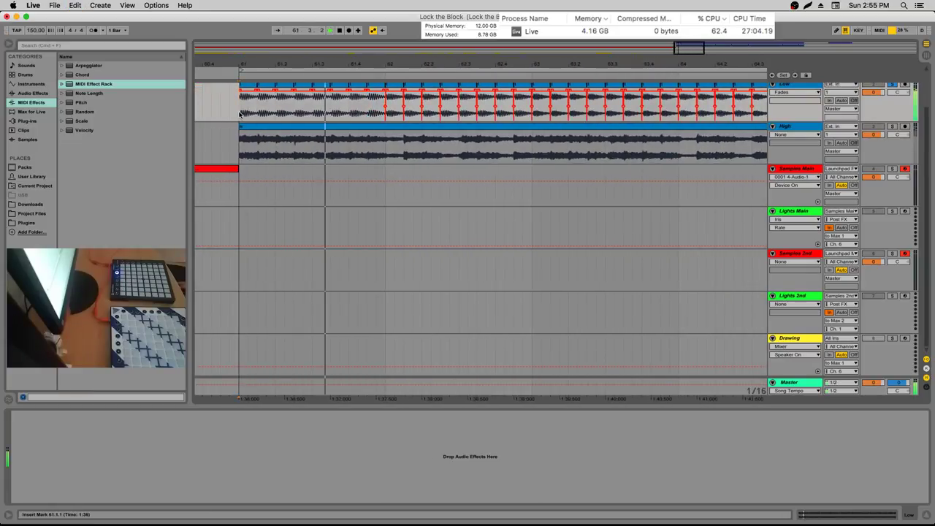
key("Left")
key("Left")
key("Left")
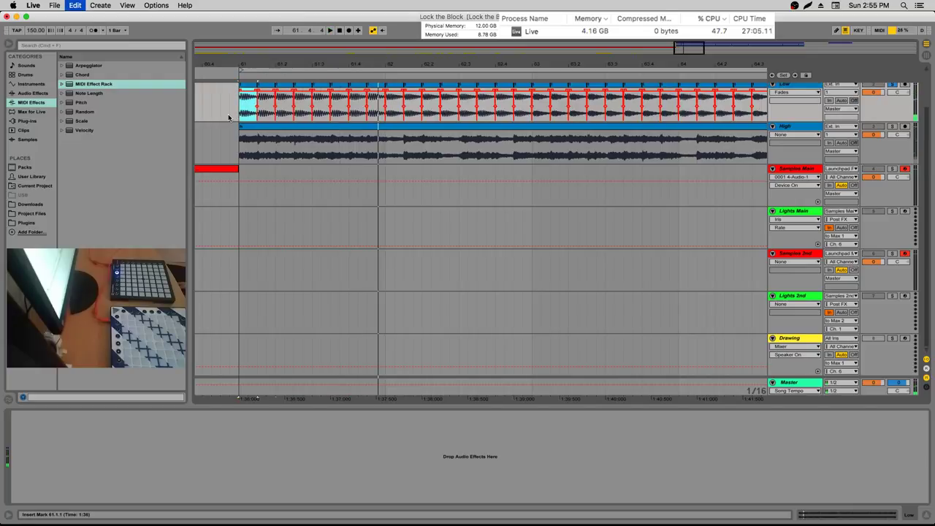
key("Left")
key("Left")
left_click_drag(237, 73, 234, 104)
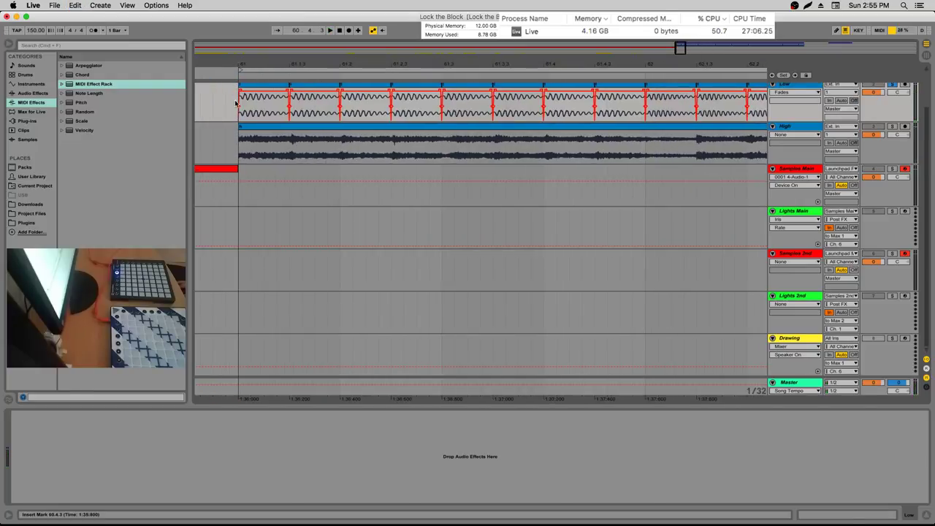
key("space")
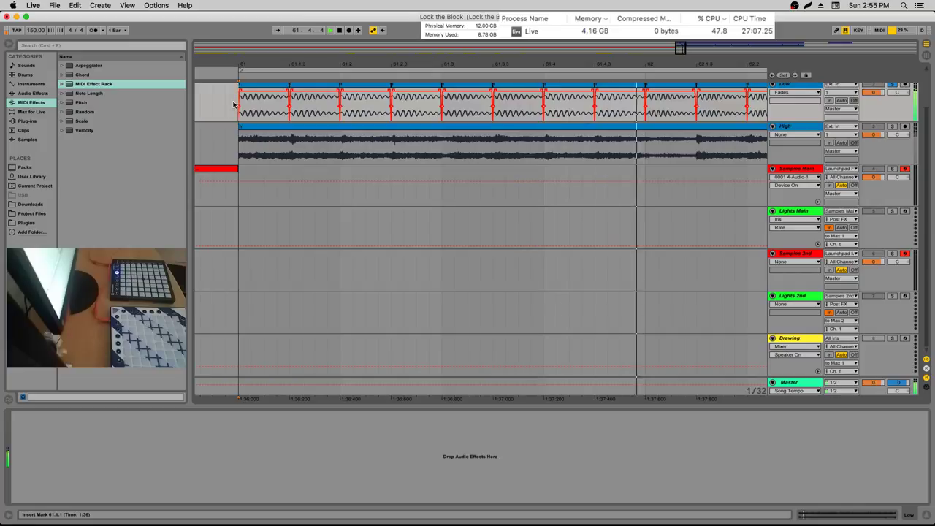
key("space")
scroll(475, 64, "up", 2)
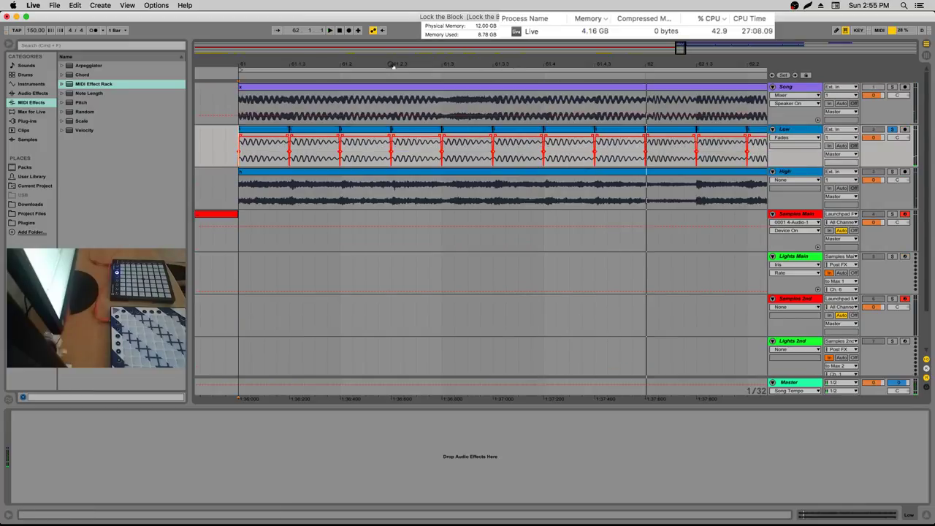
left_click_drag(392, 66, 393, 59)
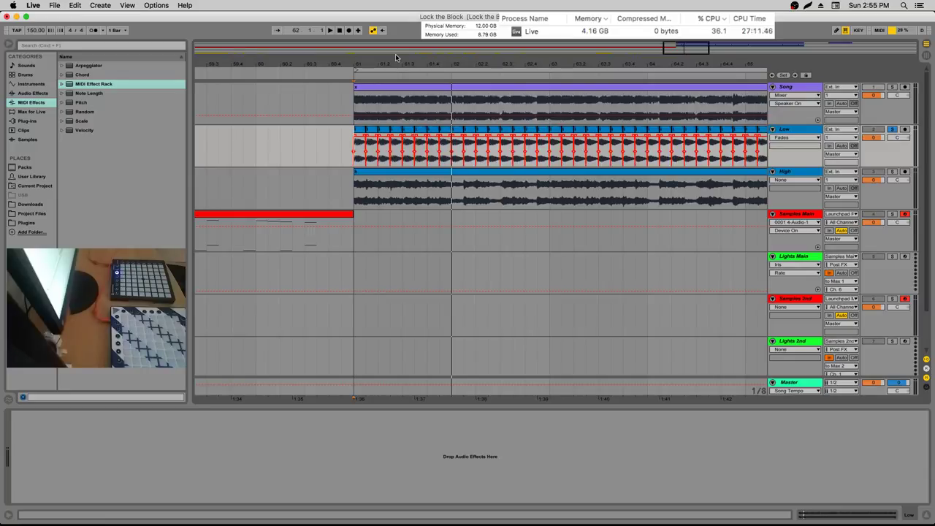
Copy the Kick, Snare1 and Clap chains from the Samples Main drum rack
scroll(780, 243, "down", 2)
left_click(780, 252)
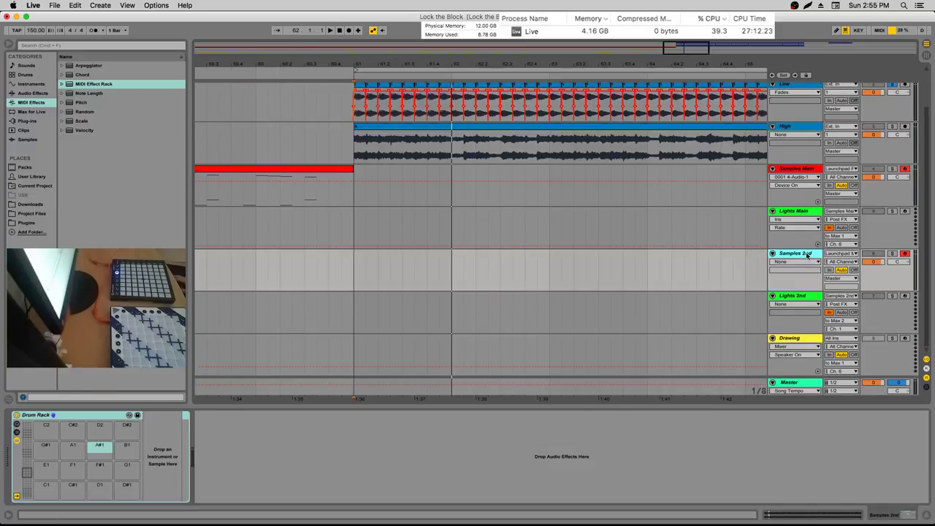
left_click(796, 171)
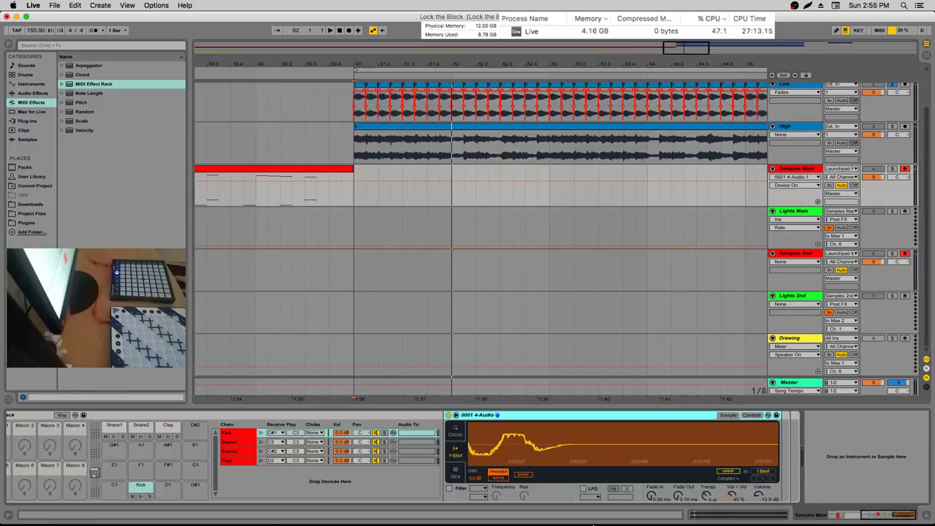
left_click_drag(879, 521, 804, 514)
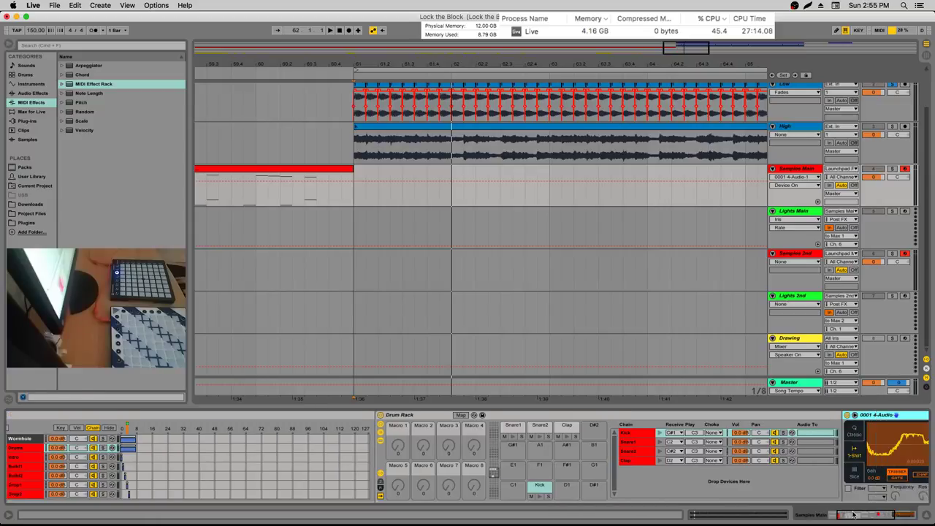
key("minus")
key("minus")
key("minus")
key("minus")
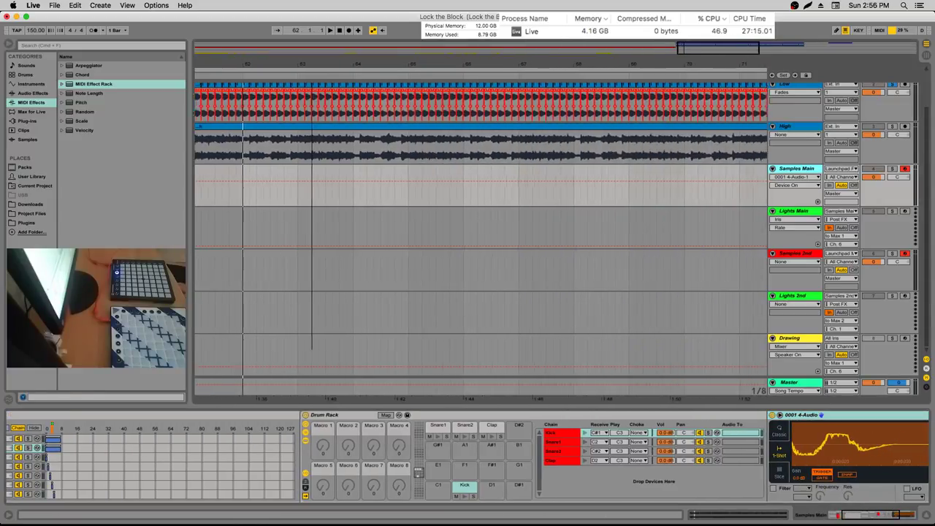
left_click(490, 476)
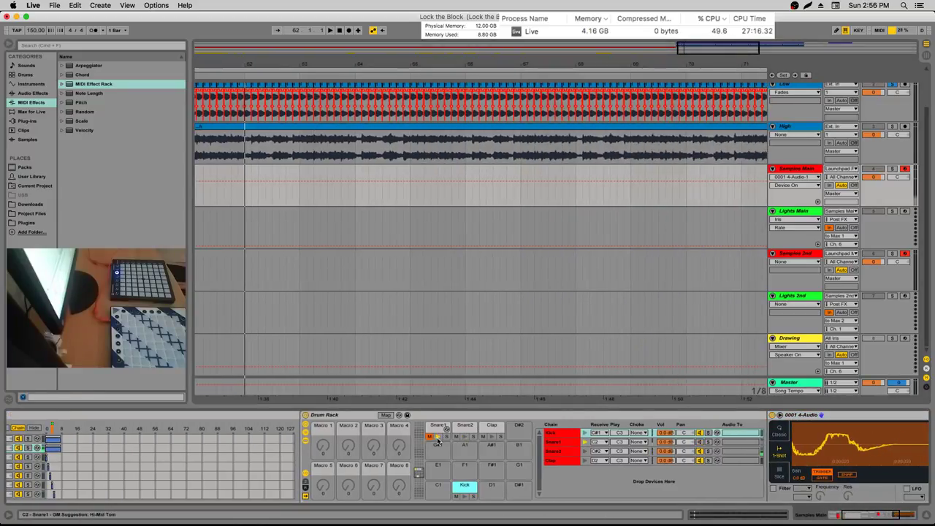
left_click(492, 431, "super")
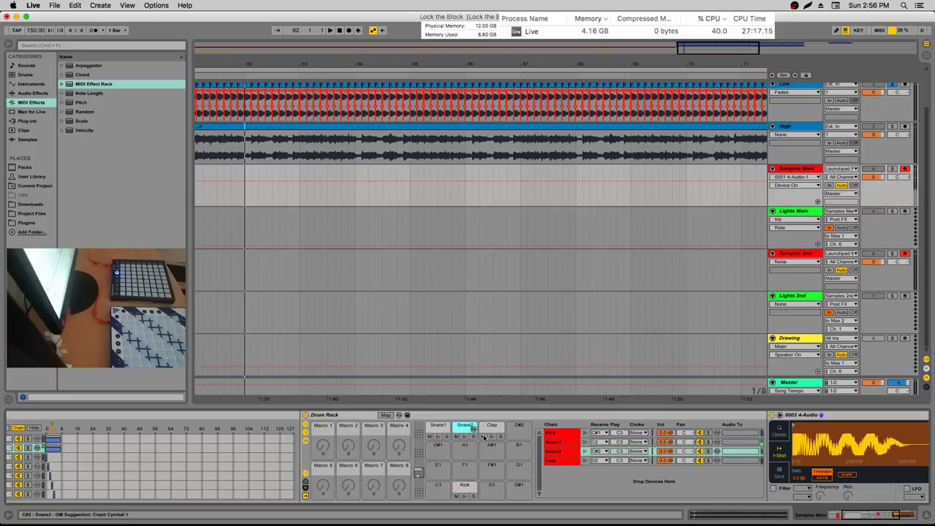
left_click(555, 442, "super")
right_click(574, 443)
left_click(587, 315)
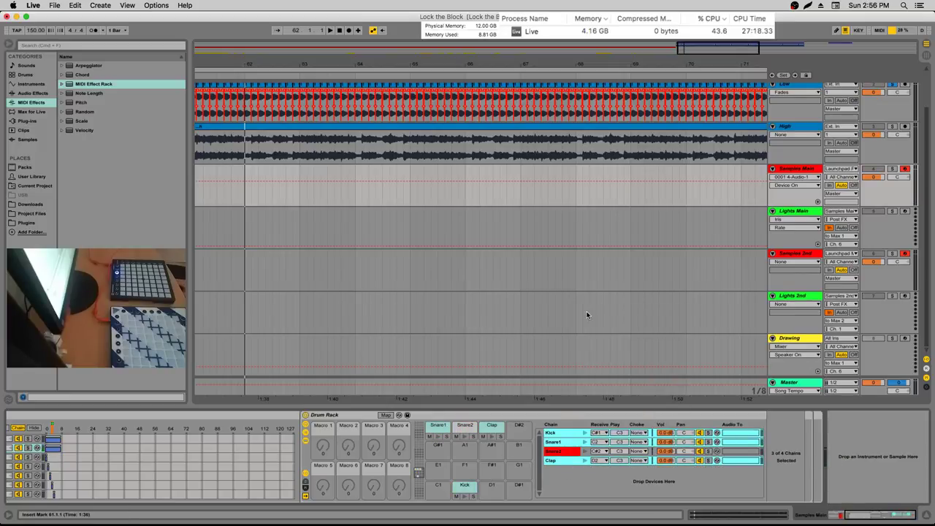
Paste the Kick, Snare1 and Clap chains into the Samples 2nd drum rack's chain list
left_click(795, 256)
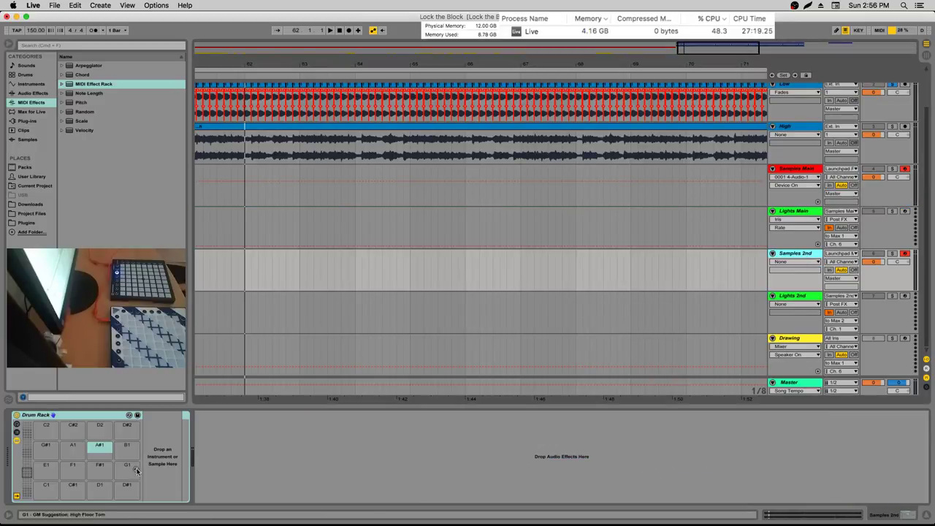
left_click(17, 432)
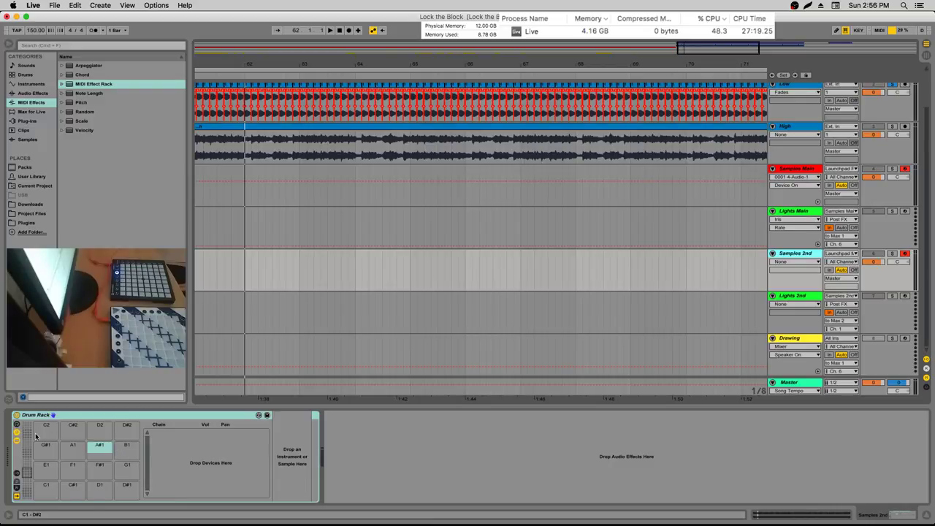
right_click(174, 451)
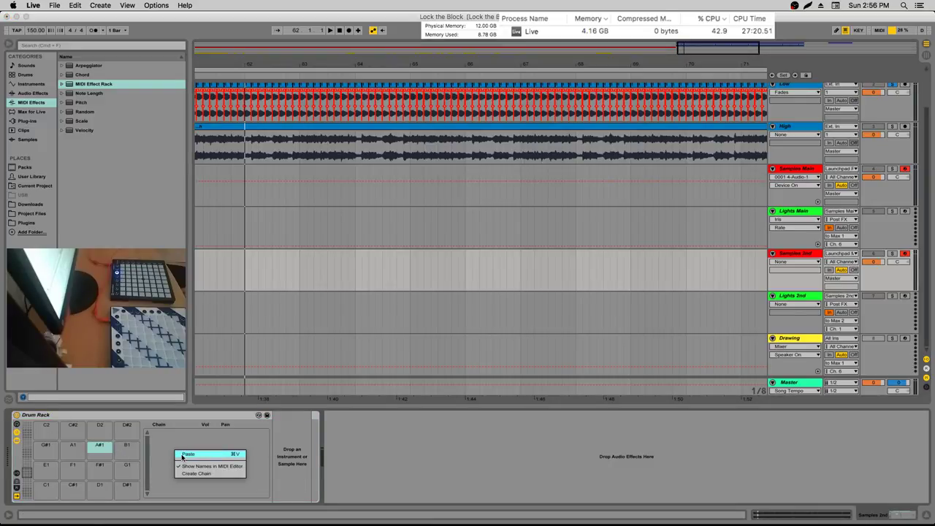
left_click(188, 454)
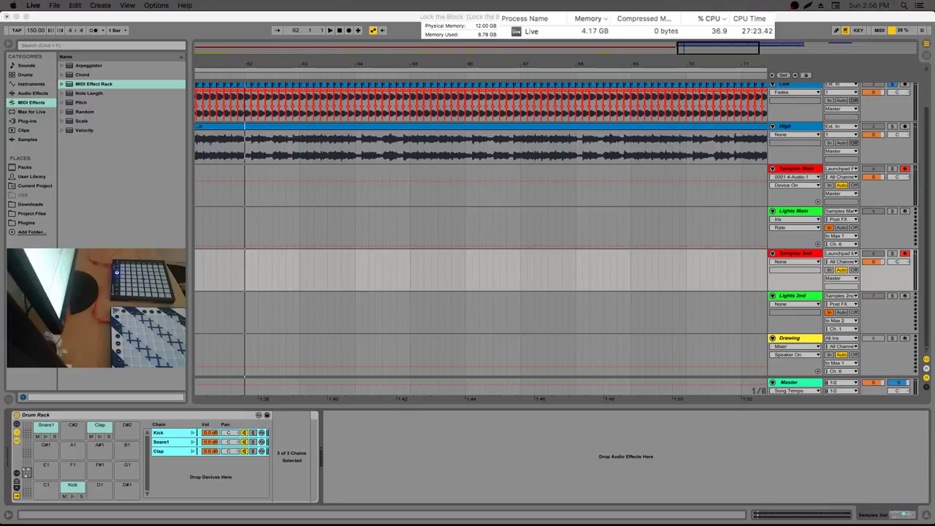
left_click(190, 492)
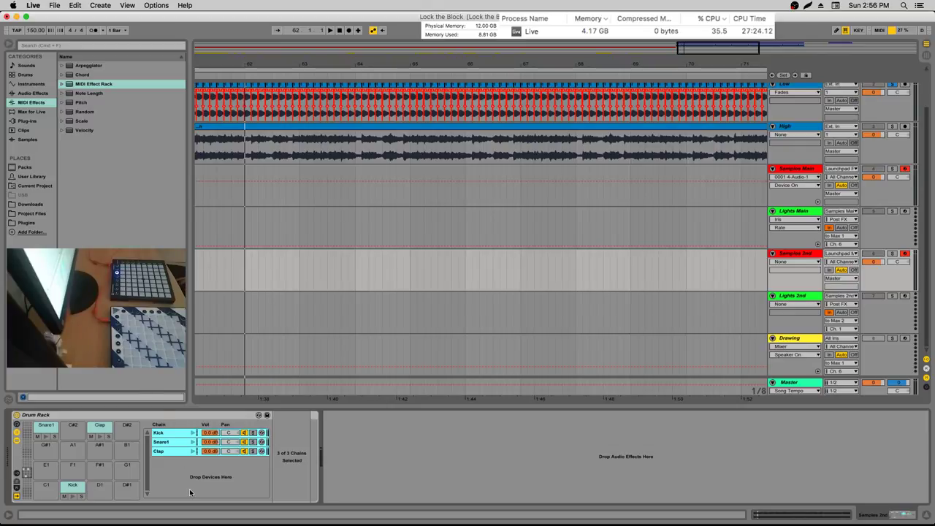
left_click(183, 477)
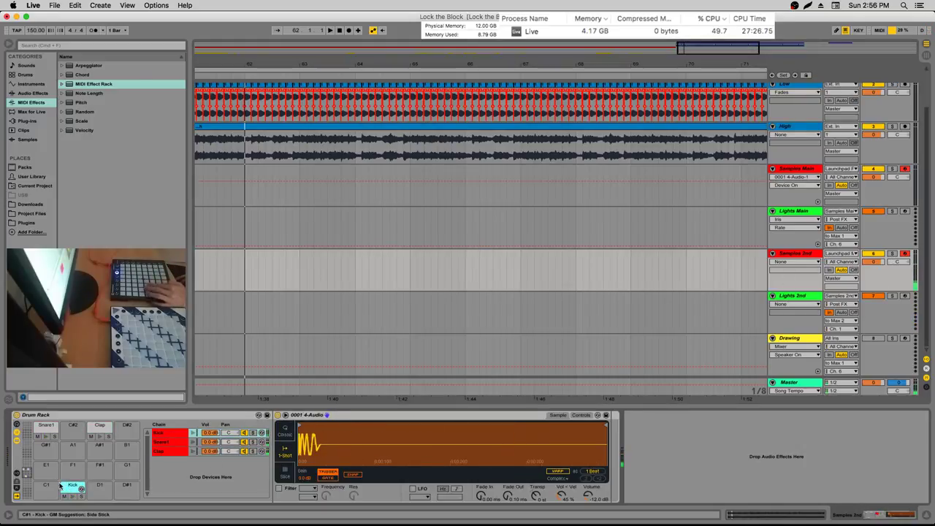
scroll(80, 480, "up", 8)
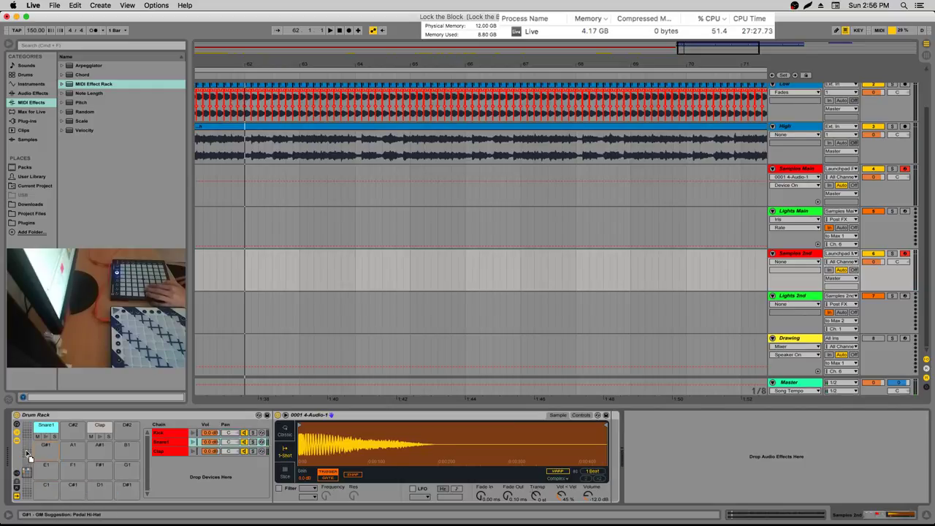
scroll(55, 468, "down", 8)
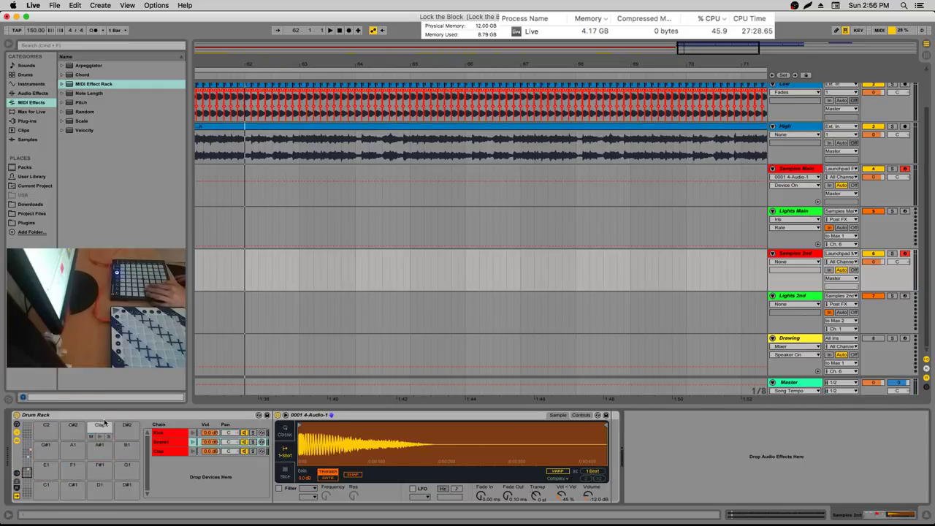
scroll(39, 453, "up", 8)
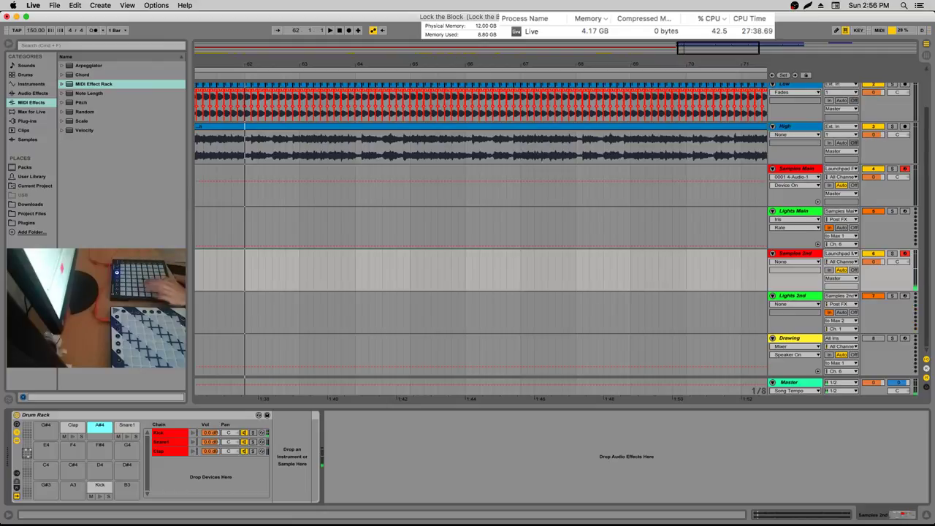
Bring the bar 61 clips back into view and check a clip's fade options
left_click_drag(194, 76, 343, 75)
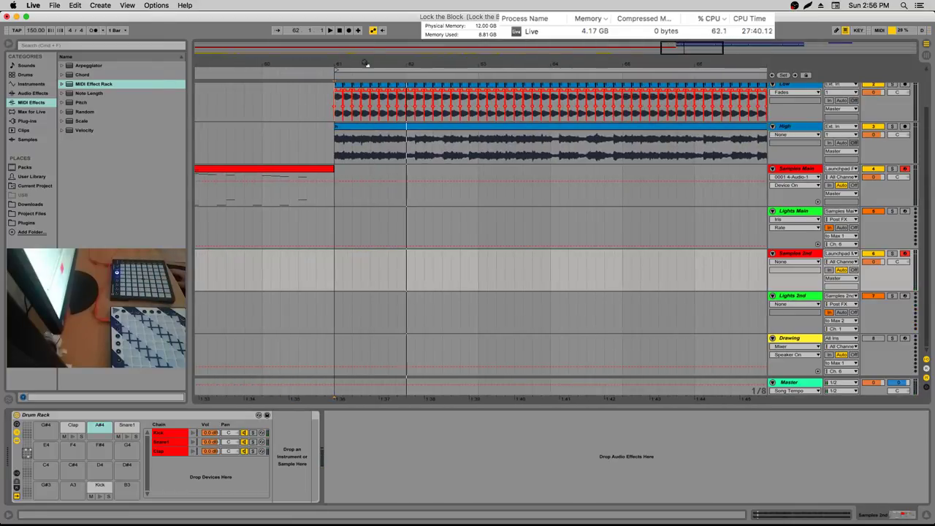
right_click(337, 87)
left_click(358, 91)
scroll(350, 88, "up", 1)
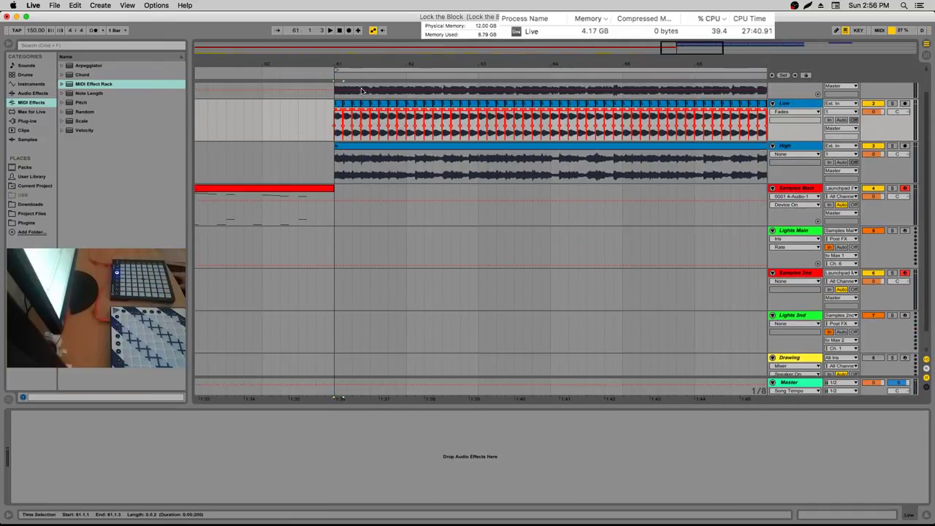
scroll(278, 88, "right", 4)
Reveal the Low clip's source file l.wav in the project's Samples folder
right_click(212, 102)
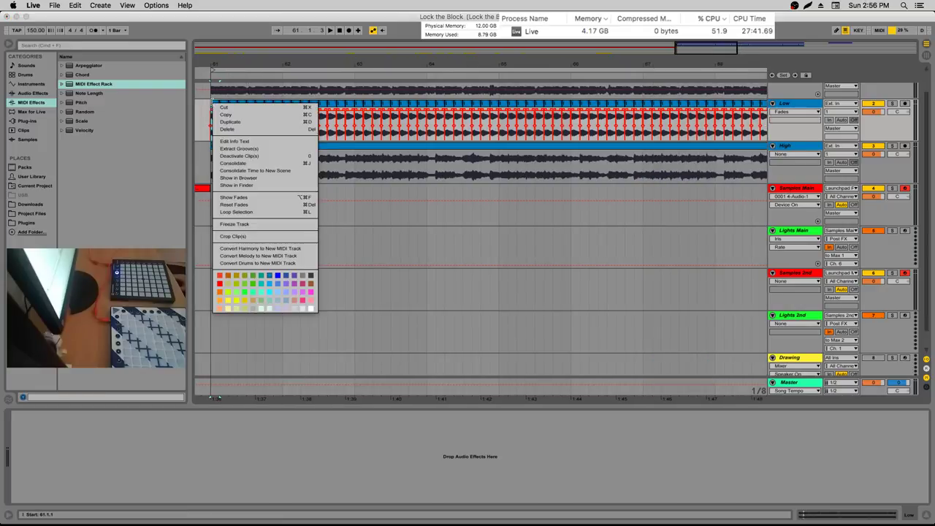
left_click(241, 233)
right_click(285, 102)
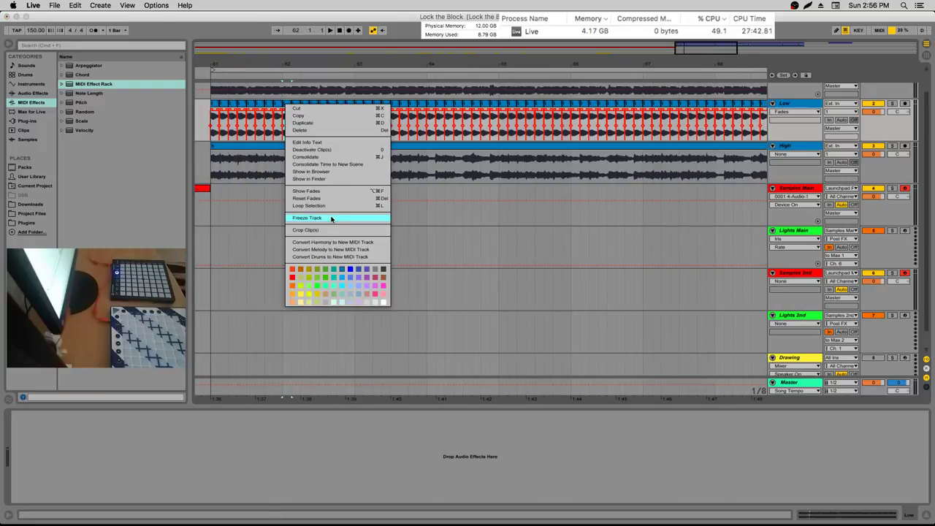
left_click(332, 232)
right_click(359, 104)
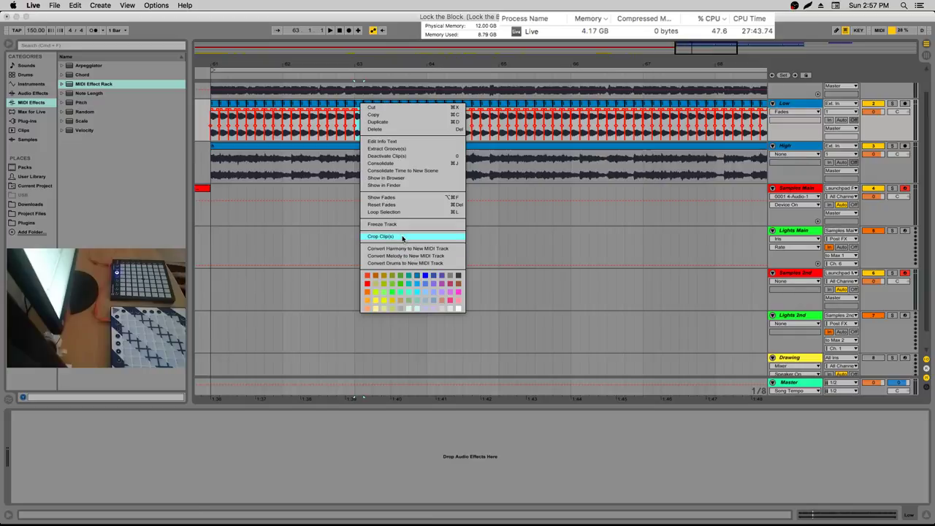
left_click(394, 235)
left_click(429, 107)
right_click(430, 106)
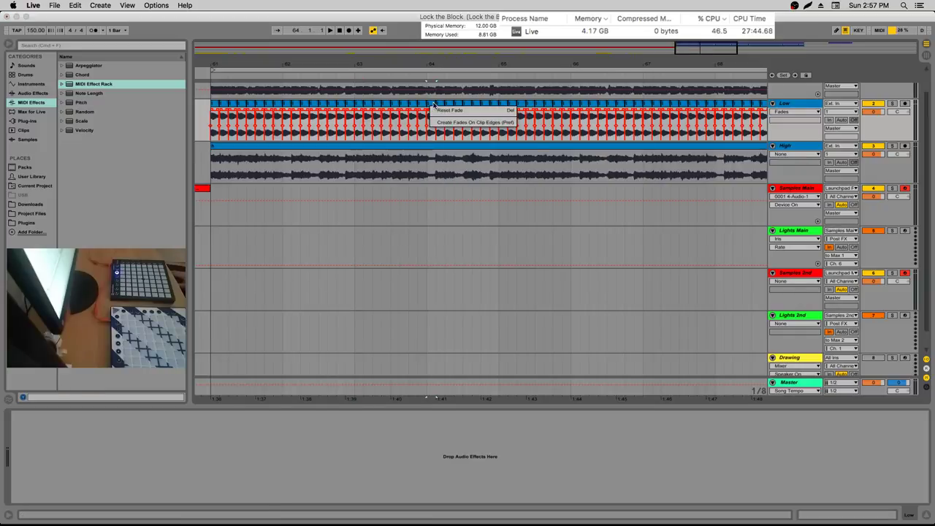
right_click(431, 105)
left_click(467, 236)
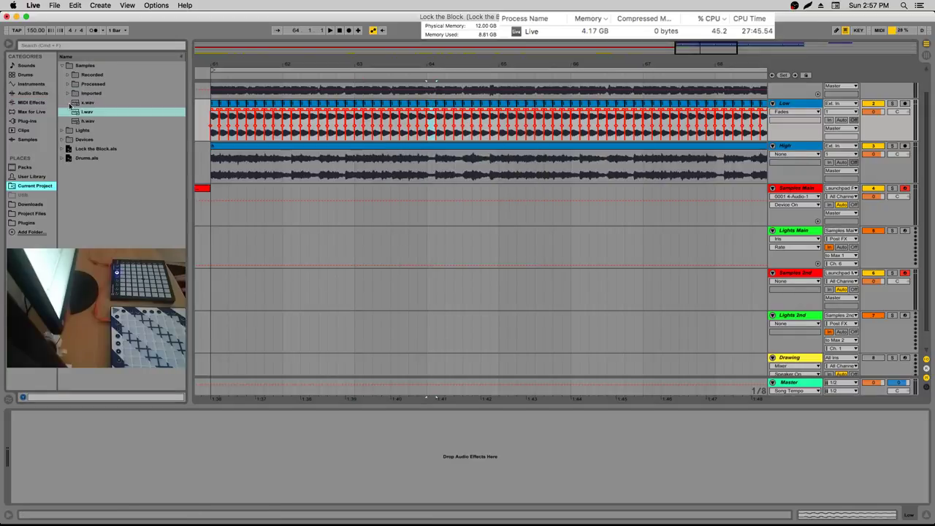
Select Samples 2nd, show its E2–G3 drum pads and display the Fade In parameter
scroll(100, 103, "down", 20)
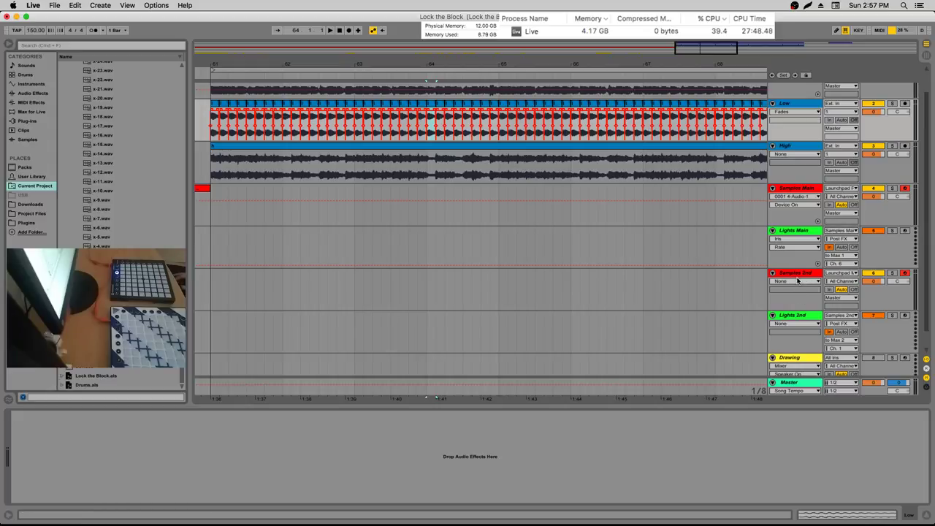
left_click(737, 283)
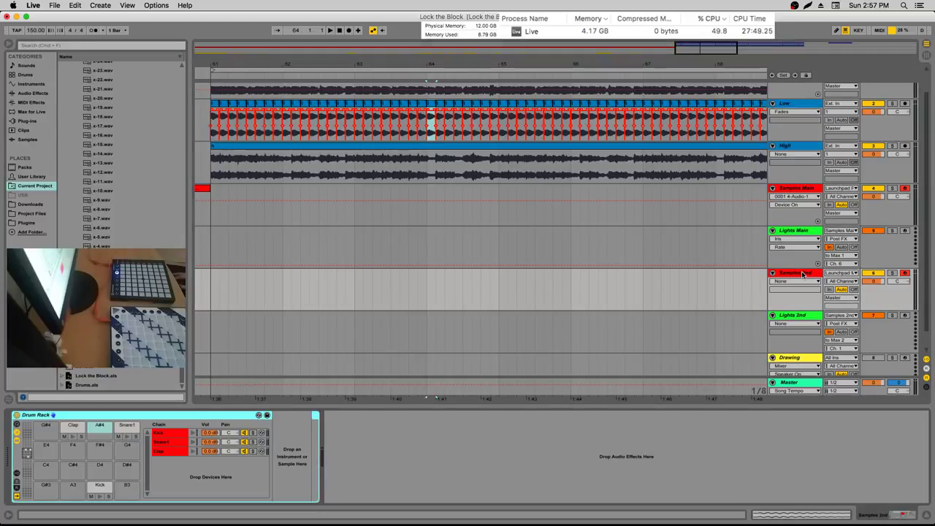
left_click(28, 464)
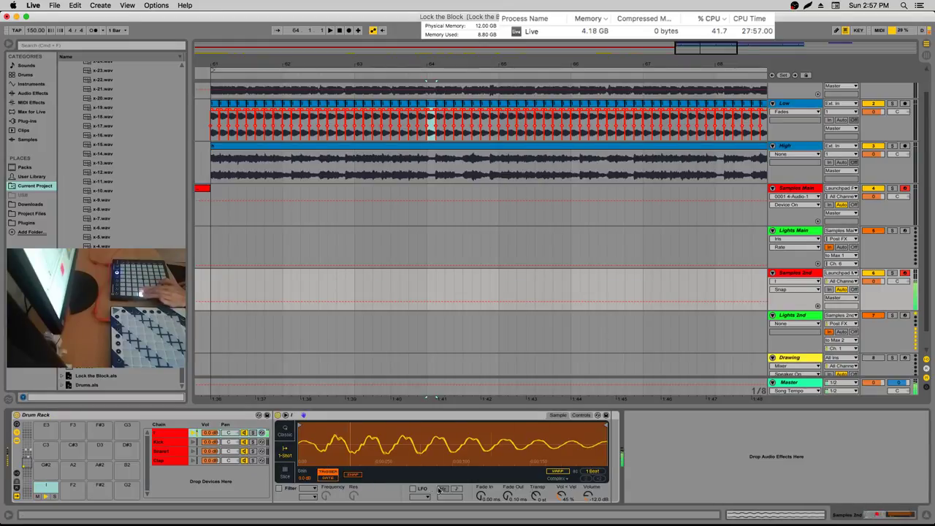
left_click(480, 496)
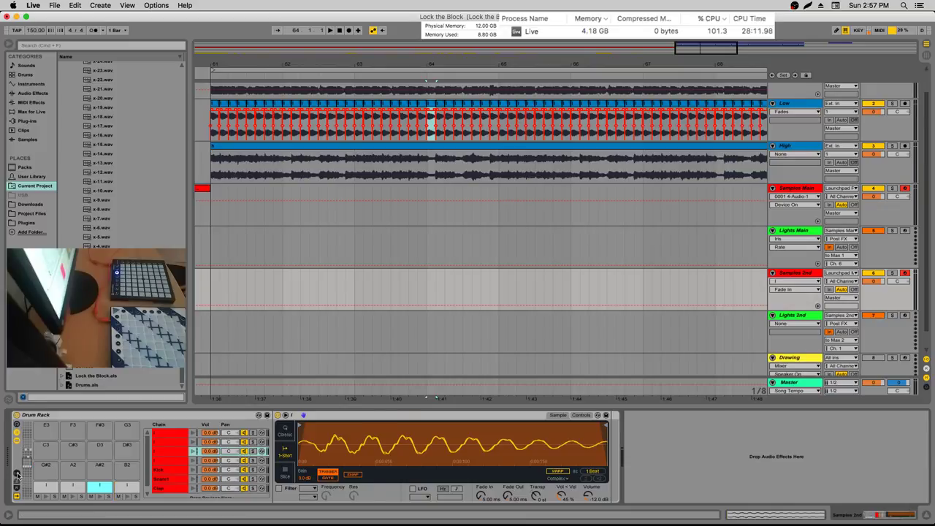
Put the four I chains in choke group 1 and swap the I-2 and I-3 pad notes
left_click(18, 473)
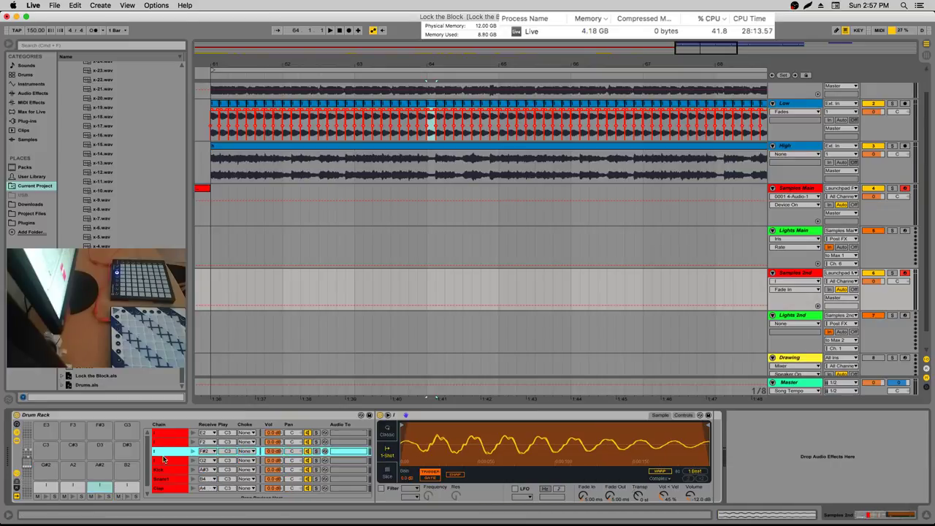
left_click(163, 459)
left_click(163, 433, "shift")
left_click(245, 460)
left_click(247, 317)
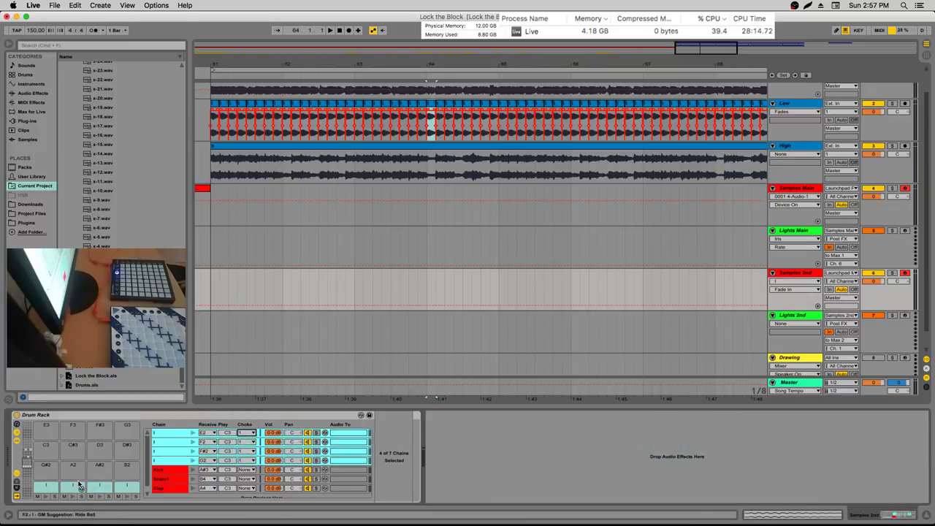
left_click(80, 484)
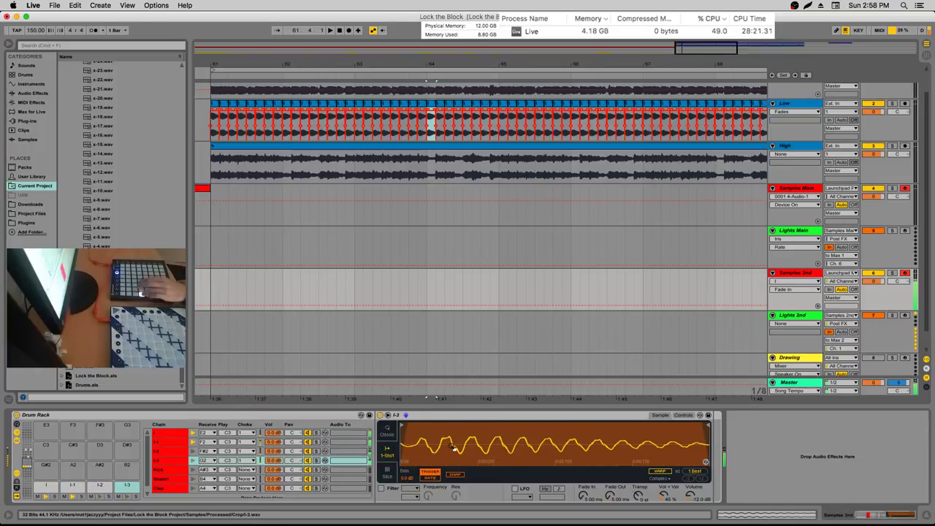
left_click_drag(104, 493, 126, 485)
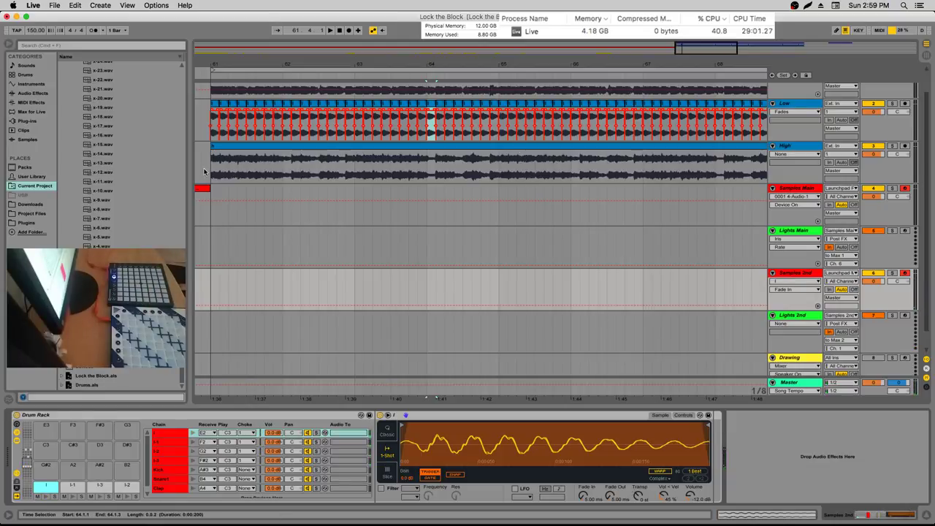
Insert an empty 16-bar MIDI clip spanning bars 61 to 77 on the Samples 2nd track
left_click(451, 180)
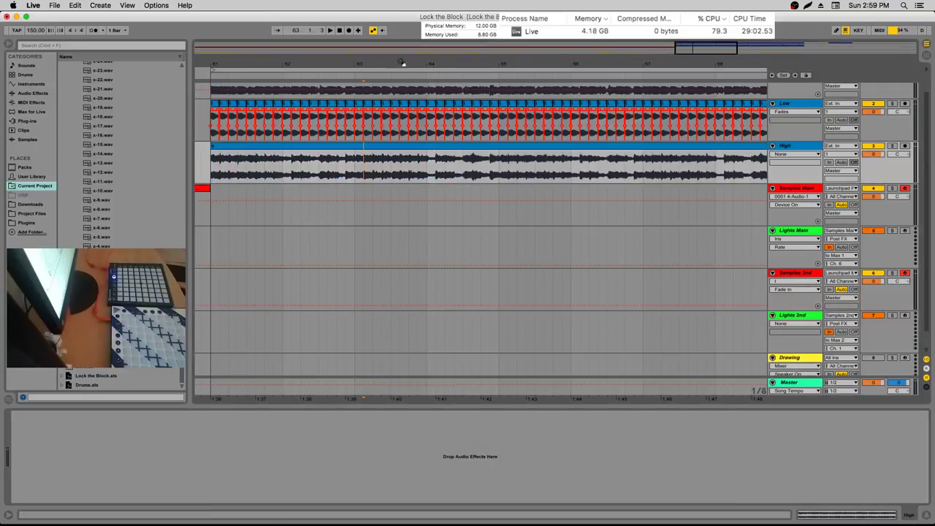
left_click_drag(402, 64, 398, 88)
scroll(391, 142, "up", 2)
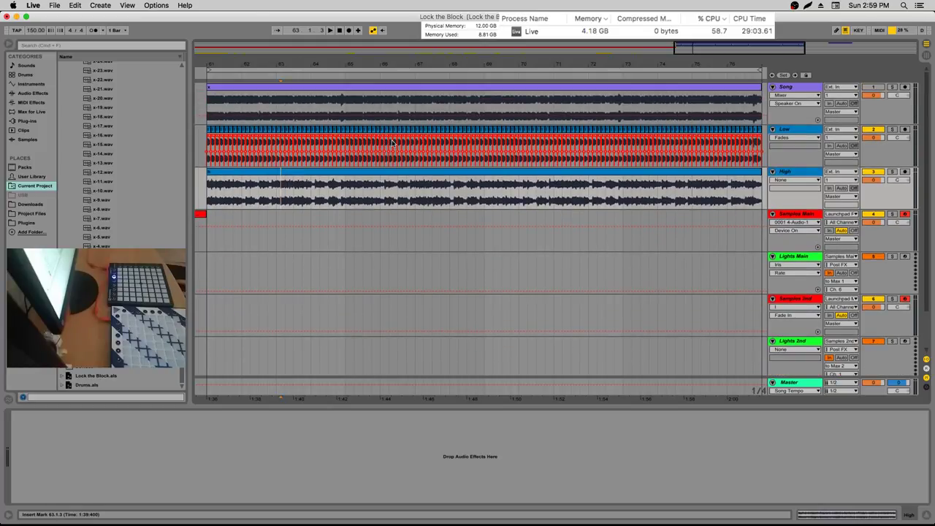
scroll(263, 265, "left", 5)
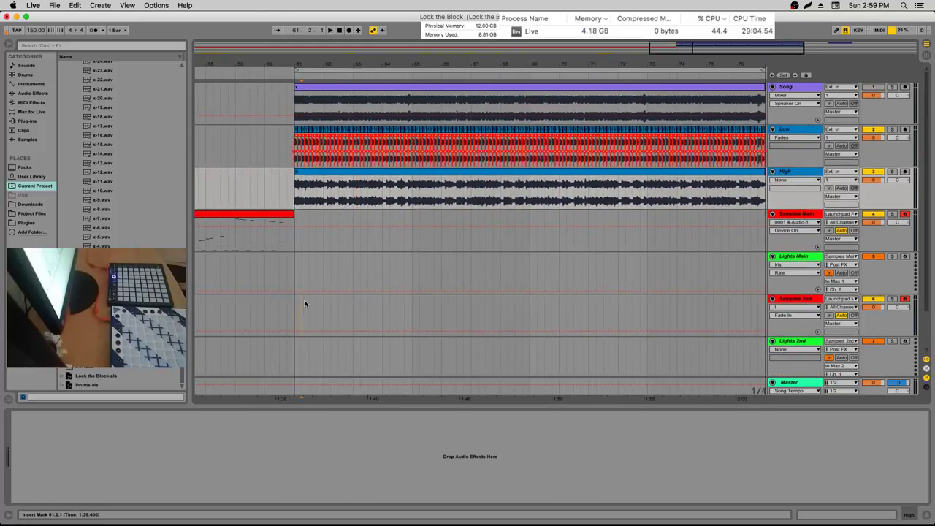
left_click(305, 304)
left_click_drag(423, 295, 716, 300)
right_click(716, 301)
left_click(752, 347)
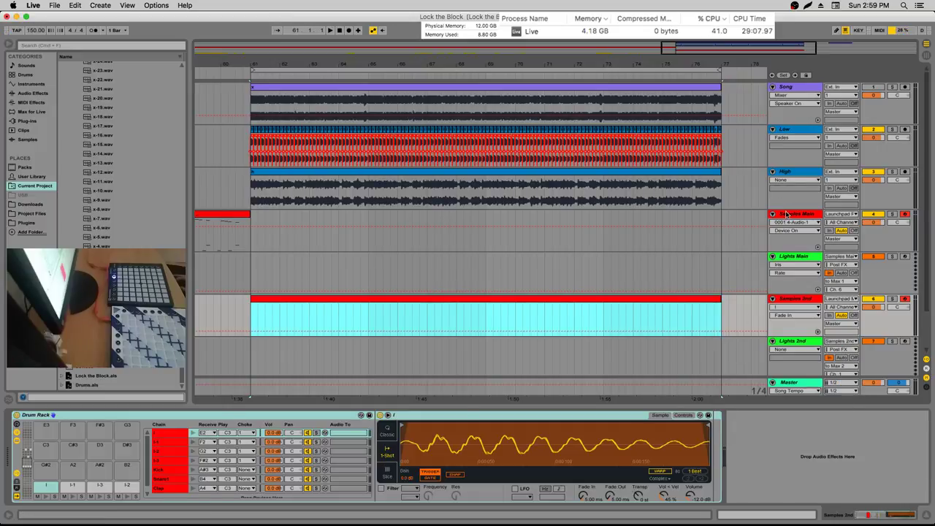
Inspect the Wormhole chain and other Samples Main rack chains, then select the new Samples 2nd clip
scroll(283, 467, "left", 6)
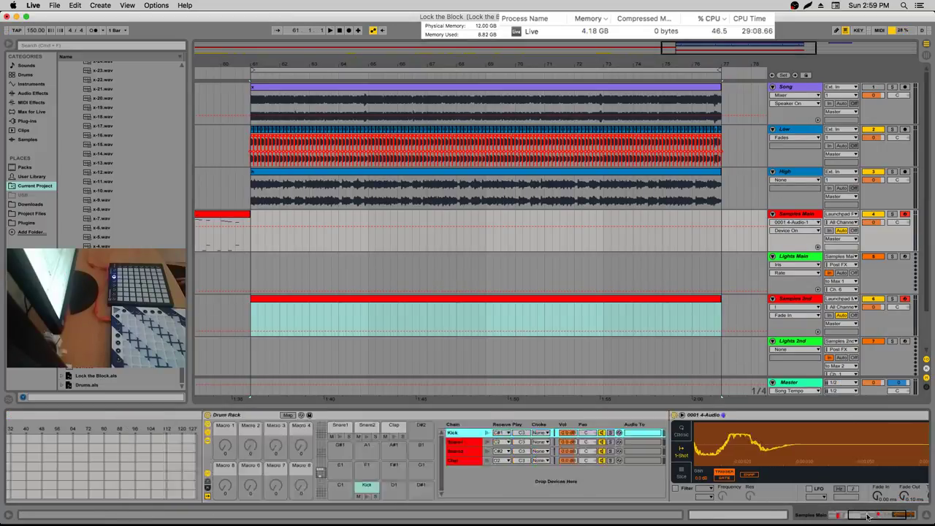
scroll(283, 467, "up", 3)
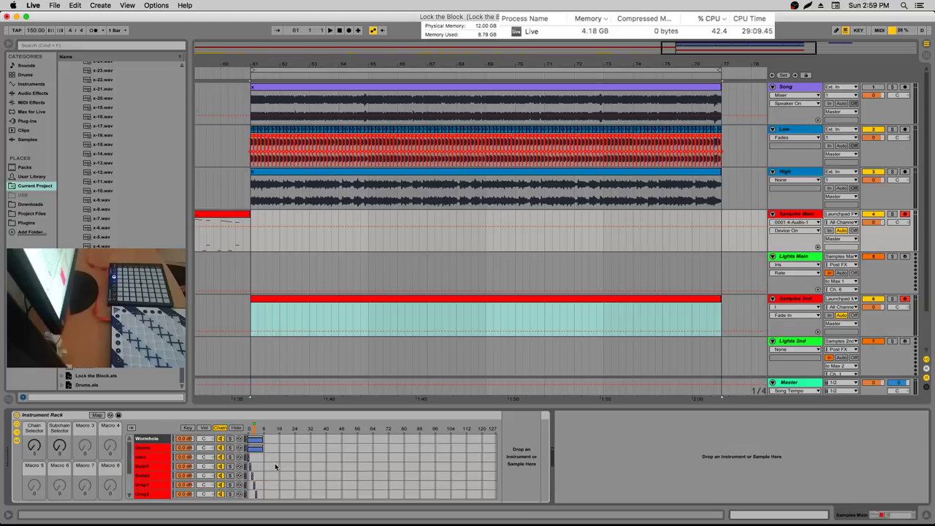
left_click(257, 439)
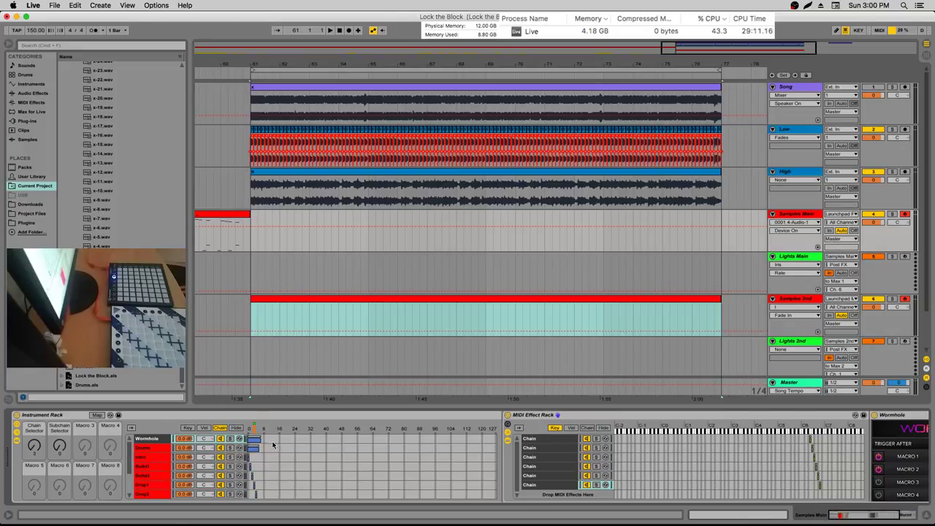
left_click(561, 485)
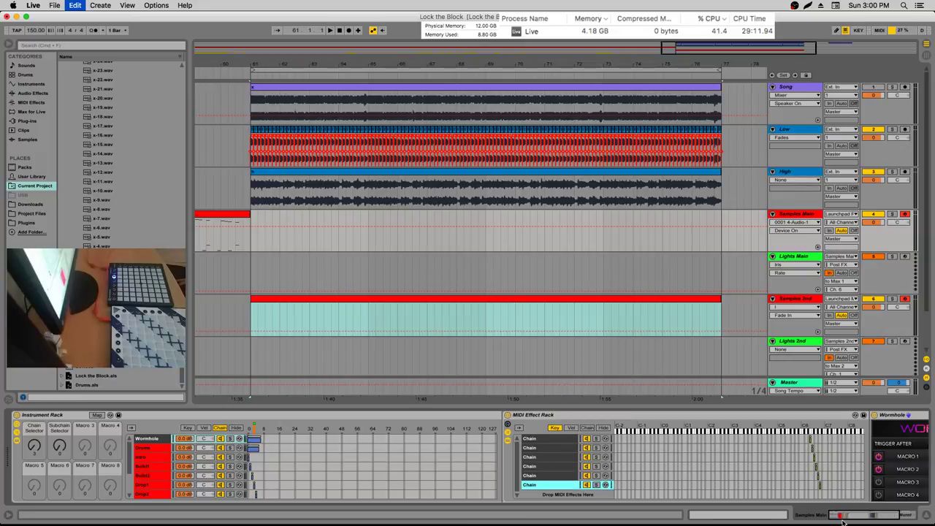
scroll(776, 520, "right", 5)
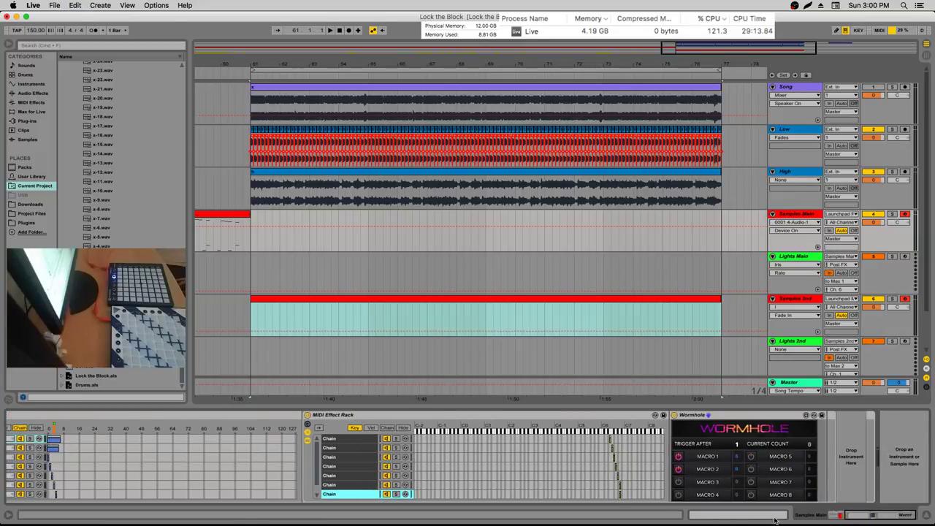
left_click(779, 469)
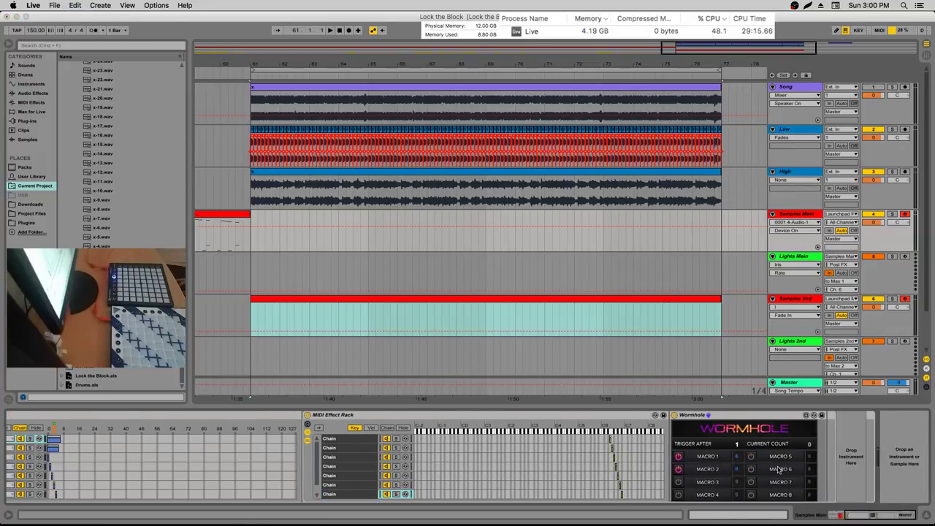
scroll(868, 496, "left", 10)
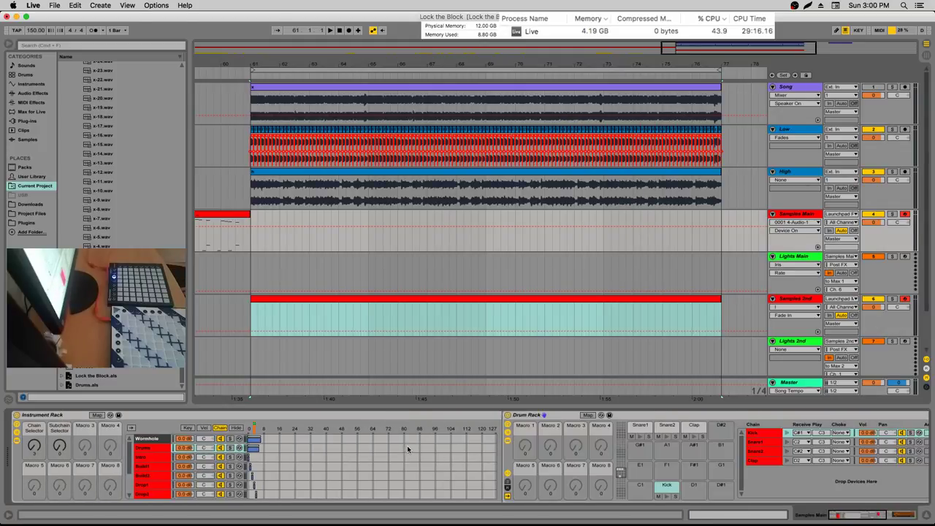
left_click(303, 479)
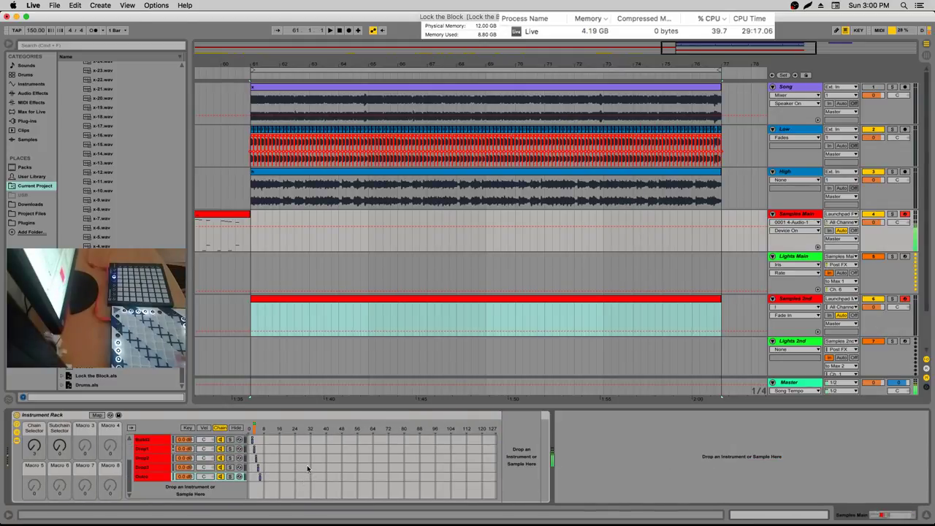
left_click(551, 298)
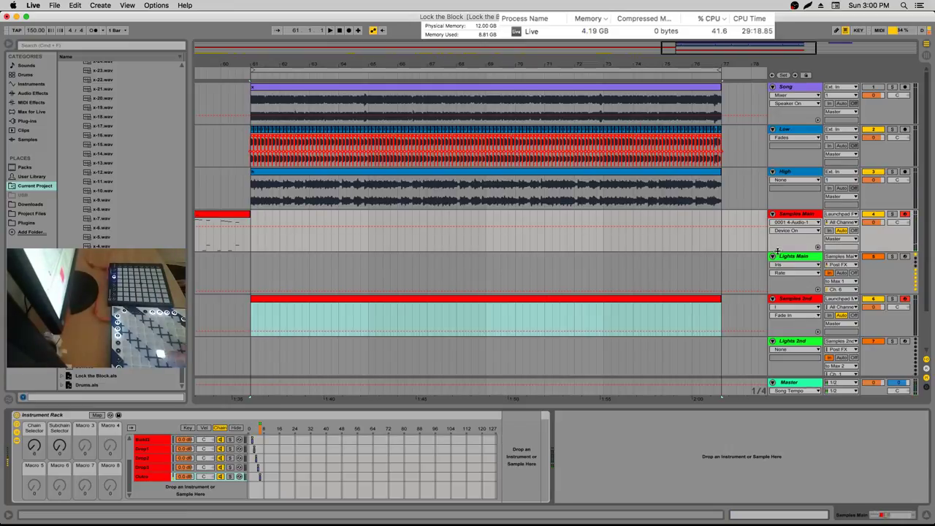
On Lights Main, duplicate the nested Wormhole rack's last chain with Cmd+D
left_click(657, 272)
left_click_drag(874, 521, 840, 520)
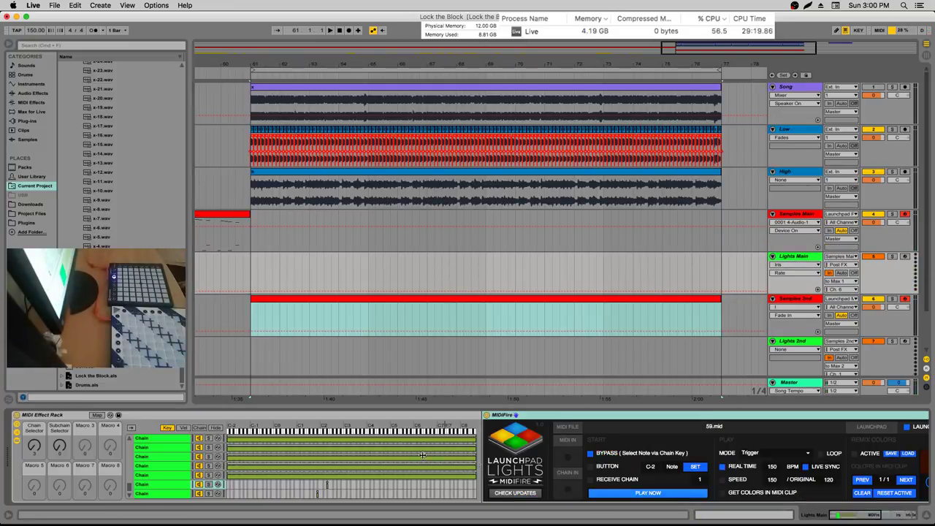
left_click(365, 442)
left_click(546, 485)
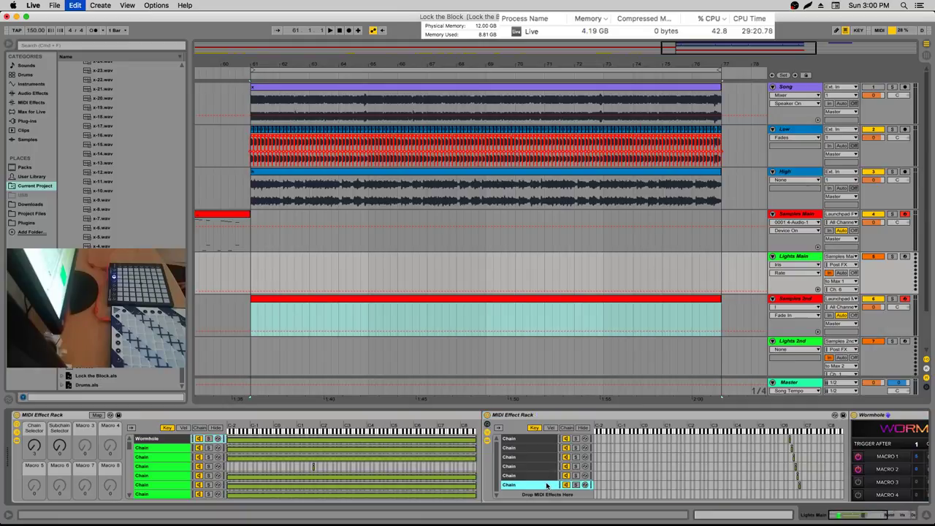
key("super+d")
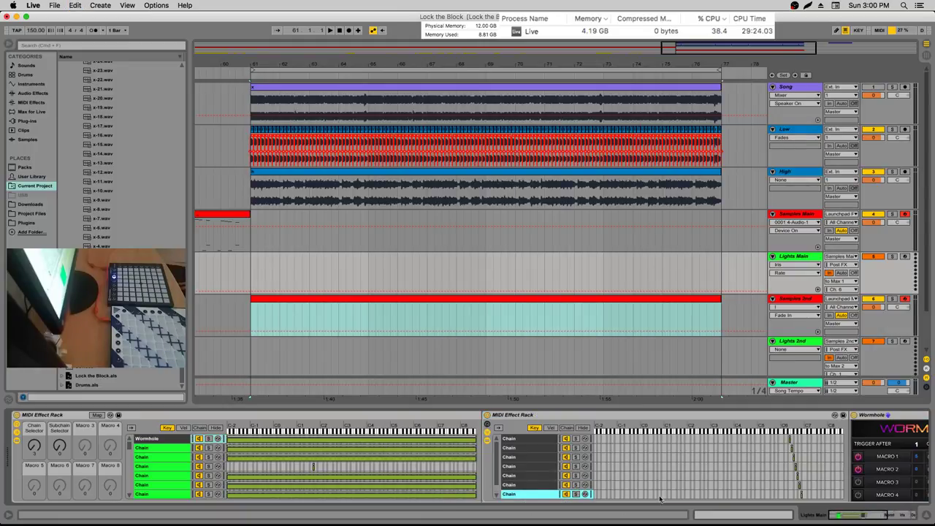
Show the nested rack's chain selector and view the second chain's devices
scroll(660, 498, "right", 5)
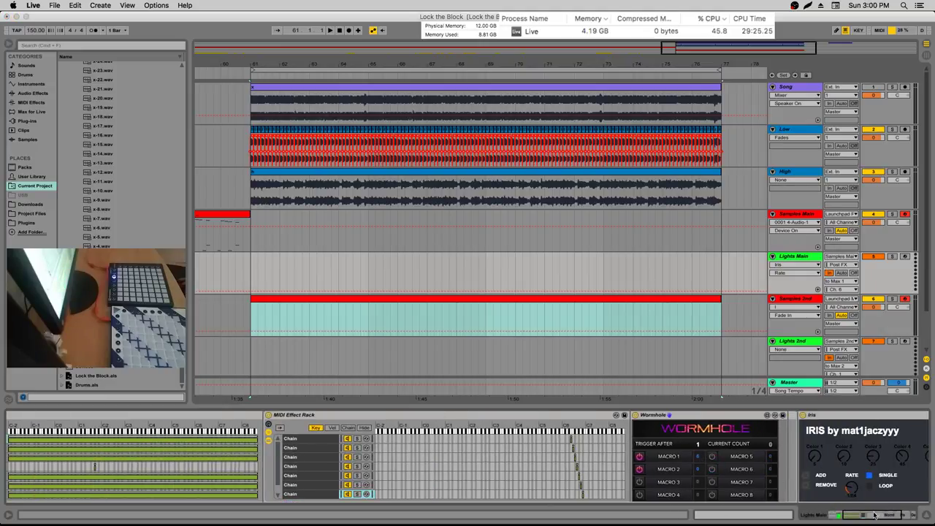
left_click_drag(875, 515, 811, 513)
left_click(196, 429)
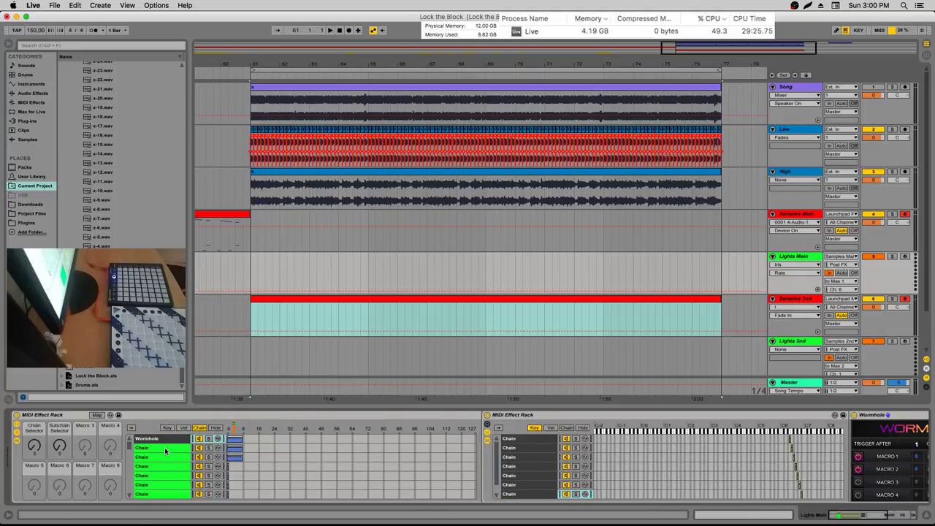
left_click(166, 457)
left_click(167, 448)
mouse_move(861, 520)
left_mouse_down()
mouse_move(877, 516)
mouse_move(861, 516)
left_mouse_up()
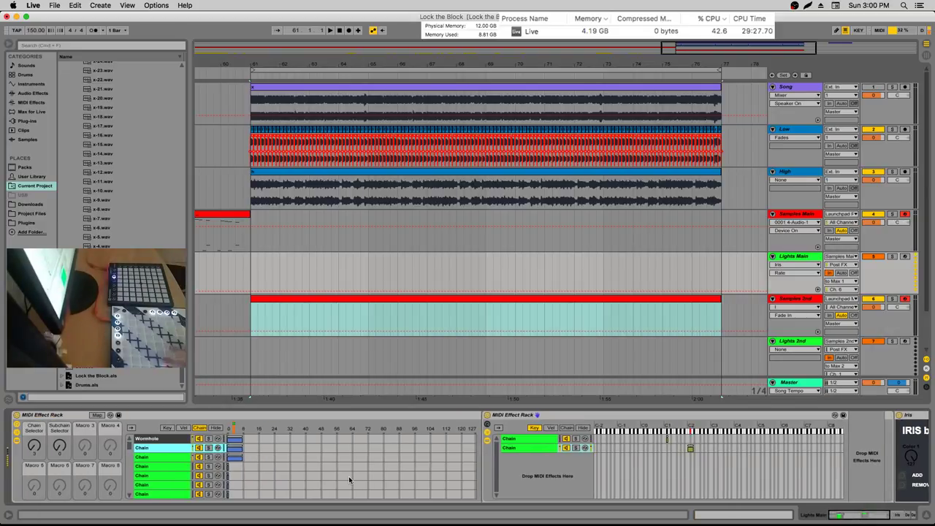
Compare the third chain's MIDIFire, the second chain's Iris and the Wormhole chain's devices
left_click(349, 456)
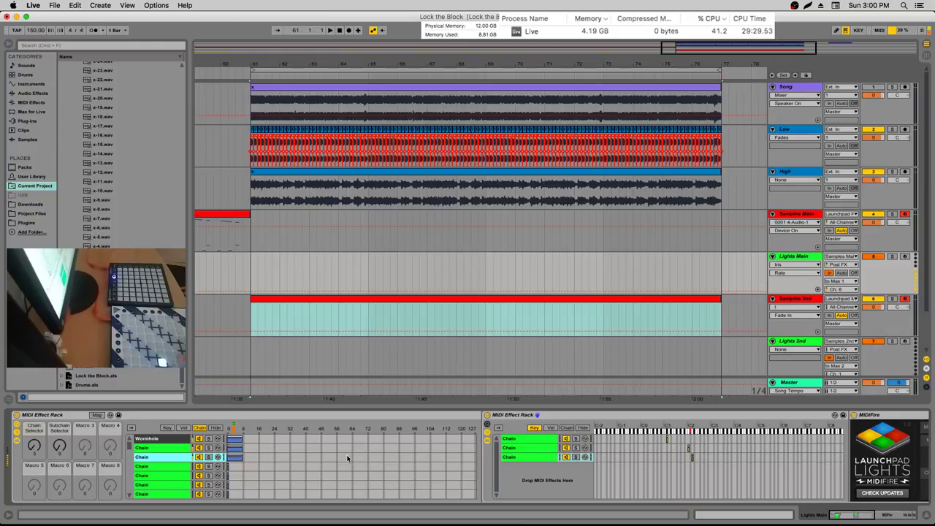
left_click(238, 447)
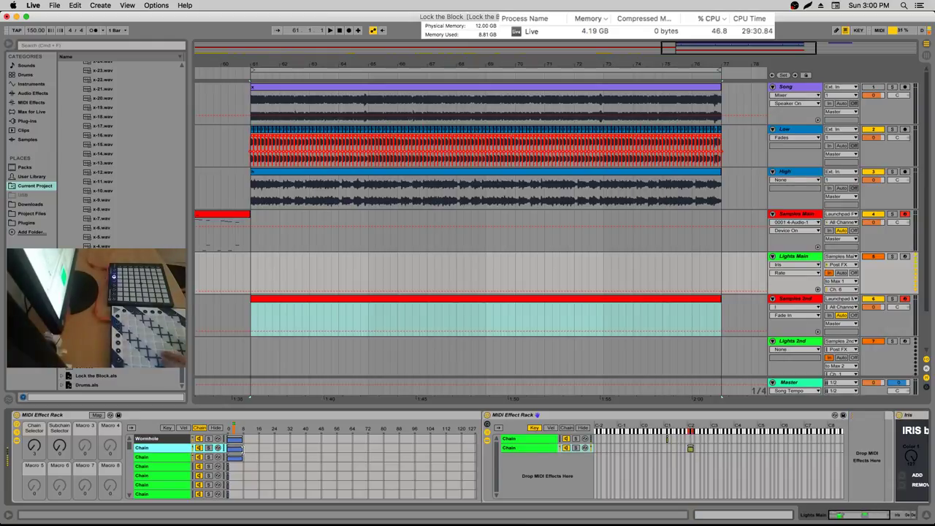
left_click(235, 457)
left_click(240, 439)
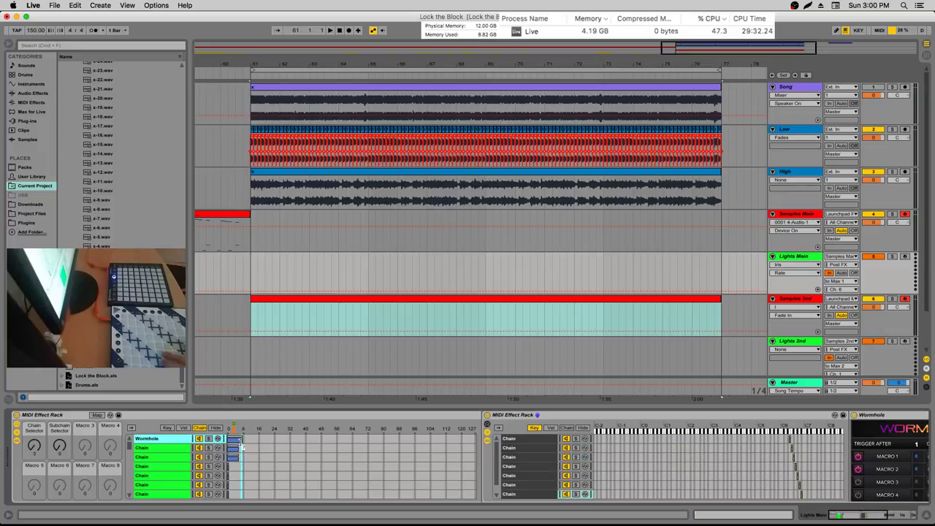
left_click(235, 447)
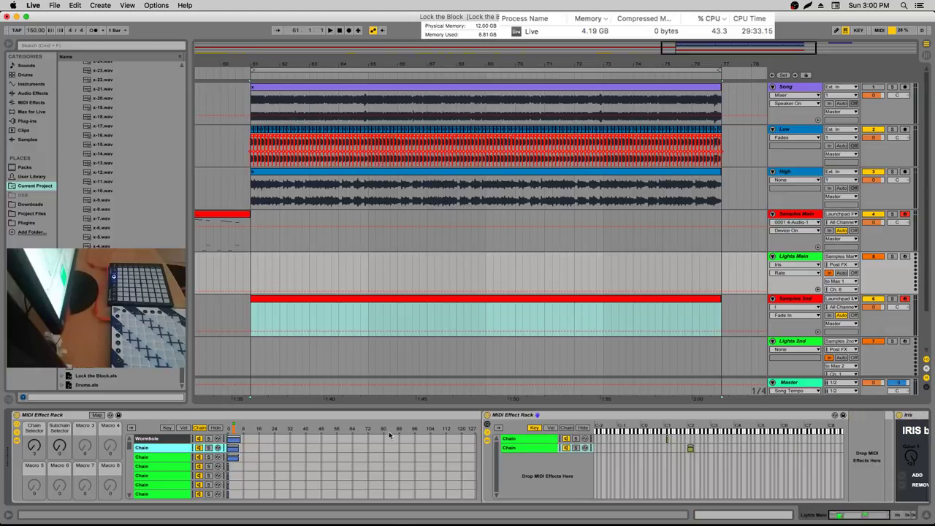
scroll(285, 398, "right", 2)
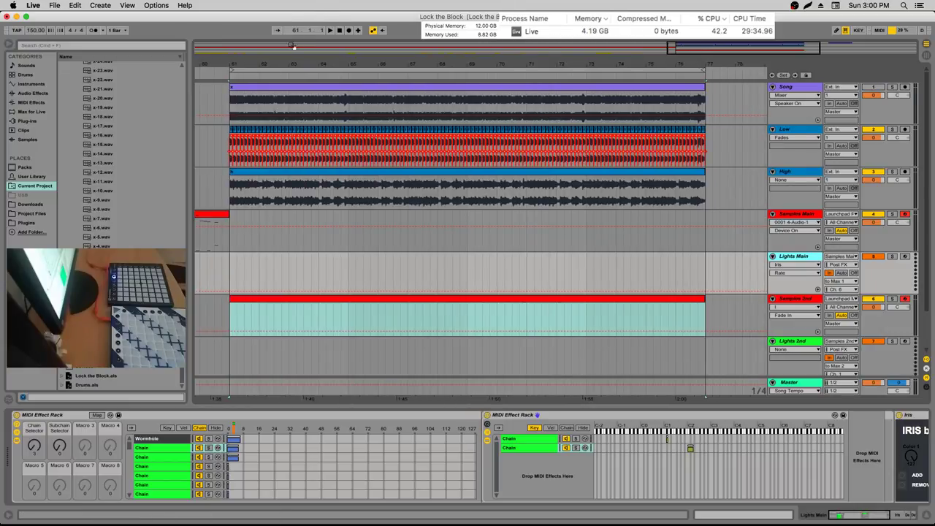
scroll(431, 53, "left", 10)
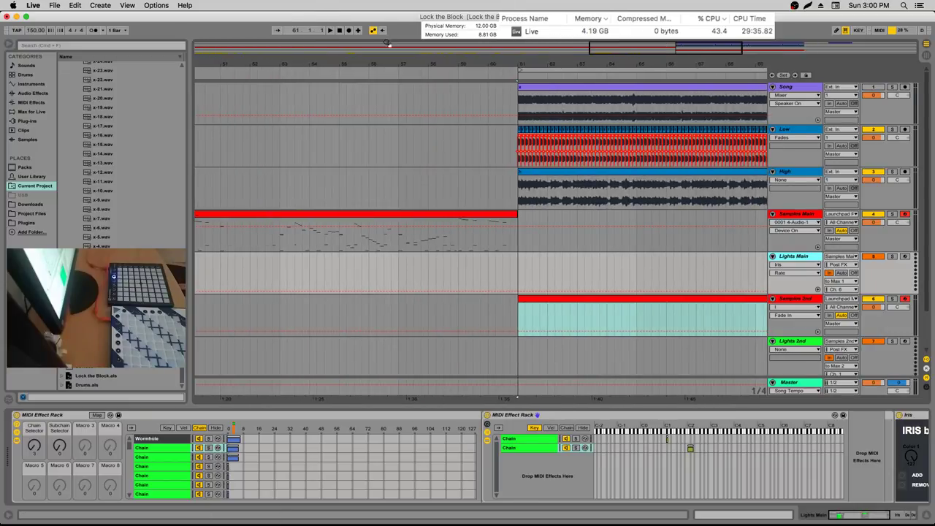
Zoom the arrangement so bars 9 and 10 are in view
left_click_drag(544, 61, 308, 85)
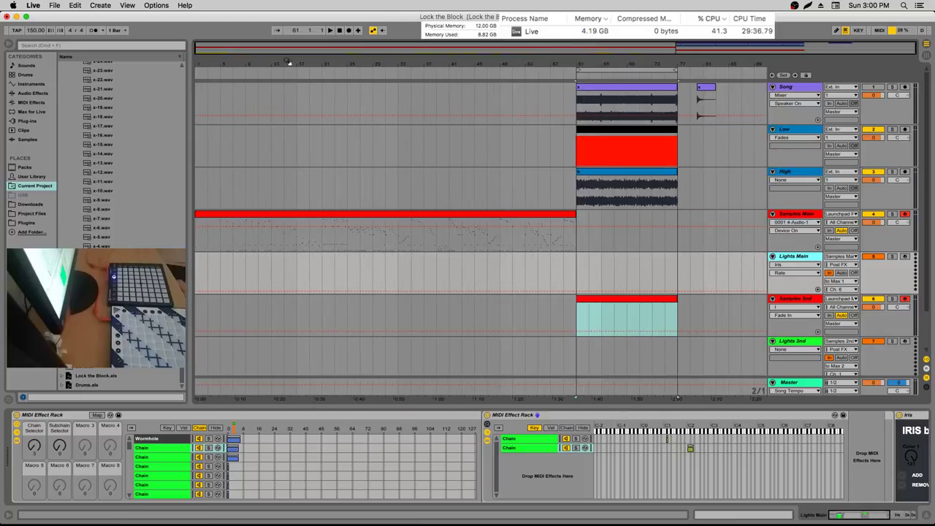
scroll(383, 265, "down", 3)
left_click_drag(346, 58, 346, 81)
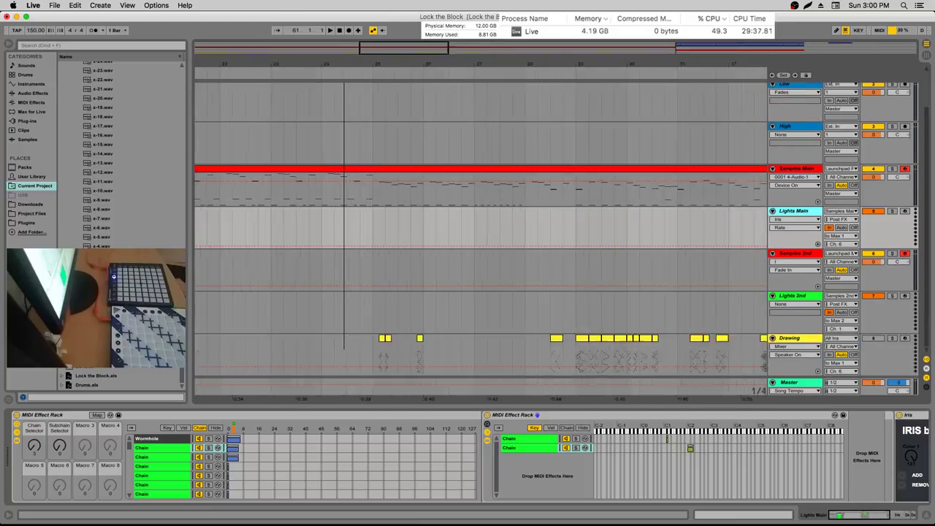
scroll(481, 219, "right", 6)
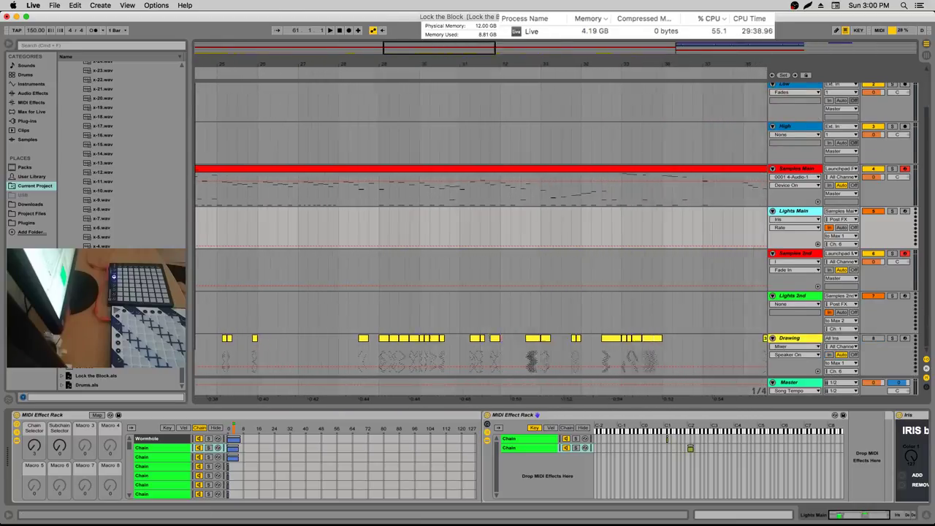
mouse_move(438, 61)
left_mouse_down()
mouse_move(337, 67)
mouse_move(338, 87)
left_mouse_up()
Solo the Drawing track, play from bar 9, and select the small clip at 9.4.3
left_click(309, 350)
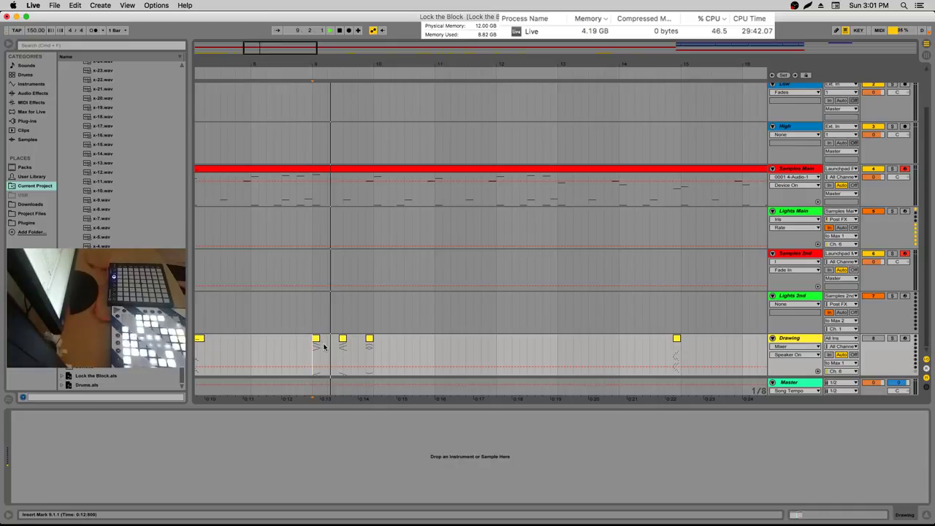
left_click(364, 349)
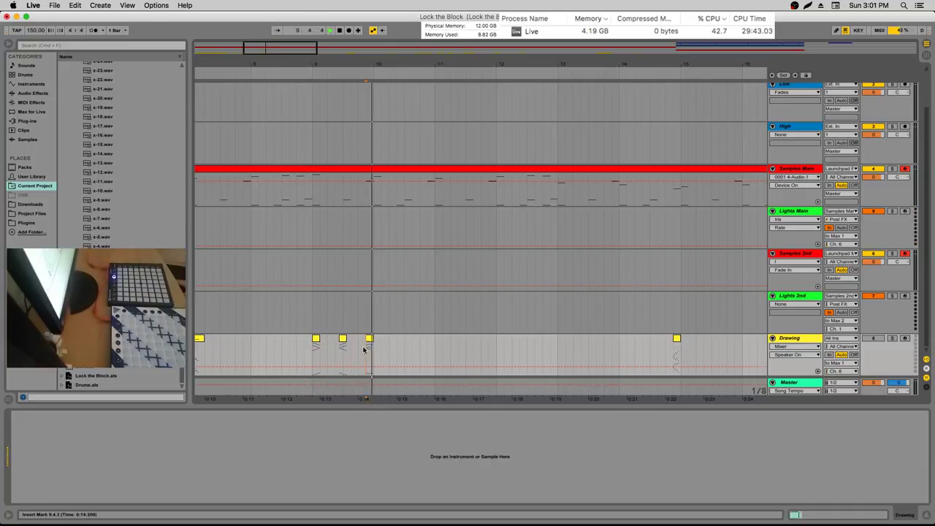
left_click(891, 338)
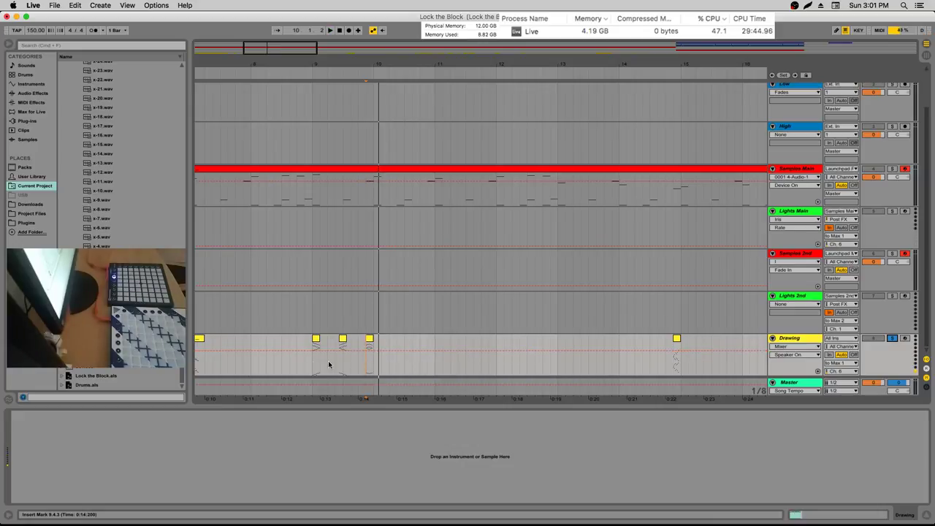
left_click(312, 365)
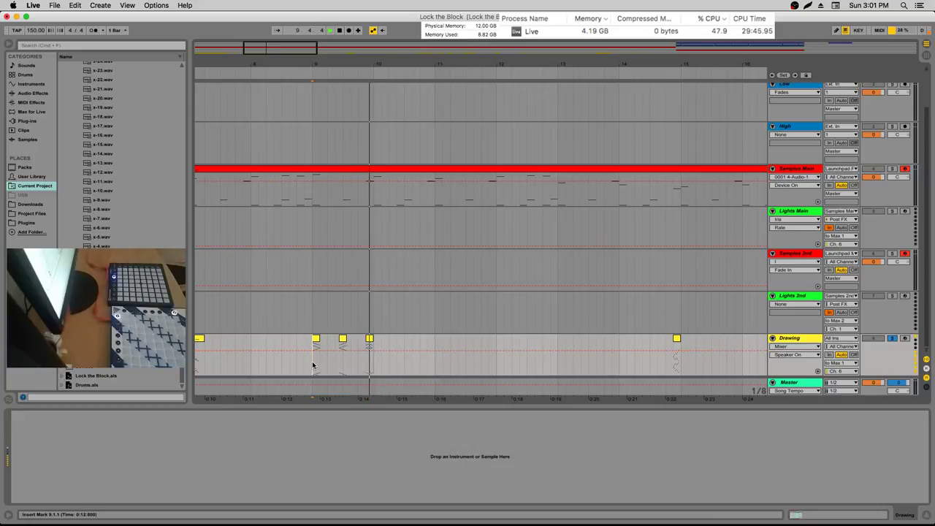
key("space")
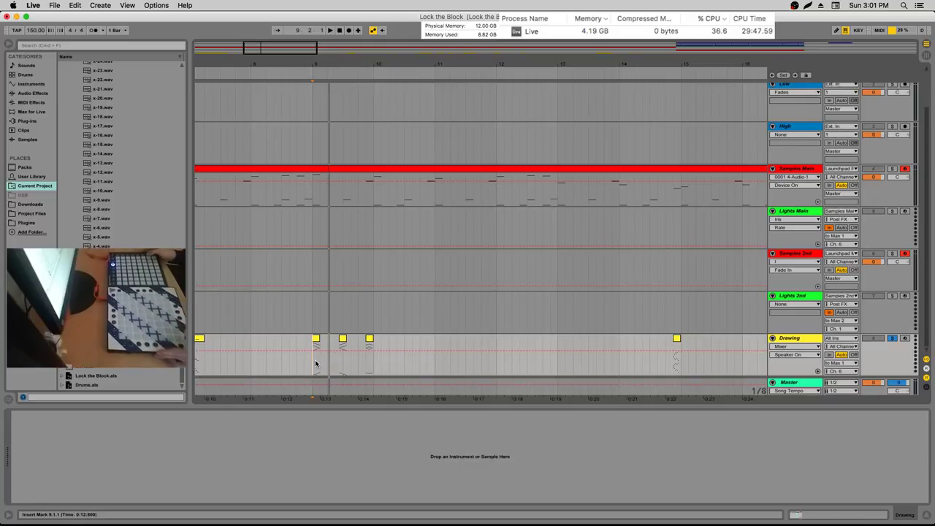
key("space")
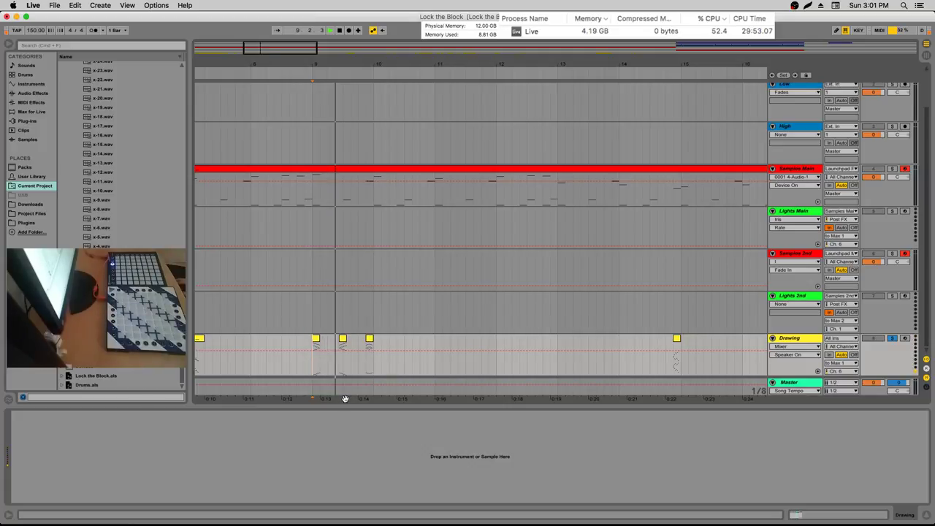
left_click(367, 344)
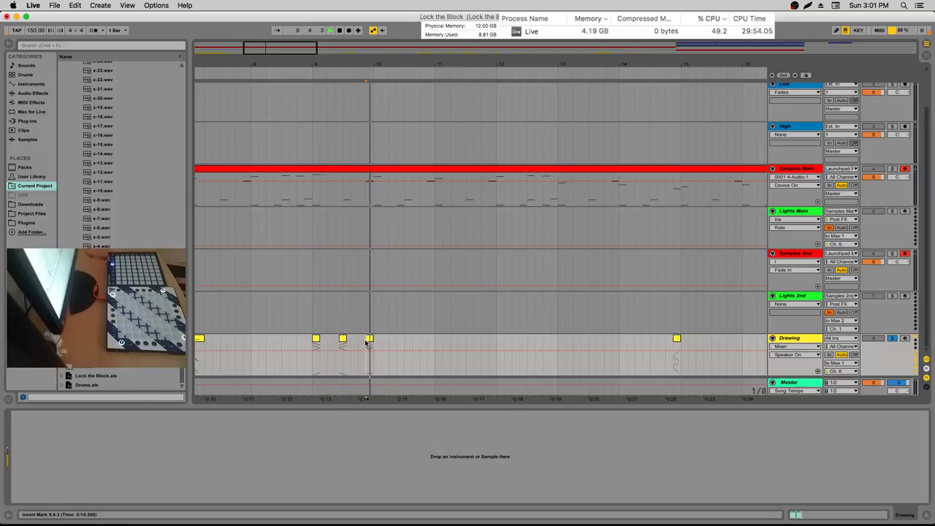
left_click(369, 341)
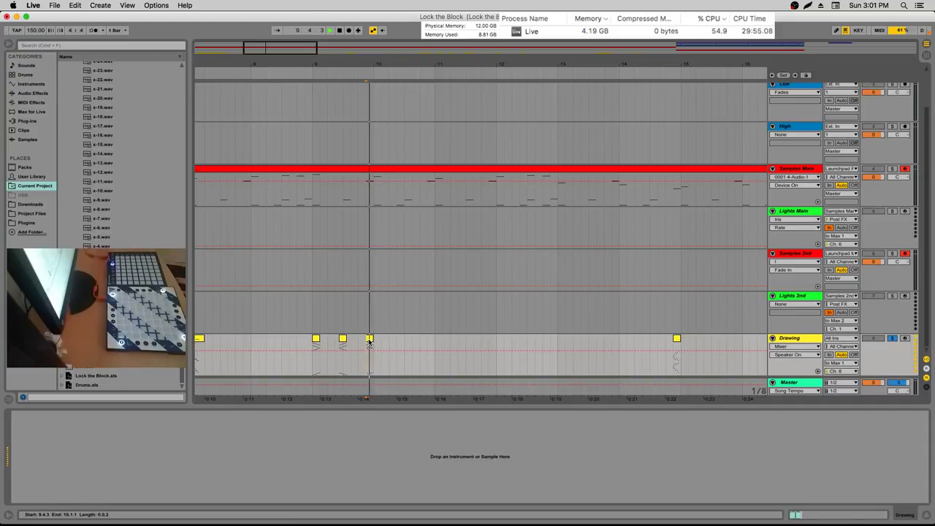
Preview the bar-9 clip's notes and create a new light clip near bar 10
double_click(370, 340)
left_click(307, 397)
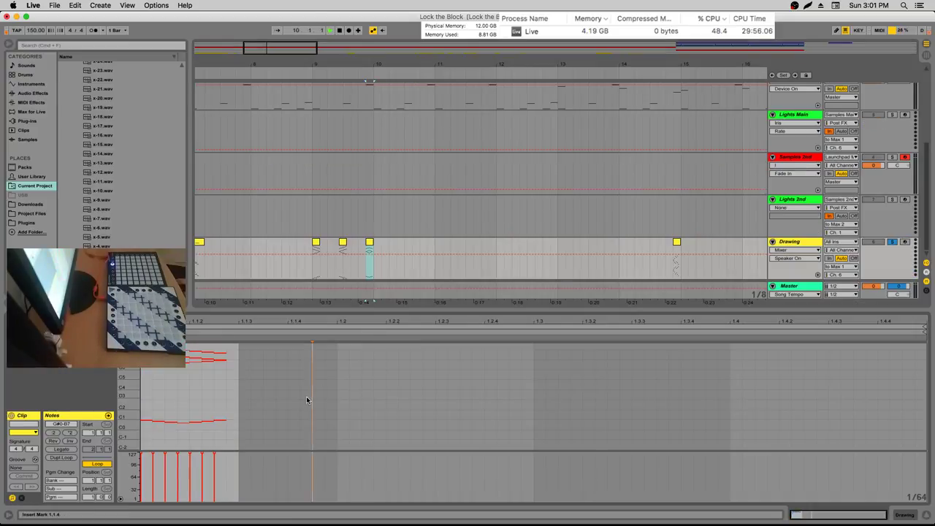
key("super+a")
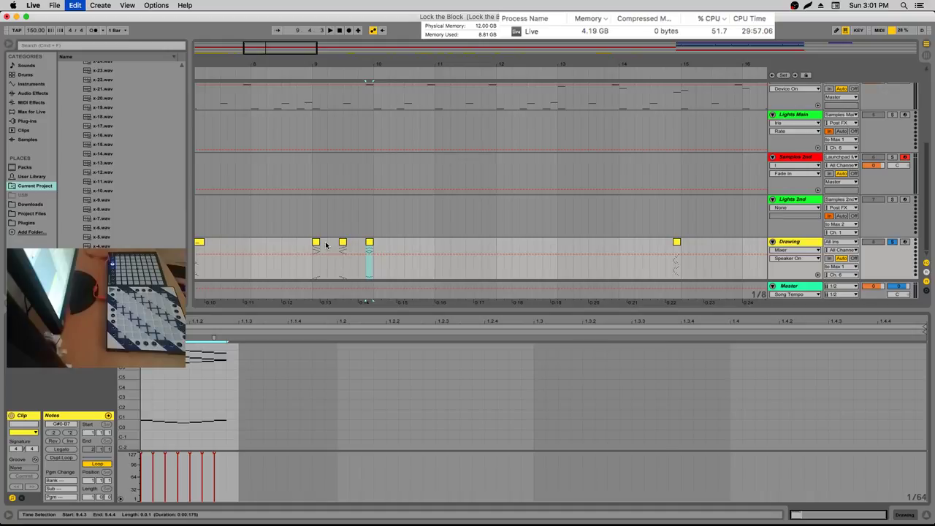
key("space")
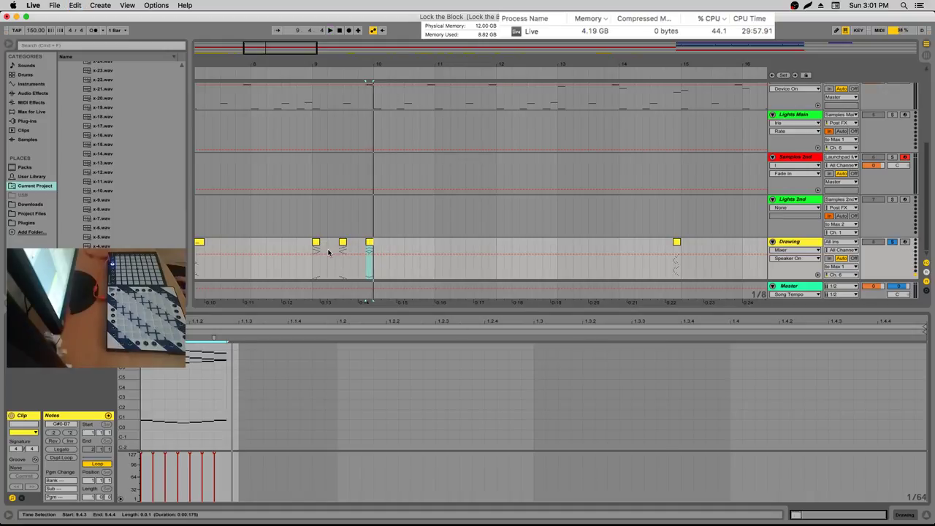
left_click(388, 246)
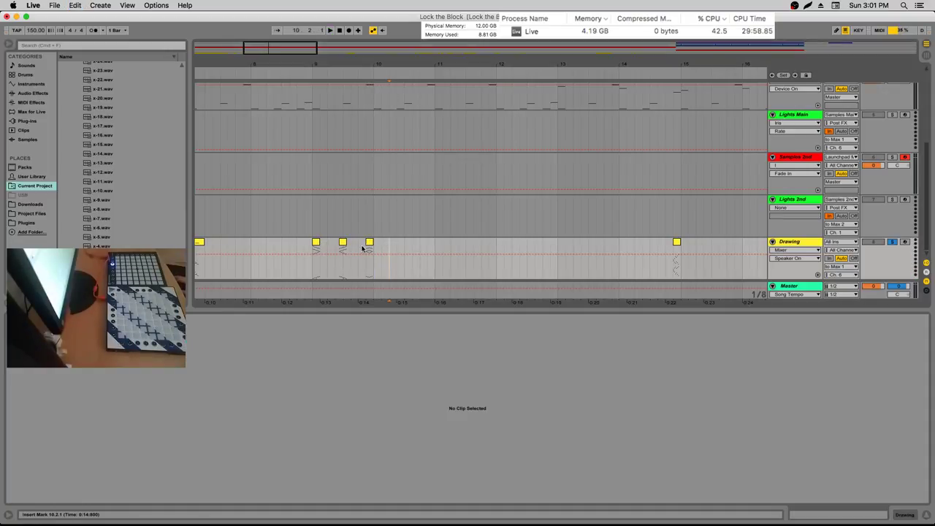
double_click(380, 249)
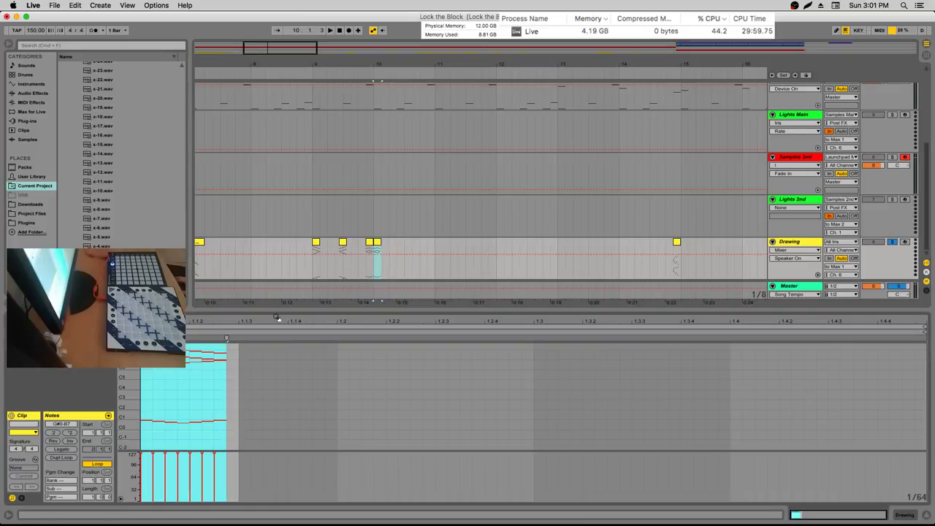
key("space")
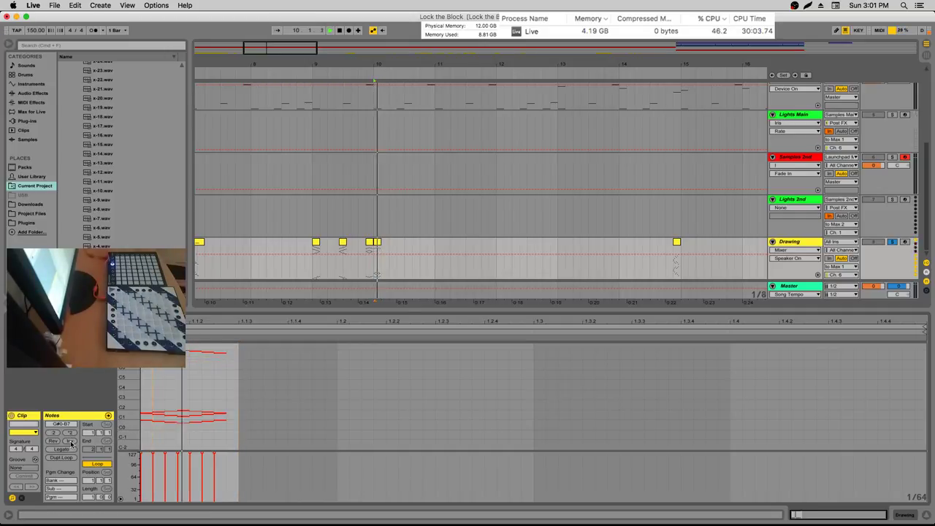
Select all of the new clip's notes and play it back
left_click(156, 433)
key("super+a")
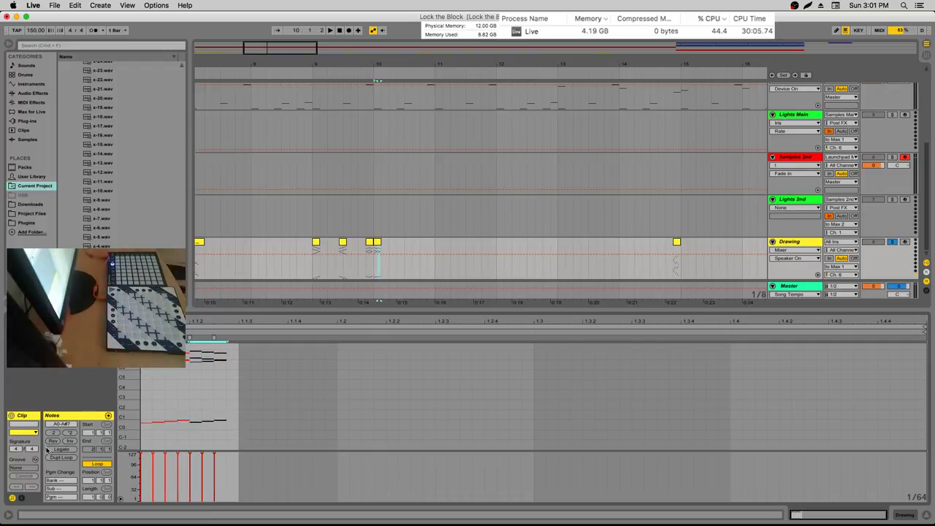
key("super+z")
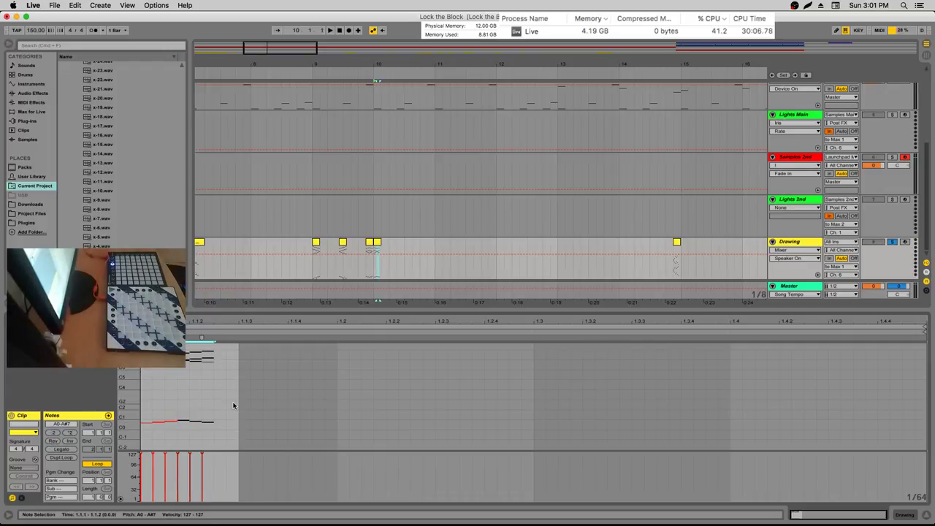
key("super+shift+z")
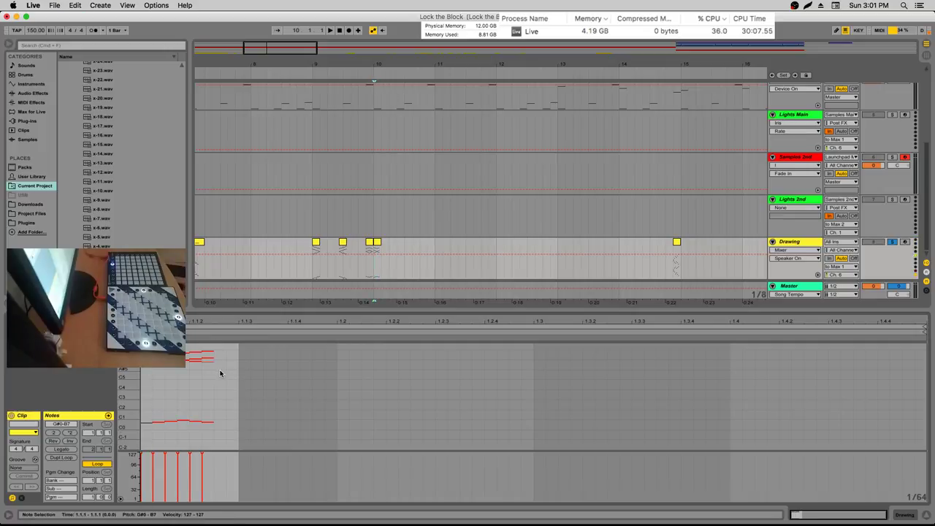
key("space")
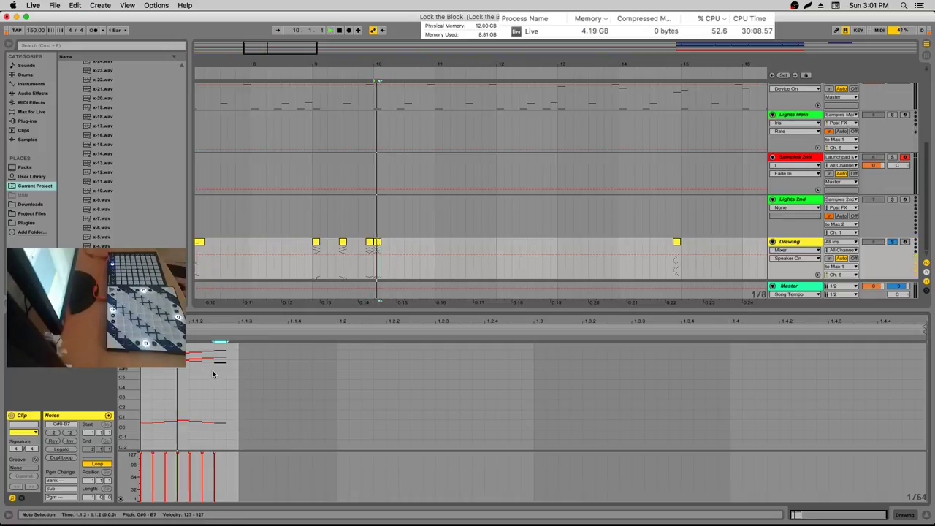
key("space")
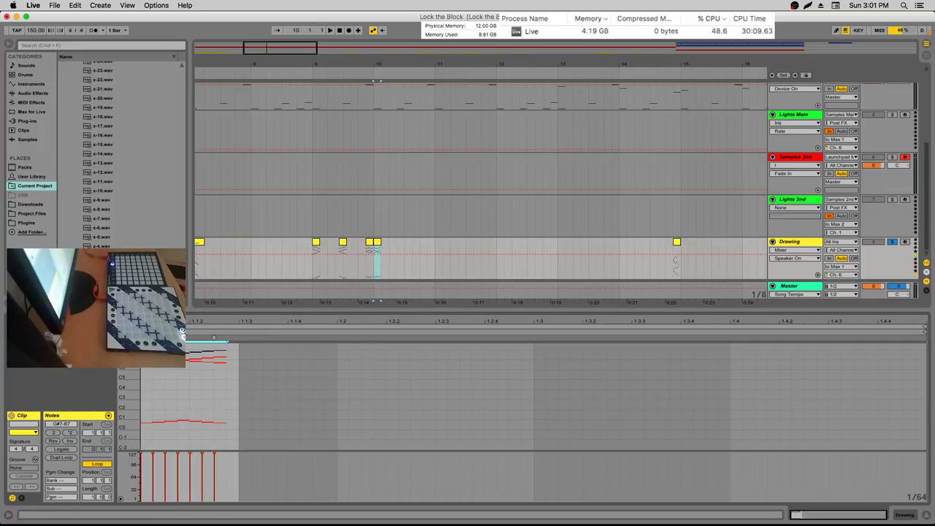
Move the pasted notes onto the clip's start and raise them one semitone
scroll(135, 410, "up", 5)
scroll(136, 409, "up", 5)
left_click_drag(228, 375, 313, 374)
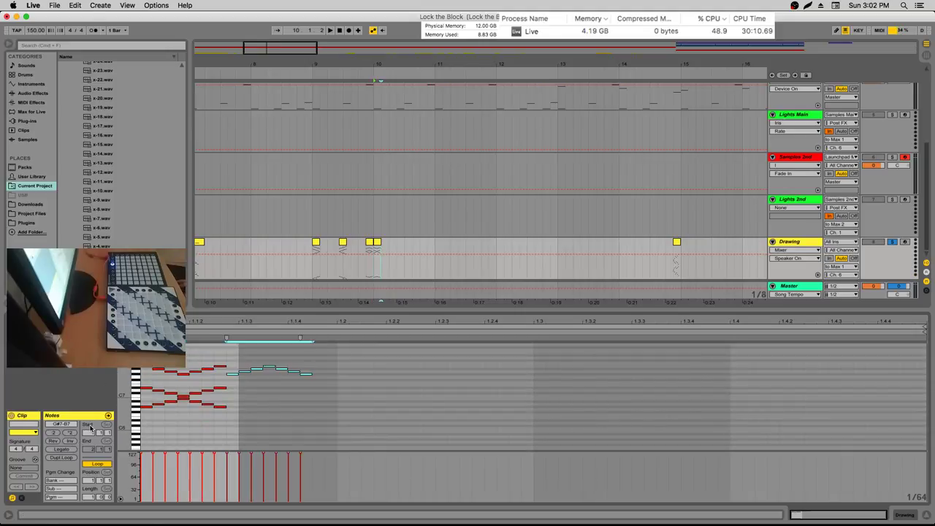
left_click_drag(234, 377, 146, 389)
key("Up")
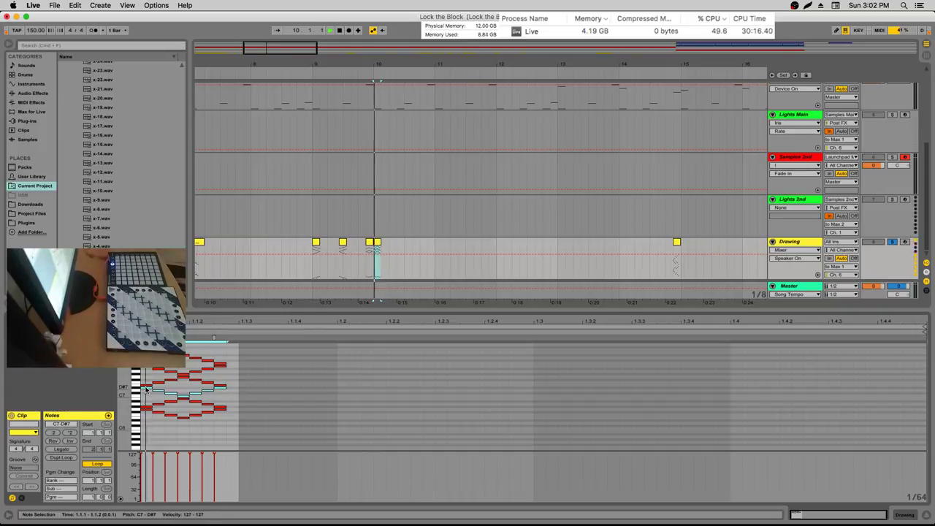
Drag the notes down to E0–G0, invert them with Inv, and play the result
scroll(237, 397, "down", 5)
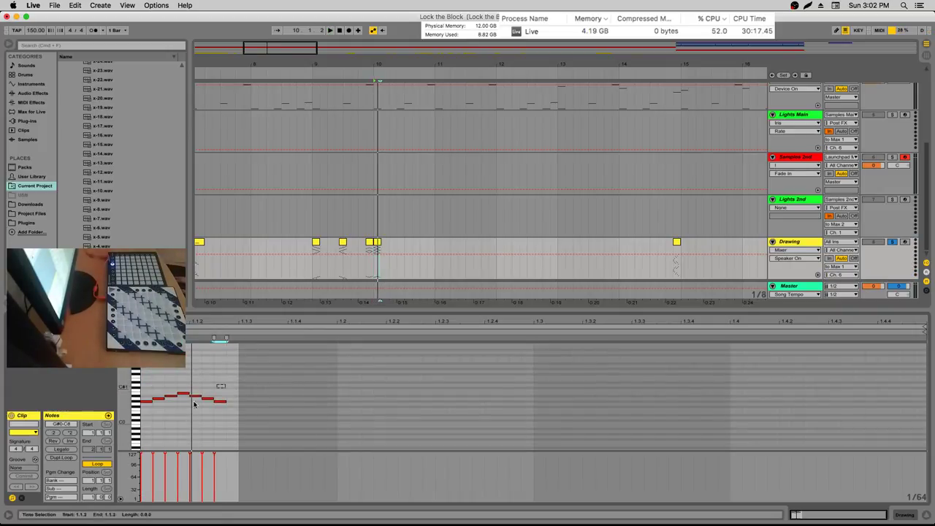
left_click_drag(150, 398, 144, 420)
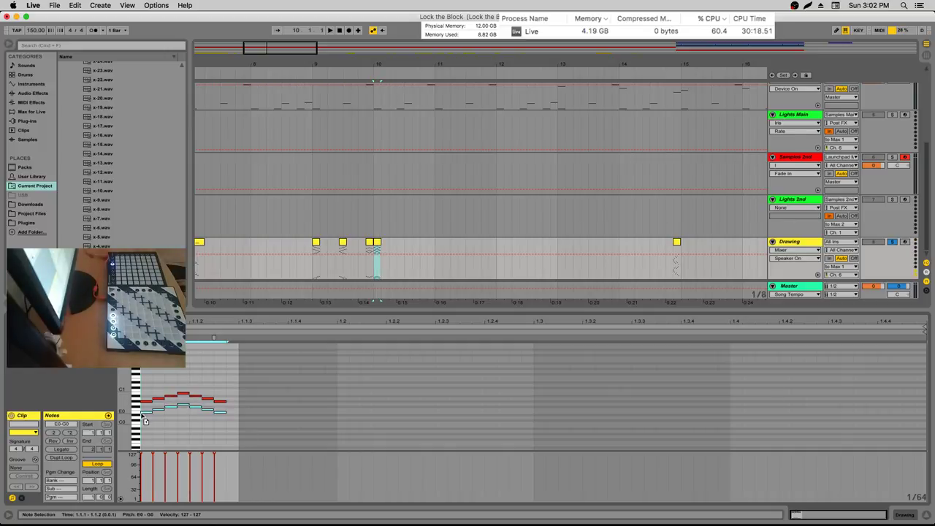
left_click(70, 441)
key("space")
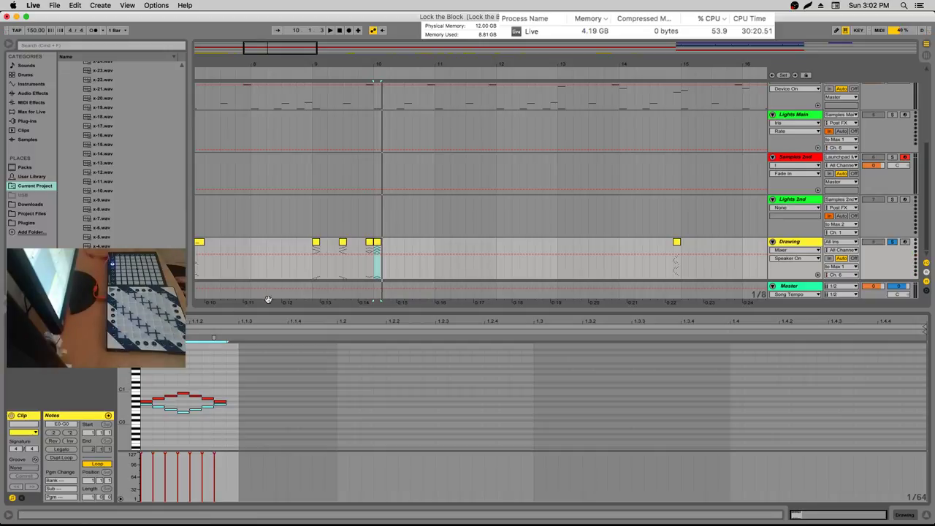
key("space")
left_click(378, 246)
Export the clip as a MIDI file into the Lock the Block Project's Lights folder under a new name
key("super+shift+e")
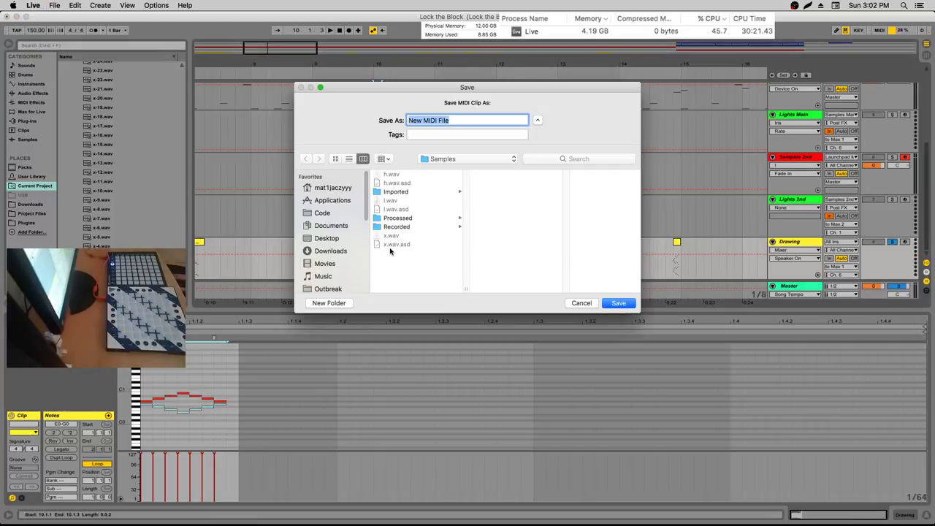
left_click(467, 159)
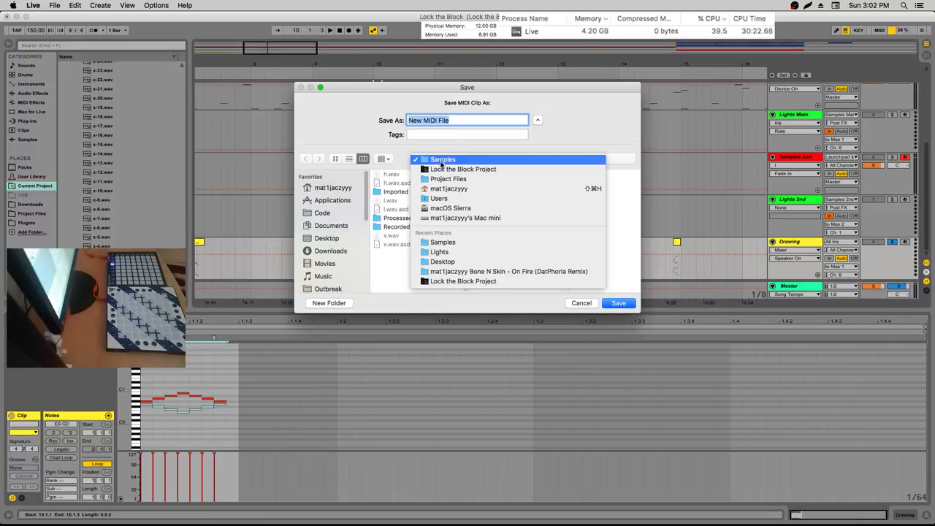
left_click(453, 169)
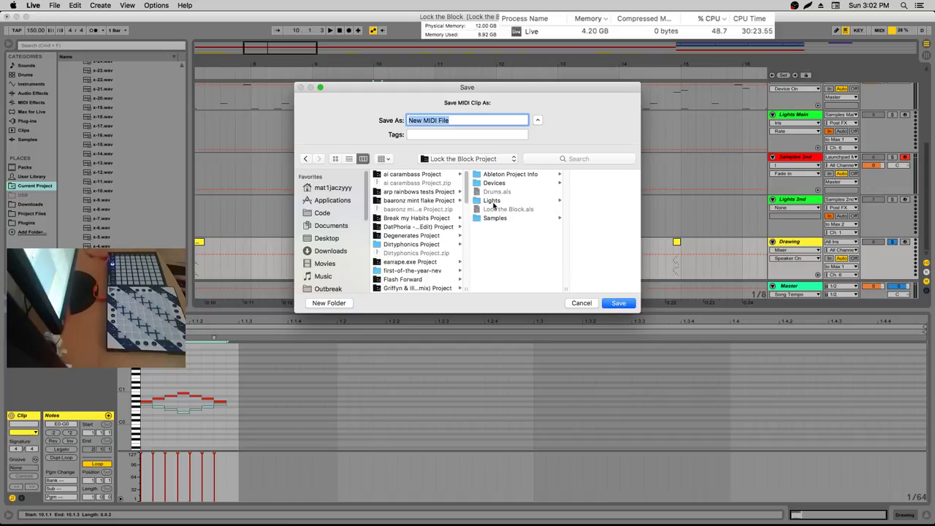
left_click(492, 201)
scroll(581, 211, "down", 10)
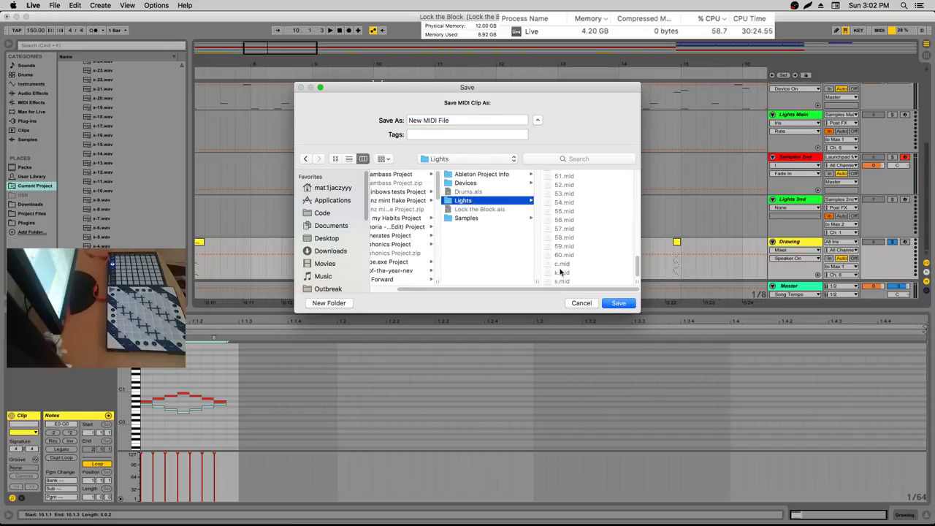
triple_click(461, 123)
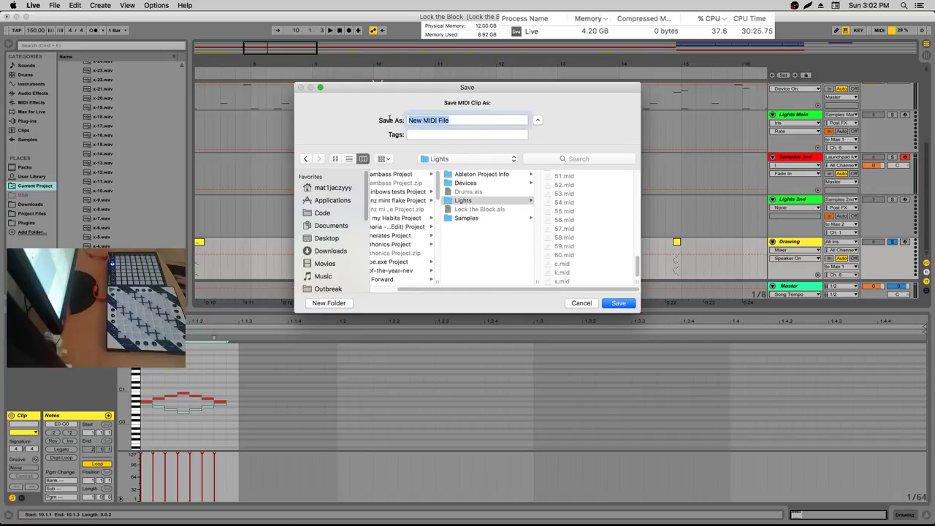
type("u")
left_click(618, 302)
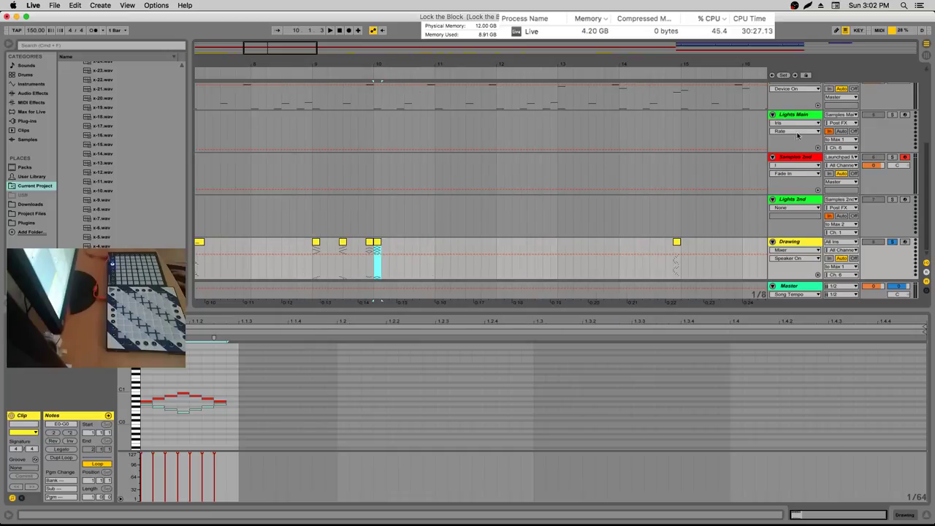
key("shift+Tab")
Unsolo Drawing and drag s2.mid from the Lights folder onto the third chain's MIDIFire
key("Down")
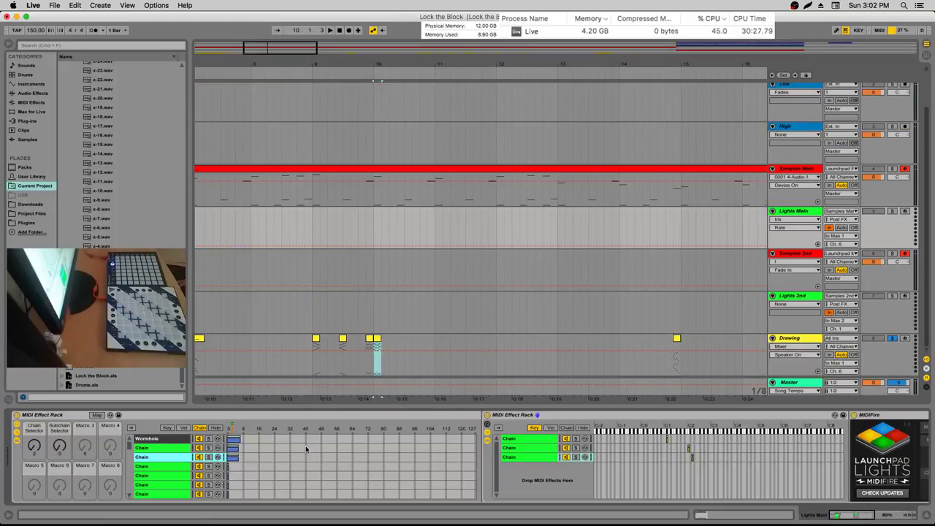
left_click(554, 449)
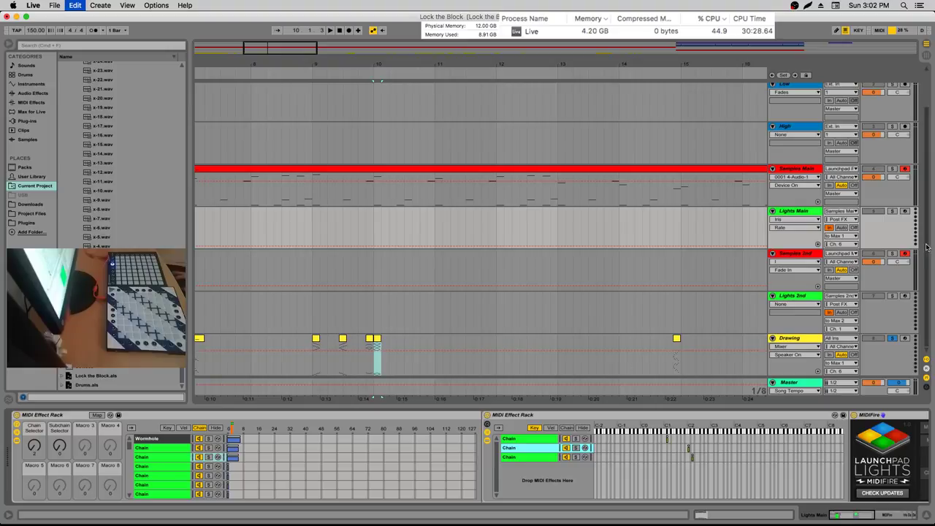
left_click(892, 338)
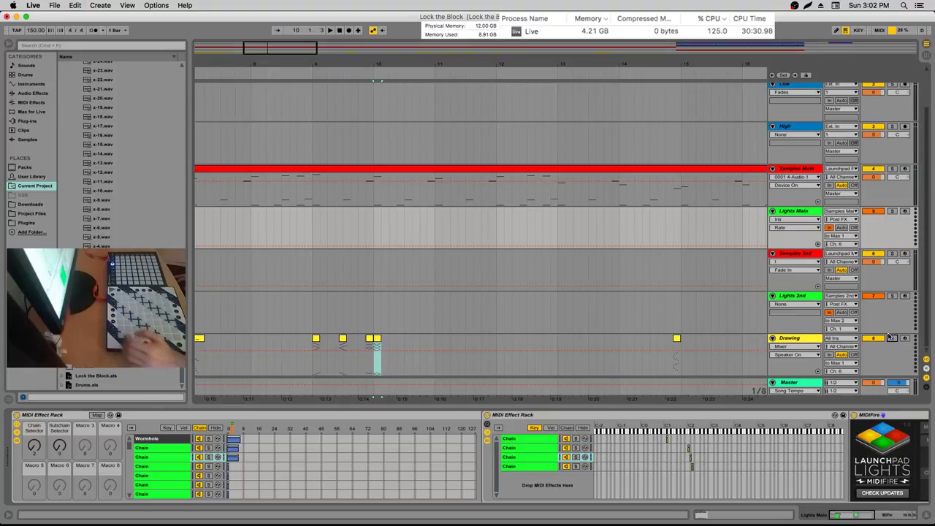
left_click(529, 457)
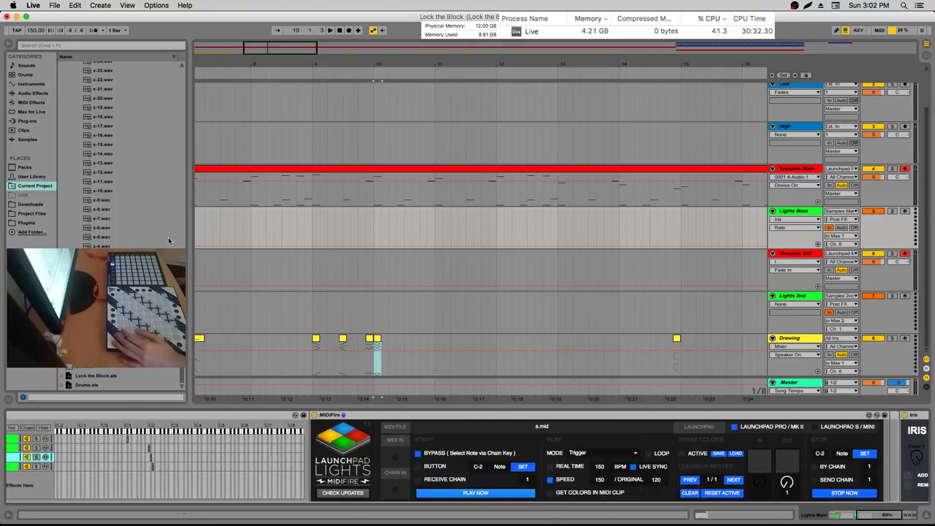
left_click(82, 74)
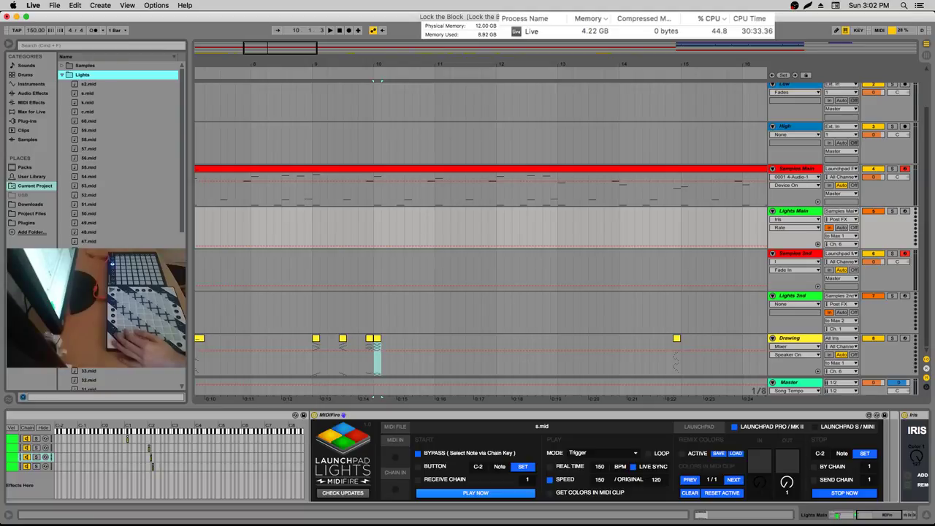
left_click_drag(87, 84, 450, 453)
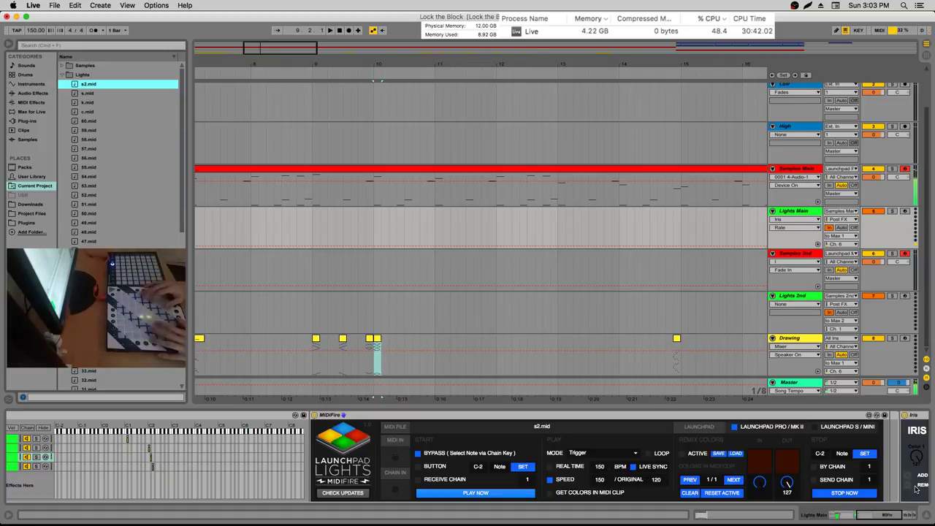
Show both MIDI effect racks again and switch between the Lights Main and Samples 2nd tracks
mouse_move(731, 524)
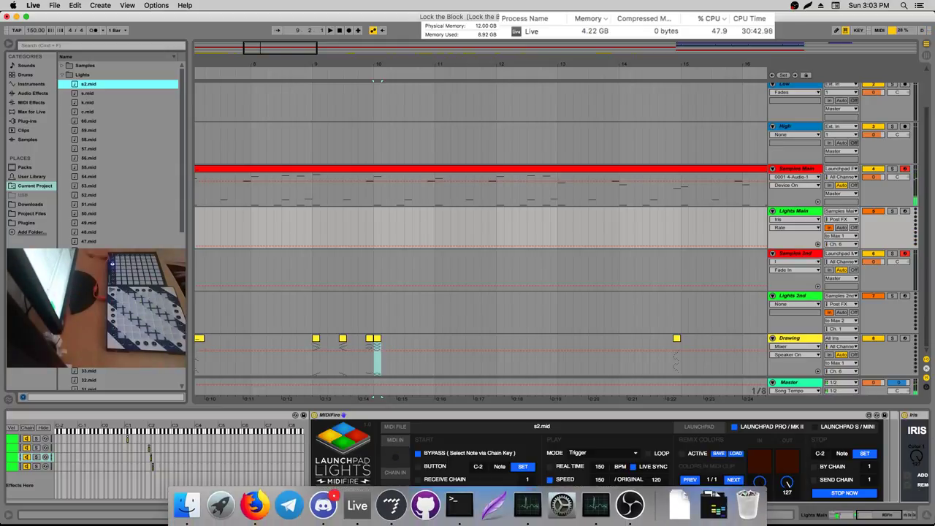
left_click(890, 512)
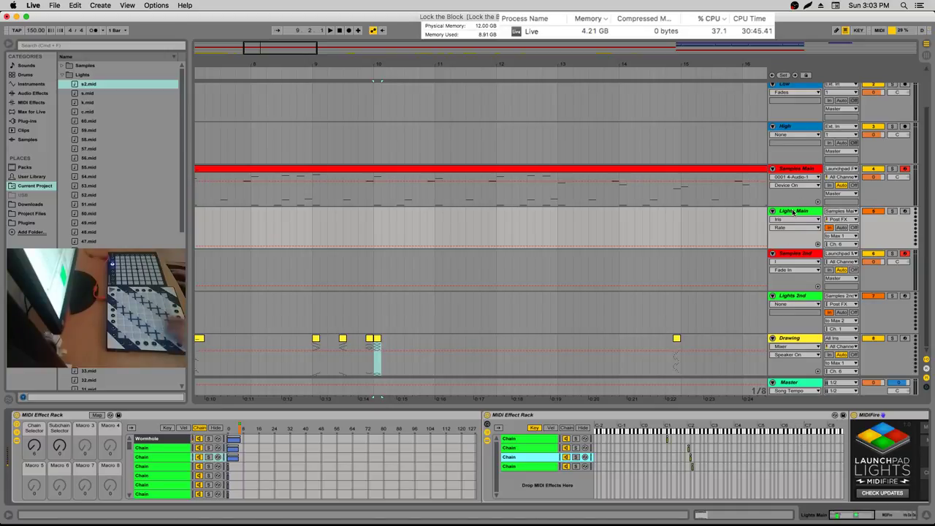
left_click(791, 247)
left_click(789, 254)
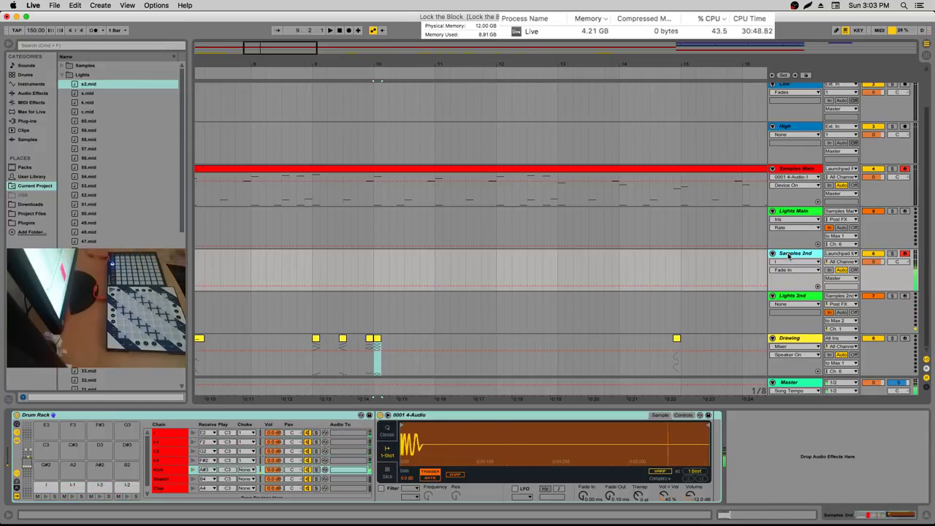
Compare the device chains of the Lights Main, Samples 2nd and Lights 2nd tracks
left_click(813, 211)
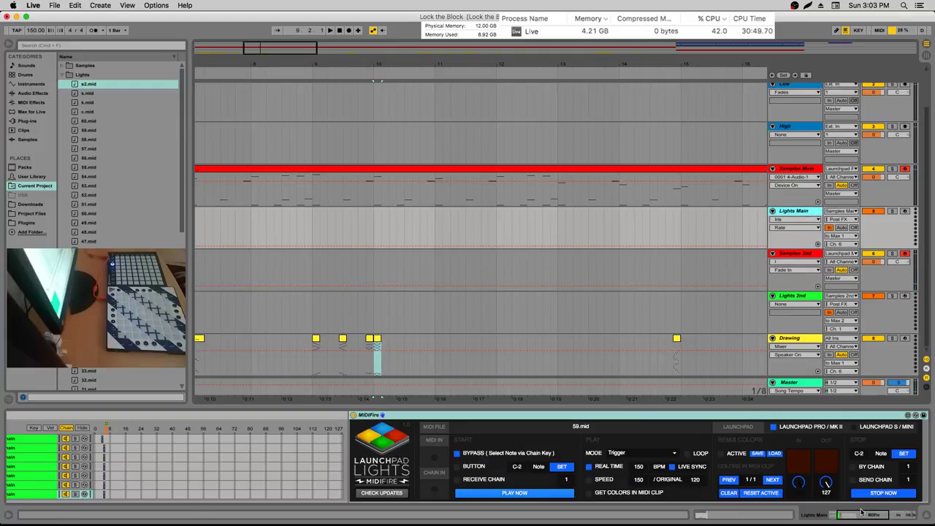
left_click_drag(861, 511, 844, 518)
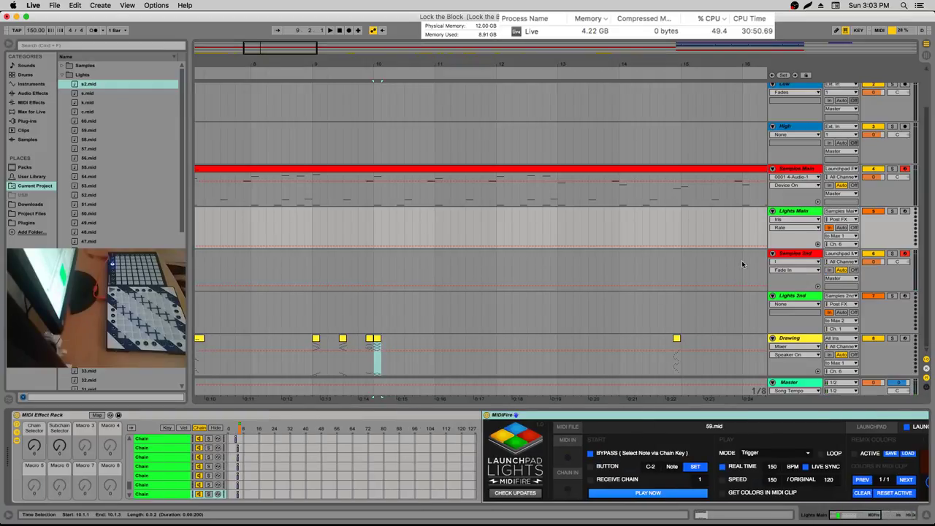
left_click(795, 254)
left_click(794, 296)
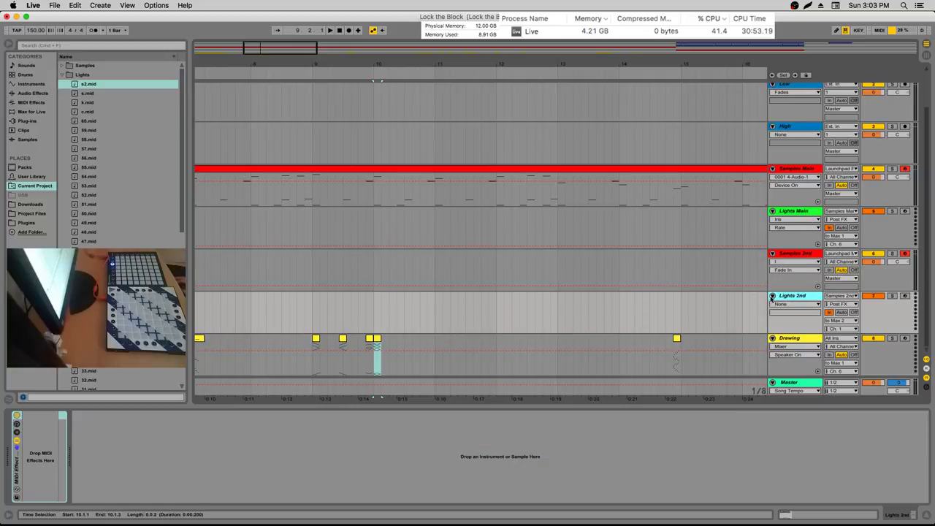
left_click(802, 249)
left_click(798, 297)
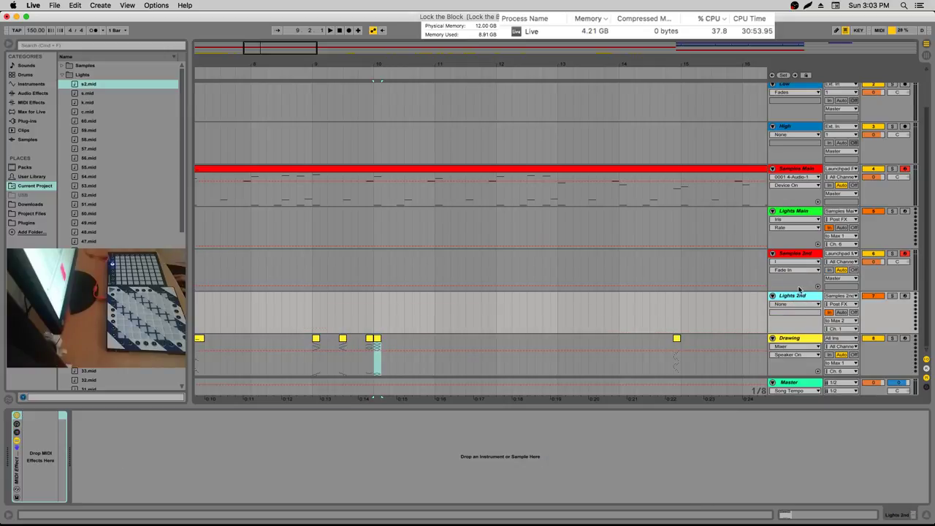
left_click(810, 264)
left_click(798, 296)
left_click(813, 254)
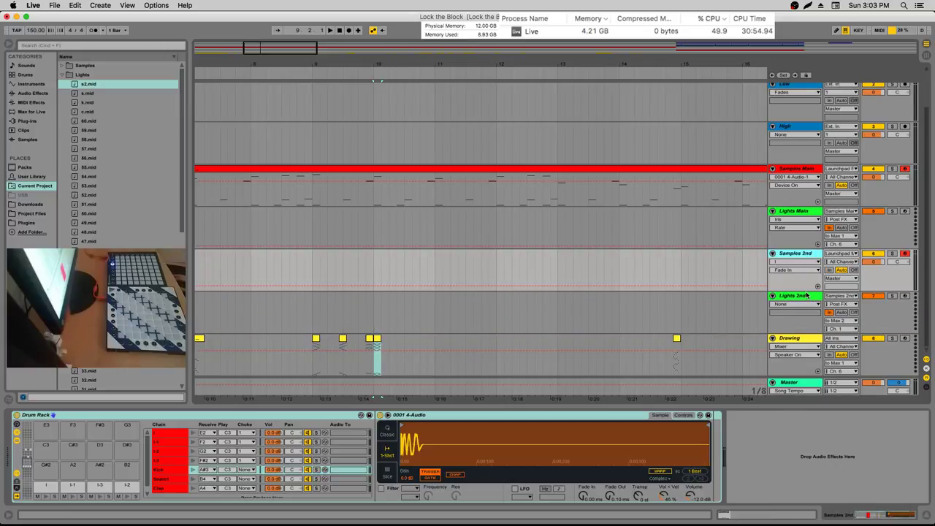
Copy chains 2 and 3 of the Lights Main rack, then select the Lights 2nd track
left_click(805, 218)
left_click(813, 344)
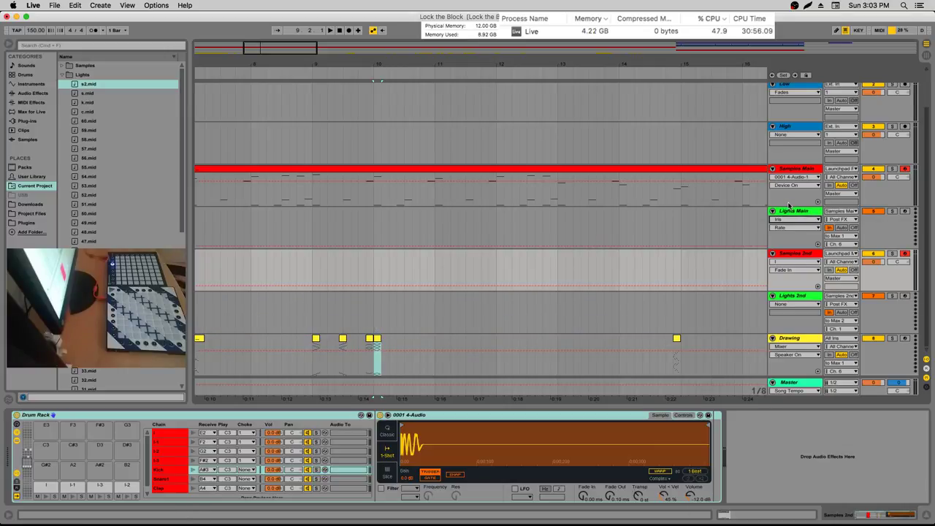
left_click_drag(859, 517, 840, 516)
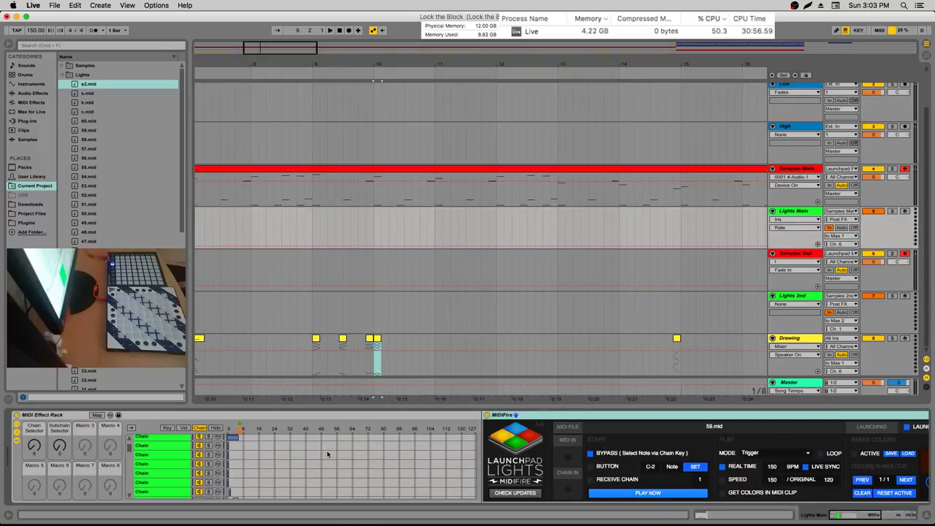
left_click(158, 460)
left_click(158, 447, "shift")
key("super+c")
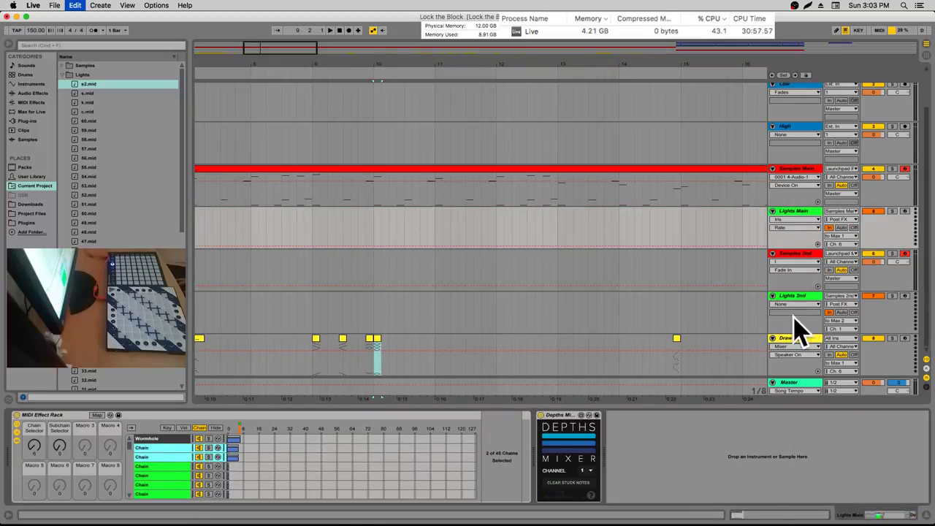
left_click(795, 296)
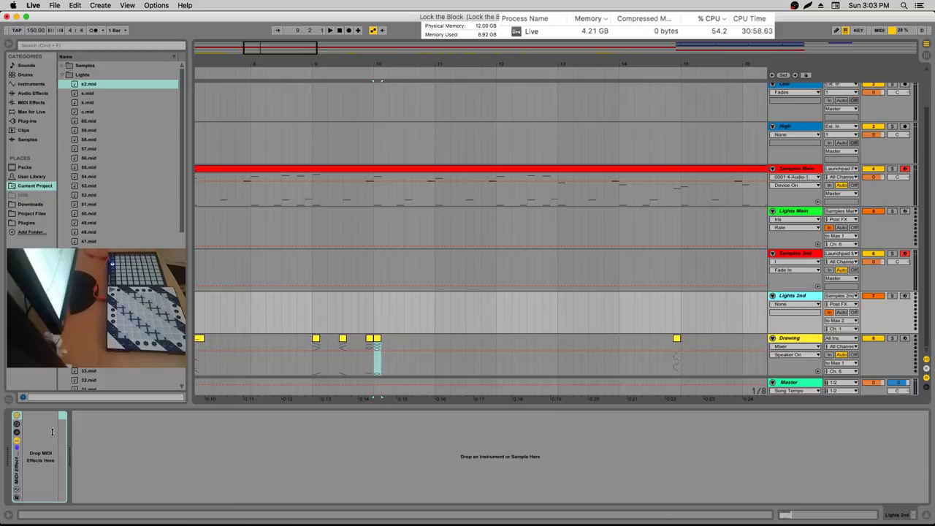
Expand the Lights 2nd rack and add Depths Mixer from the Devices folder after it
left_click(16, 432)
left_click(64, 427)
right_click(100, 448)
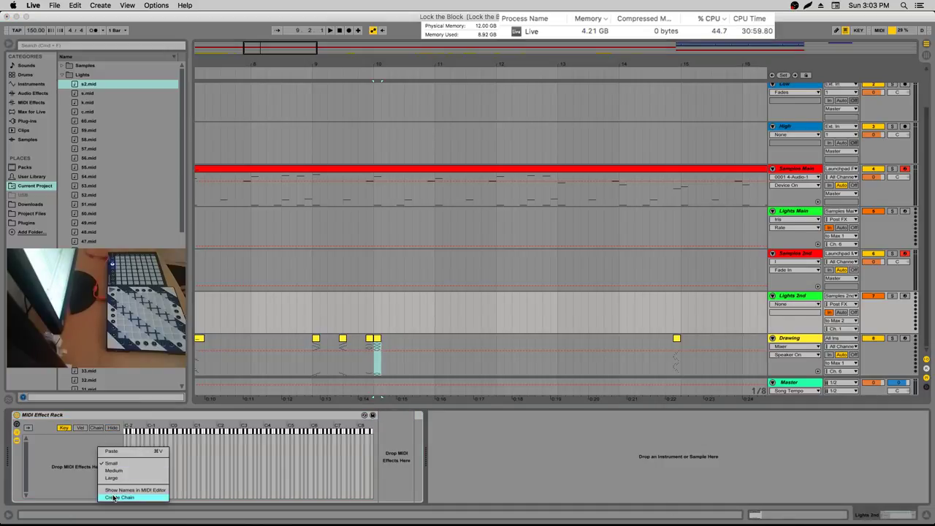
left_click(61, 79)
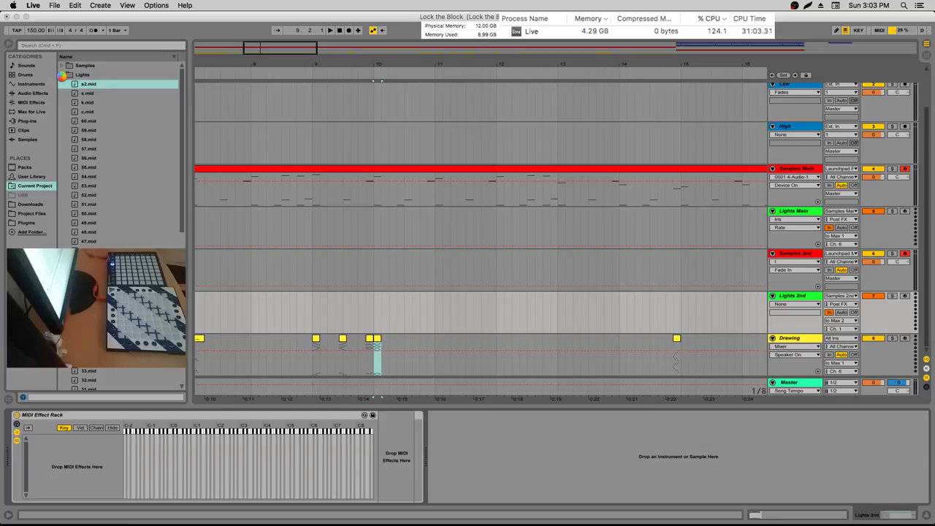
left_click(61, 75)
left_click(61, 84)
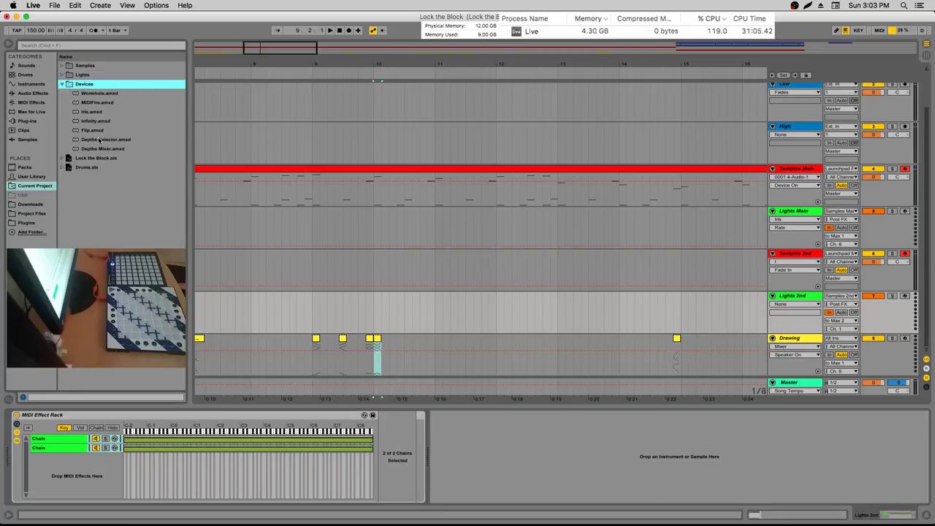
left_click_drag(104, 150, 306, 194)
left_click_drag(431, 416, 429, 414)
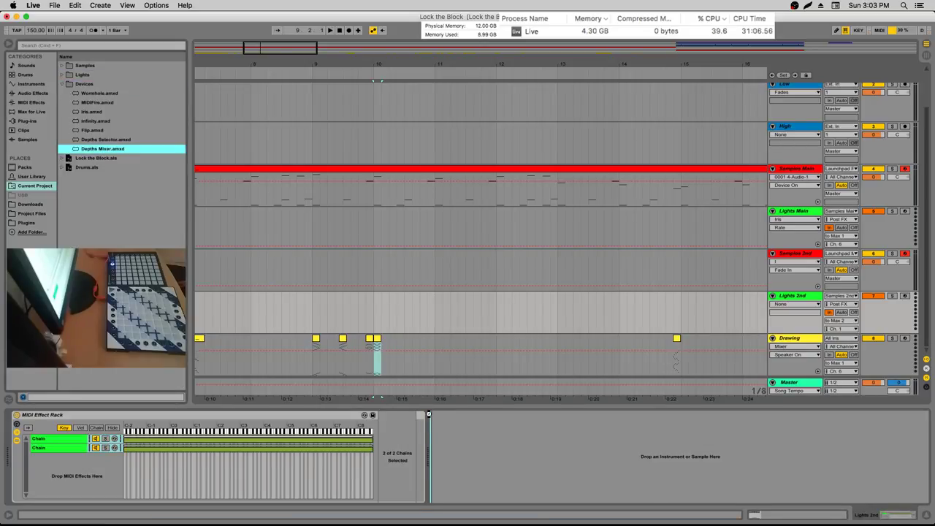
left_click_drag(455, 468, 455, 468)
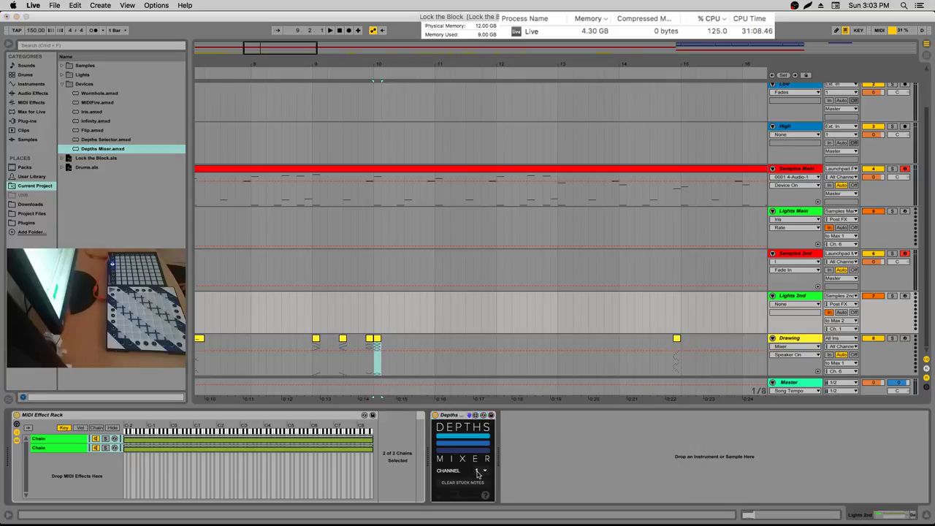
Click through the rack's chains to check their MIDIFire and Iris devices
left_click(73, 439)
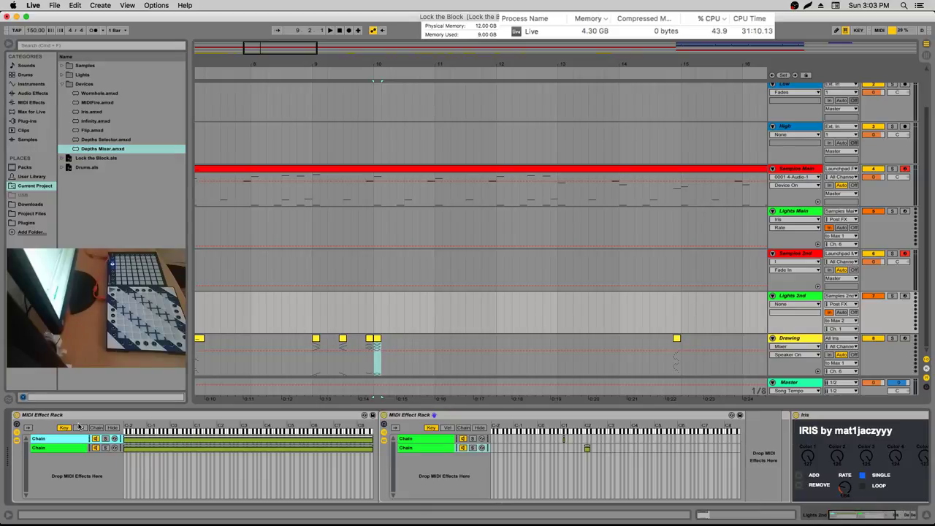
left_click(95, 427)
left_click(120, 448)
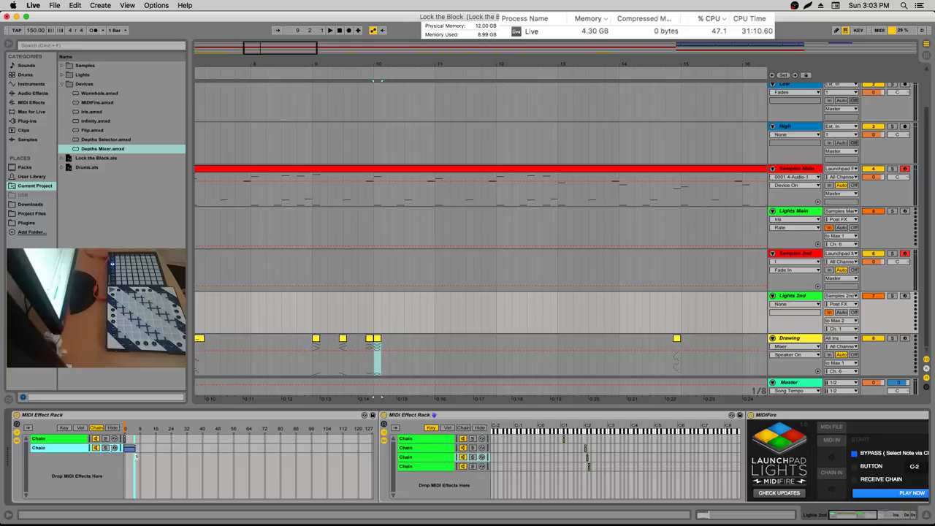
left_click(65, 427)
left_click(72, 440)
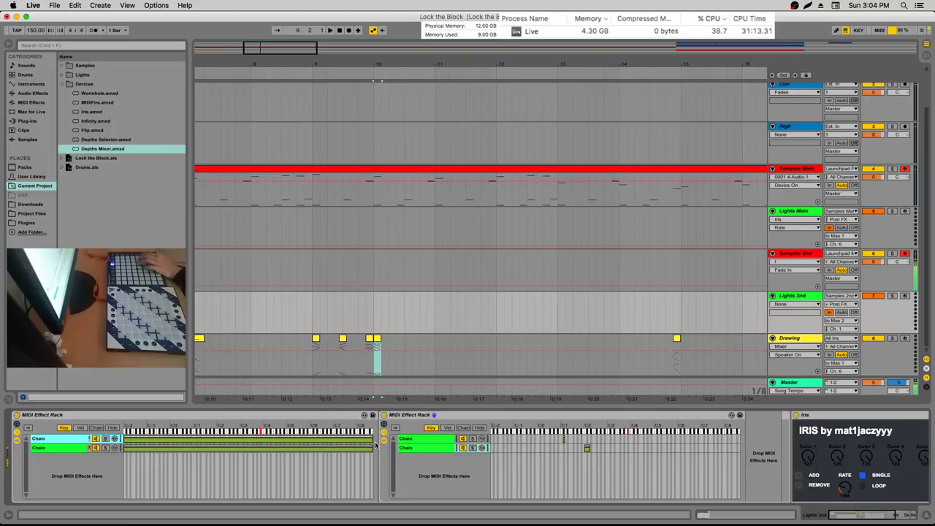
left_click(564, 439)
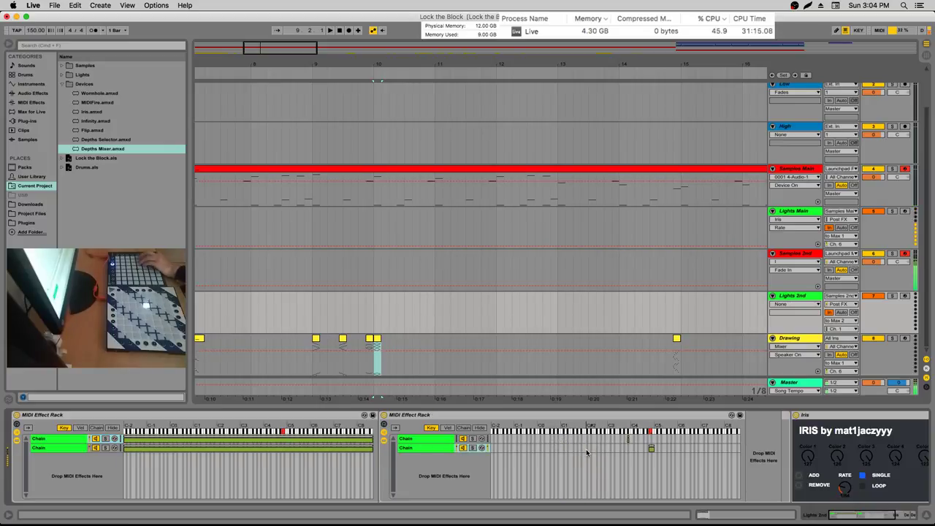
Duplicate the Depths Selector device, then delete the duplicate again
scroll(586, 449, "right", 5)
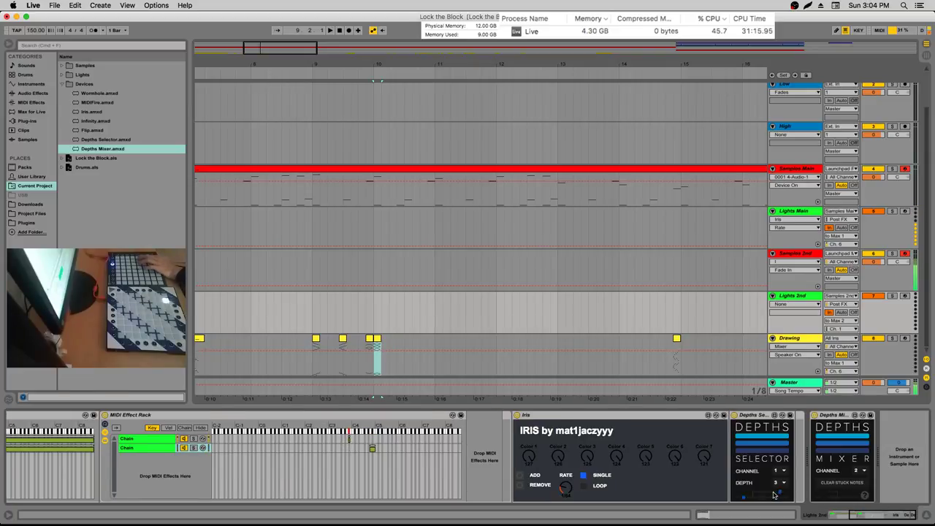
left_click(760, 416)
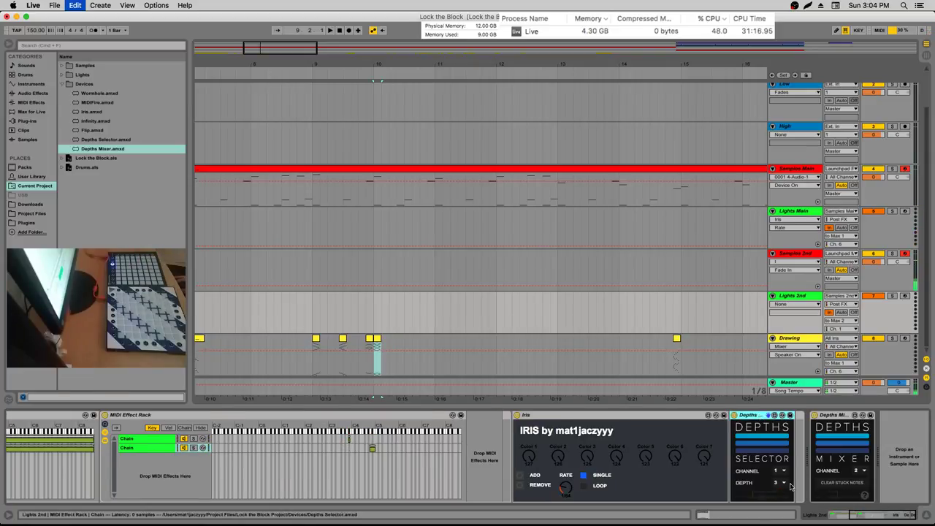
key("super+d")
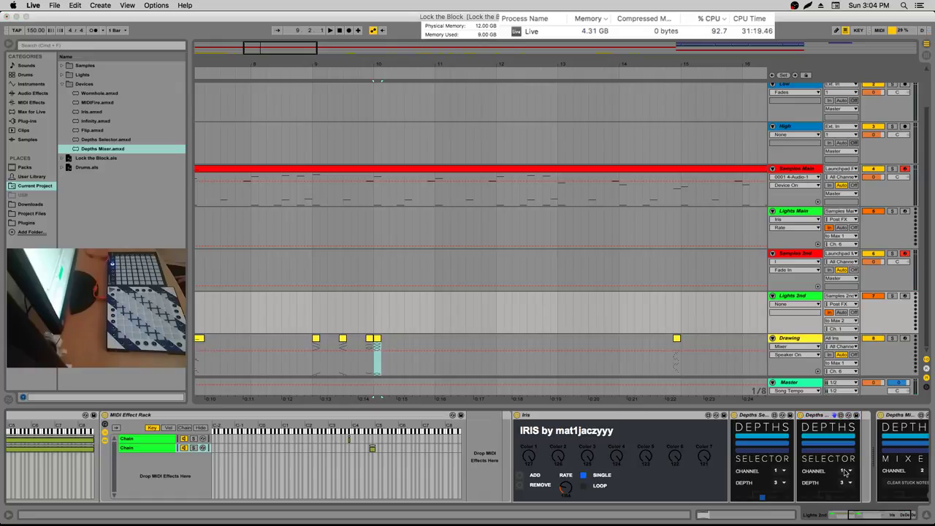
left_click(846, 472)
left_click(848, 412)
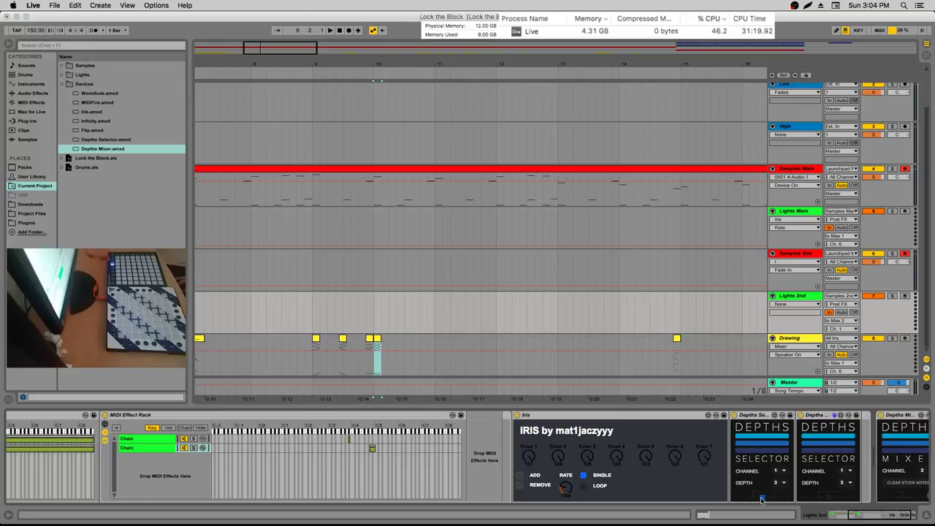
left_click(807, 430)
key("Delete")
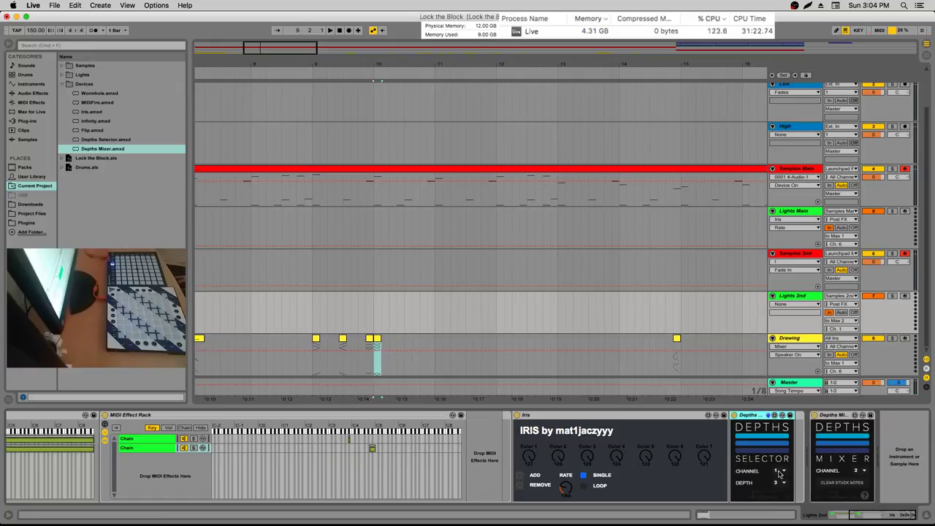
scroll(780, 473, "up", 1)
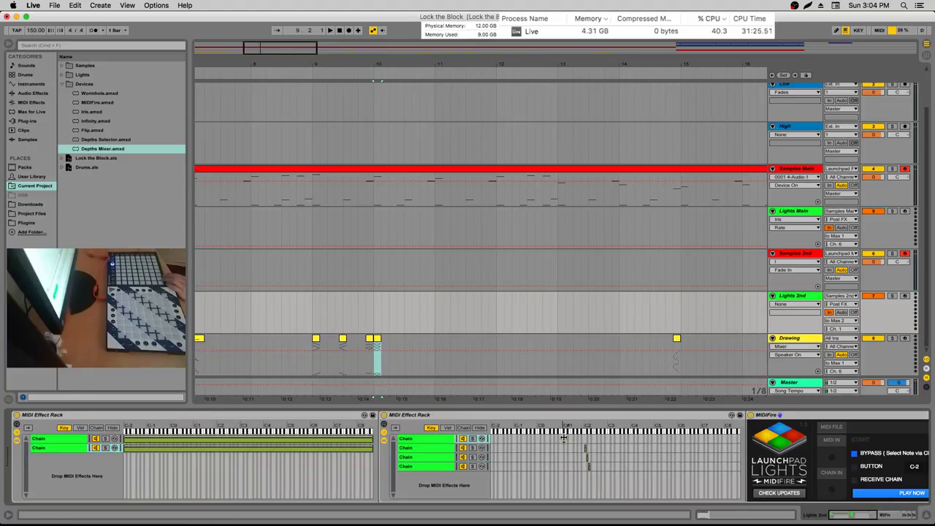
Delete the extra third chain from the second rack and review its remaining chains
left_click(437, 458)
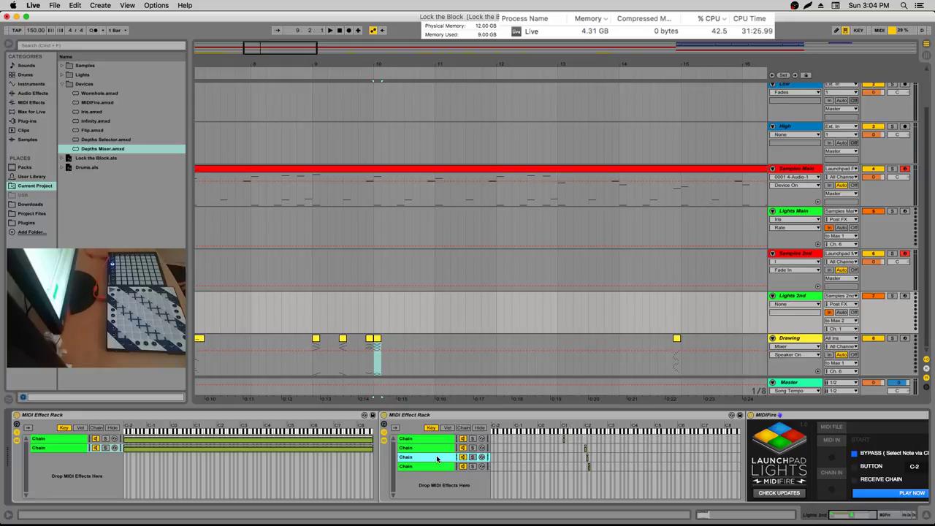
key("Delete")
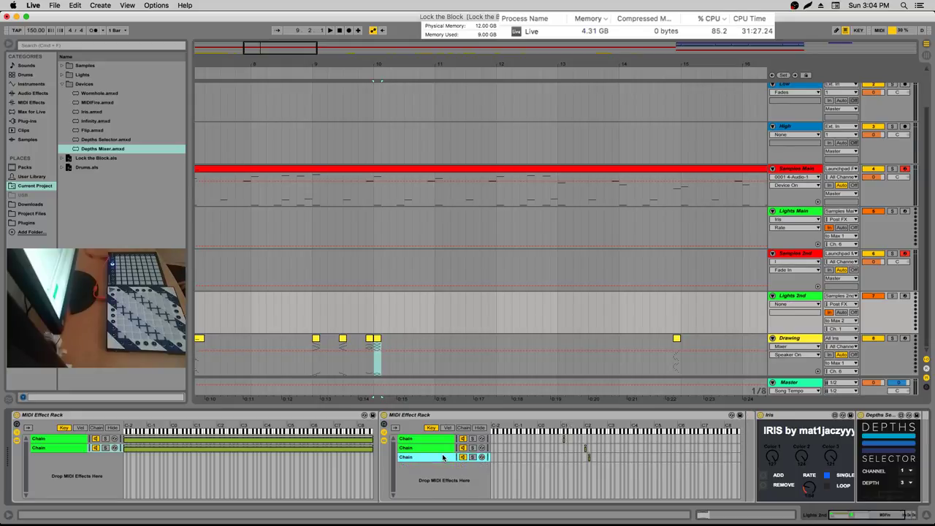
left_click(561, 439)
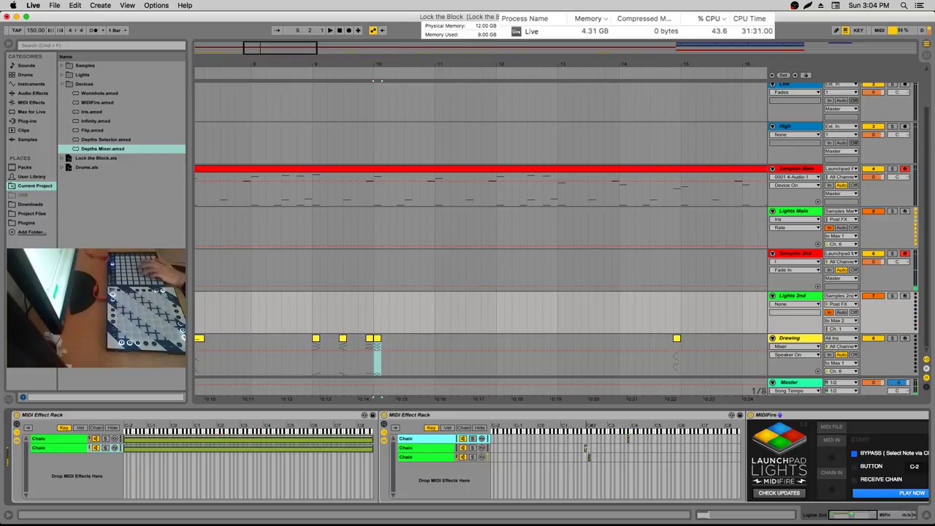
left_click(589, 456)
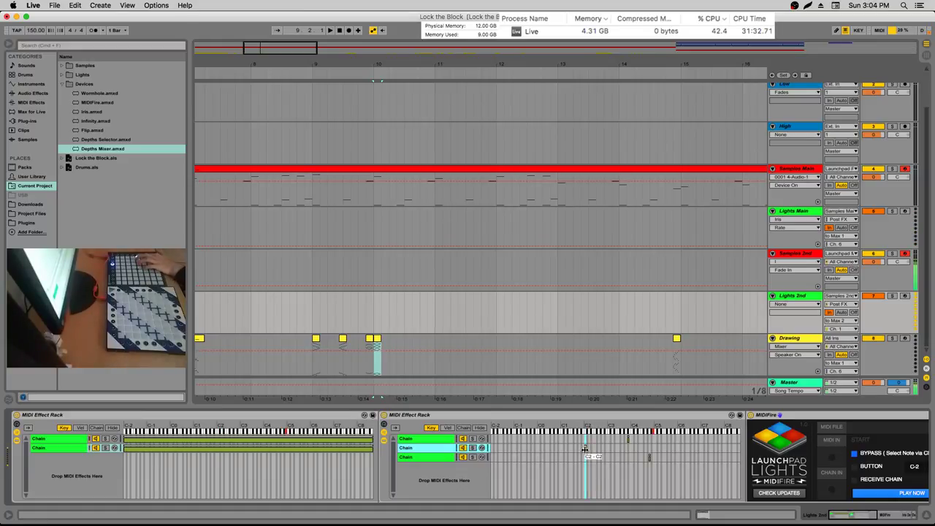
left_click(588, 447)
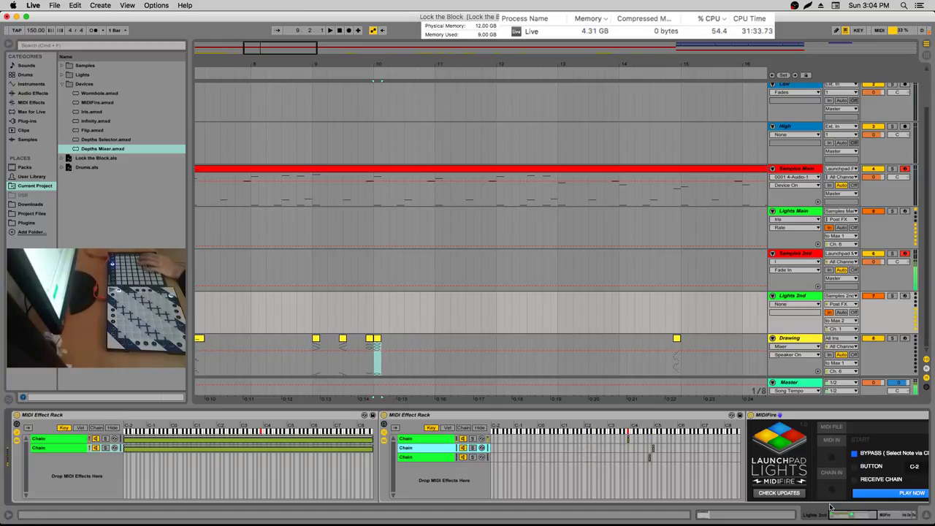
left_click_drag(840, 511, 894, 515)
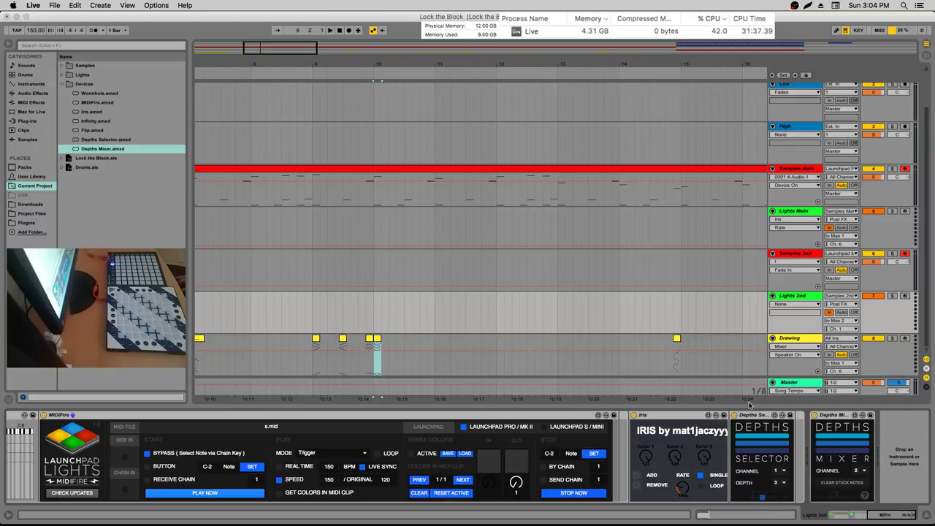
Duplicate the Depths Selector device, then delete the extra copy
left_click(753, 415)
key("super+c")
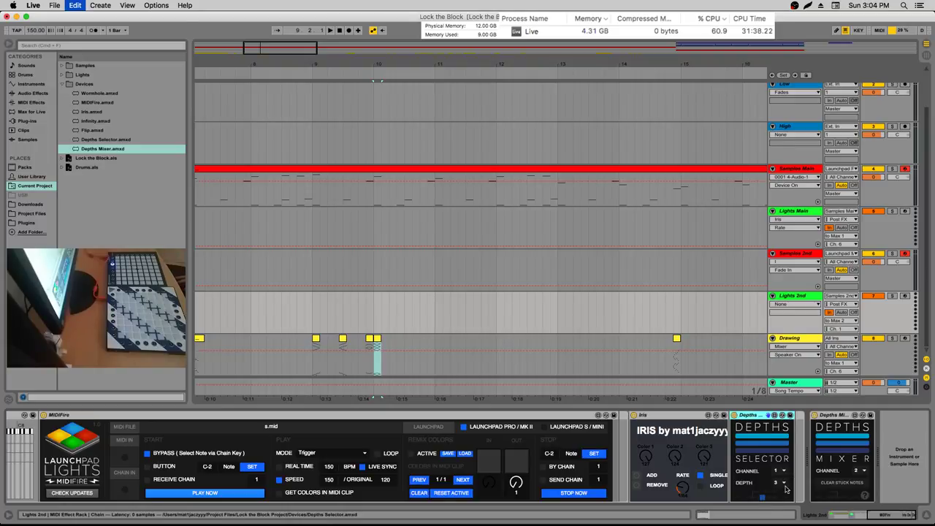
key("super+v")
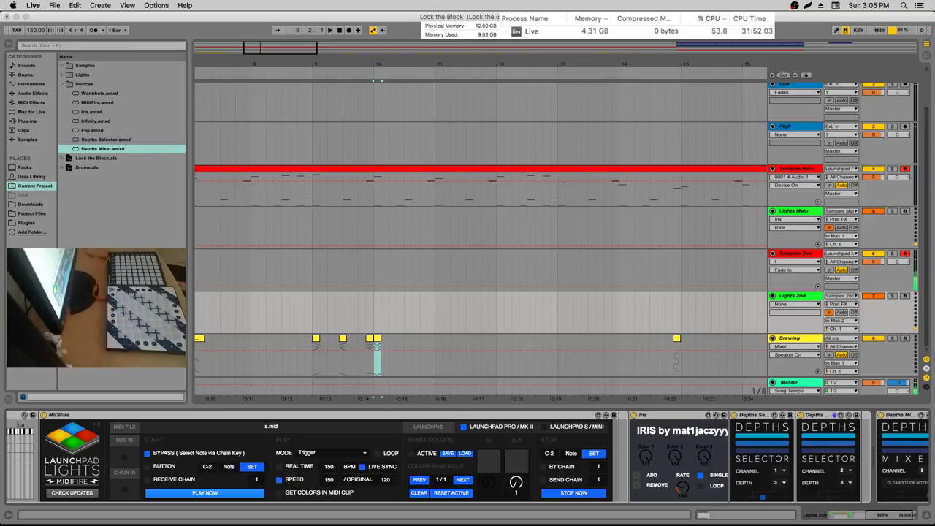
left_click(702, 416)
left_click(810, 426)
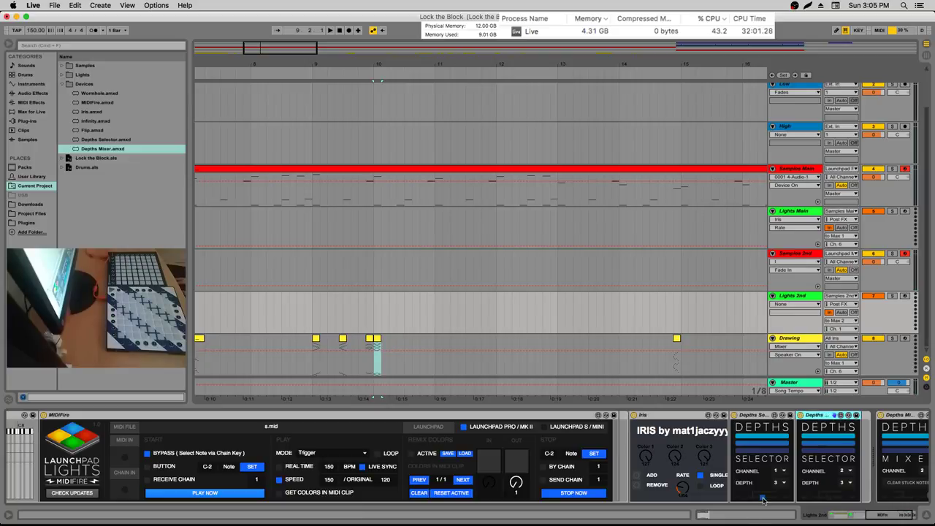
key("Delete")
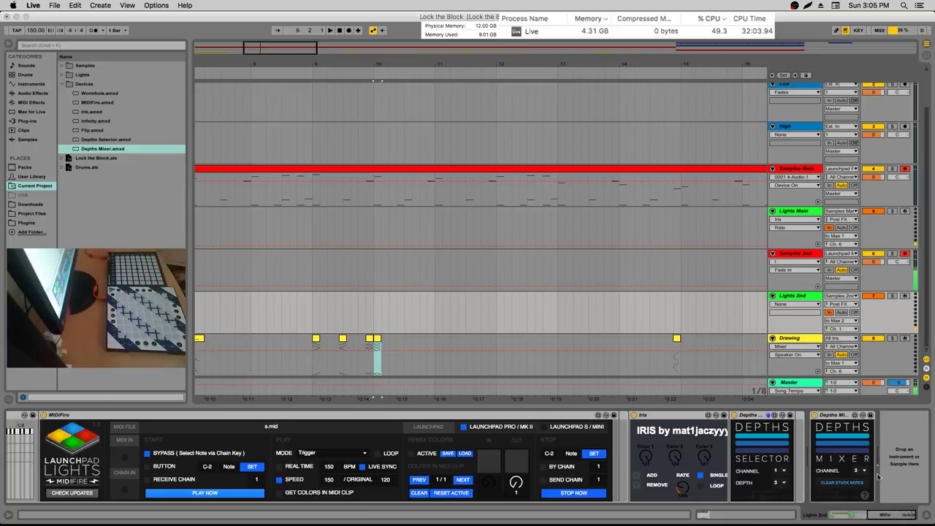
Duplicate the first rack's second chain to create a third chain
left_click_drag(909, 515, 848, 515)
left_click(64, 447)
key("super+c")
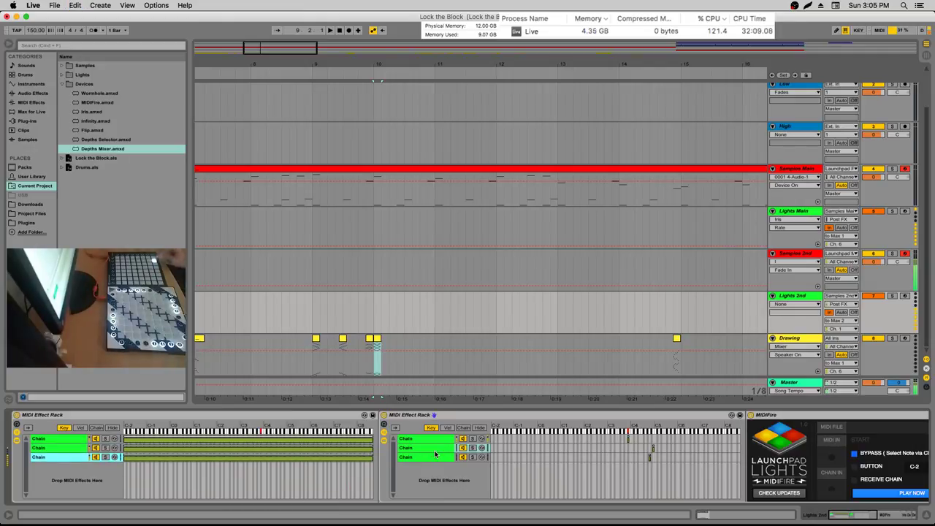
Copy the three Drawing clips at bar 9, paste them at bar 11, and play them back
left_click(315, 339)
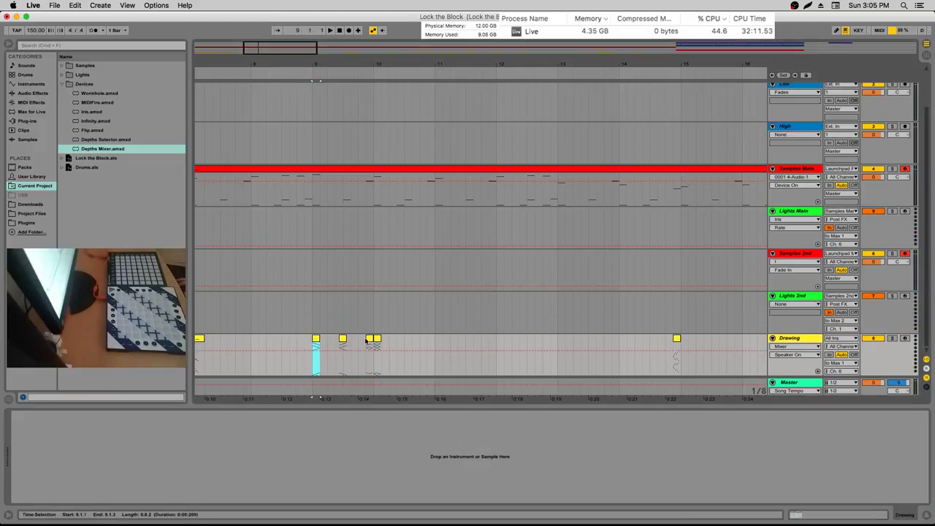
left_click(343, 340)
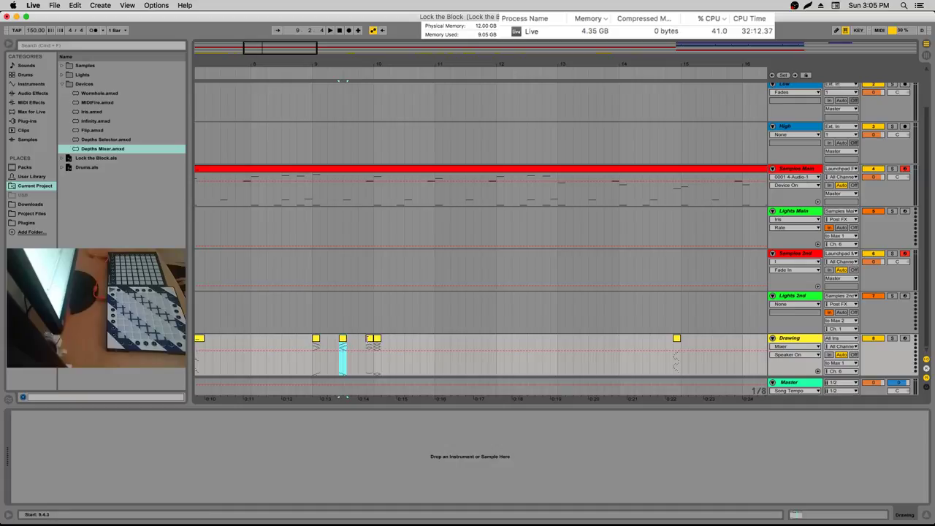
left_click(369, 339)
left_click(327, 340, "shift")
key("super+c")
left_click(436, 340)
key("super+v")
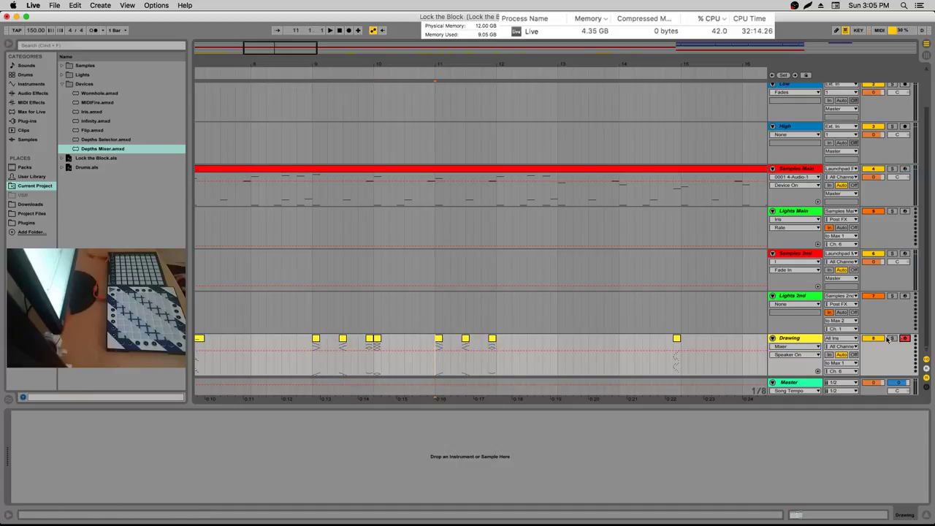
key("space")
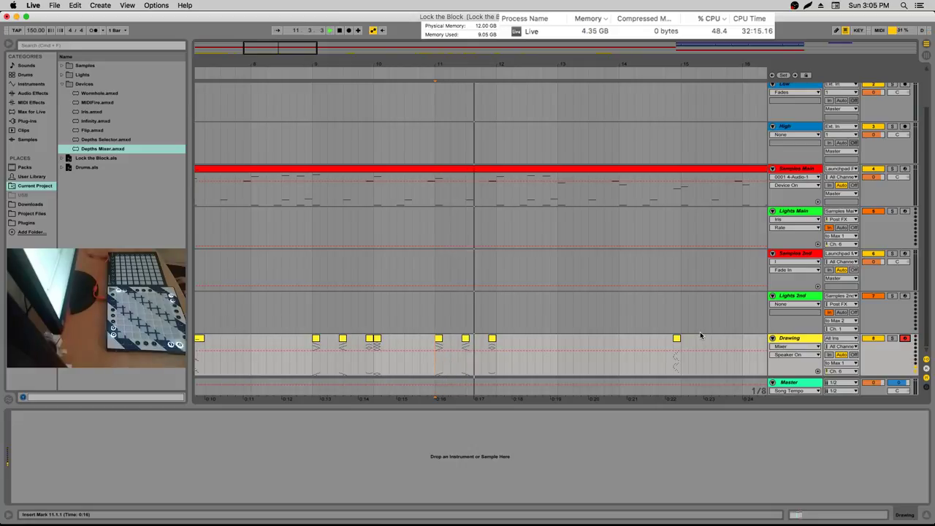
key("space")
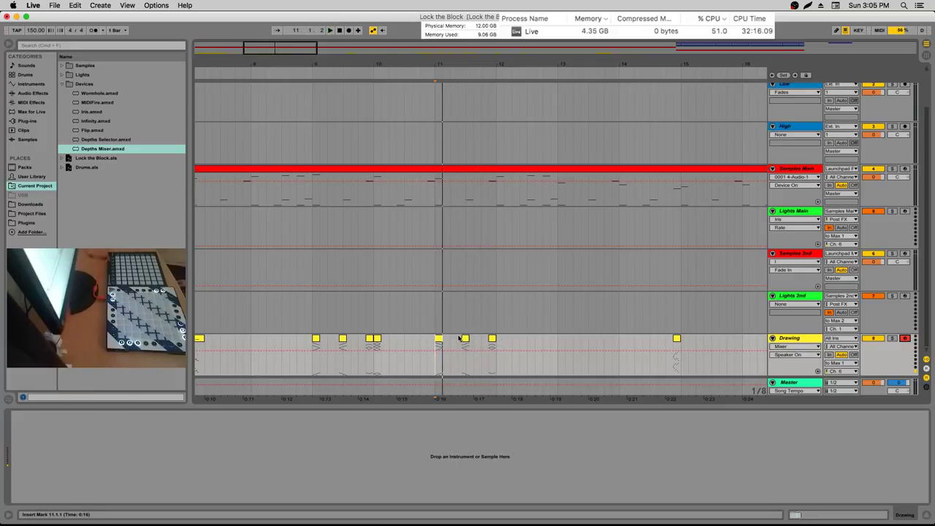
Invert the top D7–F#7 notes in the first pasted clip at bar 11
double_click(439, 343)
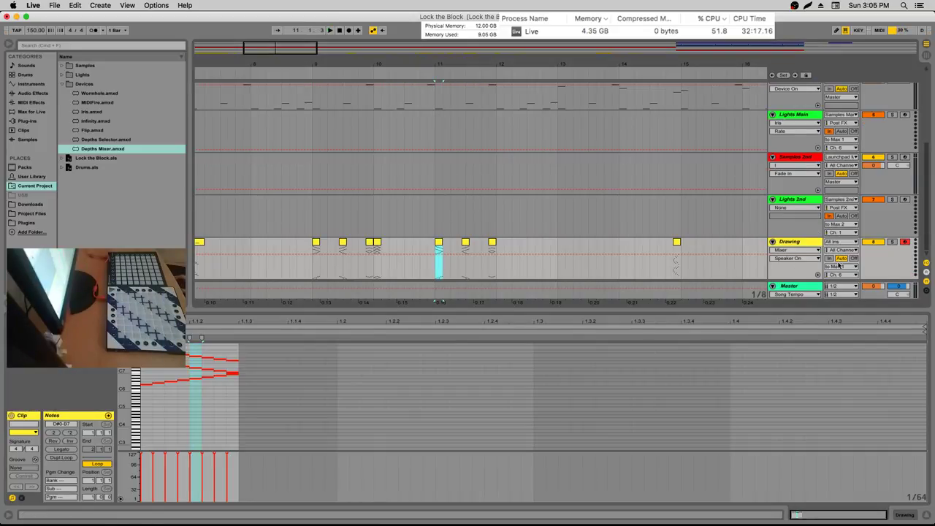
left_click(840, 266)
left_click(850, 260)
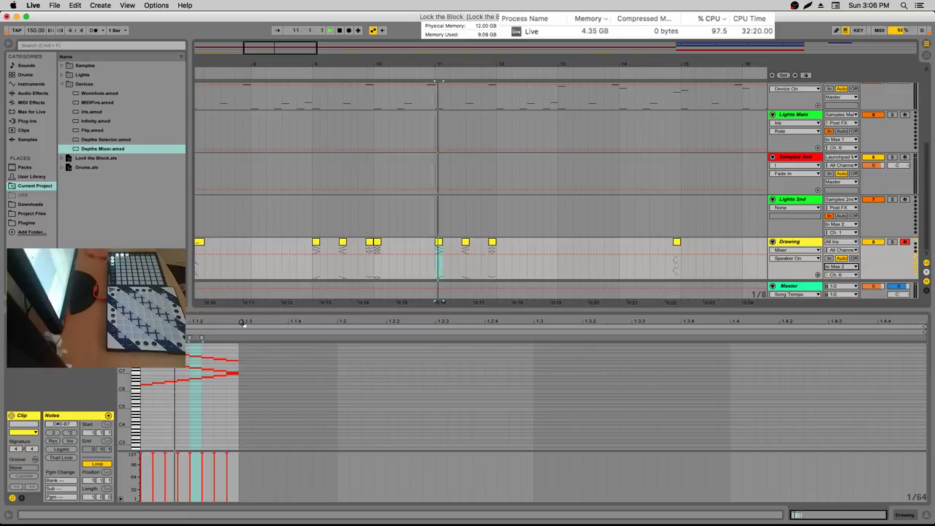
left_click_drag(140, 388, 240, 417)
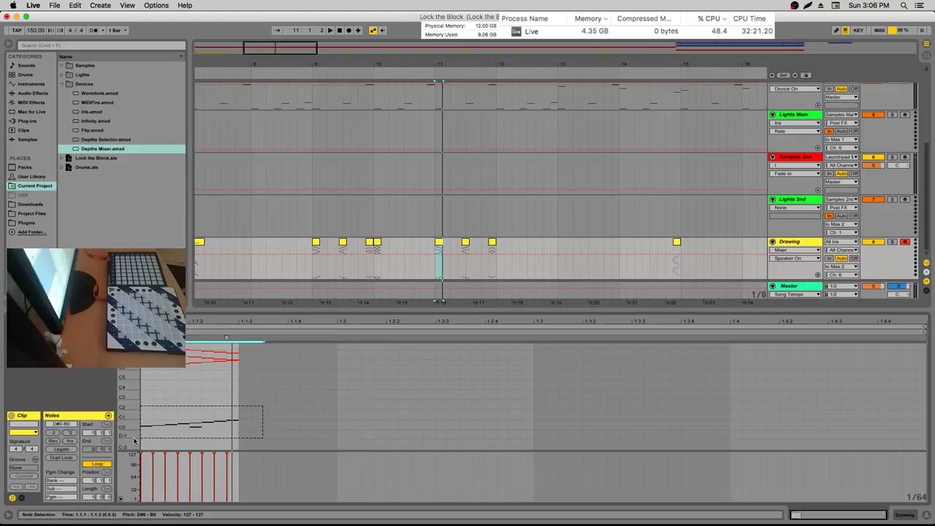
left_click(178, 413)
left_click(241, 356)
key("super+a")
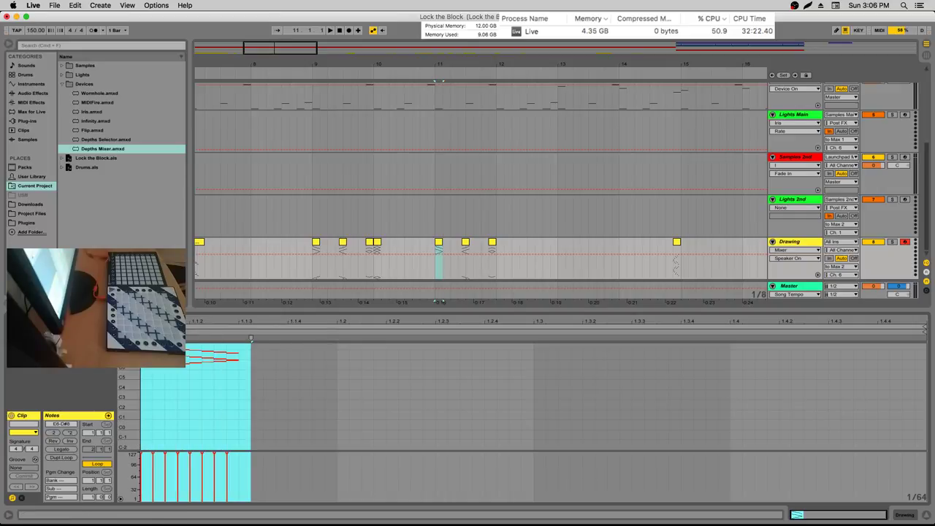
left_click_drag(242, 354, 182, 345)
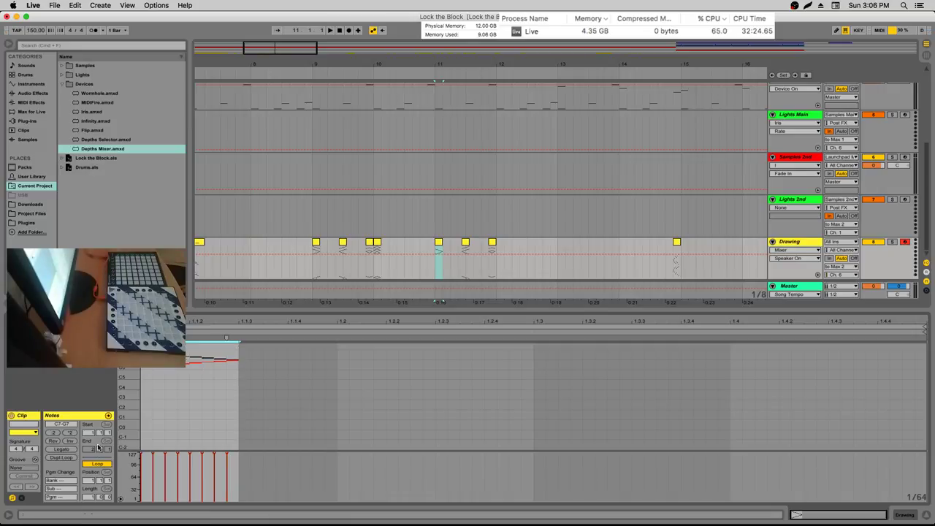
left_click(71, 441)
key("space")
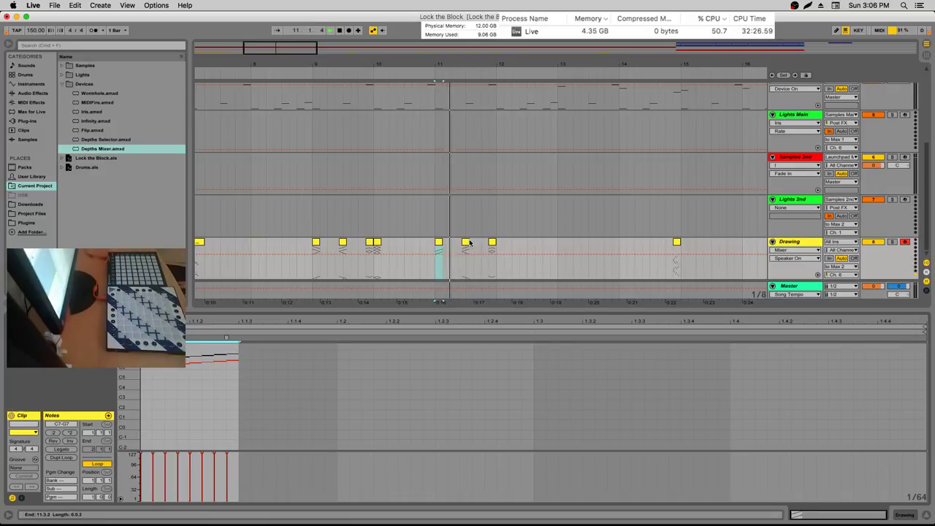
Inspect the other pasted clips, moving the playback start from bar 11 to bar 9
left_click(465, 244)
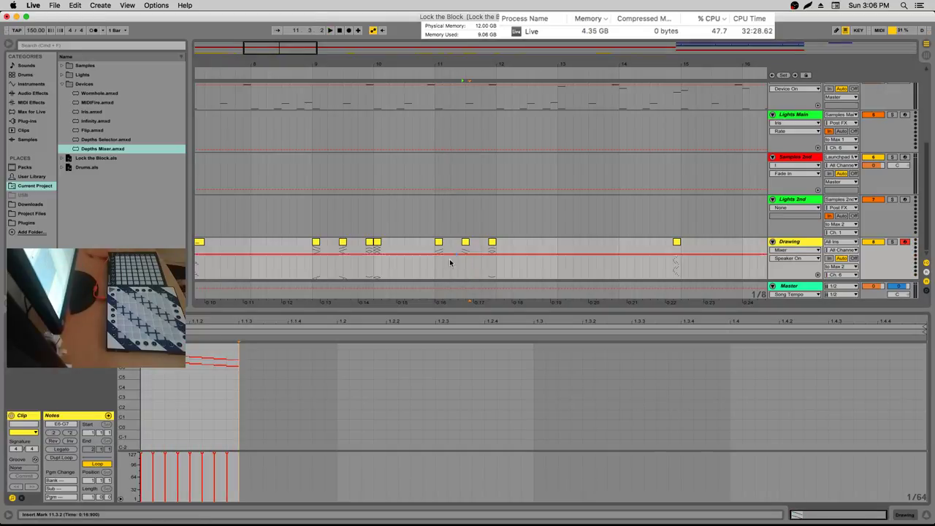
left_click(438, 264)
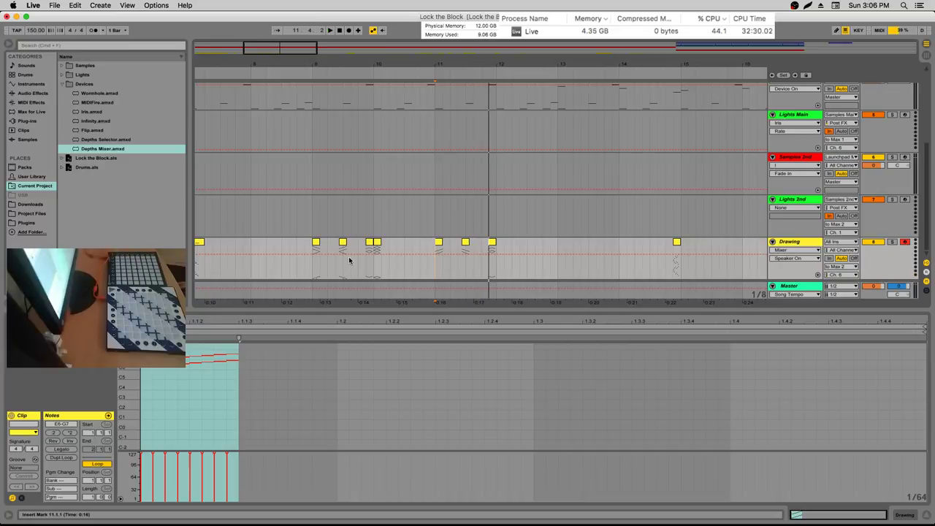
left_click(313, 264)
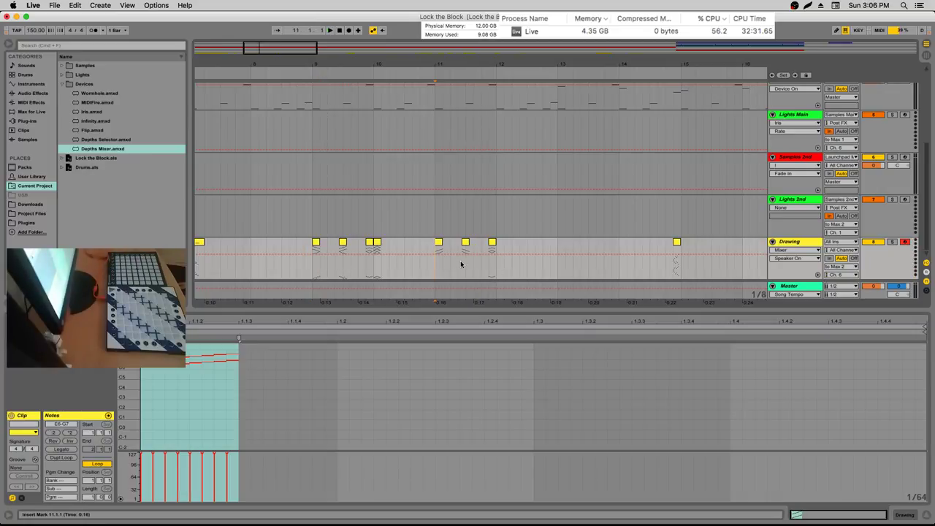
left_click(491, 244)
left_click(492, 244)
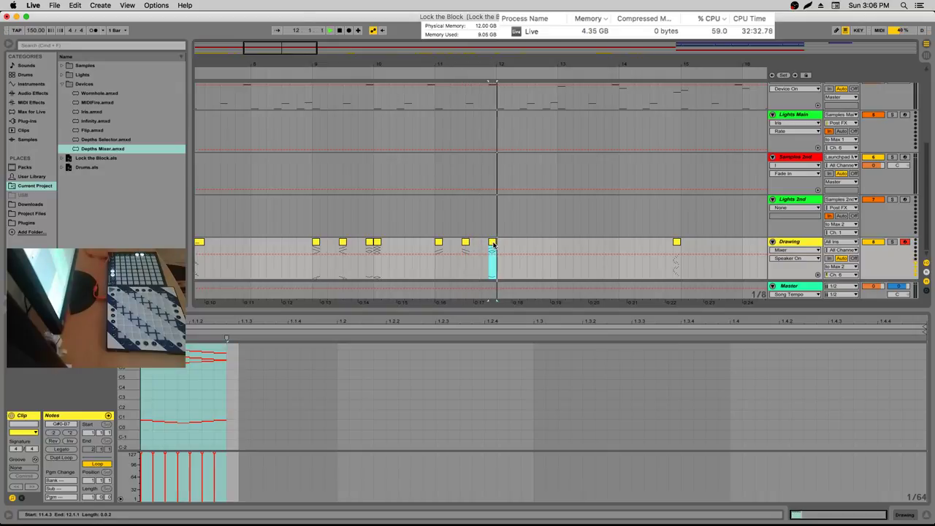
Invert the notes at the start of the Drawing clip and play from bar 11
left_click(207, 383)
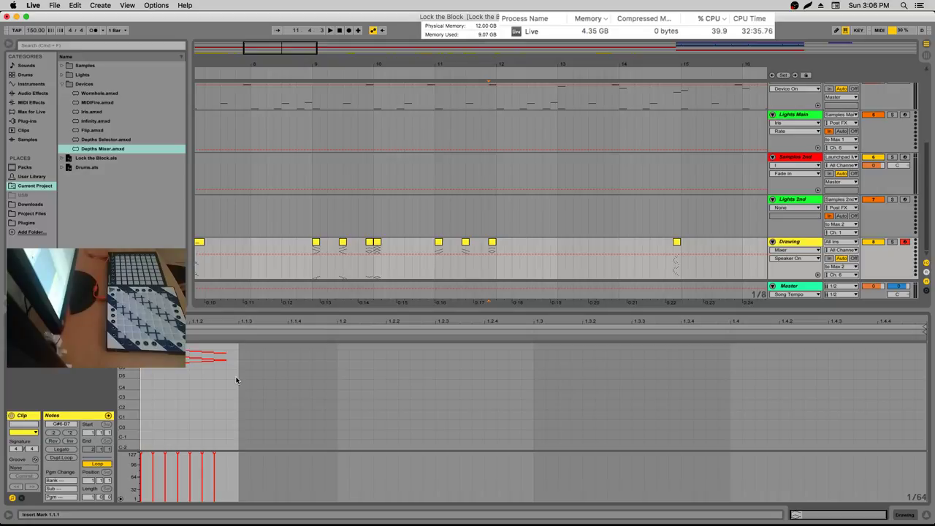
key("super+a")
left_click(226, 339)
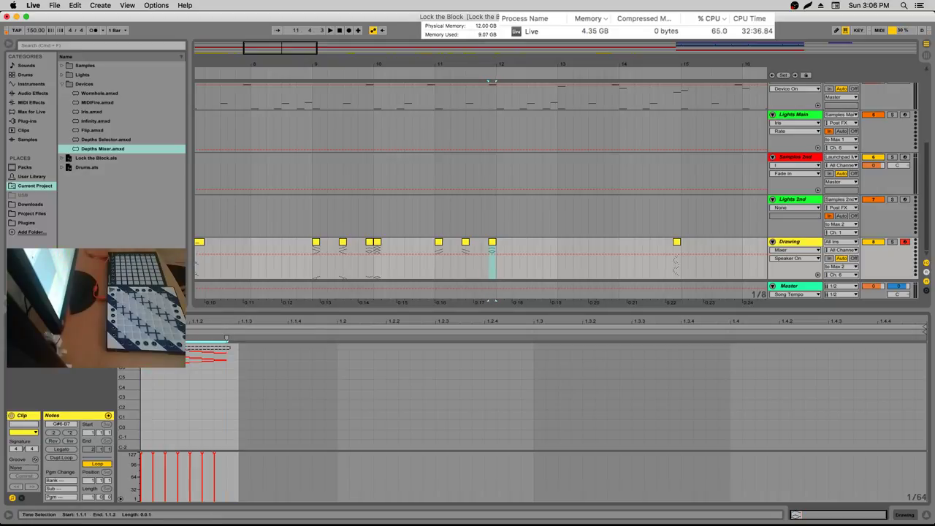
left_click(226, 339)
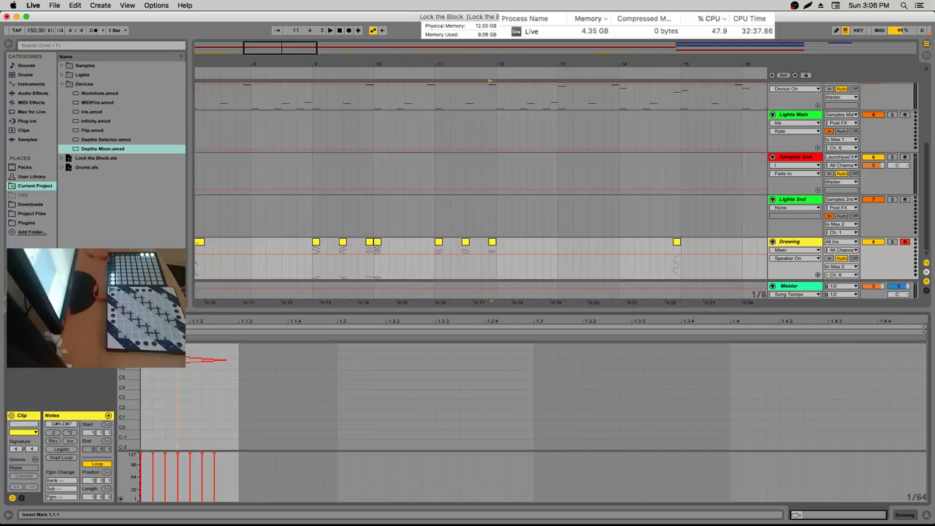
left_click_drag(228, 346, 187, 359)
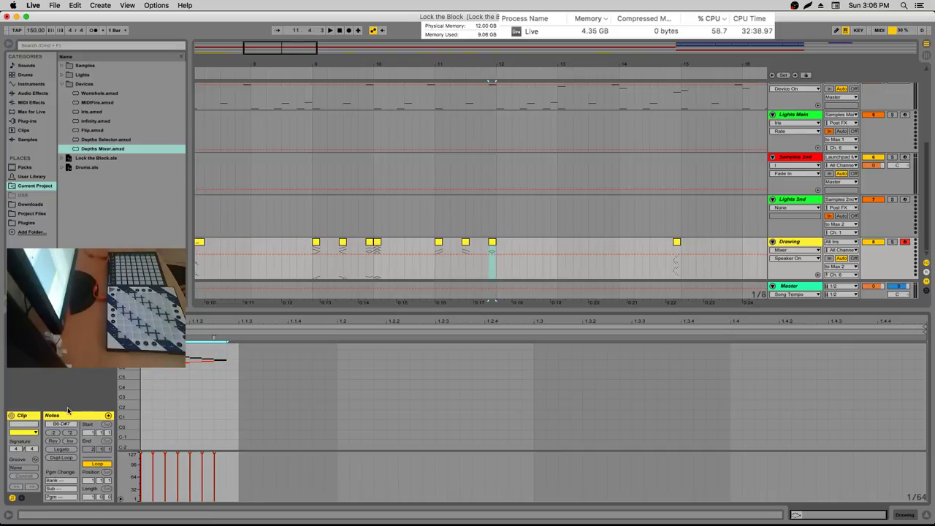
scroll(124, 409, "up", 5)
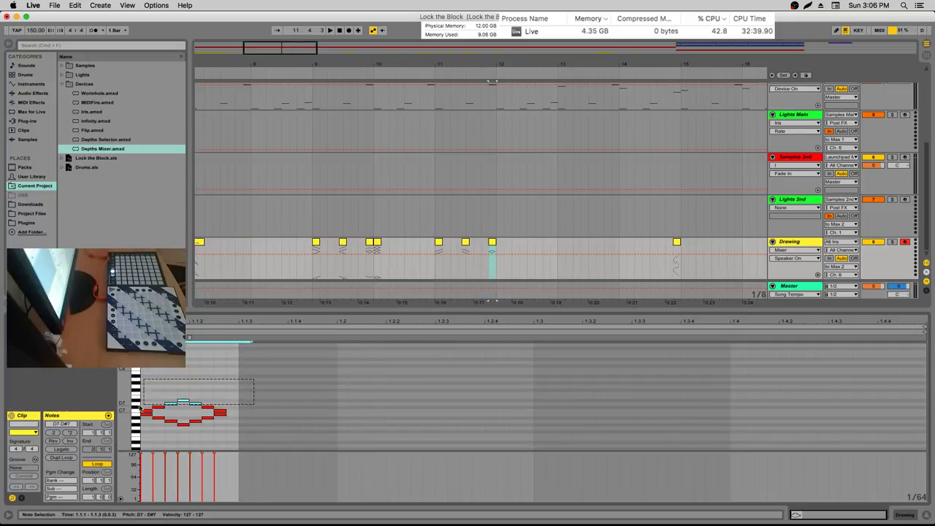
left_click(69, 441)
key("Up")
key("Up")
key("Up")
key("Up")
key("space")
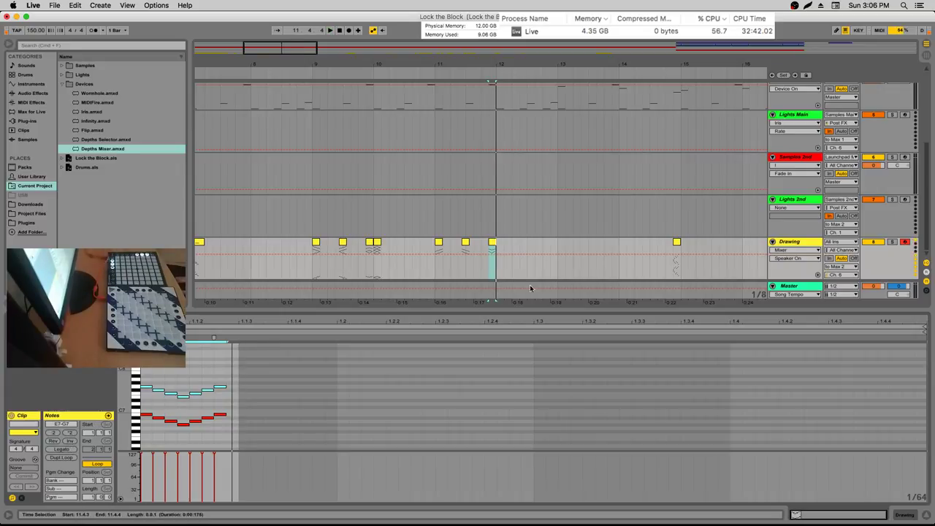
key("space")
left_click(436, 276)
key("space")
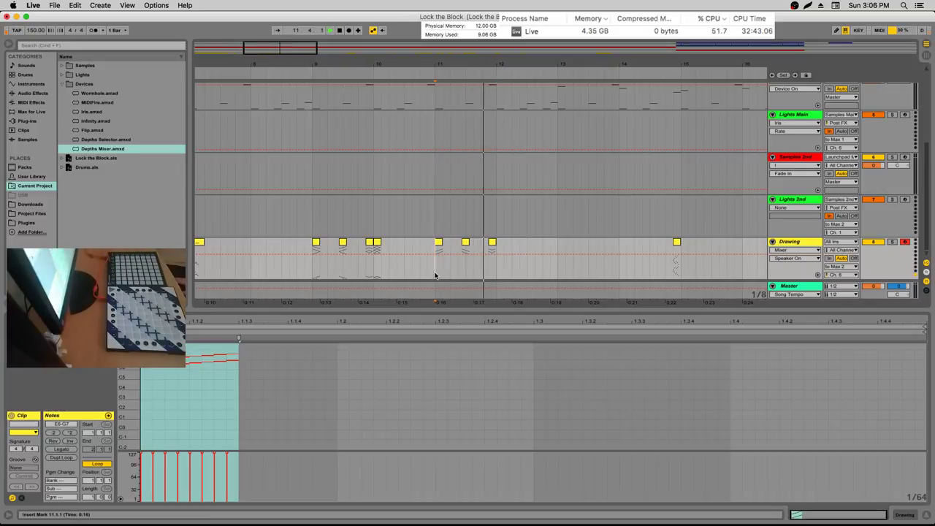
Save three Drawing slices as MIDI files mk2, mk3 and mk4, then show Lights 2nd's devices
left_click(442, 272, "shift")
key("super+shift+e")
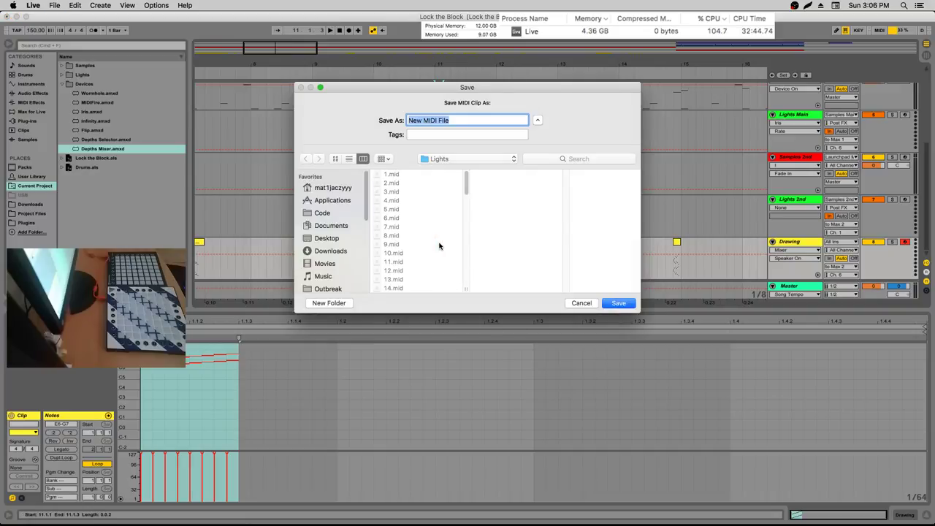
type("mk2")
key("Return")
left_click_drag(467, 252, 495, 249)
key("super+shift+e")
type("mk3")
key("Return")
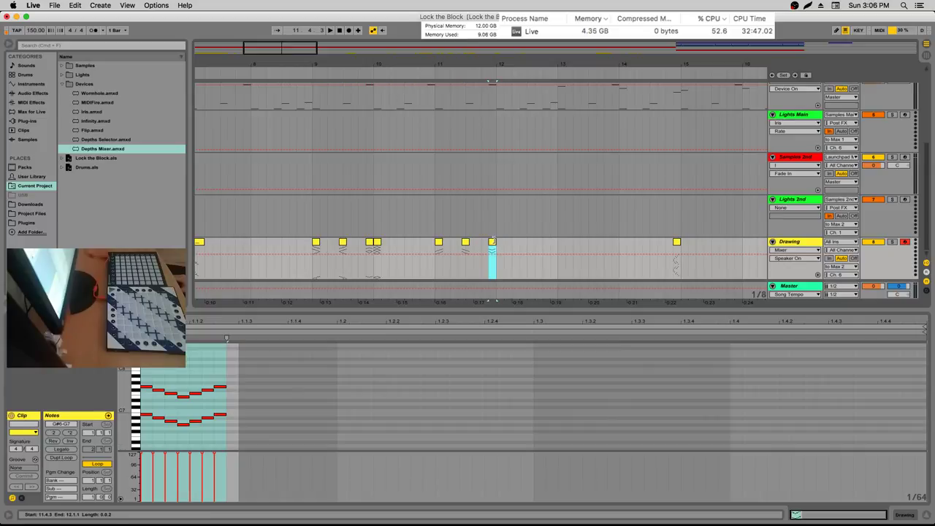
key("super+shift+e")
type("mk4")
key("Return")
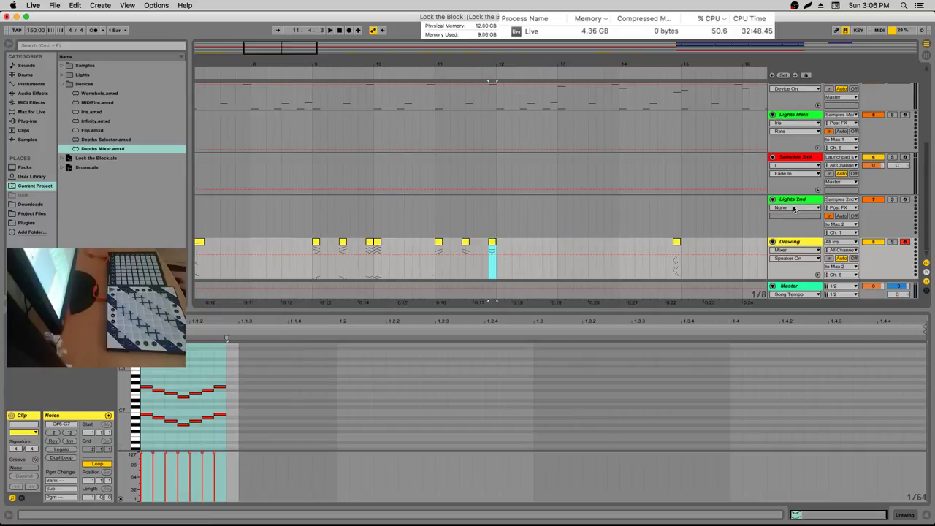
left_click(804, 199)
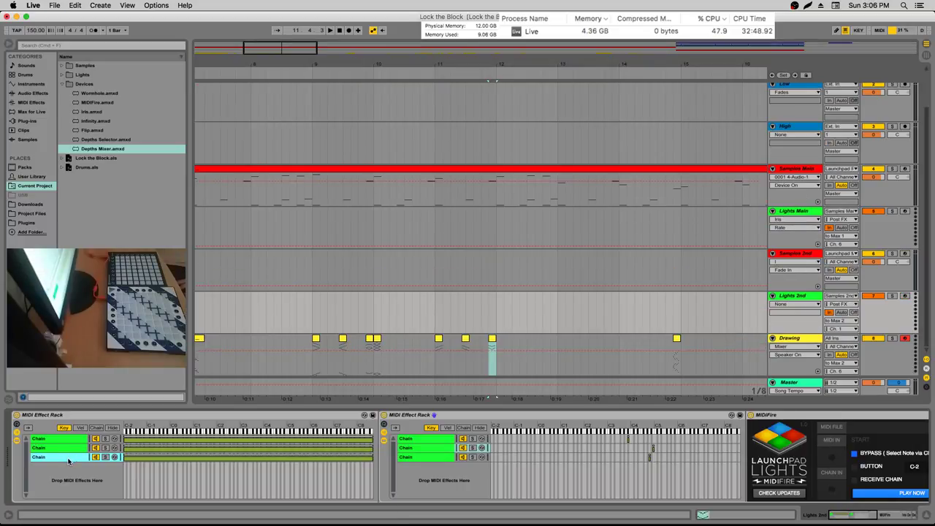
key("super+c")
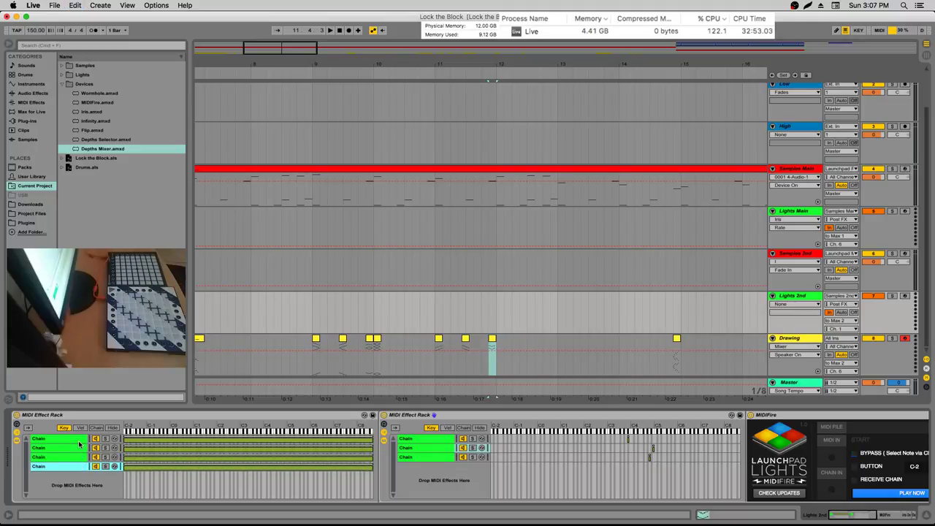
key("Delete")
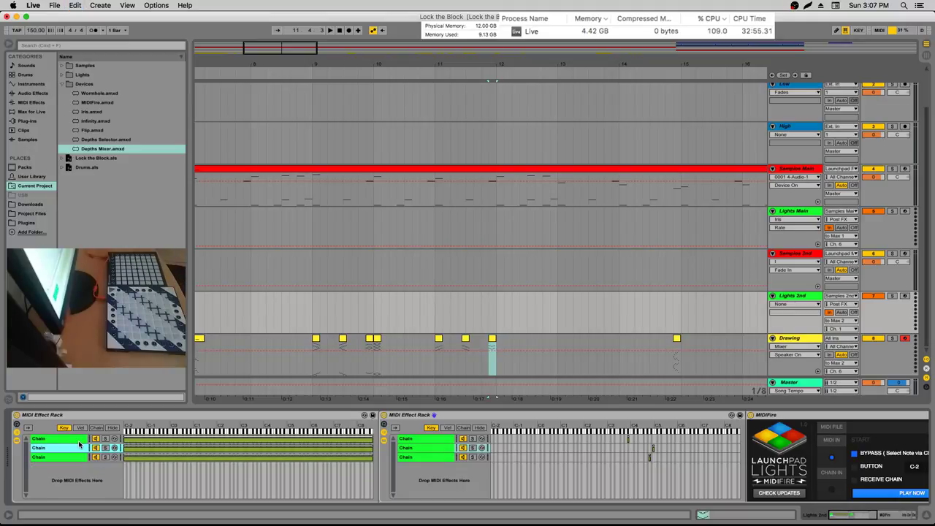
left_click(73, 457)
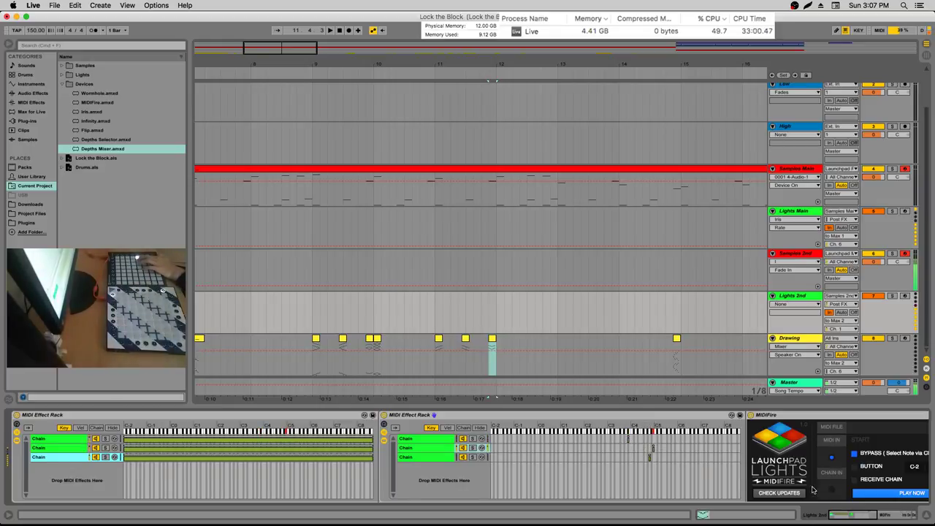
left_click(865, 517)
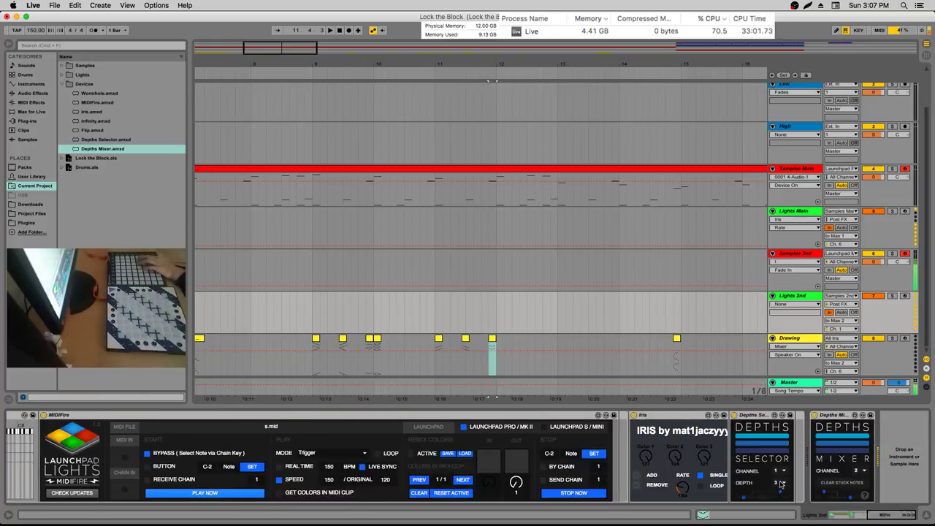
left_click(768, 484)
left_click(769, 484)
left_click(781, 479)
left_click(781, 413)
left_click(836, 515)
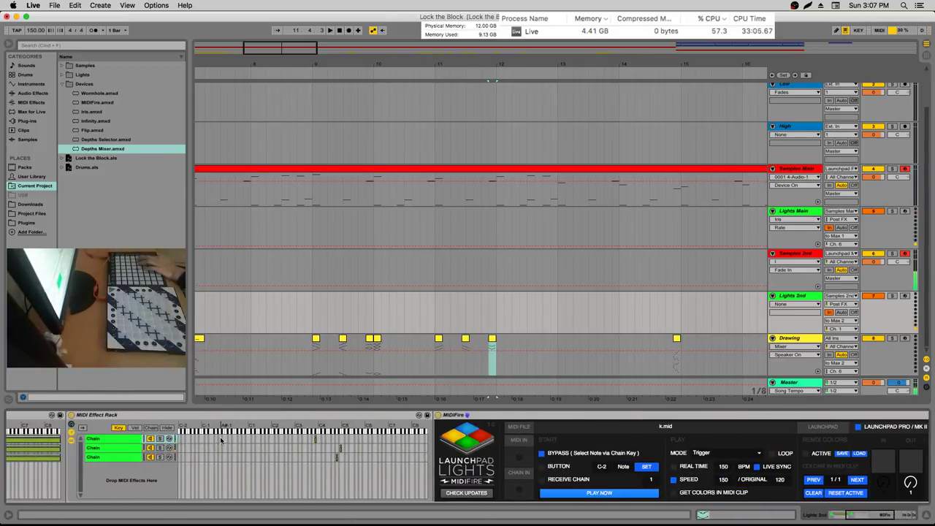
Load mk2c.mid from the Lights folder into the MIDIFire device
left_click(62, 75)
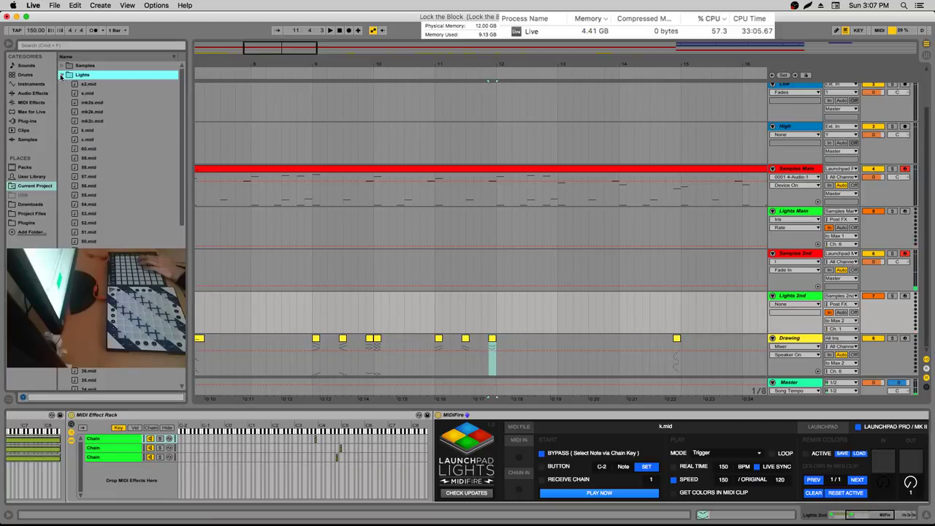
left_click(88, 111)
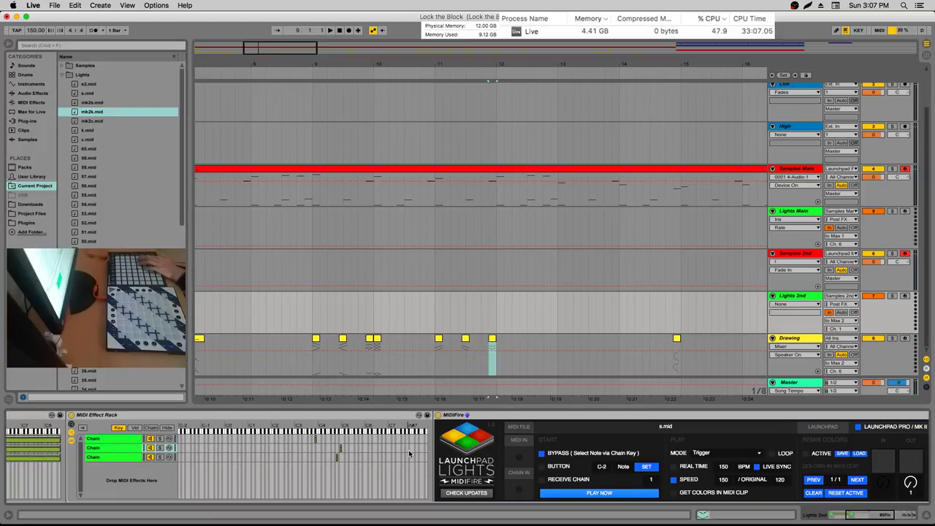
left_click(81, 104)
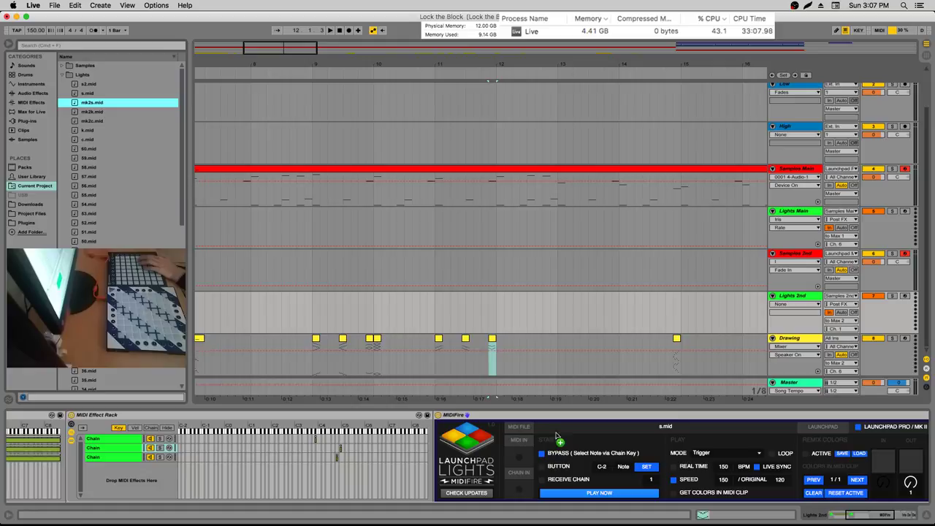
left_click(398, 458)
left_click_drag(91, 120, 603, 443)
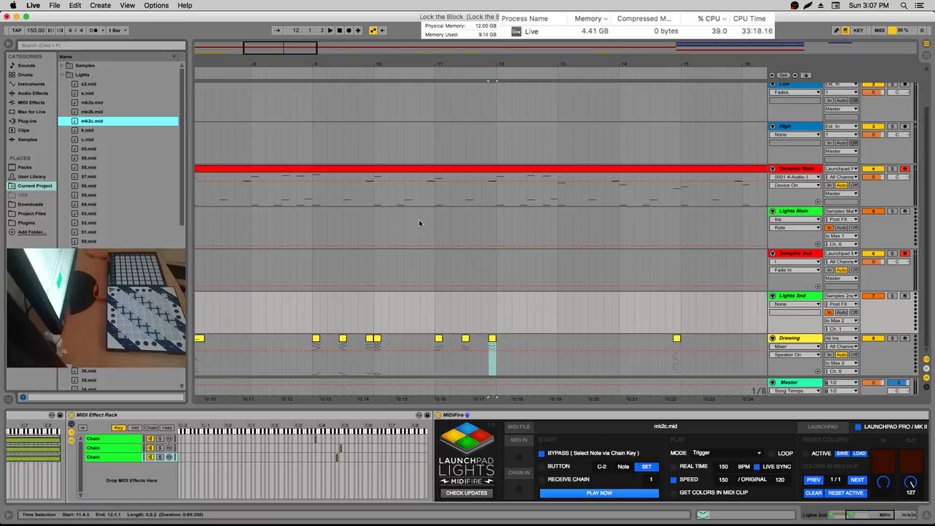
Select Samples Main and the loop spanning bars 61–77 in the zoomed-out arrangement
left_click_drag(574, 60, 490, 60)
left_click(437, 166)
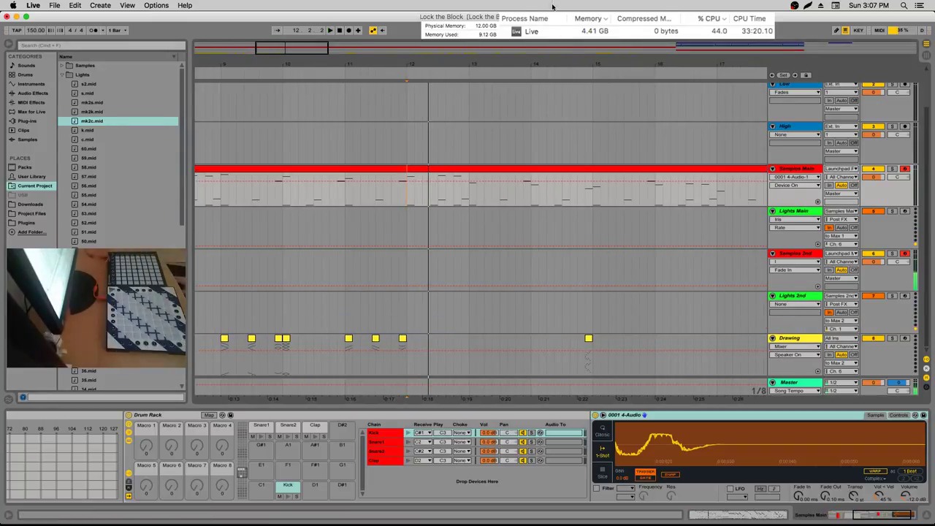
left_click_drag(450, 64, 587, 80)
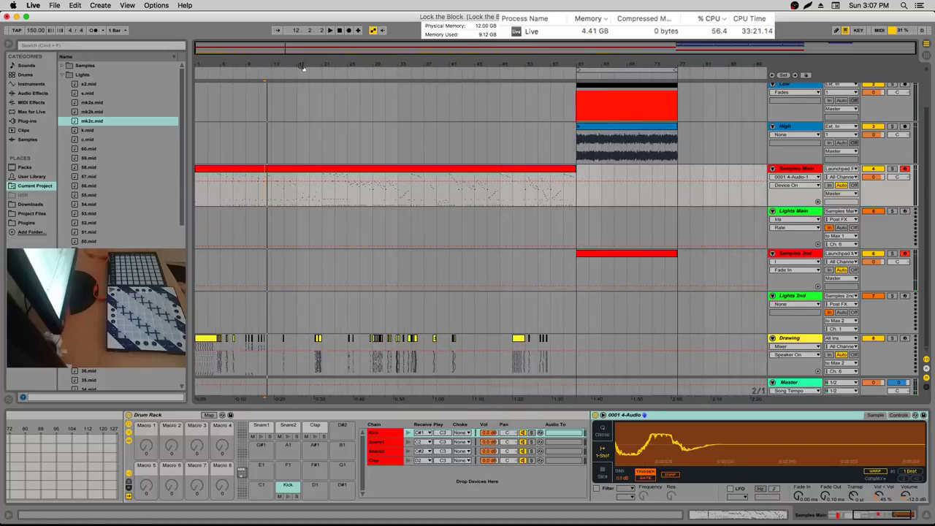
left_click(600, 68)
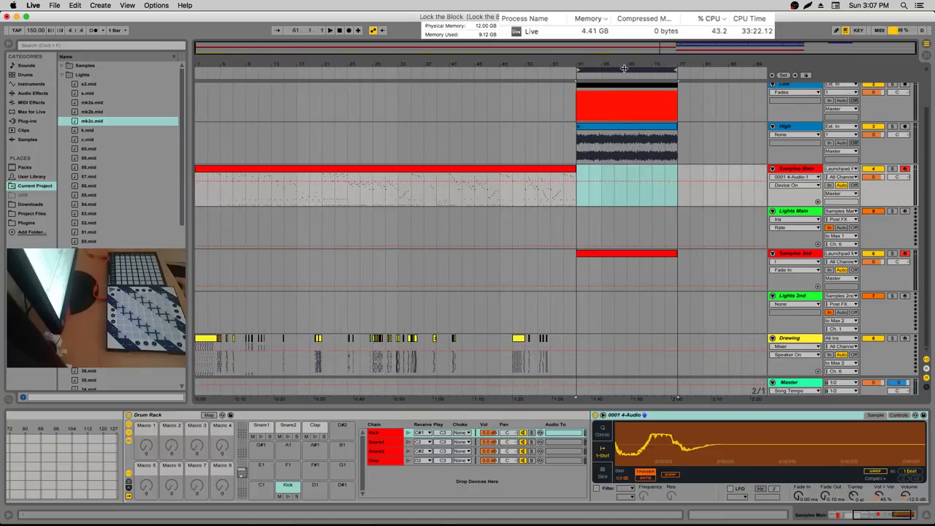
Select the last beat before bar 77, then show the Lights Main and Lights 2nd devices
left_click_drag(644, 59, 643, 168)
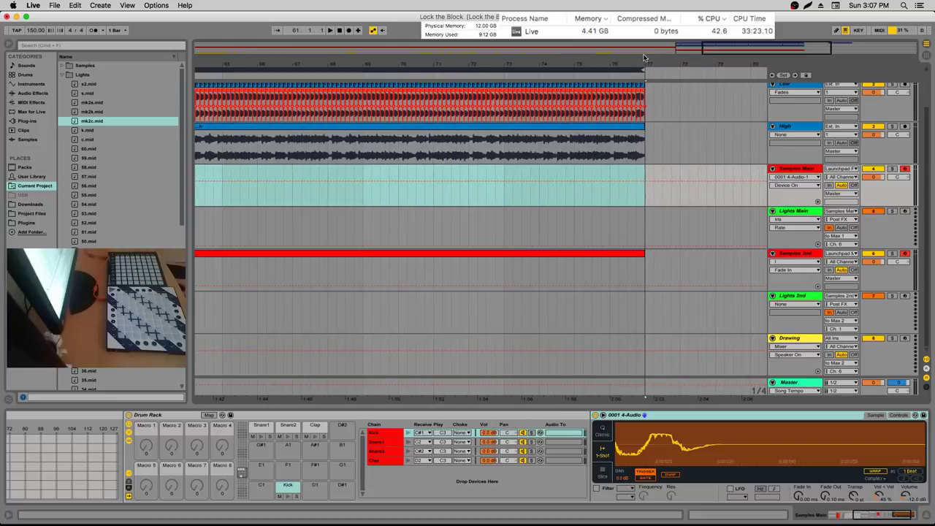
left_click_drag(647, 59, 501, 193)
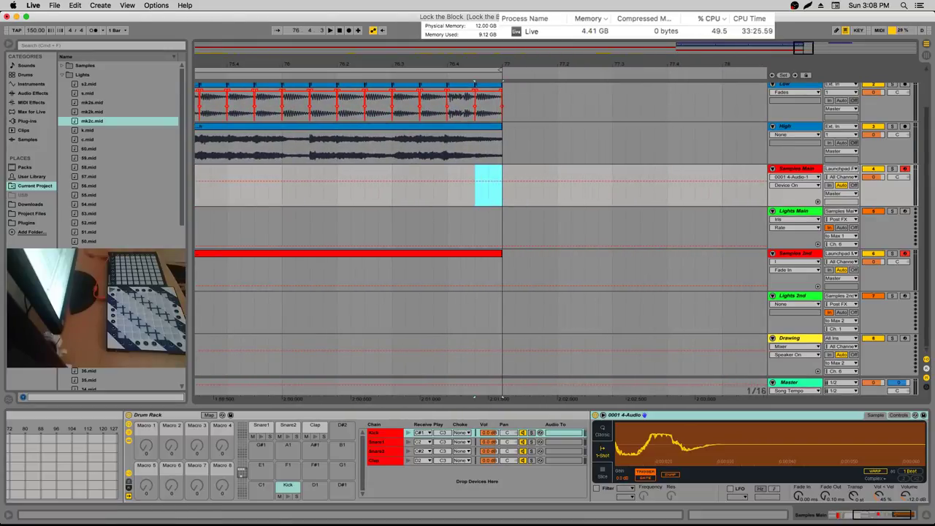
left_click_drag(500, 67, 500, 109)
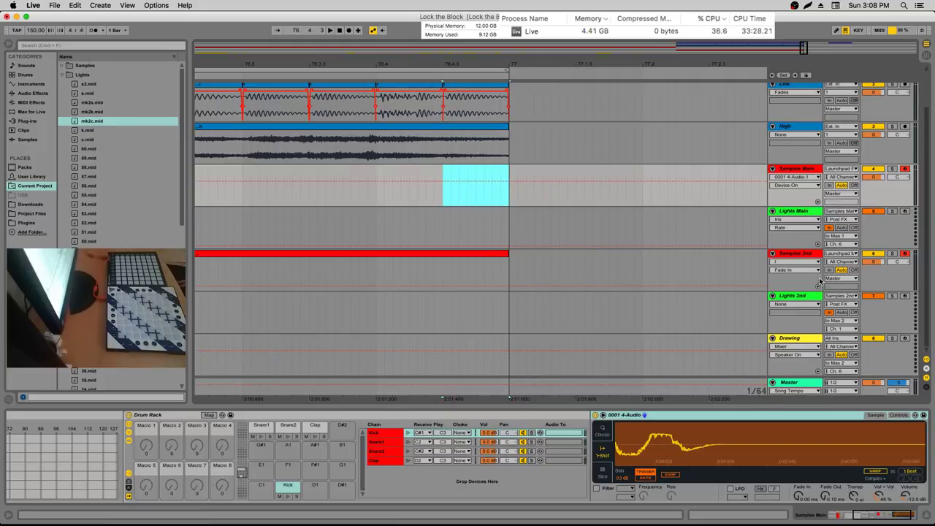
left_click(814, 217)
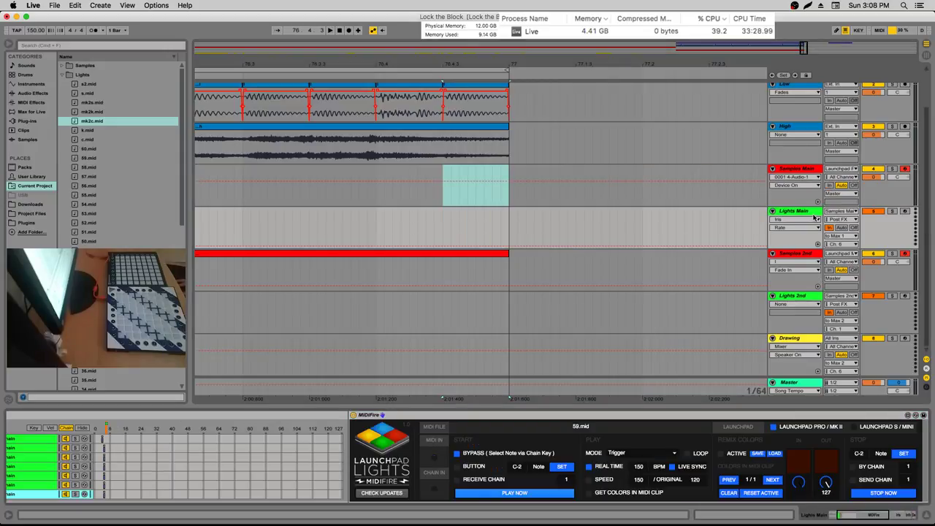
left_click(808, 295)
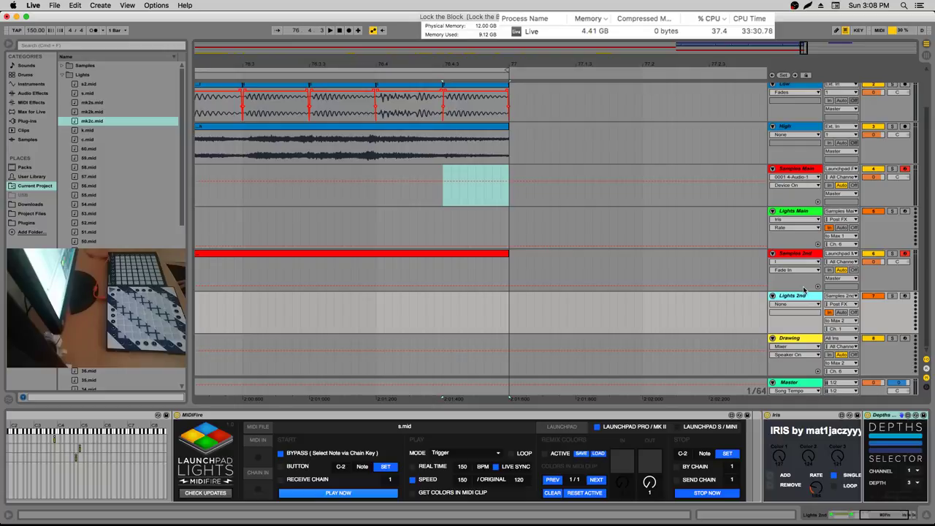
Add an empty nested MIDI Effect Rack as the rack's fourth chain
left_click(876, 513)
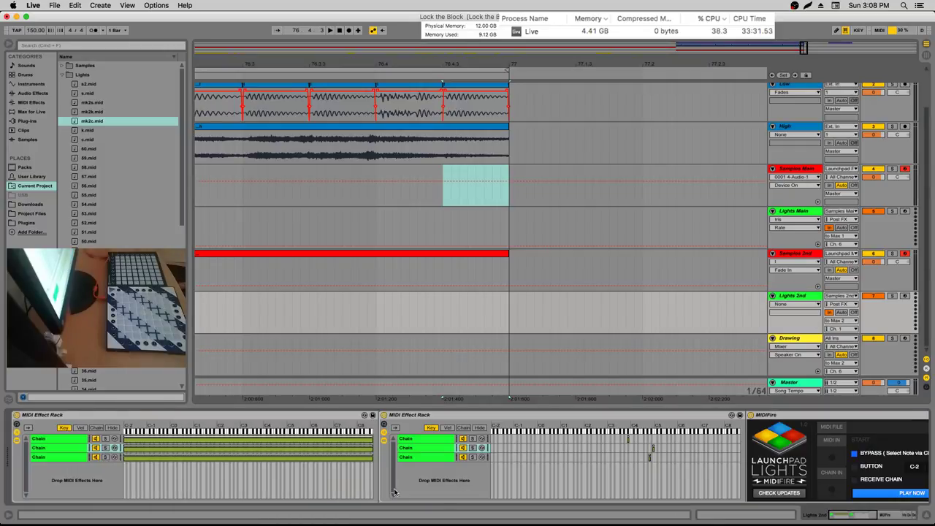
left_click(33, 102)
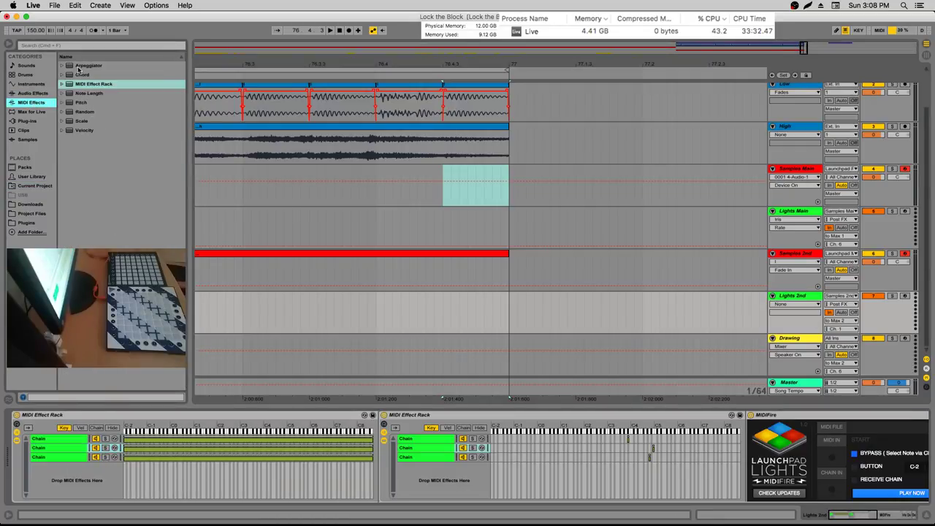
left_click(73, 86)
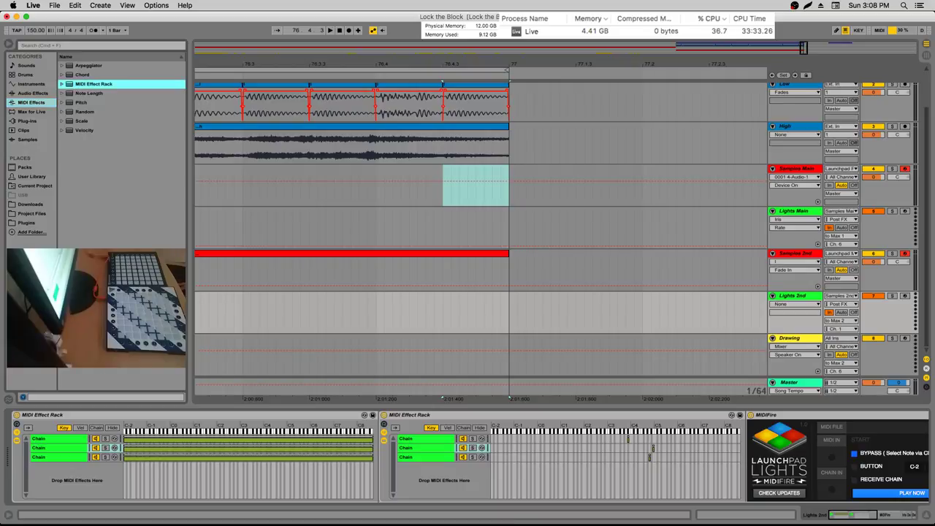
left_click_drag(98, 209, 108, 496)
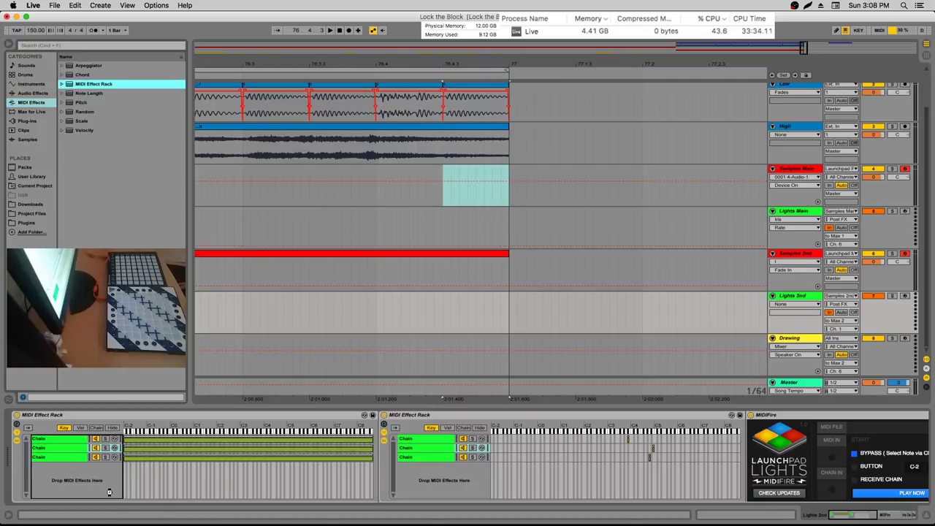
key("super+v")
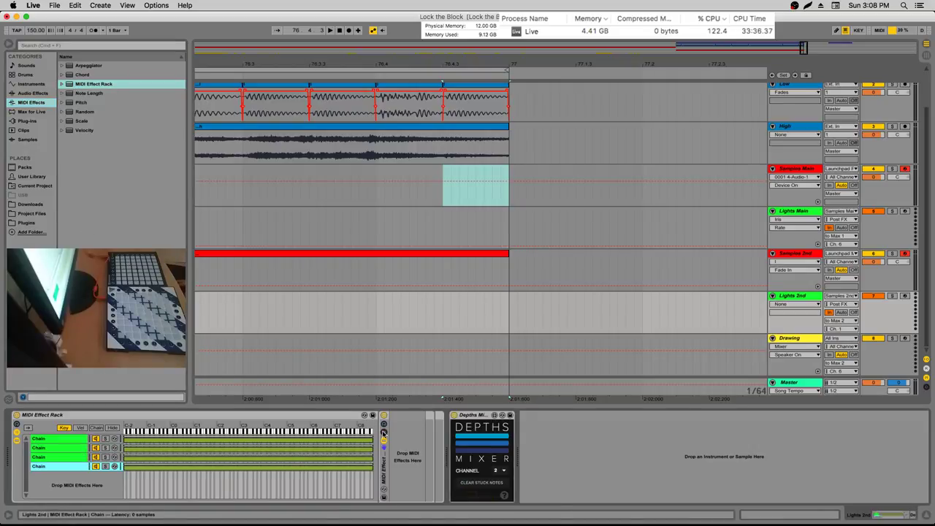
right_click(440, 434)
key("Escape")
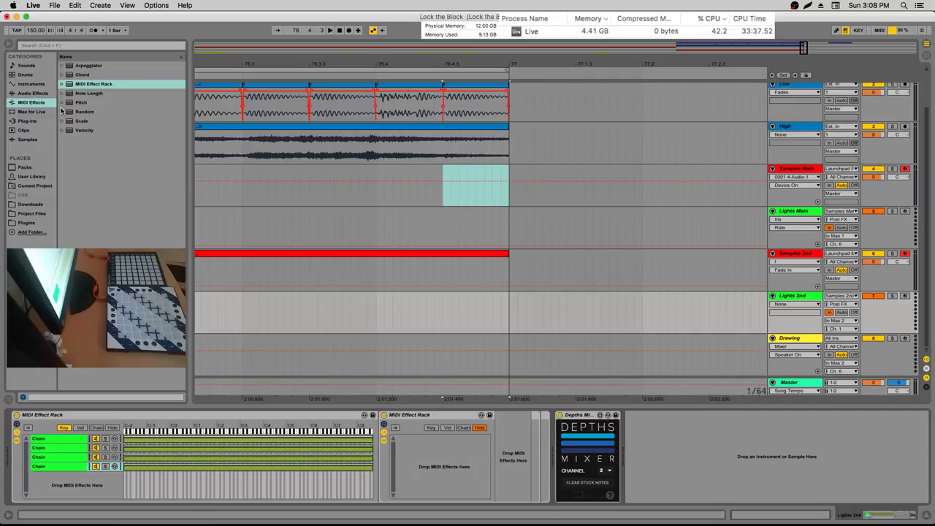
Insert Iris.amxd from the project's Devices folder before Depths Mixer
left_click(35, 186)
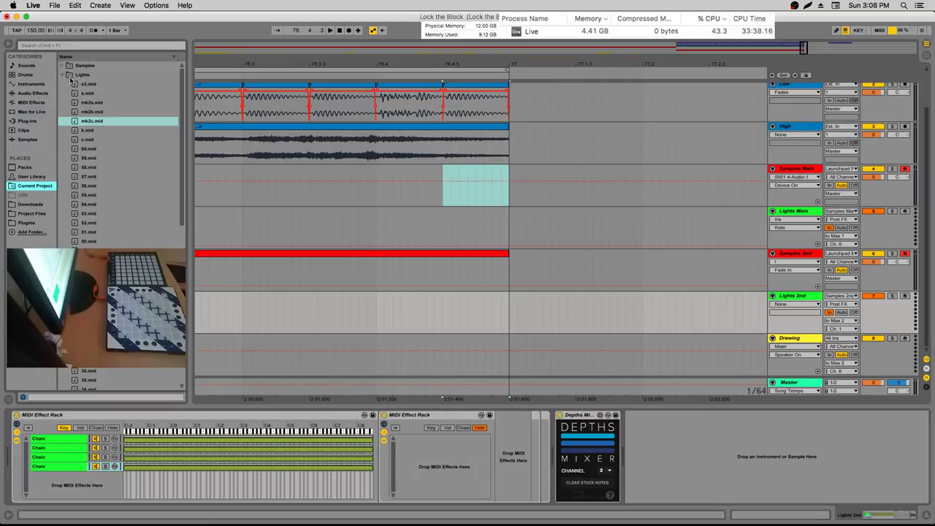
double_click(82, 84)
mouse_move(92, 111)
left_mouse_down()
mouse_move(533, 420)
mouse_move(539, 432)
mouse_move(522, 436)
left_mouse_up()
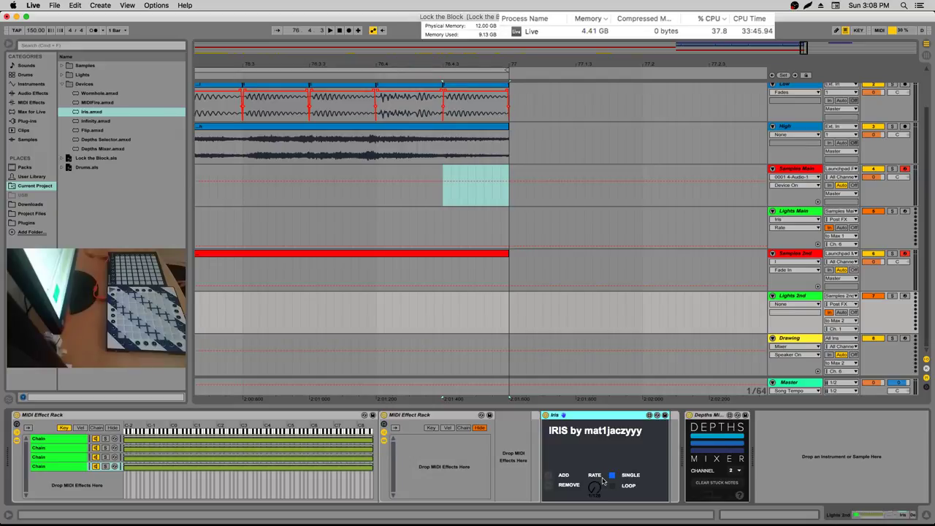
Give Iris fifth and sixth colours, set Color 5 to 127, and select the fourth chain
left_click(550, 476)
left_click(550, 476)
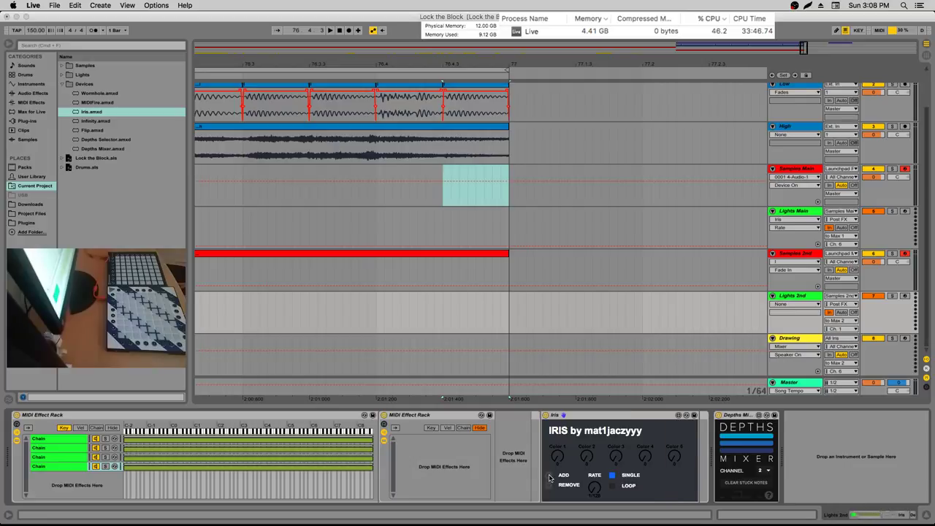
left_click(550, 476)
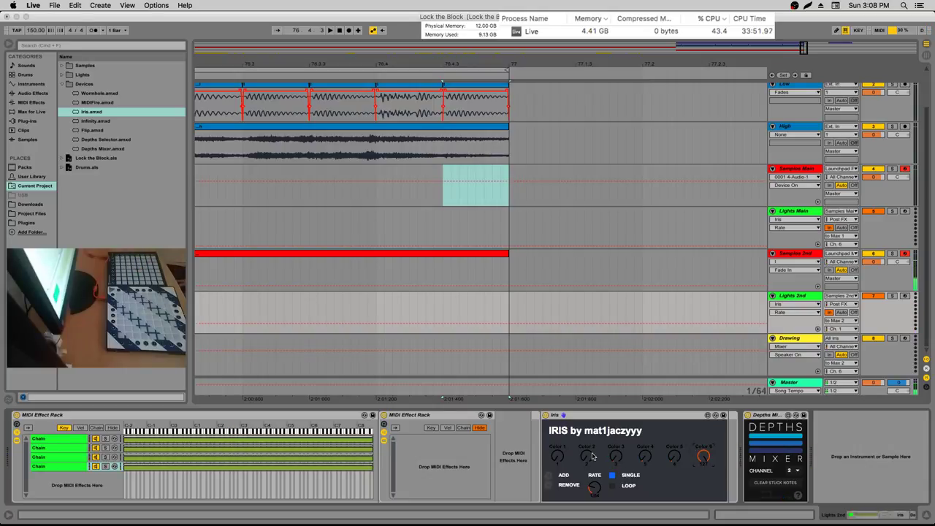
left_click_drag(673, 456, 673, 431)
left_click(263, 466)
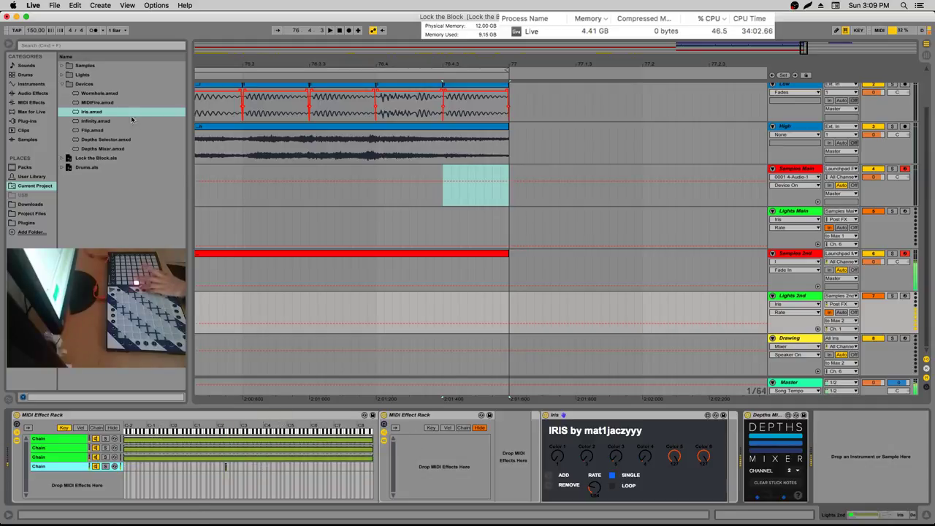
left_click(39, 103)
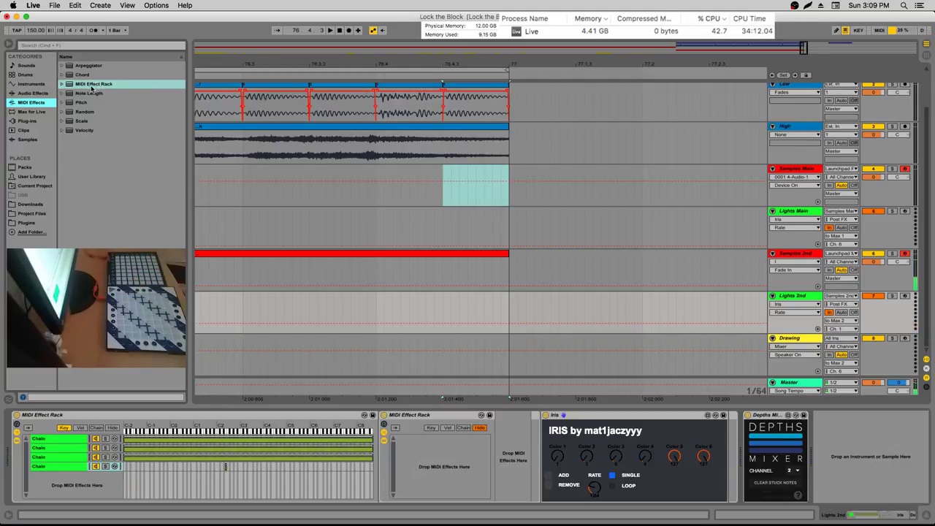
Add two tempo-synced 1/32 Note Length devices across two chains of the inner rack
left_click_drag(90, 93, 452, 466)
right_click(450, 465)
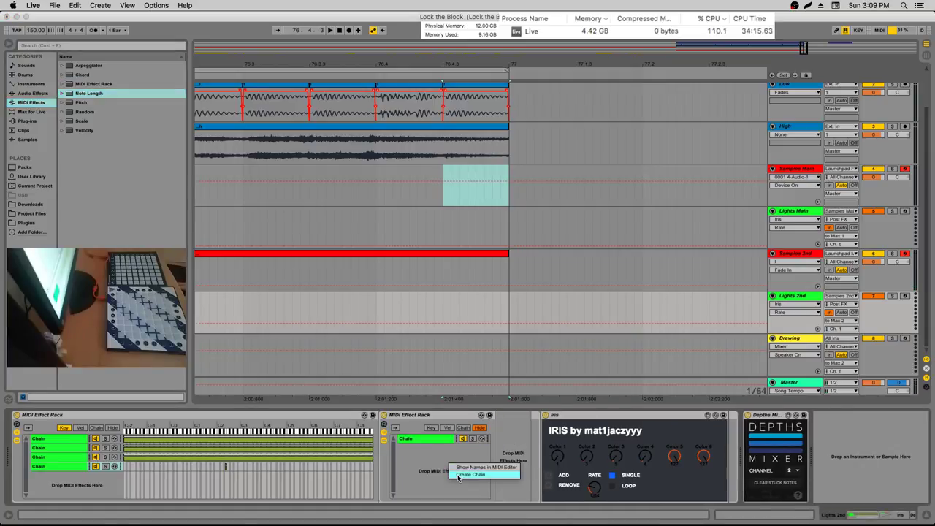
left_click(470, 474)
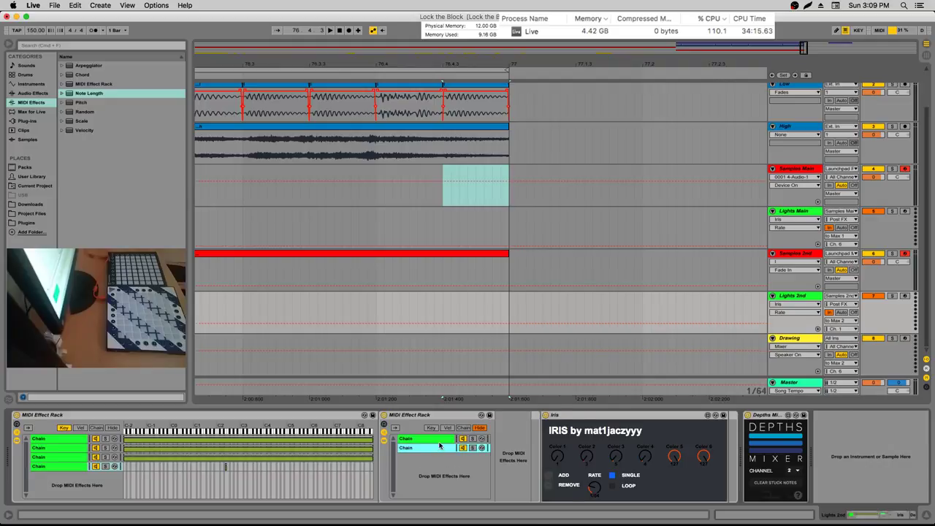
left_click(438, 440)
mouse_move(513, 451)
left_mouse_down()
mouse_move(513, 478)
mouse_move(514, 460)
left_mouse_up()
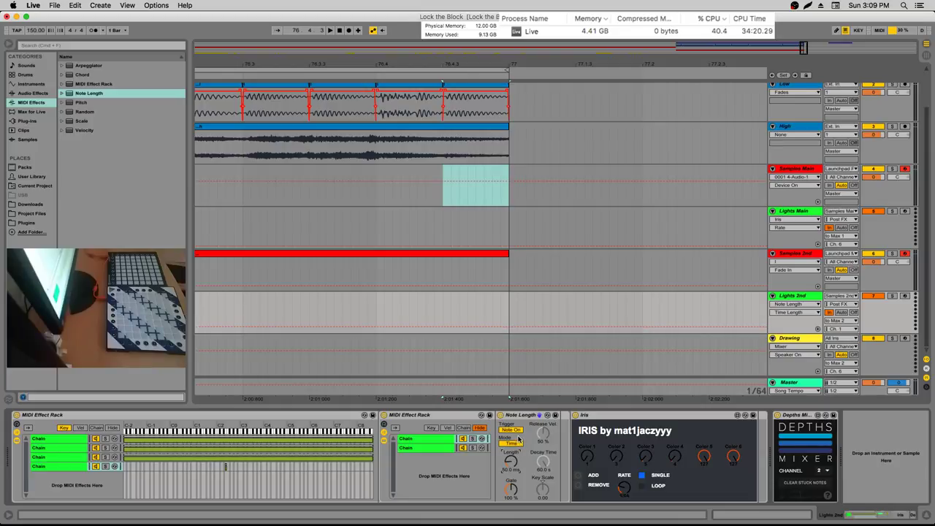
left_click(511, 443)
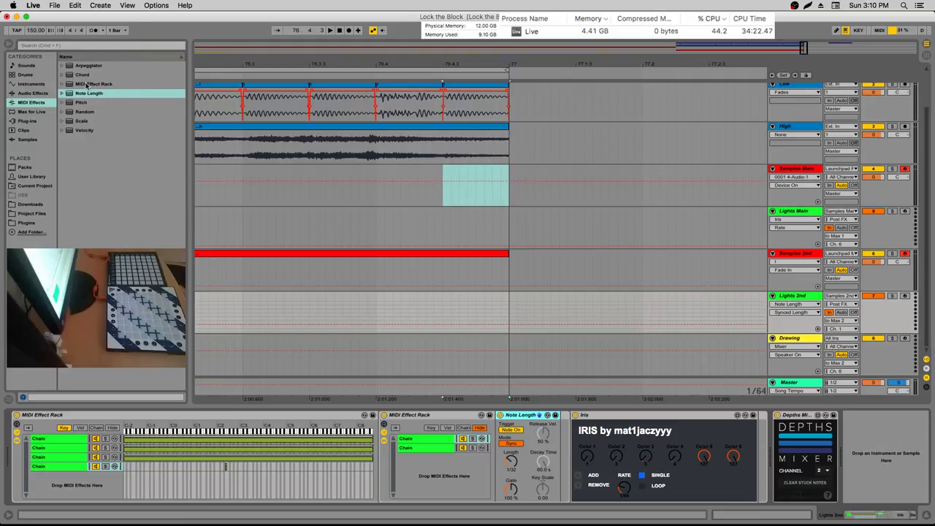
mouse_move(86, 92)
left_mouse_down()
mouse_move(613, 352)
mouse_move(562, 432)
left_mouse_up()
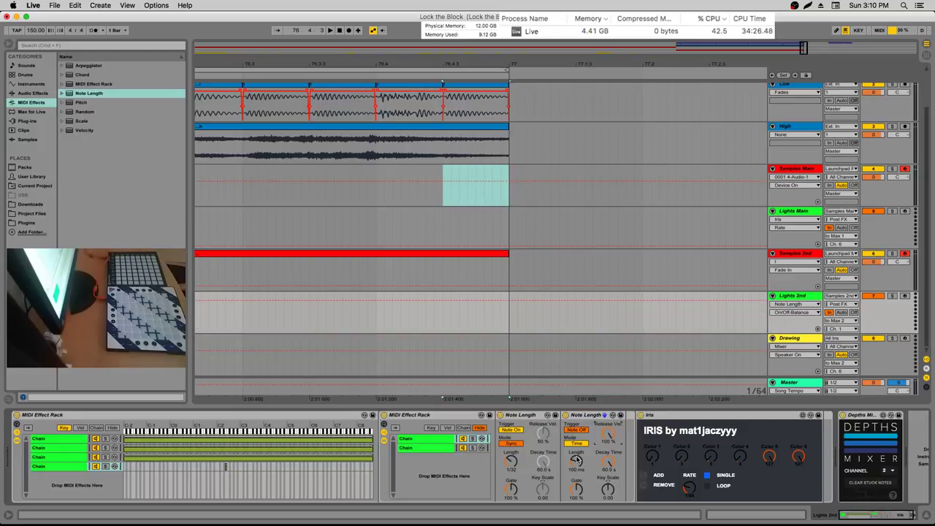
left_click(575, 444)
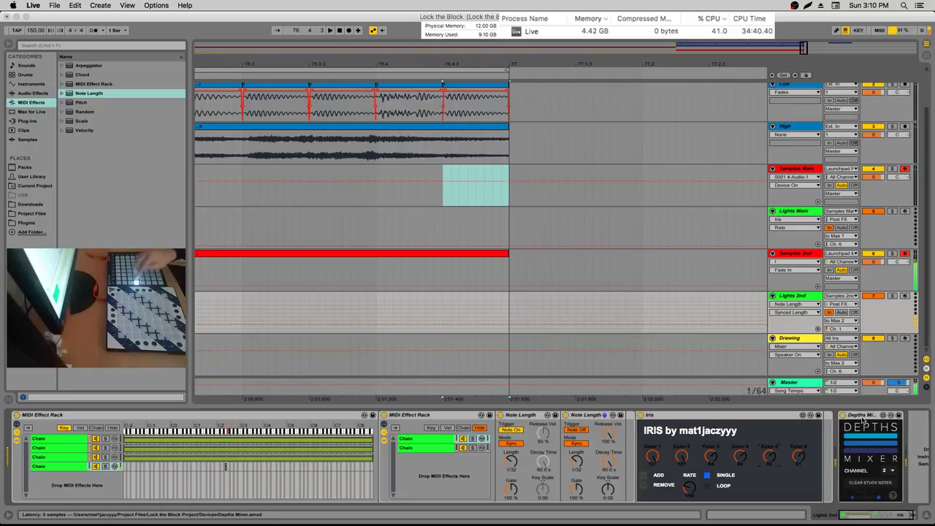
Turn Iris Color 1 down, then select the inner rack's first chain and pick Chord
left_click_drag(671, 456, 672, 504)
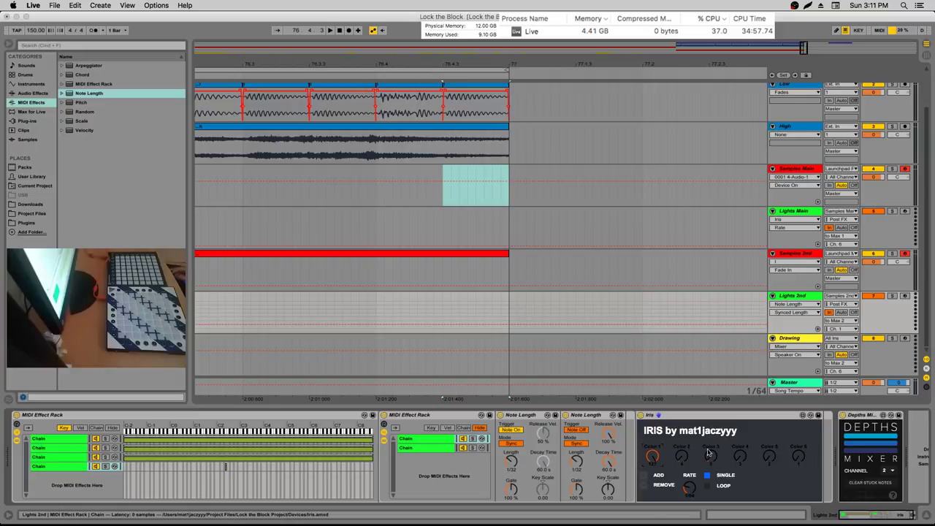
left_click(707, 453)
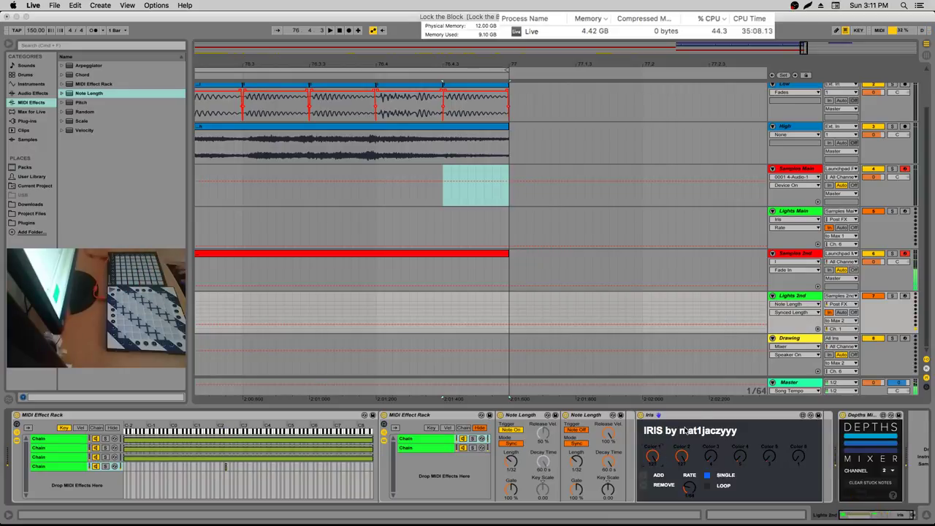
left_click(427, 448)
left_click(438, 440)
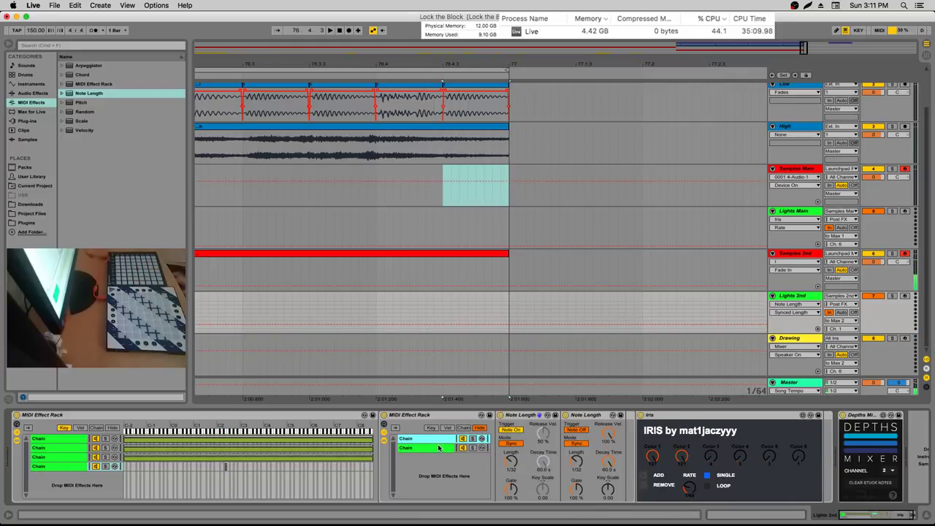
left_click(81, 74)
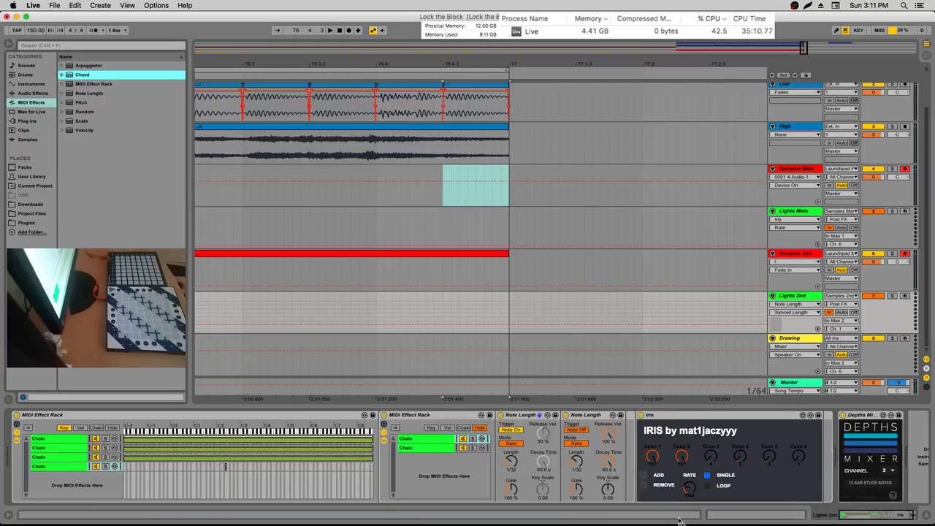
Add the Chord effect and reset Iris Colors 2 through 6 to their defaults
left_click(80, 102)
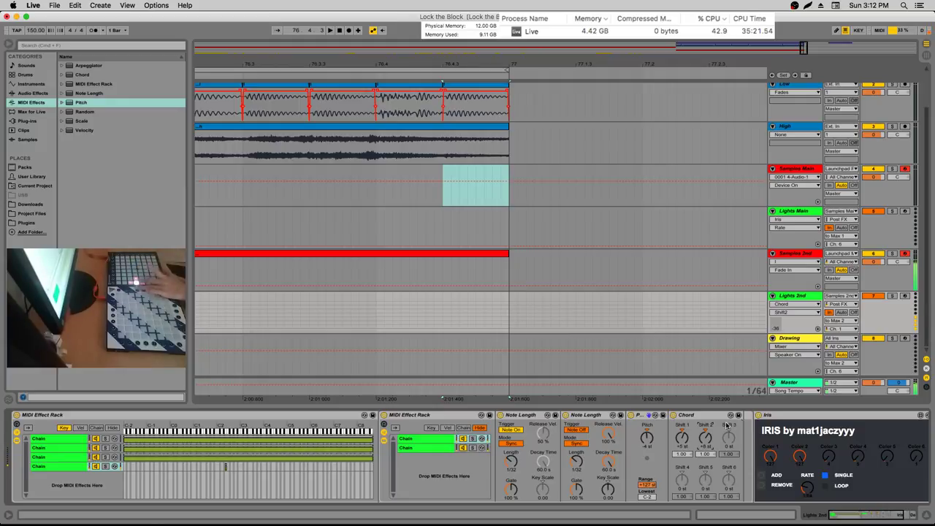
left_click_drag(852, 515, 866, 516)
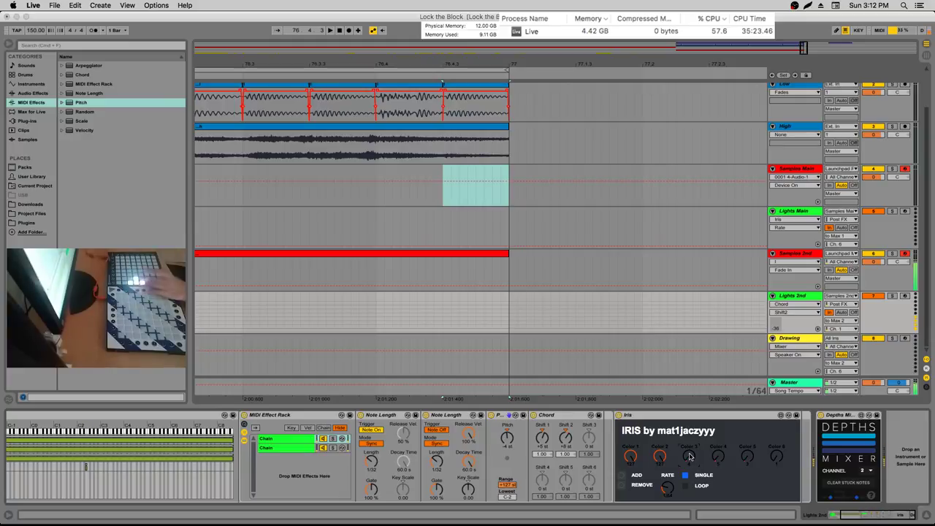
double_click(660, 456)
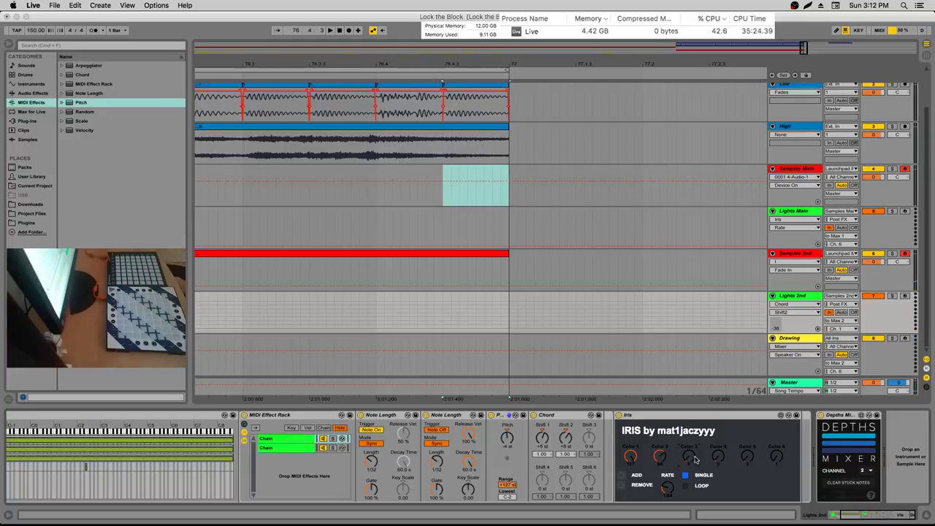
double_click(689, 456)
double_click(718, 456)
double_click(748, 456)
double_click(778, 457)
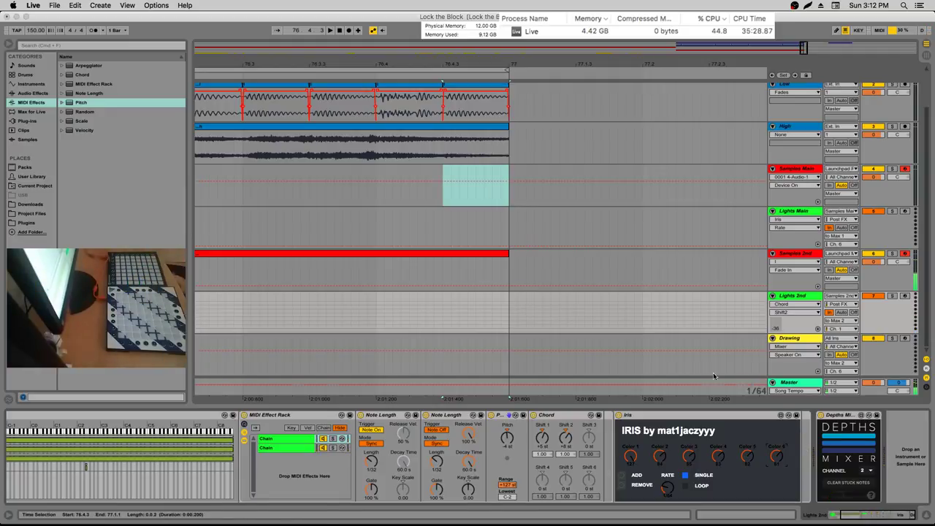
Turn Iris Colors 2 through 6 down to zero
left_click_drag(688, 451, 688, 482)
left_click_drag(717, 455, 717, 483)
left_click_drag(746, 455, 747, 482)
left_click_drag(775, 455, 776, 482)
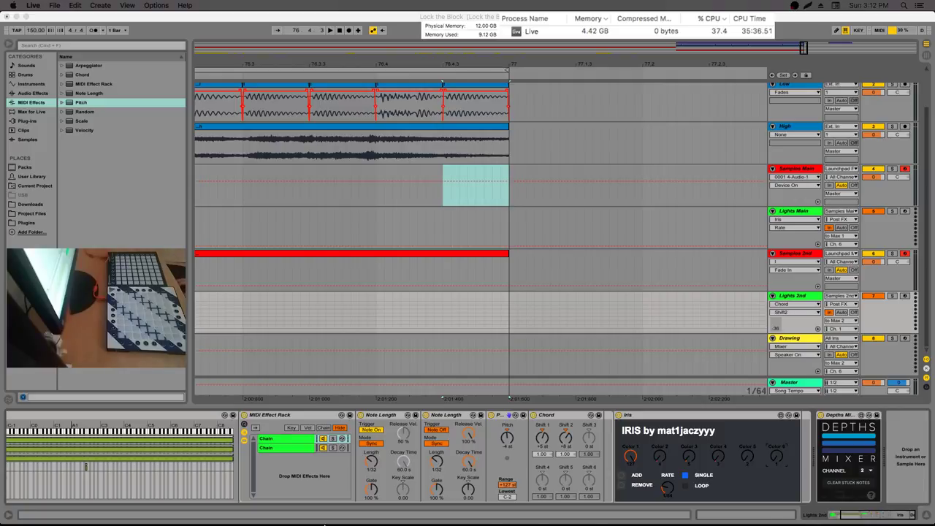
scroll(92, 488, "left", 5)
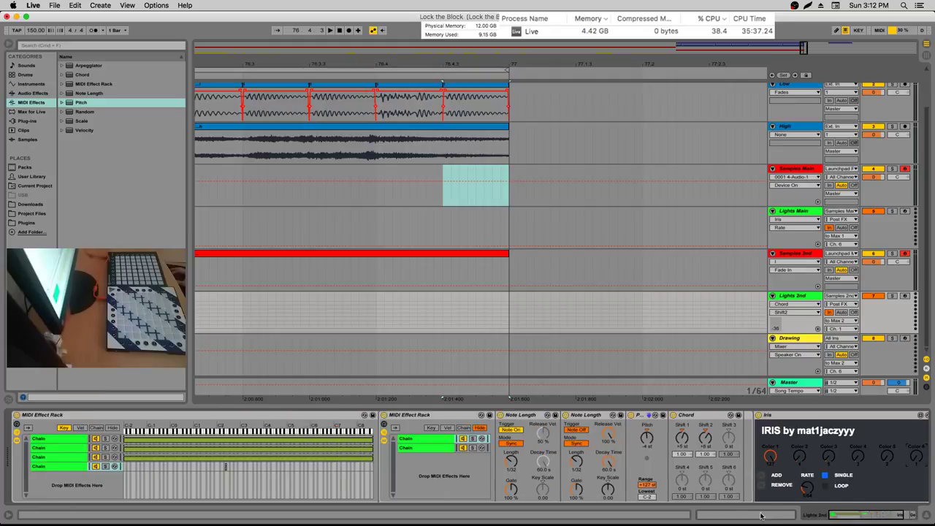
Duplicate the fourth chain of the first rack into a fifth and set Chord Shift 3 to +3 st
left_click(82, 468)
key("super+c")
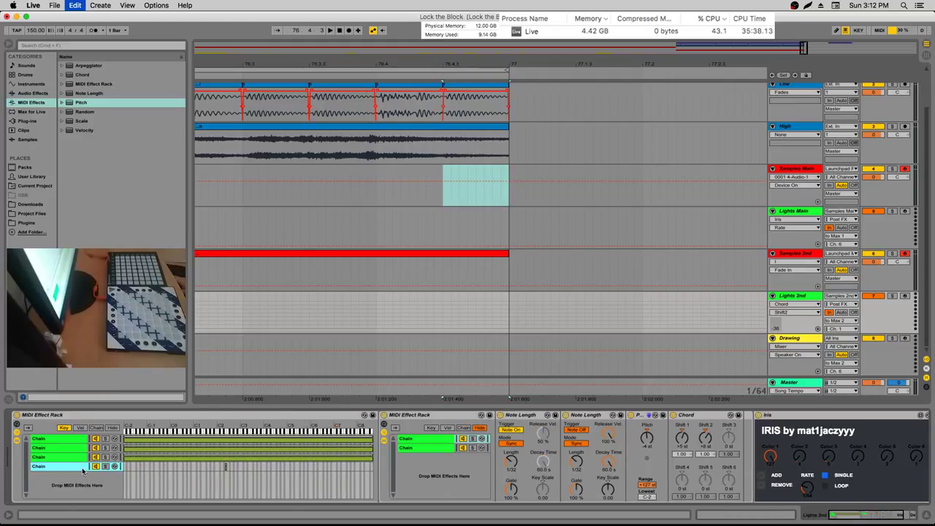
key("super+v")
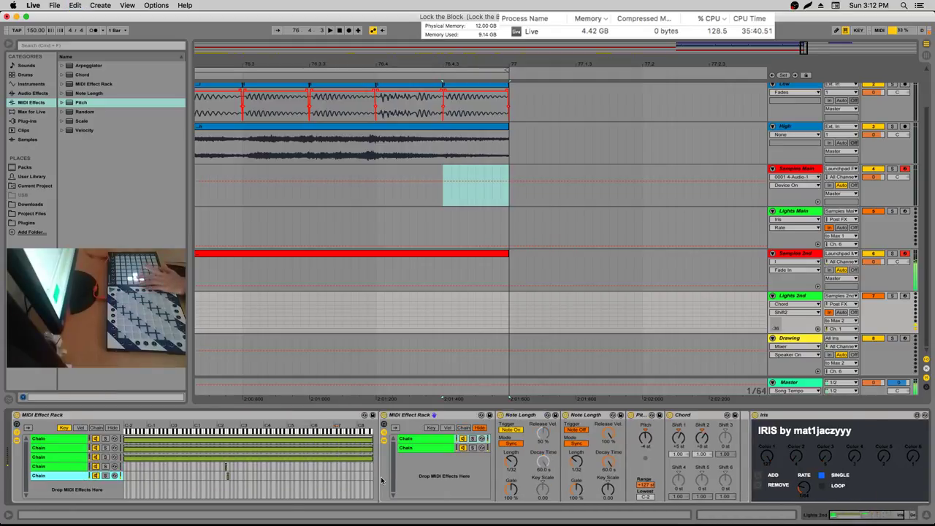
left_click(725, 437)
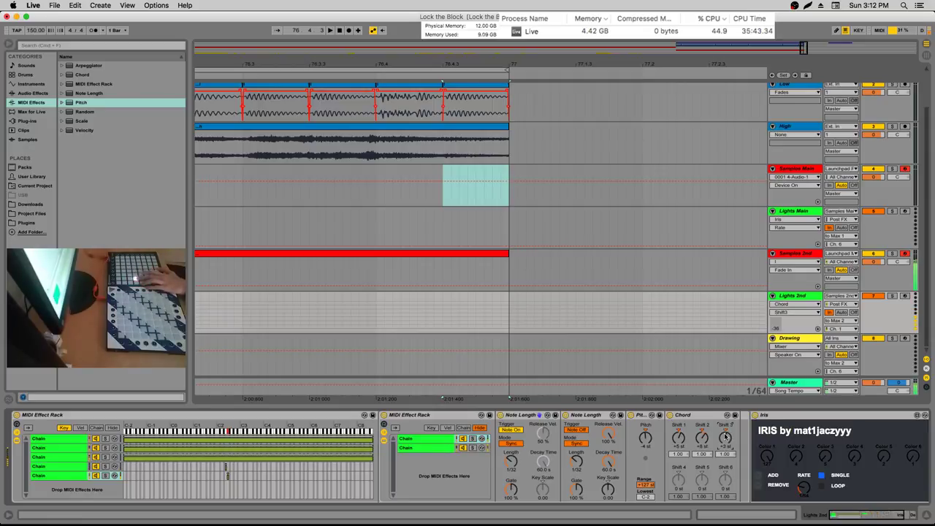
scroll(701, 445, "right", 5)
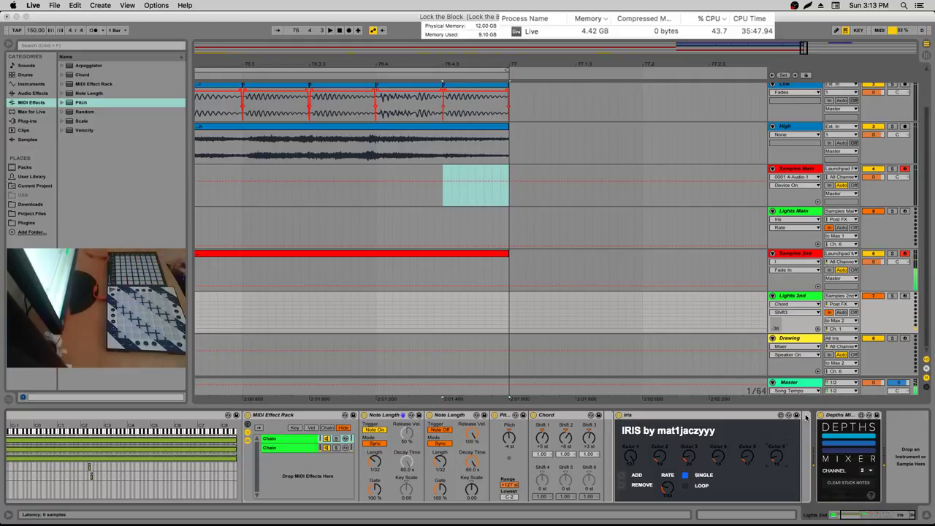
left_click_drag(875, 515, 845, 517)
Duplicate the fifth chain into a sixth, making six chains in the first rack
left_click(75, 476)
key("super+c")
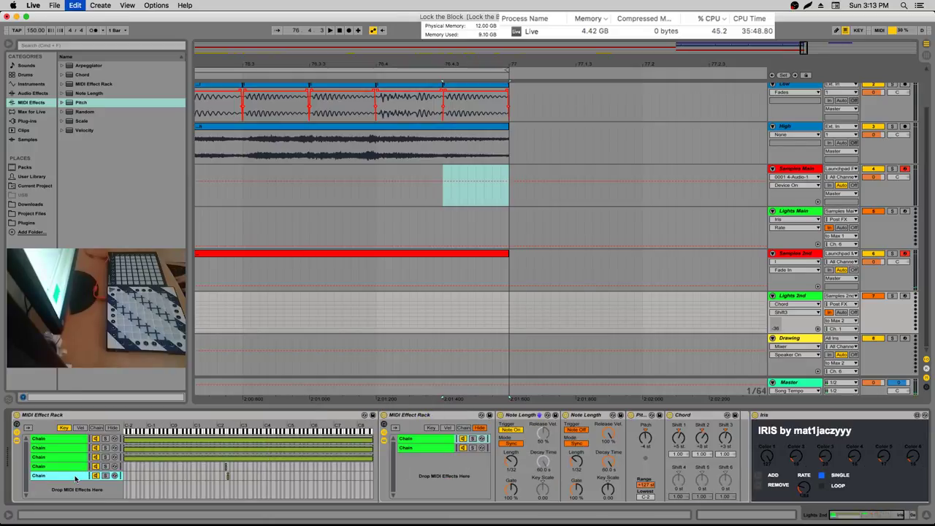
key("super+v")
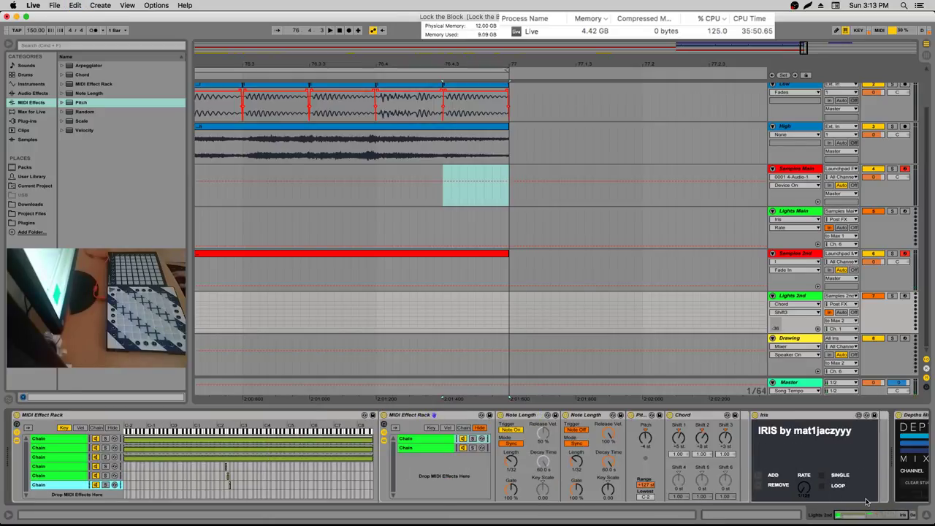
scroll(680, 475, "right", 5)
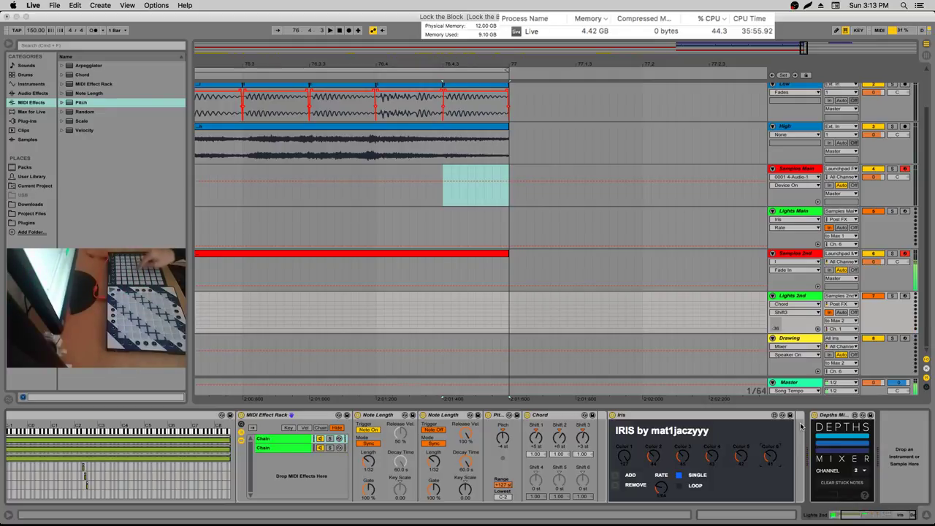
left_click_drag(844, 516, 813, 519)
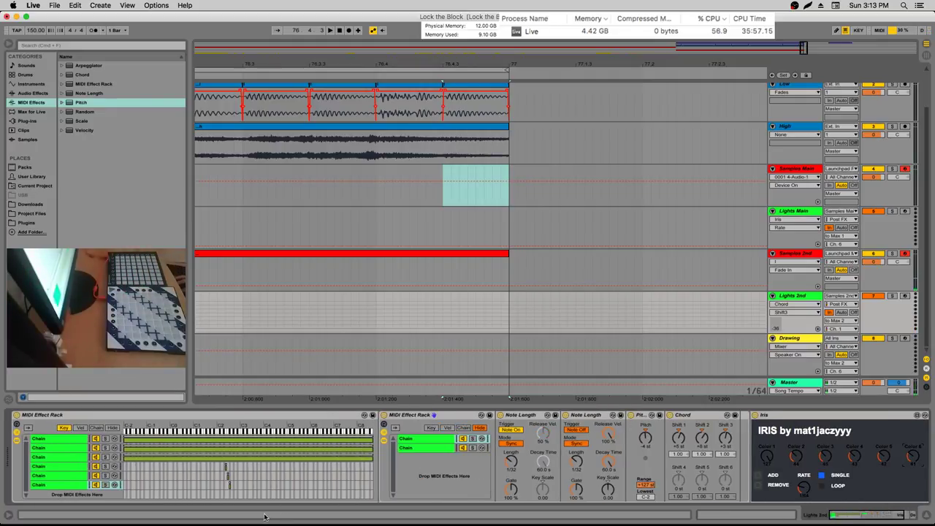
On the last chain, check the Iris and Depths Mixer devices and Chord Shift 1 and 2 settings
left_click(53, 485)
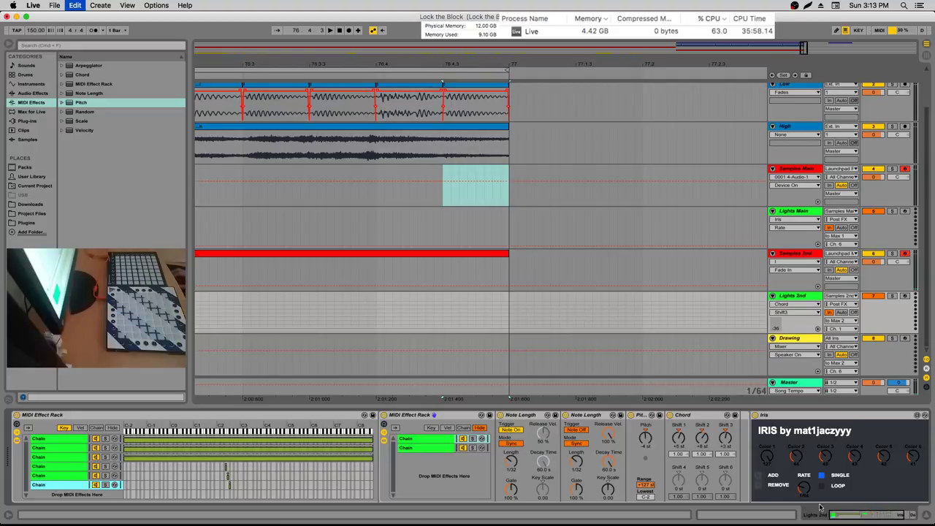
left_click(880, 513)
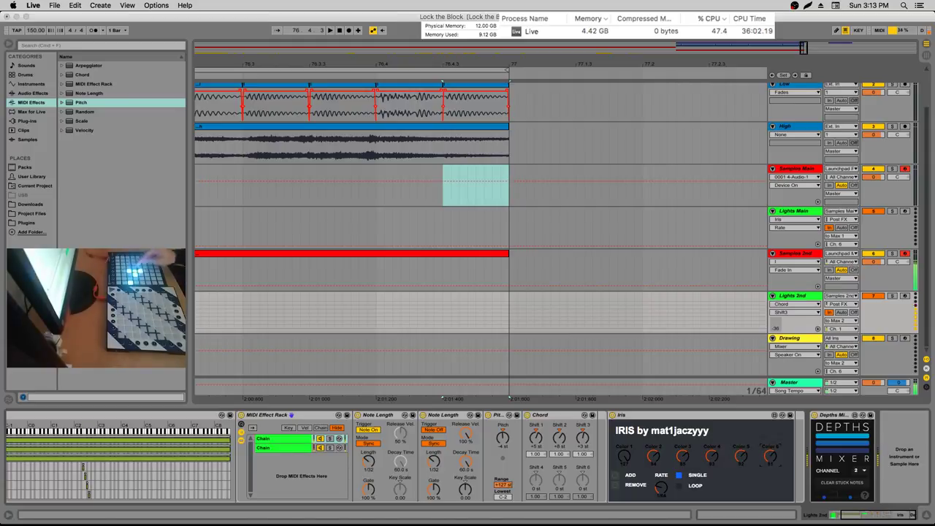
left_click(559, 441)
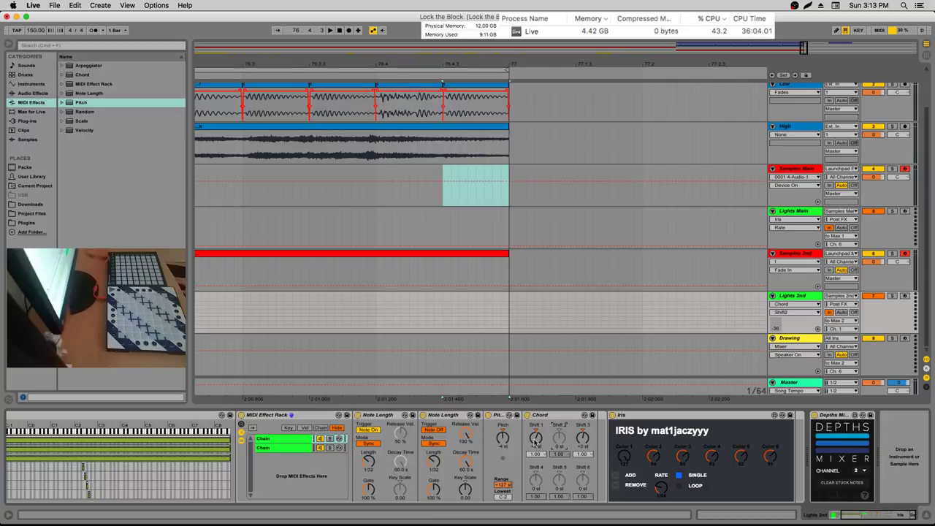
left_click(536, 438)
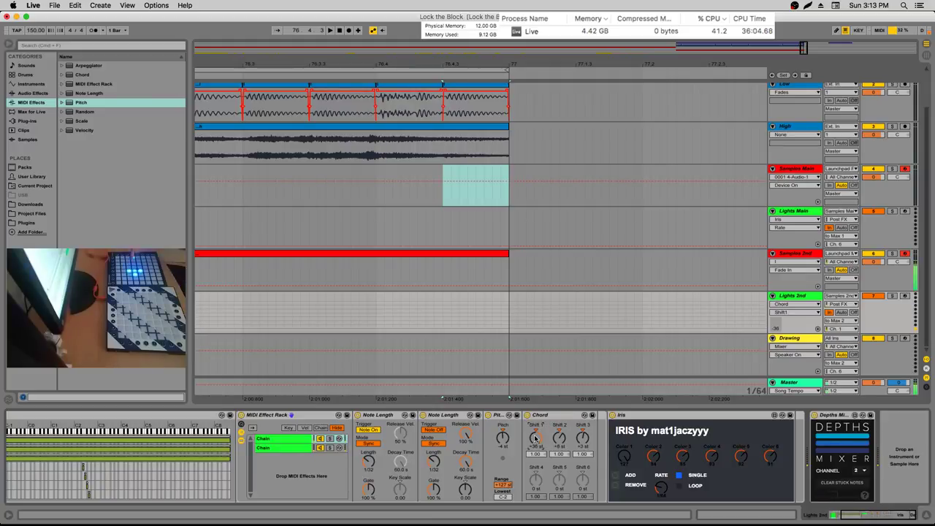
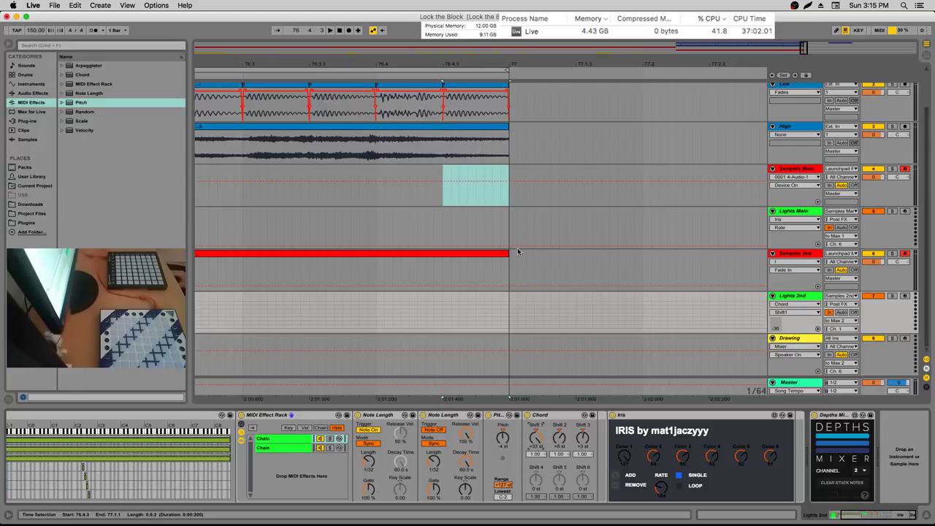
Open the Samples 2nd clip in the note editor and zoom in around bar 61
scroll(459, 62, "down", 6)
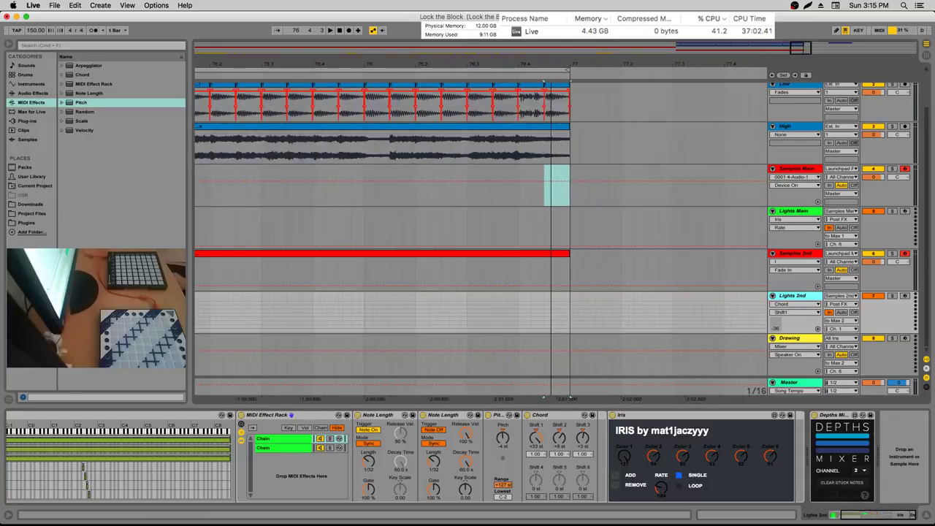
double_click(487, 251)
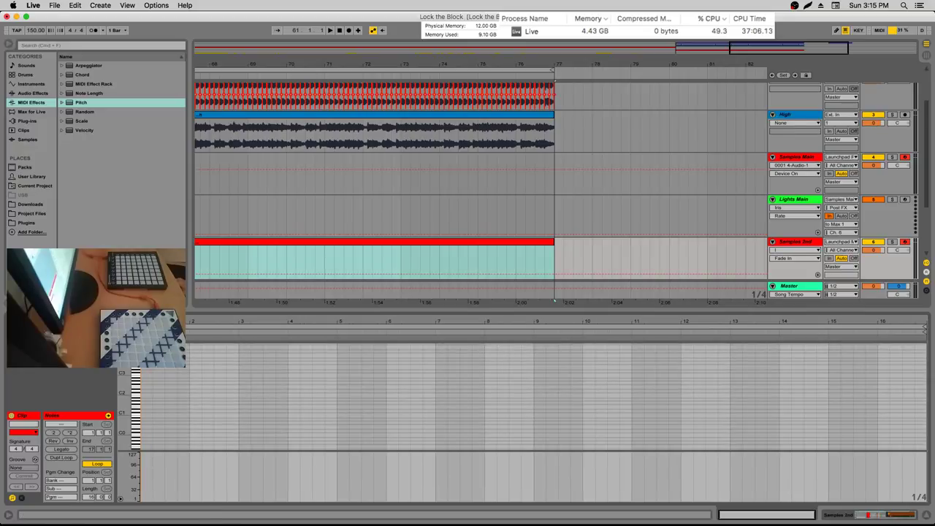
scroll(481, 183, "left", 5)
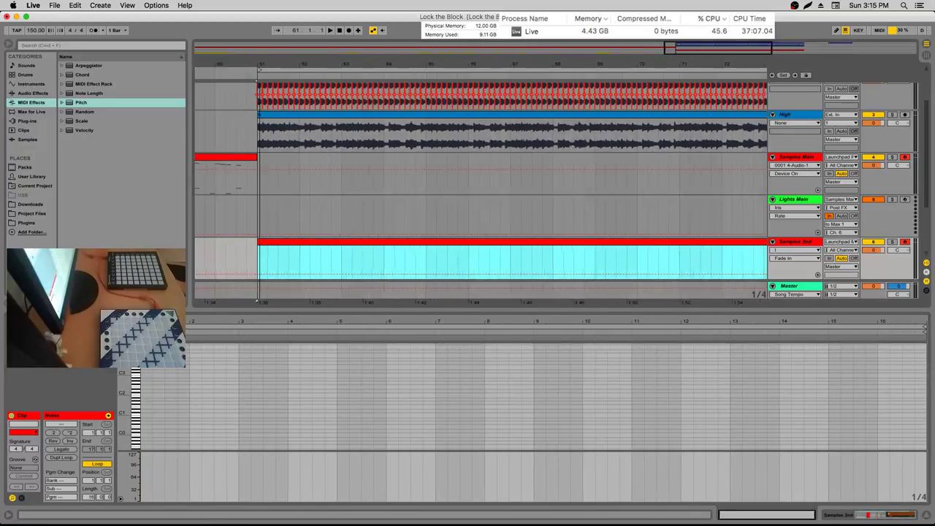
key("plus")
key("plus")
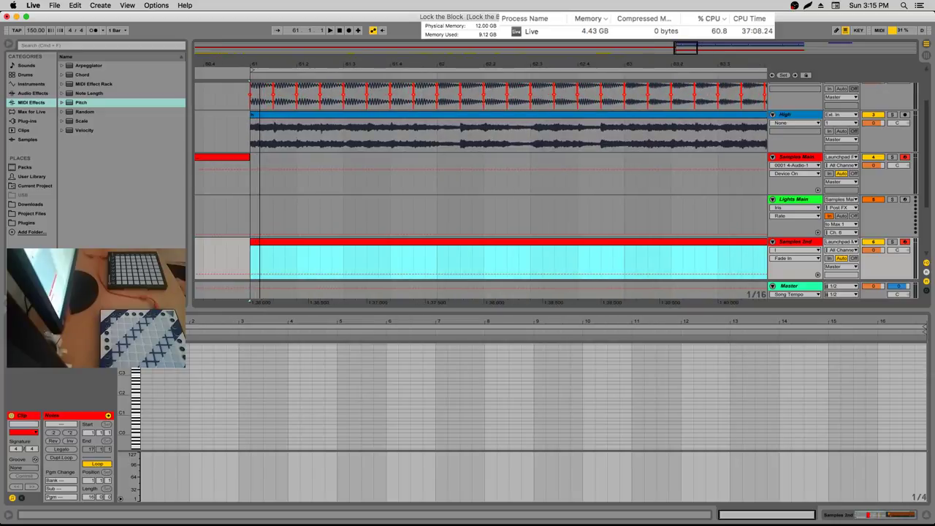
mouse_move(261, 61)
left_mouse_down()
mouse_move(261, 51)
mouse_move(260, 62)
left_mouse_up()
left_click_drag(146, 323, 146, 334)
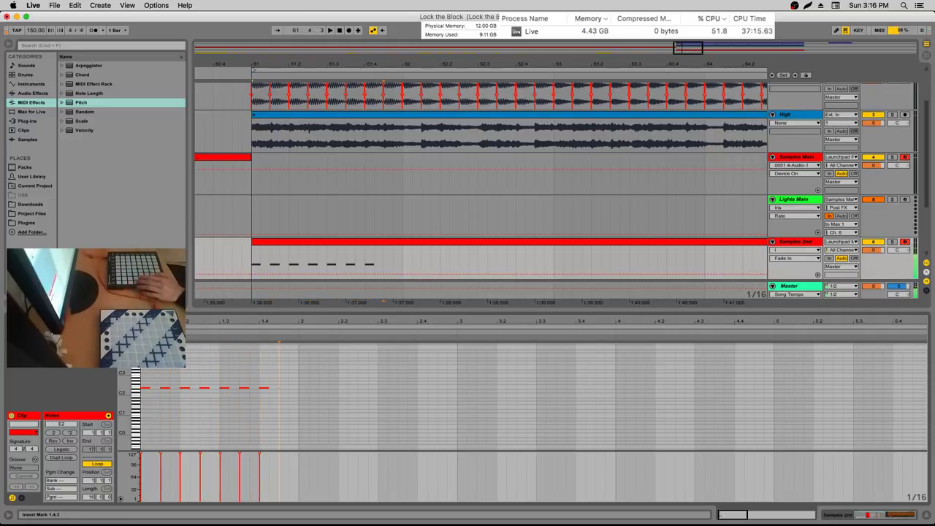
Duplicate the recorded notes twice, raising each new copy a semitone
key("super+a")
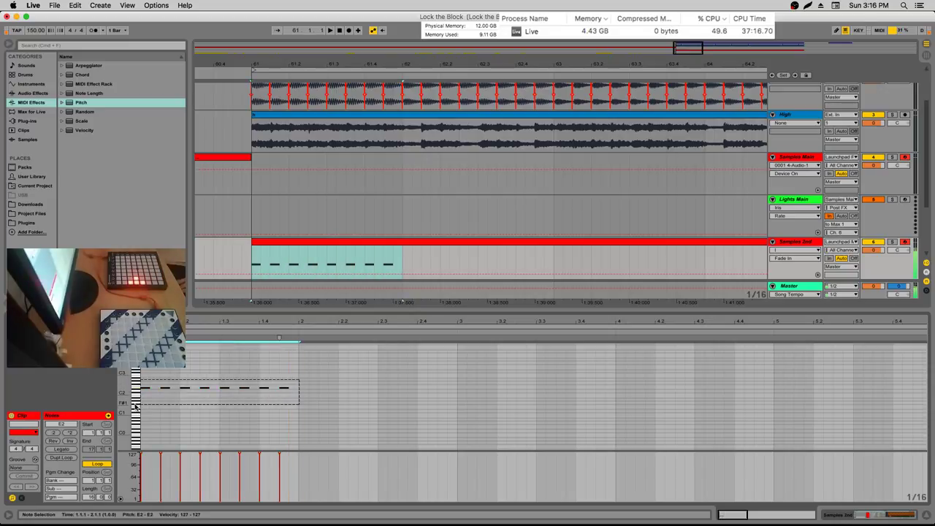
key("super+d")
key("super+d")
key("Up")
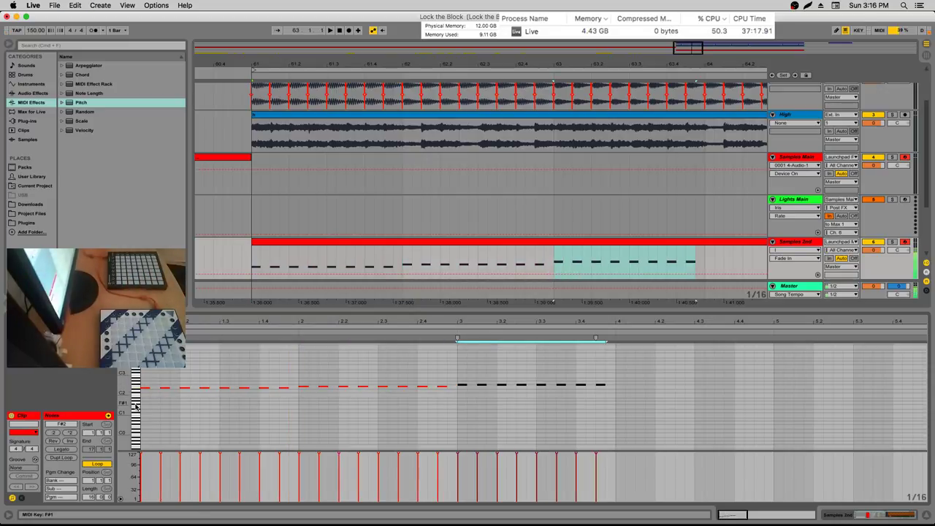
key("super+d")
key("Up")
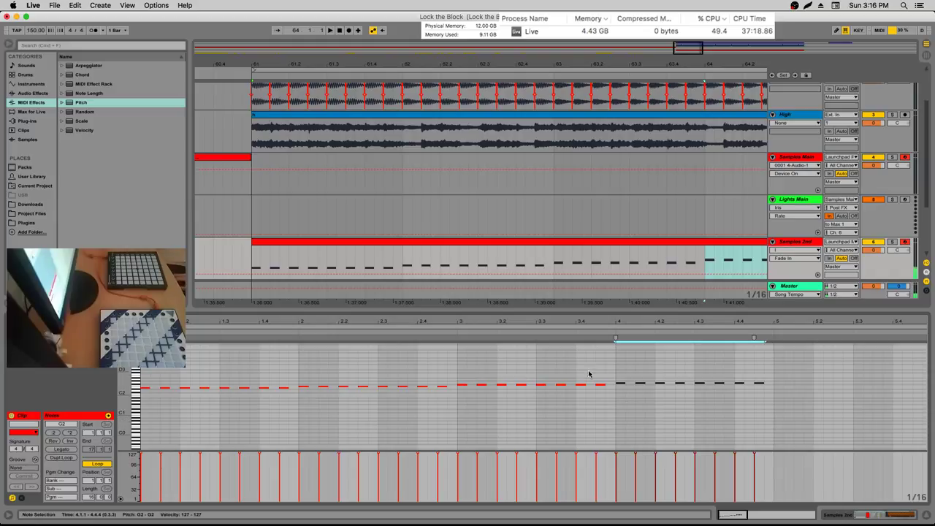
Lower the bar-4 notes a semitone and repeat the bar 3–5 notes through bar 16
left_click_drag(606, 376, 459, 405)
left_click_drag(619, 376, 681, 395)
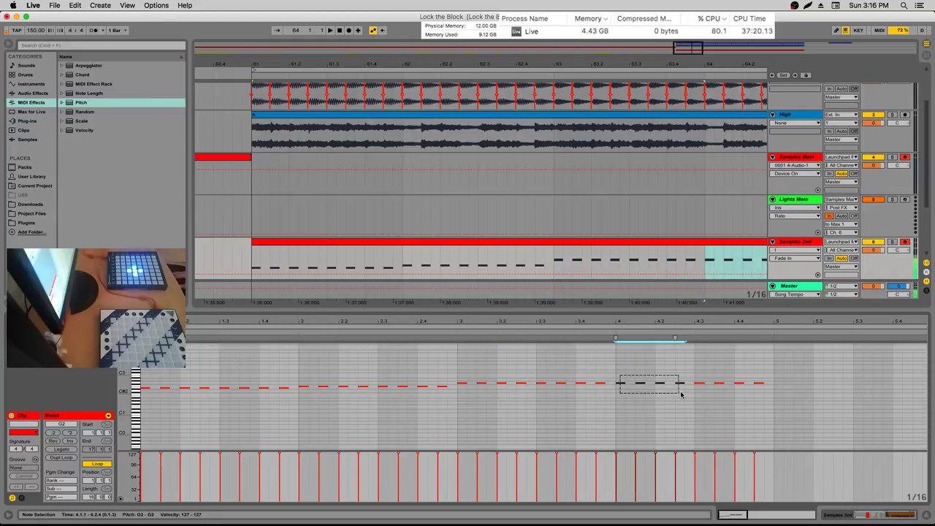
key("Down")
left_click_drag(689, 325, 313, 325)
left_click_drag(340, 369, 185, 422)
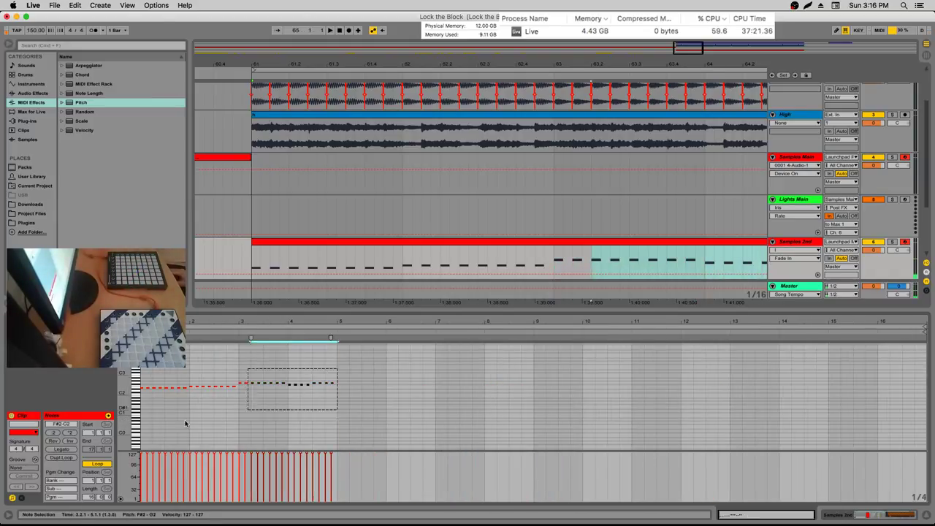
key("super+d")
key("super+d")
key("super+d")
key("super+d")
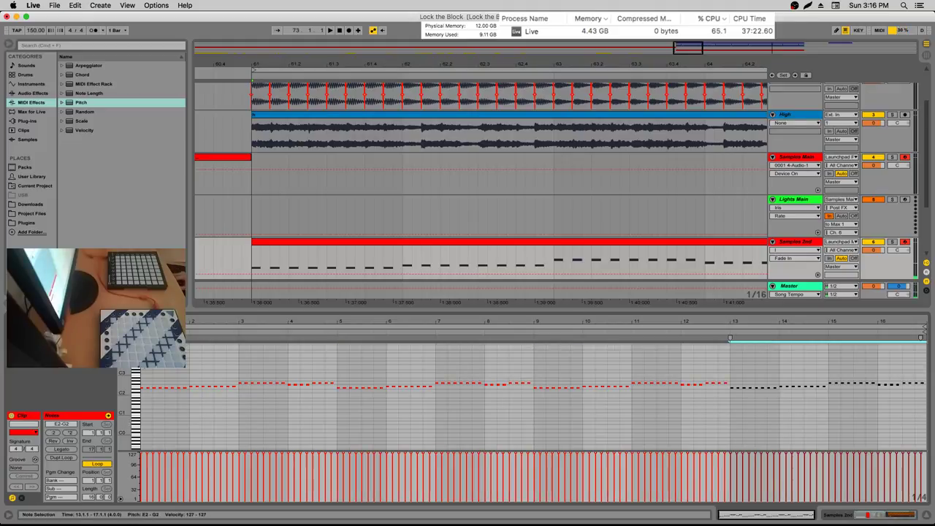
left_click(729, 365)
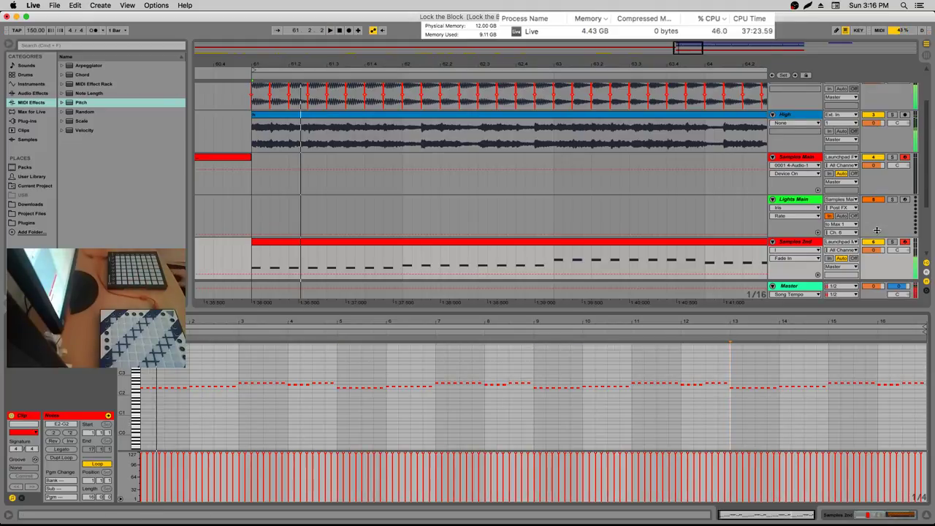
Solo the Samples 2nd and Lights 2nd tracks, then select Lights 2nd
scroll(888, 249, "down", 1)
left_click(892, 202)
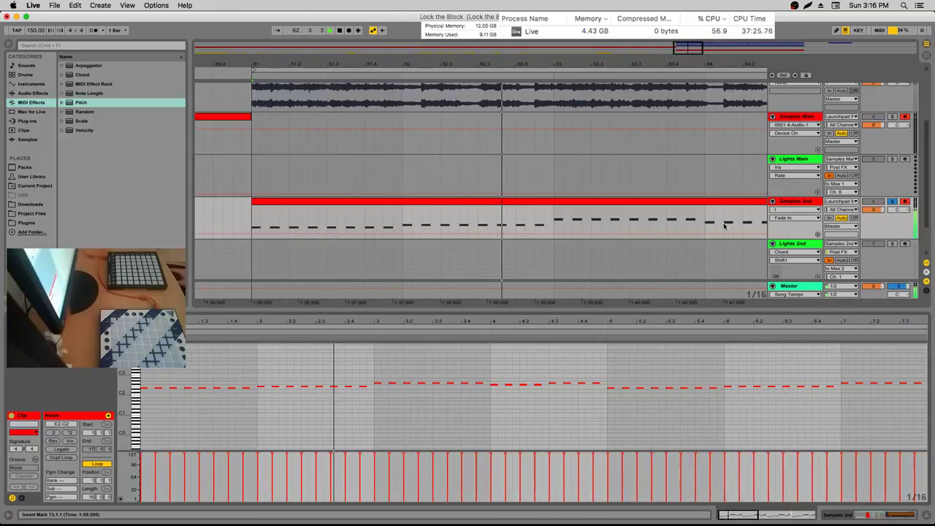
scroll(888, 206, "down", 1)
left_click(891, 204)
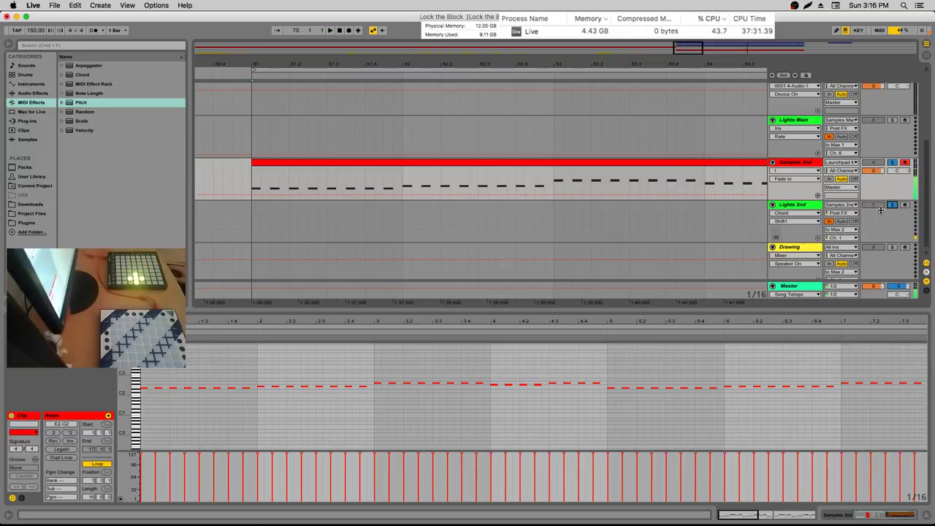
left_click(256, 217)
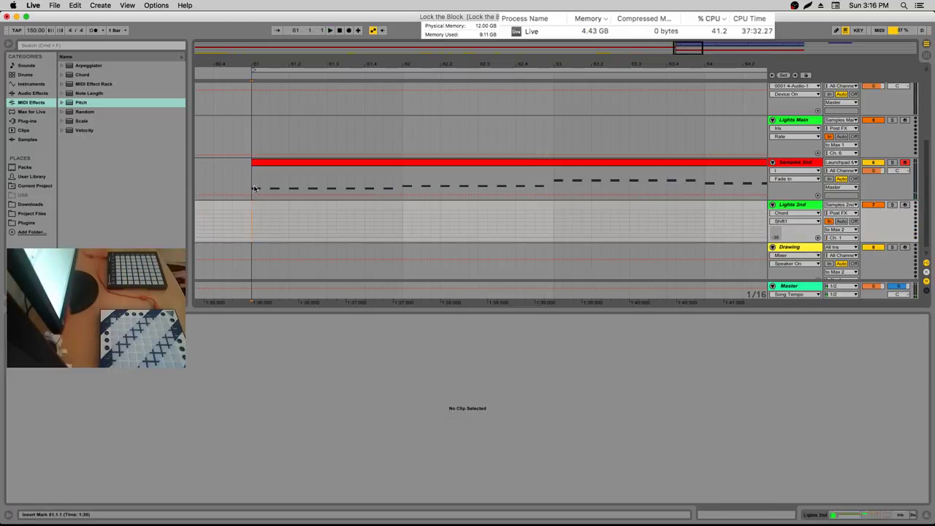
Reopen the Samples 2nd notes and duplicate the bar 9–13 notes into bars 13–17
left_click(261, 169)
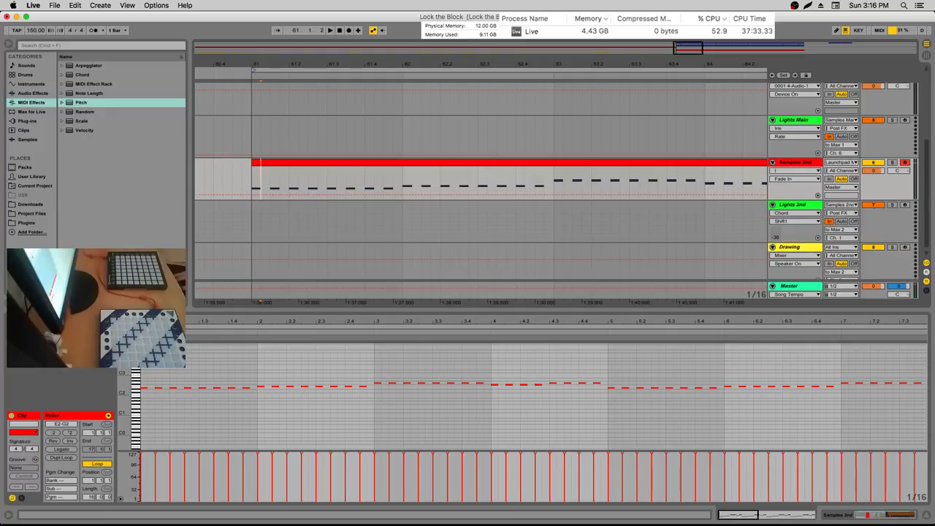
key("plus")
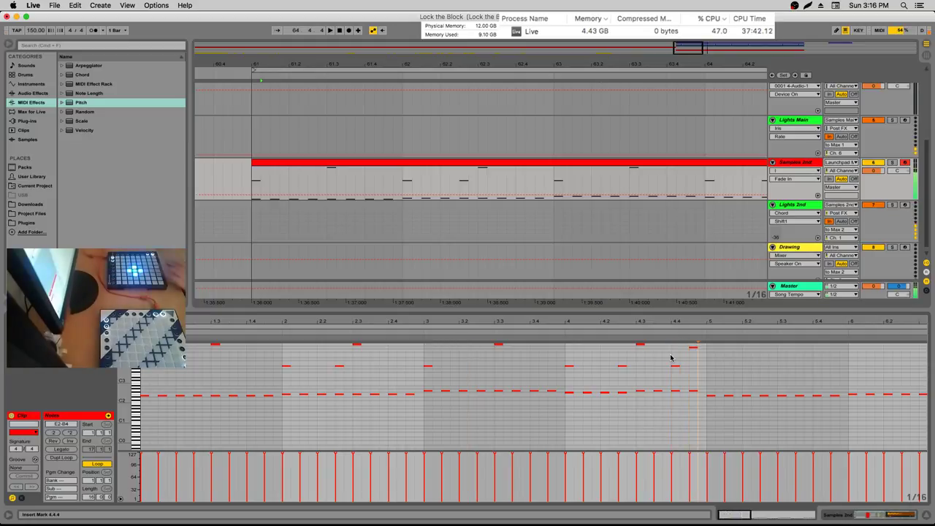
left_click_drag(679, 319, 502, 326)
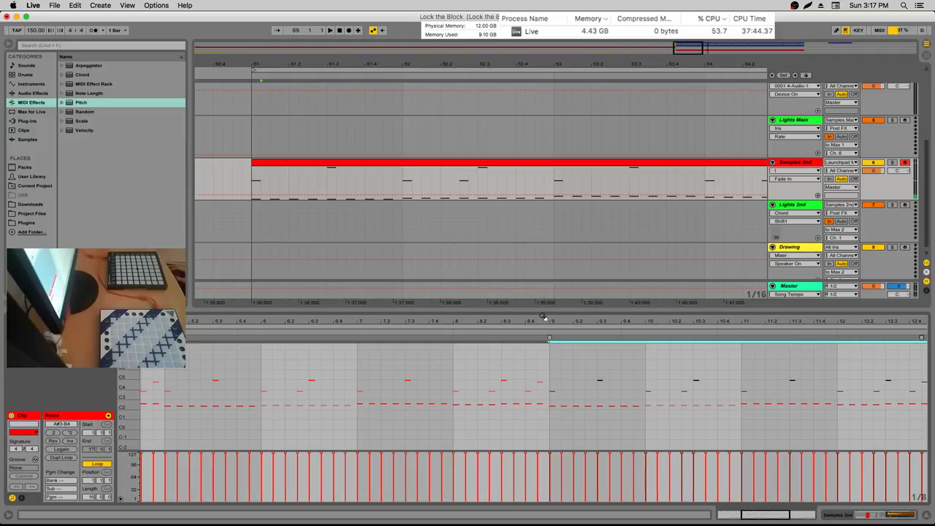
left_click(438, 368)
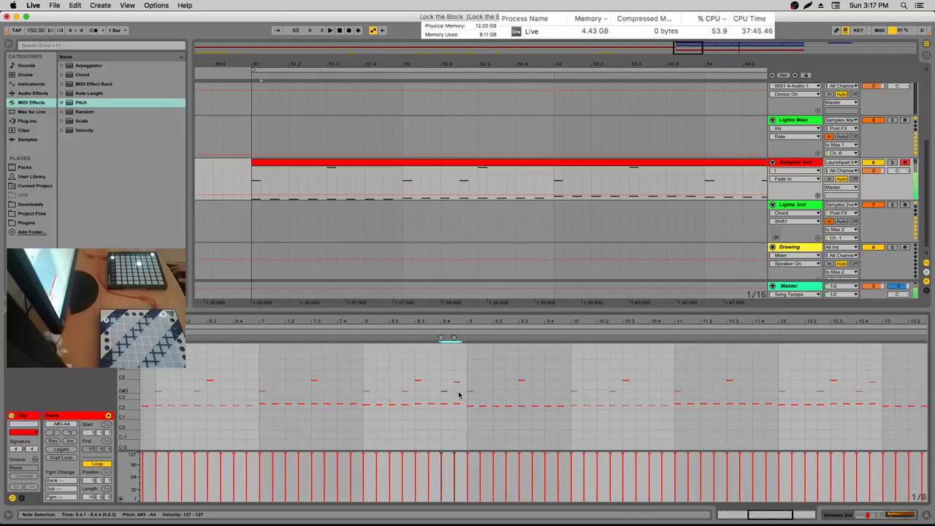
left_click_drag(469, 327, 537, 320)
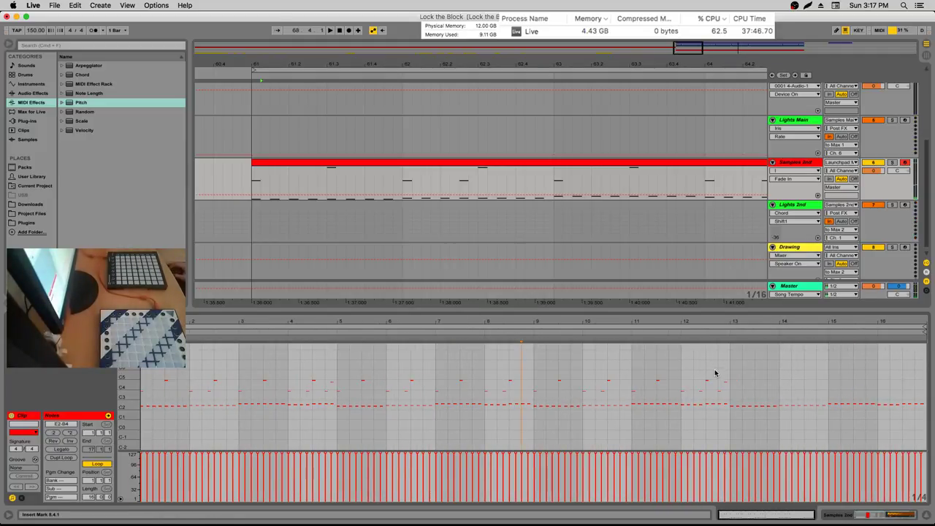
left_click_drag(724, 392, 540, 396)
key("super+d")
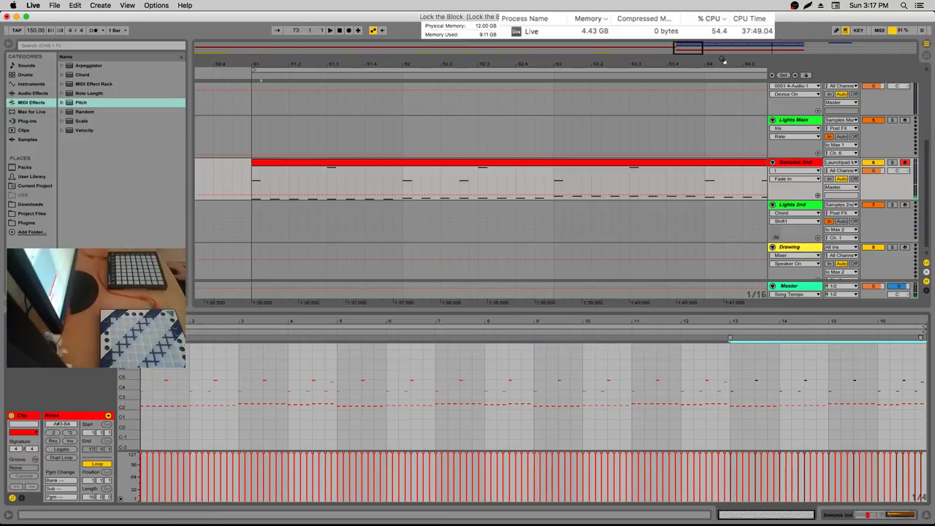
Play the pattern back from 74.3.1, then select the High audio clip
left_click_drag(722, 60, 480, 188)
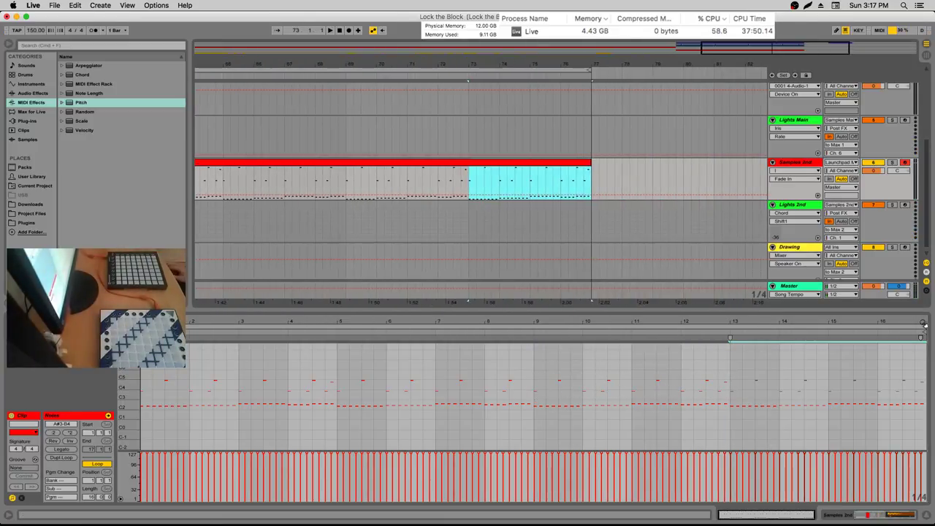
mouse_move(922, 322)
left_mouse_down()
mouse_move(922, 349)
mouse_move(898, 376)
mouse_move(926, 402)
left_mouse_up()
left_click(516, 182)
key("space")
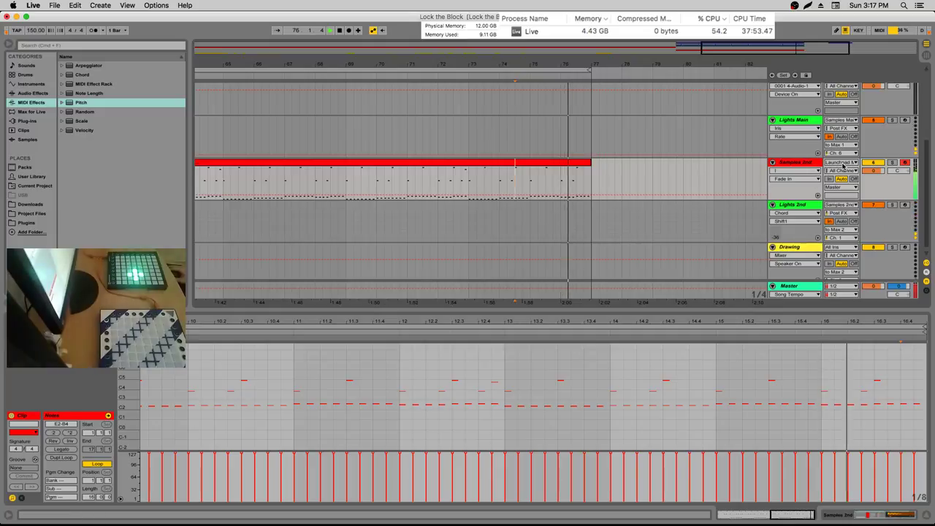
scroll(716, 160, "up", 5)
mouse_move(598, 60)
left_mouse_down()
mouse_move(804, 66)
mouse_move(584, 64)
left_mouse_up()
left_click(313, 186)
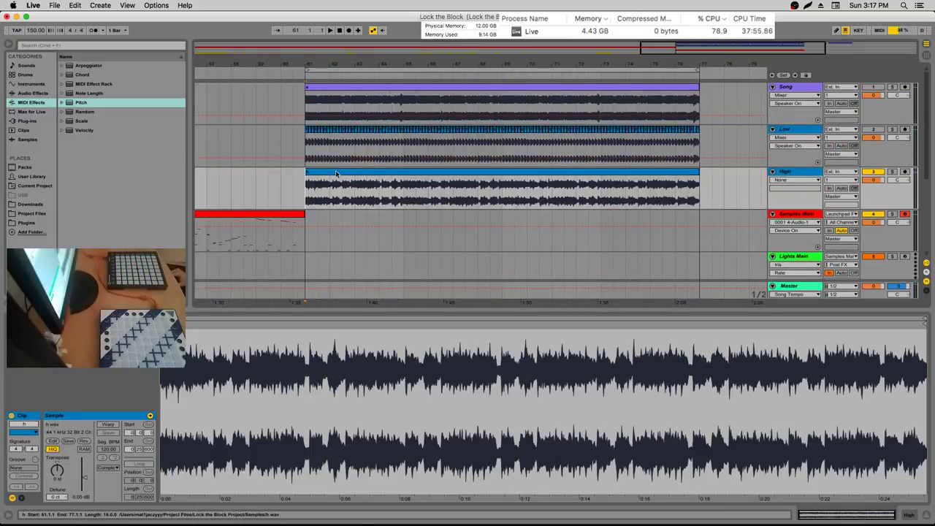
Play the song, select the Samples 2nd clip's time span, and show the High clip's h.wav waveform
key("space")
scroll(629, 146, "down", 5)
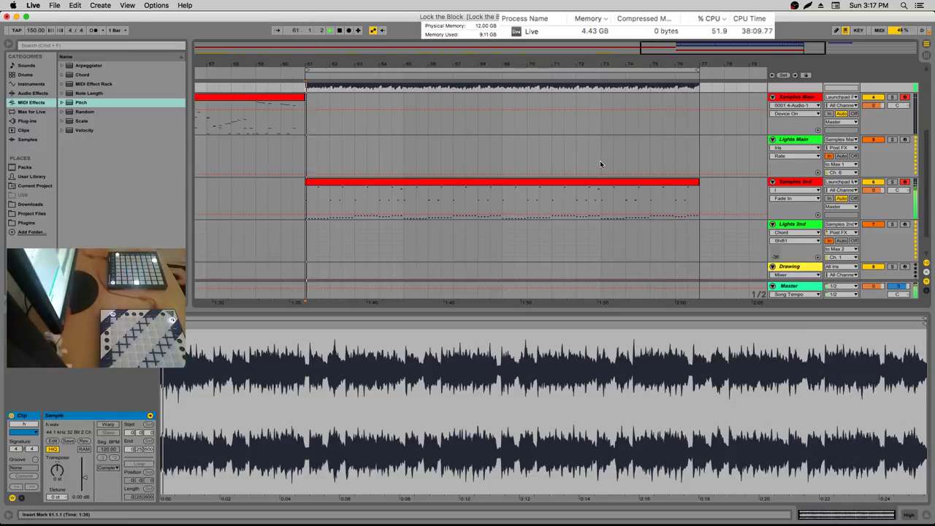
scroll(668, 140, "right", 2)
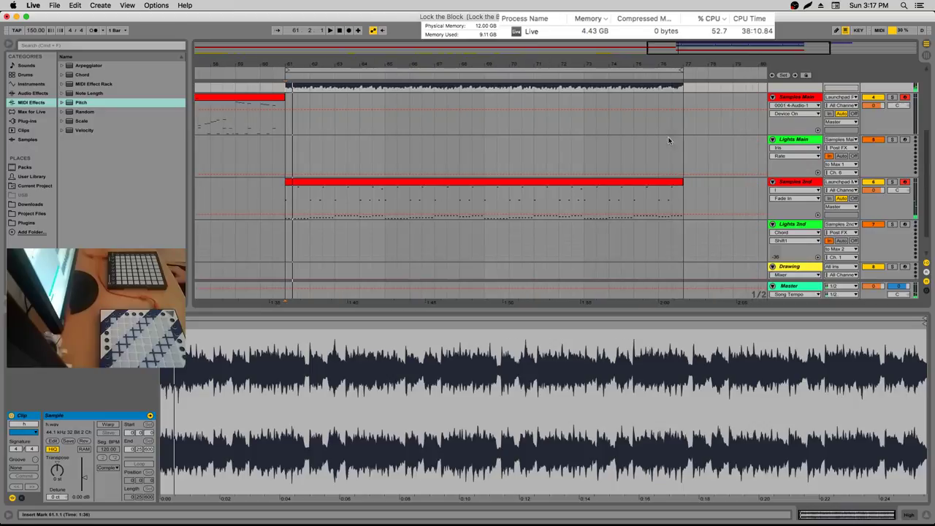
left_click_drag(683, 190, 286, 208)
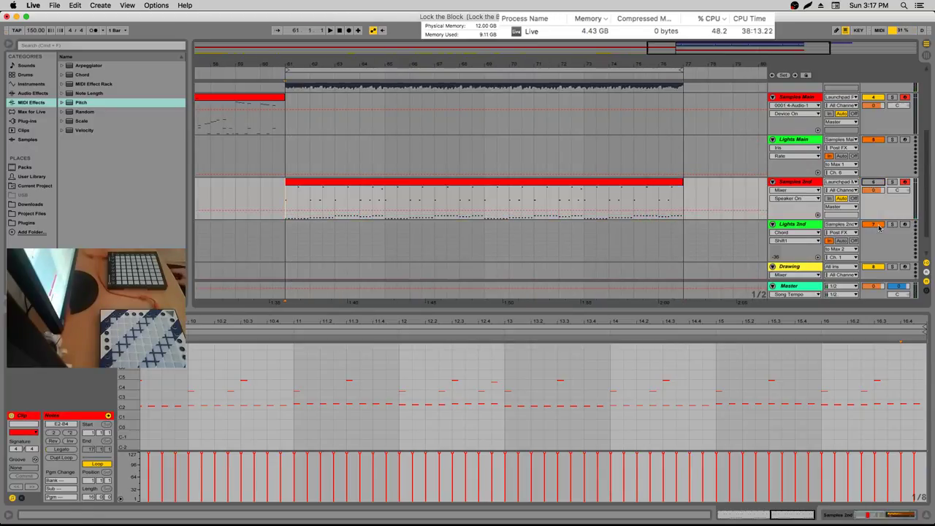
scroll(814, 144, "up", 3)
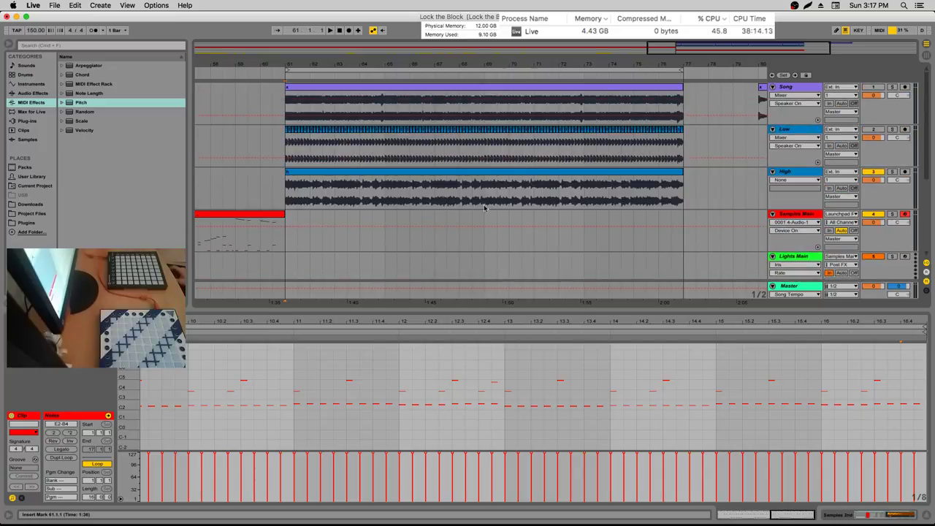
scroll(380, 173, "down", 4)
scroll(292, 183, "up", 4)
left_click(289, 185)
scroll(290, 185, "down", 1)
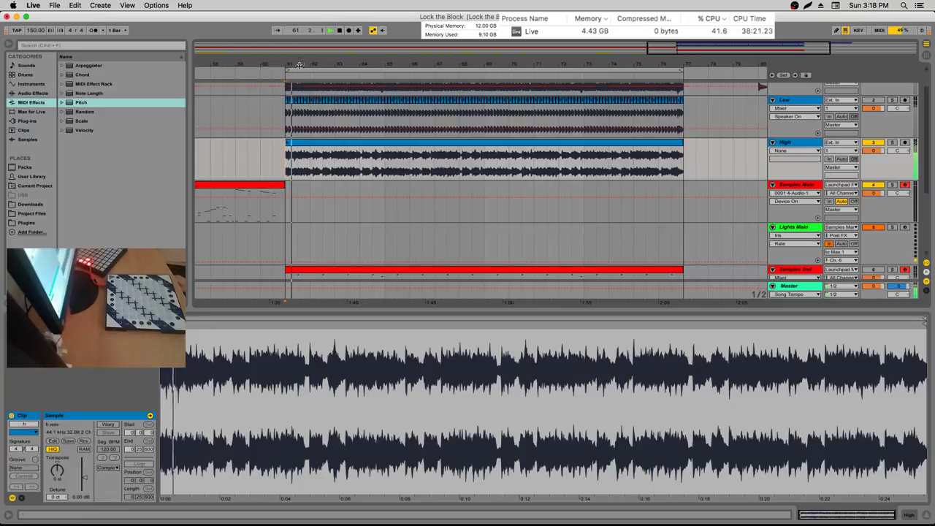
Audition the High clip from insert points at 61.2.3, the clip start and 61.3.3
scroll(287, 171, "up", 6)
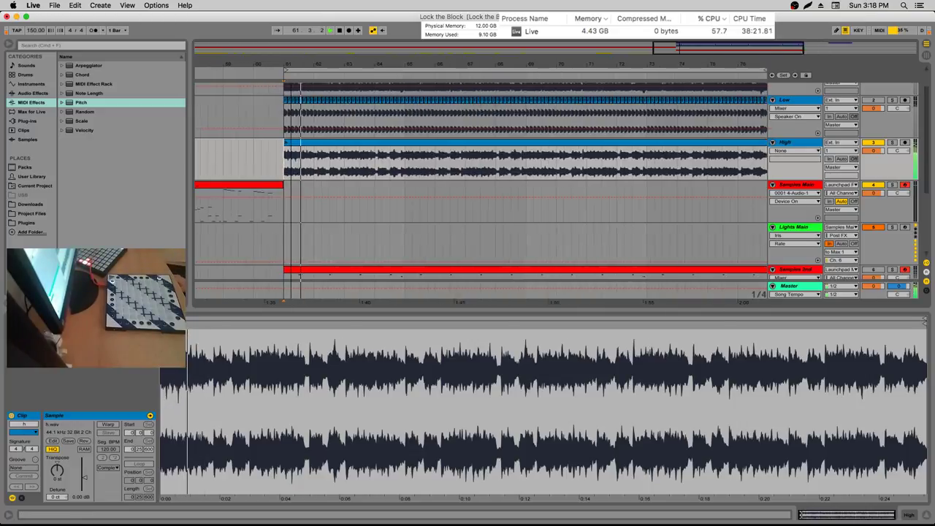
left_click(309, 165)
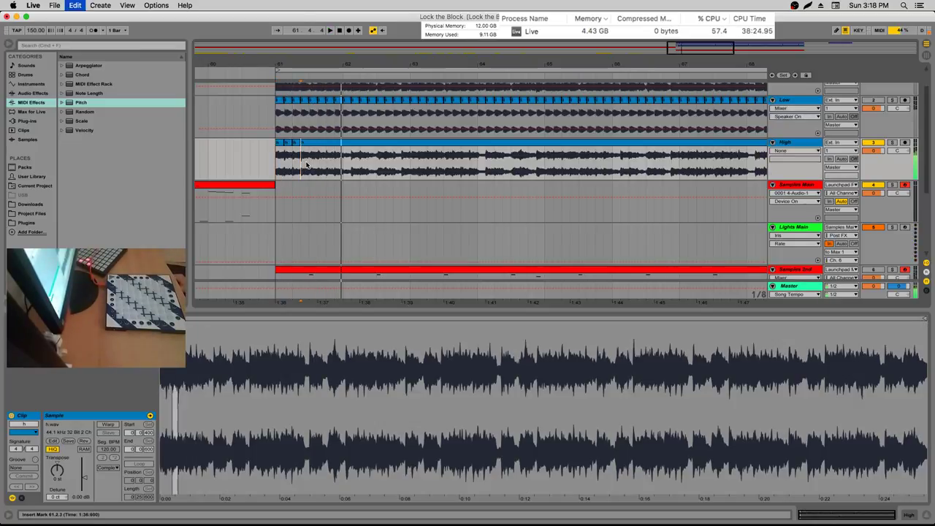
key("space")
left_click(275, 163)
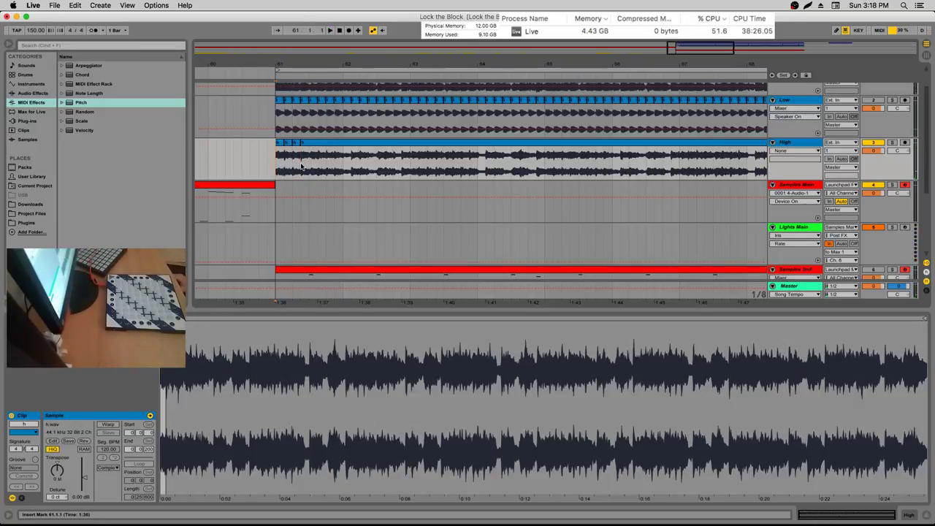
left_click(320, 165)
key("space")
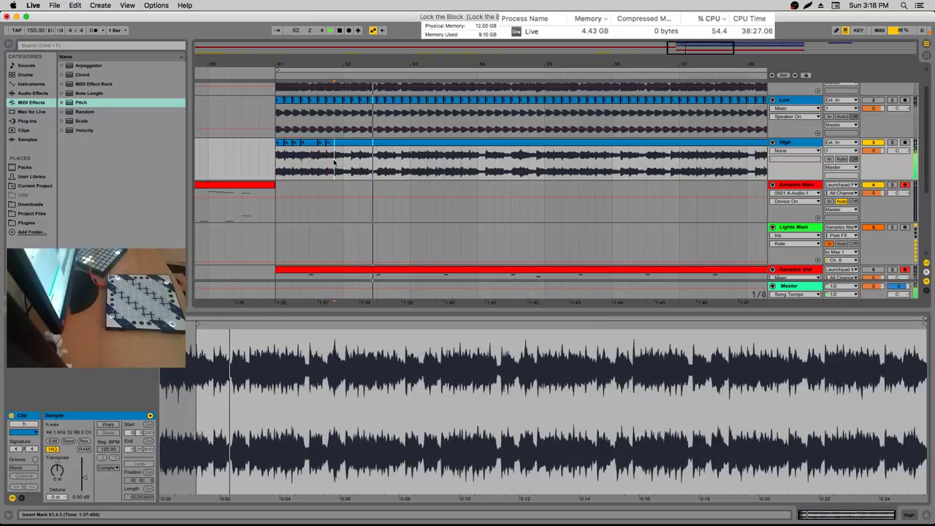
scroll(307, 151, "up", 5)
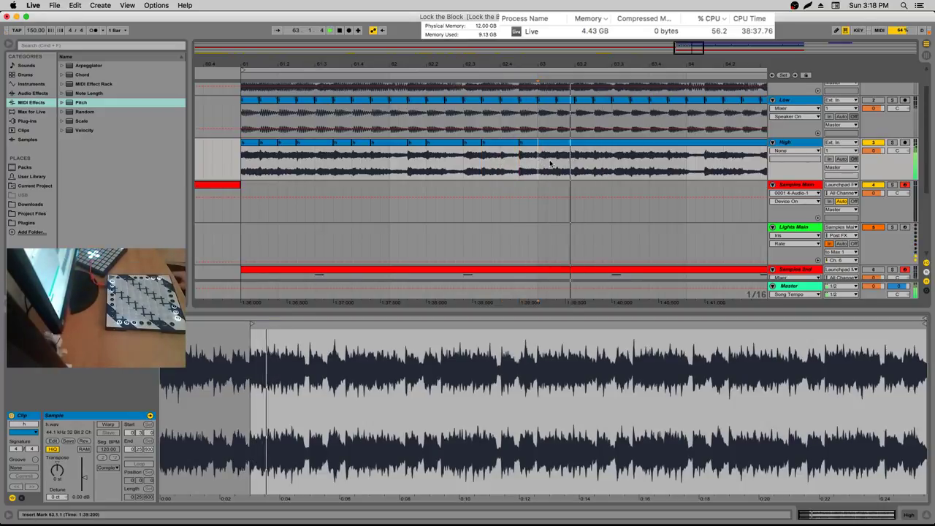
Split the High clip at successive beat positions, including 62.4.3, 64.2.1 and 64.3.1
left_click(575, 163)
key("super+e")
left_click(666, 162)
key("super+e")
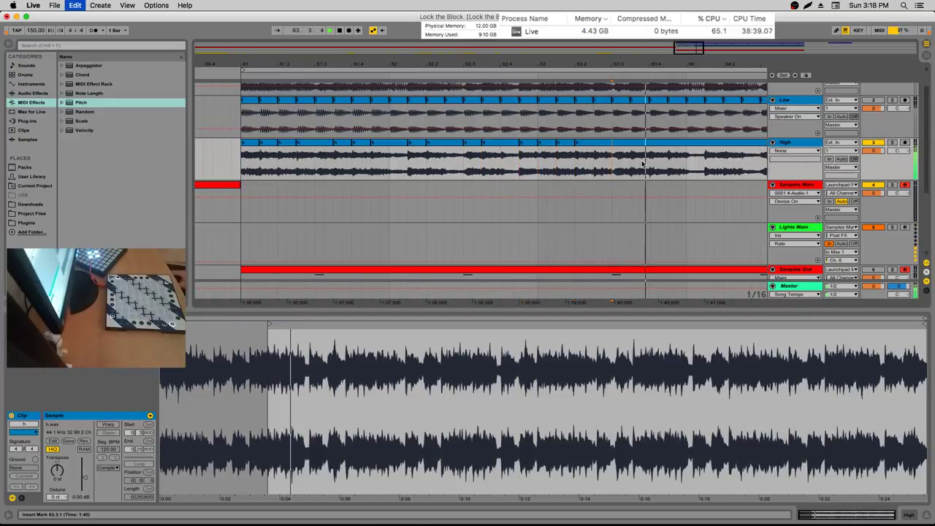
left_click(650, 162)
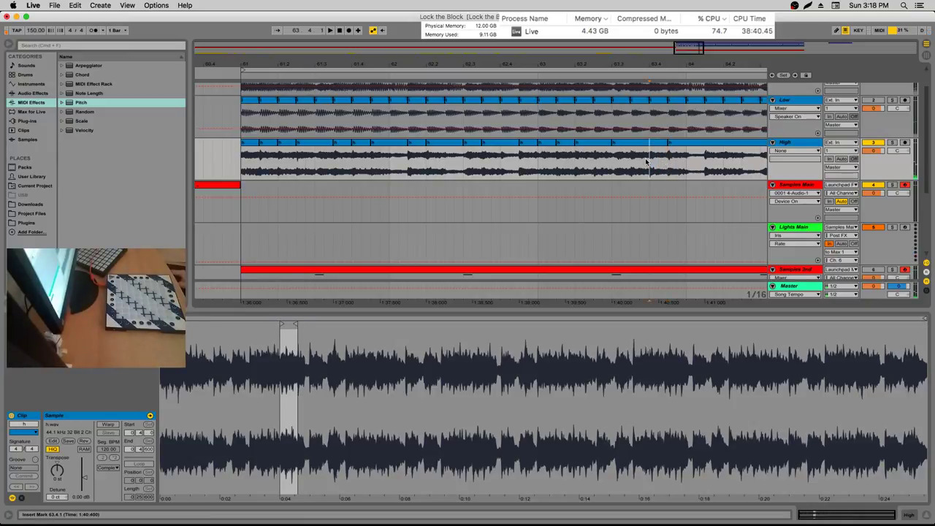
key("space")
left_click(726, 160)
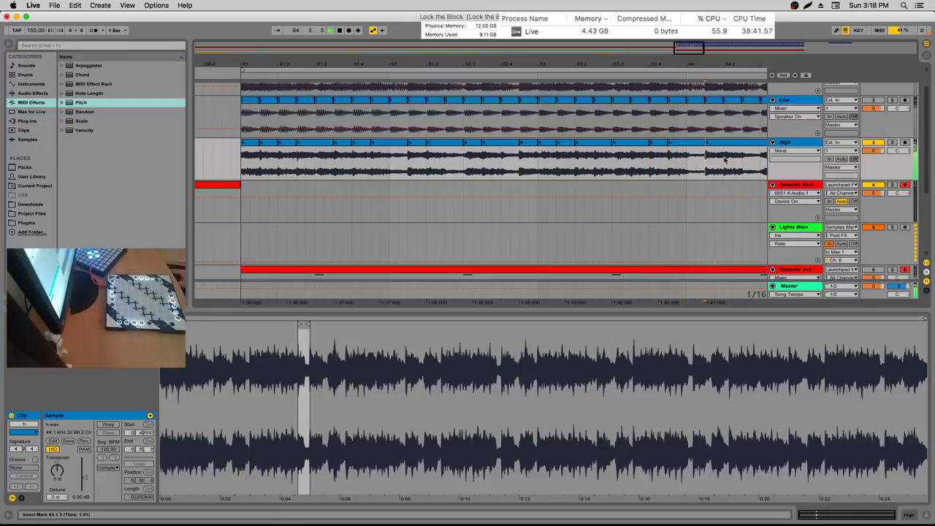
key("super+e")
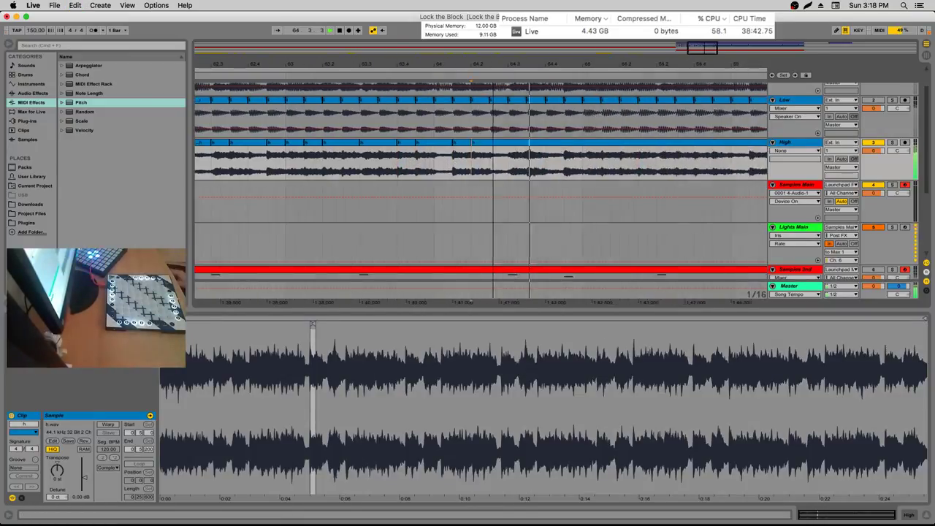
left_click(456, 159)
key("super+e")
left_click(475, 159)
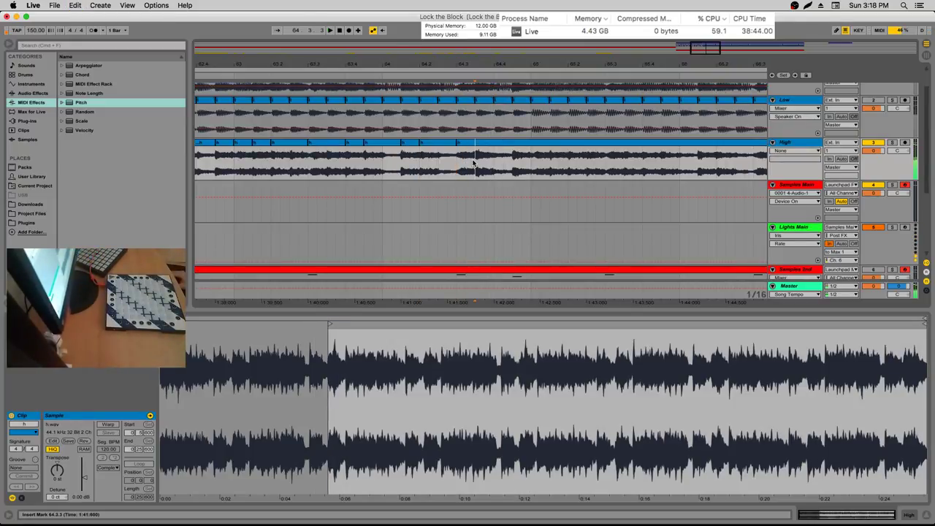
key("super+e")
Check all 21 High slices, then audition from the first slice and view its waveform
key("super+a")
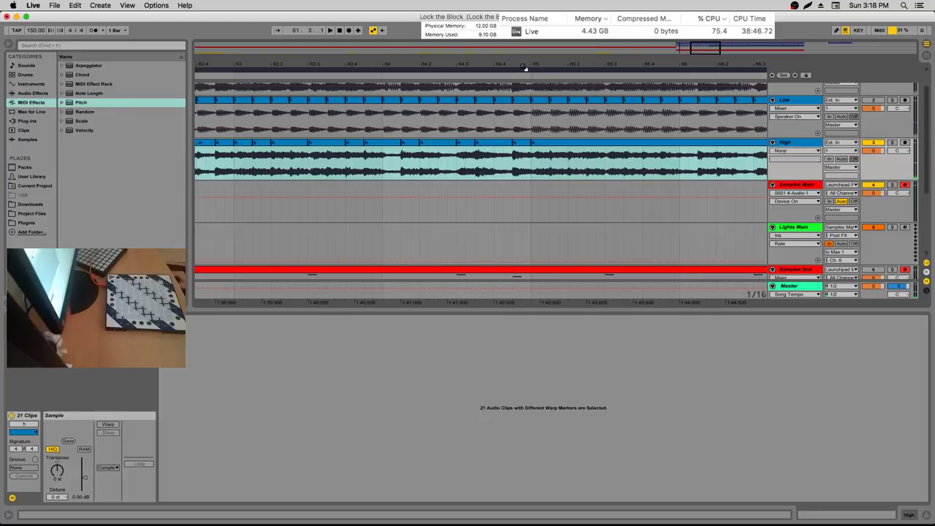
left_click_drag(501, 67, 689, 59)
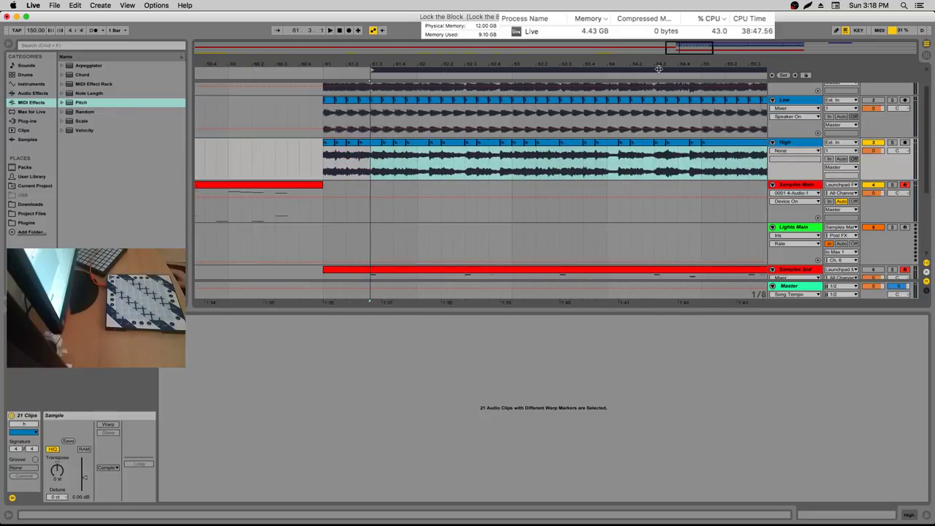
left_click(387, 166)
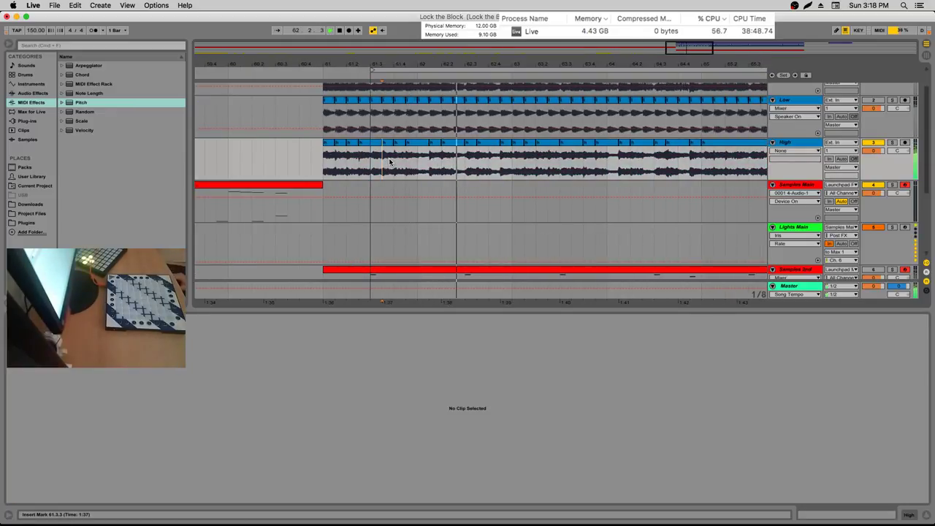
left_click(326, 167)
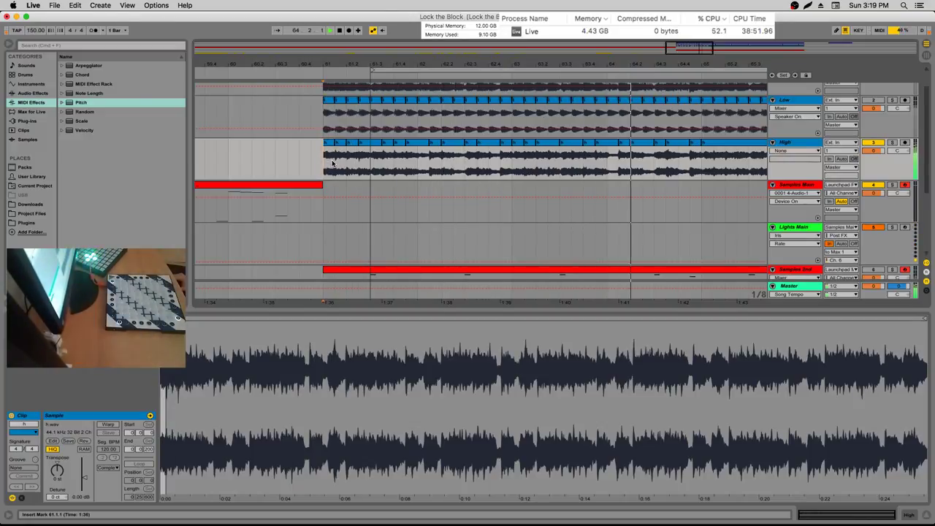
left_click(336, 169)
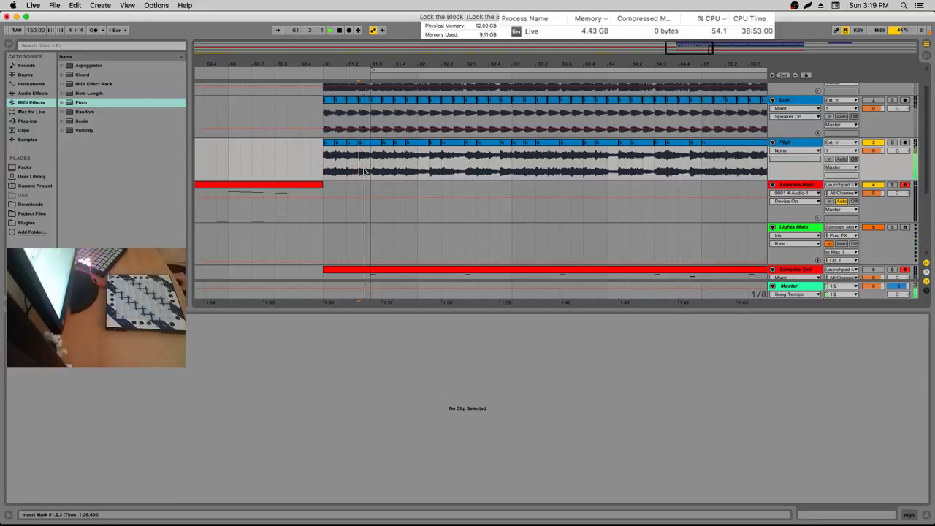
left_click(335, 169)
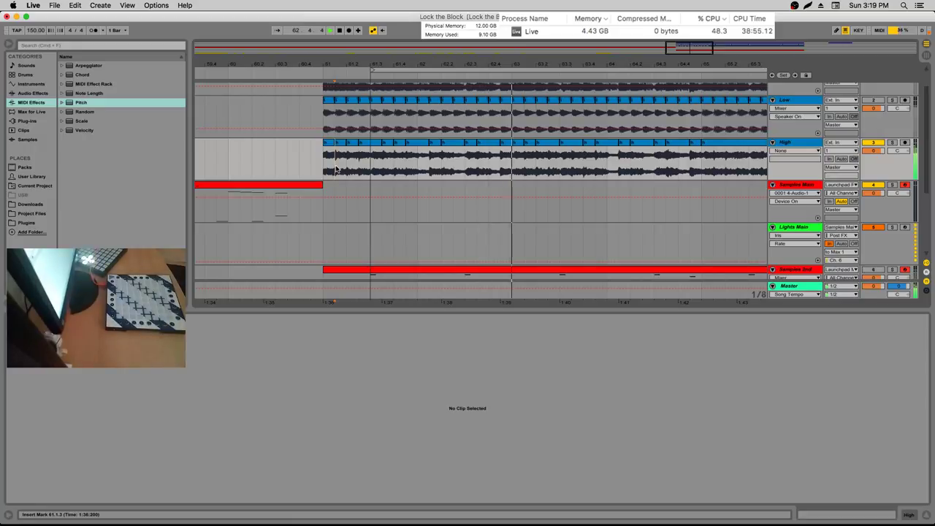
left_click(336, 168)
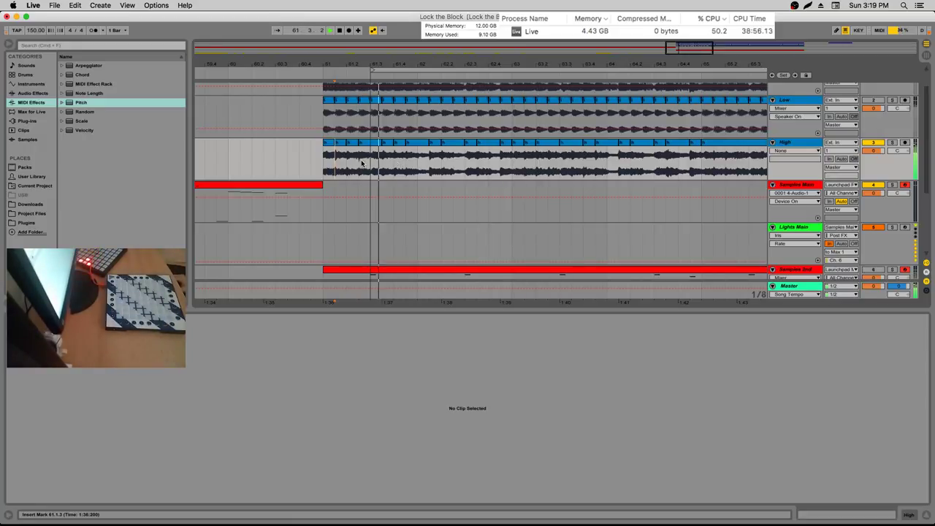
left_click(498, 93)
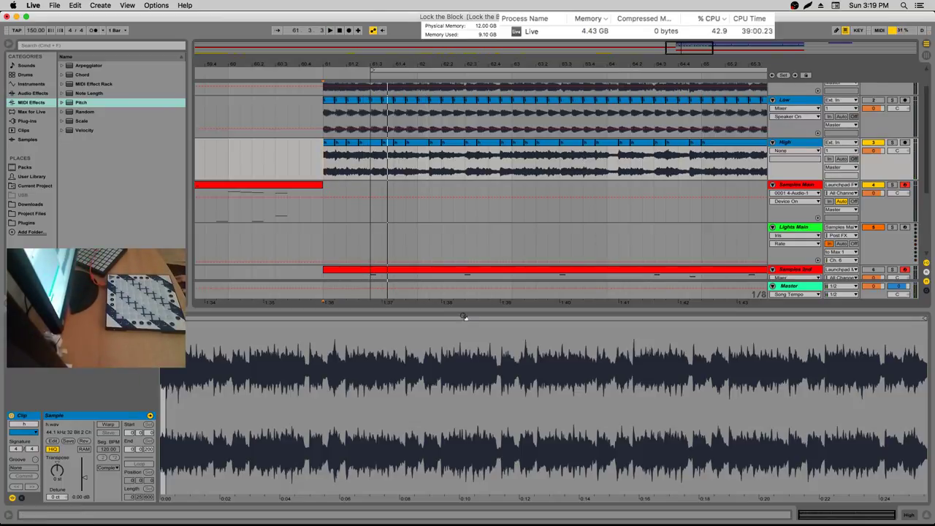
key("minus")
scroll(551, 129, "down", 3)
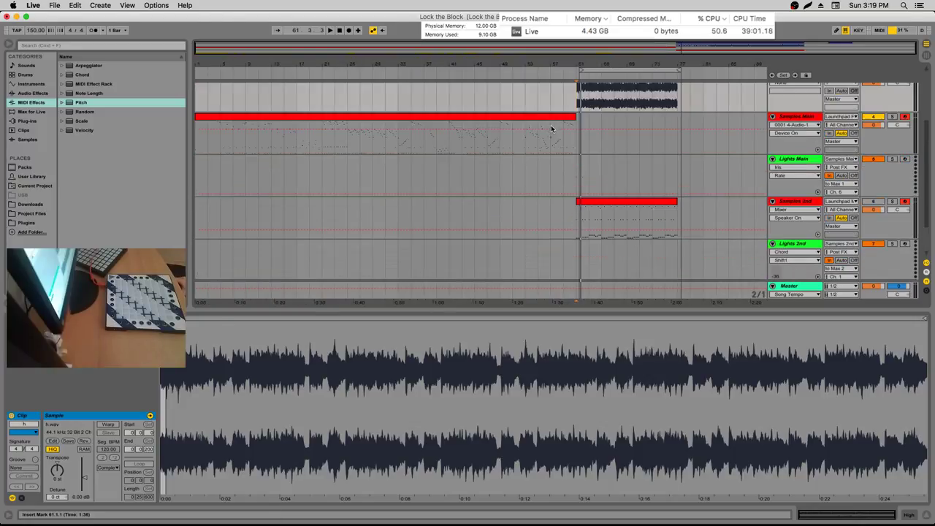
left_click_drag(572, 145, 232, 143)
left_click_drag(585, 236, 673, 233)
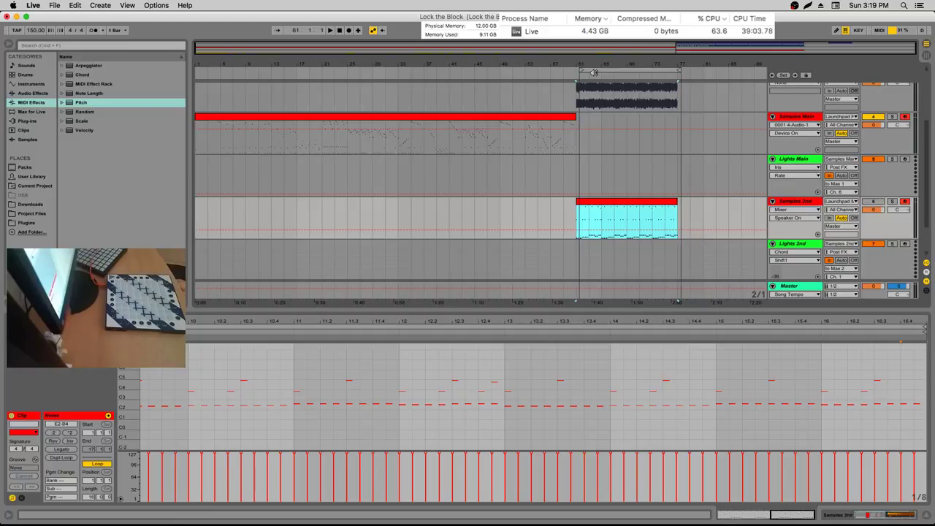
left_click(594, 70)
left_click(577, 97)
scroll(607, 124, "up", 3)
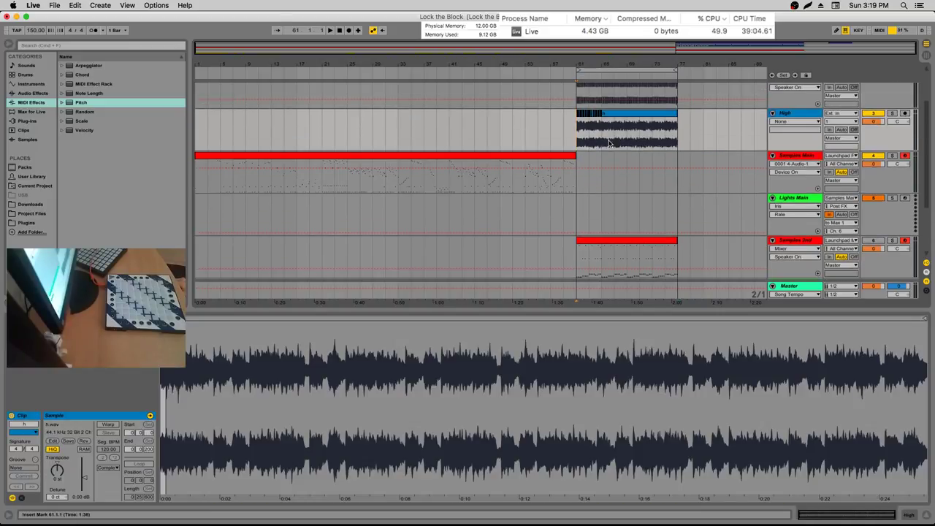
left_click_drag(589, 61, 338, 179)
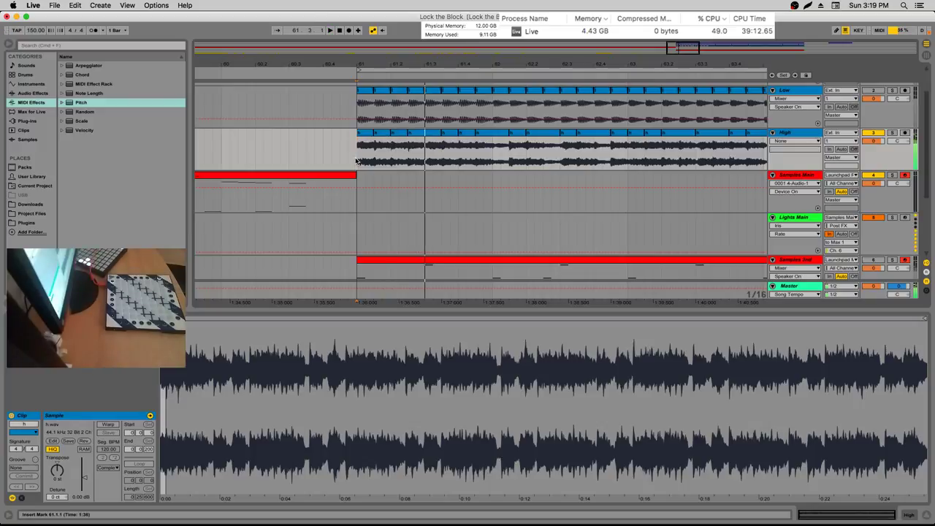
Audition the first High slice several times from bar 61
left_click(406, 150)
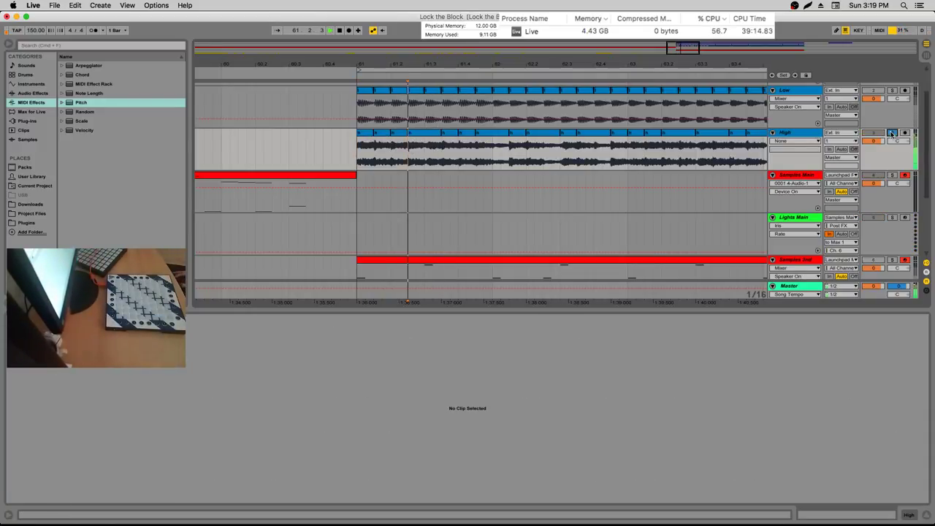
left_click(354, 157)
key("space")
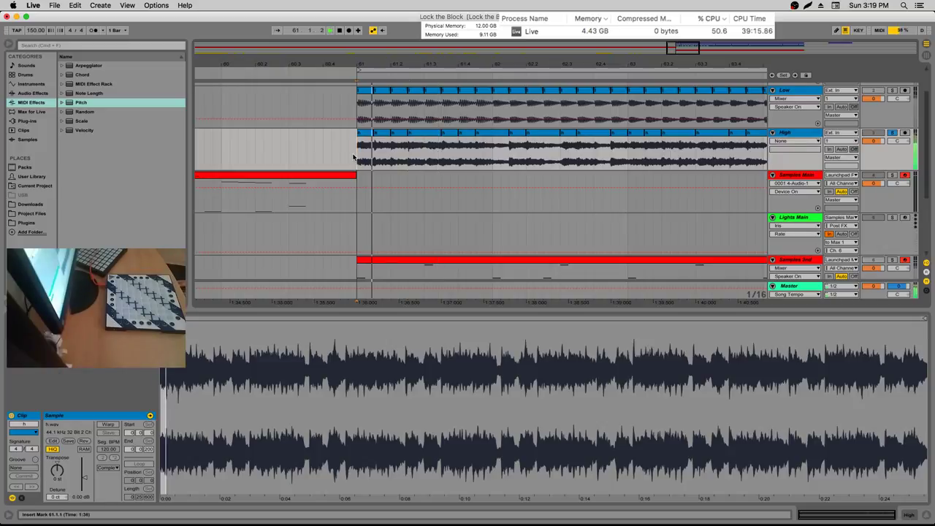
key("space")
key("space")
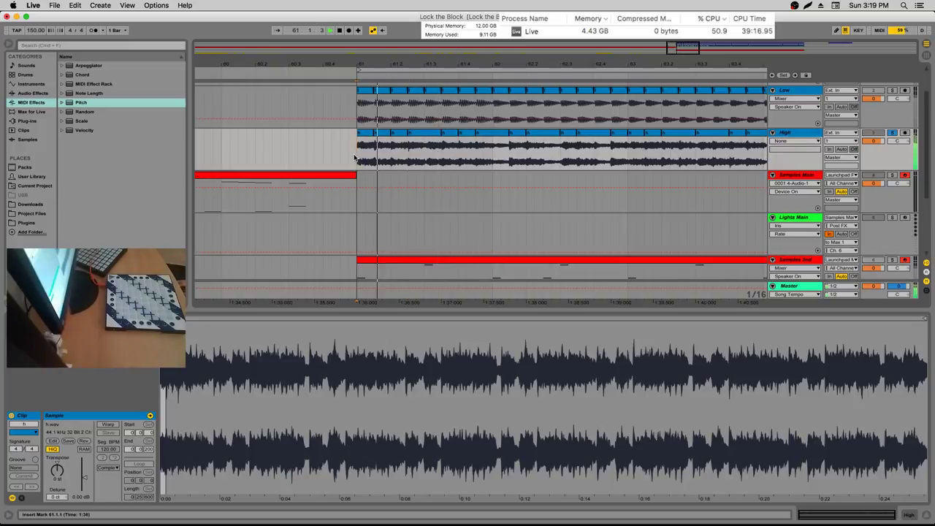
key("space")
key("space")
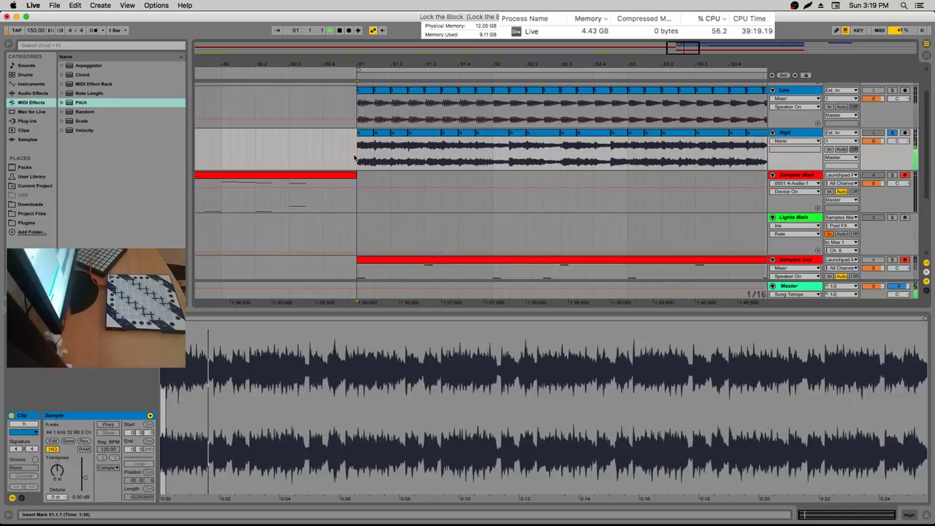
key("space")
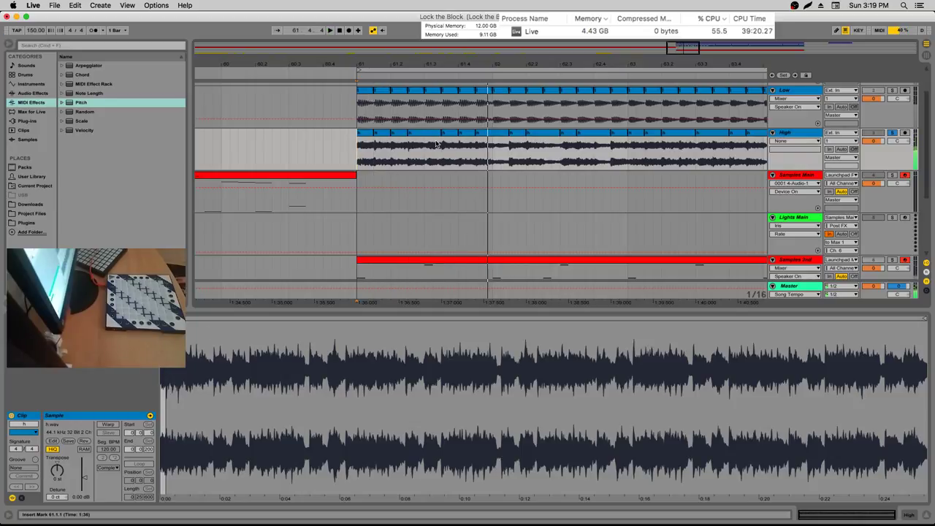
left_click(427, 145)
Zoom out to bars 61–69, then select the High audio from 61.2.3 to 61.3.3
key("minus")
key("space")
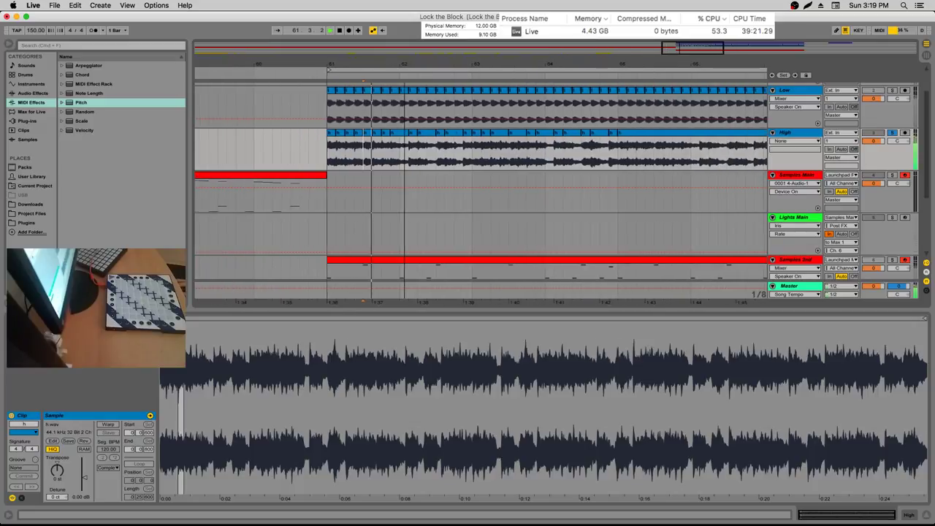
left_click(480, 153)
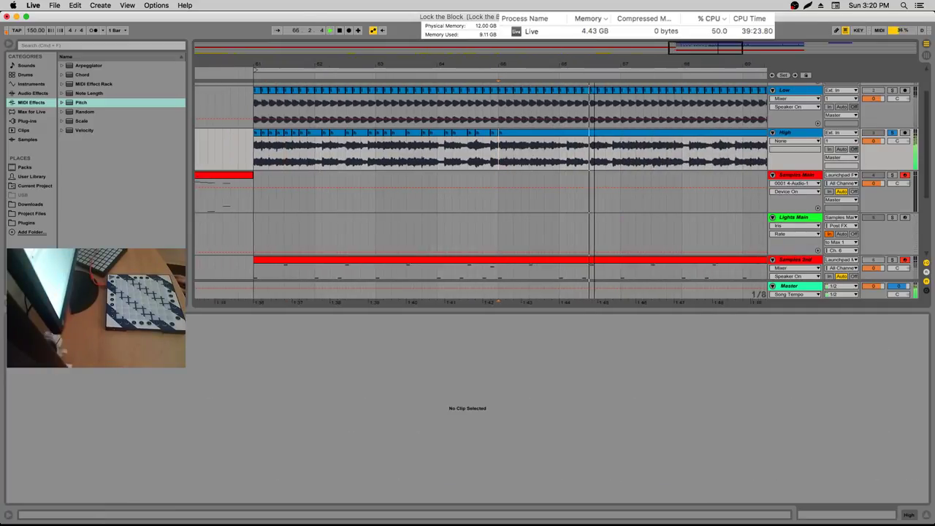
scroll(296, 144, "left", 3)
left_click(513, 137)
key("space")
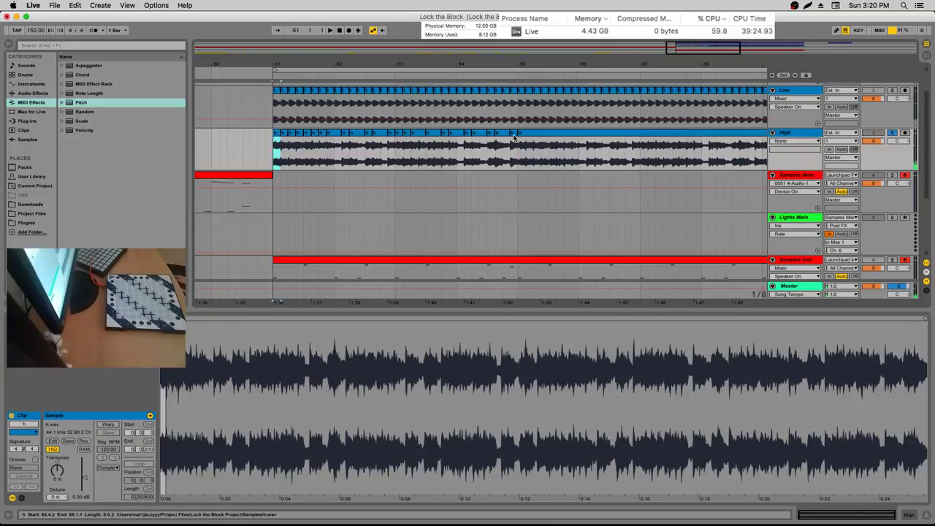
left_click(300, 150)
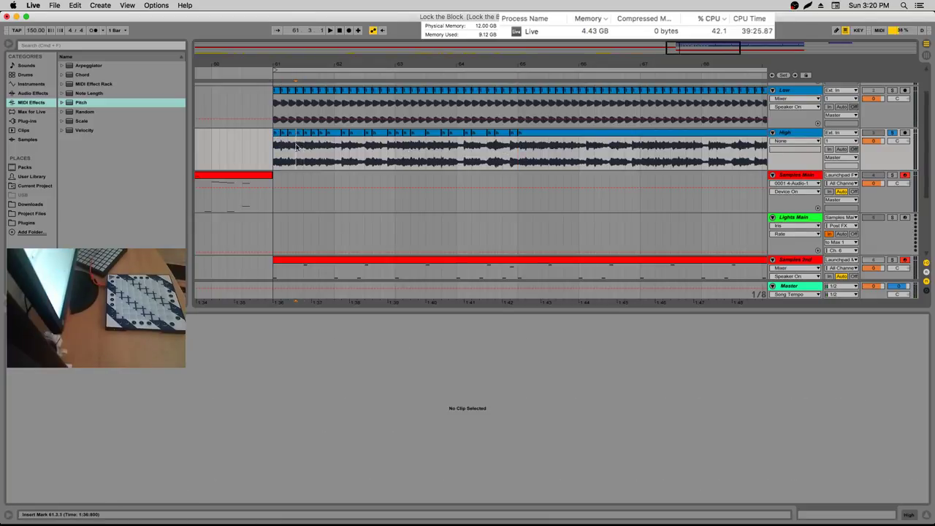
left_click_drag(306, 145, 309, 146)
scroll(312, 152, "up", 5)
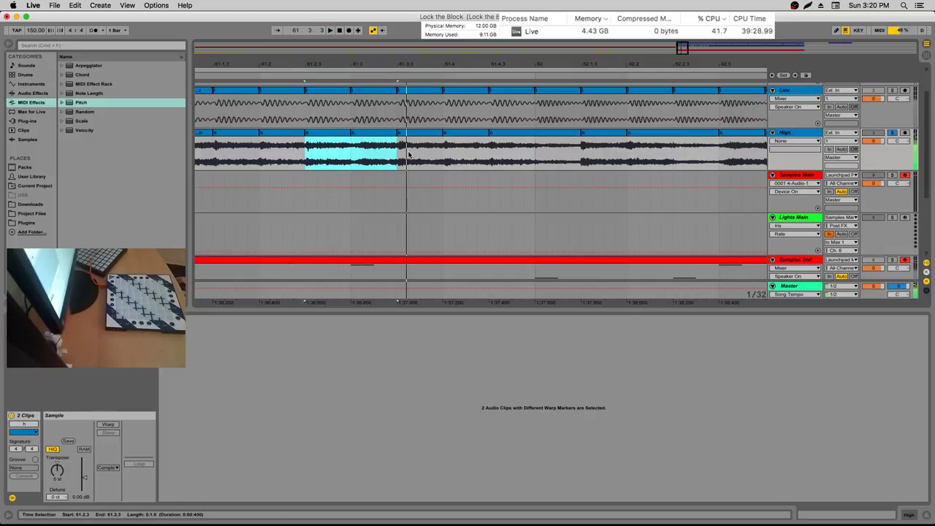
Audition a slice range across the Low and High clips, then clear it at 61.3.3
key("space")
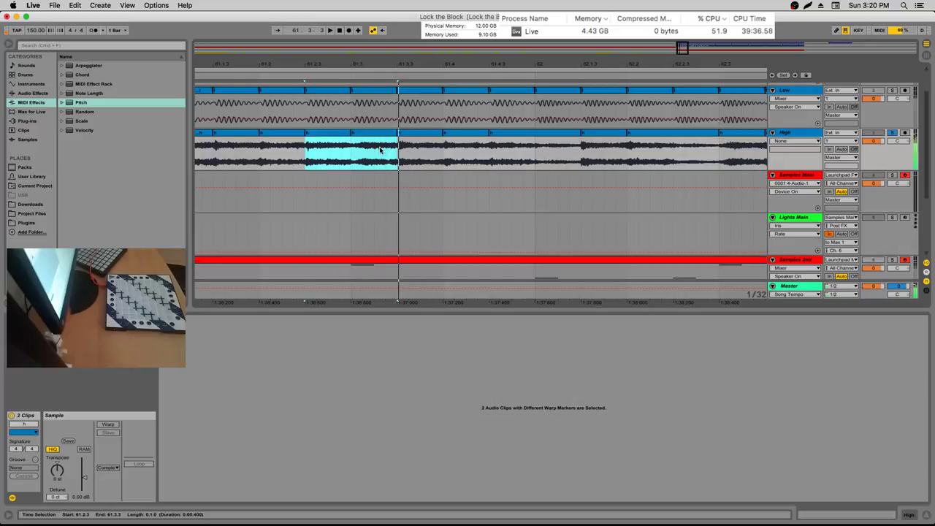
key("minus")
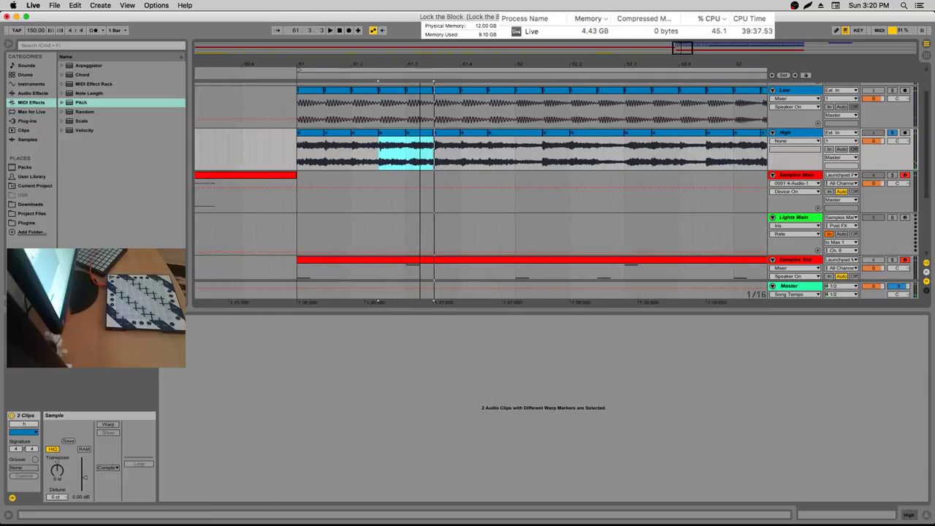
left_click(289, 155)
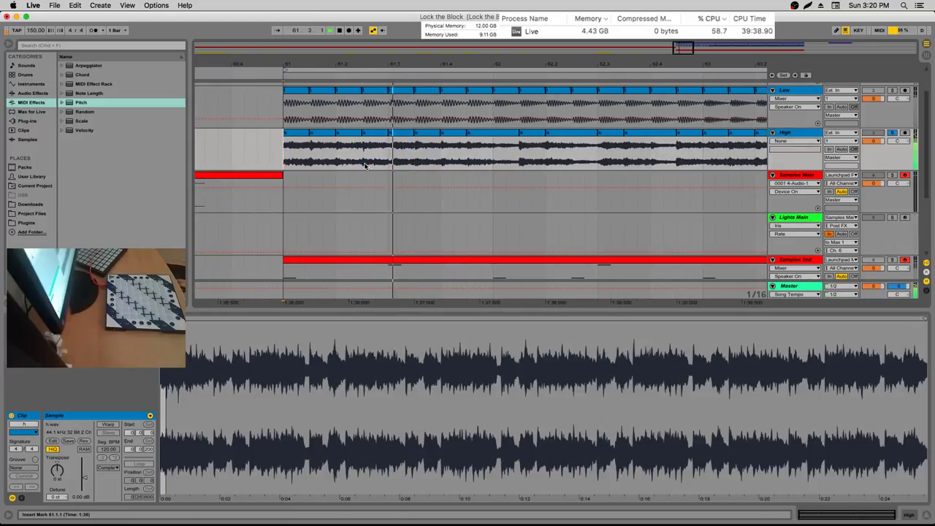
left_click_drag(365, 165, 381, 130)
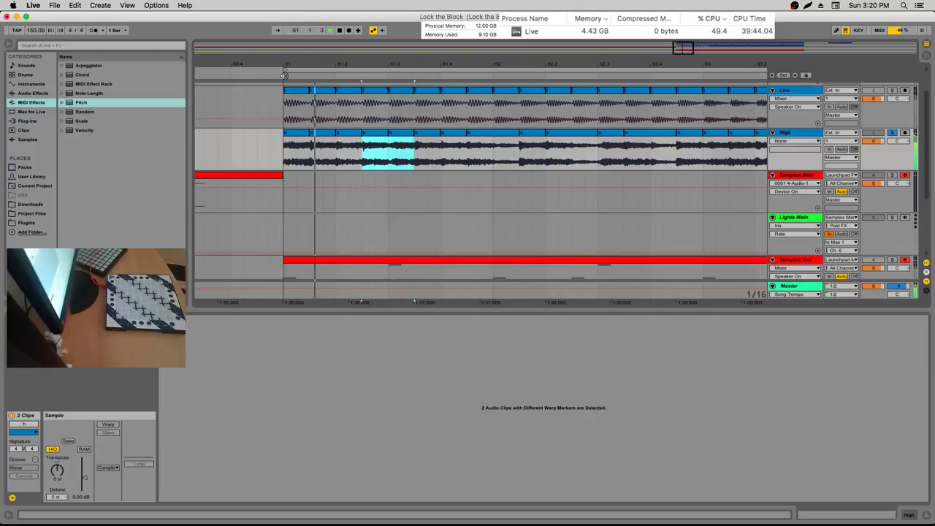
key("space")
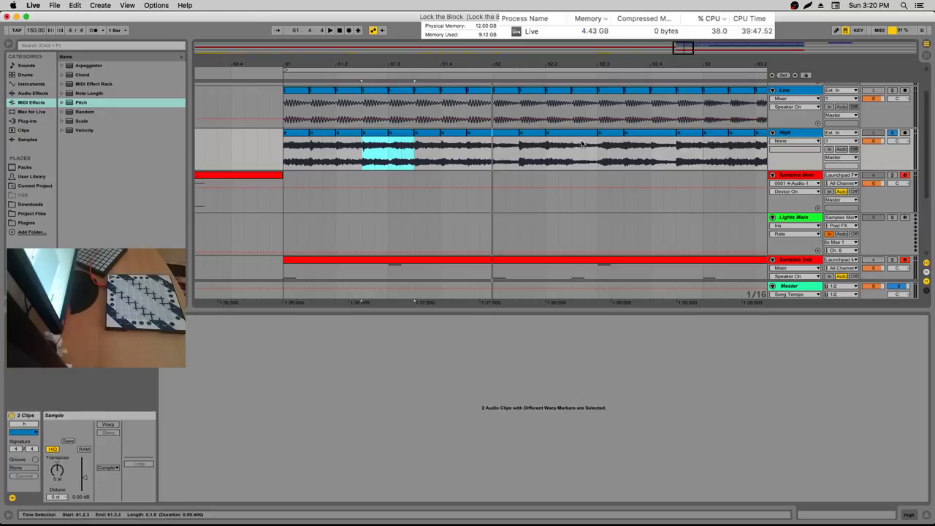
left_click(414, 154)
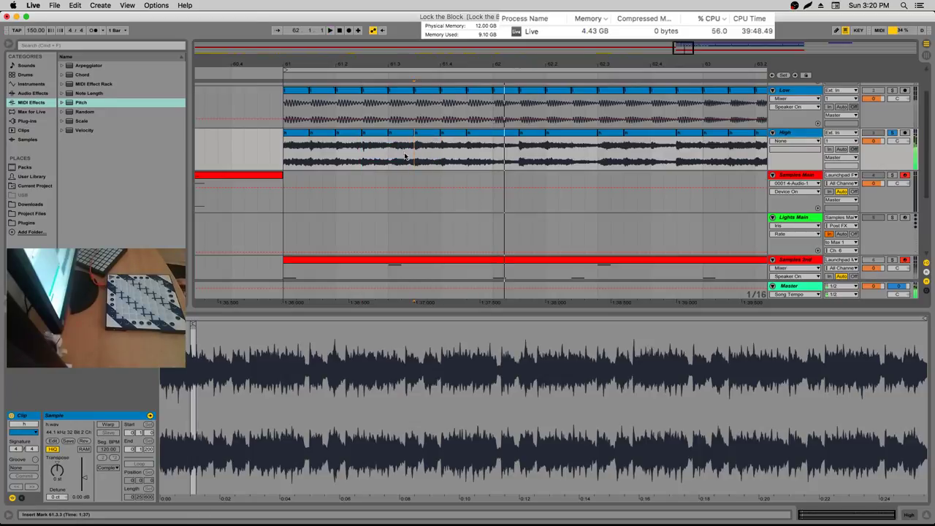
Try High selections 61.1.1–61.2.1 and 61.2.3–61.3.1, auditioning from the clip start
key("space")
left_click(283, 161)
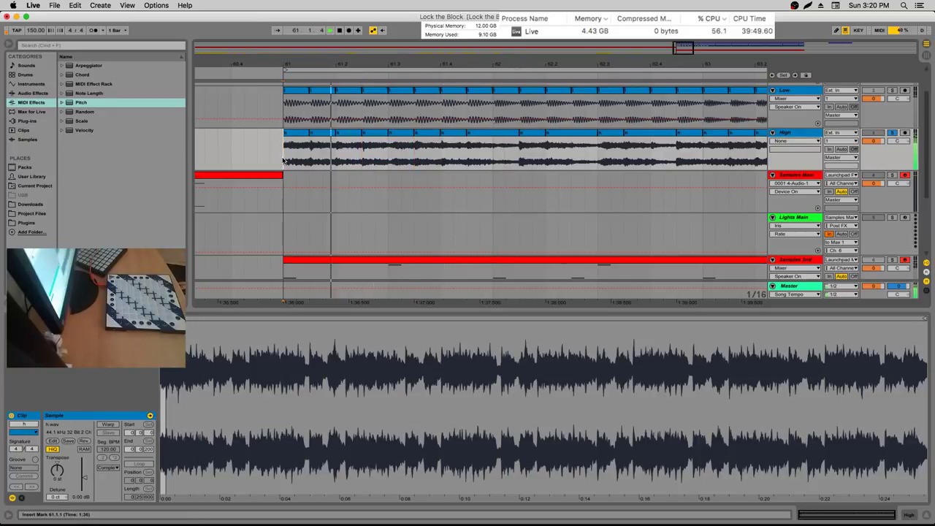
key("space")
left_click_drag(283, 161, 415, 155)
left_click(326, 159)
key("space")
left_click(287, 155)
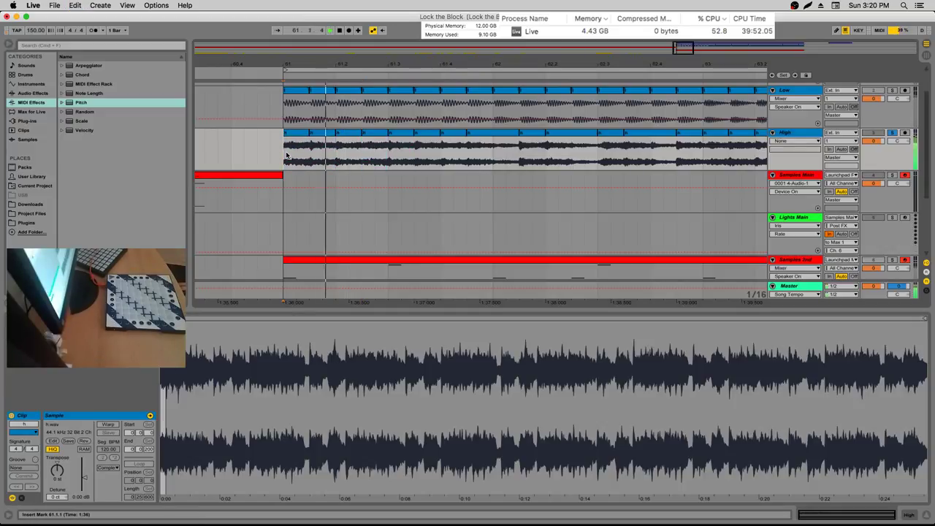
left_click(290, 155)
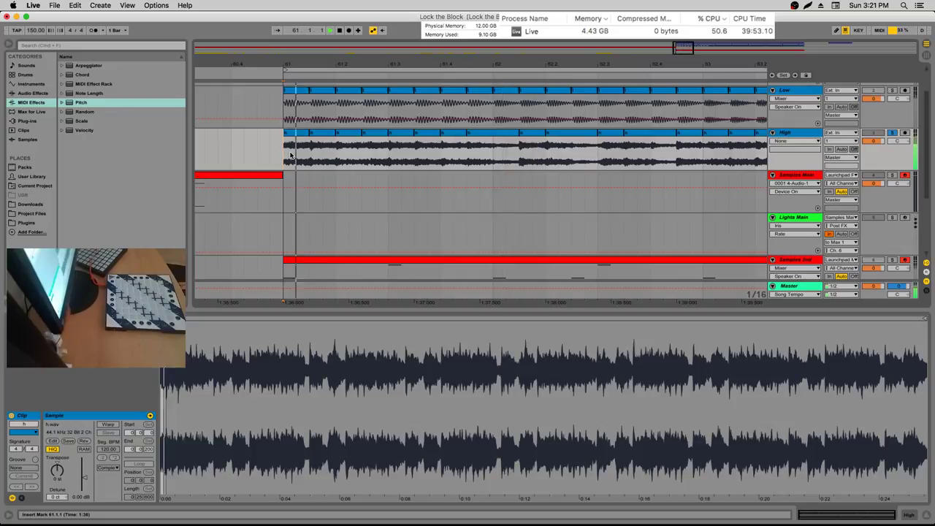
key("space")
left_click_drag(388, 154, 361, 155)
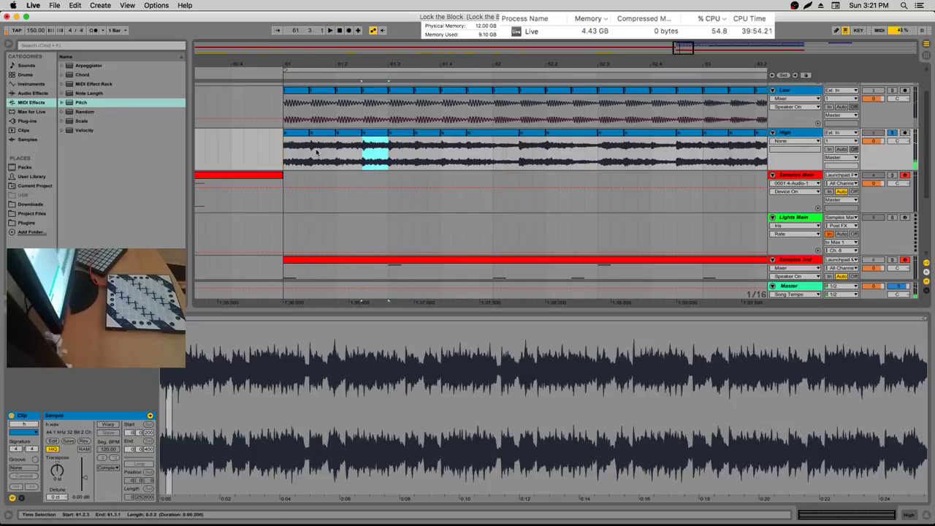
left_click(284, 159)
Set the play marker at 61.2.3, play from there, and show the h clip's waveform
key("space")
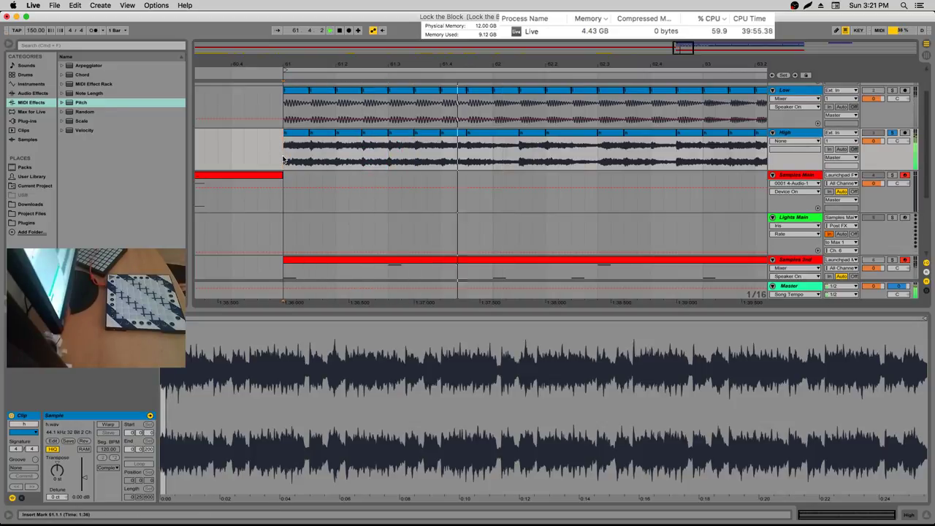
key("space")
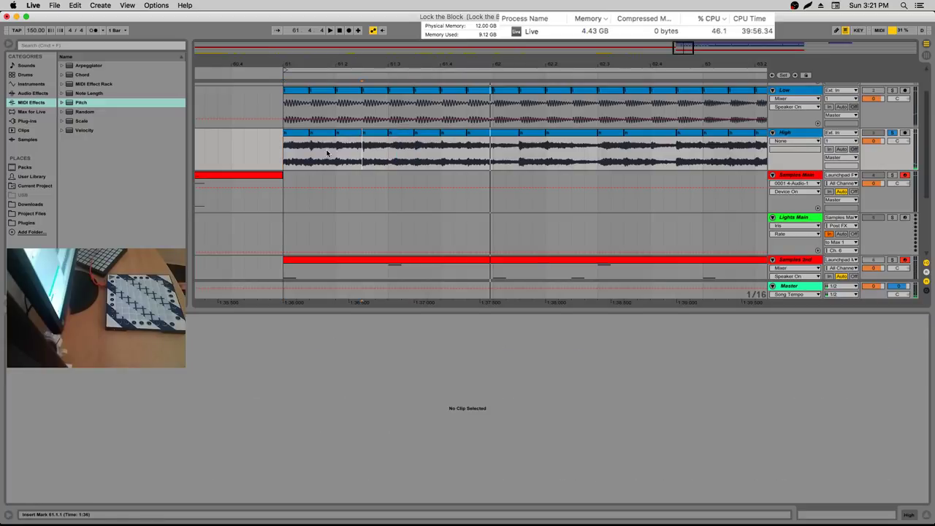
left_click(284, 158)
key("space")
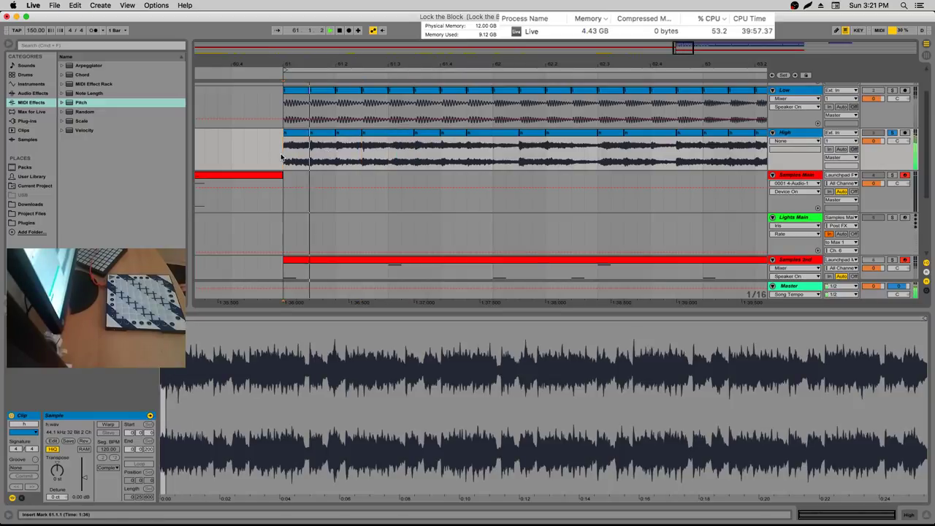
left_click(359, 159)
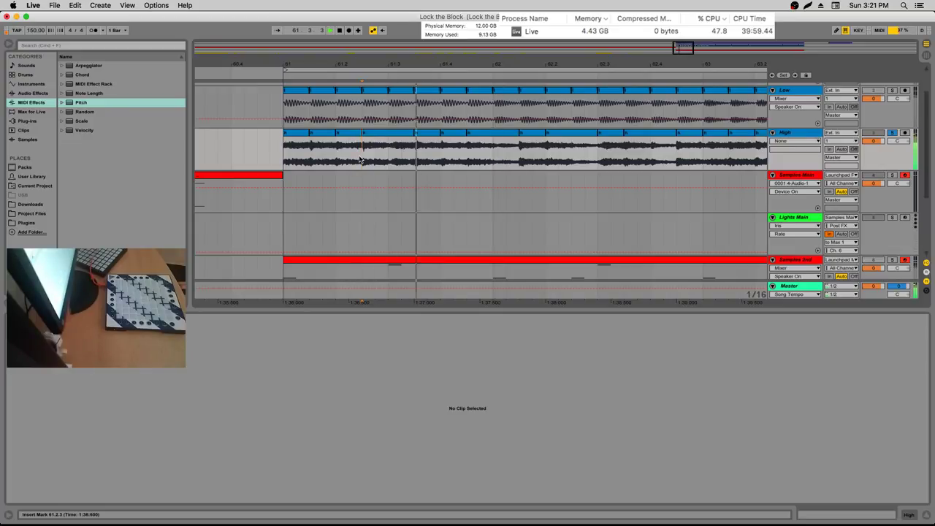
key("space")
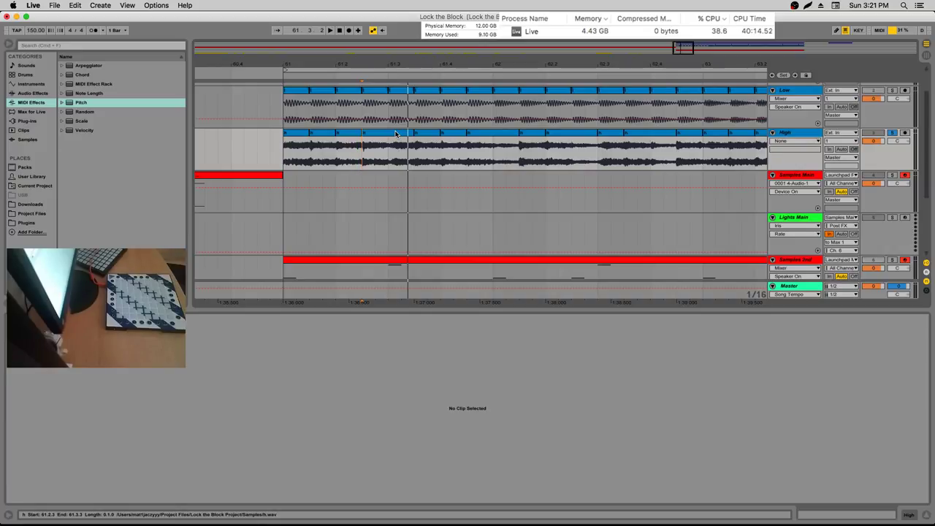
key("space")
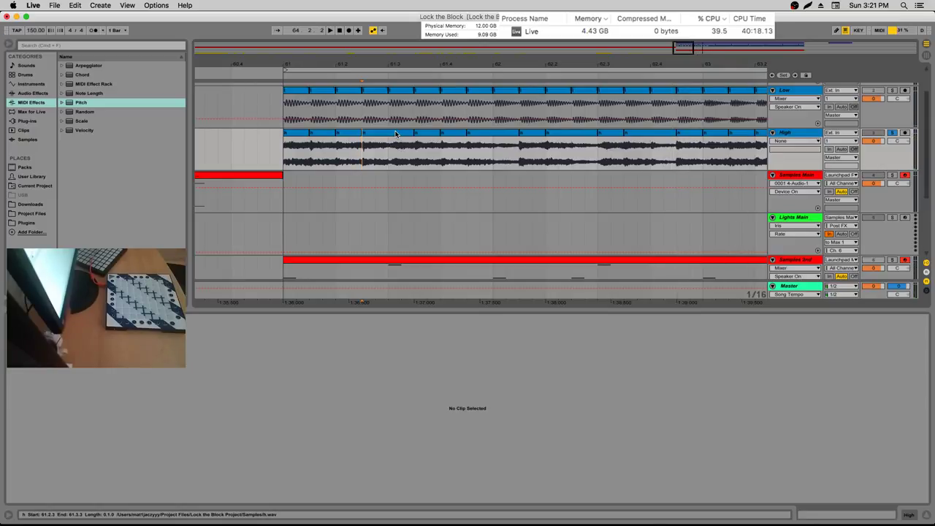
left_click(371, 147)
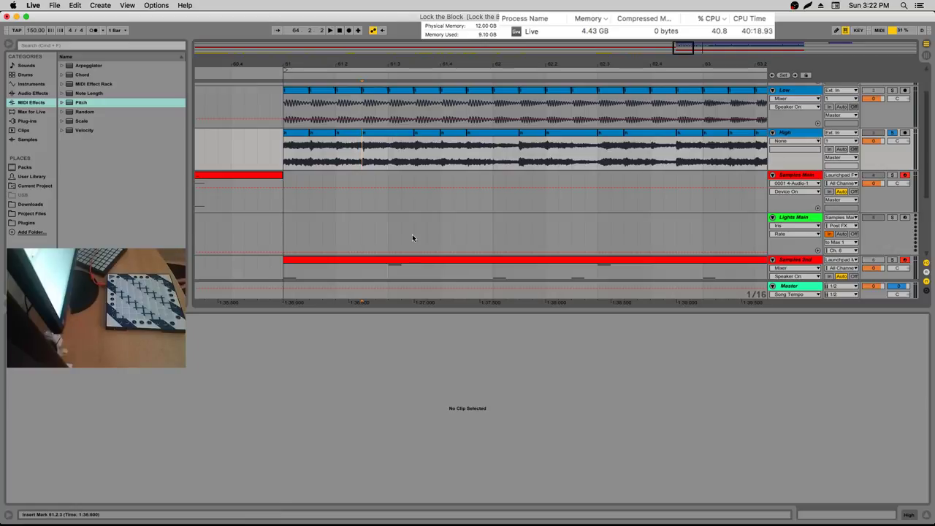
key("space")
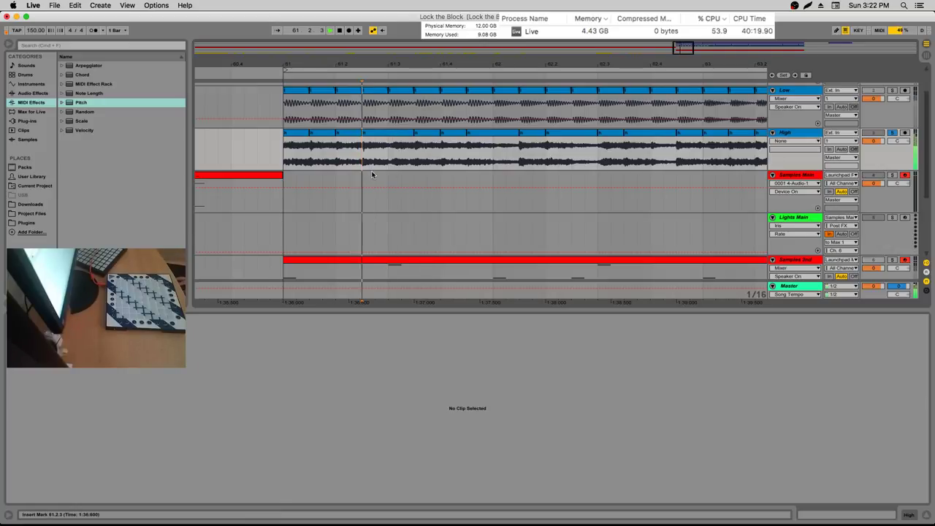
left_click(370, 161)
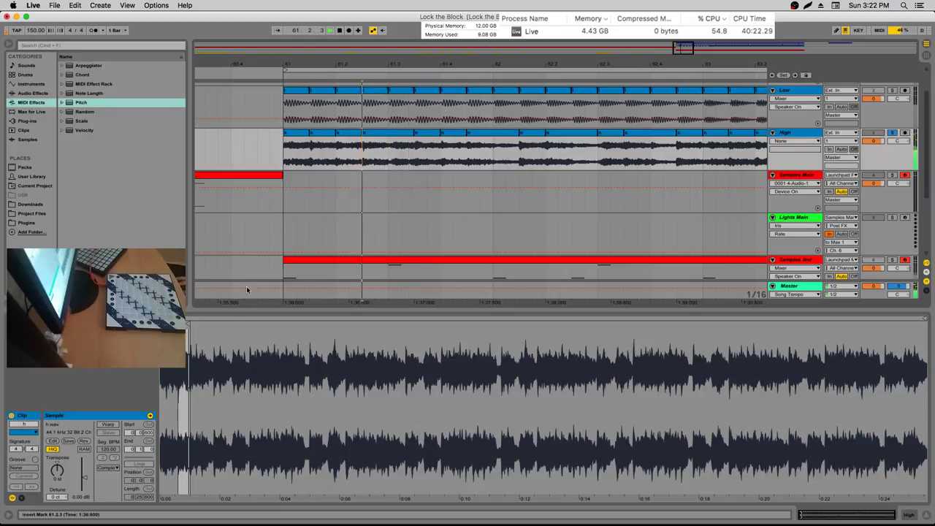
Cut and paste a beat of the High clip at 61.3.1, then zoom in on the boundary
scroll(415, 349, "up", 10)
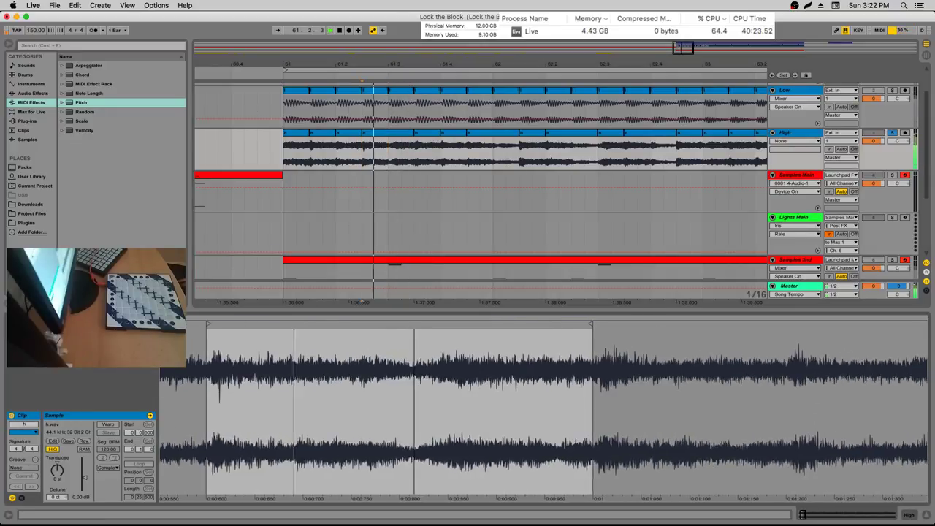
left_click(390, 152)
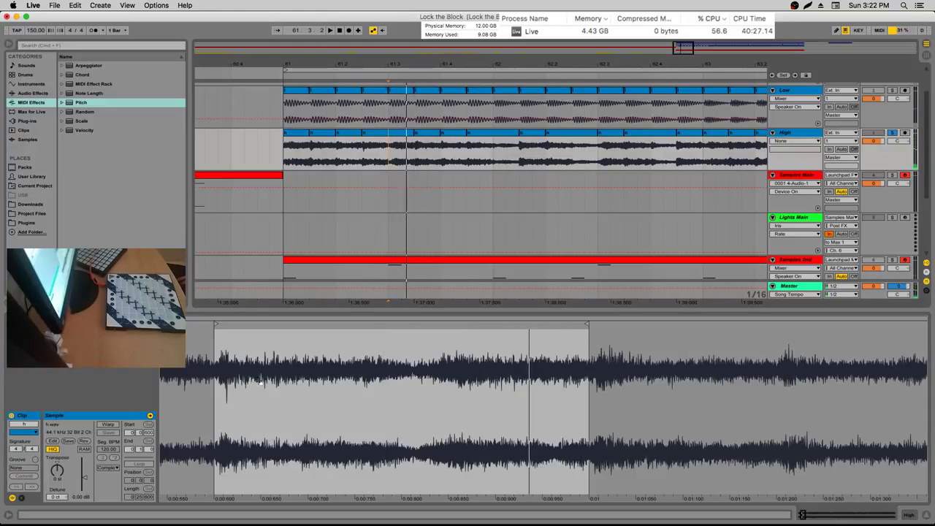
key("super+x")
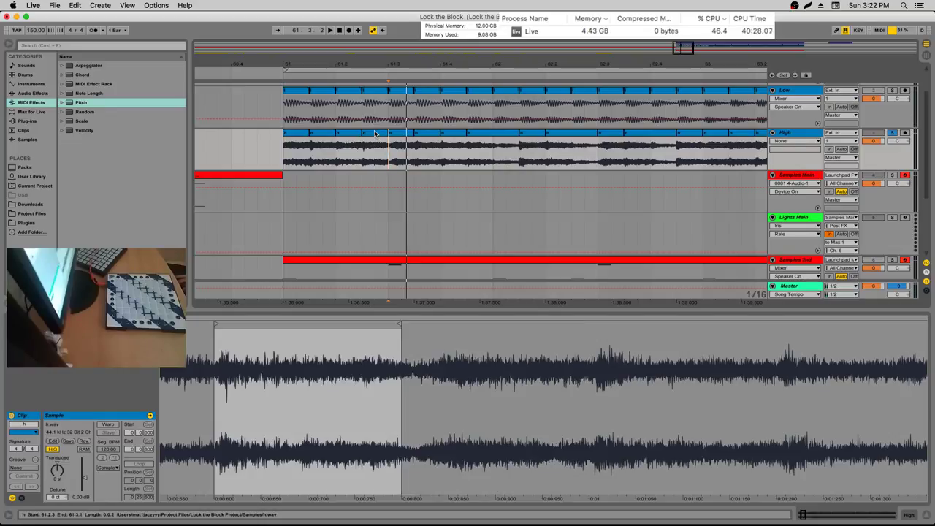
key("super+v")
left_click_drag(390, 67, 389, 128)
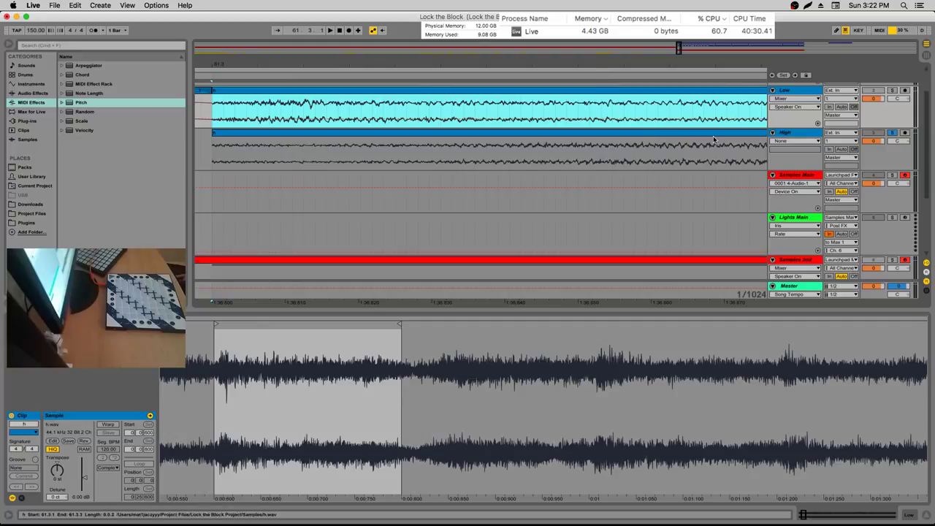
scroll(584, 147, "right", 5)
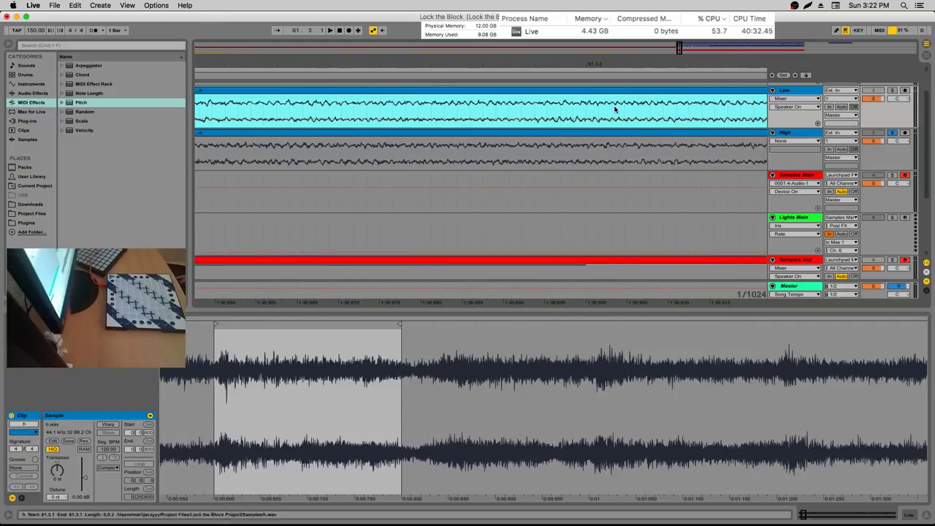
left_click_drag(621, 58, 567, 63)
Undo the High clip cut, zoom back out, and set the start point at bar 61
key("super+a")
left_click_drag(383, 146, 452, 153)
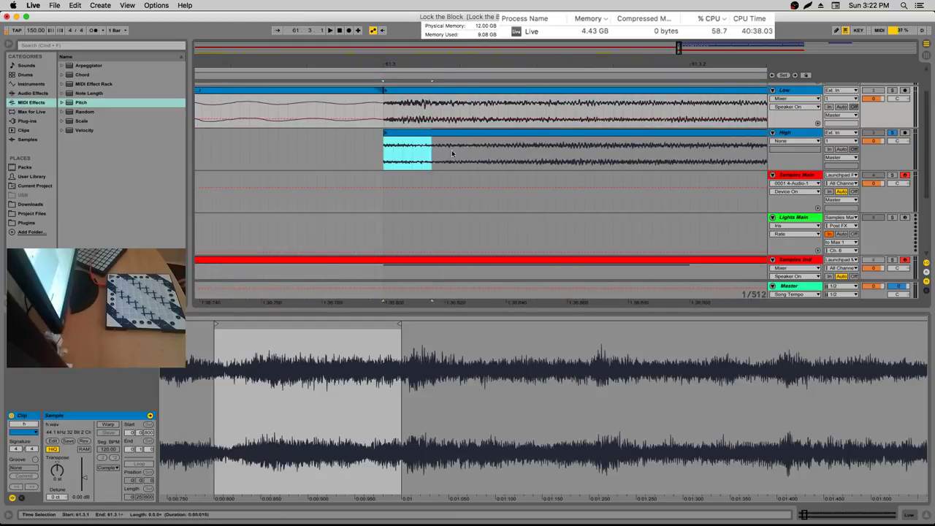
left_click(565, 153)
key("super+z")
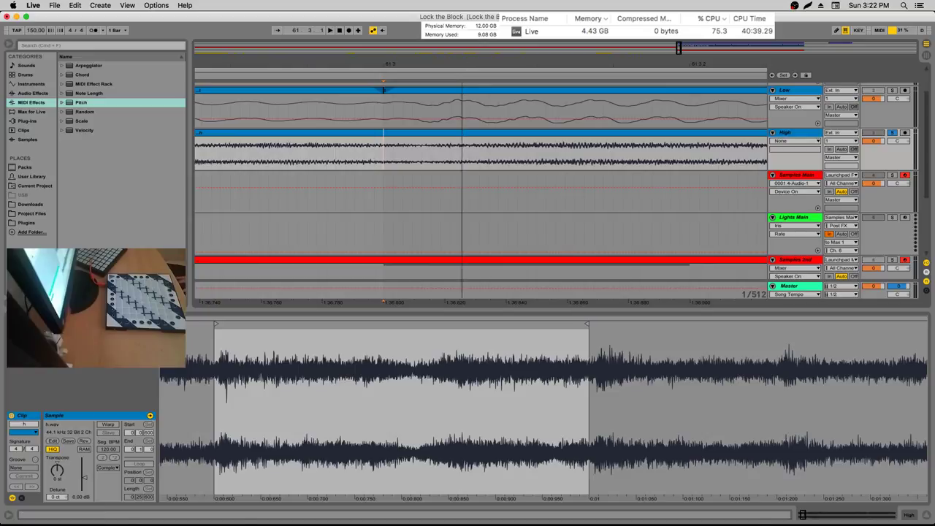
left_click_drag(463, 51, 463, 44)
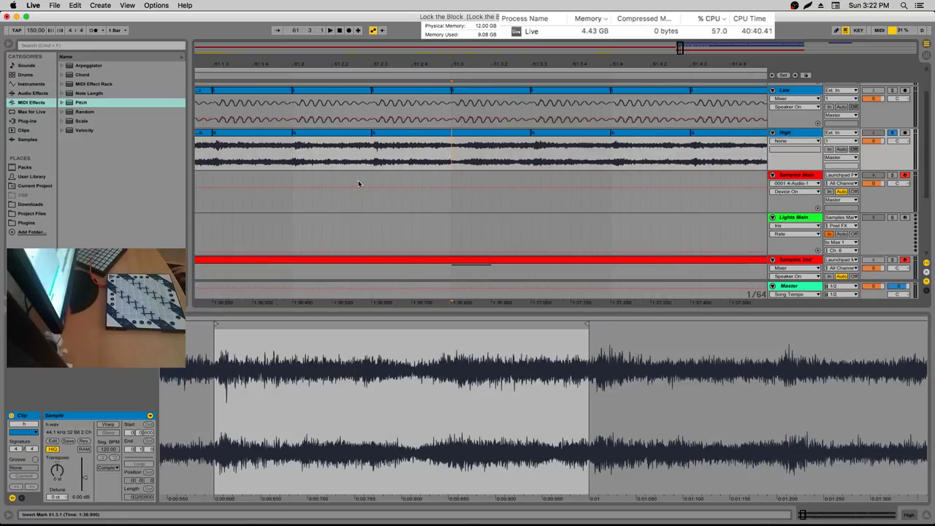
key("space")
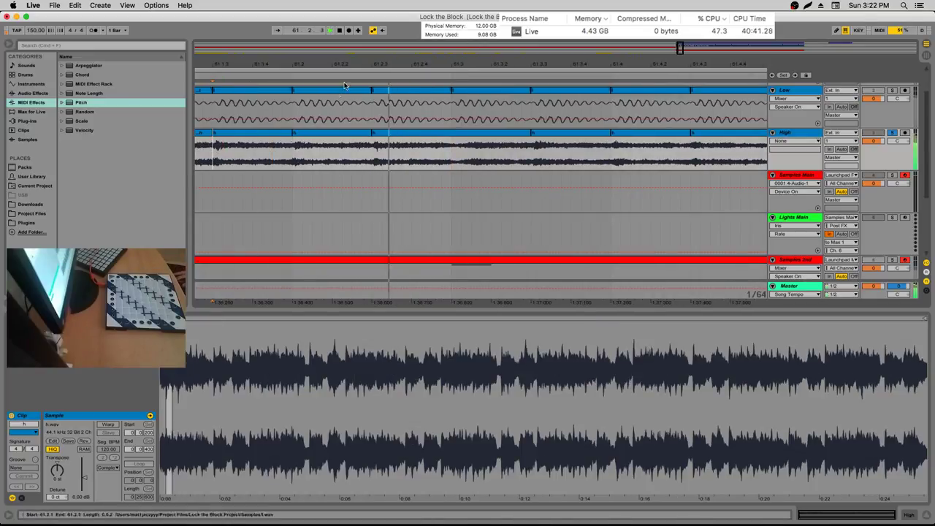
left_click_drag(361, 59, 361, 51)
left_click(361, 161)
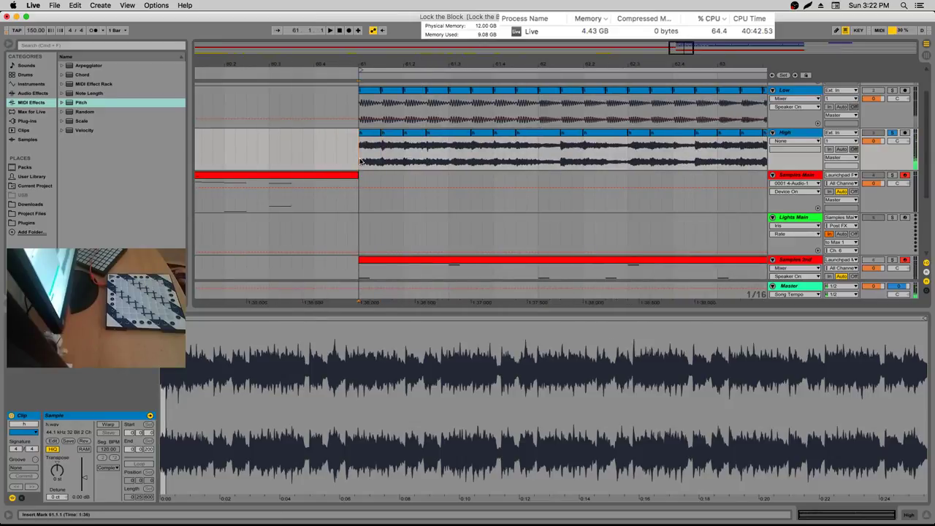
Play the arrangement from bar 61 and browse the Current Project files
key("space")
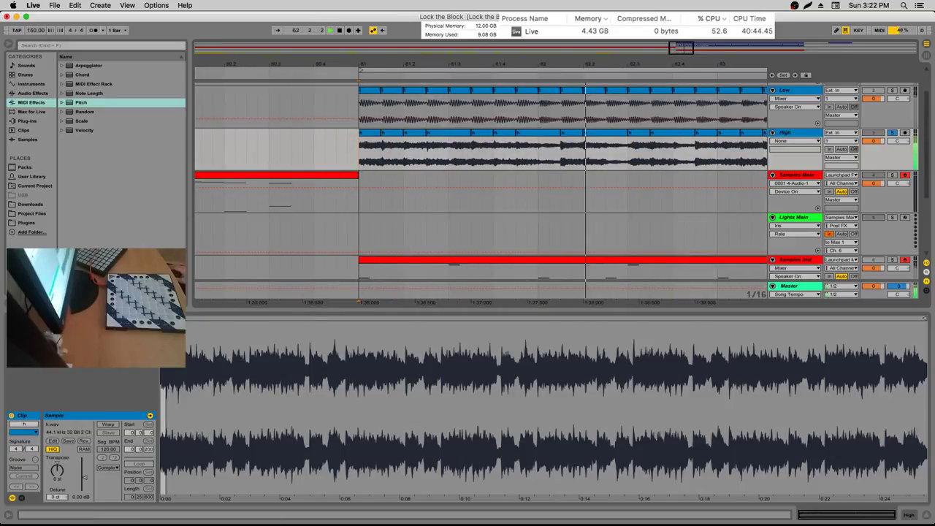
mouse_move(489, 520)
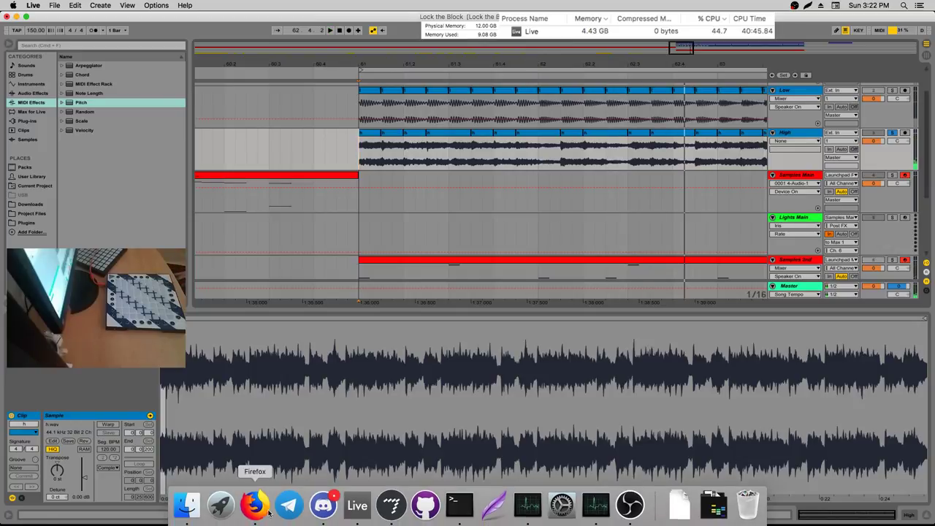
left_click(40, 113)
left_click(35, 186)
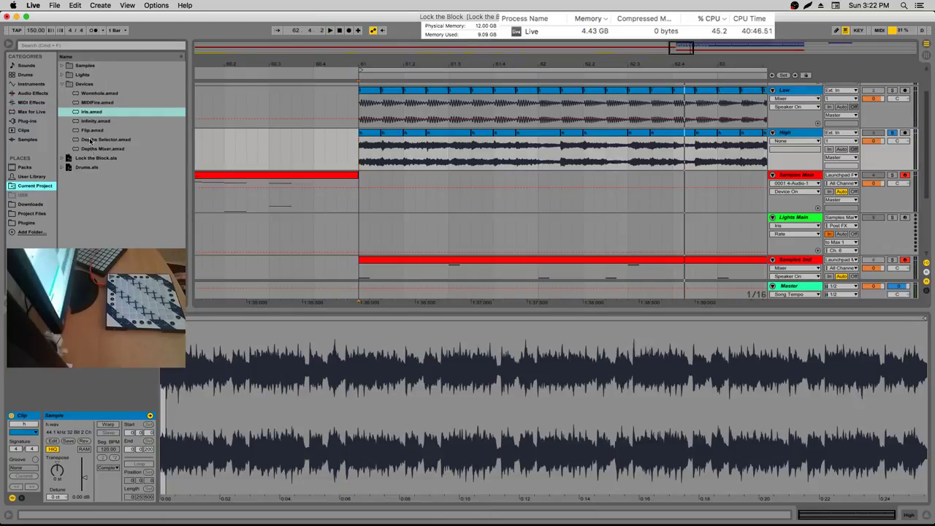
Open Samples > Imported and show Lock the Block.mp3 in Finder
left_click(65, 84)
left_click(65, 66)
left_click(61, 66)
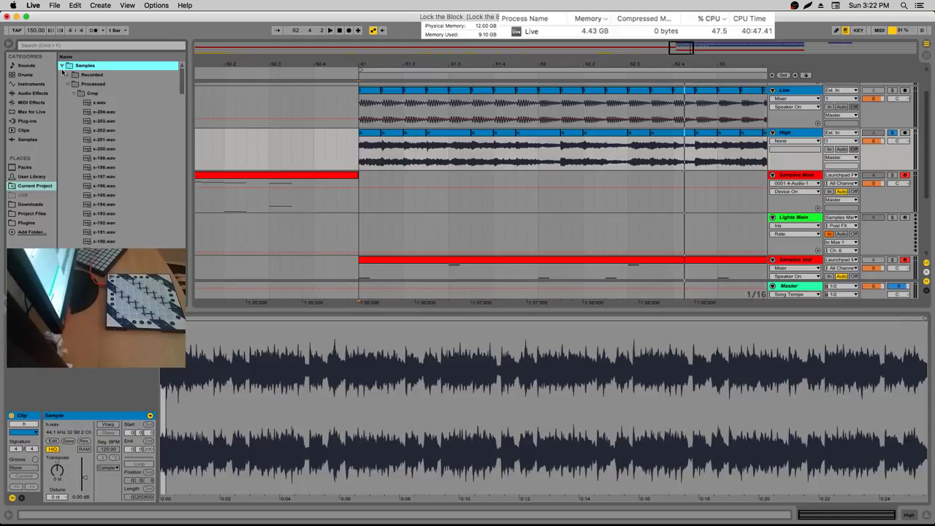
left_click(68, 85)
left_click(67, 93)
right_click(97, 103)
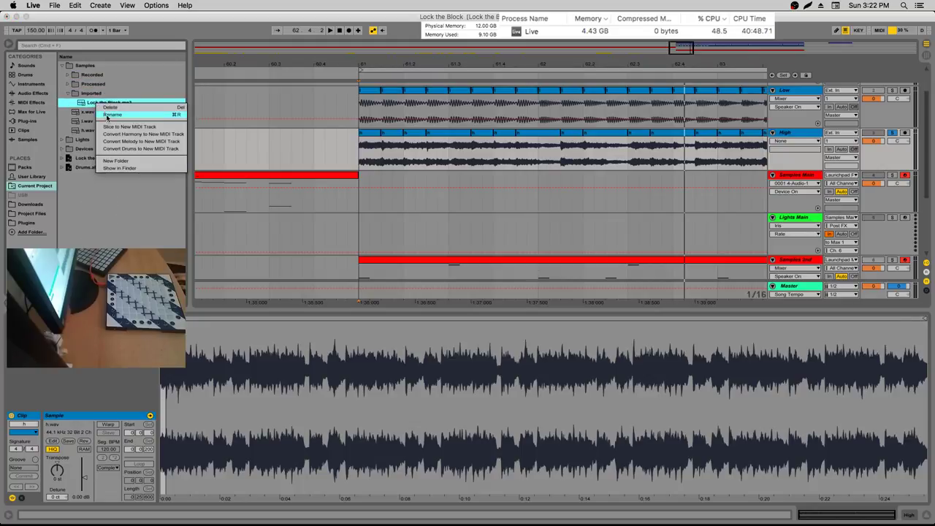
left_click(117, 167)
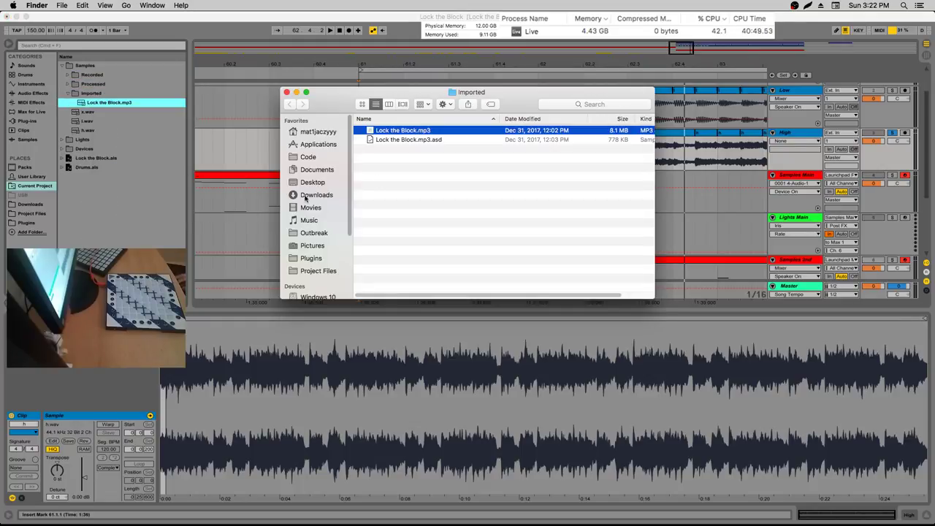
Open Lock the Block.mp3 in iTunes from Finder, then pause it
left_click(403, 130)
right_click(382, 130)
left_click(485, 212)
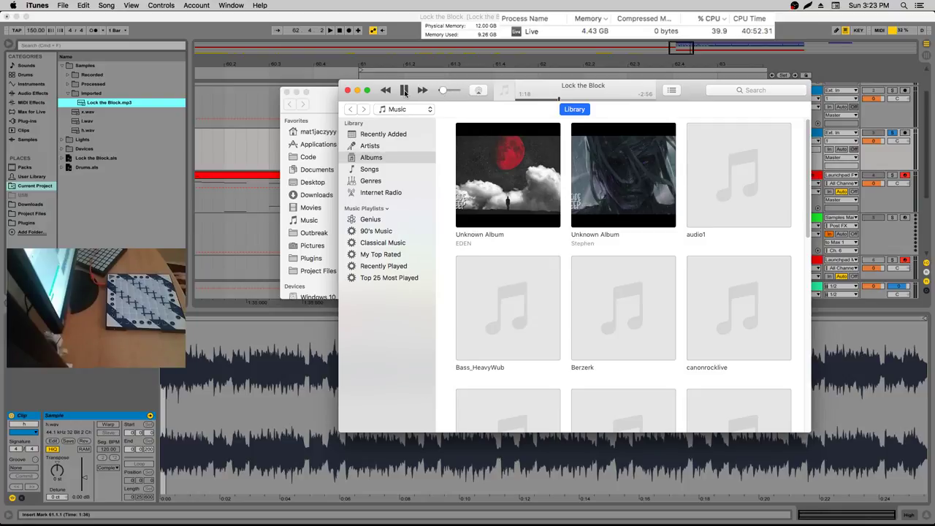
key("space")
Launch Loopback through Spotlight
key("super+space")
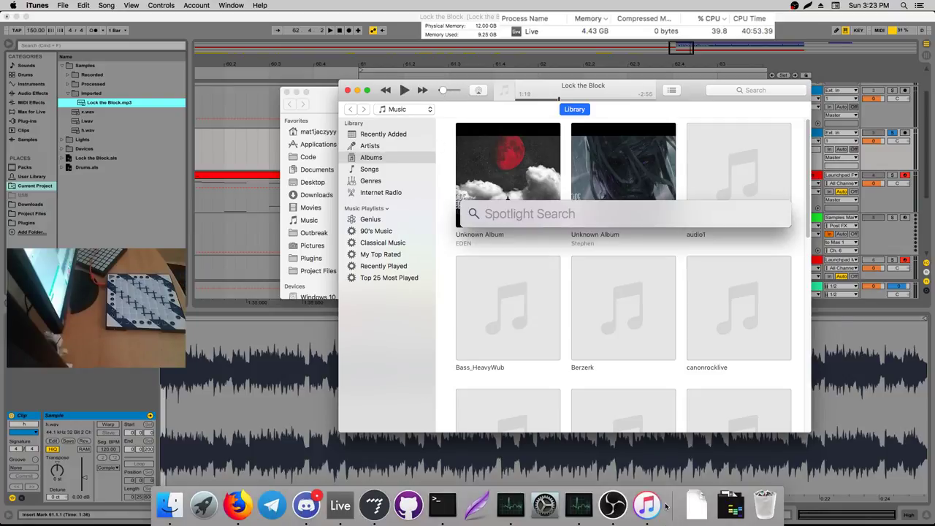
type("loopback")
key("Return")
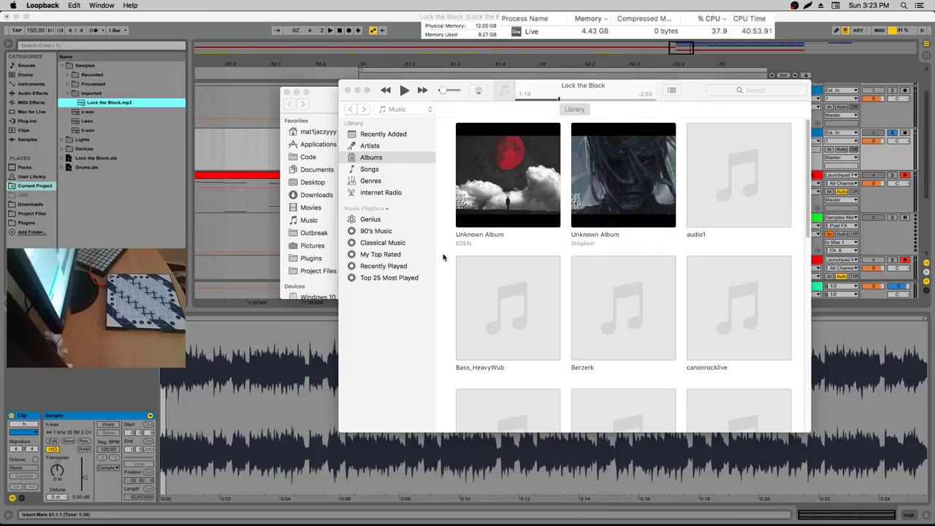
Add iTunes as a Loopback audio source, raise iTunes volume, then close iTunes and Finder
left_click(388, 198)
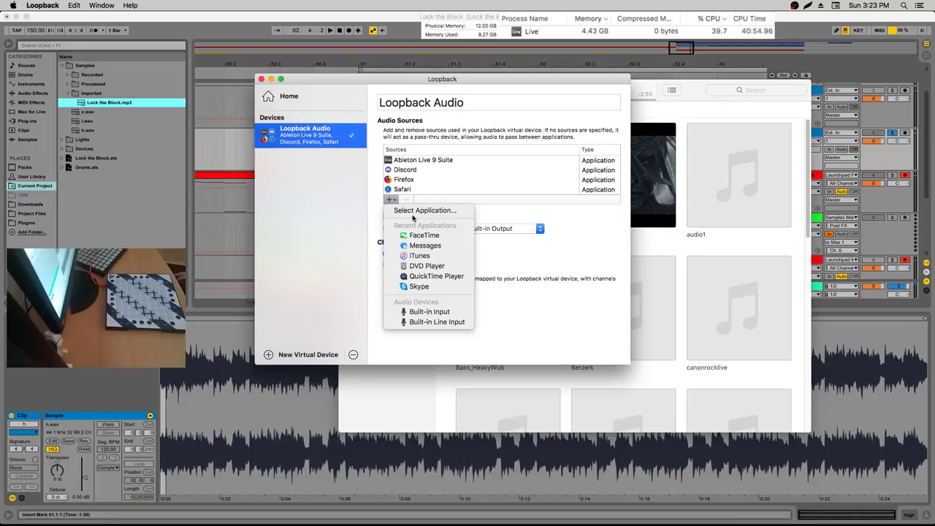
left_click(314, 158)
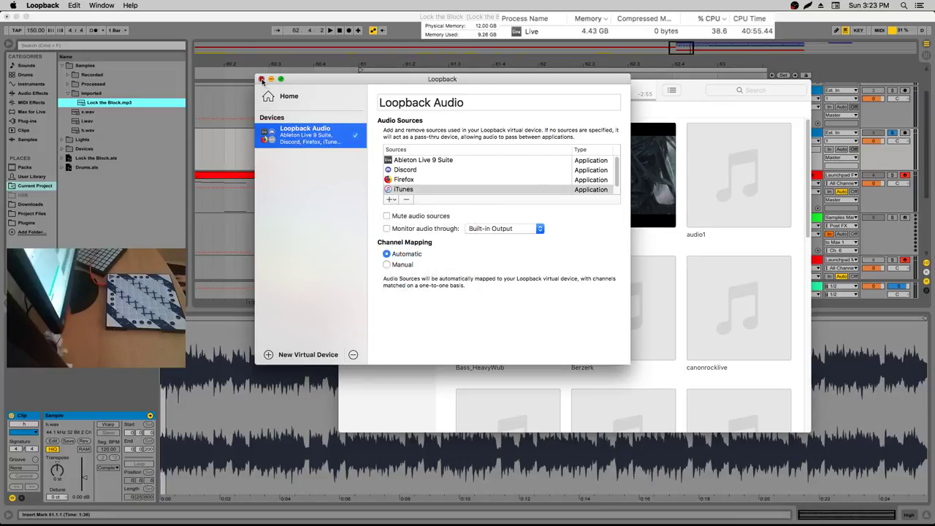
left_click(262, 79)
left_click_drag(441, 91, 450, 92)
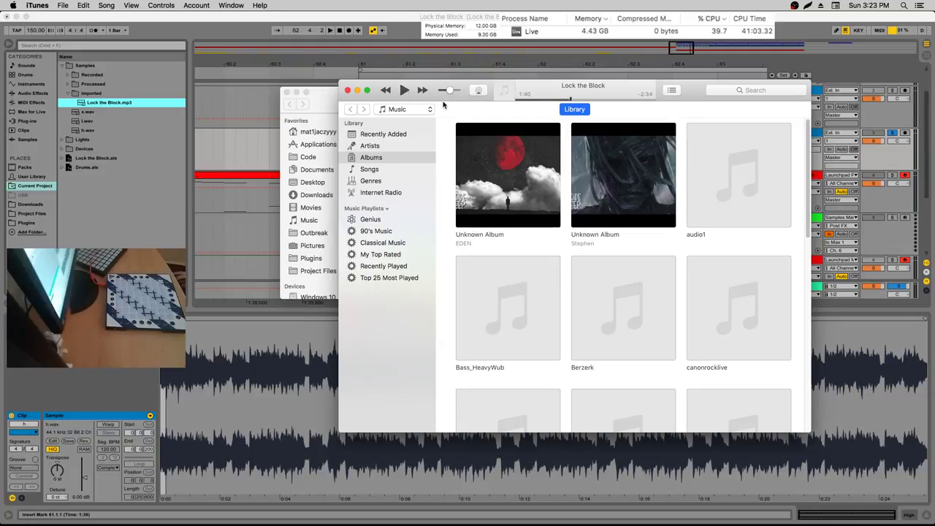
key("super+w")
key("super+w")
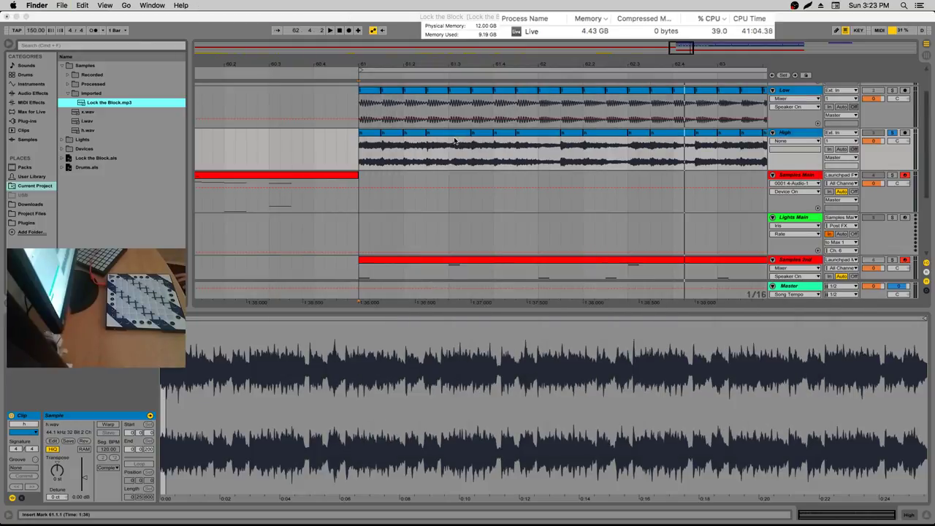
Audition the High clip around bars 62–63, zooming out to bars 59–68, then stop
left_click(450, 145)
mouse_move(445, 61)
left_mouse_down()
mouse_move(431, 50)
mouse_move(376, 80)
mouse_move(365, 125)
mouse_move(263, 124)
left_mouse_up()
left_click(365, 117)
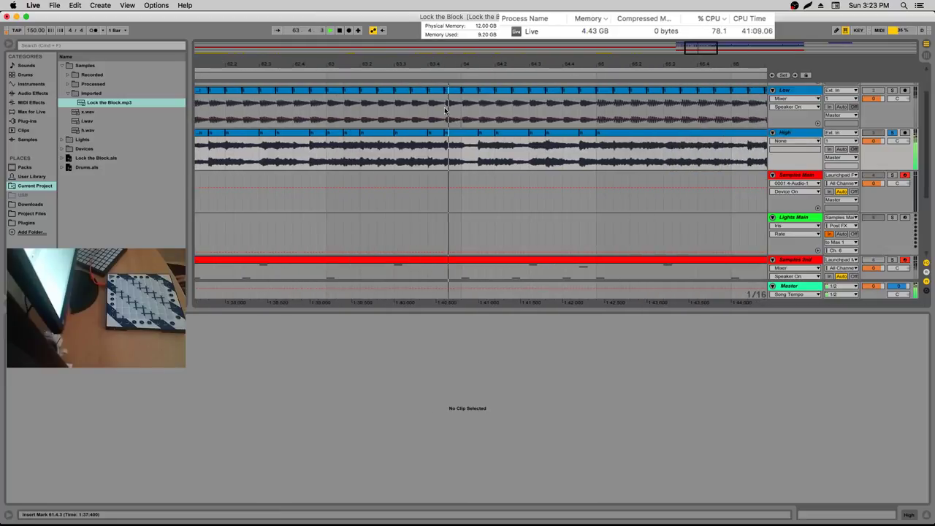
left_click(423, 152)
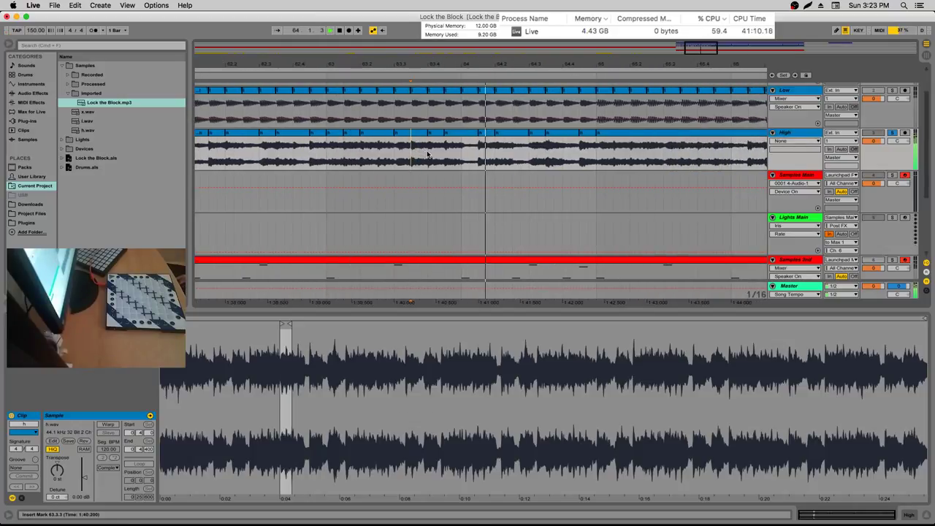
left_click(394, 151)
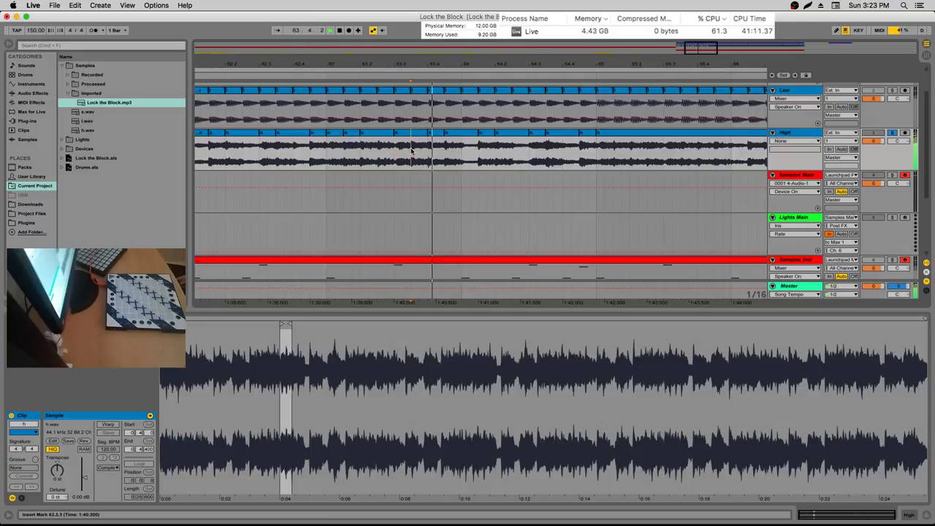
scroll(274, 82, "right", 5)
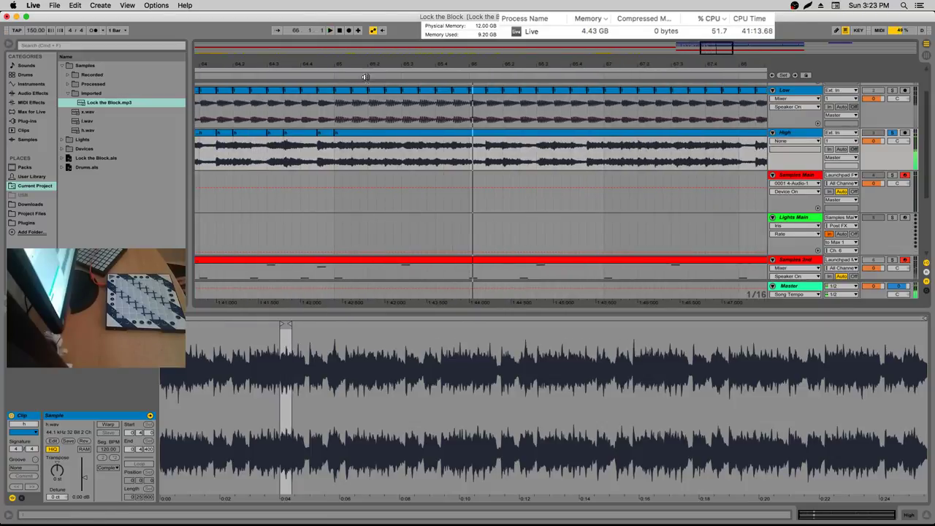
key("minus")
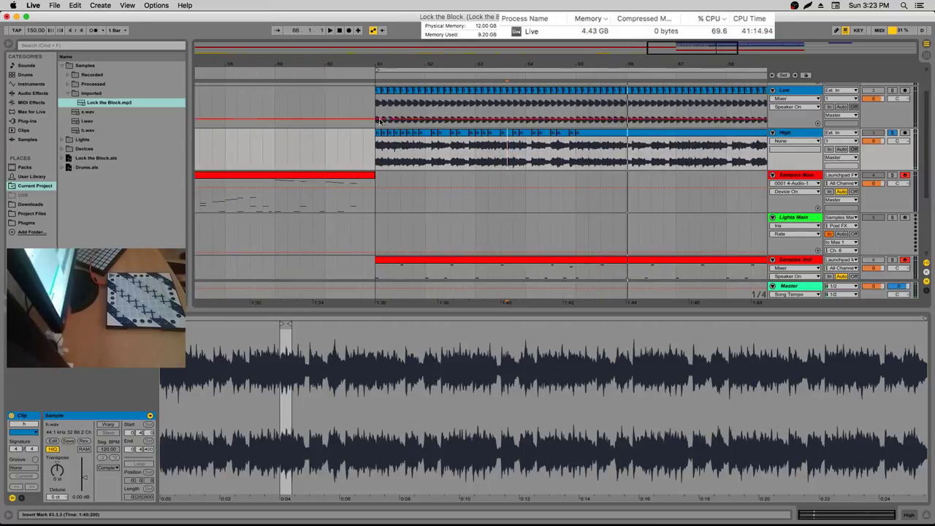
key("space")
Apply a context-menu edit to the High clips in bars 61–65
left_click(574, 146, "shift")
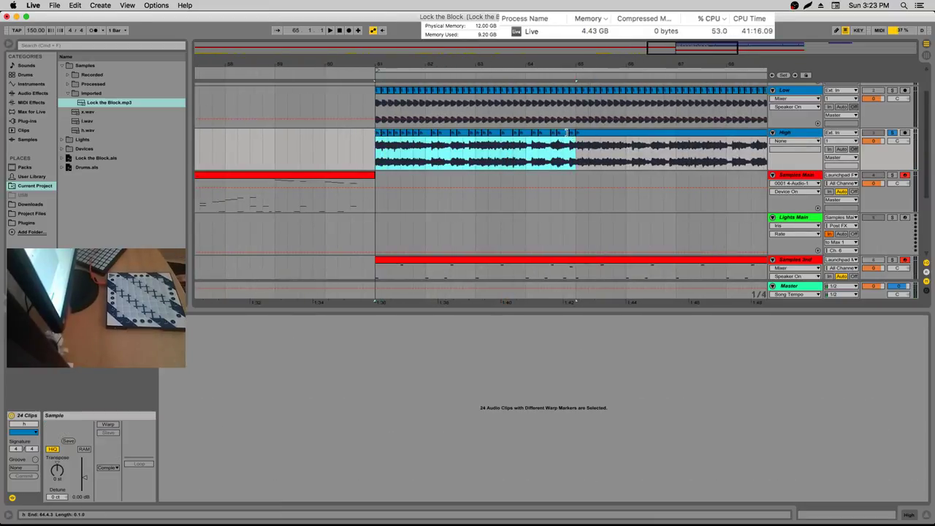
right_click(574, 167)
left_click(662, 223)
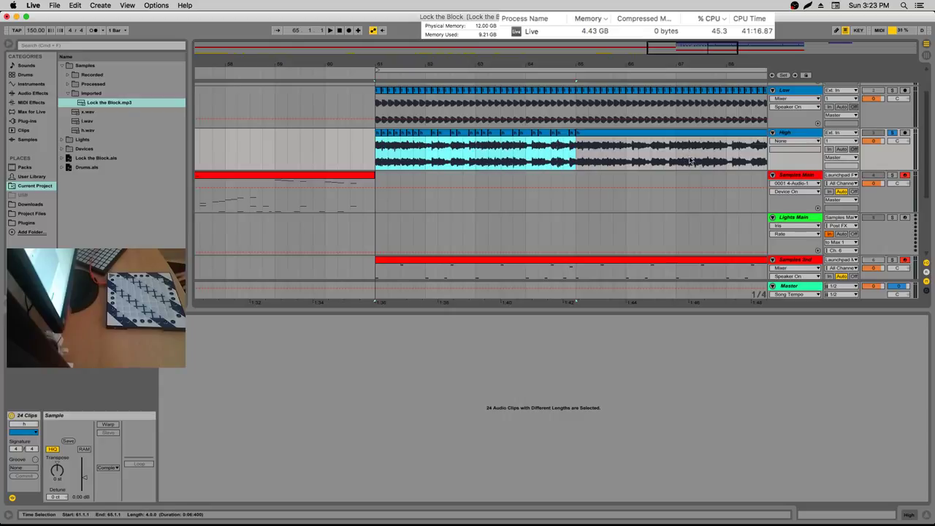
left_click(788, 177)
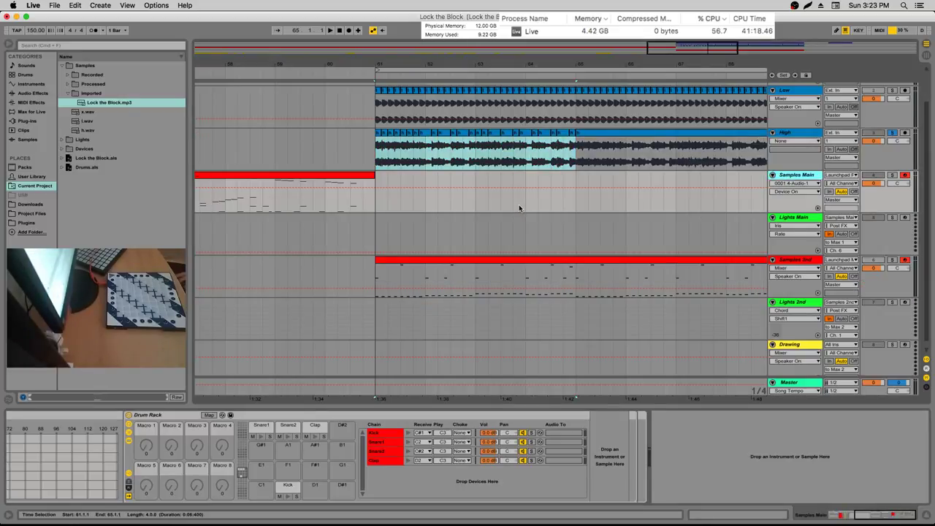
Play from bar 61, zoom in, and select the High clip's opening slice
key("space")
left_click_drag(397, 64, 360, 75)
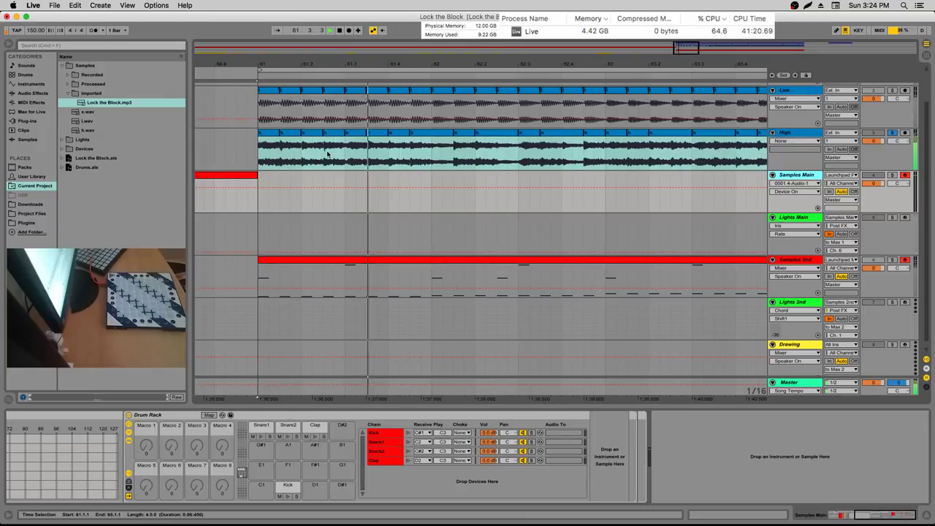
left_click(332, 150)
left_click(264, 152)
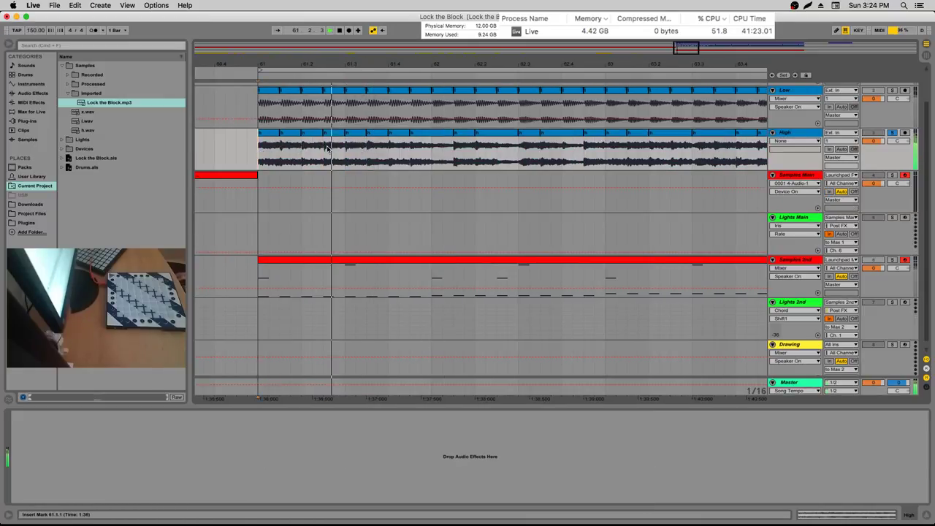
left_click_drag(324, 152, 365, 157)
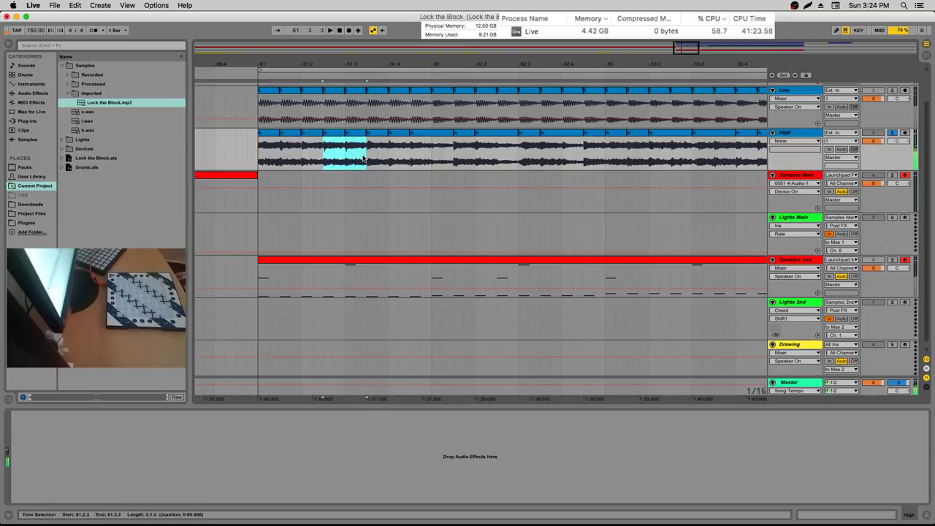
left_click(325, 154)
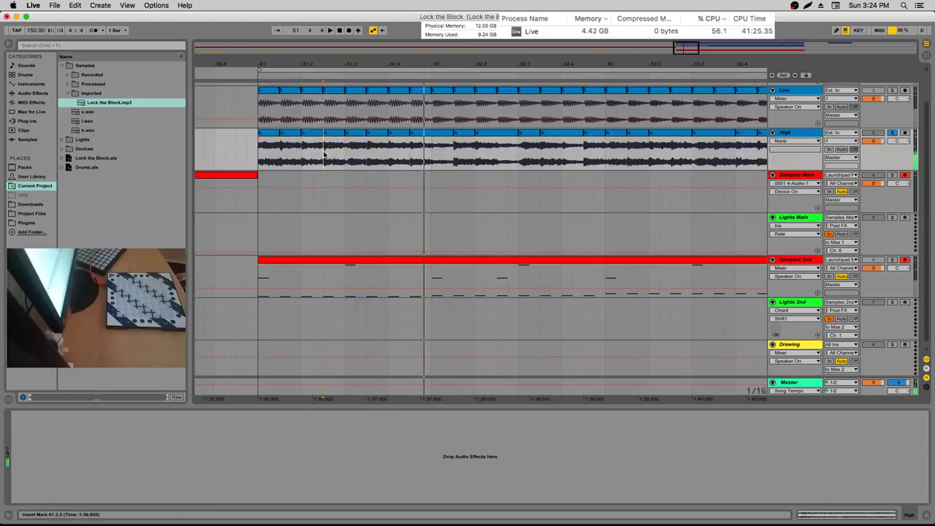
left_click_drag(259, 150, 280, 150)
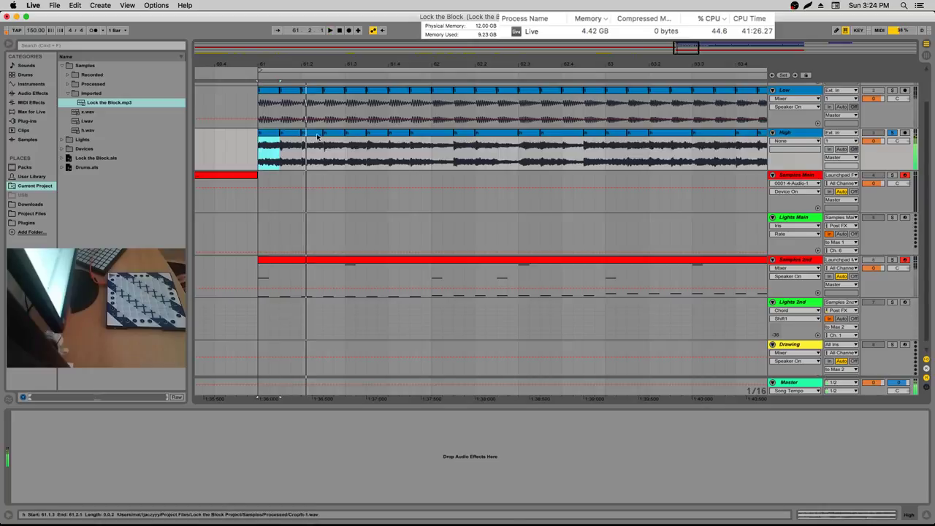
left_click(346, 154)
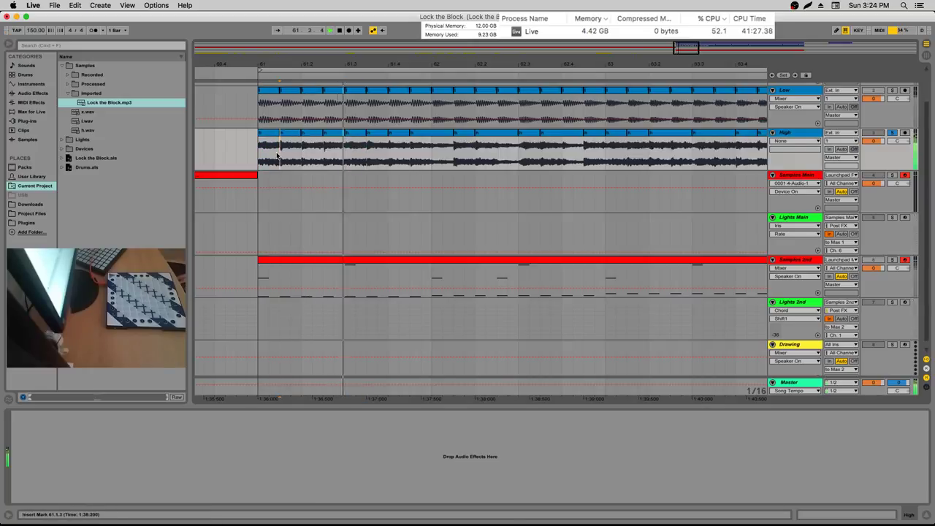
left_click_drag(259, 150, 280, 150)
key("space")
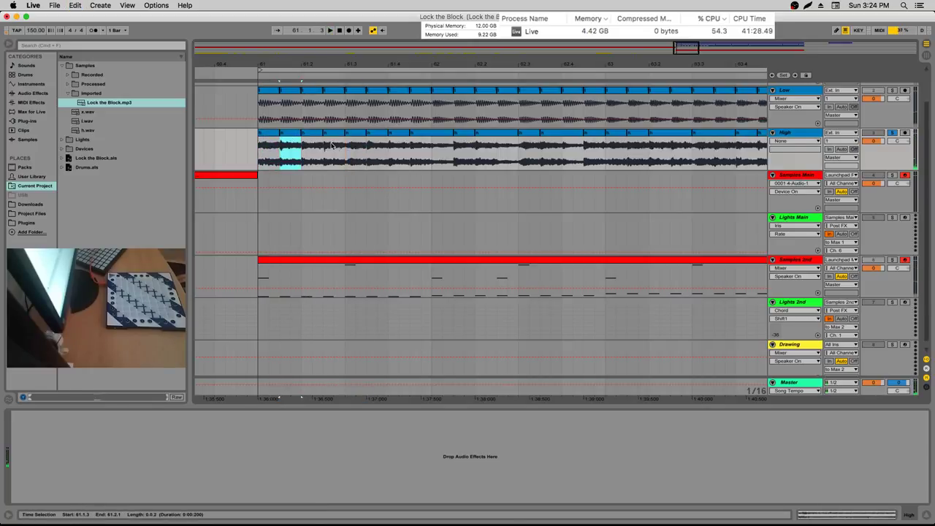
Replay from bar 61 to audition short High slices, ending on the one at 61.2.1
left_click(257, 151)
key("space")
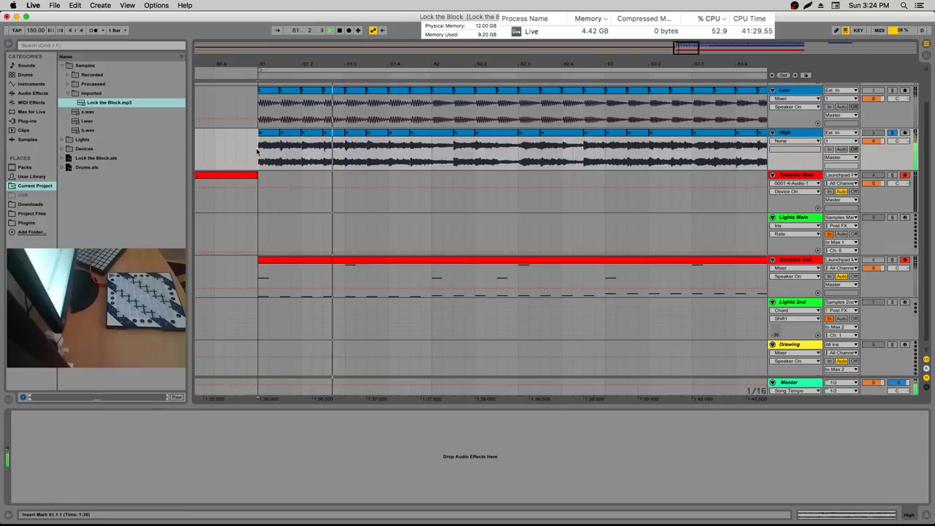
left_click_drag(256, 151, 280, 149)
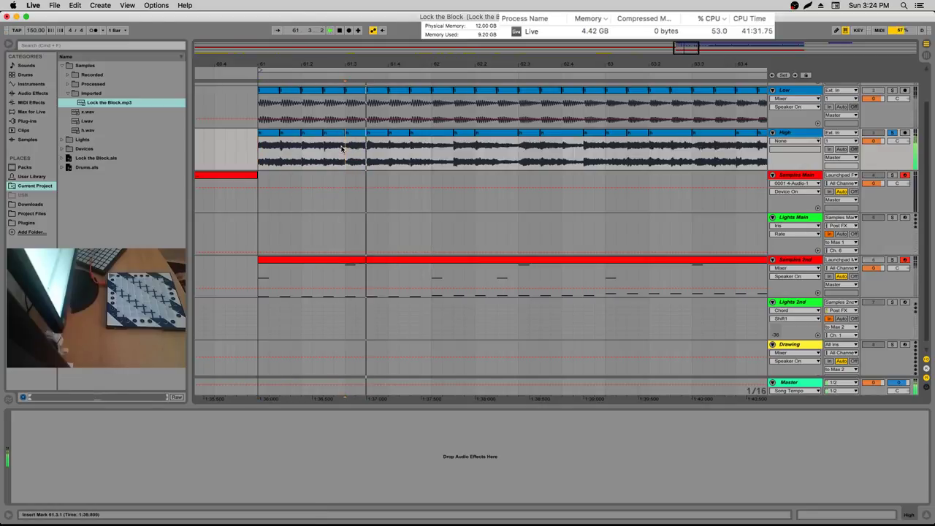
left_click_drag(341, 146, 325, 146)
left_click(259, 145)
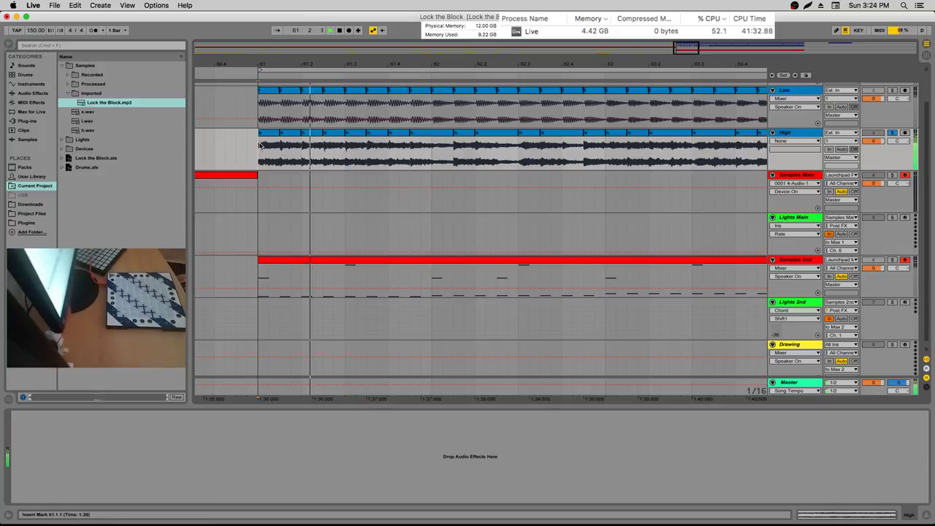
left_click(259, 144)
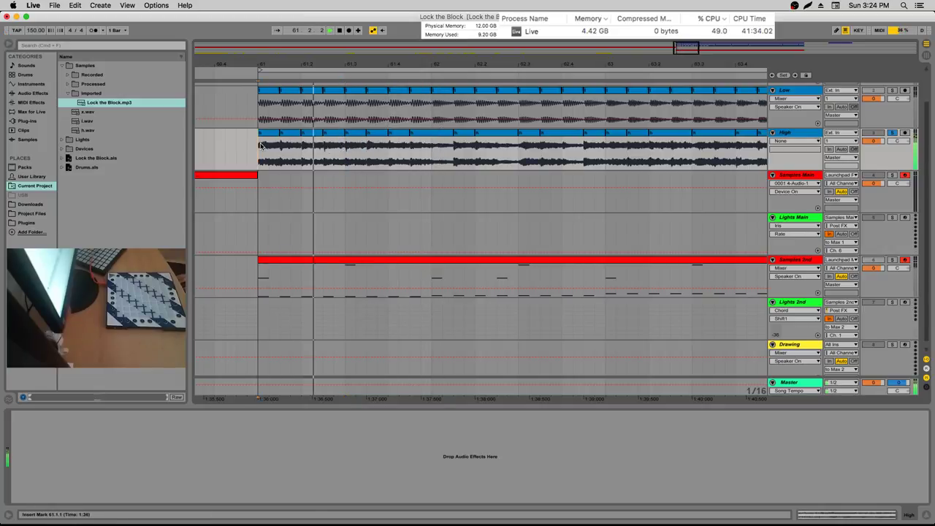
left_click_drag(344, 146, 303, 146)
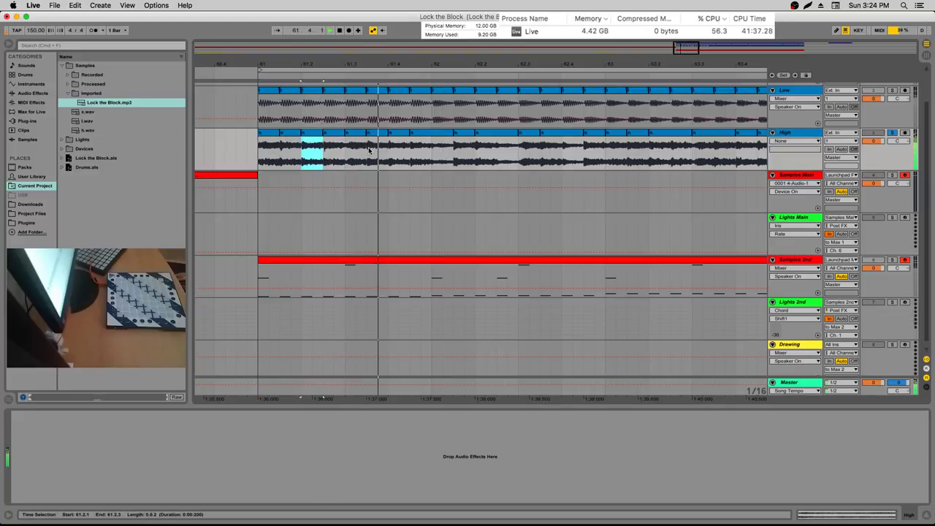
key("space")
Paste at insert point 61.1.4 and replay from near the clip start
left_click(290, 148)
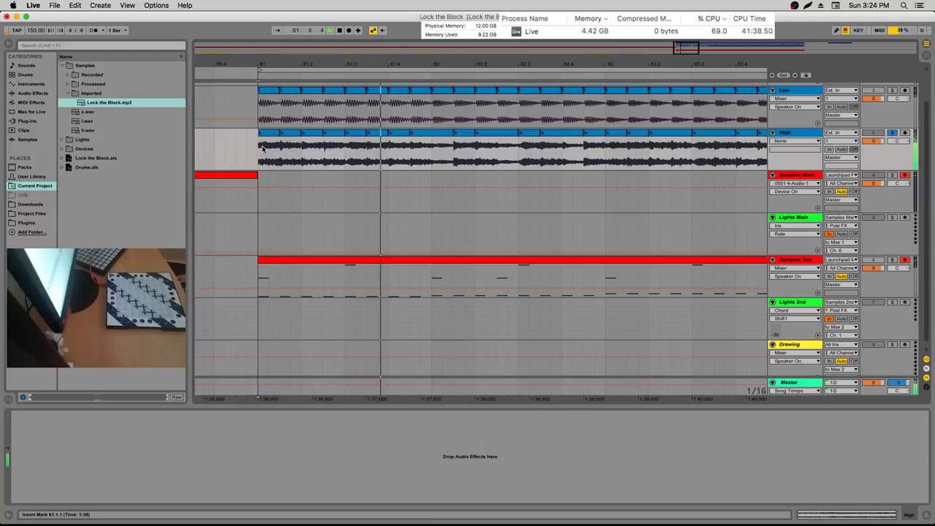
key("space")
key("super+v")
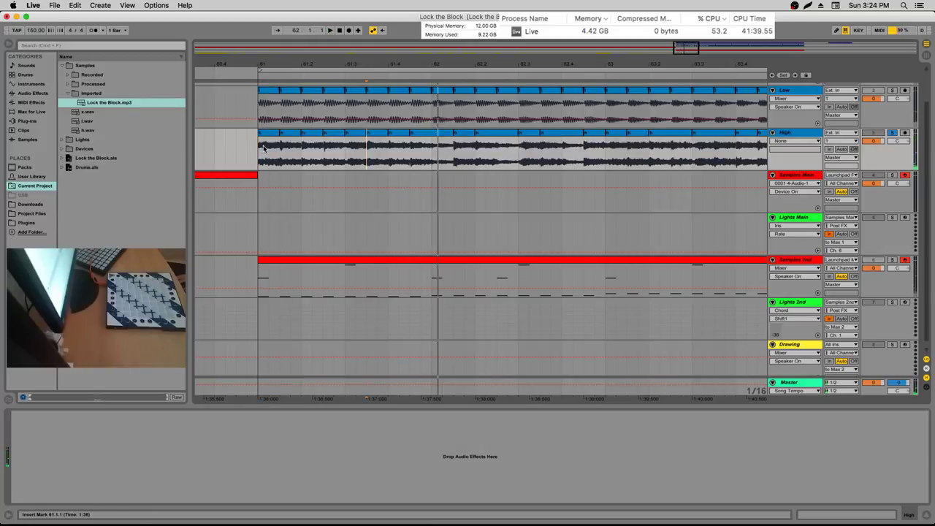
key("space")
left_click(261, 146)
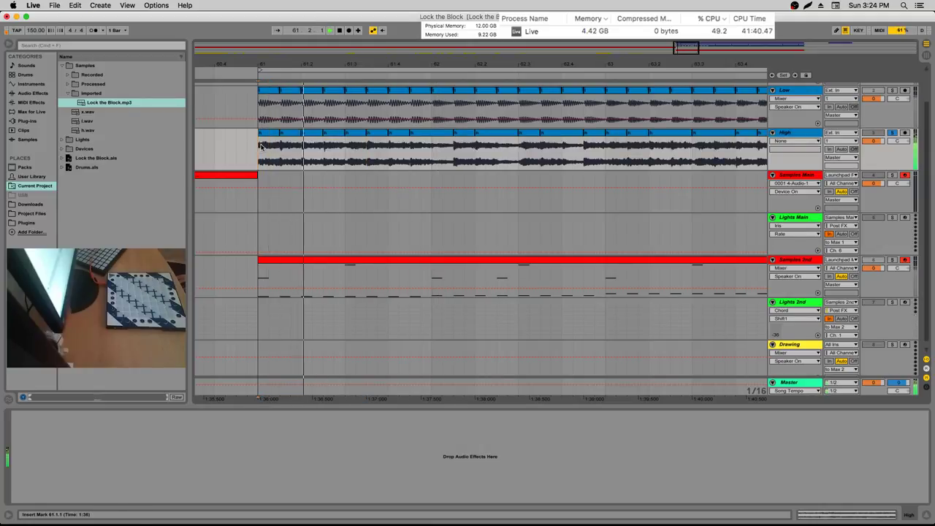
left_click(806, 175)
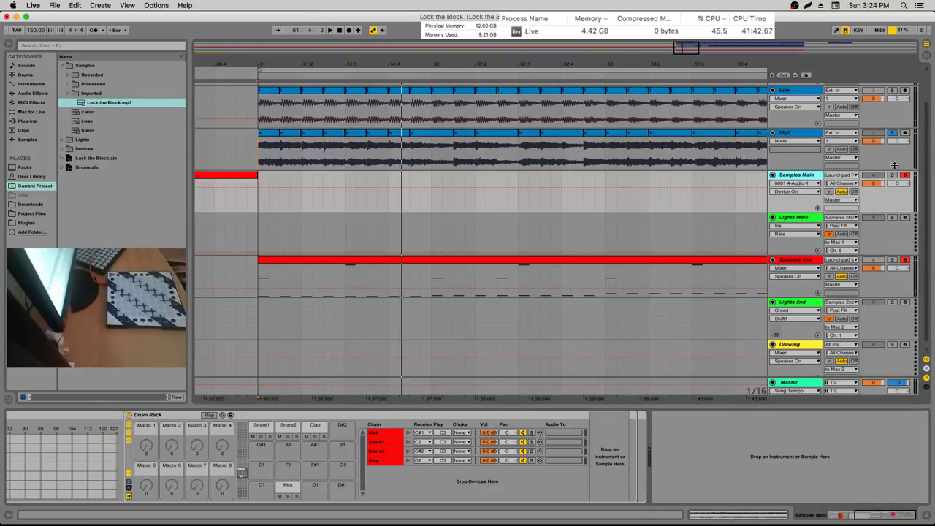
Drop a Drum Rack from Drums into the Samples Main Instrument Rack, showing chains and pads G#3–B4
left_click(891, 517)
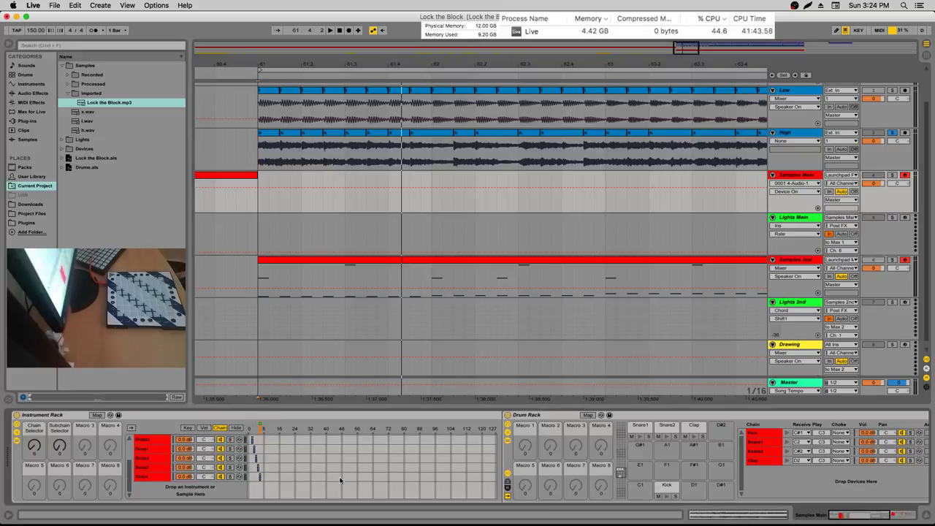
left_click(22, 74)
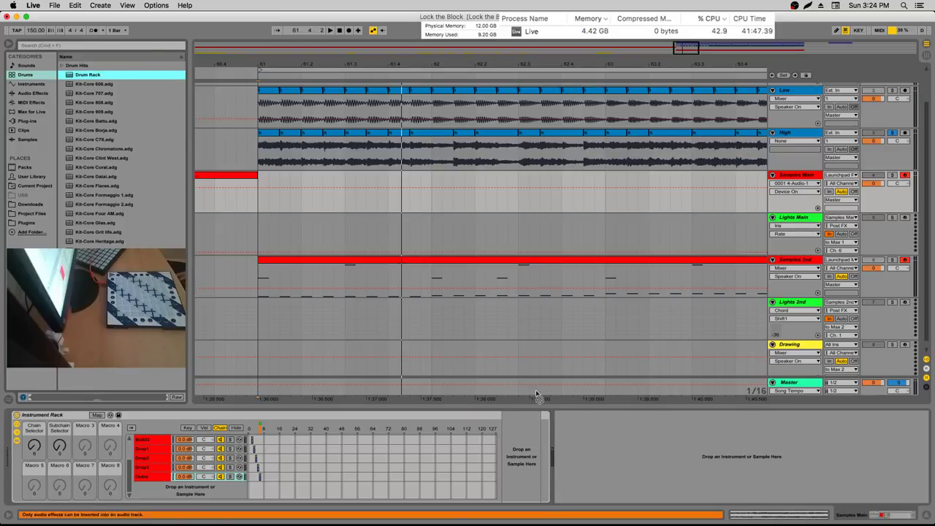
left_click_drag(536, 395, 522, 448)
left_click(508, 439)
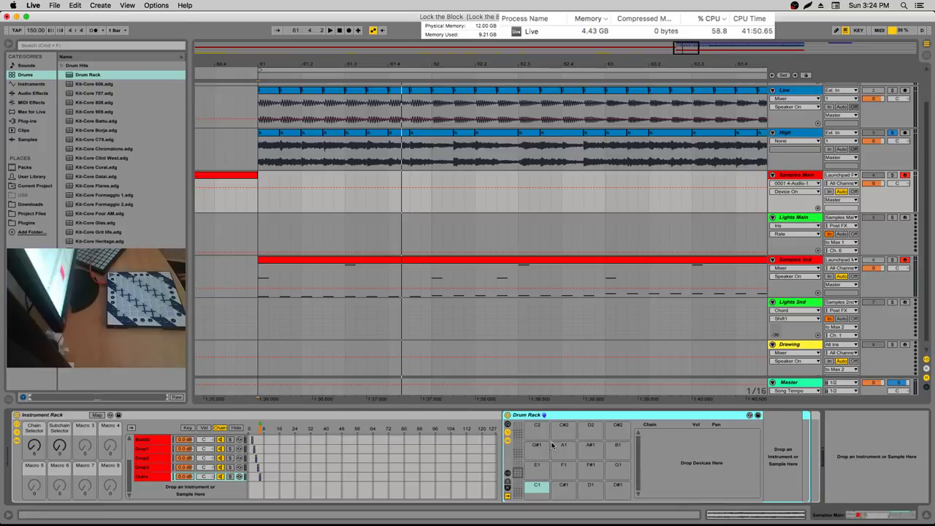
left_click(509, 474)
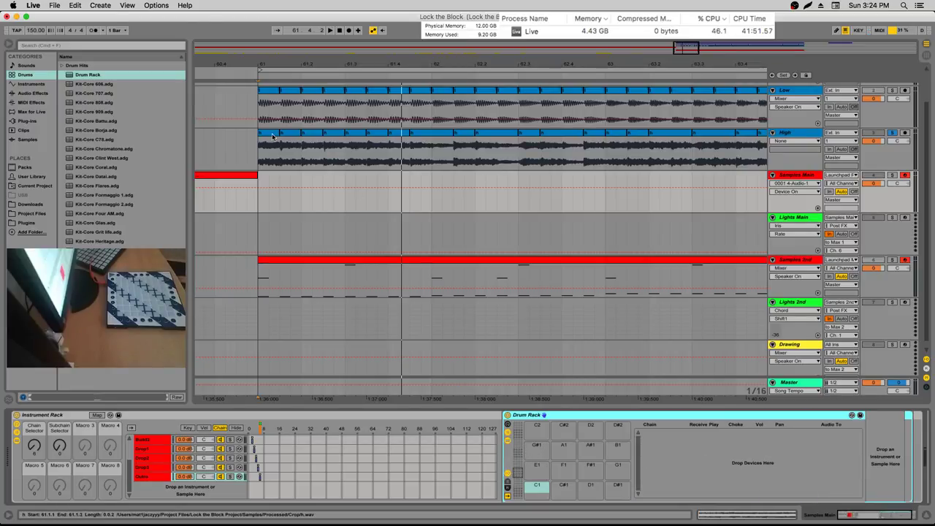
left_click(521, 460)
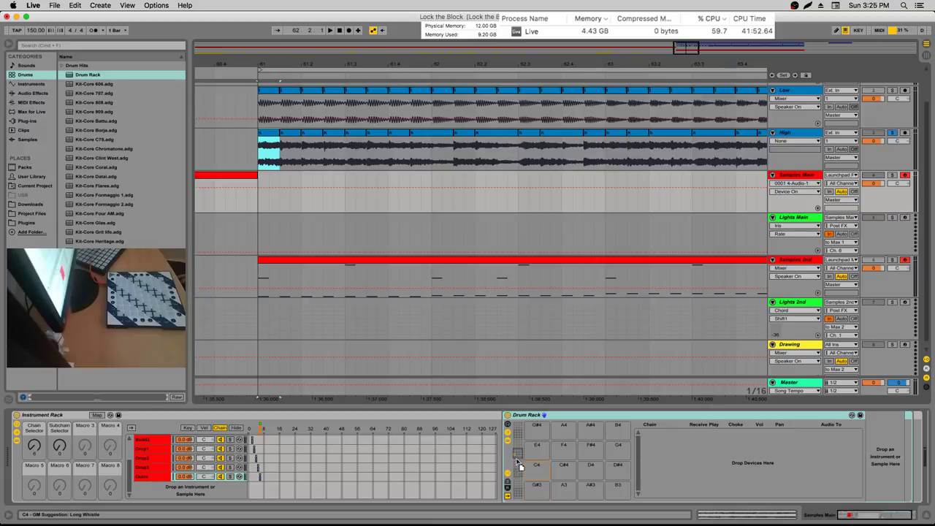
Audition the slices, set the h chain's choke group to 1, and toggle Solo on High
scroll(528, 453, "up", 4)
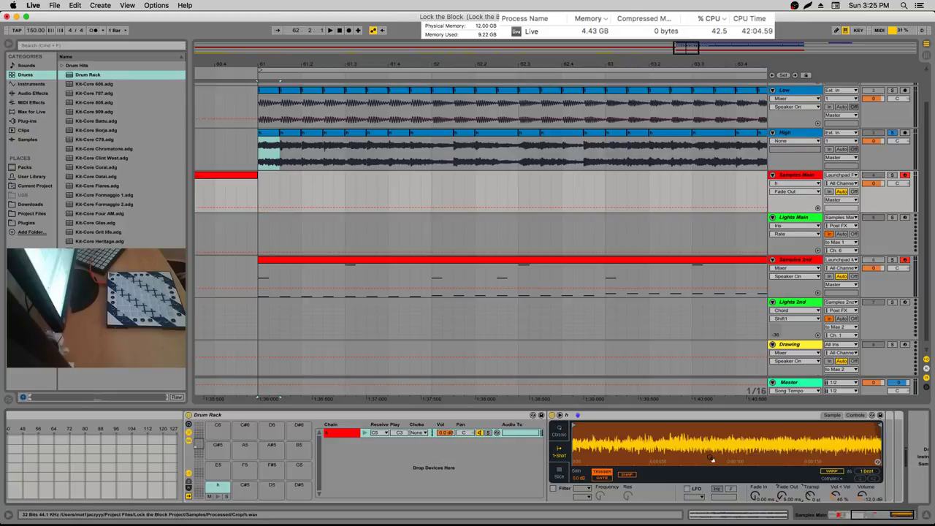
key("super+c")
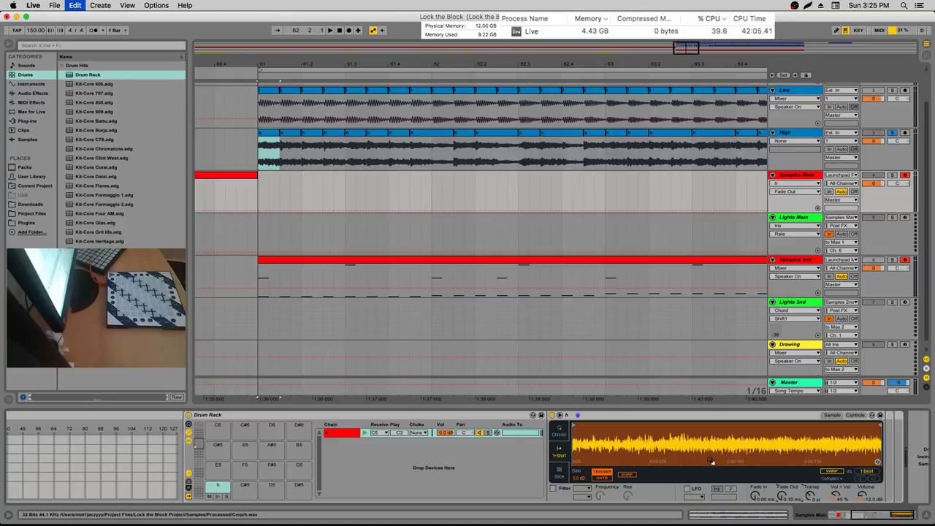
key("space")
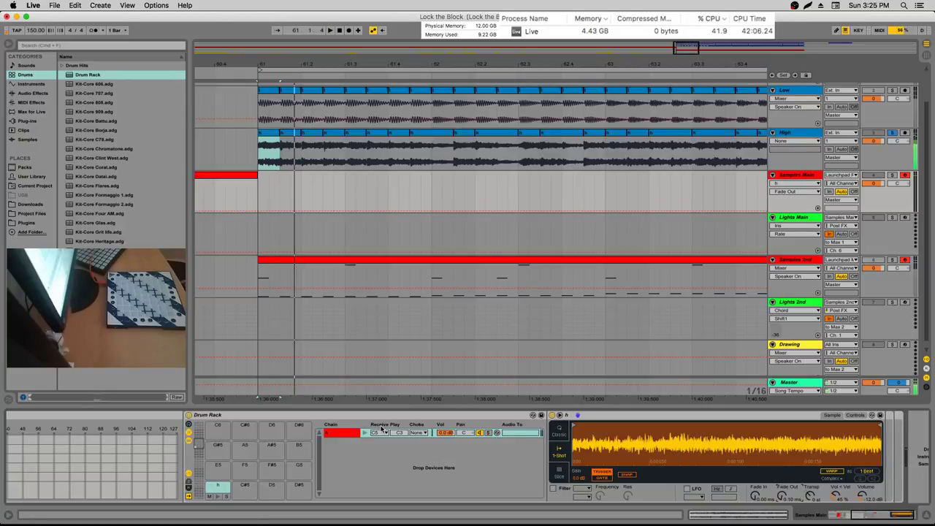
key("space")
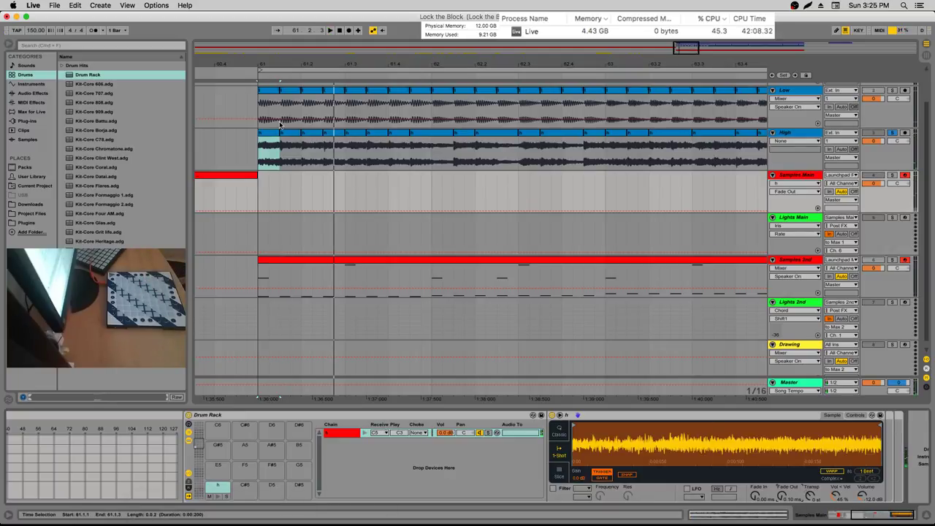
left_click(420, 433)
left_click(420, 315)
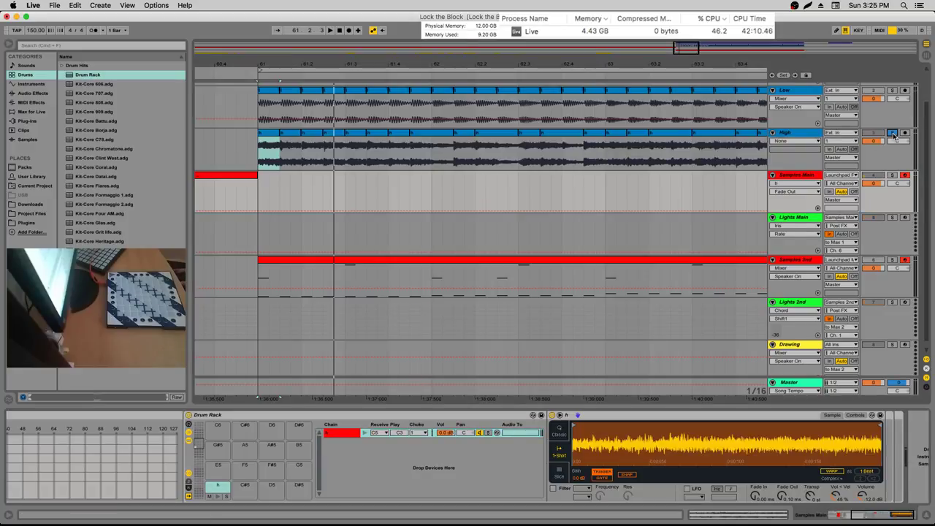
left_click(891, 134)
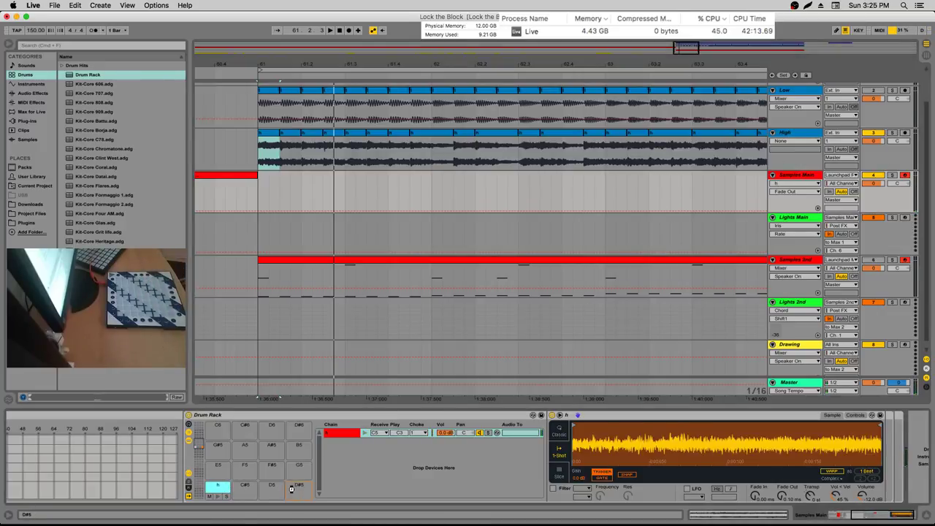
Copy the h sample onto Drum Rack pads D#5, D5 and F5
left_click_drag(276, 488, 250, 485)
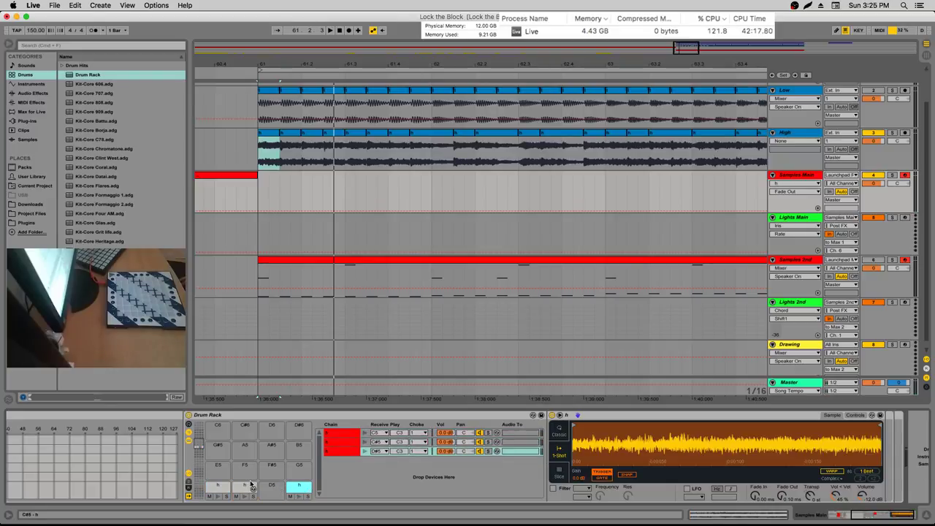
left_click(243, 487)
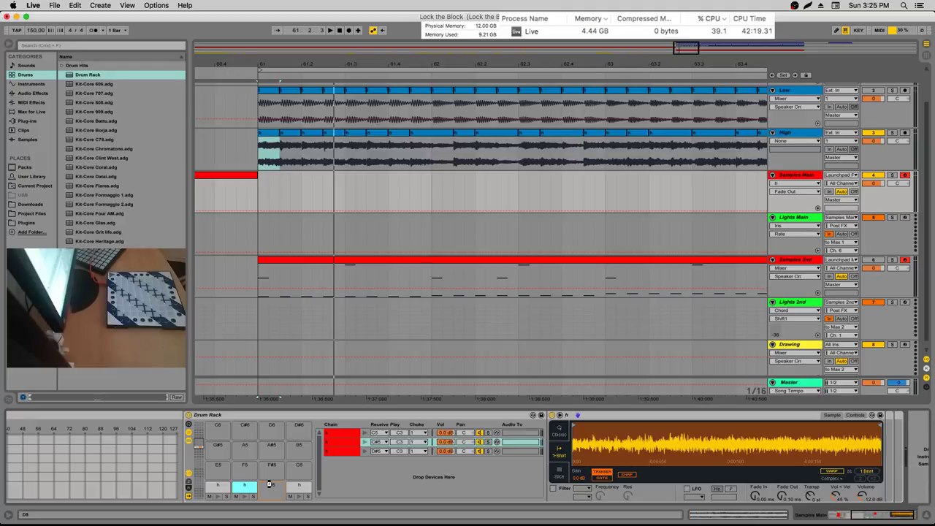
mouse_move(269, 484)
left_mouse_down()
mouse_move(294, 469)
mouse_move(267, 472)
left_mouse_up()
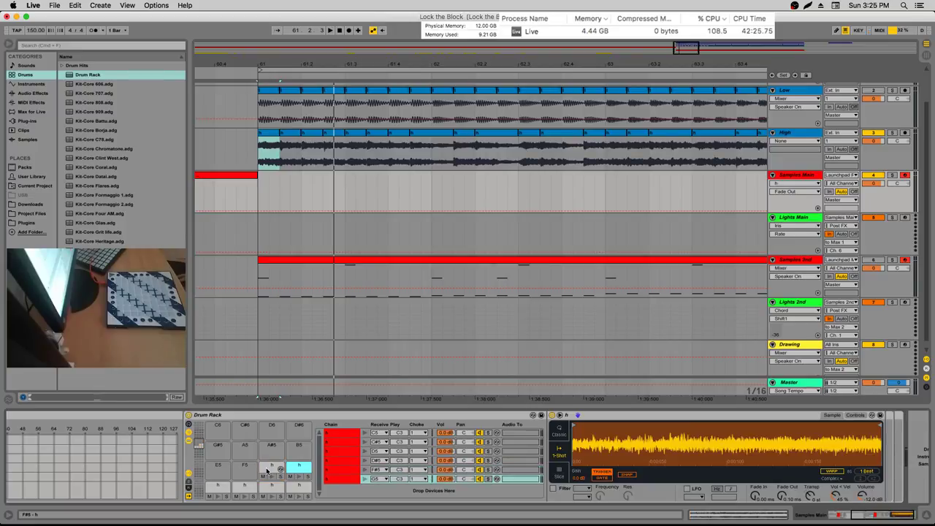
left_click(267, 470)
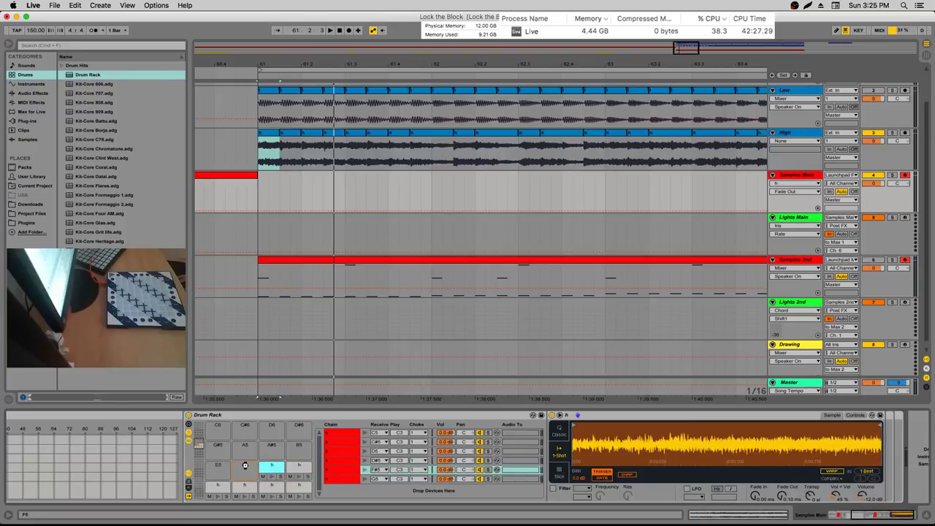
left_click_drag(237, 464, 238, 468)
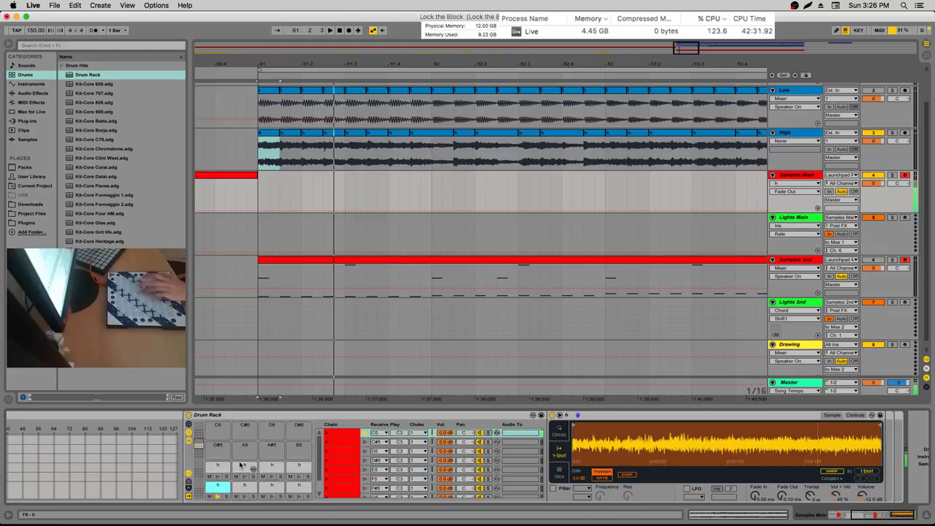
Create a new chain in the Lights Main rack, then check Samples Main and Lights Main devices
left_click(812, 217)
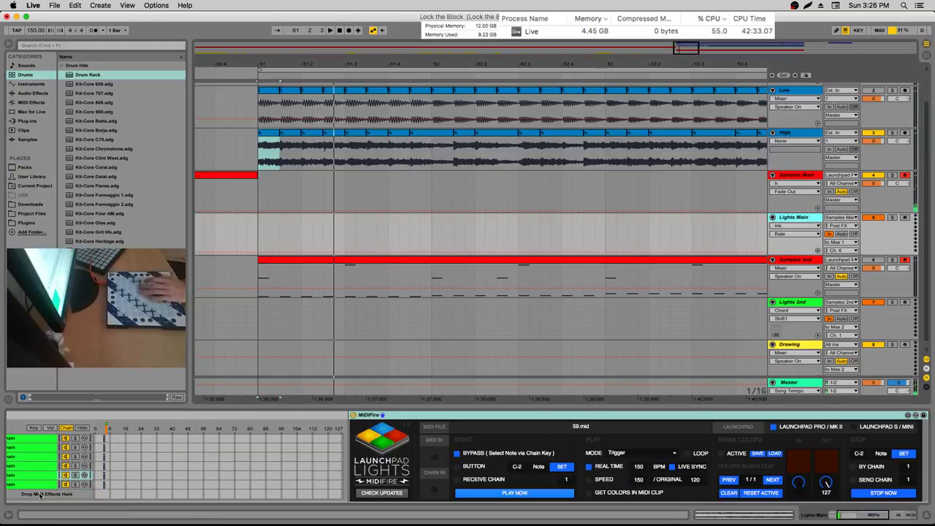
right_click(42, 493)
left_click(59, 488)
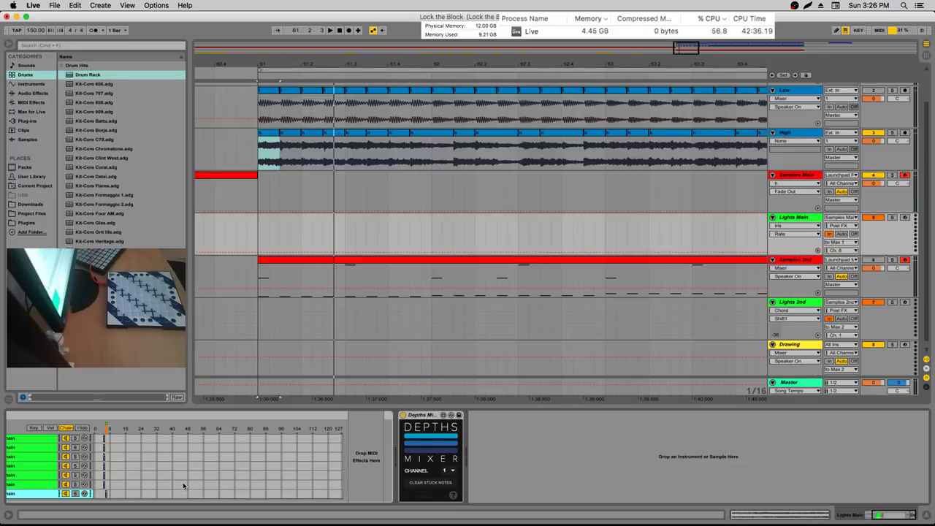
left_click(811, 175)
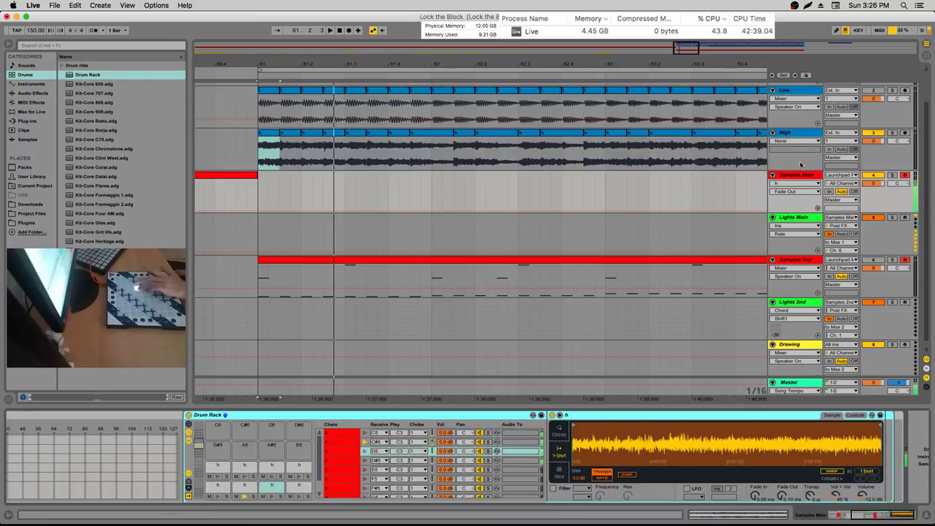
left_click(813, 217)
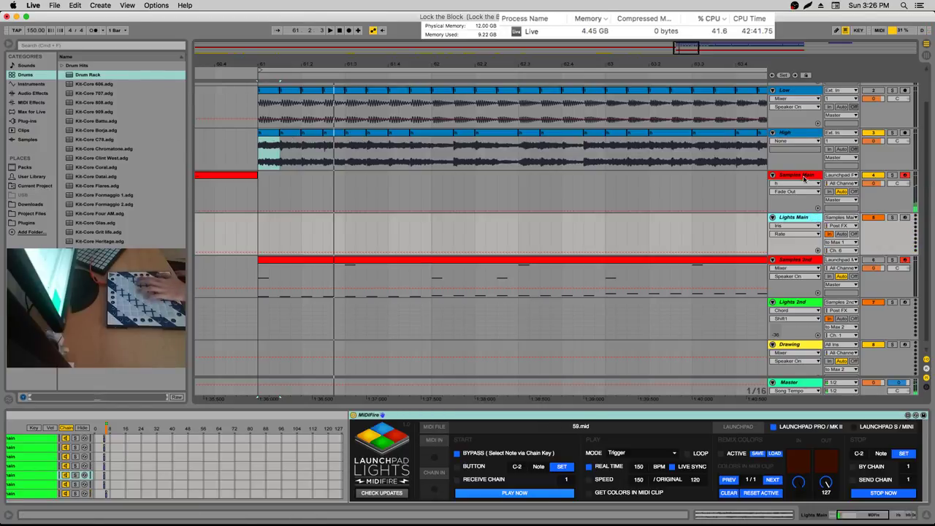
left_click(366, 159)
Select slices on the High track, then play from 61.1.1
left_click_drag(298, 141, 281, 143)
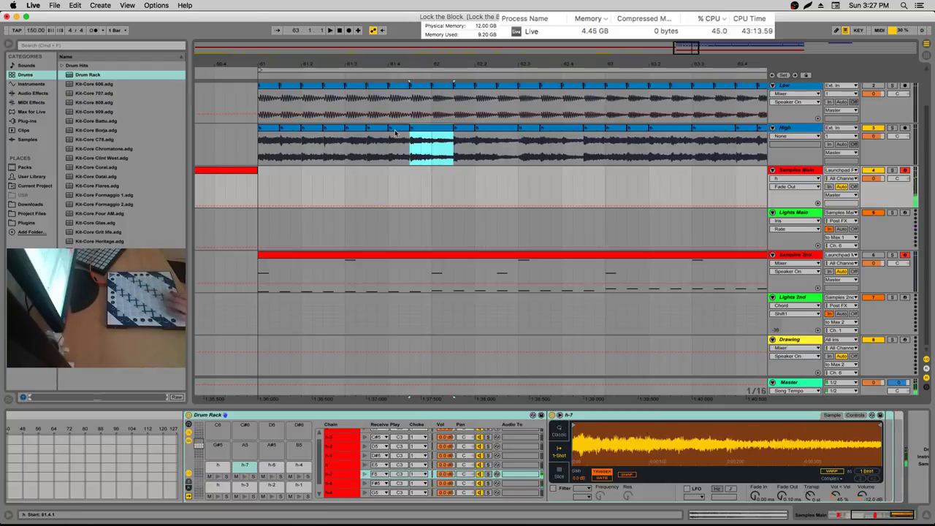
left_click_drag(388, 128, 405, 128)
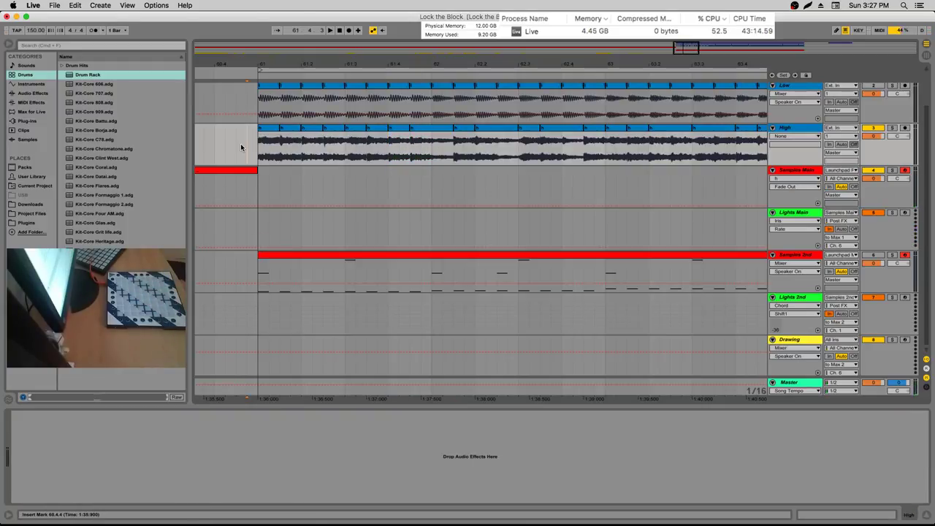
left_click(272, 139)
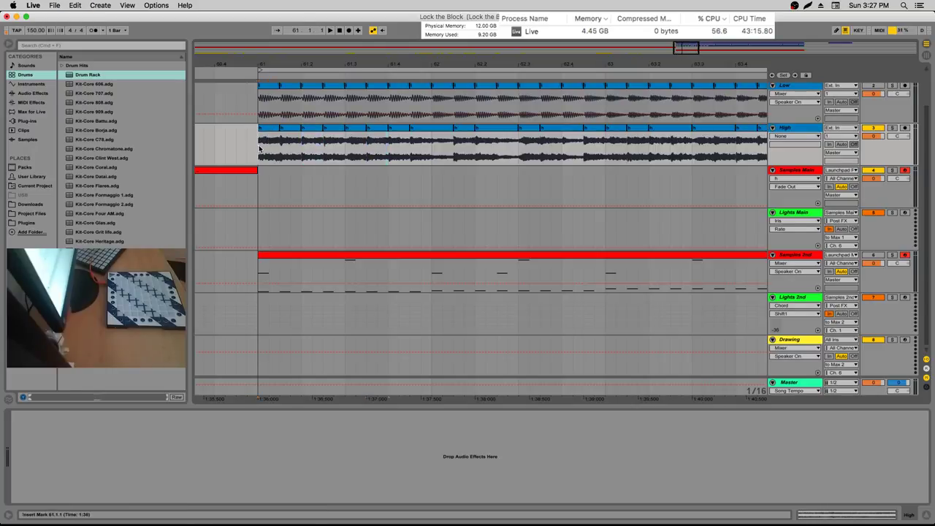
left_click(261, 148)
key("space")
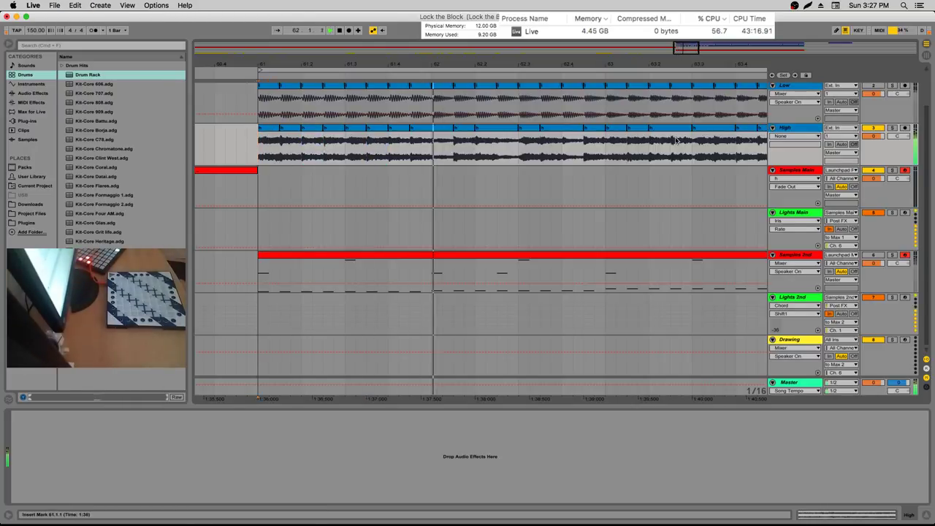
Unsolo High and delete the h-6 pad and the h pad at E5
left_click(875, 129)
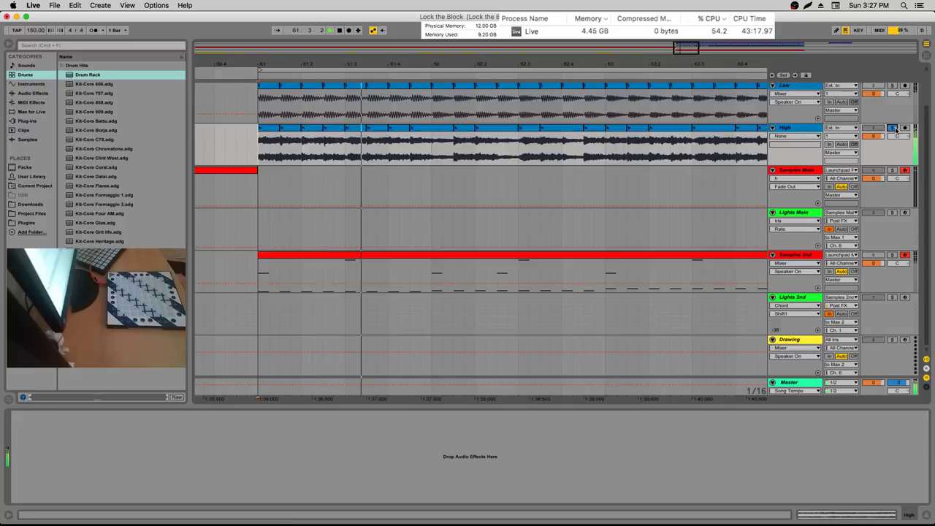
left_click(799, 213)
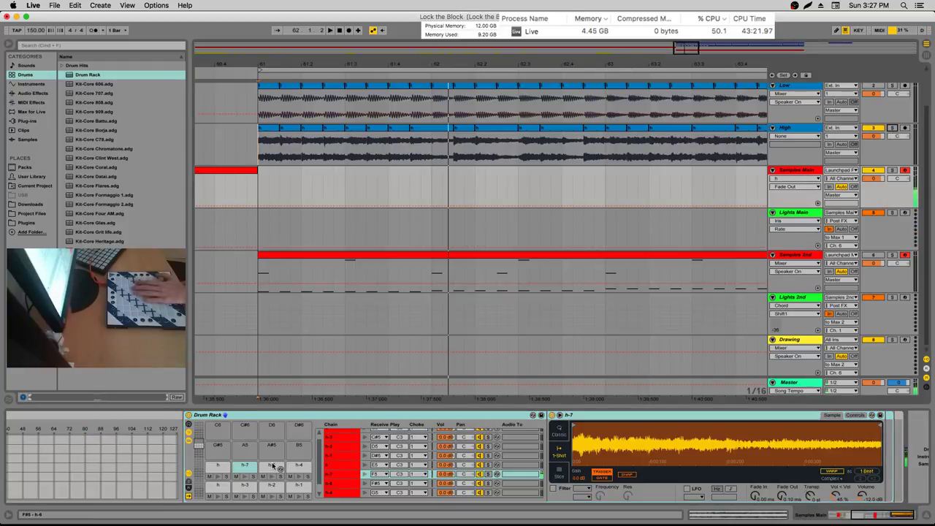
right_click(275, 466)
left_click(288, 475)
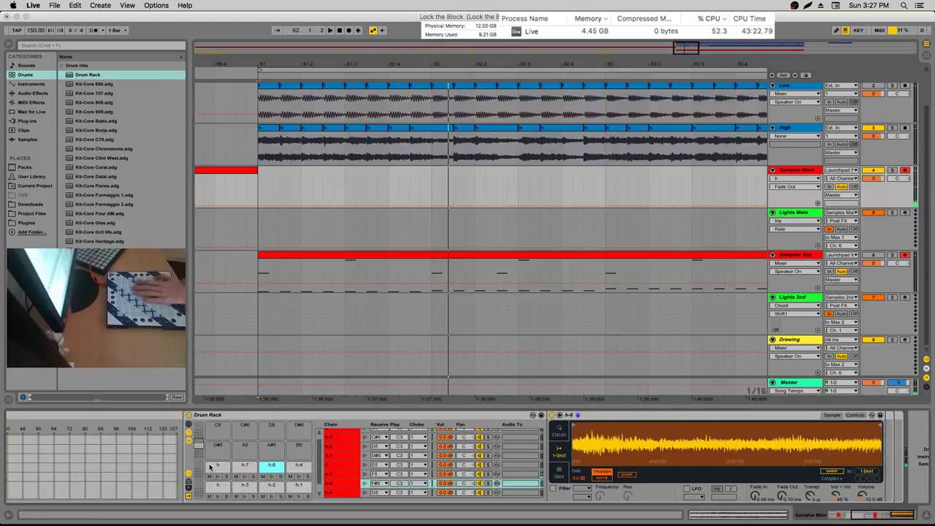
right_click(212, 467)
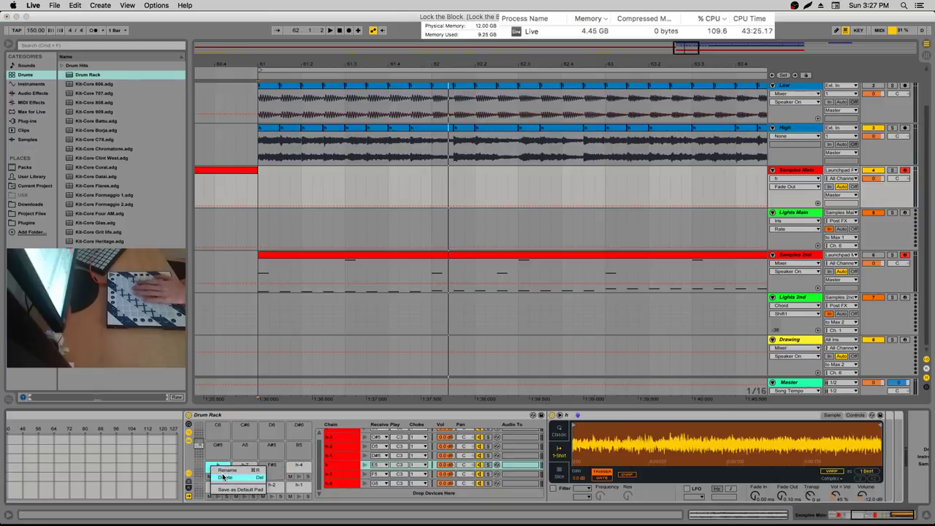
left_click(224, 477)
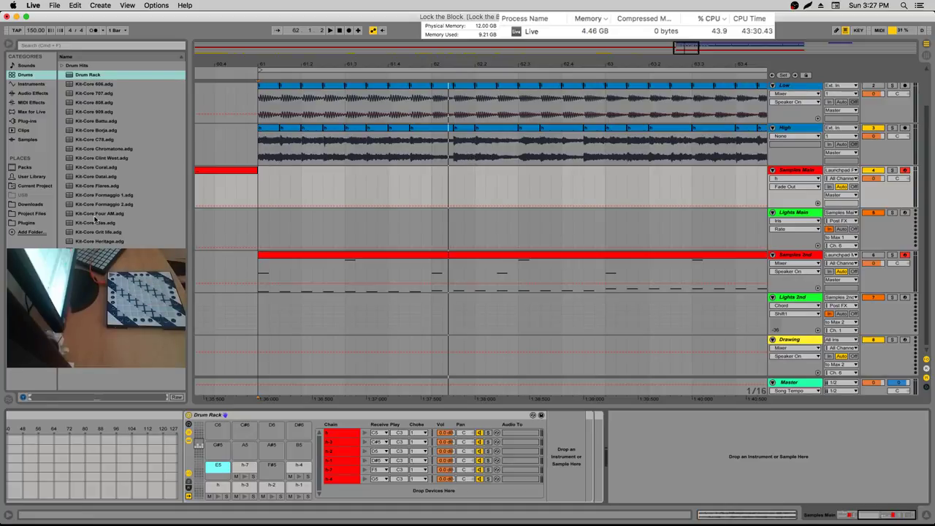
key("minus")
key("minus")
key("minus")
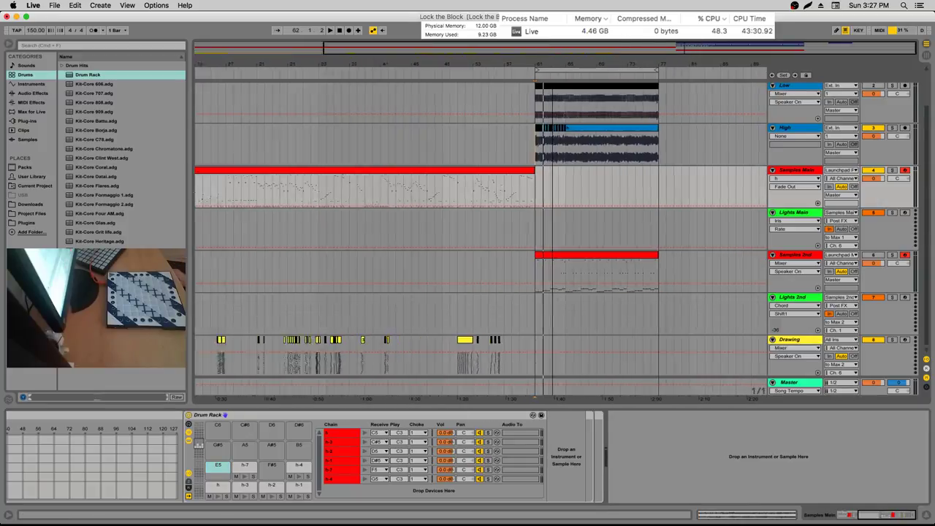
key("plus")
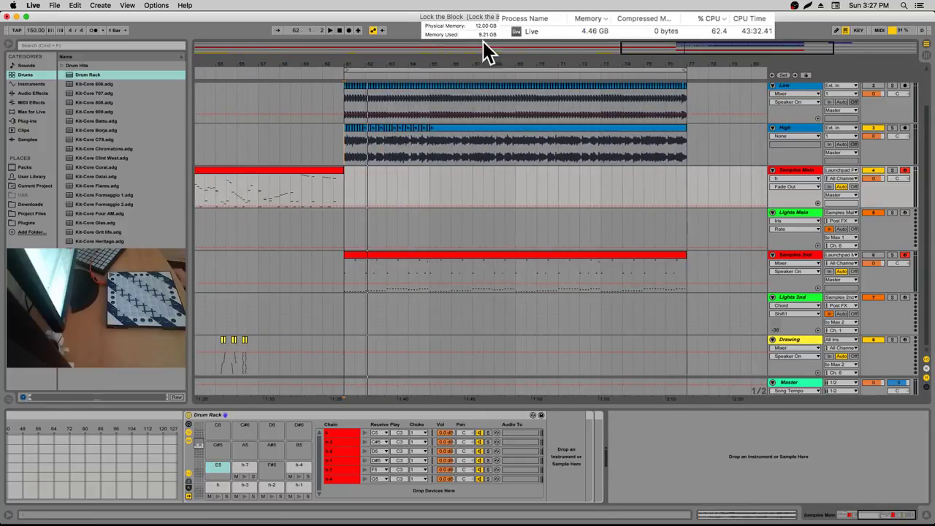
left_click_drag(500, 65, 338, 37)
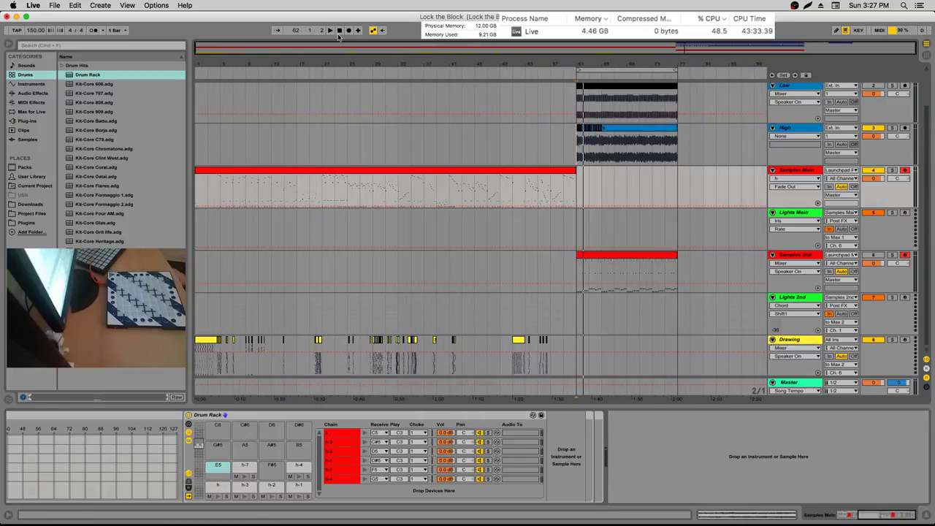
left_click_drag(595, 60, 267, 106)
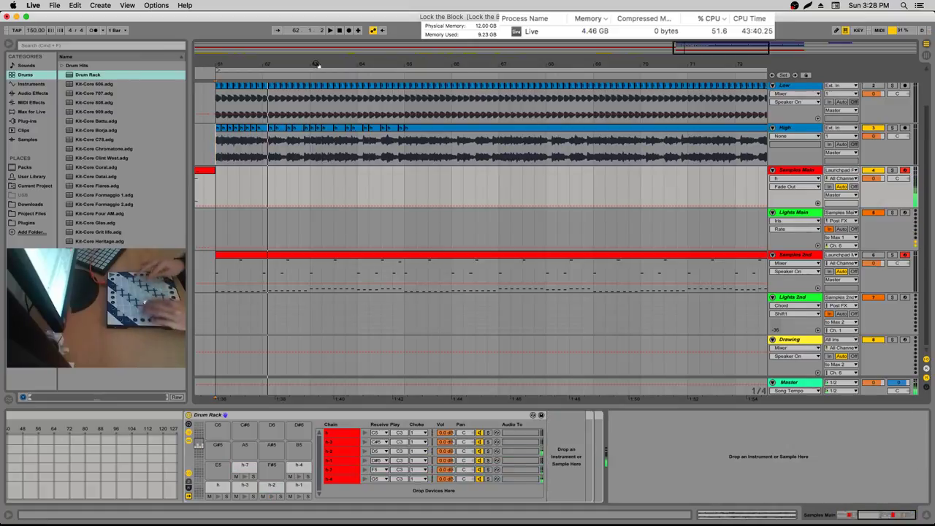
Move the h-7 slice onto pad A4, show its sample, and zoom the arrangement in
left_click(248, 467)
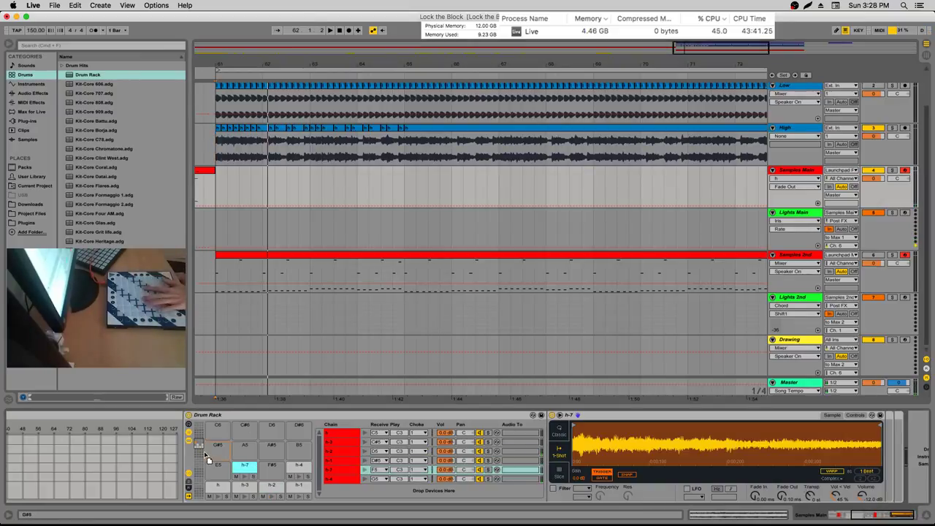
scroll(243, 442, "down", 4)
left_click_drag(242, 438, 241, 436)
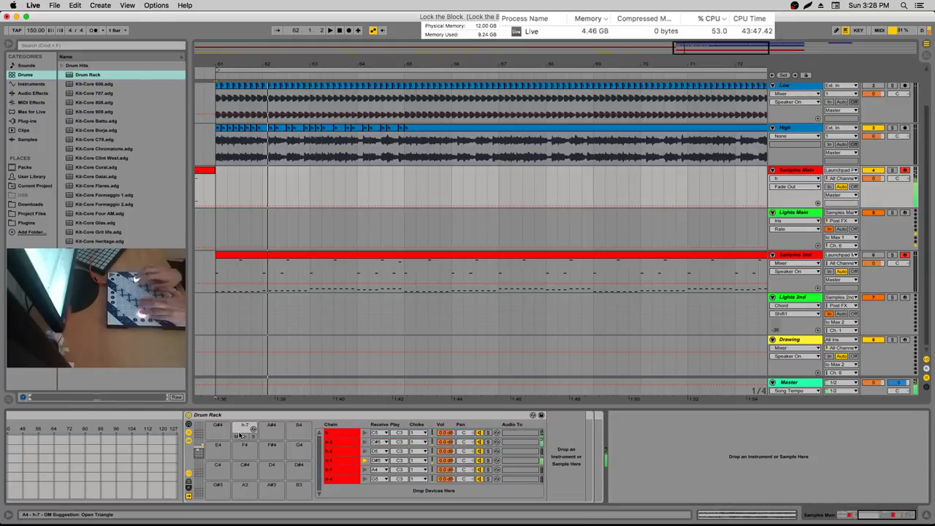
left_click(240, 435)
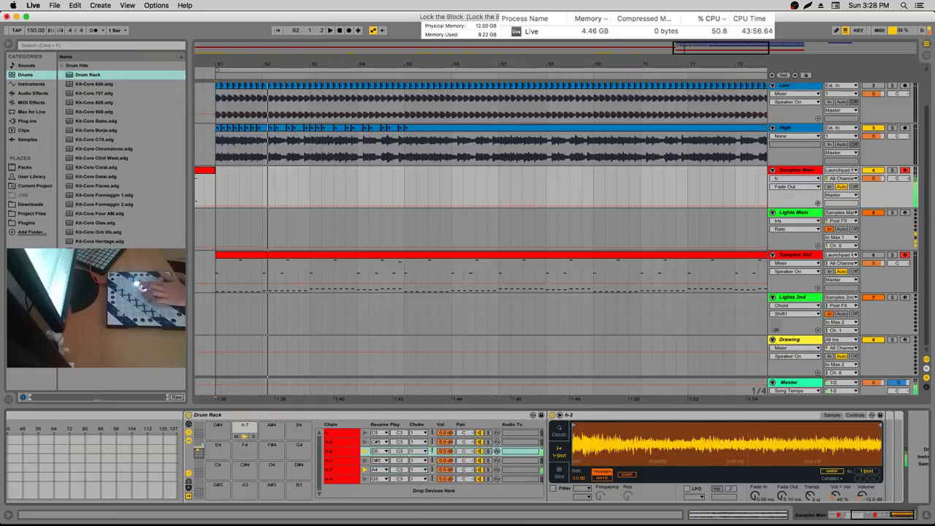
key("plus")
key("plus")
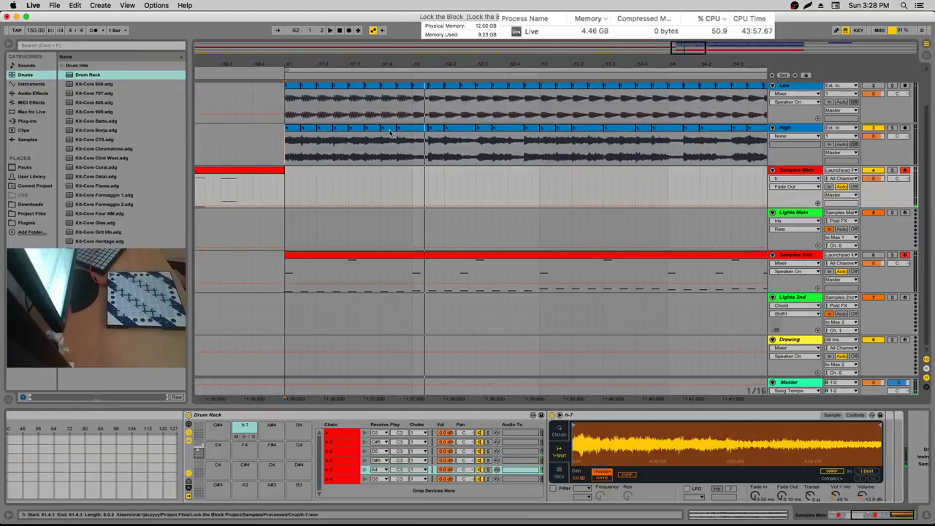
Play the High and Low slices back from bar 61
left_click_drag(381, 142, 365, 143)
left_click(318, 143)
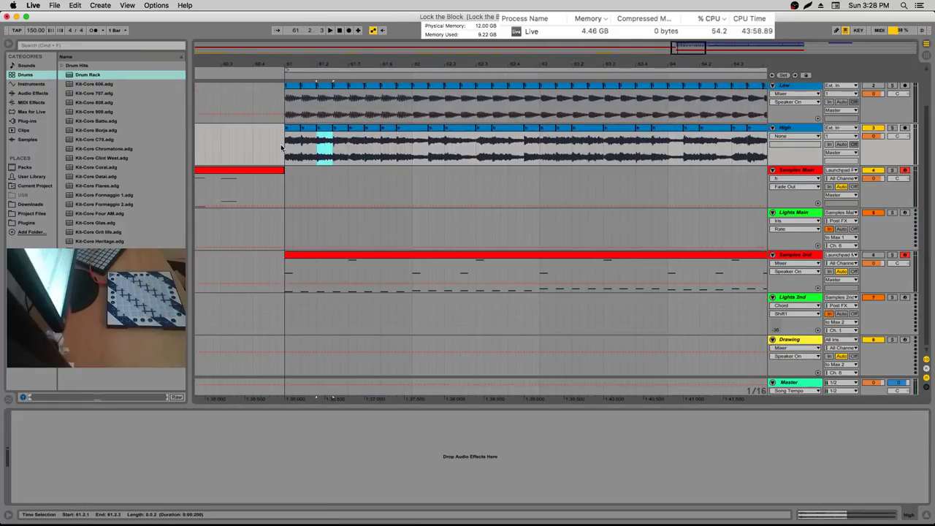
key("space")
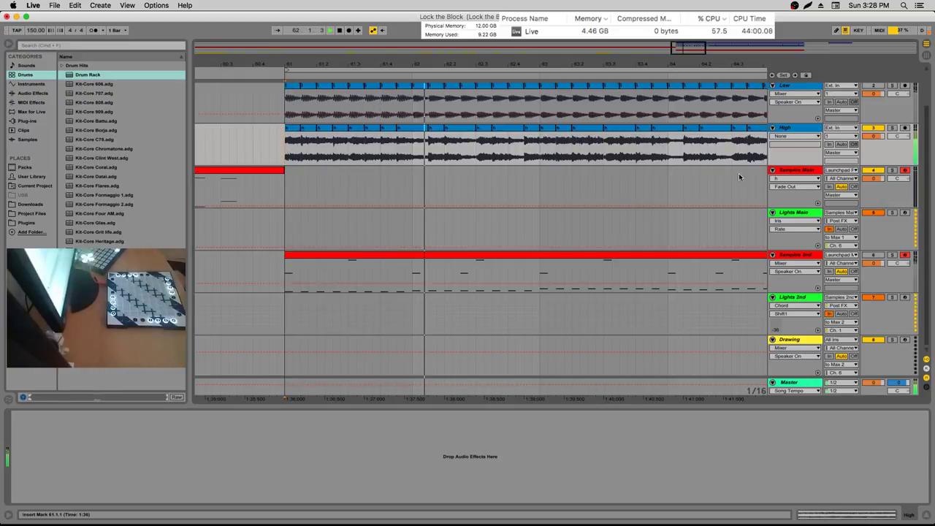
Check the Lights Main device, set the start point on the High clip, and show the Samples Main Drum Rack
left_click(792, 212)
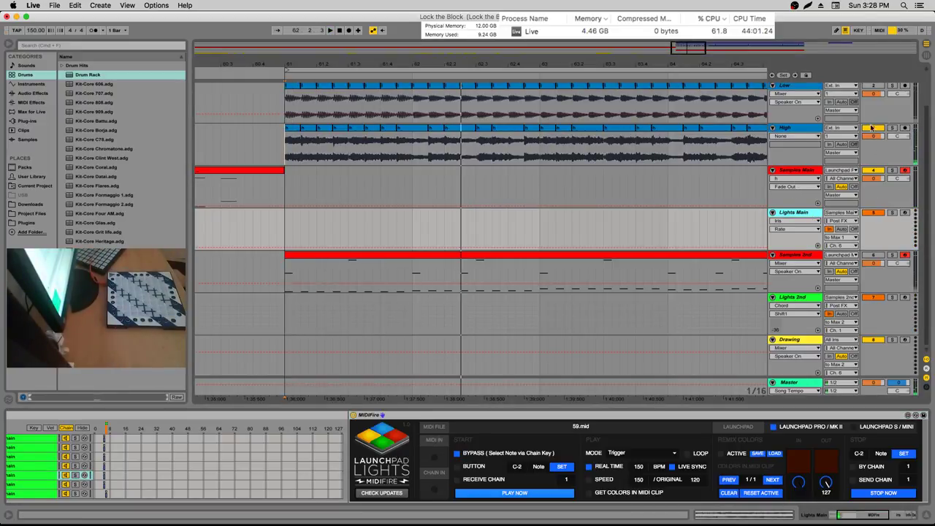
scroll(890, 104, "up", 1)
scroll(890, 124, "up", 2)
scroll(889, 124, "up", 1)
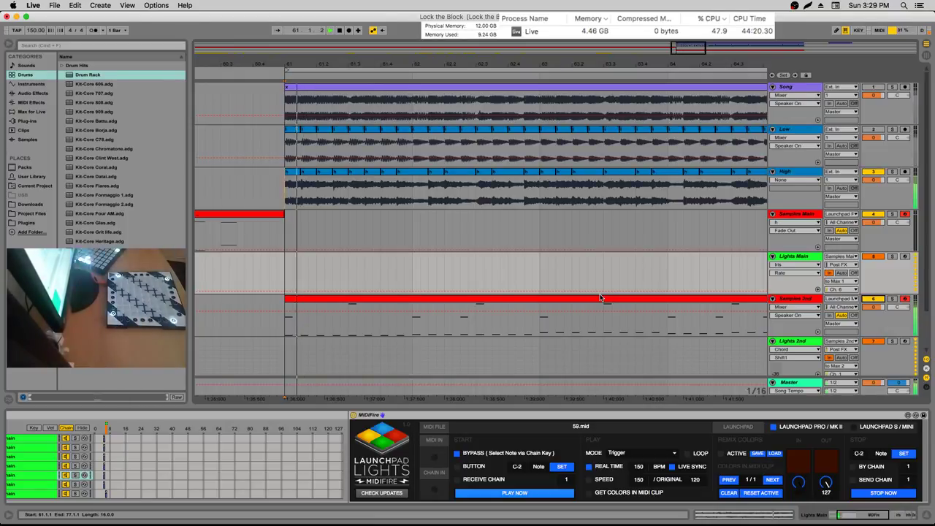
left_click(331, 187)
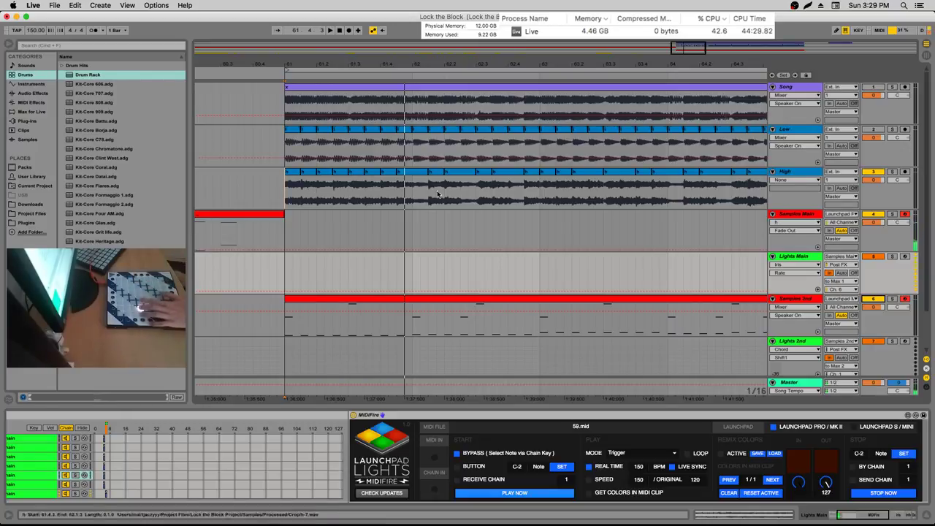
left_click(787, 213)
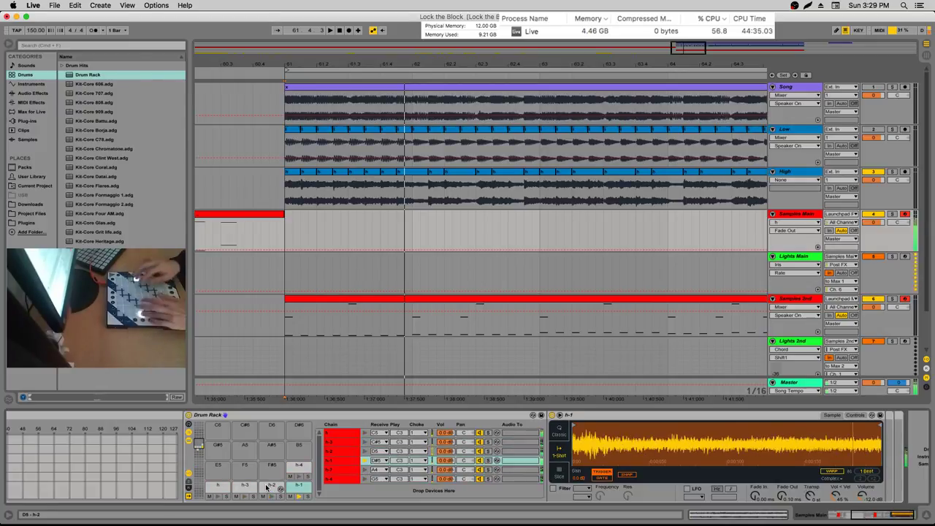
Move h-2 from D5 via F5 to pad C6, and place h-7 on pad D5
left_click_drag(267, 487, 245, 466)
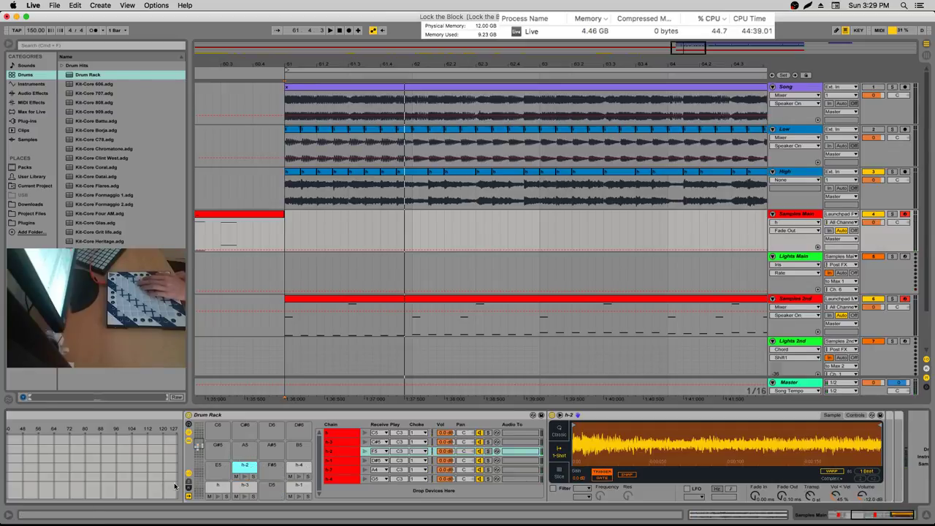
left_click_drag(229, 471, 218, 428)
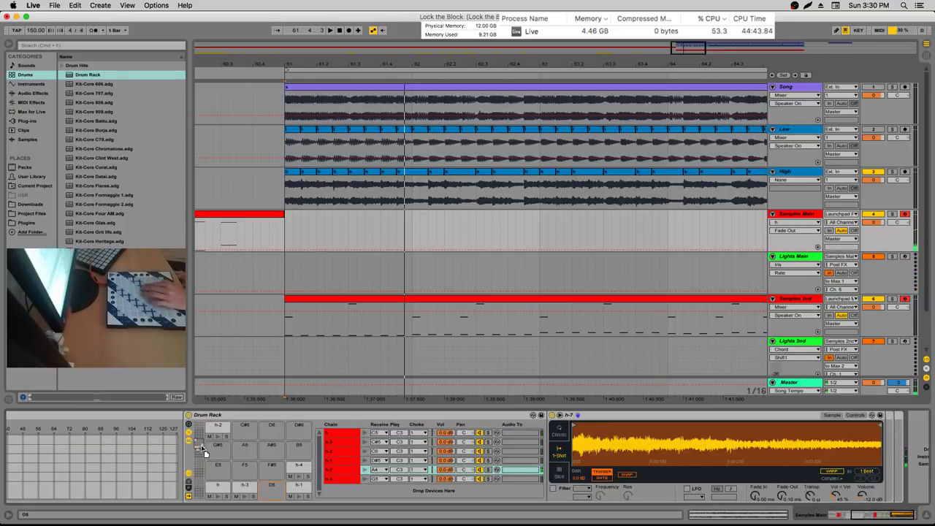
left_click(270, 486)
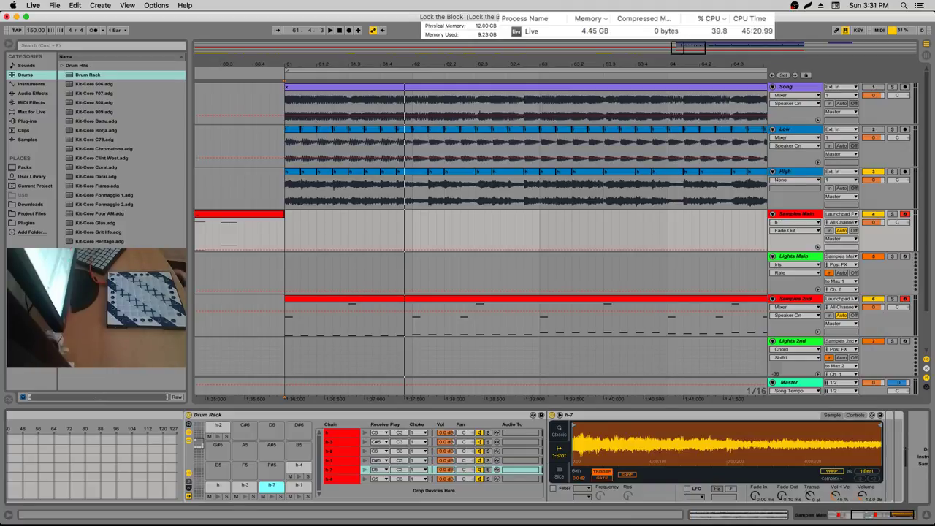
Delete the h-2 chain from pad C6 in the Samples Main Drum Rack
right_click(215, 428)
left_click(229, 439)
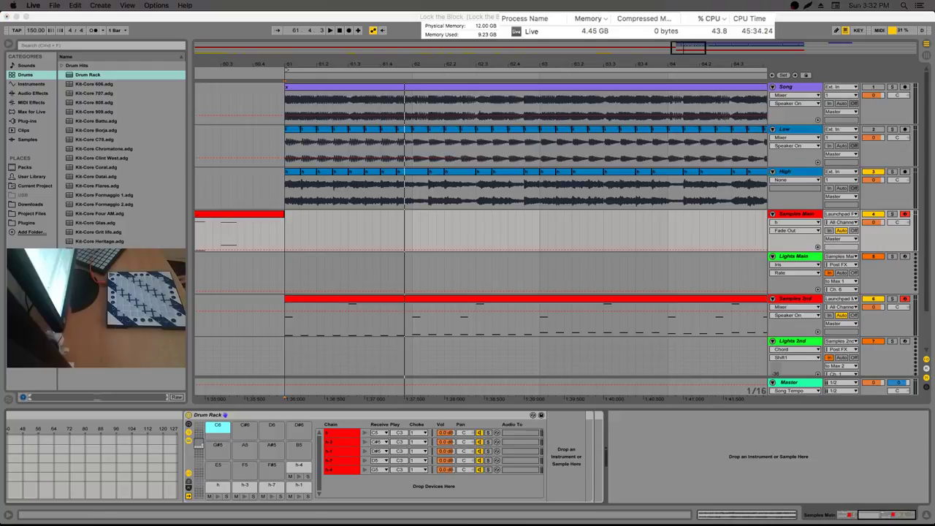
left_click(540, 31)
Solo the Low track and start playback to hear it alone
left_click(285, 158)
key("u")
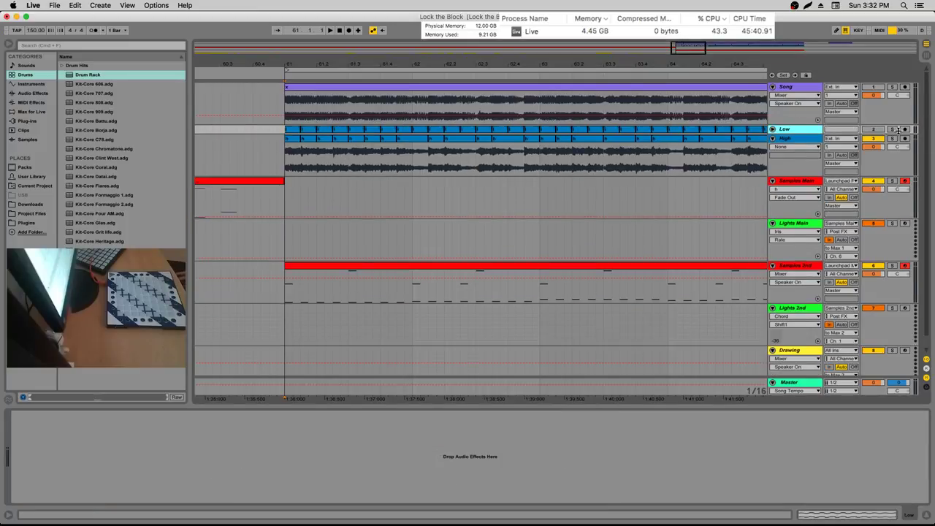
left_click(893, 129)
key("space")
key("u")
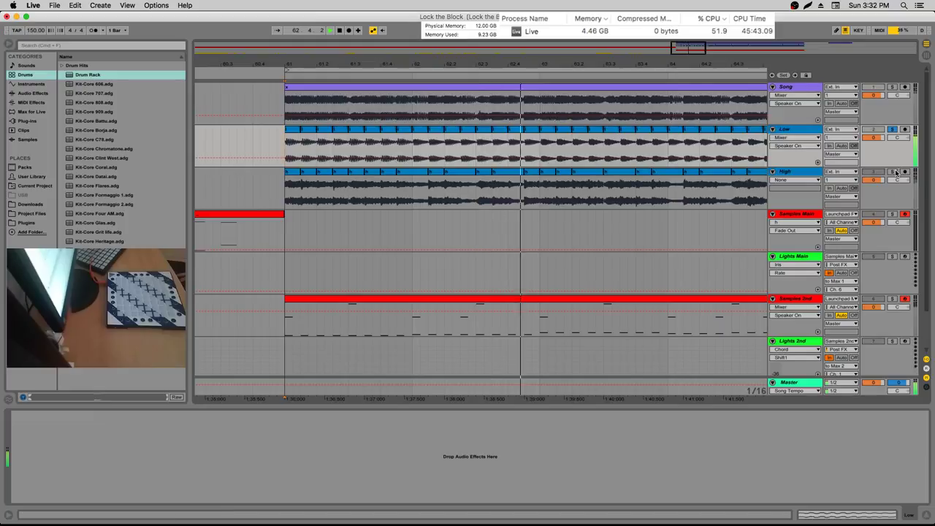
Solo the High track, then unsolo it and zoom the arrangement out
left_click(892, 172)
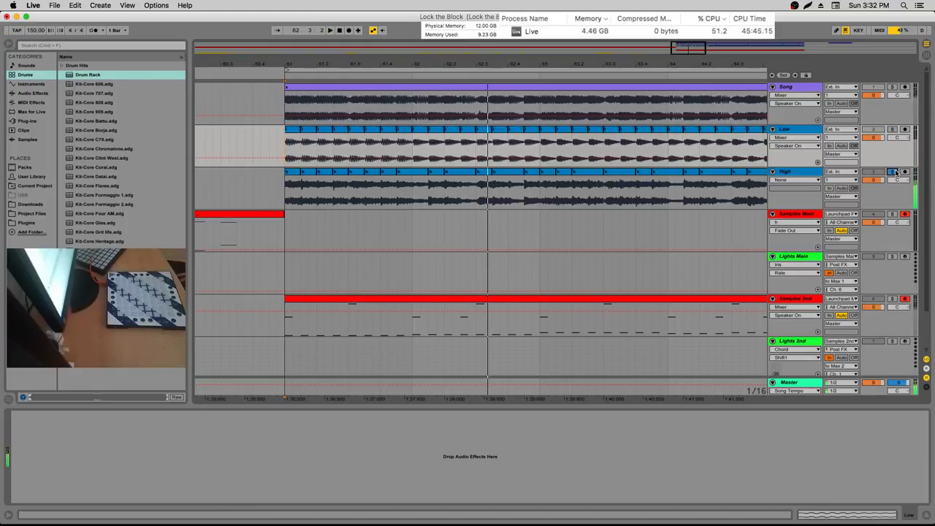
left_click(892, 173)
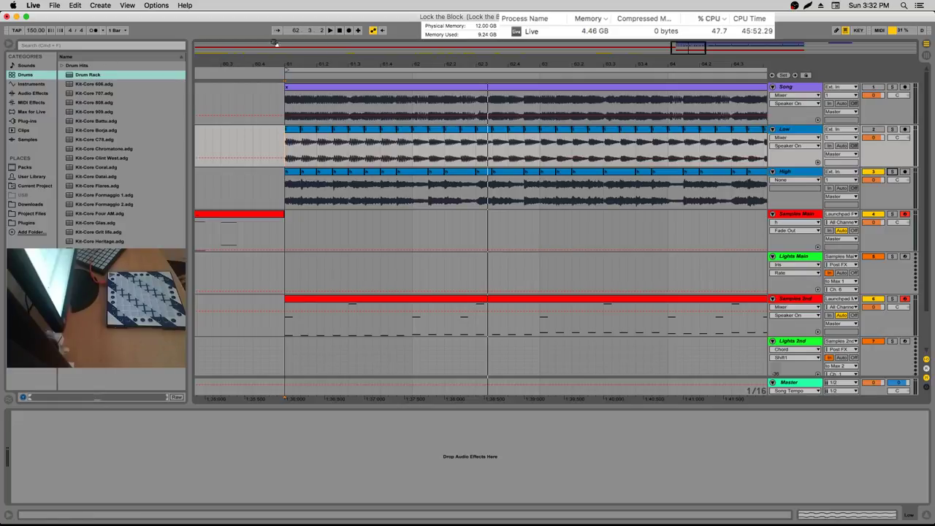
scroll(526, 233, "left", 2)
scroll(526, 234, "down", 5)
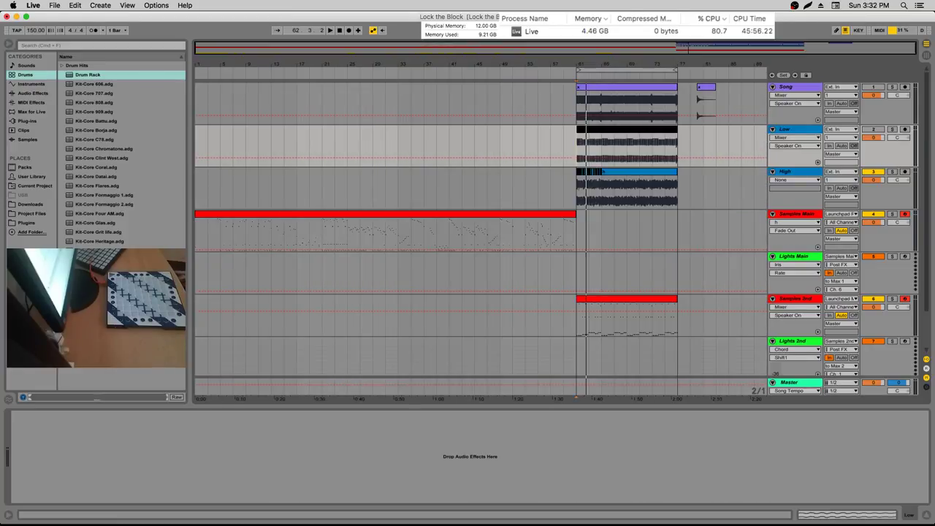
Set the start point at bar 61 and zoom the view to bars 61–77
scroll(575, 73, "right", 1)
left_click(575, 73)
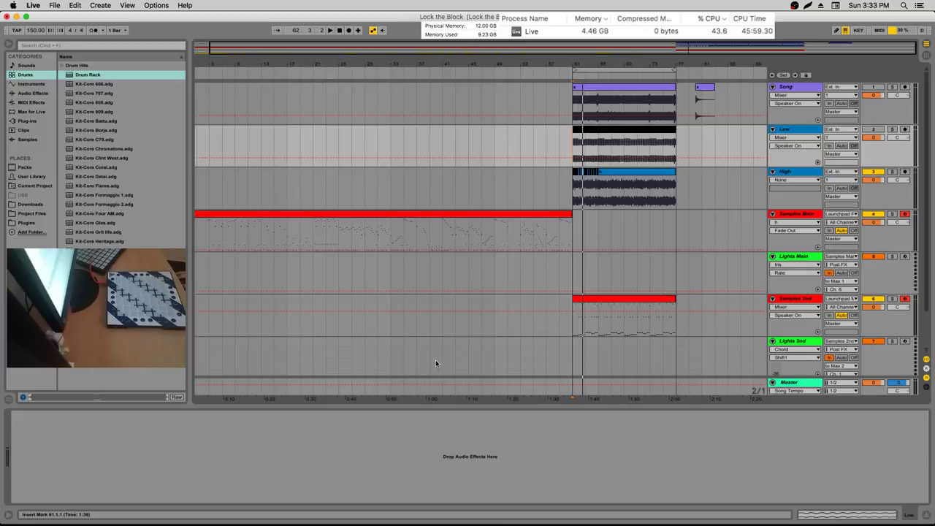
left_click_drag(609, 57, 314, 60)
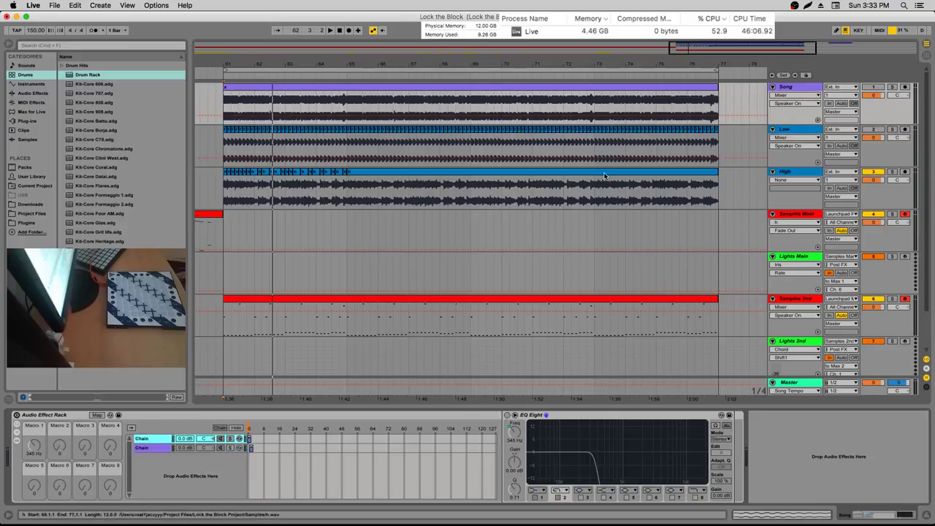
Check the High track's devices, the Samples Main Drum Rack, then the Low track
left_click(792, 177)
key("Down")
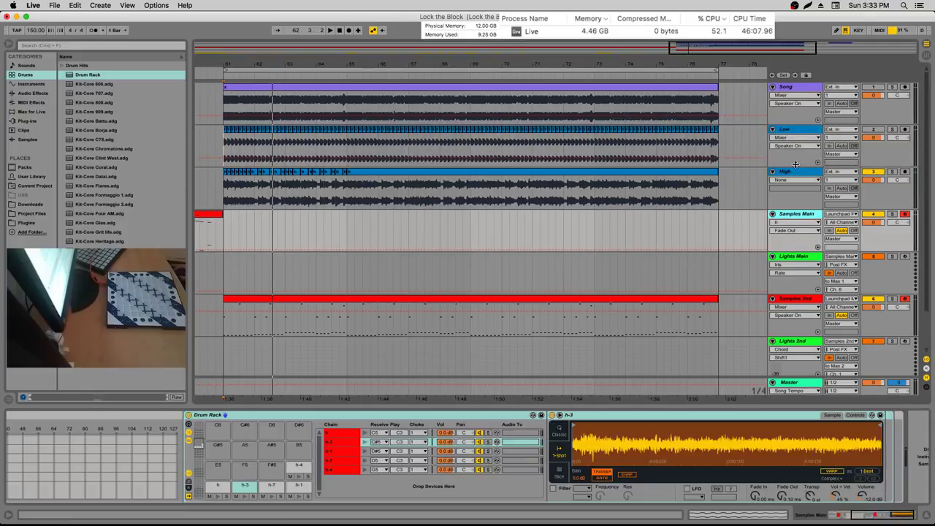
left_click(796, 133)
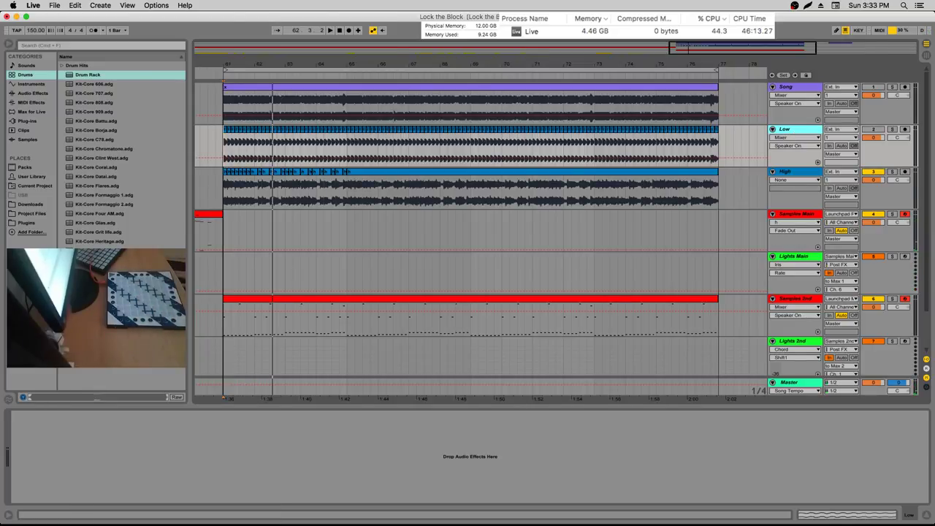
Zoom in on the start of the High and Low clips near bar 61
left_click_drag(222, 63, 222, 95)
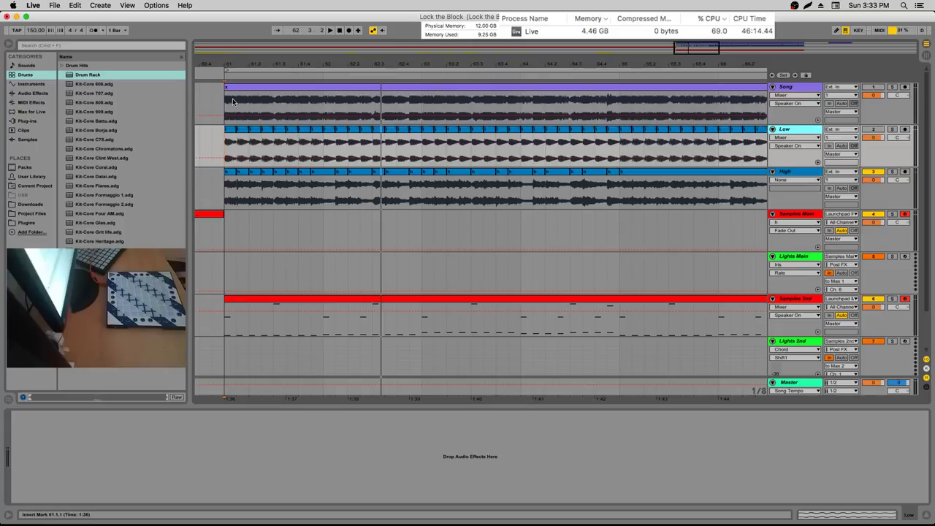
Play the set from bar 61, then restart playback from the same point
key("space")
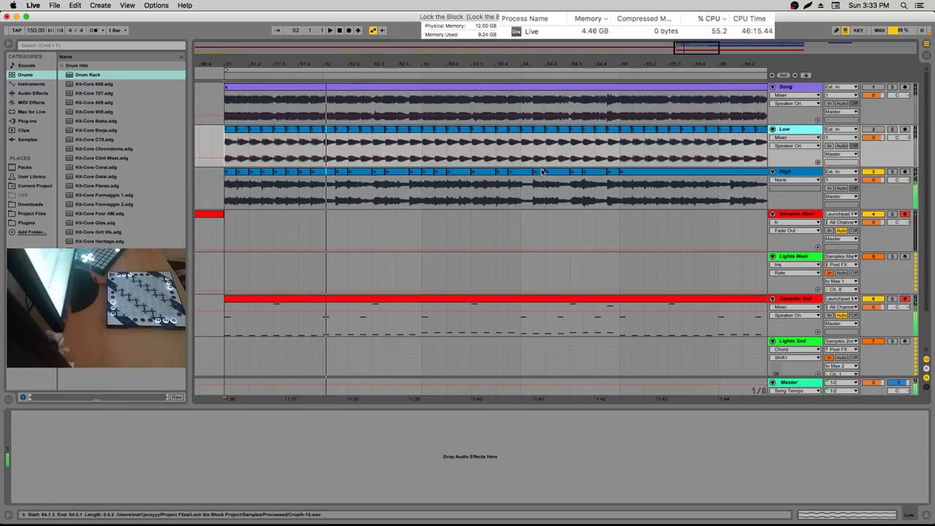
key("space")
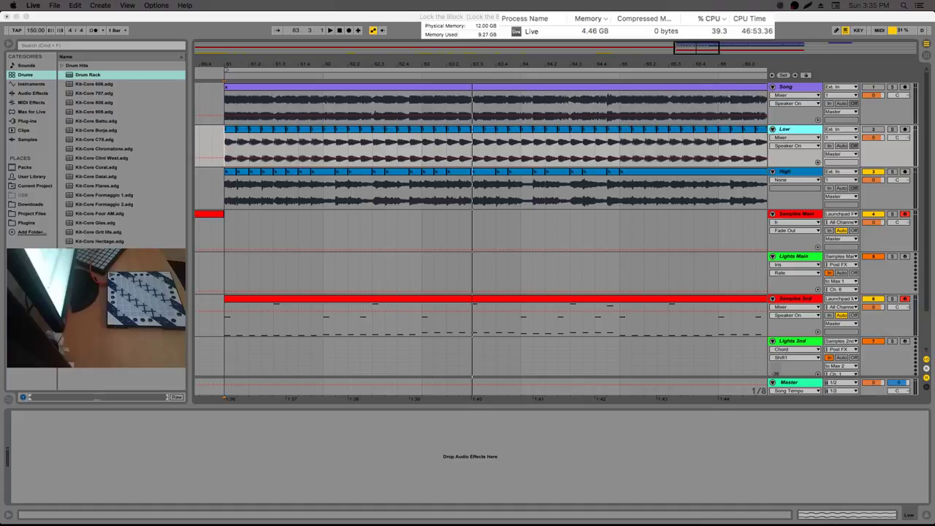
Play the arrangement from 62.3.3, then restart playback at 61.4.3
left_click(385, 242)
key("space")
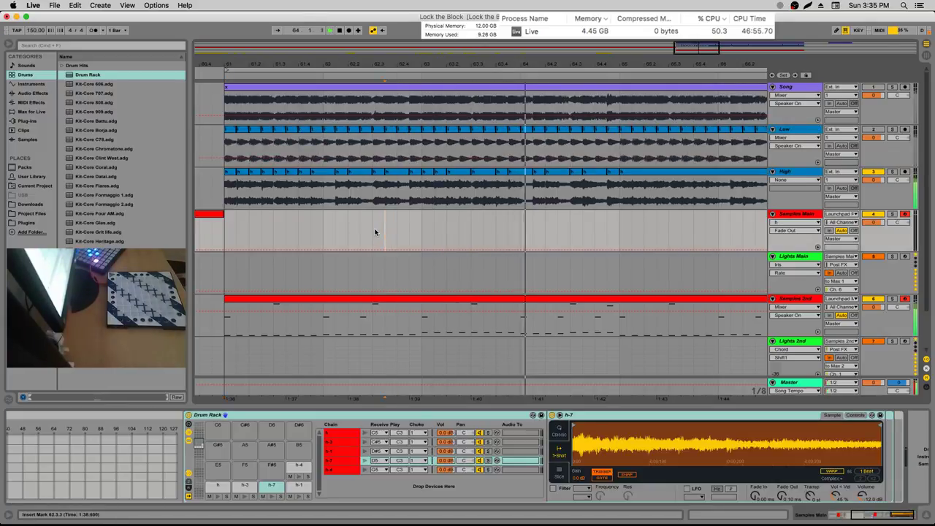
left_click(311, 230)
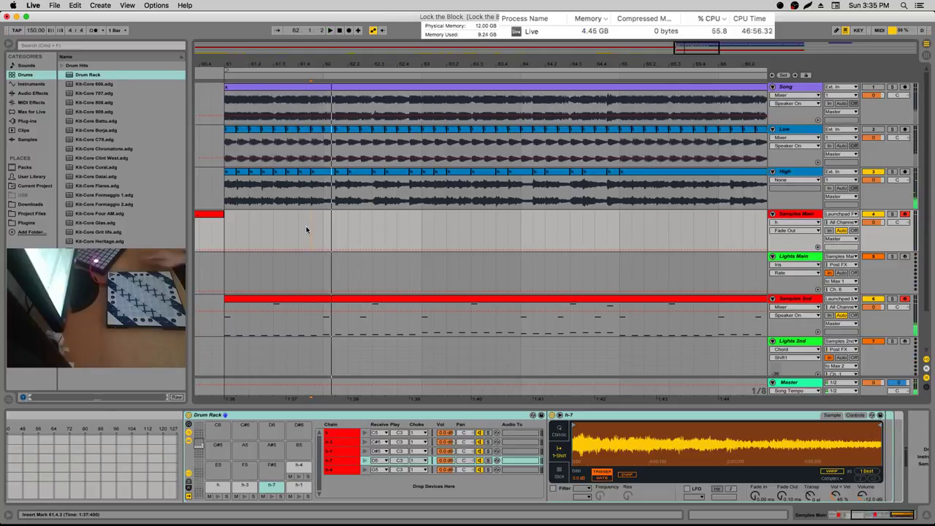
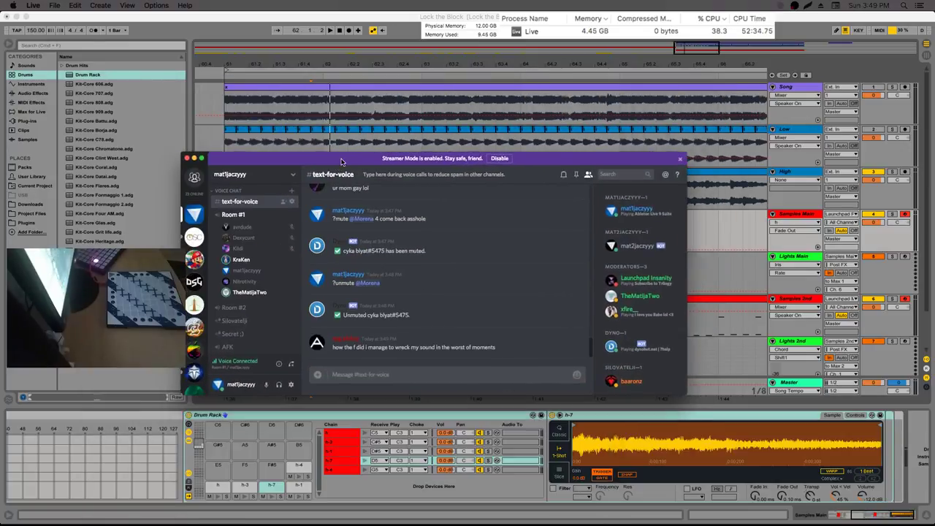
Move the Discord window and post 'just restart' in text-for-voice
left_click_drag(342, 212, 372, 151)
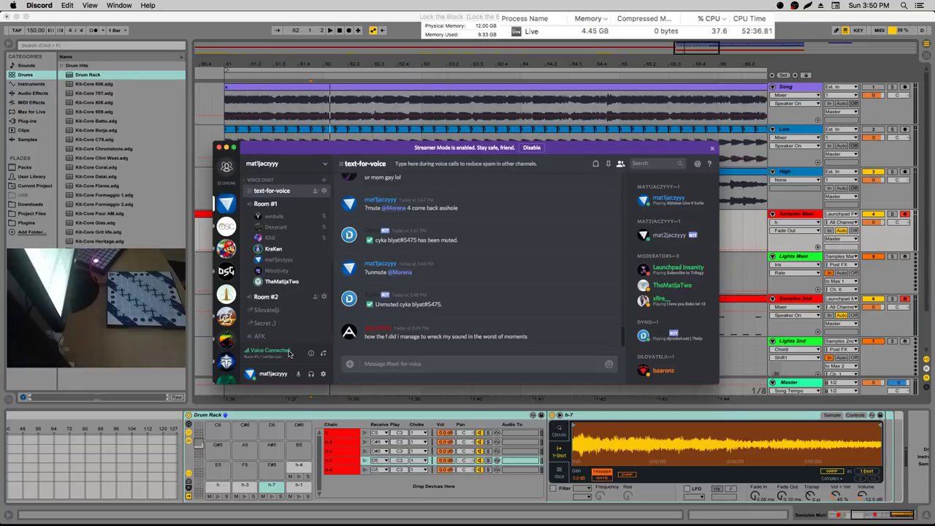
left_click(411, 364)
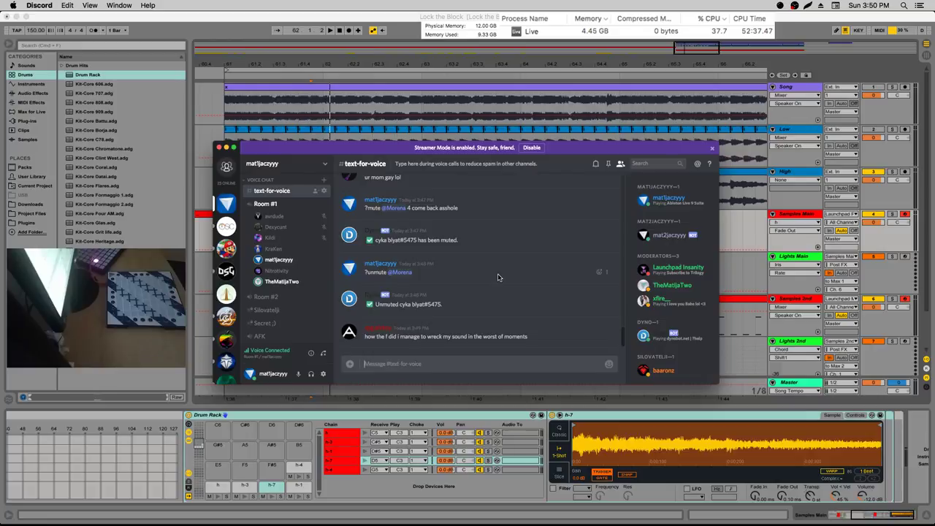
type("just restart")
key("Return")
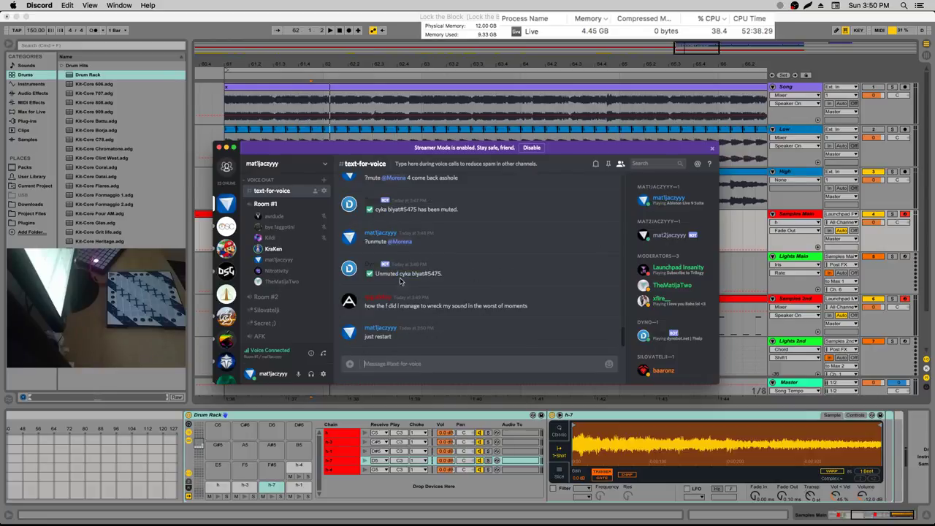
Change a voice member's User Volume, then check other Room #1 members' options
right_click(287, 254)
left_click(303, 198)
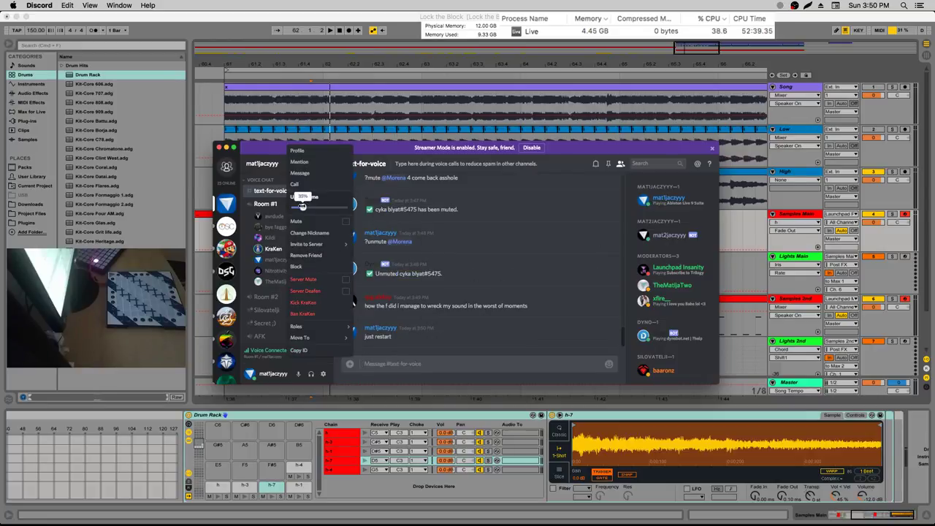
left_click(371, 259)
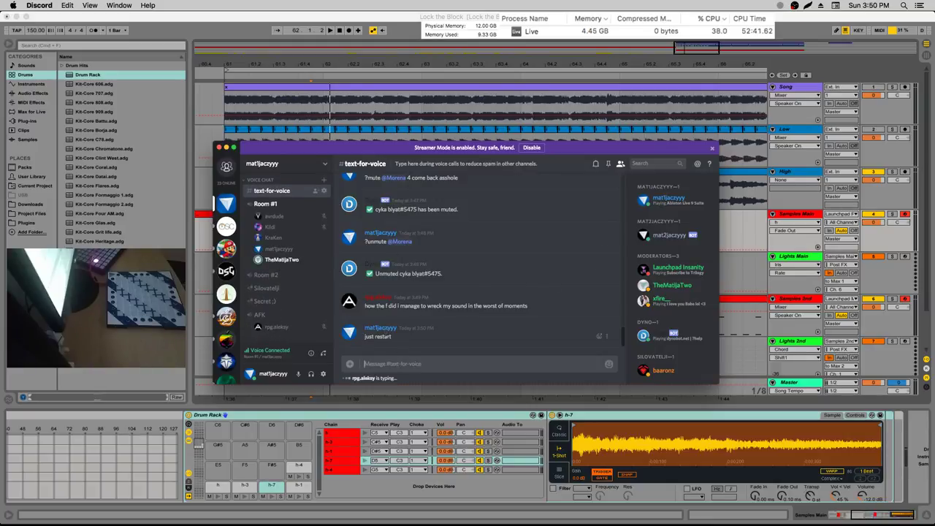
scroll(298, 283, "up", 1)
right_click(285, 257)
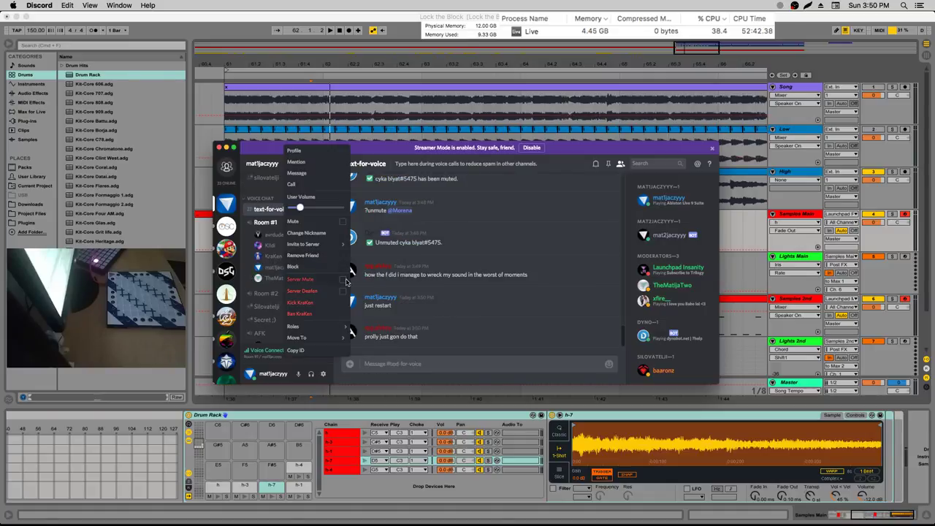
key("Escape")
right_click(306, 256)
key("Escape")
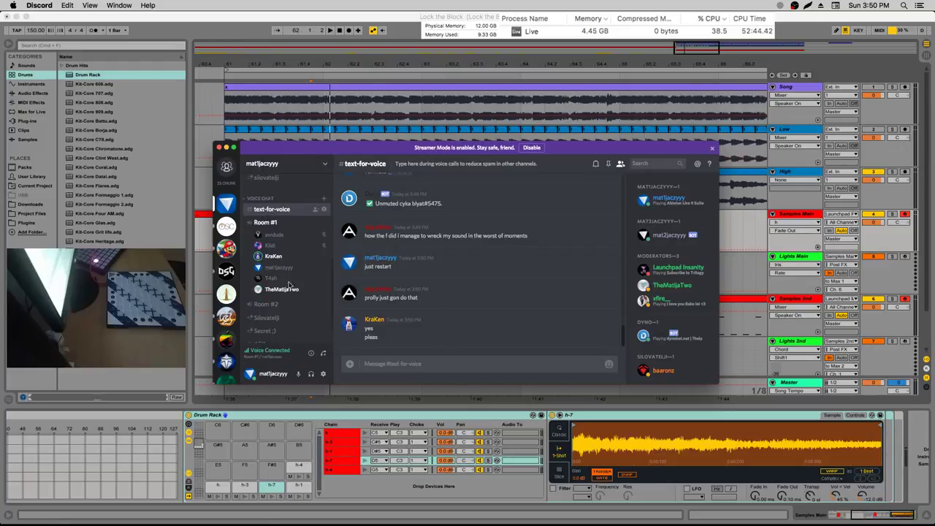
left_click(400, 358)
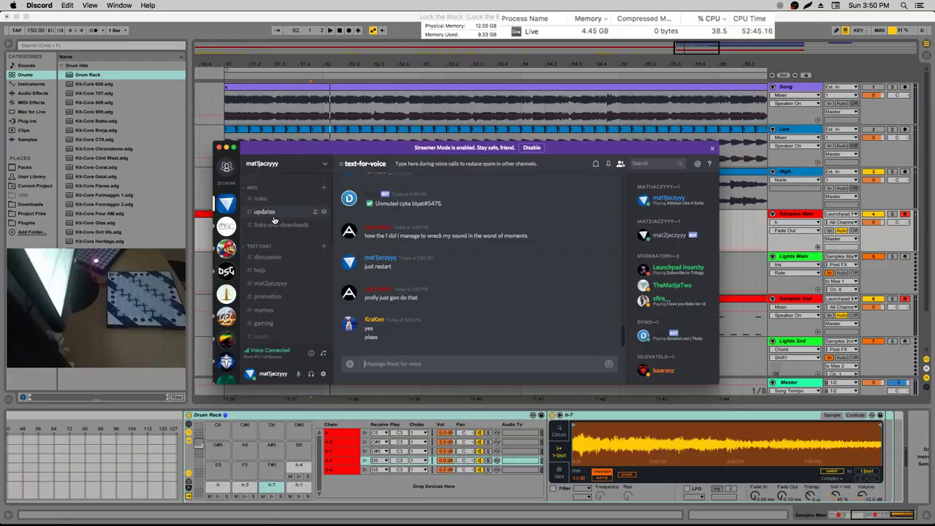
key("alt+shift+Up")
type("@eve")
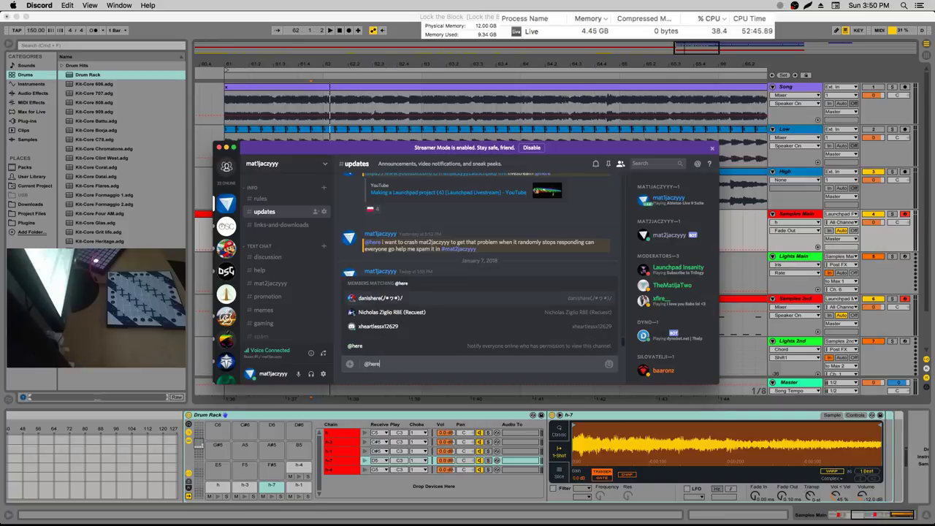
key("Tab")
type("jo")
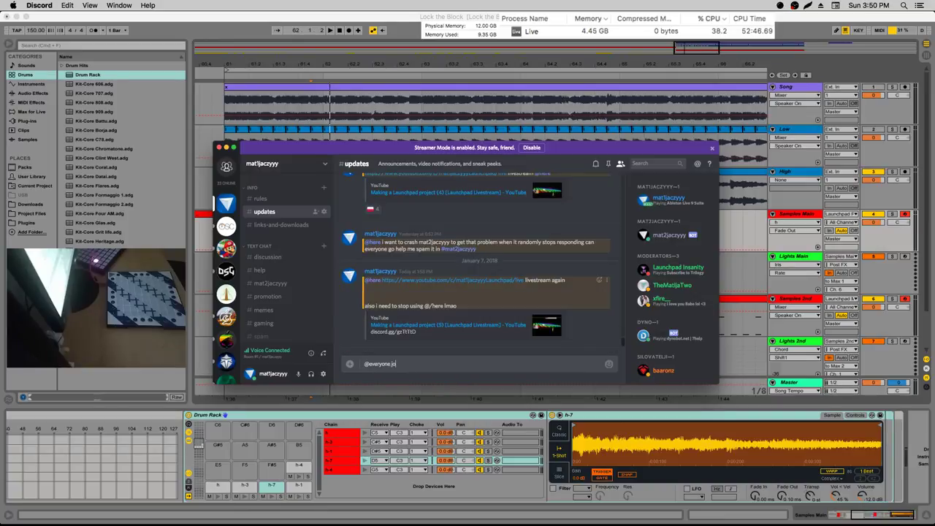
type("in Room #1")
key("Return")
Turn off Server Mute and Server Deafen for a Room #1 member
scroll(305, 301, "down", 1)
scroll(304, 301, "down", 3)
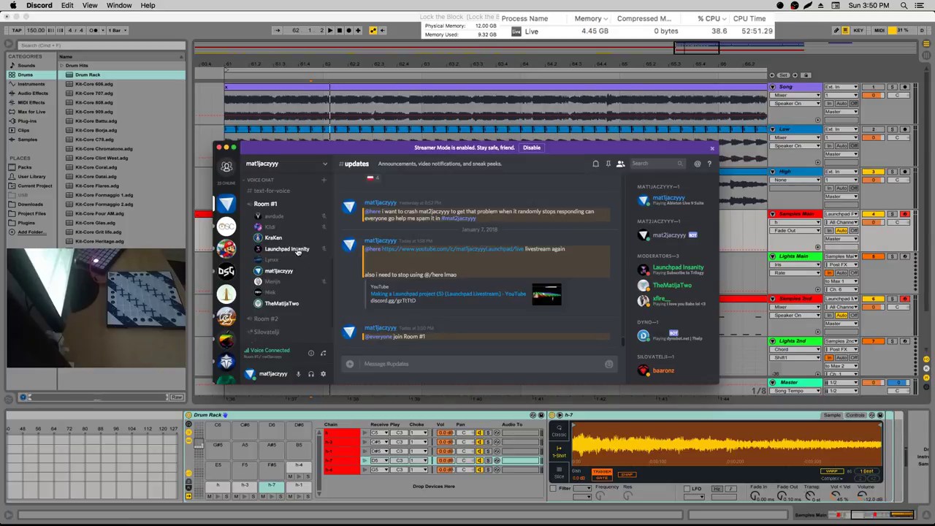
scroll(299, 261, "down", 1)
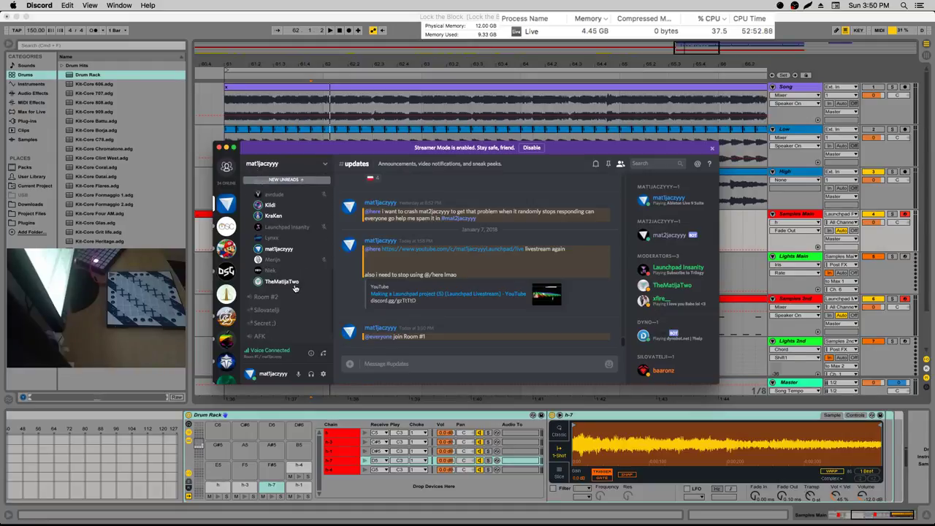
scroll(292, 281, "up", 2)
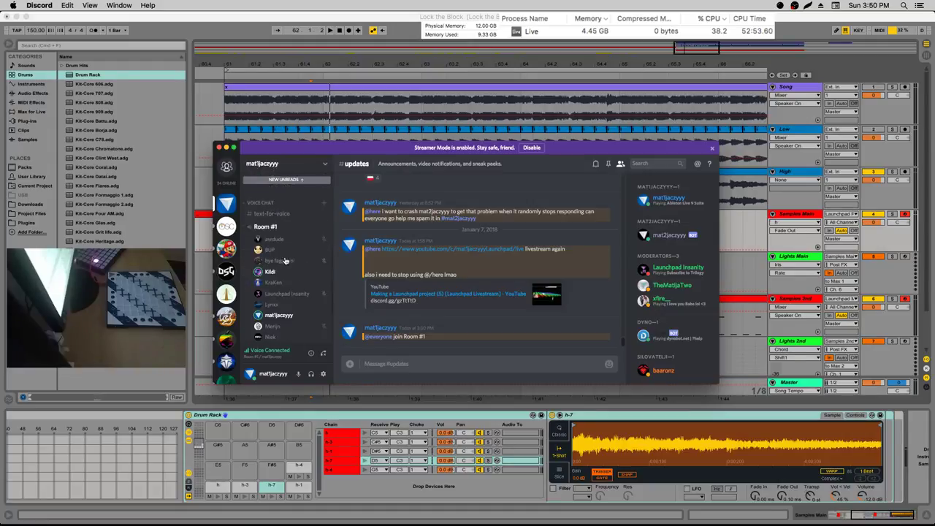
scroll(285, 260, "down", 2)
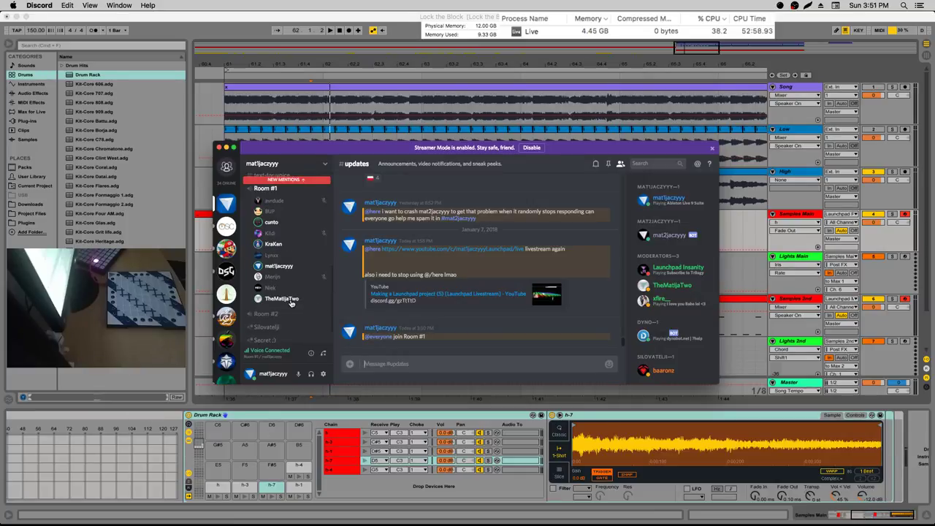
right_click(278, 230)
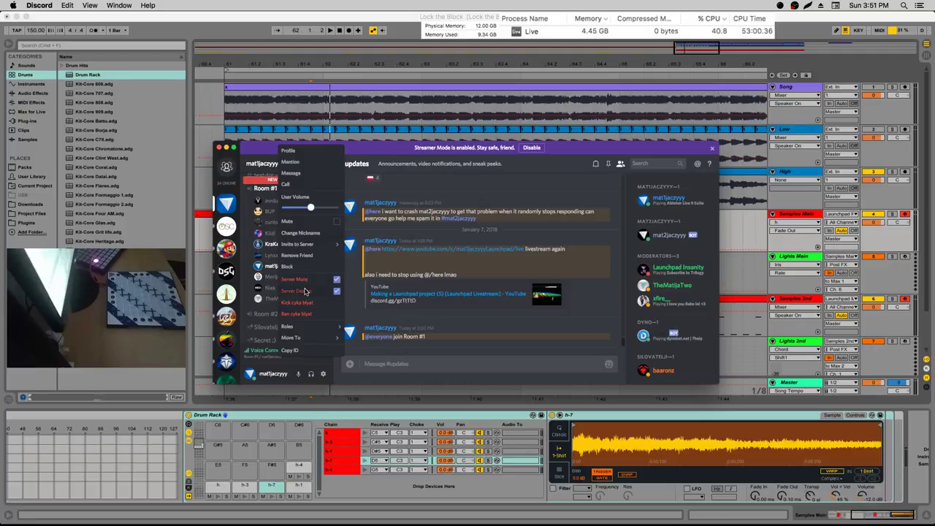
left_click(307, 284)
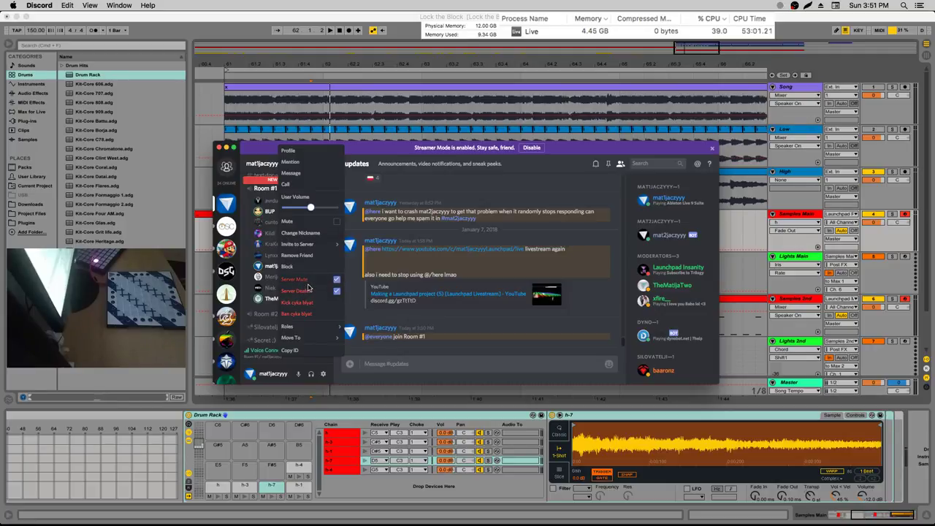
left_click(307, 292)
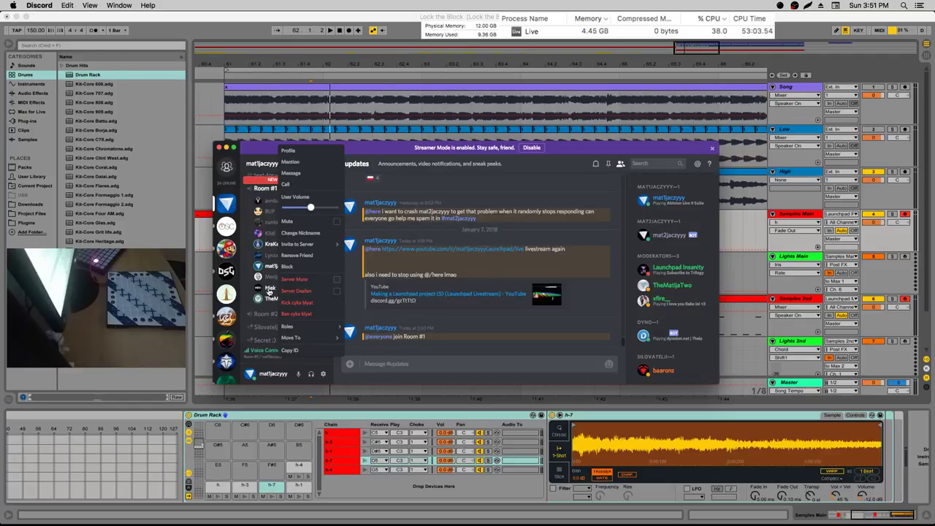
scroll(314, 281, "up", 5)
scroll(319, 277, "up", 3)
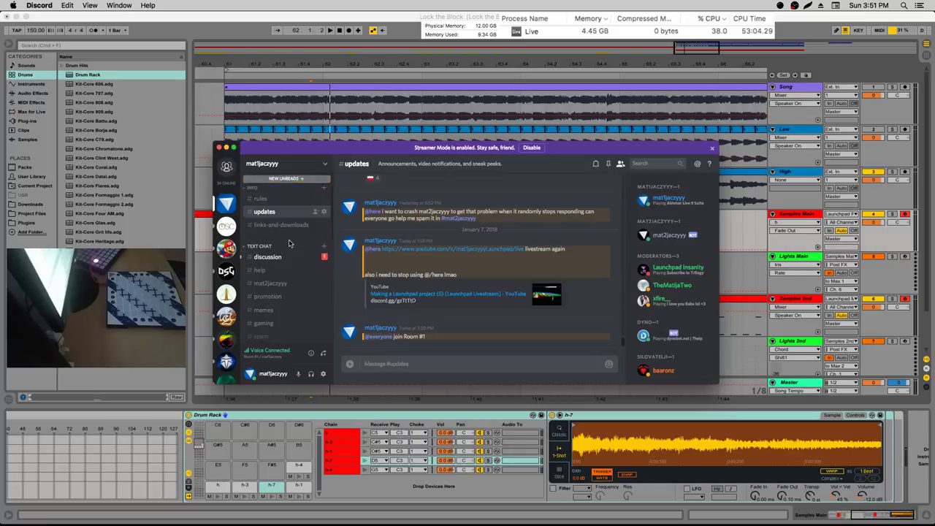
Open #discussion and scroll through its recent messages and the voice rooms
left_click(269, 257)
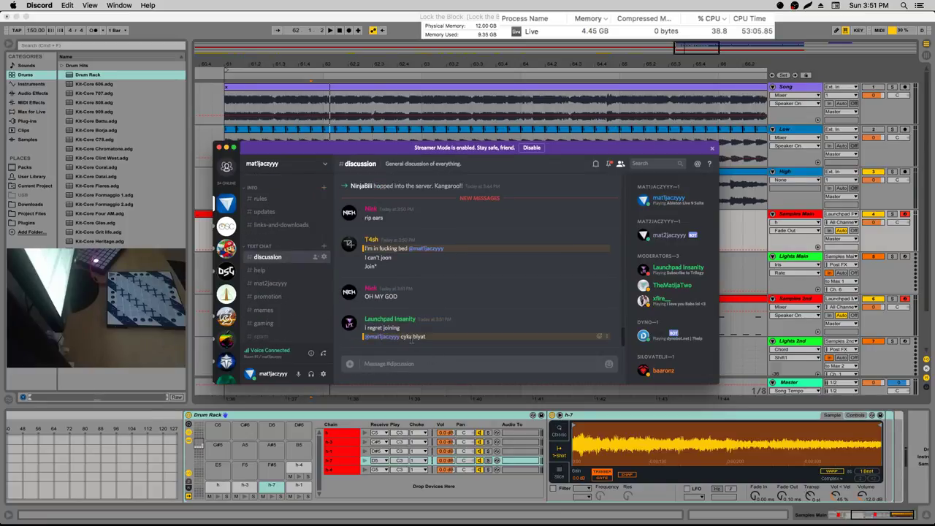
scroll(295, 294, "down", 5)
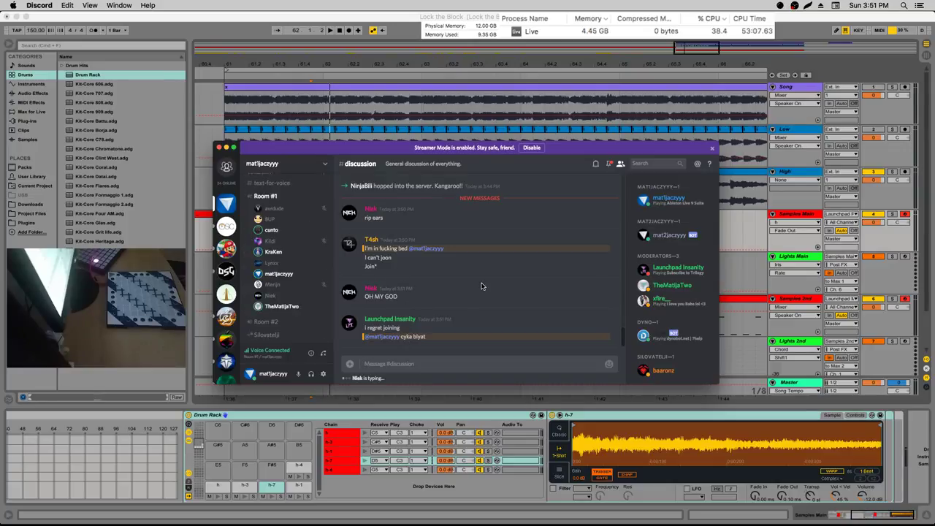
scroll(282, 307, "down", 2)
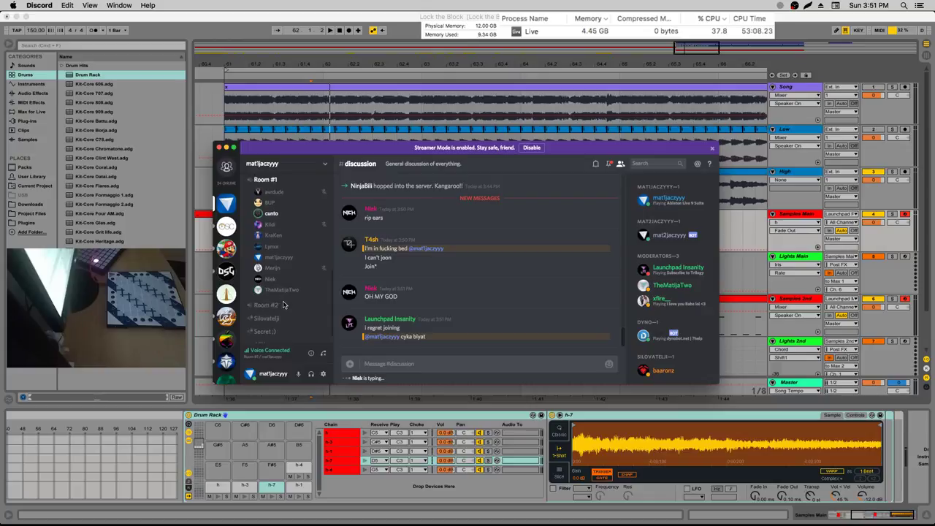
scroll(282, 307, "up", 1)
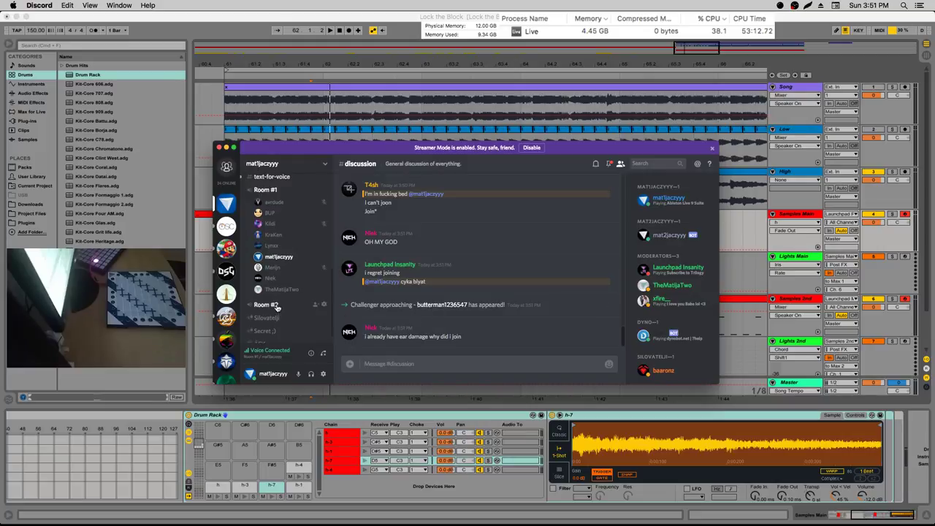
scroll(276, 307, "up", 1)
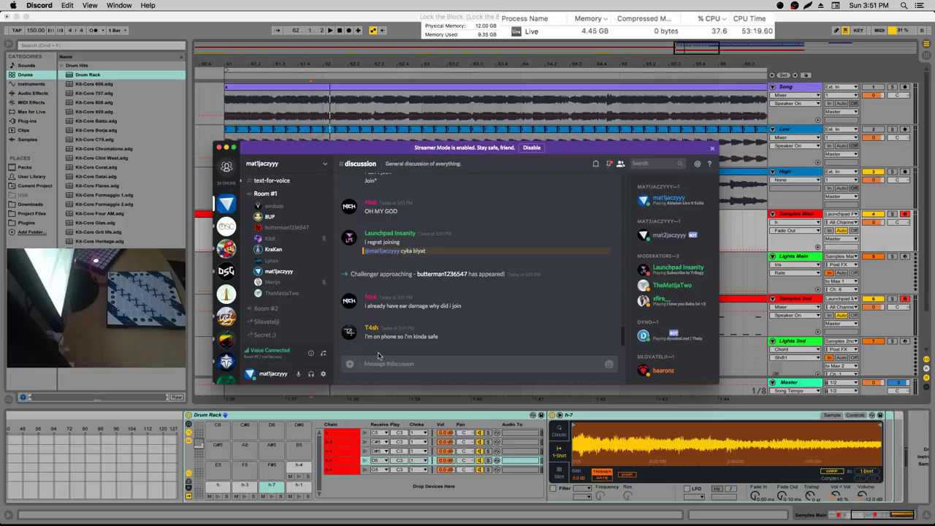
scroll(289, 254, "up", 3)
left_click(292, 242)
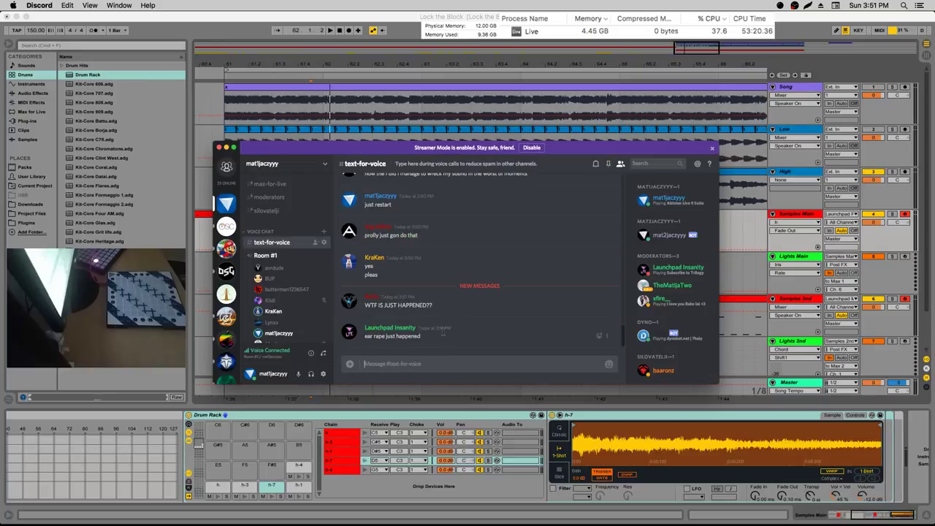
type("@ThreeStar")
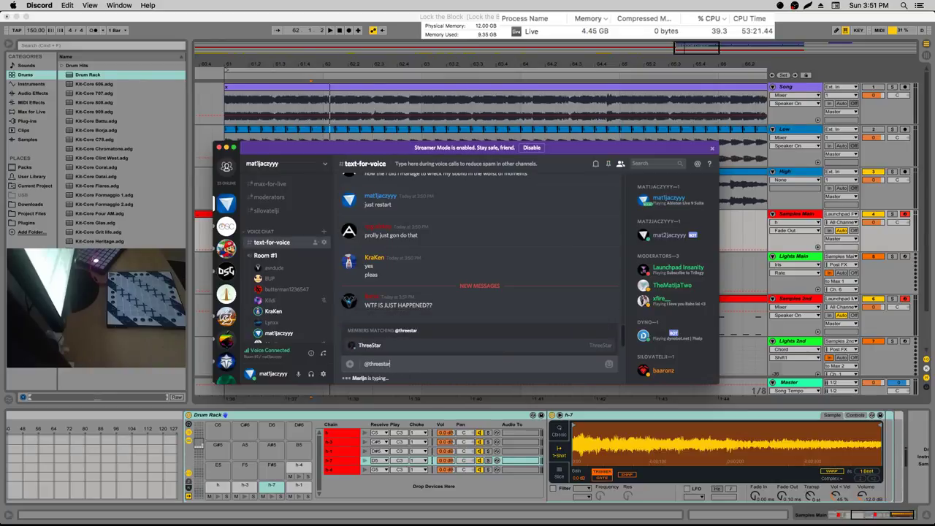
type(" join")
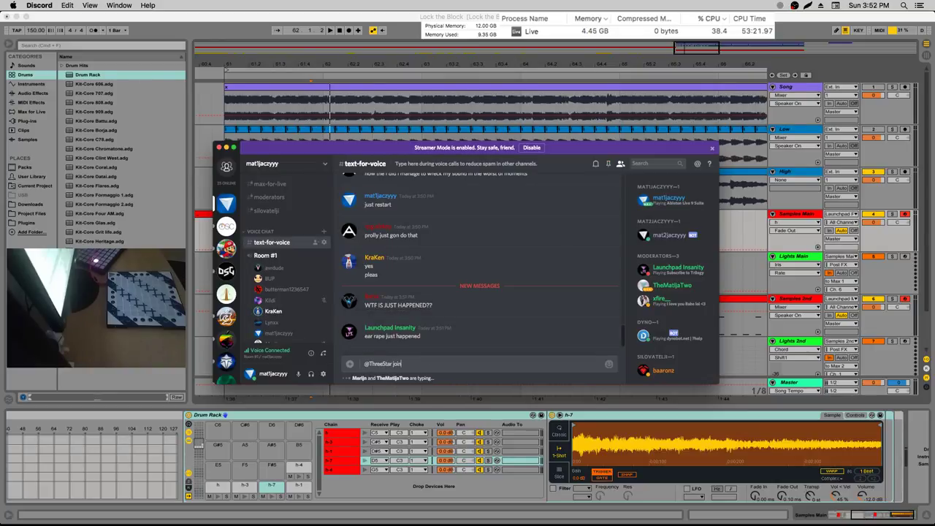
key("Return")
key("super+v")
key("Return")
key("super+v")
key("Return")
key("super+v")
key("Return")
key("super+v")
key("Return")
key("super+v")
key("Return")
key("super+v")
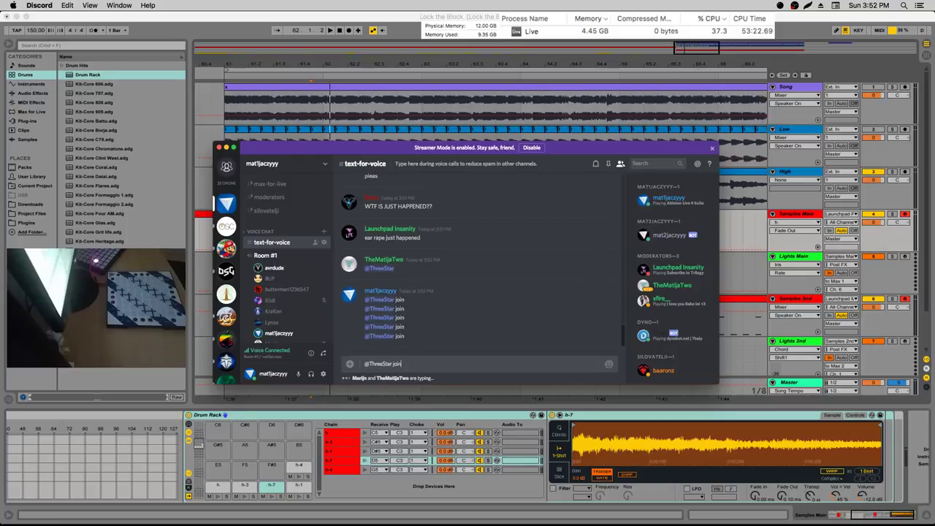
key("Return")
type("@ThreeStar join")
key("Return")
key("super+v")
key("Return")
key("super+v")
key("Return")
key("super+v")
key("Return")
key("super+v")
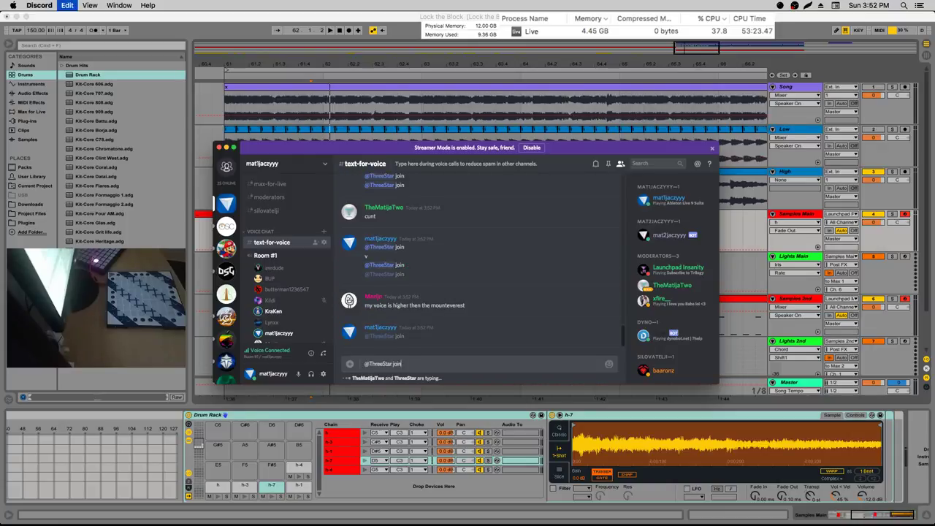
key("Return")
type("@ThreeStar join")
key("Return")
key("Return")
type("@ThreeStar join")
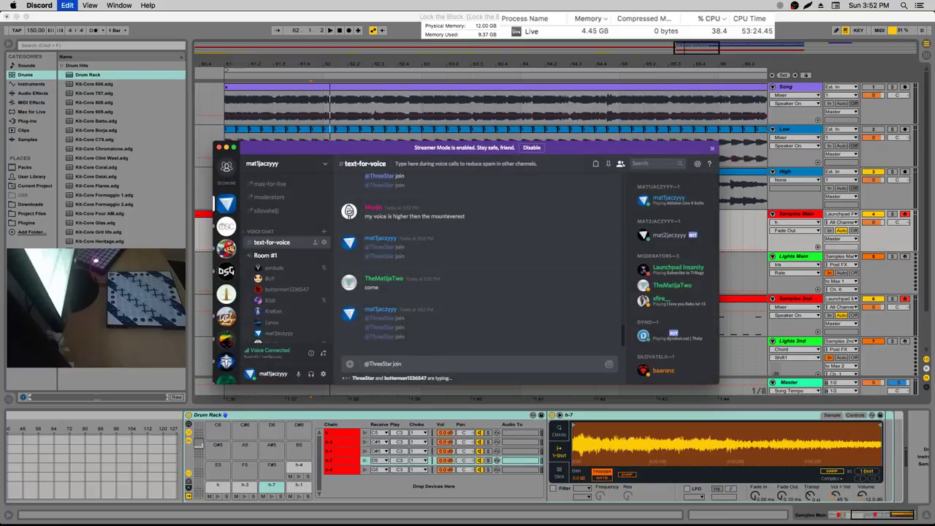
key("Return")
key("Return")
key("Return")
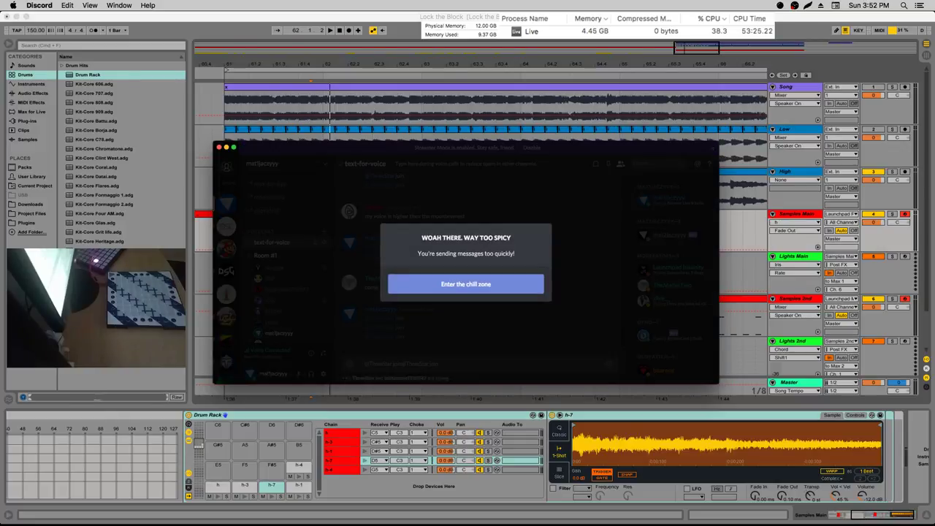
left_click(530, 283)
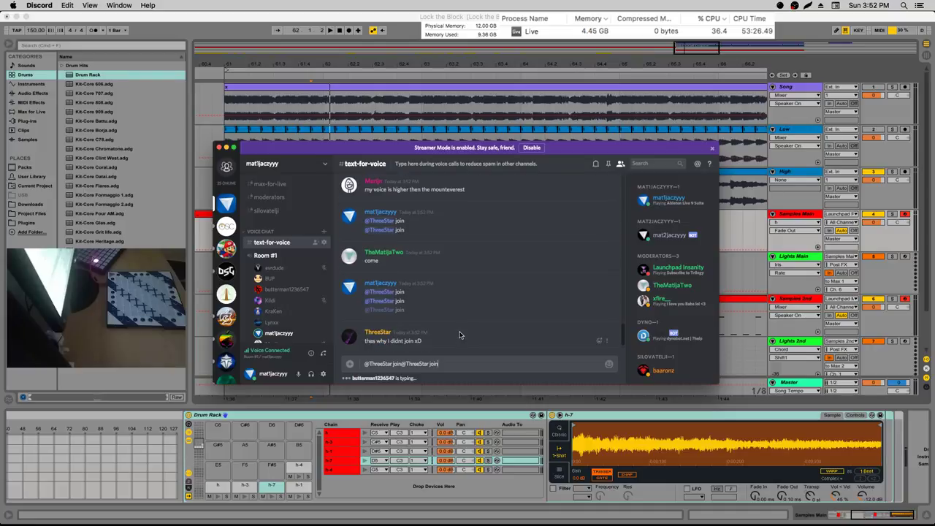
key("Return")
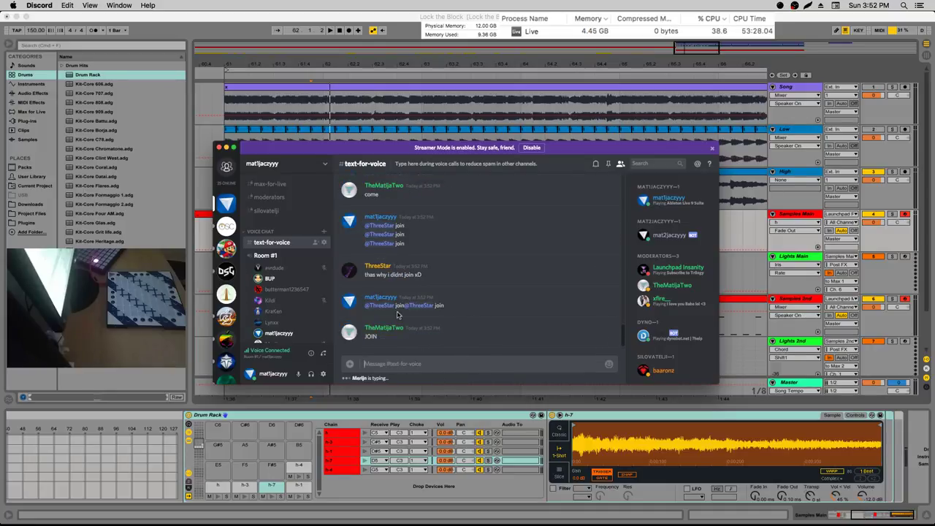
Scroll to the voice room and open, then close, a member's options
scroll(288, 321, "down", 2)
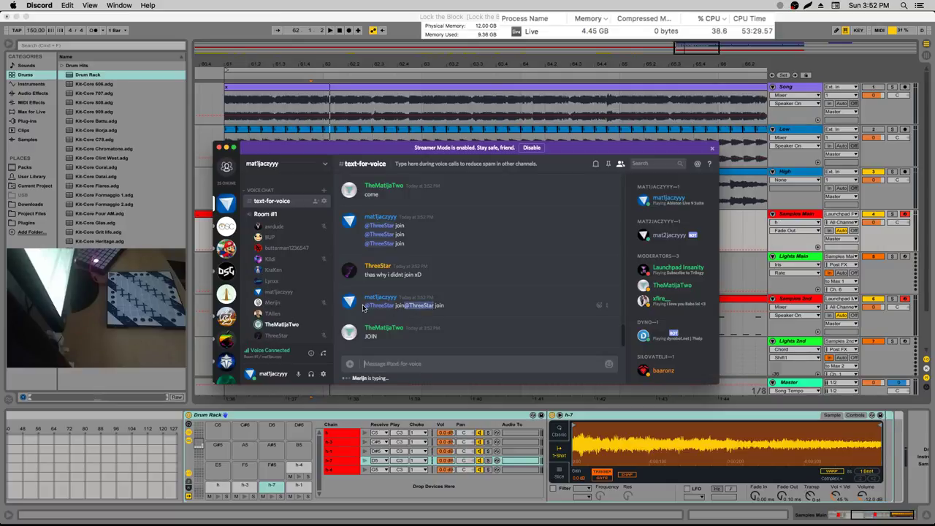
scroll(312, 303, "down", 1)
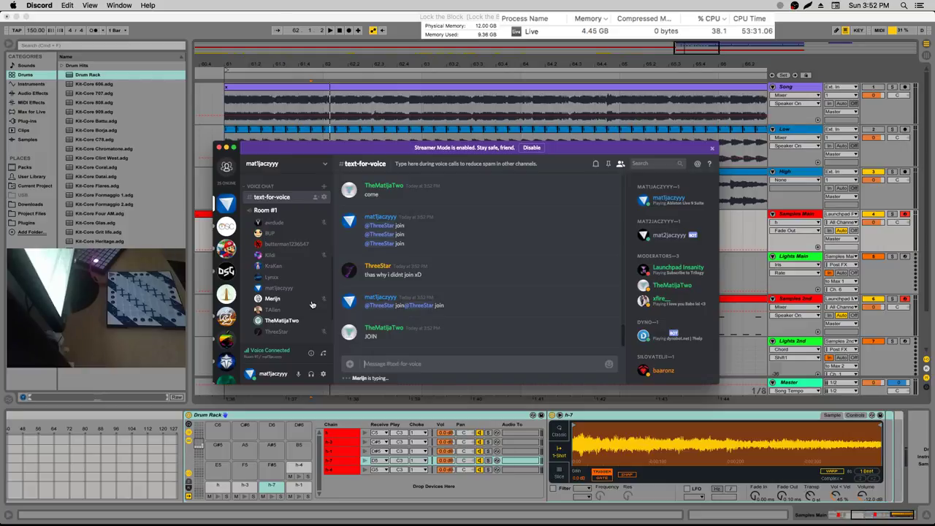
right_click(295, 331)
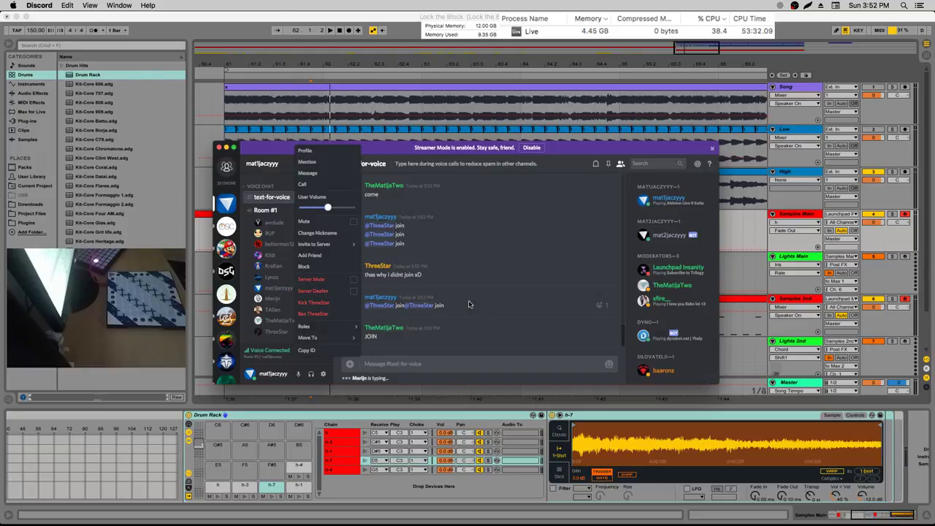
mouse_move(324, 327)
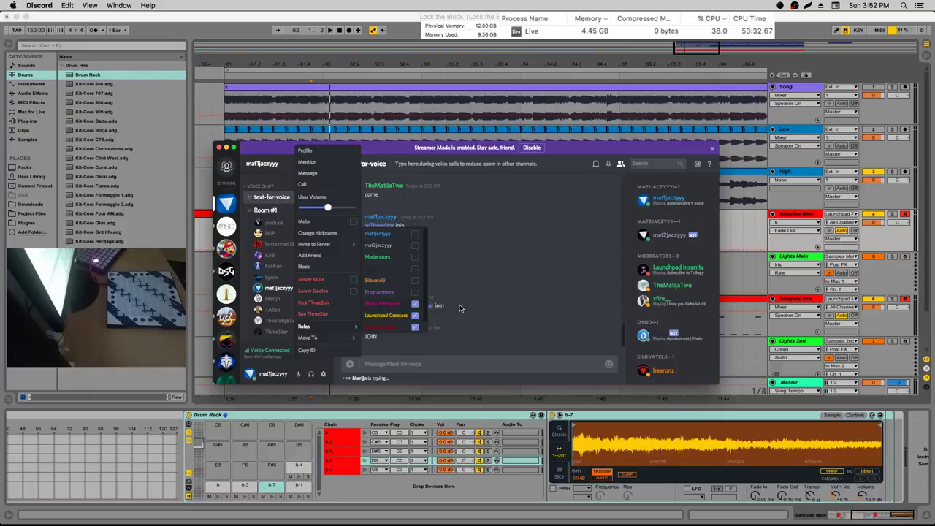
left_click(415, 358)
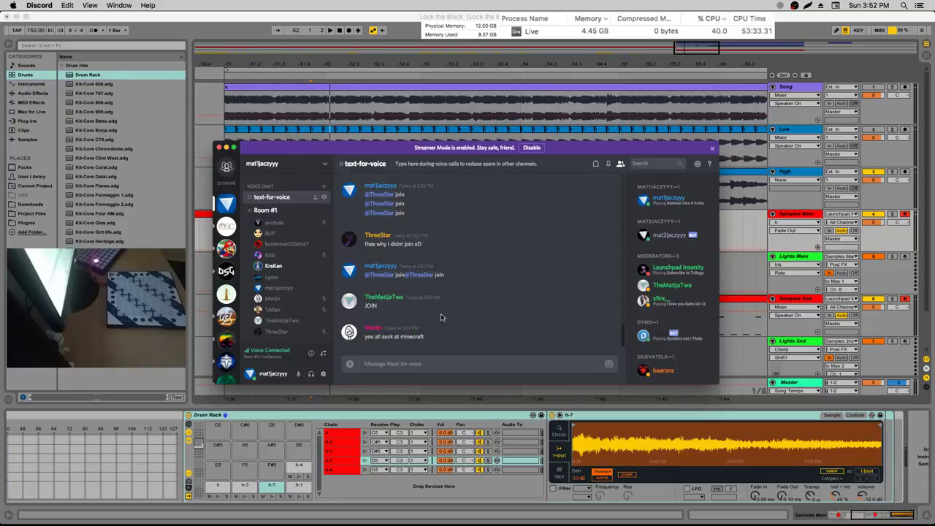
Draft a /tts message repeating your username several times
type("/tts")
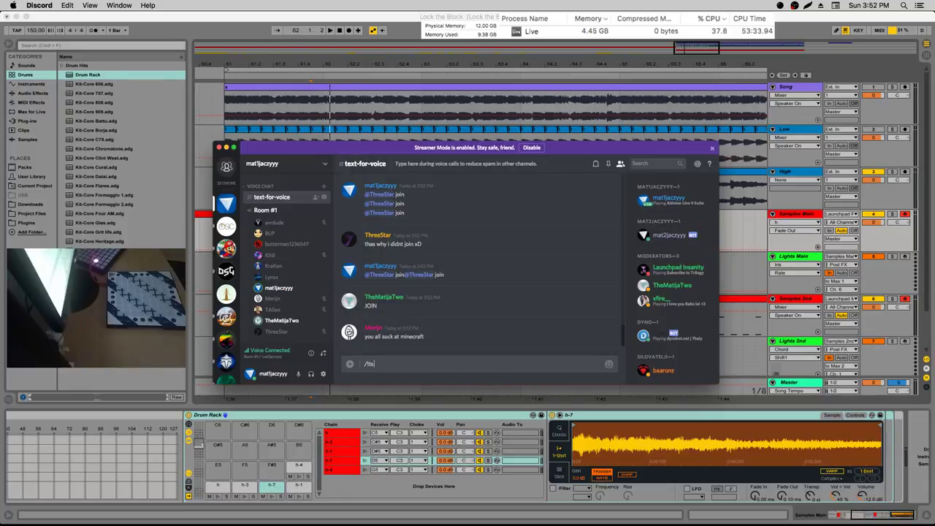
type(" mat1jaczyyy")
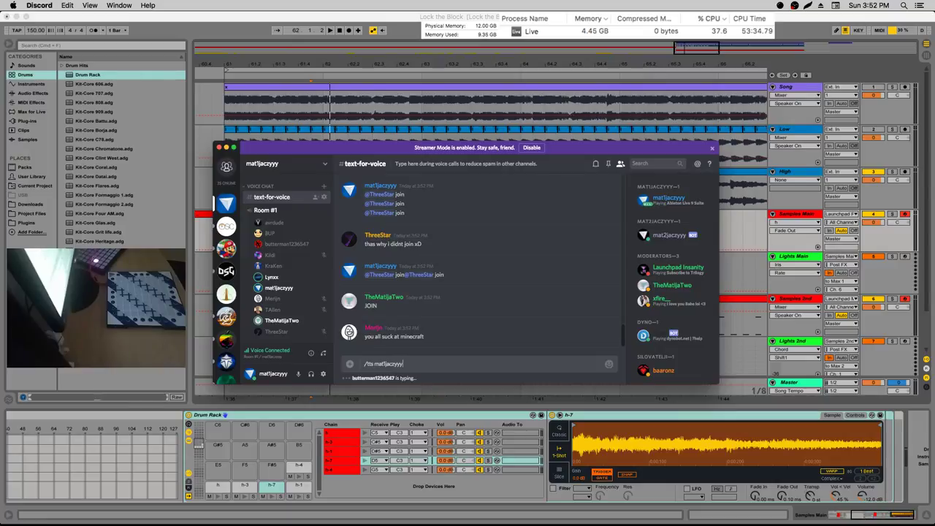
key("alt+shift+Left")
key("super+c")
key("super+v")
key("super+v")
key("super+v")
key("super+v")
key("super+v")
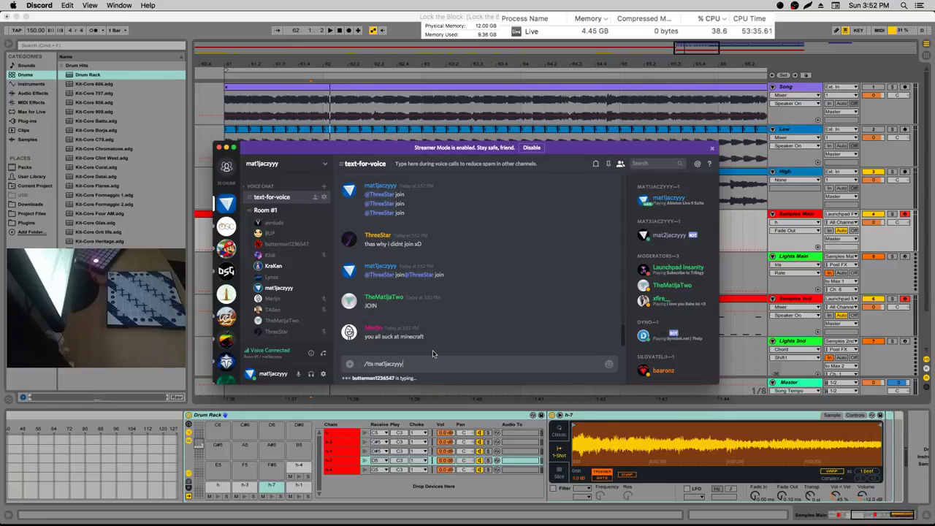
key("super+v")
key("super+v")
key("super+v")
key("super+v")
key("super+v")
key("super+v")
key("super+v")
key("super+v")
key("super+v")
key("super+v")
key("super+v")
key("super+v")
key("super+v")
key("super+v")
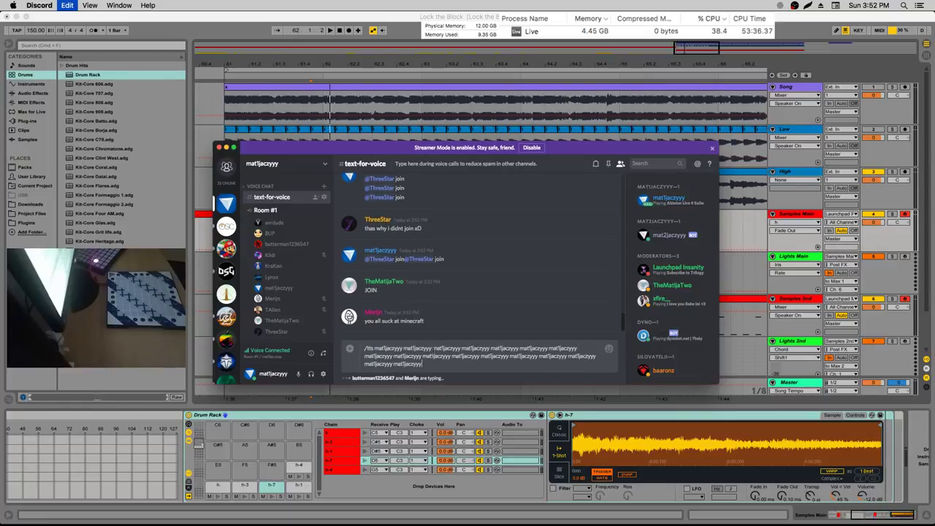
key("Return")
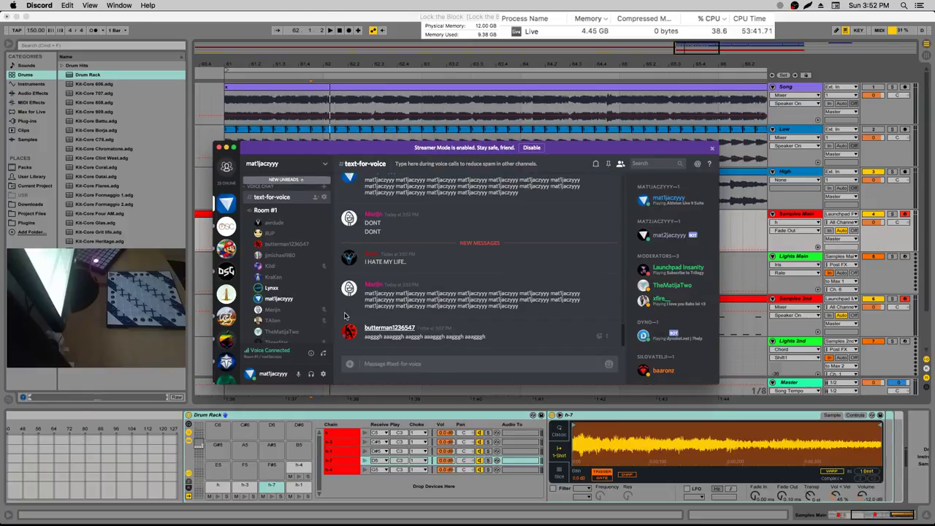
scroll(289, 292, "down", 1)
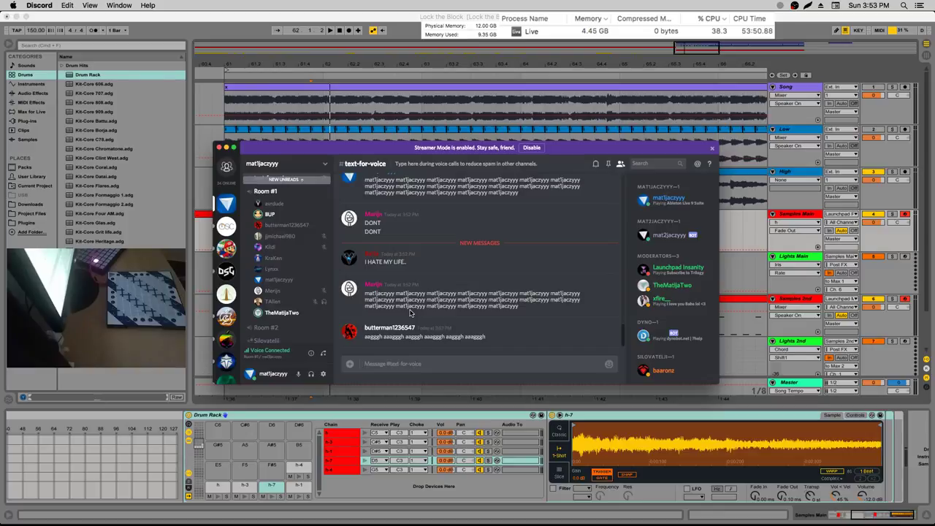
left_click_drag(364, 295, 388, 302)
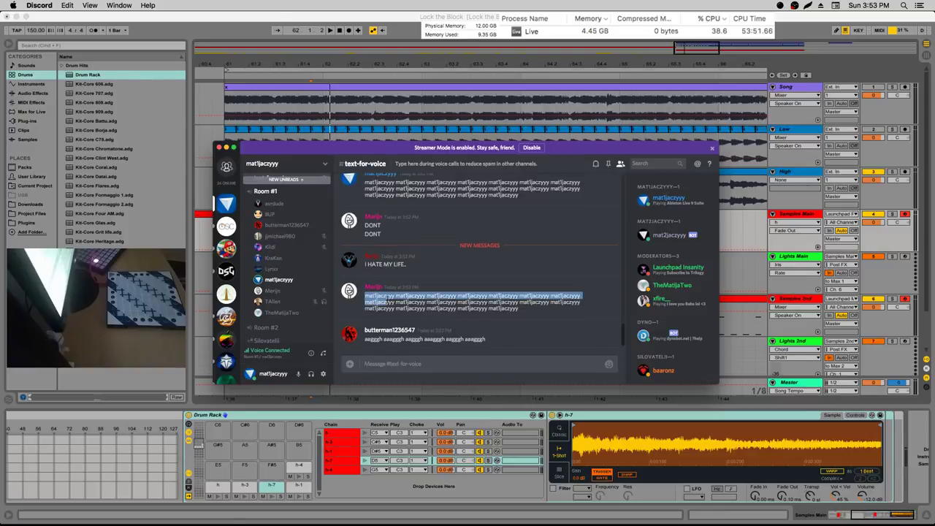
left_click(398, 301)
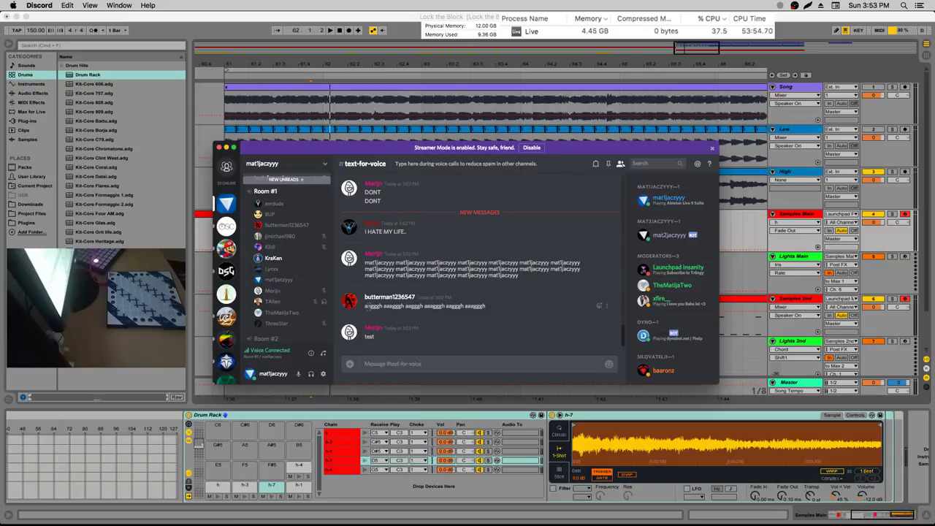
left_click_drag(365, 306, 480, 306)
left_click(487, 308)
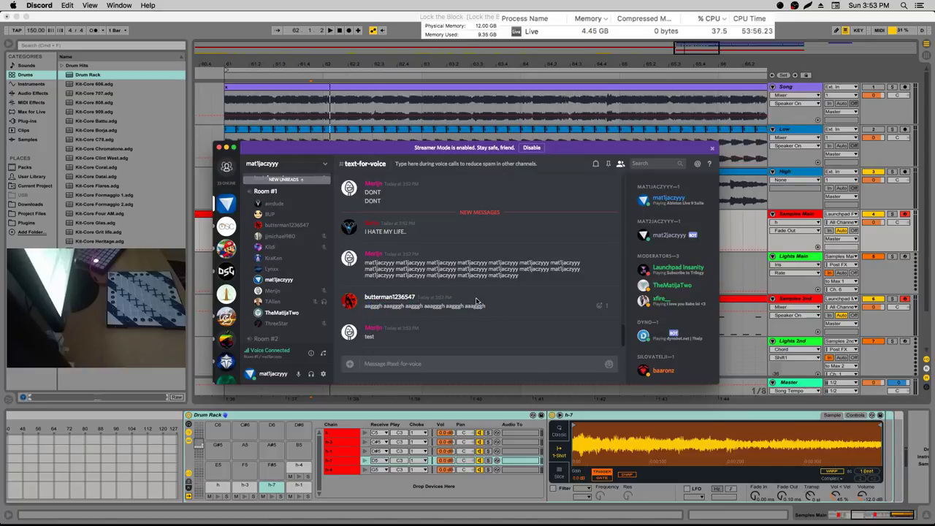
scroll(273, 292, "down", 1)
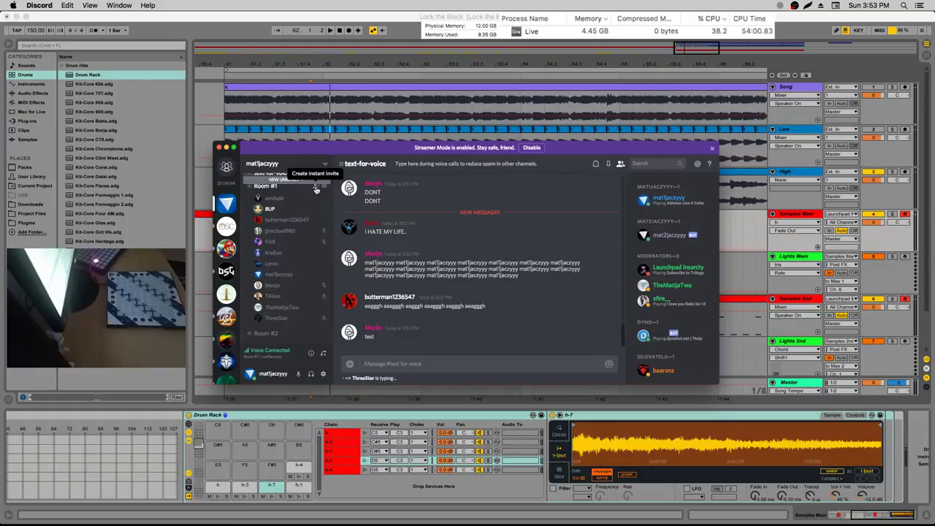
scroll(296, 255, "up", 5)
Delete the explicit image message in #discussion
scroll(300, 317, "up", 3)
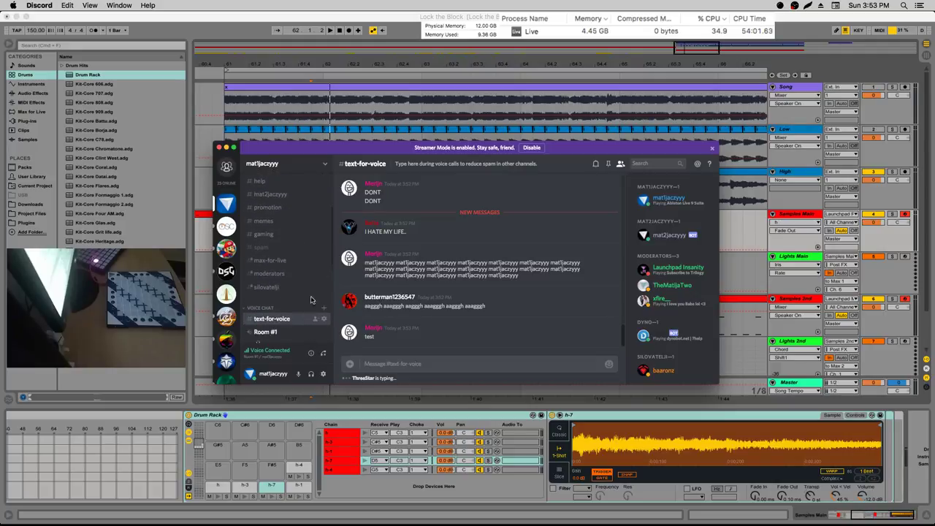
left_click(271, 258)
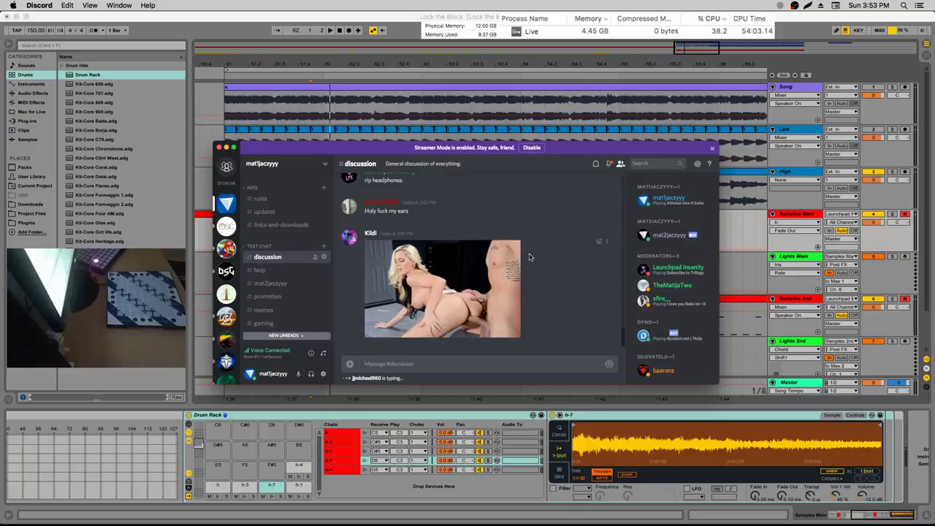
left_click(605, 243)
left_click(606, 274)
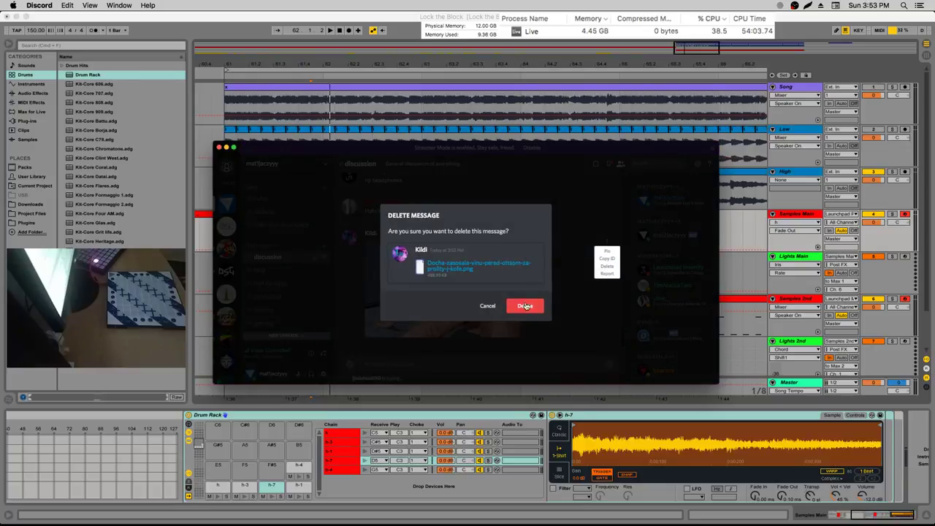
left_click(526, 306)
type("?warn")
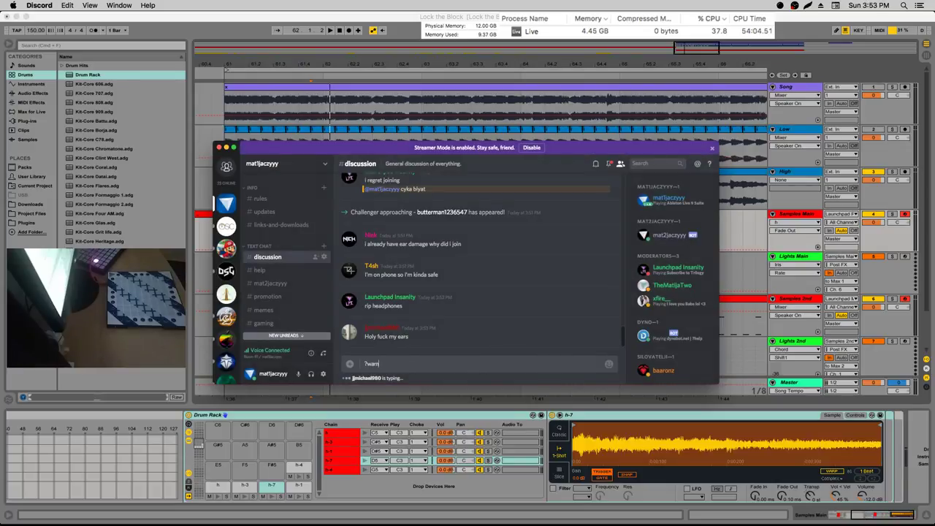
type(" @Kildi nsfw")
key("Return")
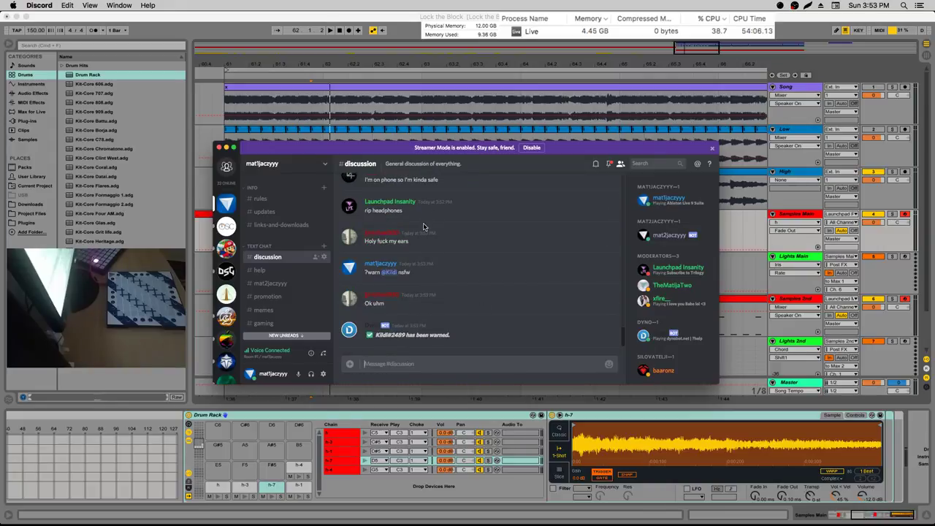
scroll(292, 234, "down", 5)
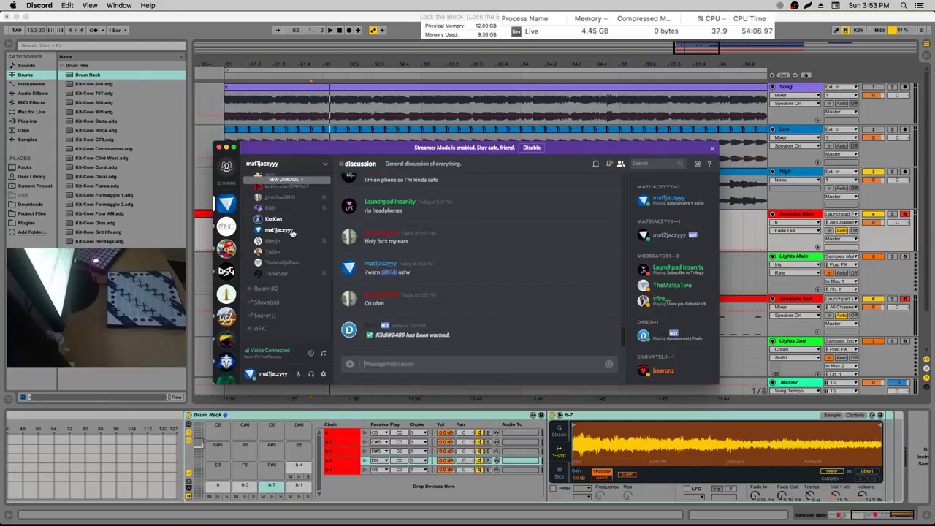
scroll(293, 234, "up", 2)
left_click(277, 190)
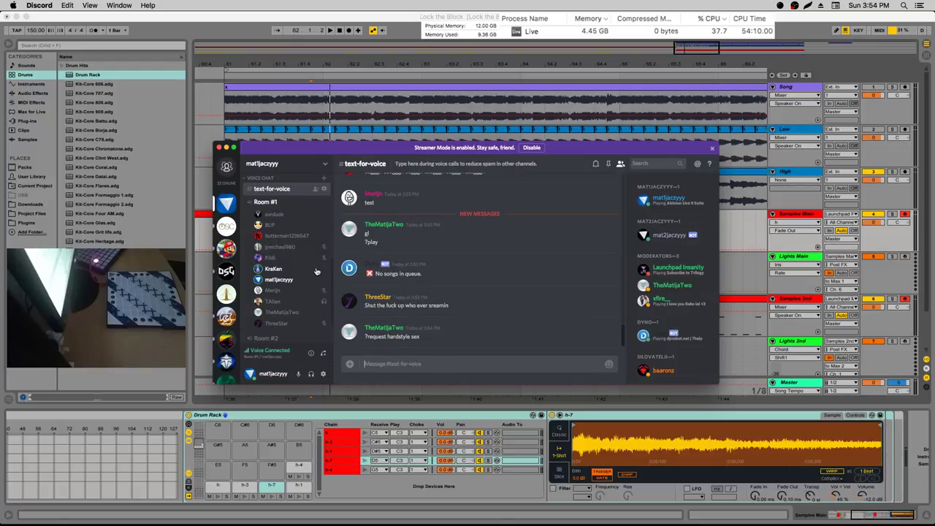
Send '?play d wait for me' to the music bot in text-for-voice
scroll(307, 267, "down", 1)
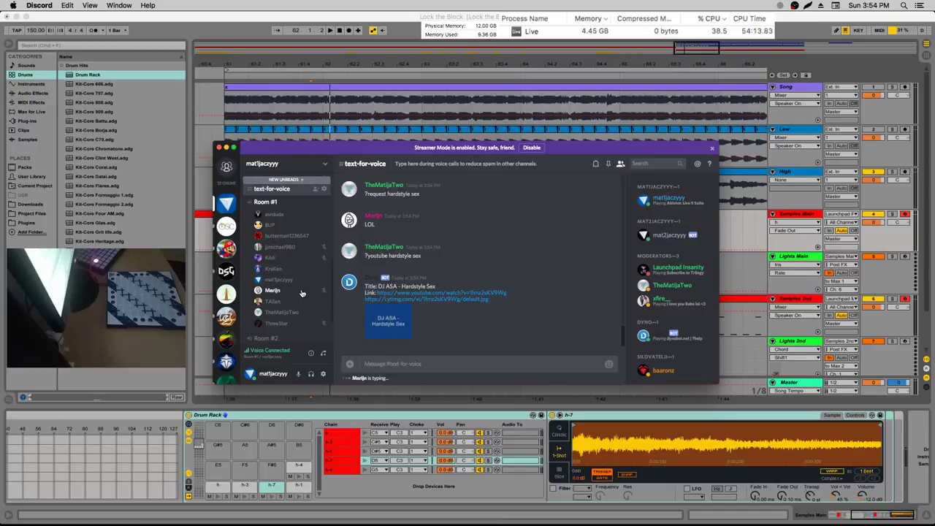
scroll(301, 292, "down", 1)
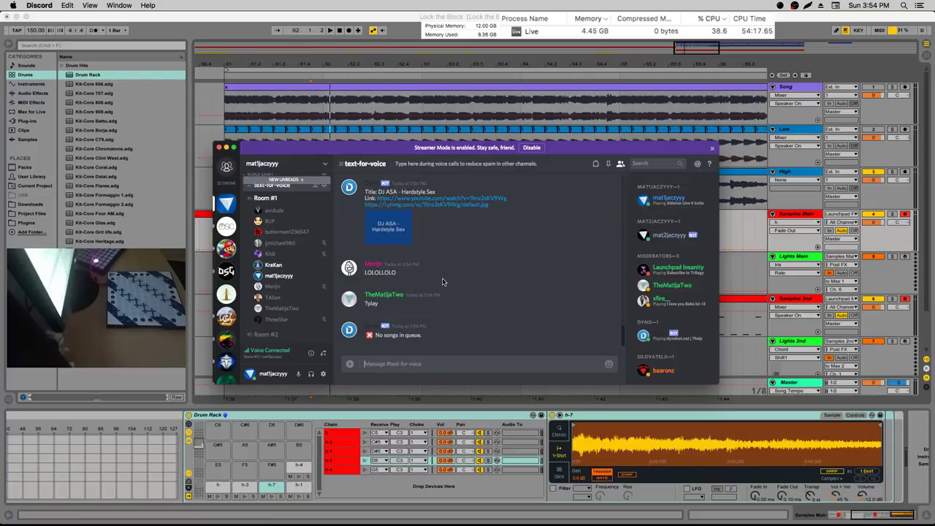
type("?pla")
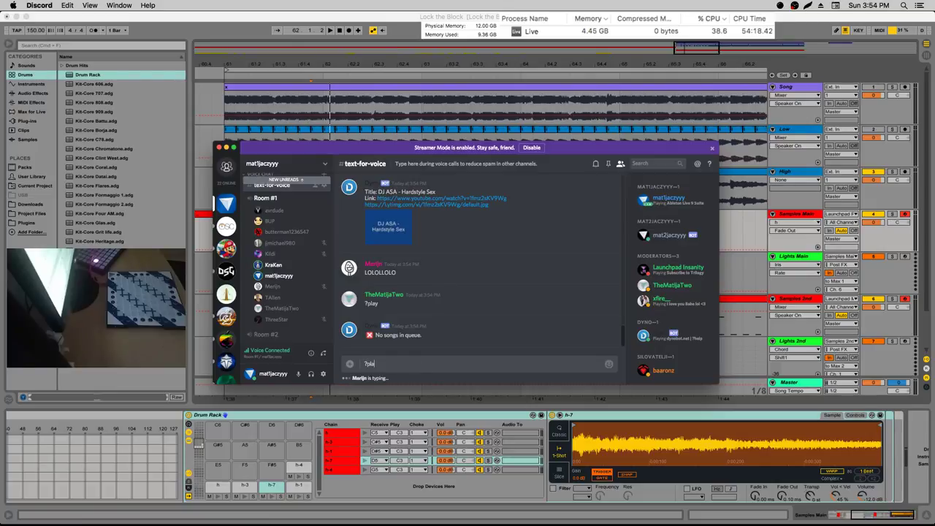
type("y d wait for me")
key("Return")
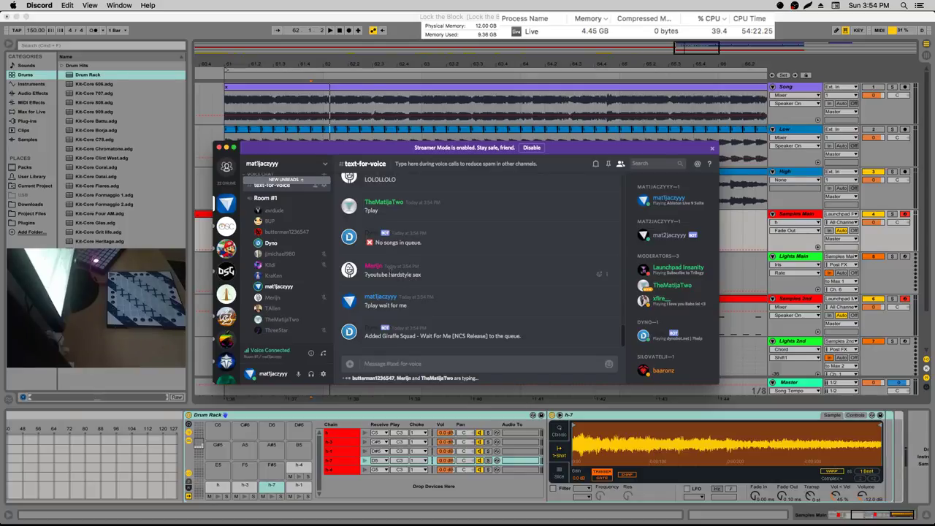
Send a ?skip vote after correcting a mistyped command
right_click(295, 254)
left_click(498, 371)
type("?plya")
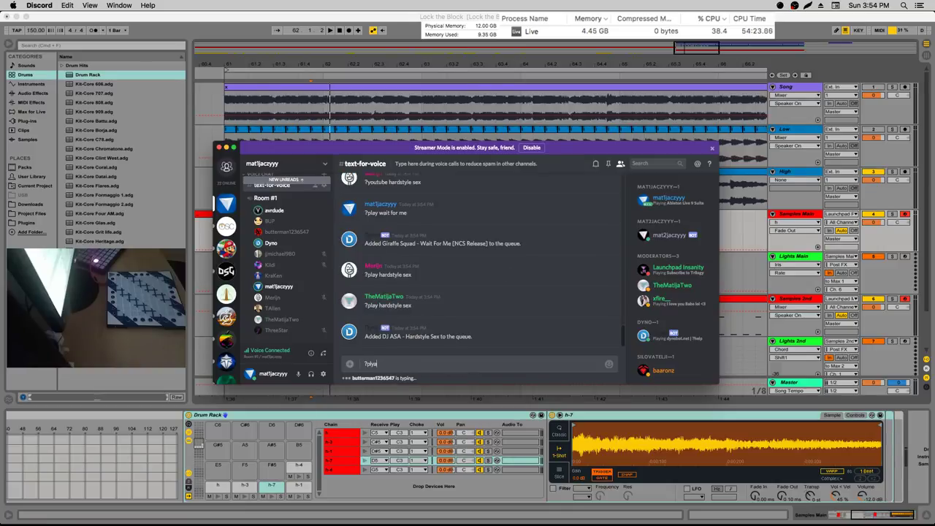
key("BackSpace")
key("BackSpace")
key("BackSpace")
key("BackSpace")
type("skip")
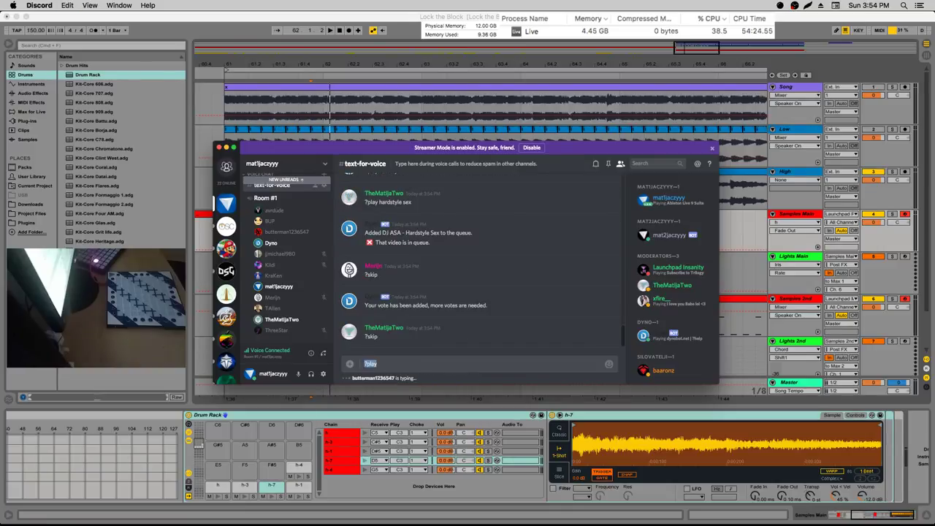
key("Return")
Request songs with '?play baaronz' and '?play baaronz youtube'
type("?play ba")
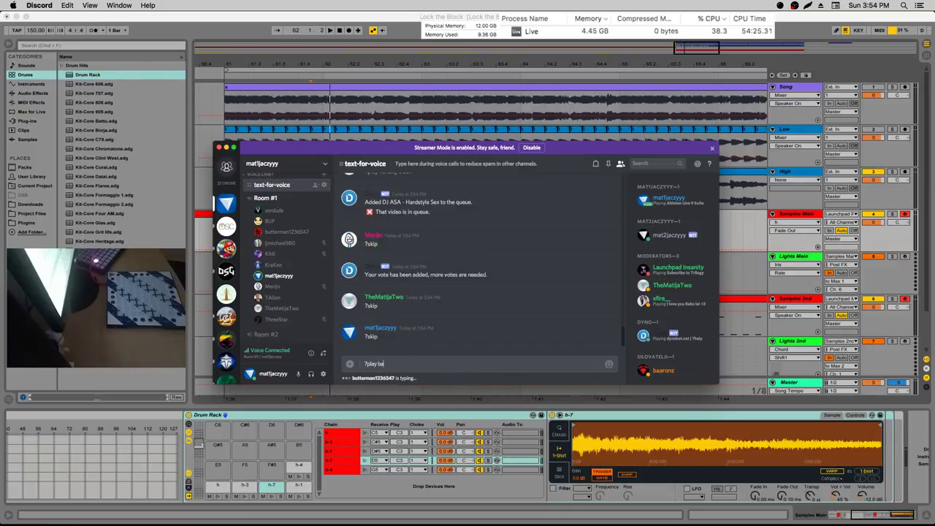
type("aronz")
key("Return")
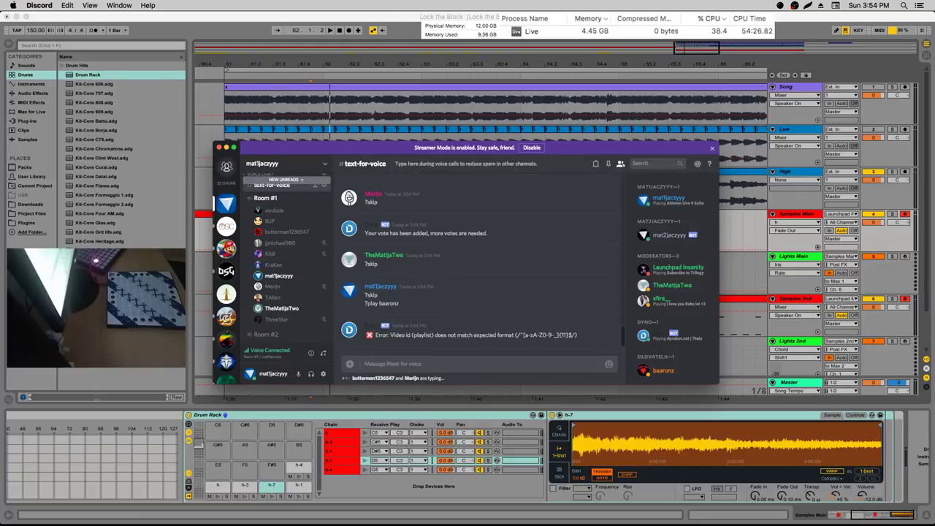
type("?play")
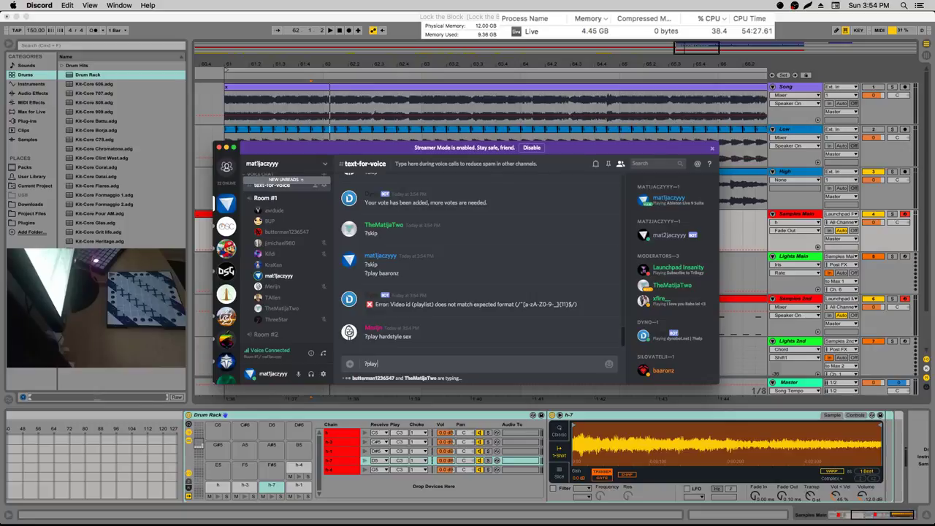
type(" baaronz")
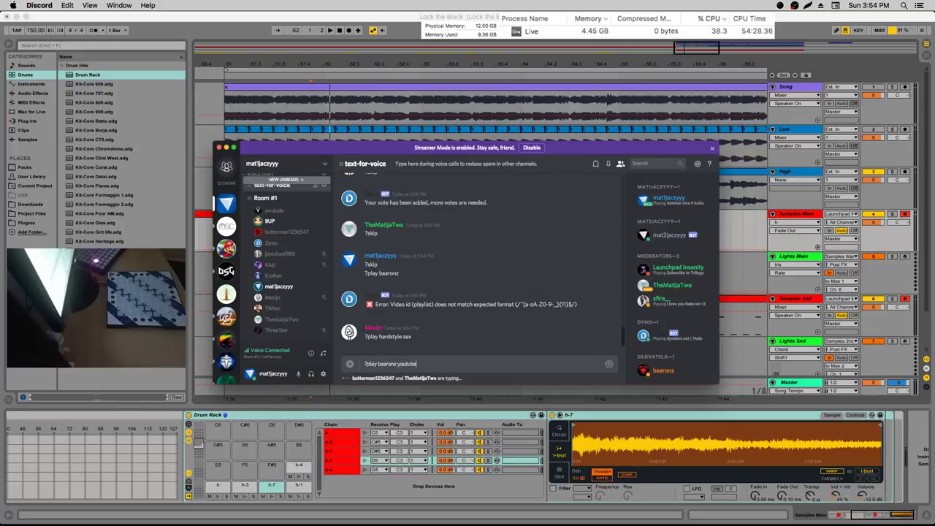
type(" youtube")
key("Return")
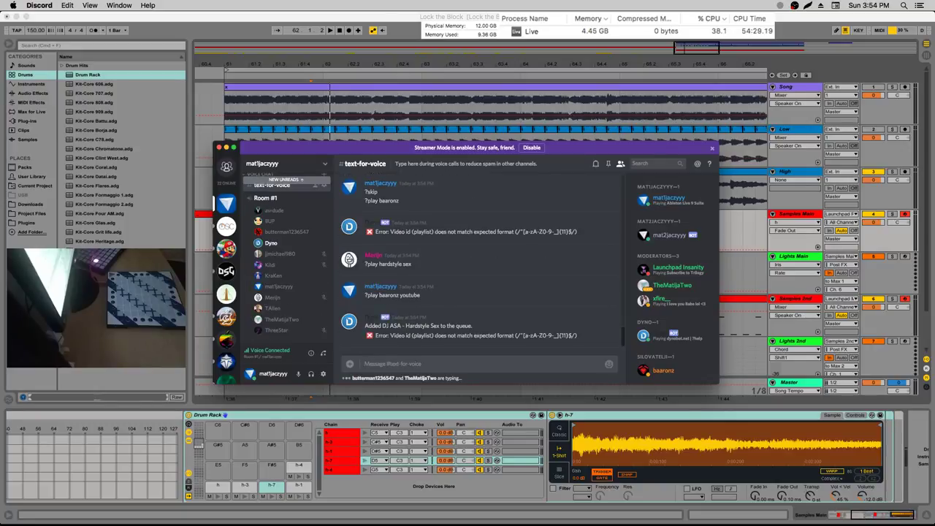
Send another ?skip vote, then begin drafting a ?warn command
type("?skip")
key("Return")
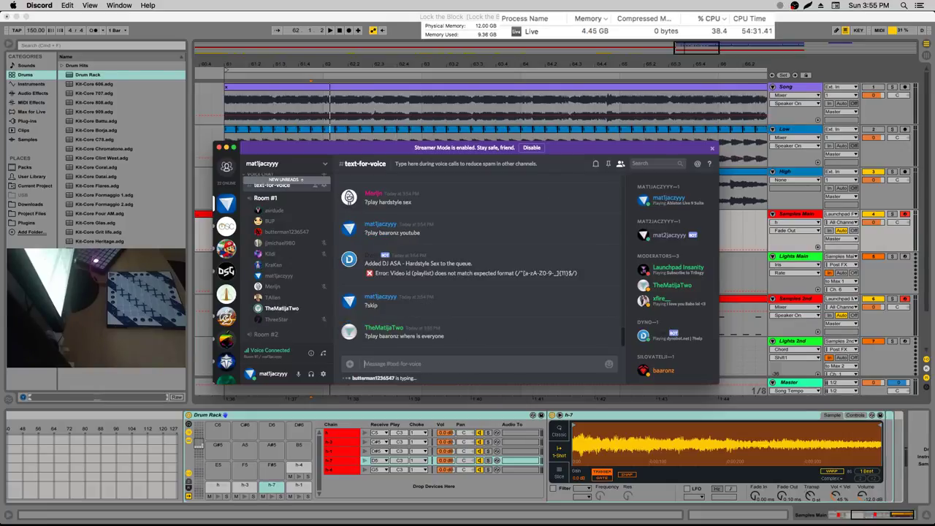
type("?play")
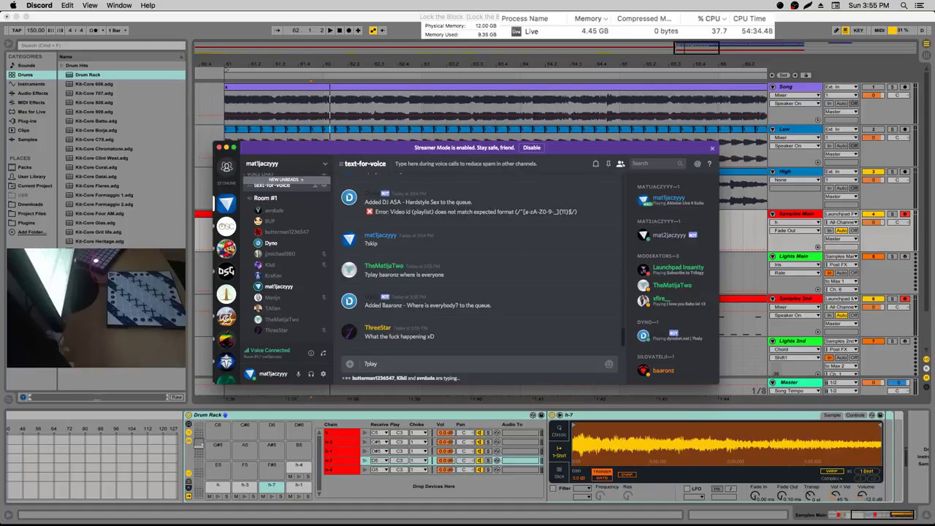
key("BackSpace")
key("BackSpace")
key("BackSpace")
key("BackSpace")
type("?wan")
Adjust a voice member's User Volume slider
right_click(292, 241)
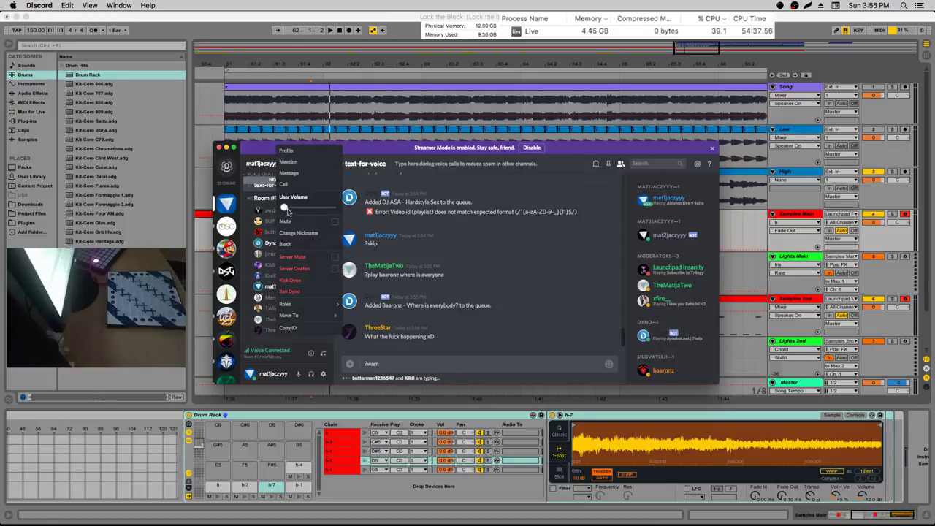
left_click_drag(284, 207, 309, 208)
left_click(413, 356)
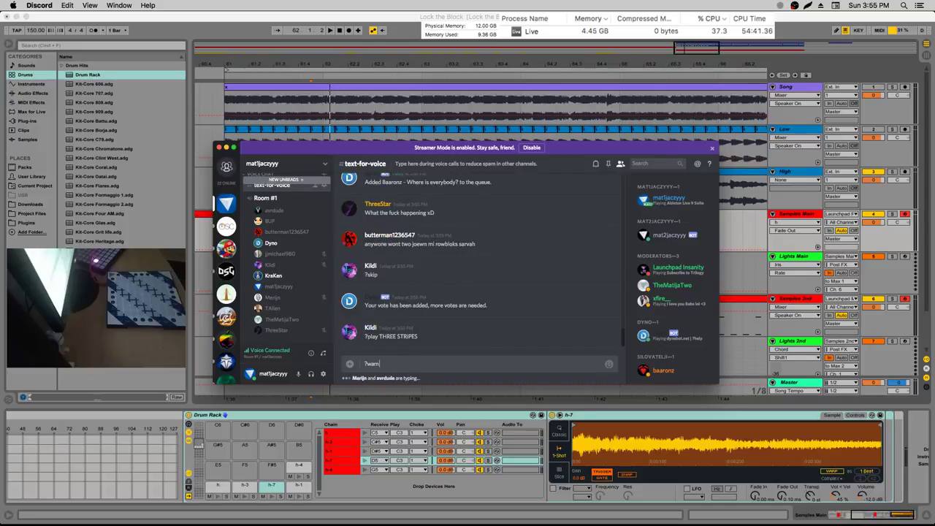
Warn a mentioned member for 'skipping a song that's banned'
type("Kildi")
key("BackSpace")
key("BackSpace")
key("BackSpace")
key("BackSpace")
key("BackSpace")
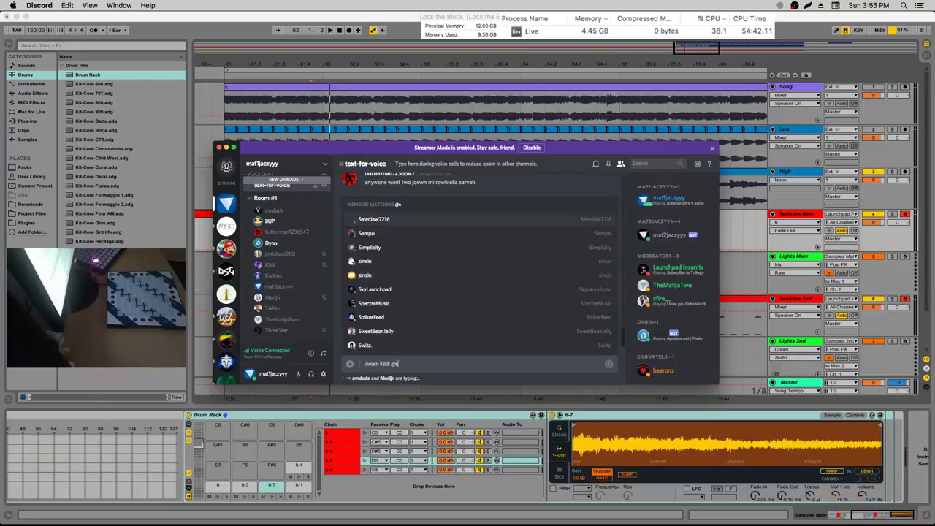
type("@kildi")
key("Tab")
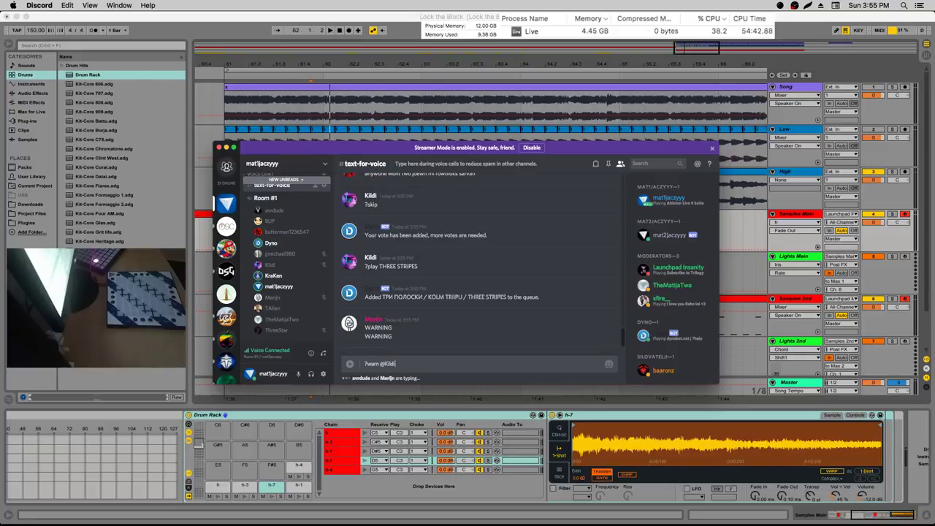
type("skipping a song that's banned")
key("Return")
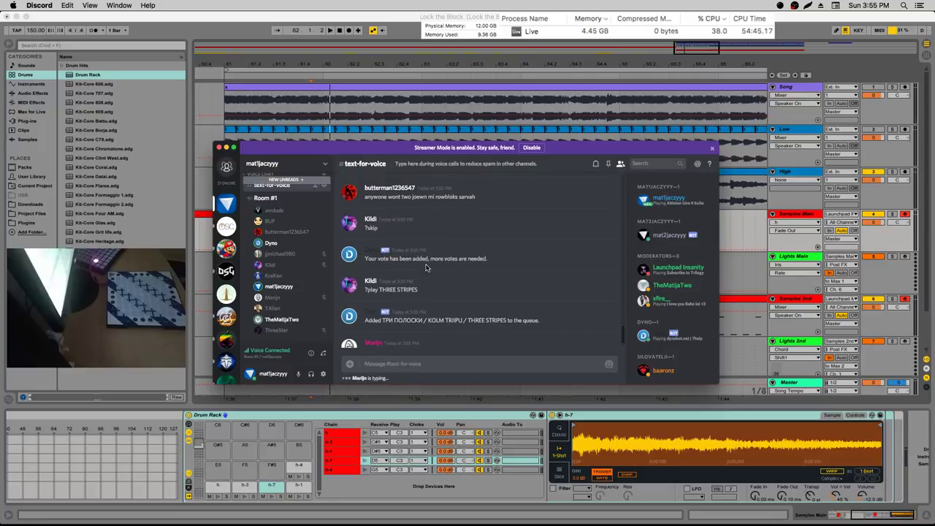
Set a voice member's listening volume to 52%
right_click(291, 254)
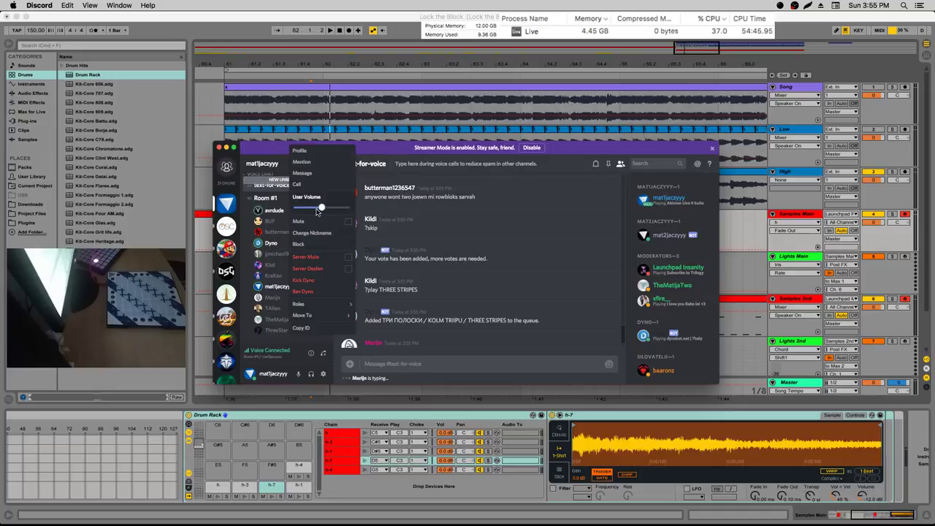
left_click_drag(321, 207, 310, 207)
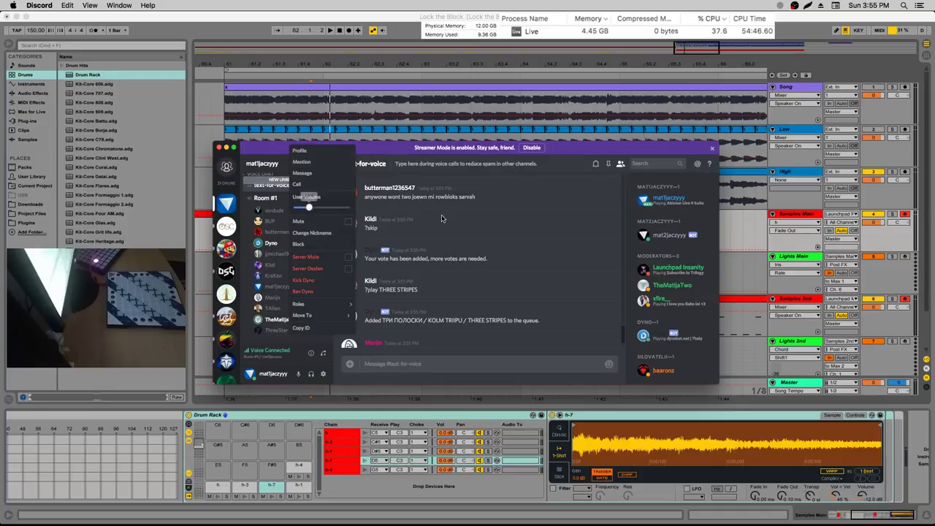
left_click(408, 282)
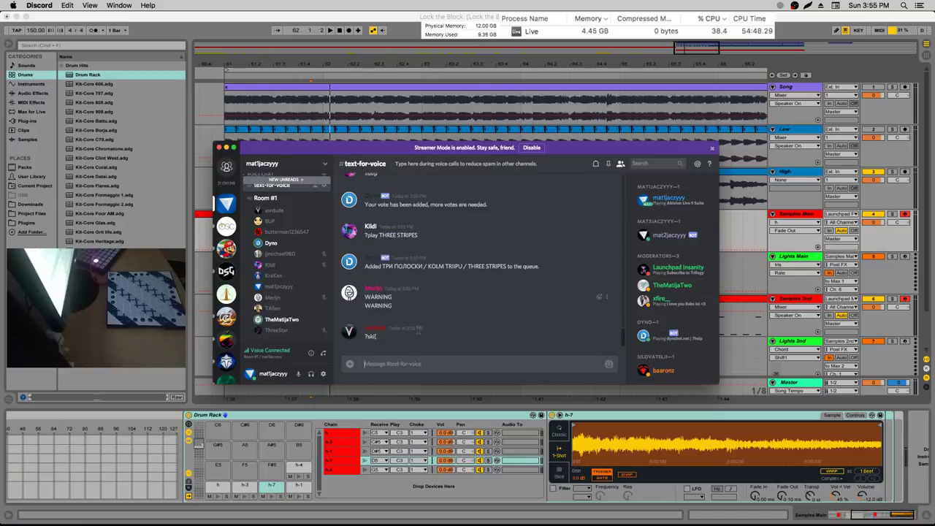
Post 'i will warn u all btw' after discarding a ?warn draft
type("?")
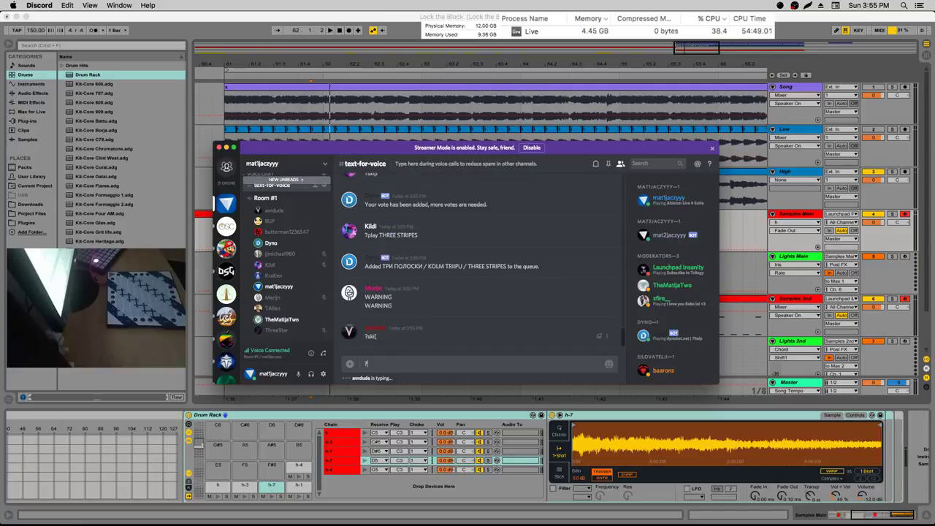
type("warn @avr")
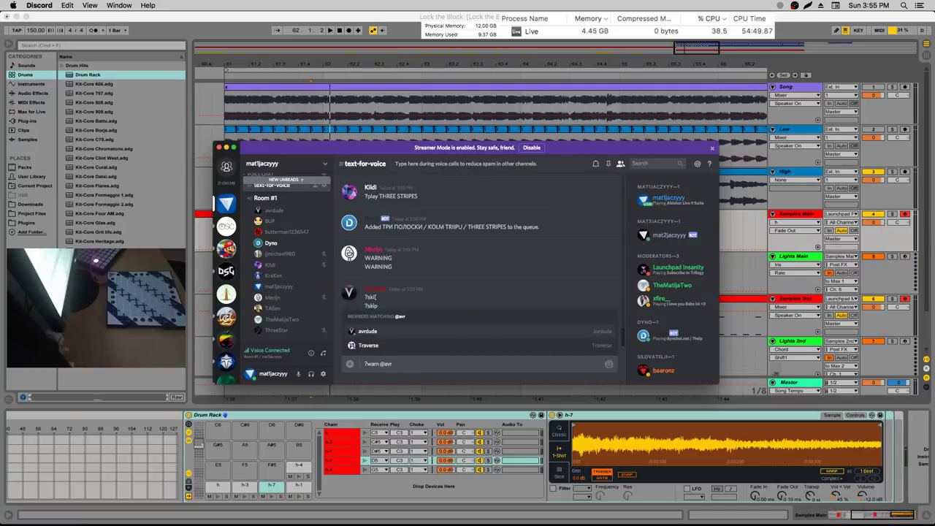
key("super+a")
key("BackSpace")
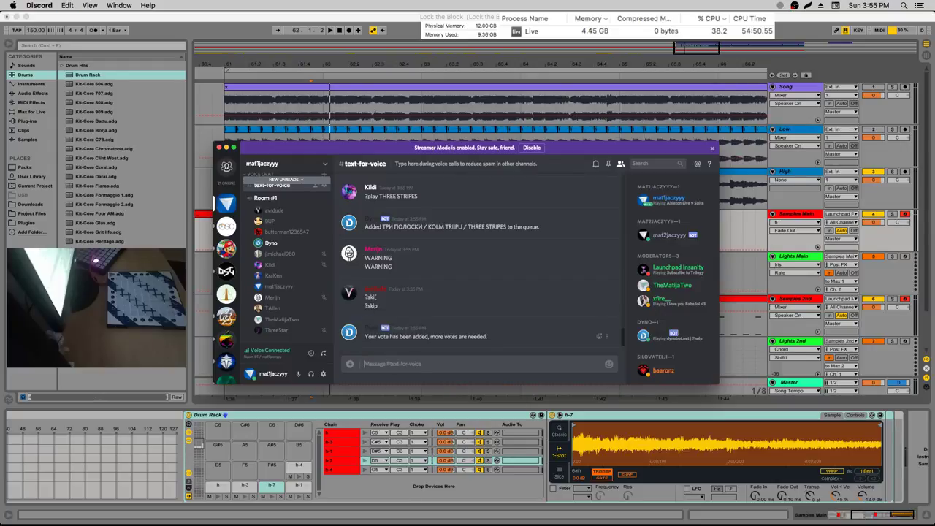
type("i wil")
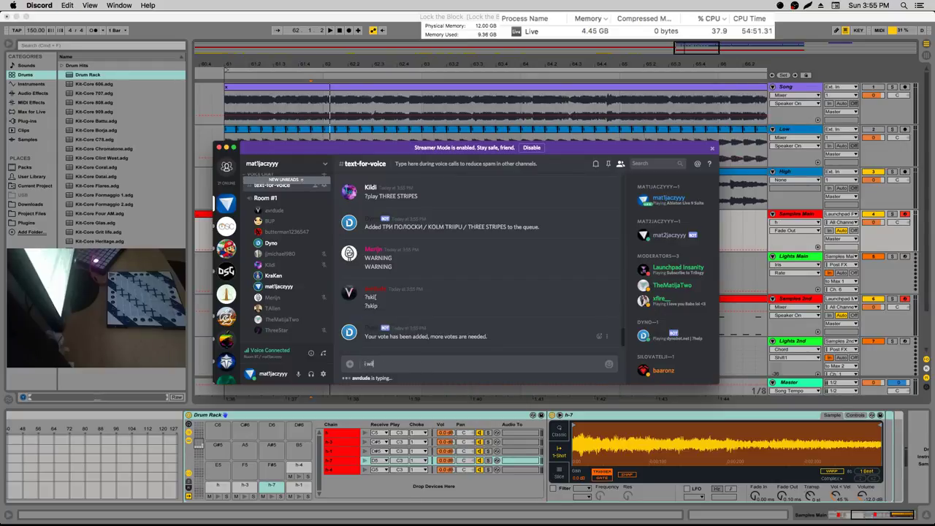
type("l warn u all btw")
key("Return")
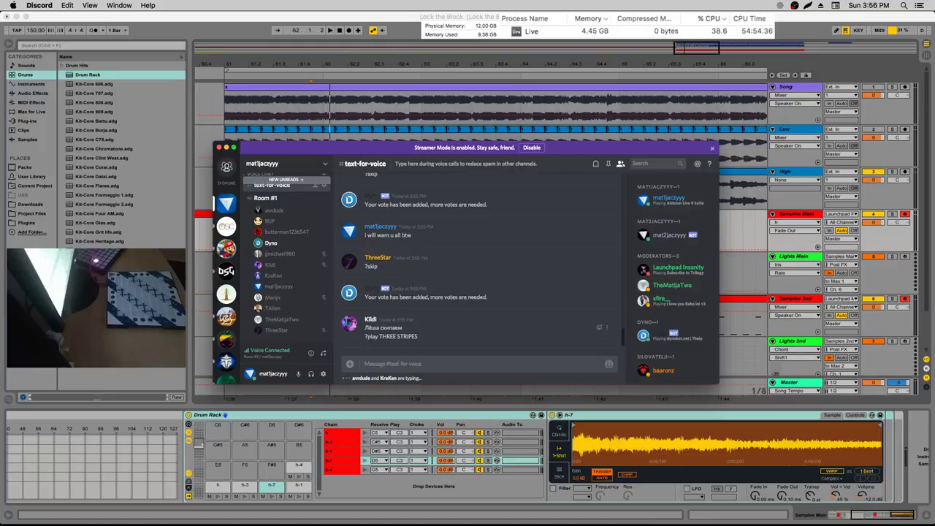
Send ?skip, then warn yourself for 'skipping'
type("?skip")
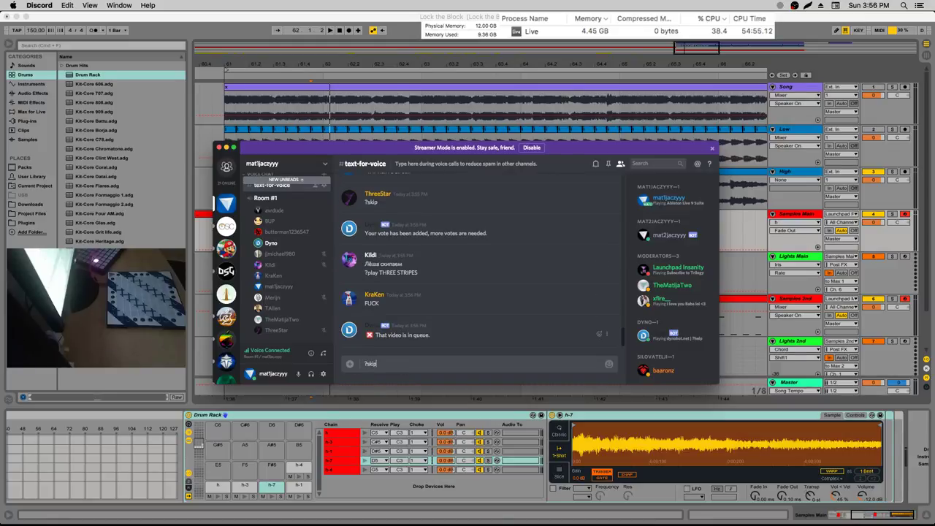
key("Return")
type("?warn @")
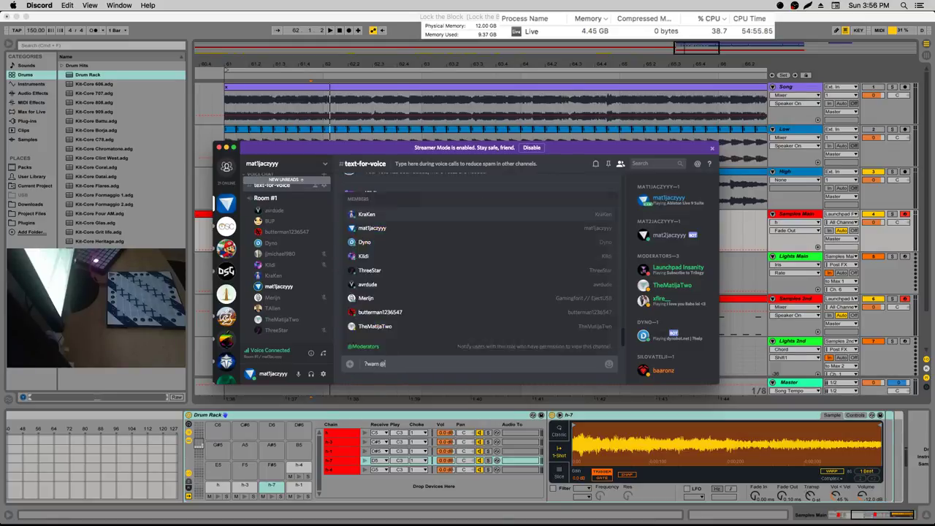
type("mat1jaczyyy skip")
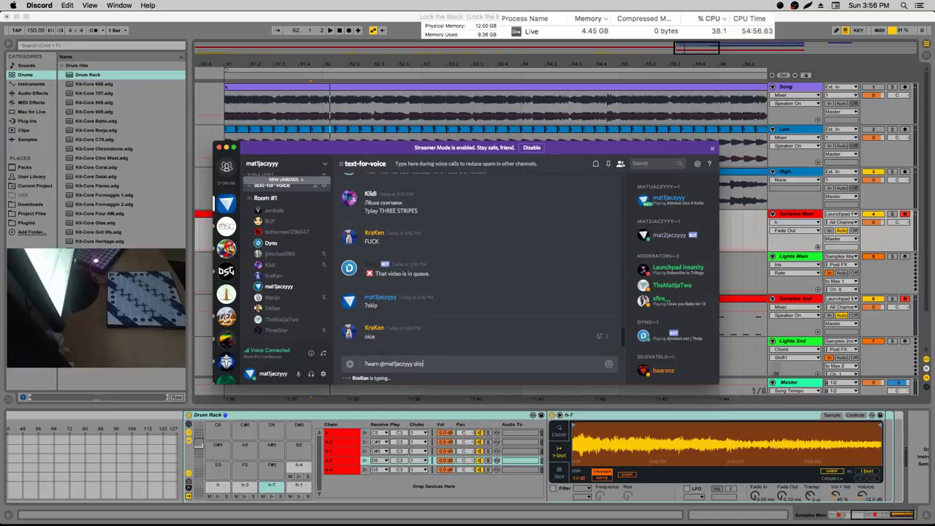
type("ping")
key("Return")
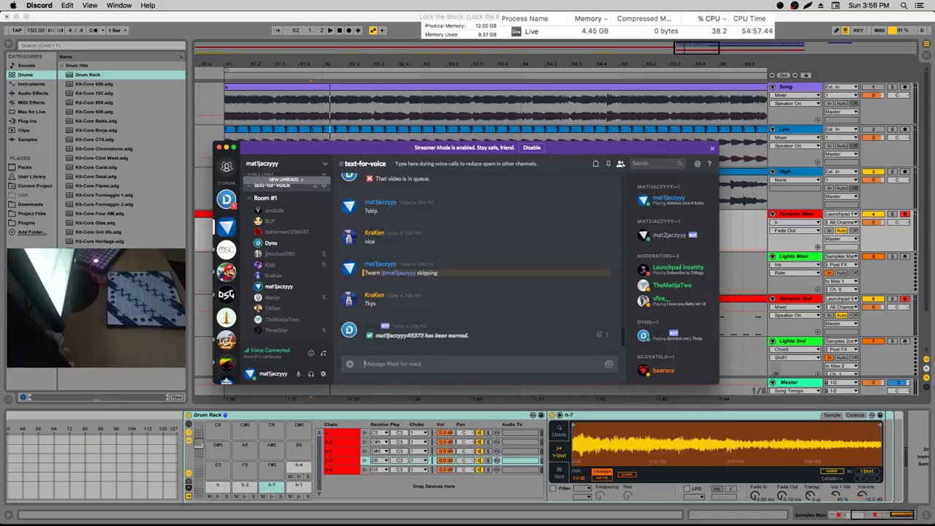
Read Dyno's warning in direct messages, then return to text-for-voice
left_click(226, 199)
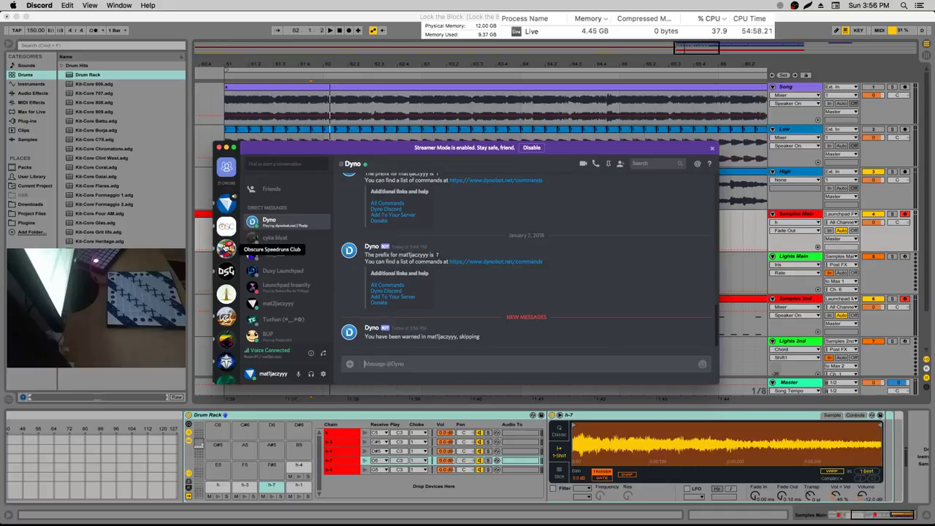
left_click(224, 203)
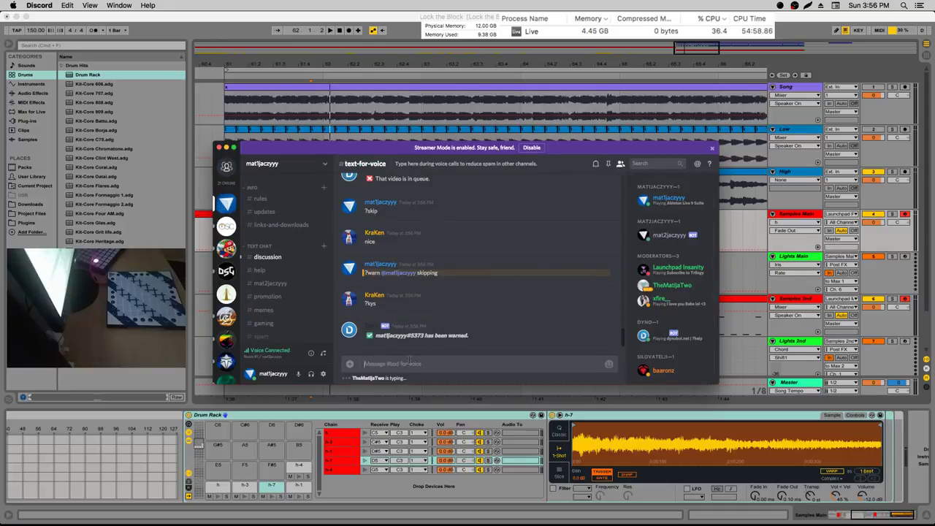
type("?play")
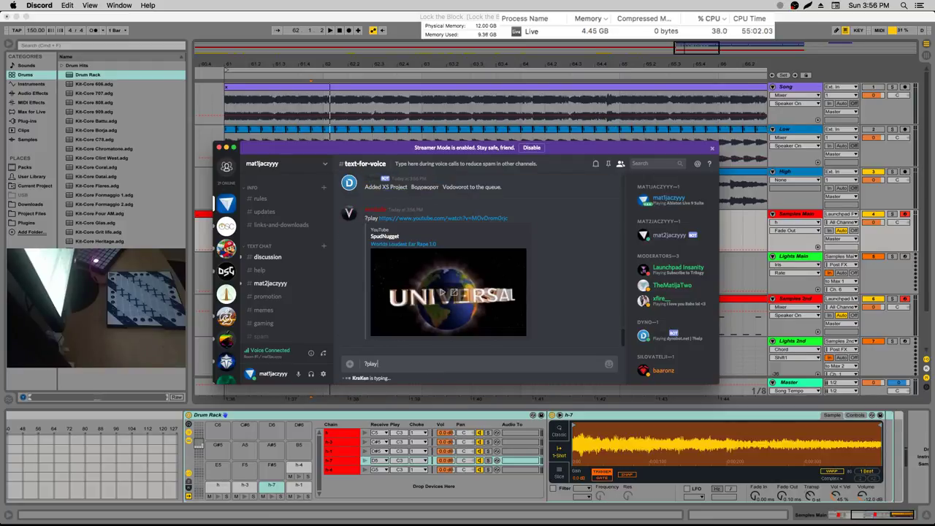
key("BackSpace")
key("BackSpace")
key("BackSpace")
key("BackSpace")
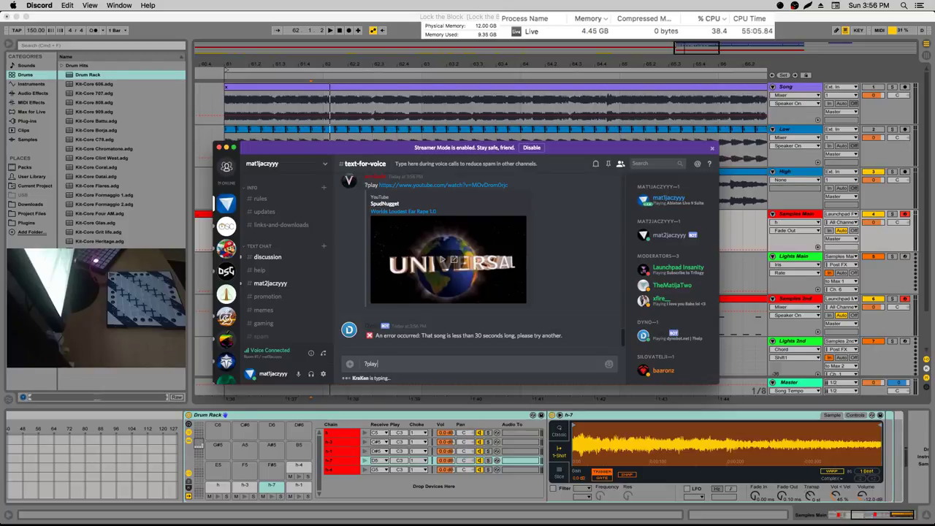
scroll(293, 293, "down", 5)
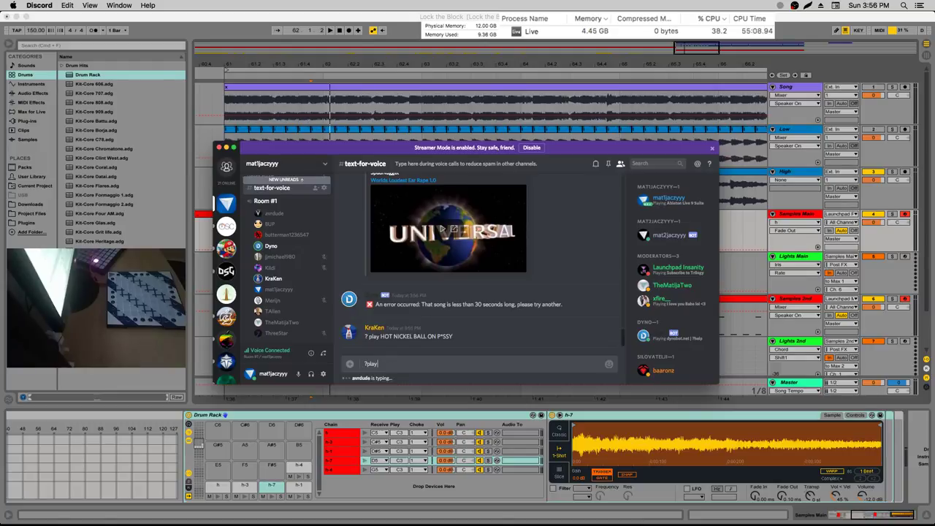
Queue 'Baaronz wait for me' and post the first two ?skip votes
type("Baaron")
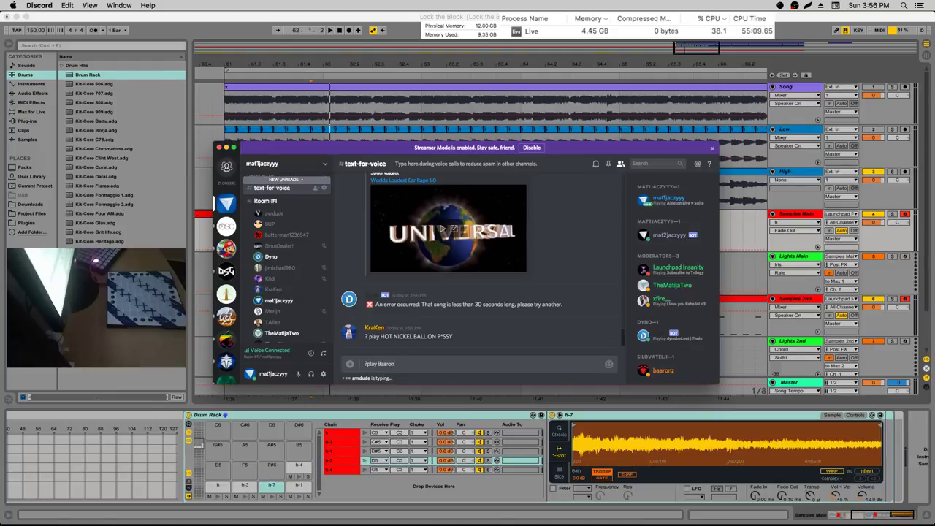
type("z wait for me")
key("Return")
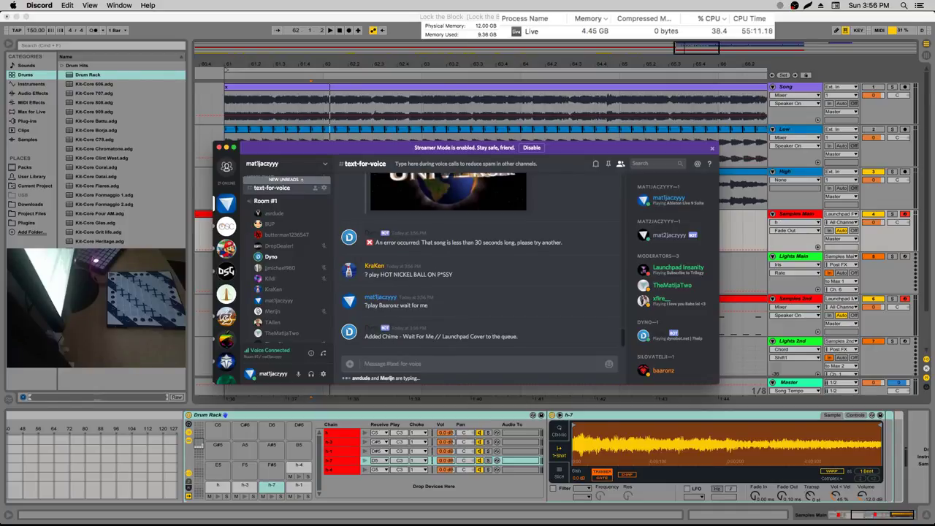
type("?skip")
key("Return")
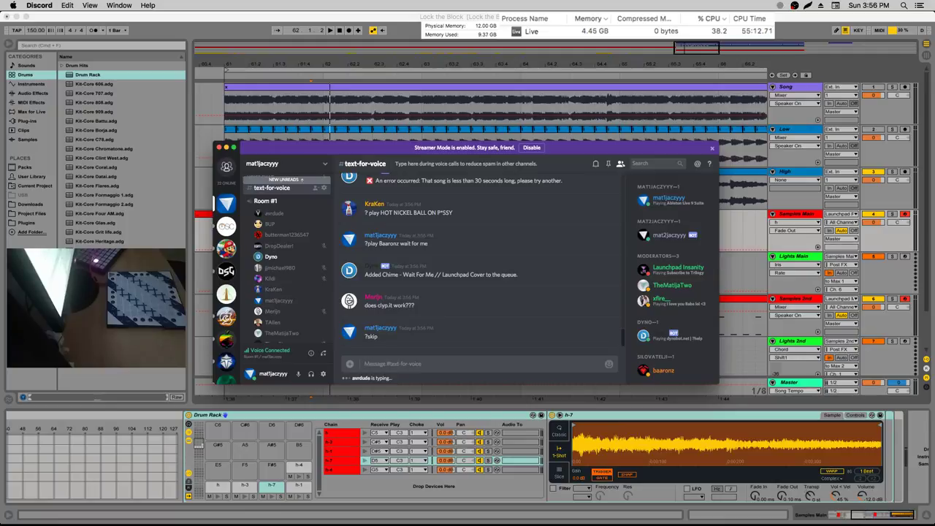
type("?skip")
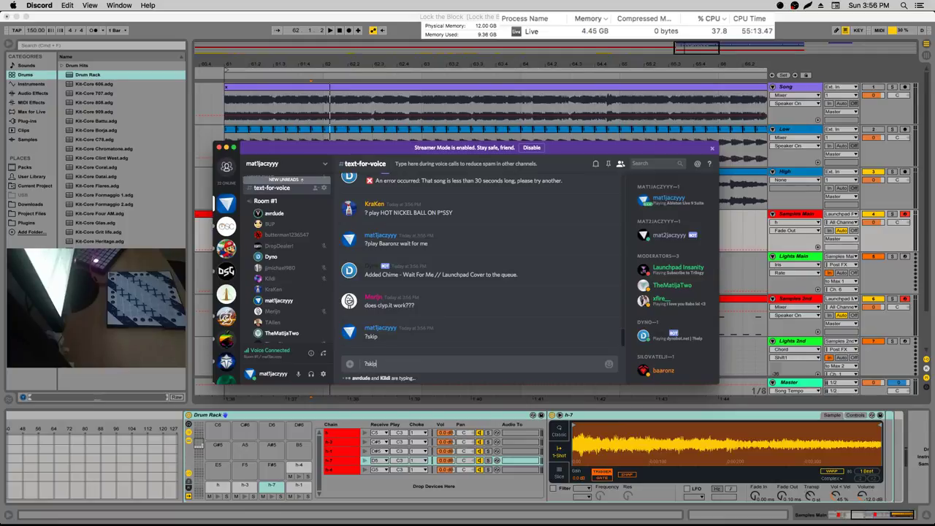
key("Return")
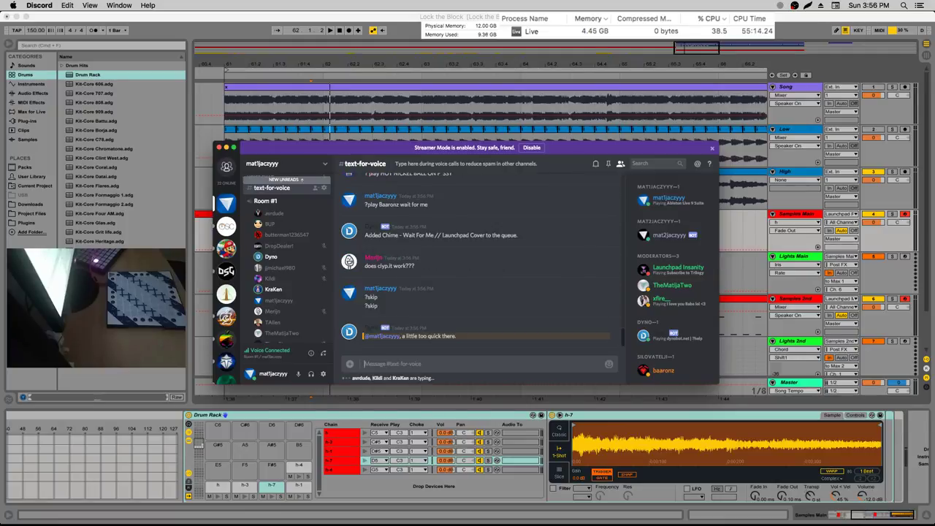
Post four more ?skip votes, discarding a final unfinished one
type("?skip")
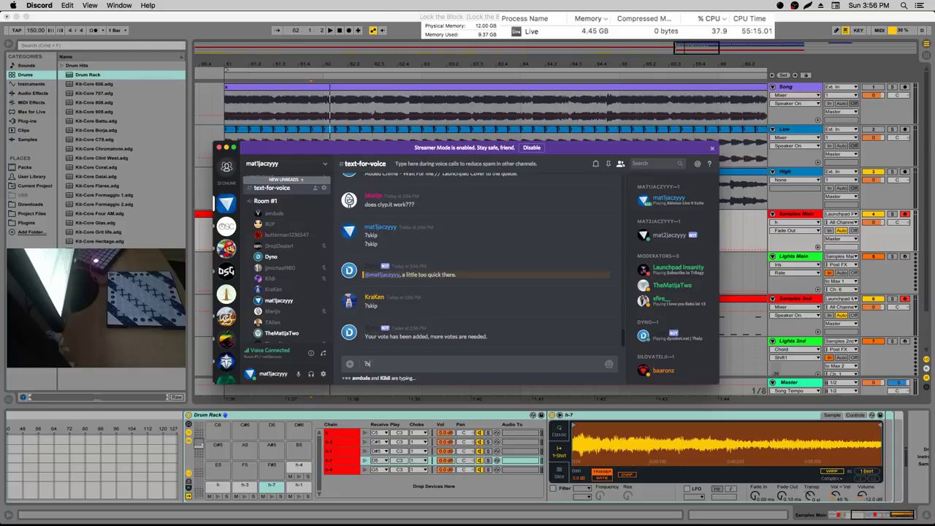
key("Return")
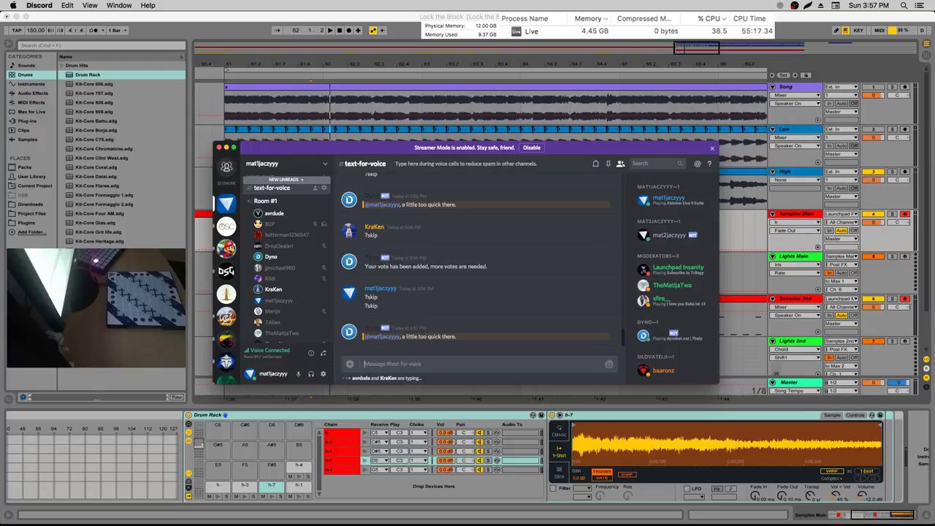
type("?skip")
key("Return")
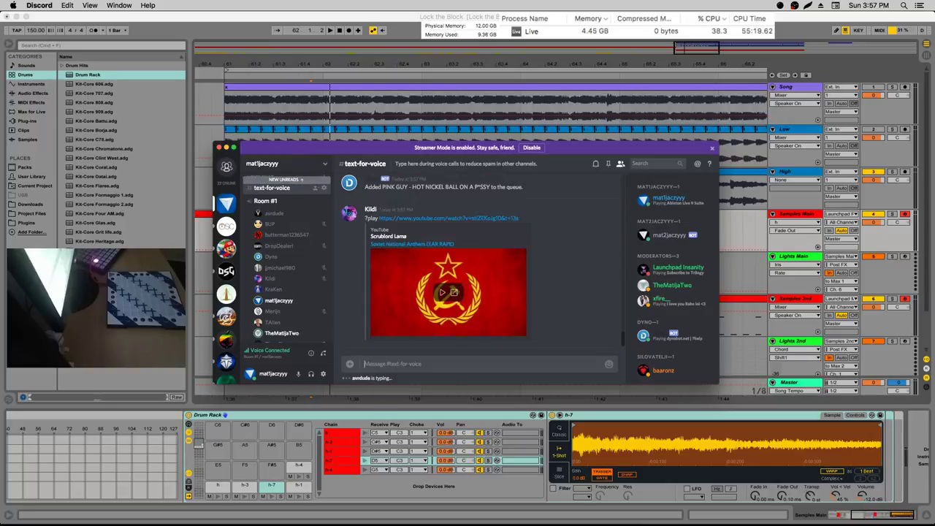
type("?skip")
key("Return")
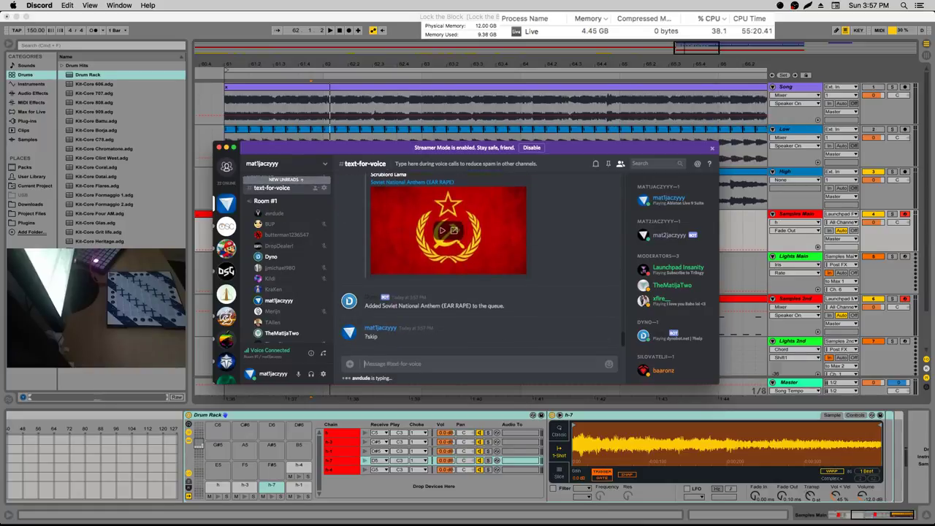
type("?skip")
key("Return")
type("?sk")
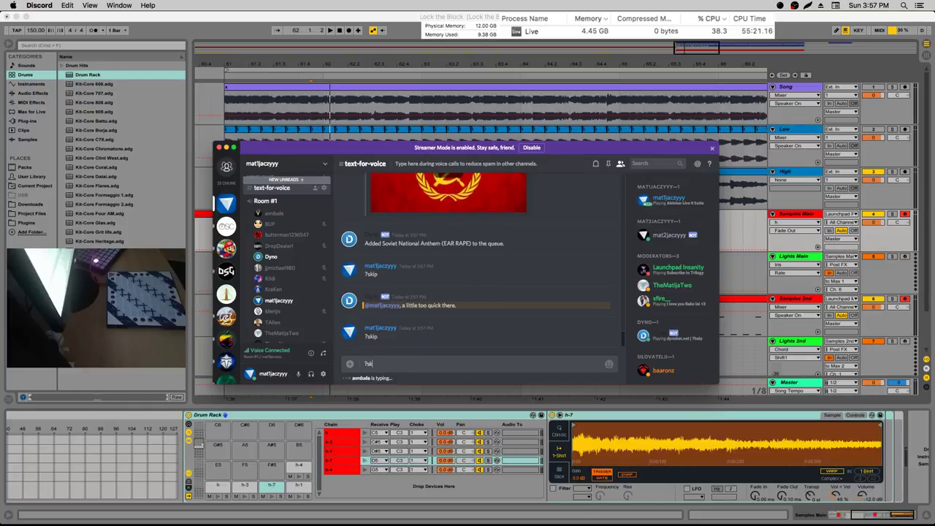
key("BackSpace")
key("BackSpace")
key("BackSpace")
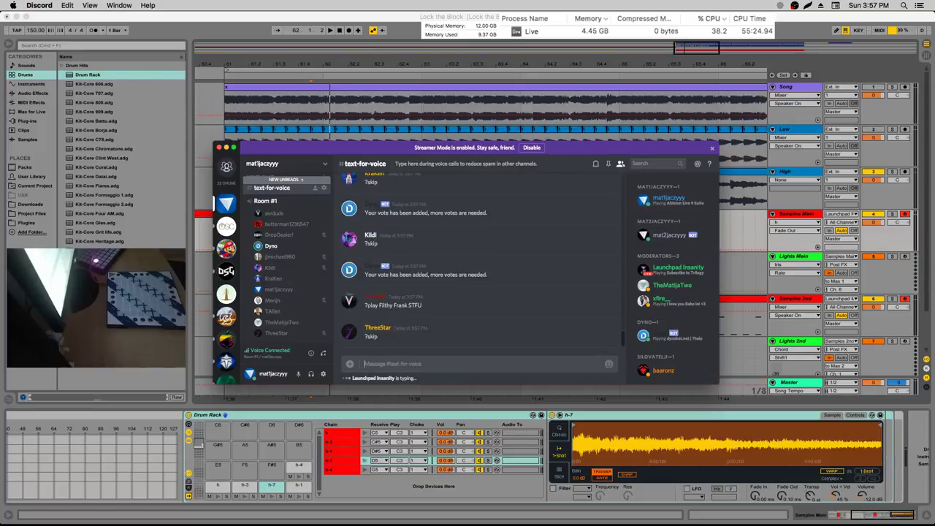
Lower the Dyno bot's user volume to about 30%
right_click(269, 245)
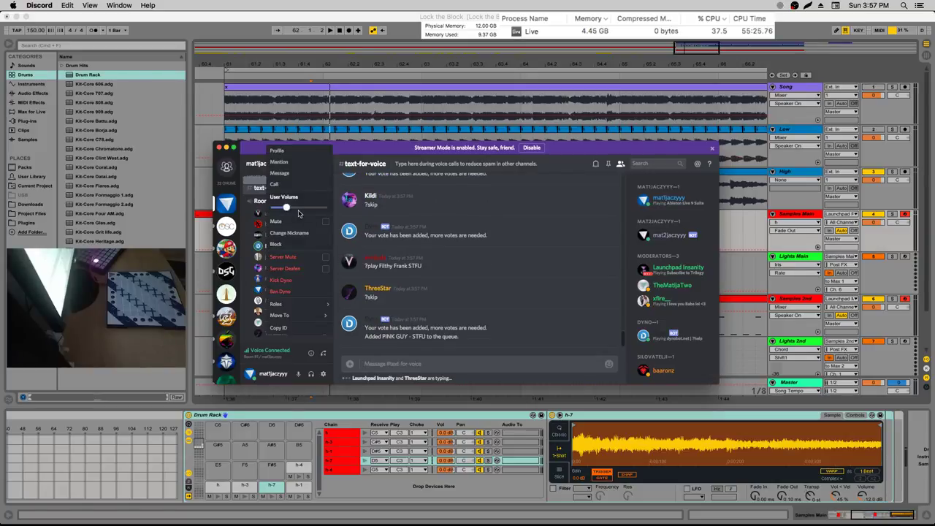
left_click_drag(293, 207, 274, 206)
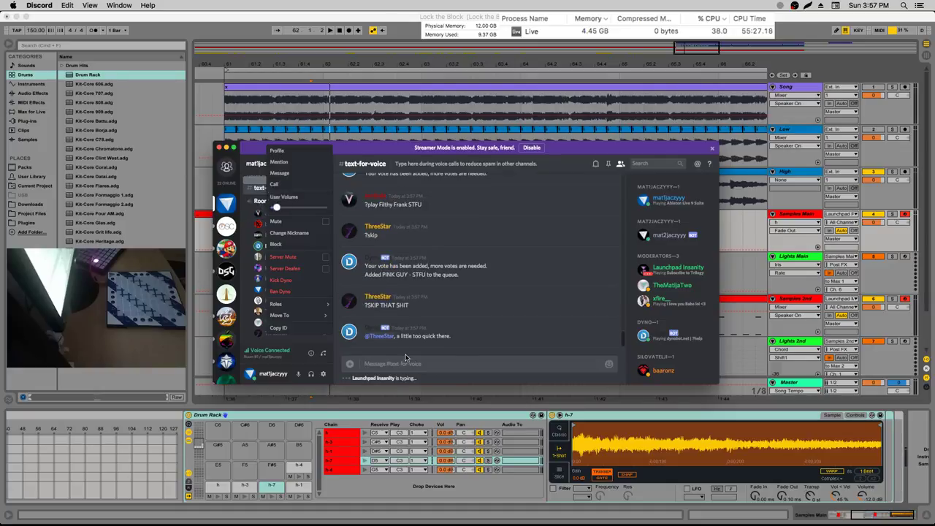
left_click(501, 262)
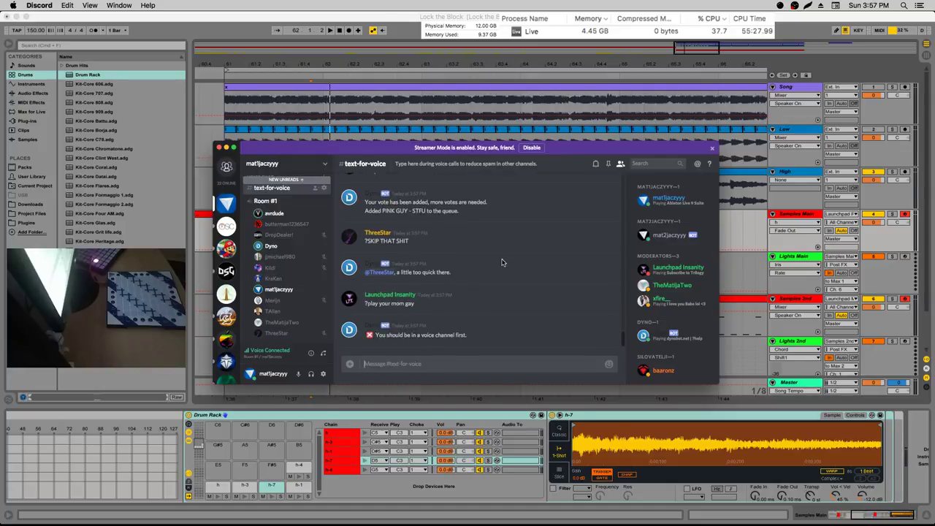
Discard a ?skip draft and reply 'idk' in text-for-voice
type("?skip jesus")
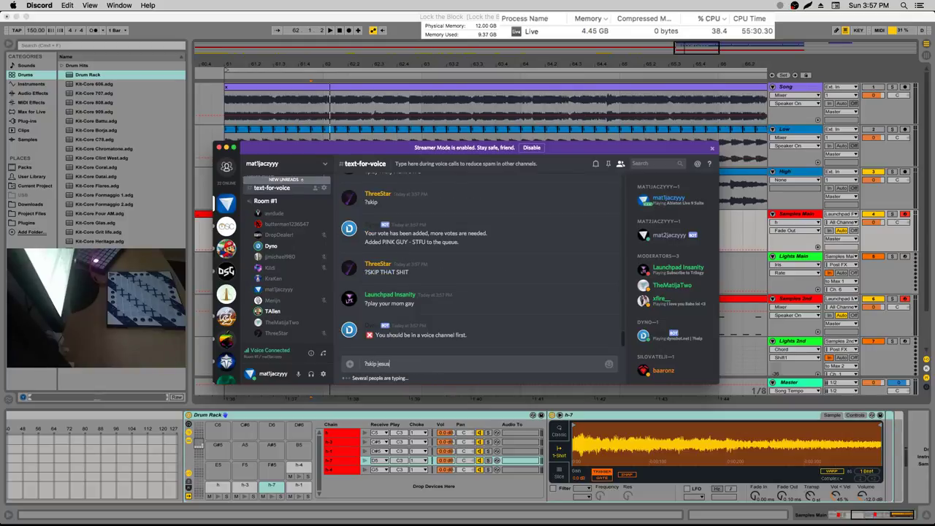
key("BackSpace")
key("BackSpace")
key("BackSpace")
key("BackSpace")
key("BackSpace")
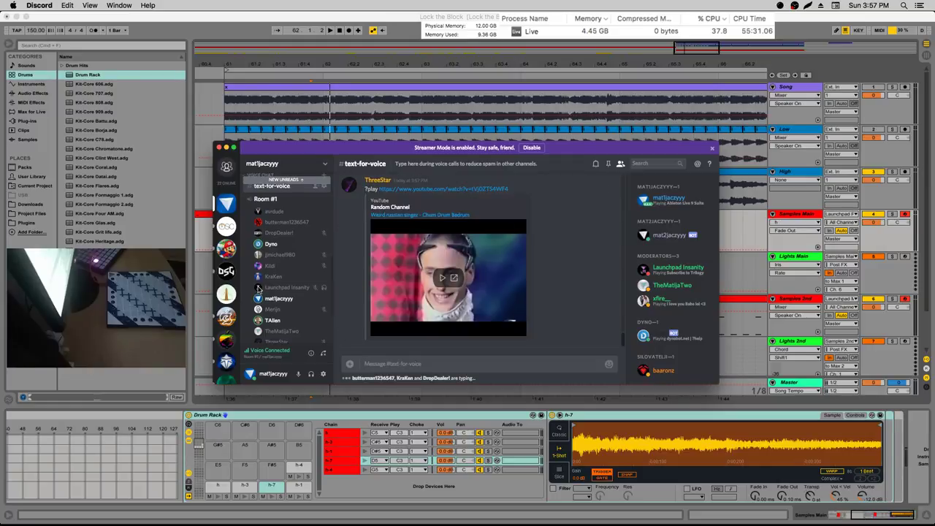
scroll(327, 292, "down", 1)
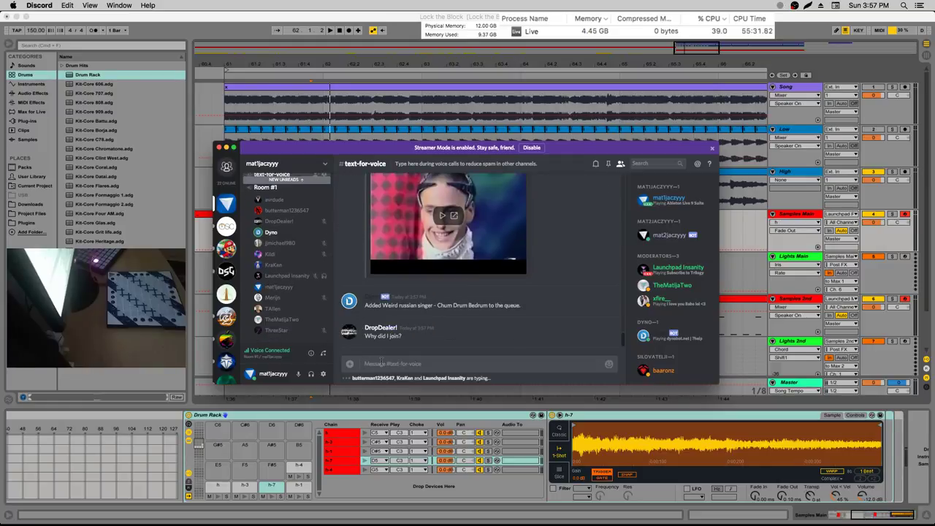
type("idk")
key("Return")
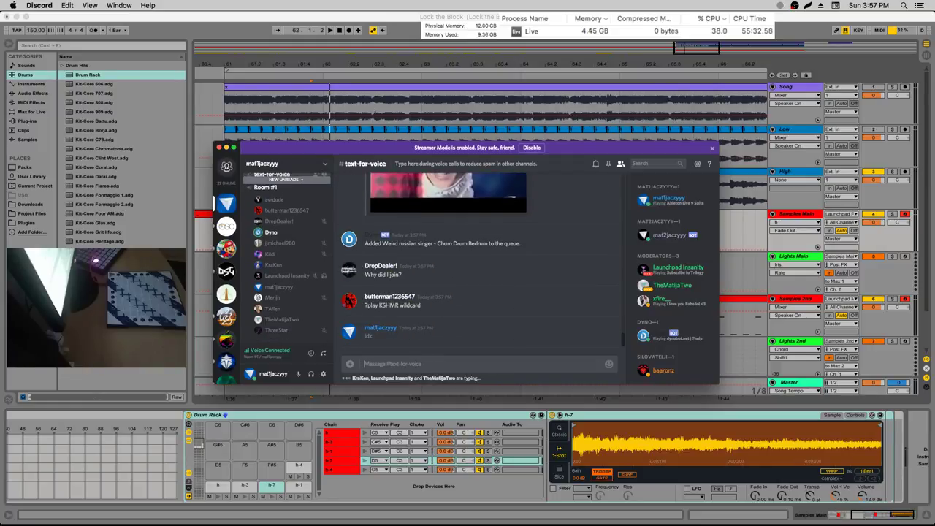
Send ?skip and ?skip all after a mistyped ?slo command
type("?slo")
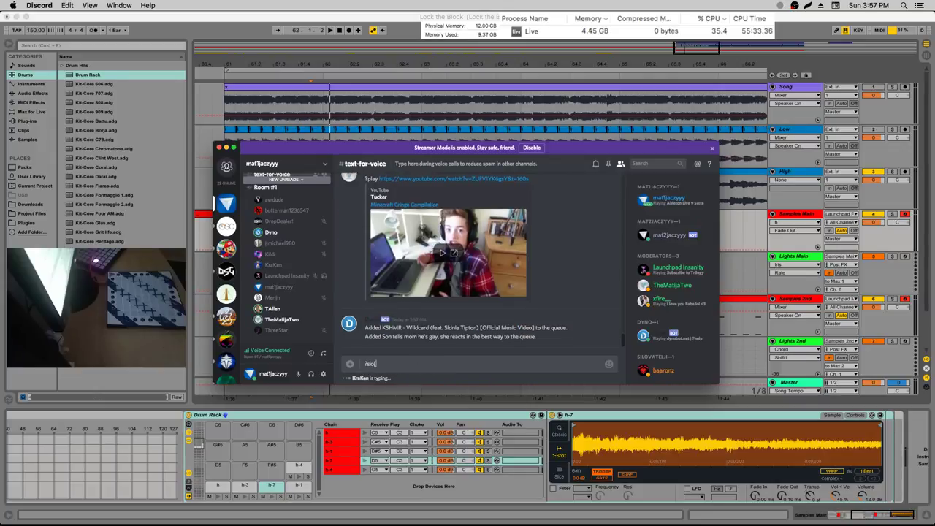
key("Return")
key("Up")
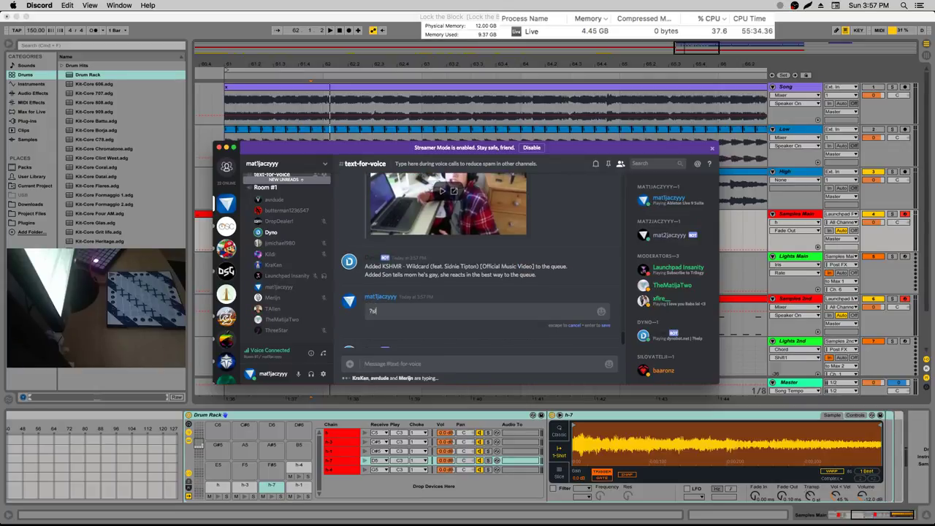
key("Escape")
type("?skip")
key("Return")
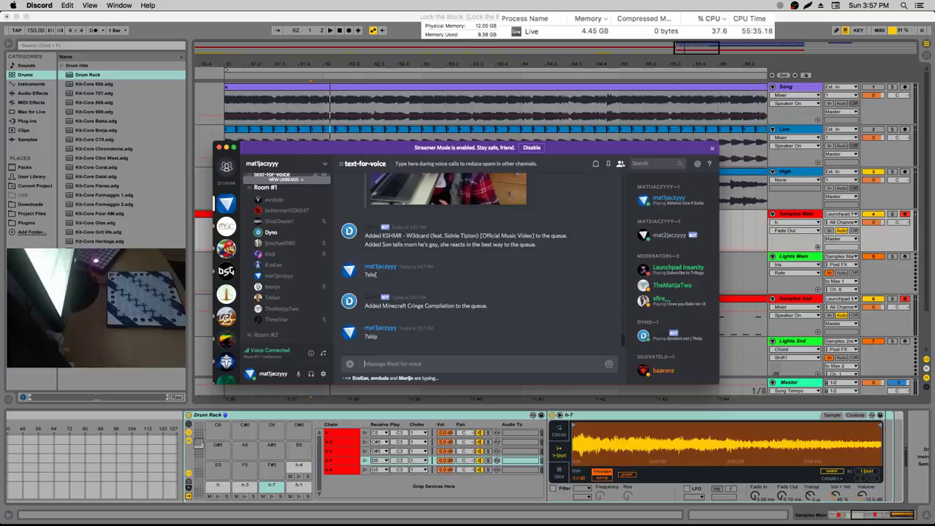
type("?skip all")
key("Return")
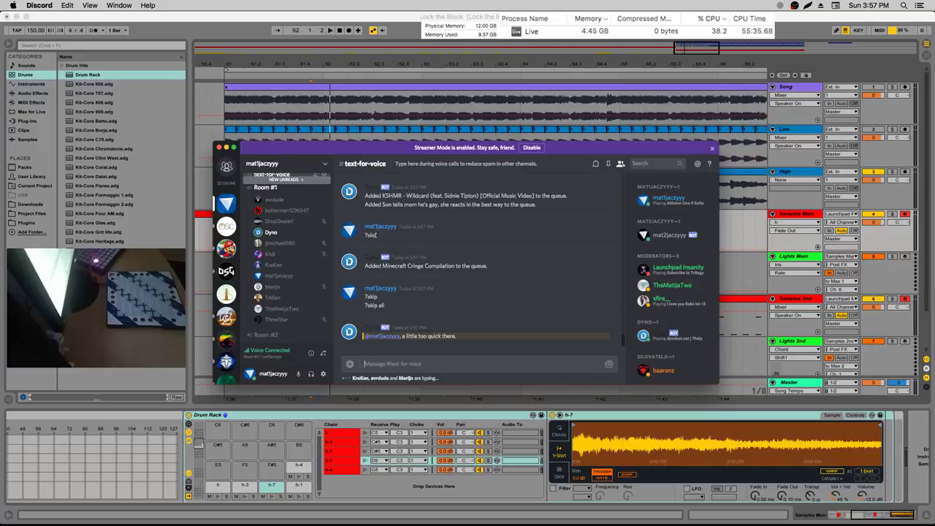
Send ?skipall, then ?stop twice to the music bot
type("?skipall")
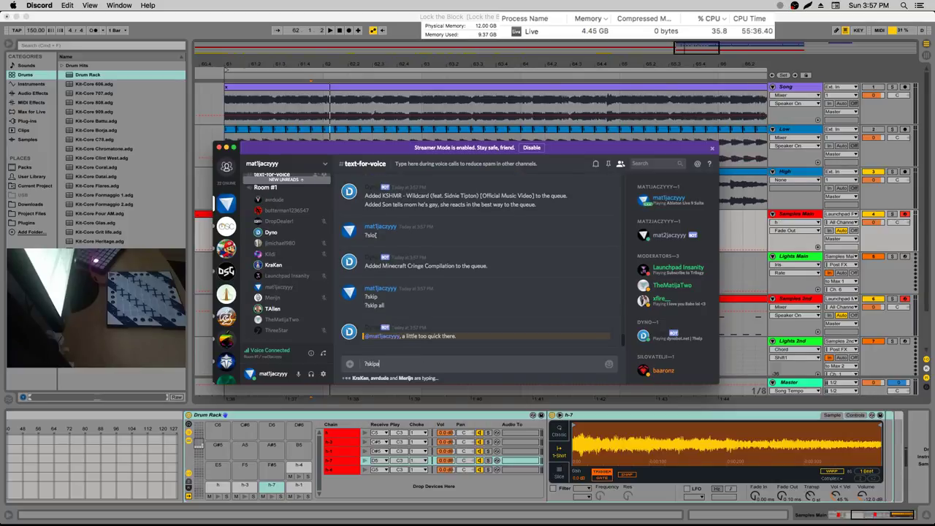
key("Return")
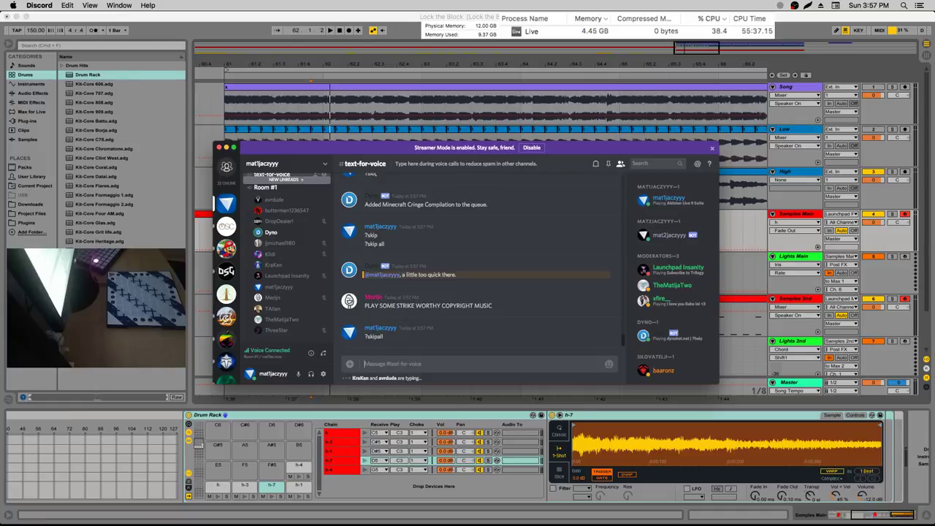
type("?stop")
key("Return")
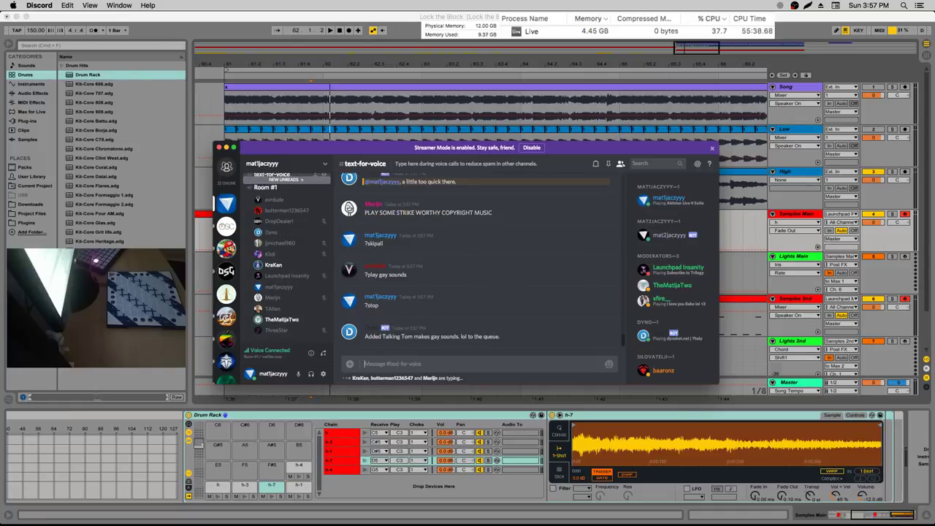
type("?stop")
key("Return")
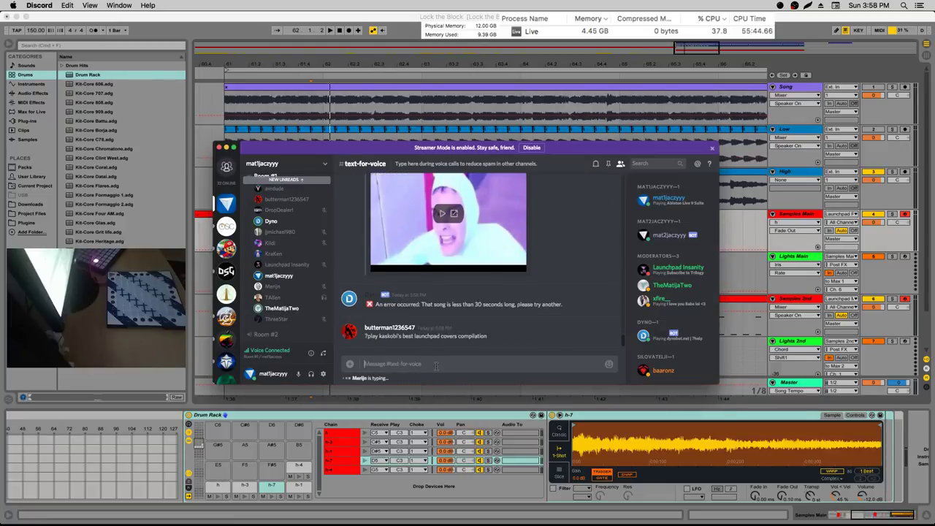
Post two more ?skip votes and start a ?play command
type("?skip")
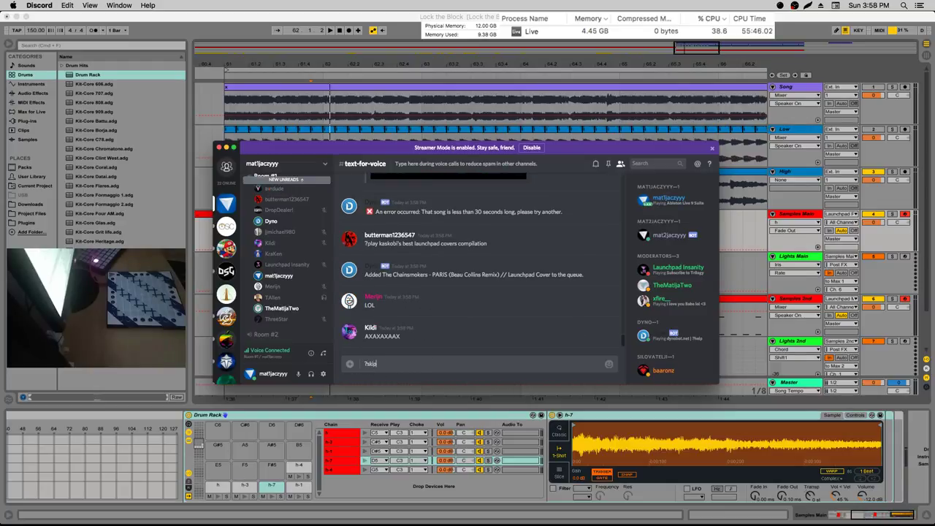
key("Return")
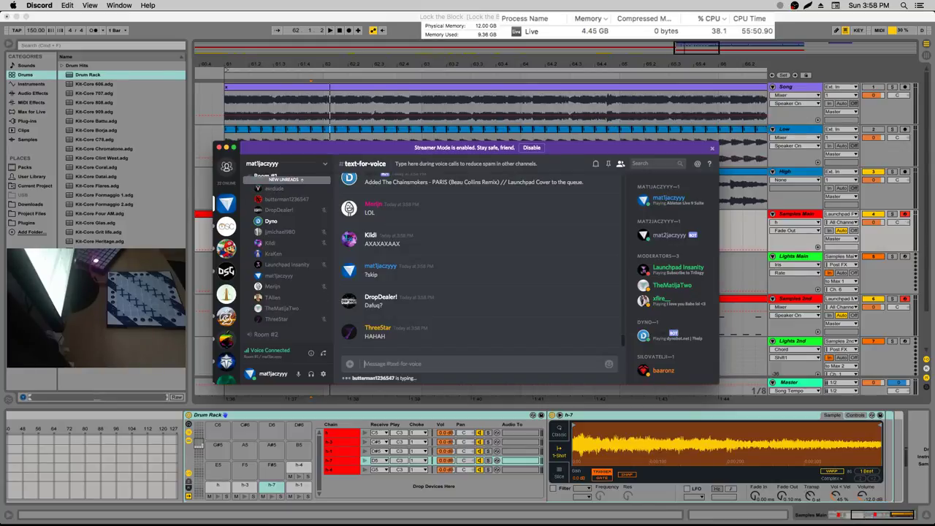
type("?skip")
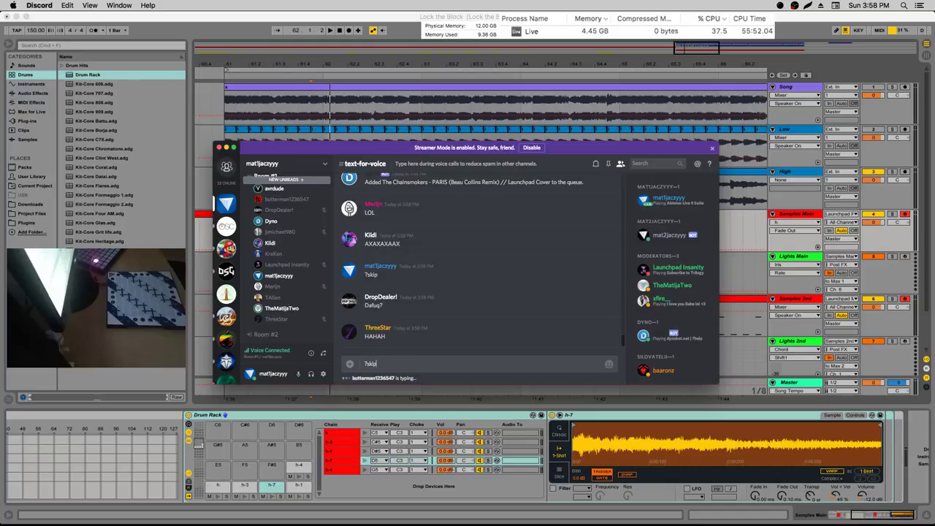
key("Return")
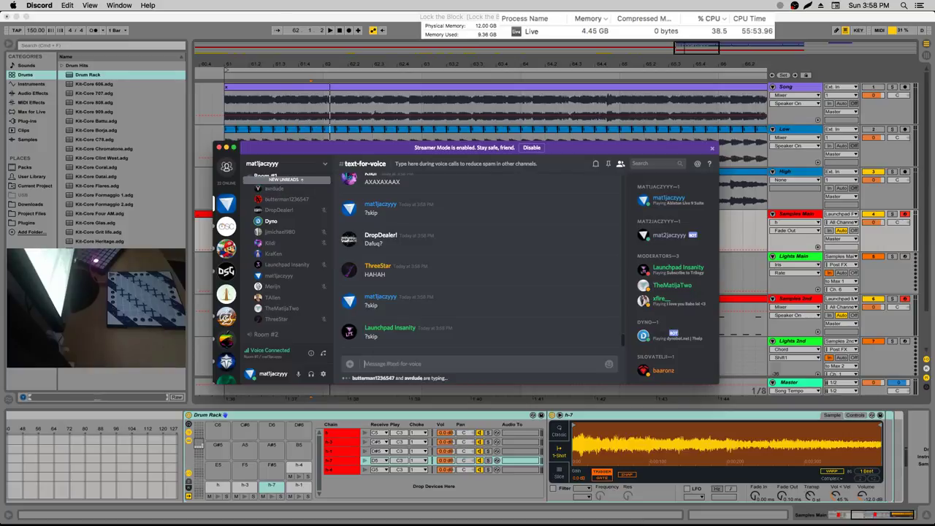
type("?play")
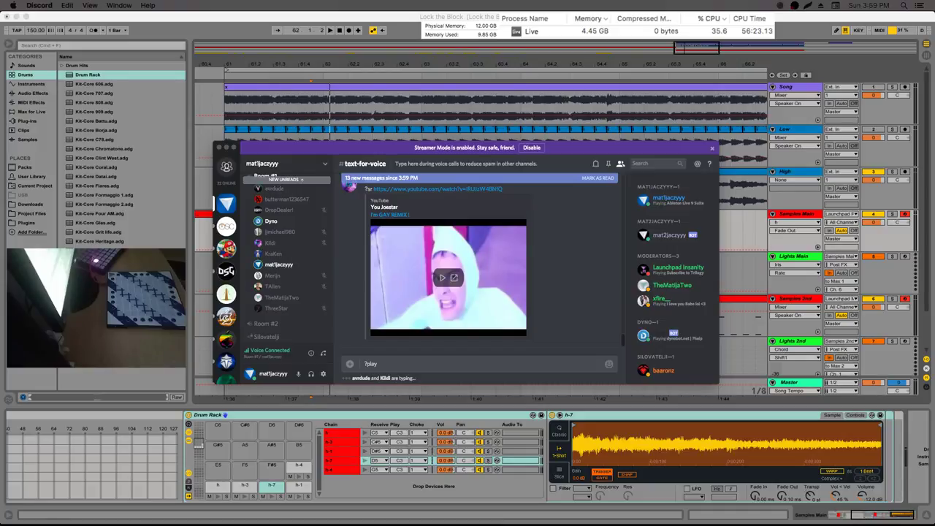
Send the pending ?play command, then two ?skip votes
key("Return")
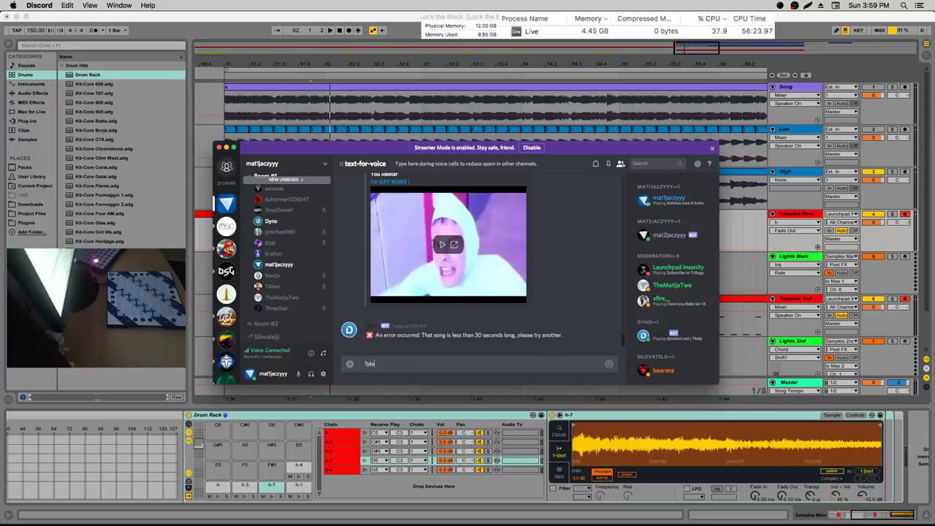
type("?skip")
key("Return")
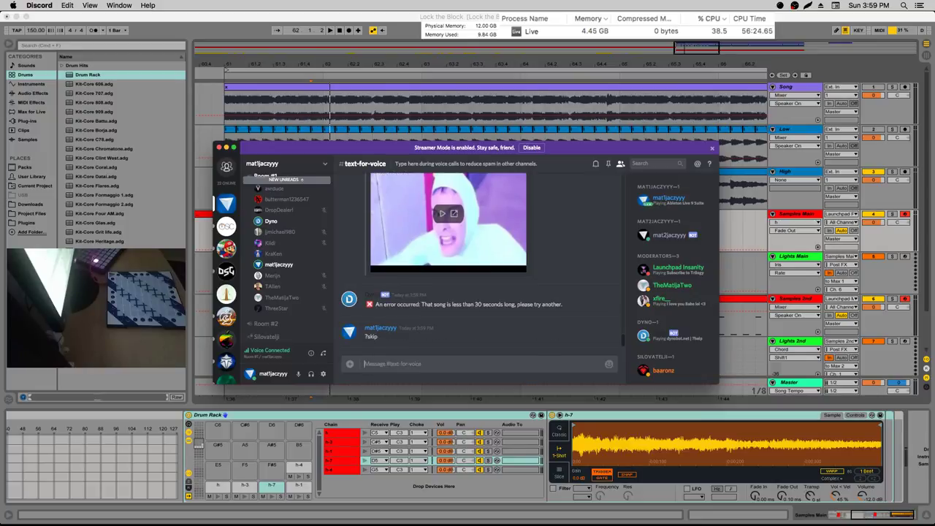
type("?skip")
key("Return")
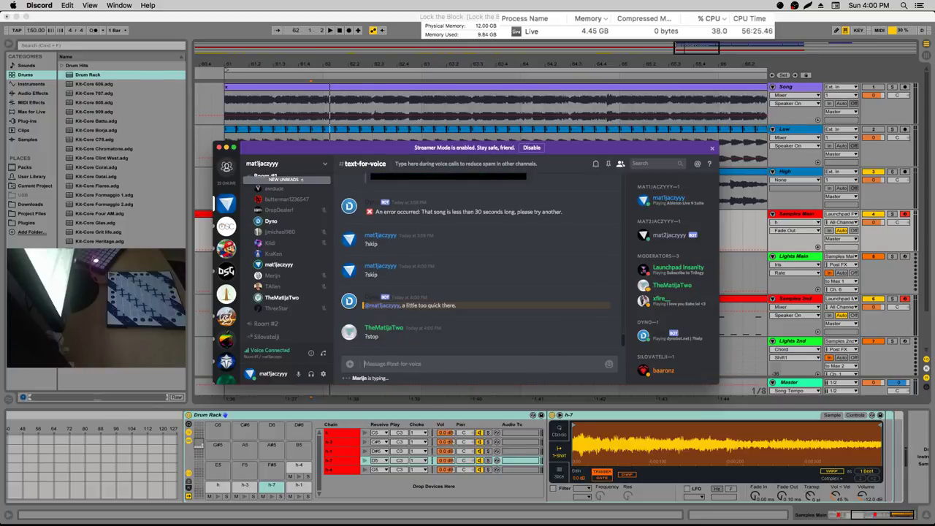
Queue the 'We are number One' Launchpad cover with ?play and the pasted YouTube link, then raise system volume
type("?sk")
key("BackSpace")
key("BackSpace")
key("BackSpace")
type("?play")
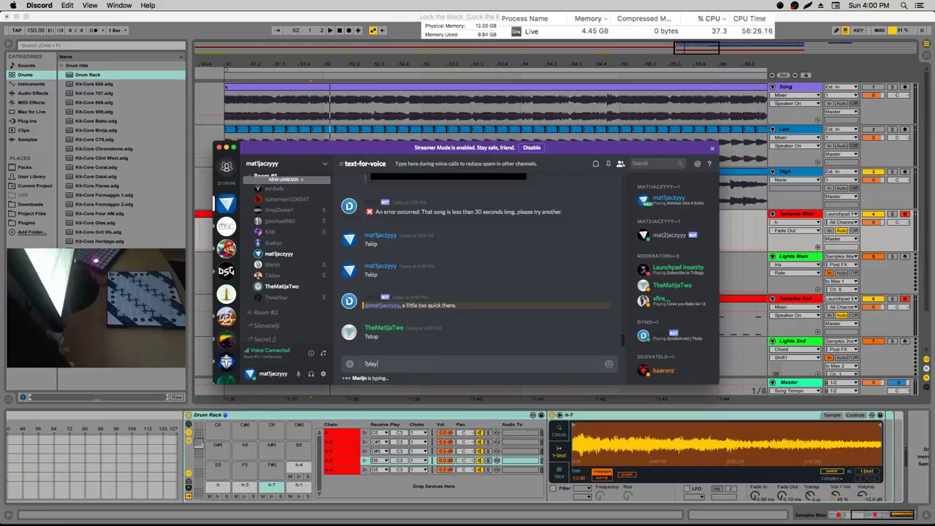
type("https://www.youtube.com/watch?v=9XM_-q5sGUs")
key("Return")
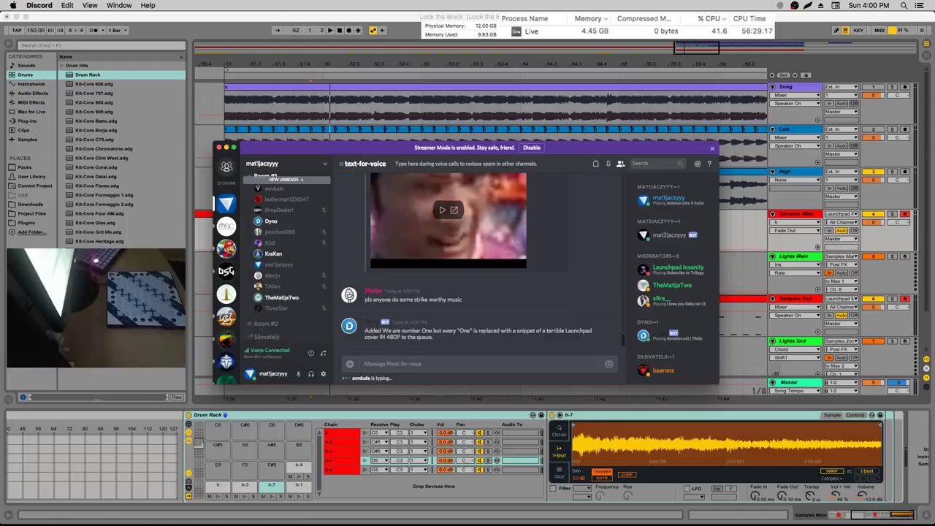
key("XF86AudioRaiseVolume")
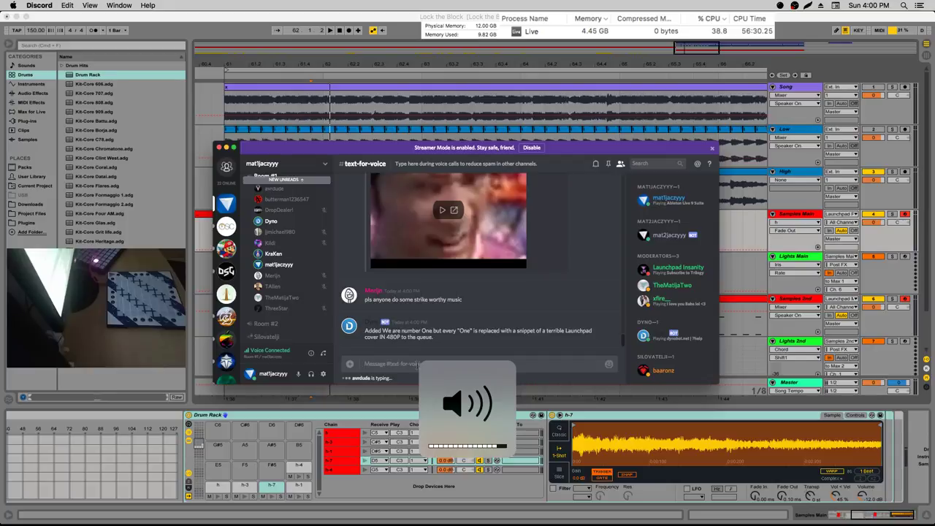
Raise a voice-channel member's user volume to 18%
right_click(271, 209)
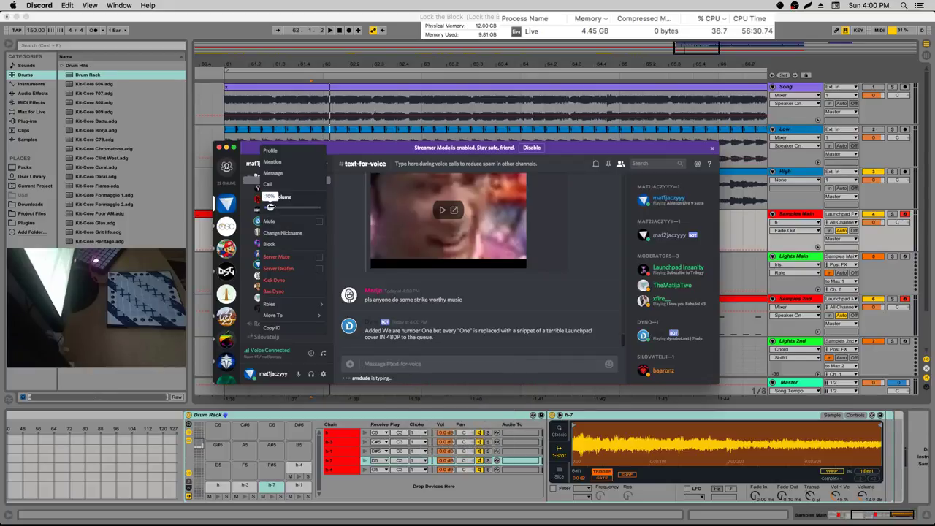
left_click_drag(269, 207, 273, 208)
left_click(463, 359)
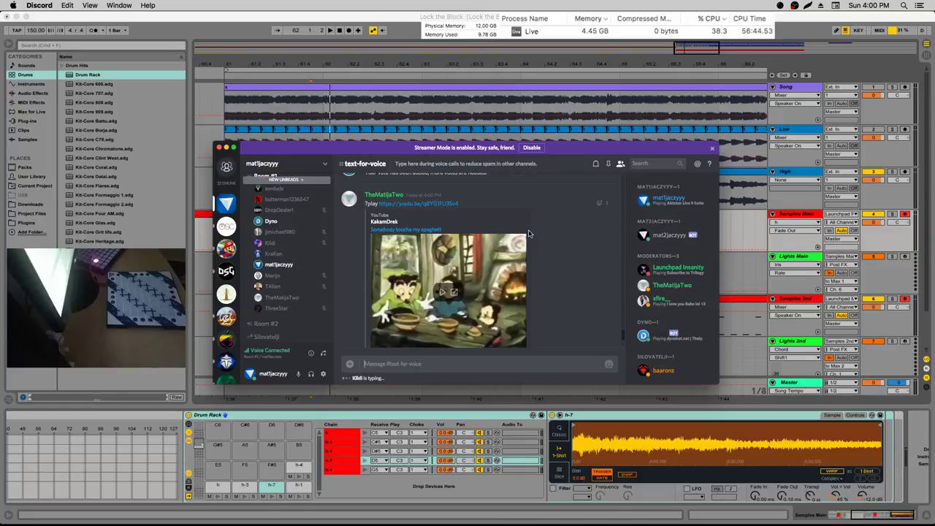
scroll(541, 236, "up", 5)
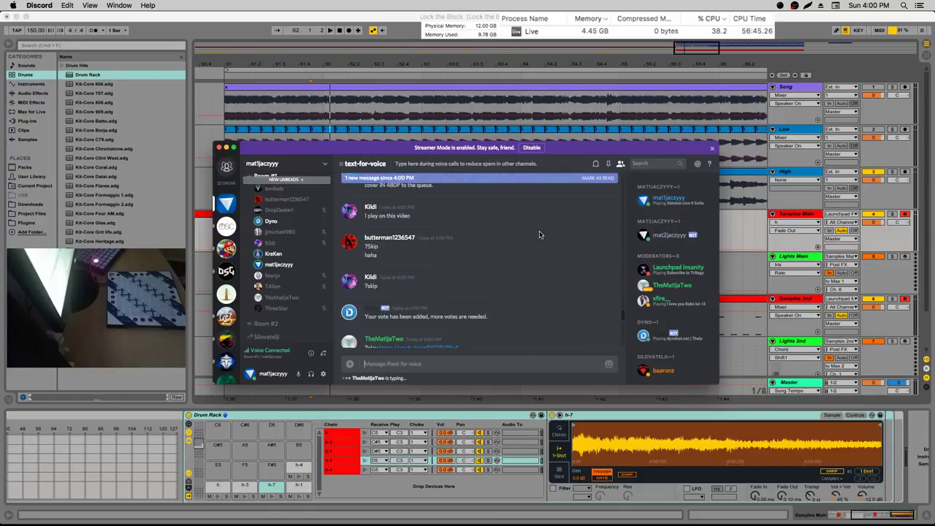
scroll(541, 234, "down", 3)
scroll(487, 344, "down", 3)
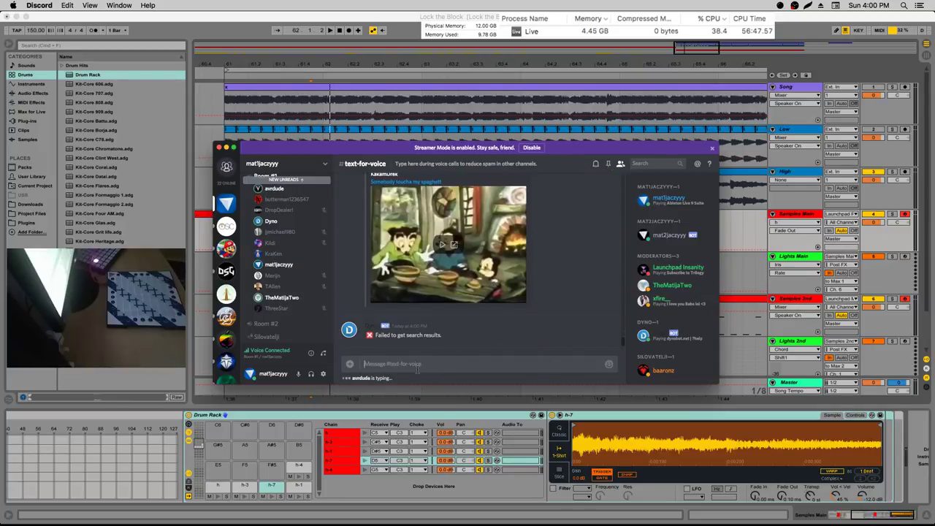
scroll(452, 330, "down", 3)
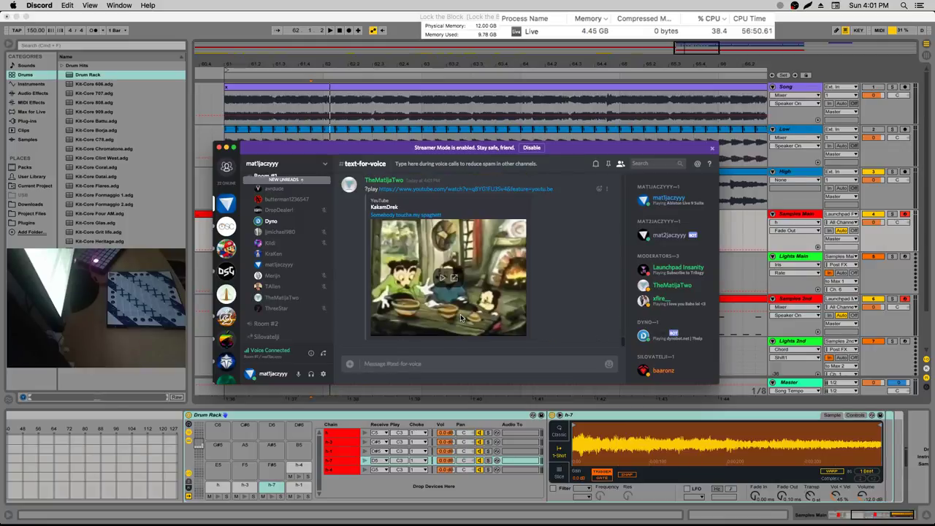
scroll(488, 278, "up", 3)
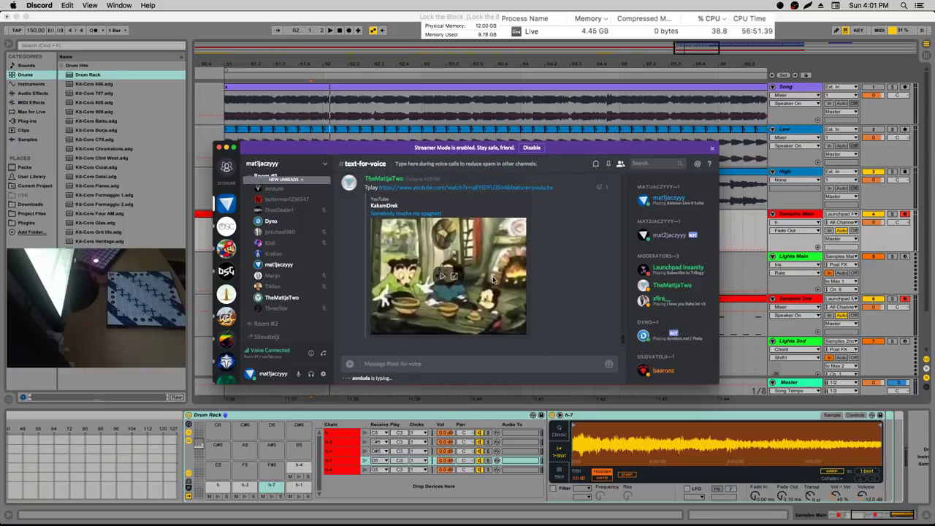
scroll(494, 279, "down", 3)
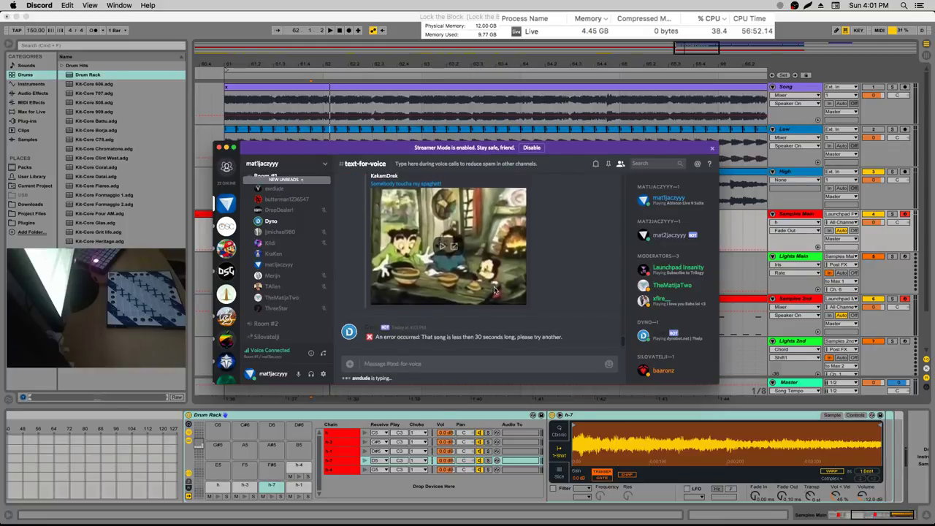
scroll(494, 282, "up", 5)
scroll(495, 289, "down", 5)
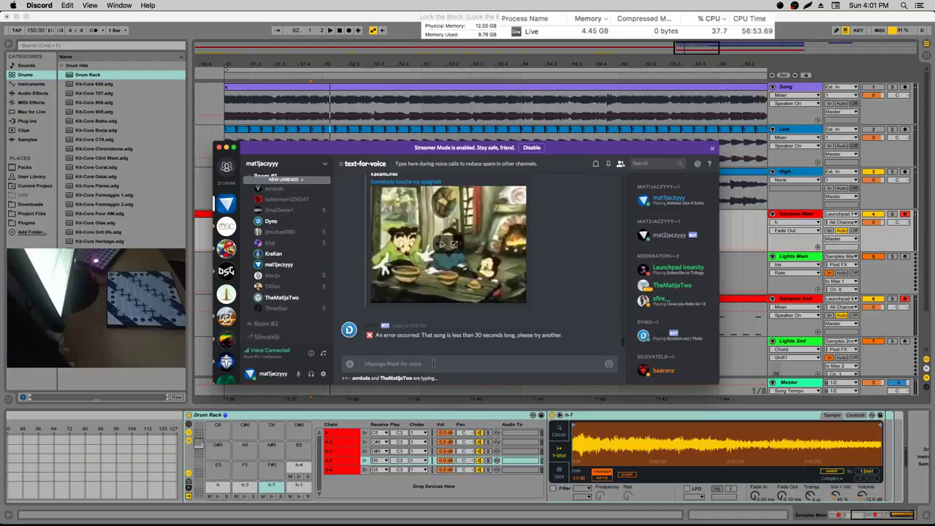
Send a member mention, then the reply 'we're making fun of dat boi'
type("@T4sh")
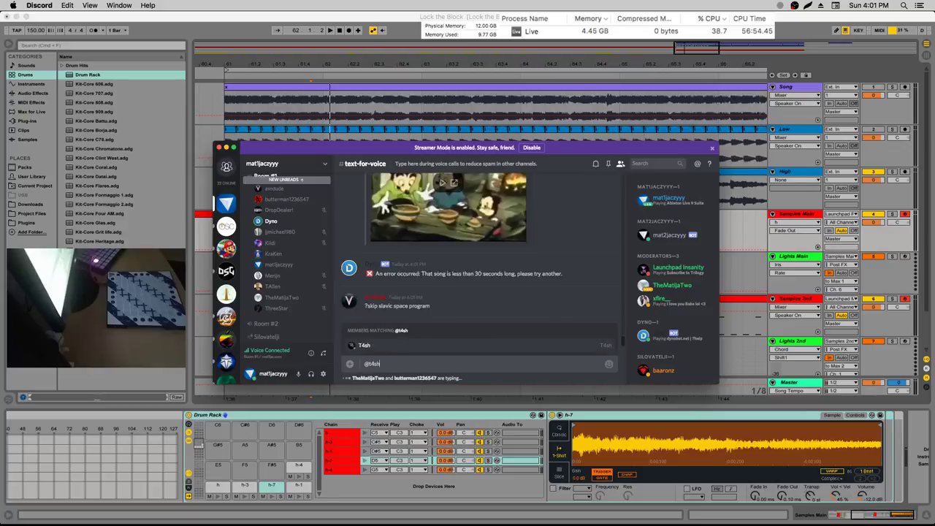
key("Return")
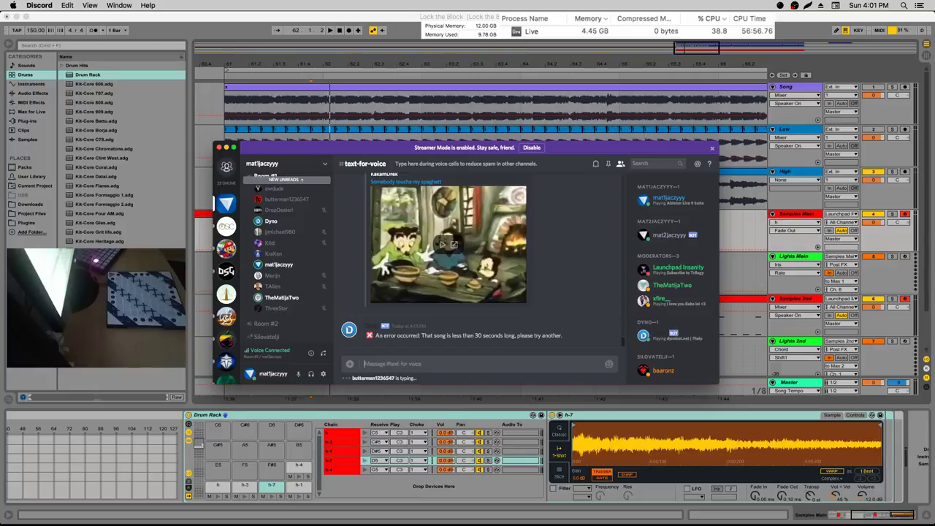
type("?")
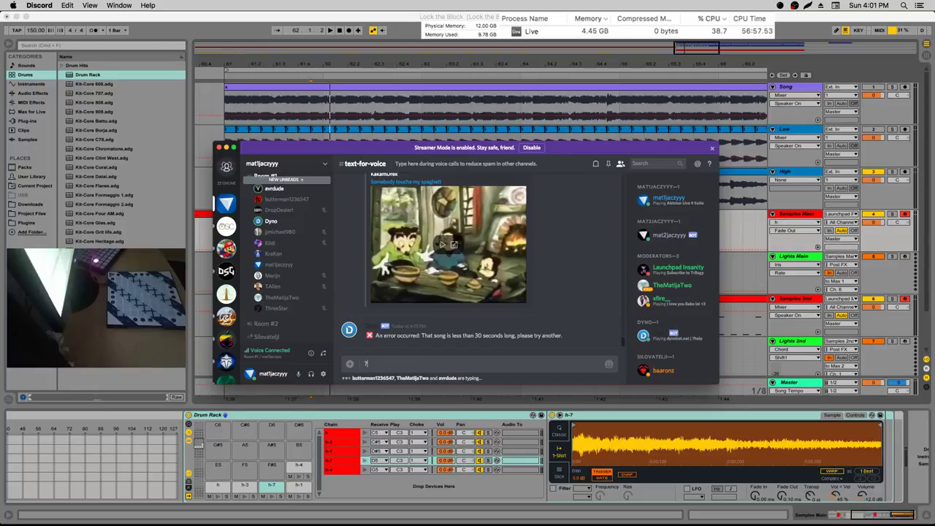
key("BackSpace")
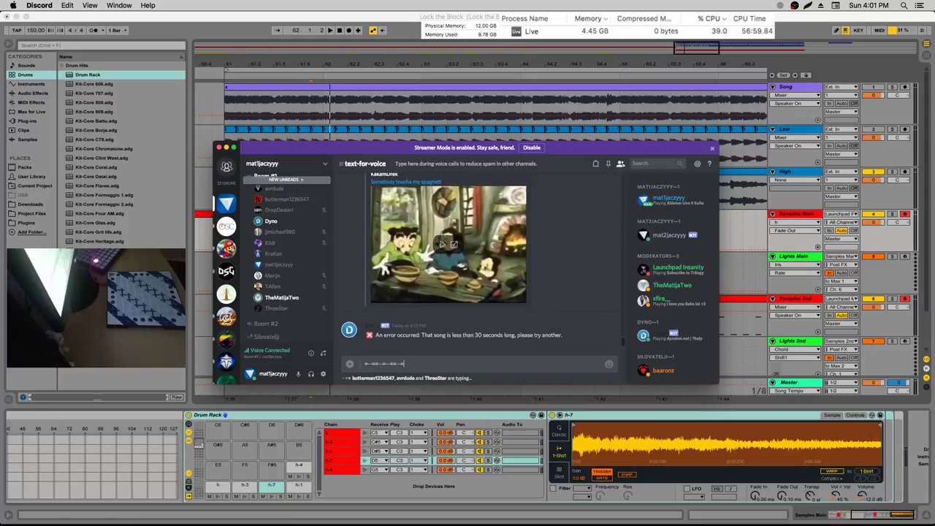
key("super+z")
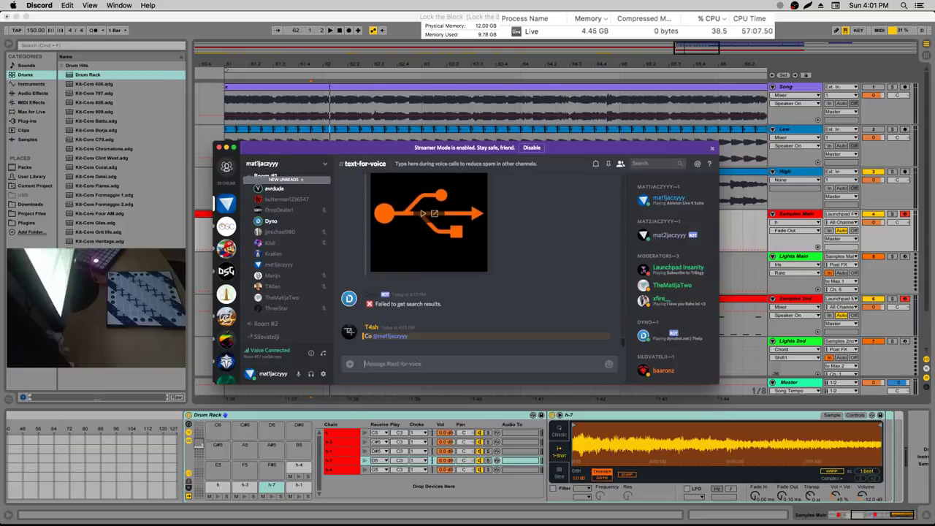
type("we're making fu")
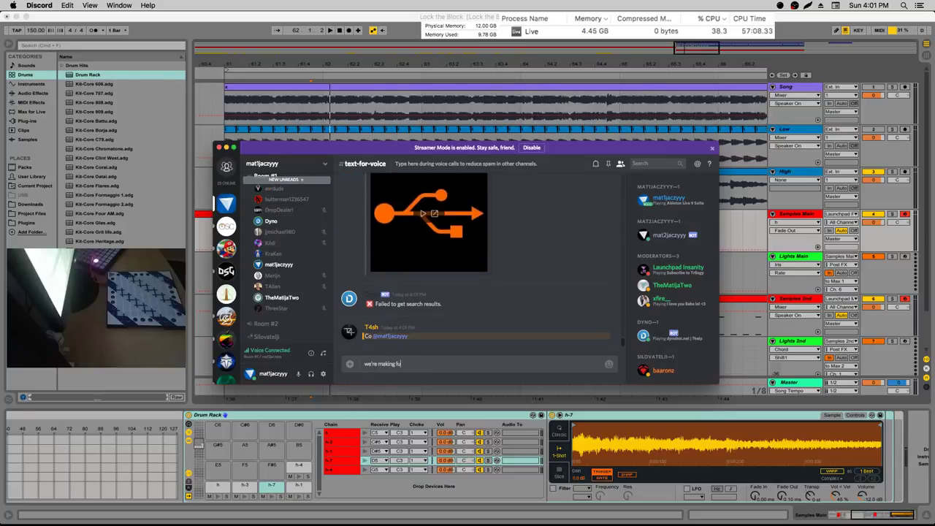
type("n of dat boi")
key("Return")
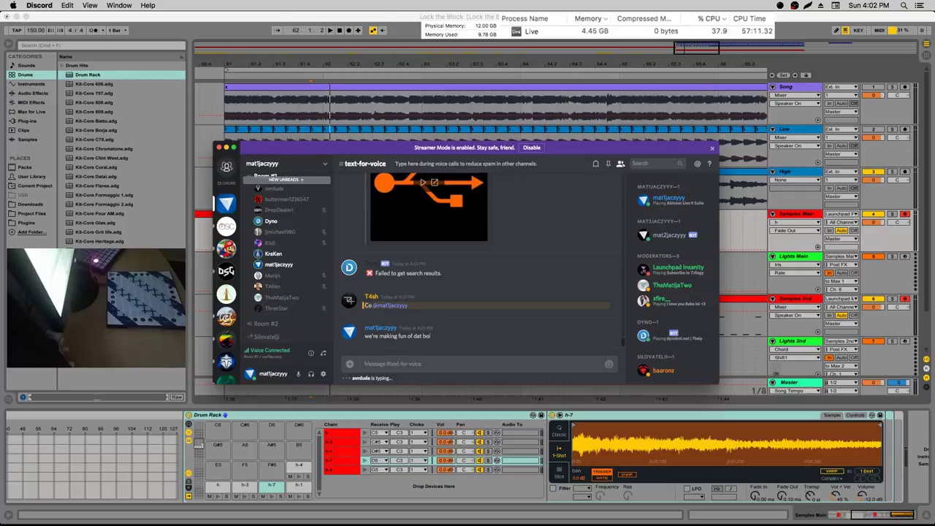
Send 'rip' with an autocompleted mention of another member
type("rip @R")
key("Tab")
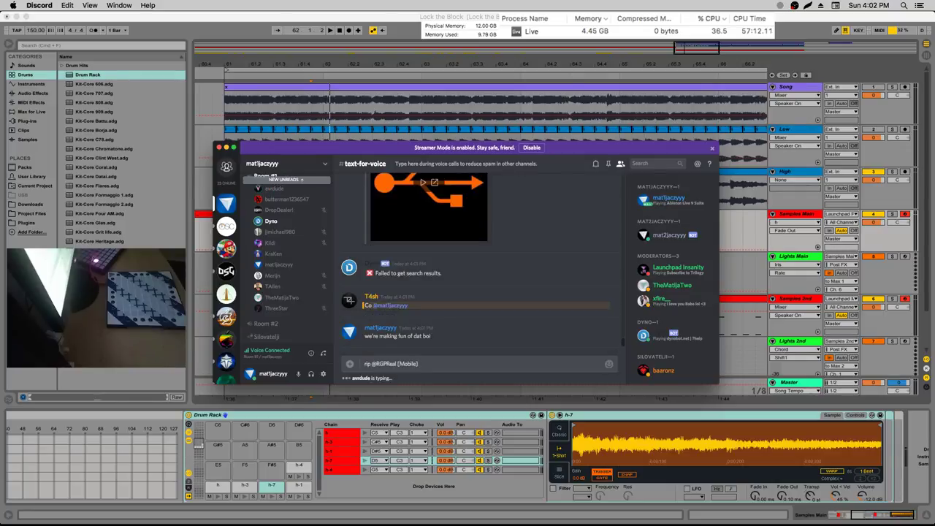
key("BackSpace")
key("BackSpace")
key("BackSpace")
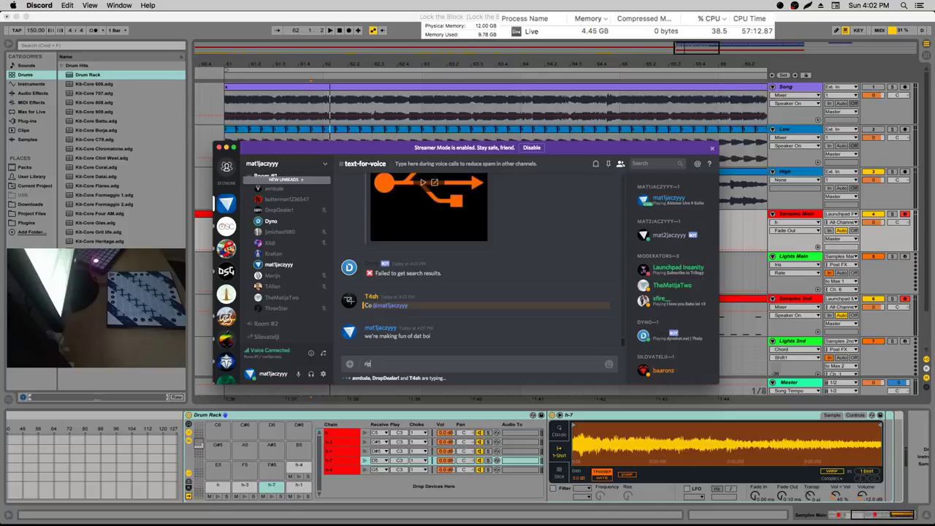
type("@rpg")
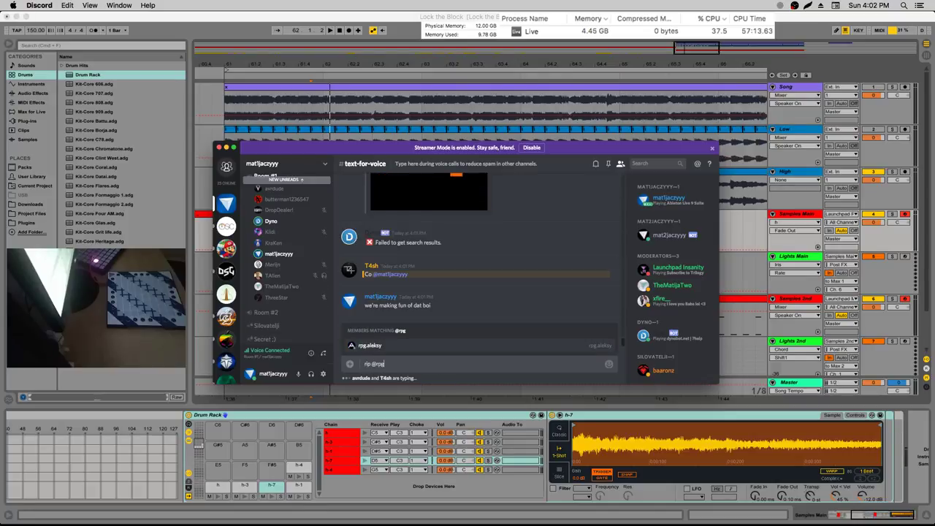
key("Tab")
key("Return")
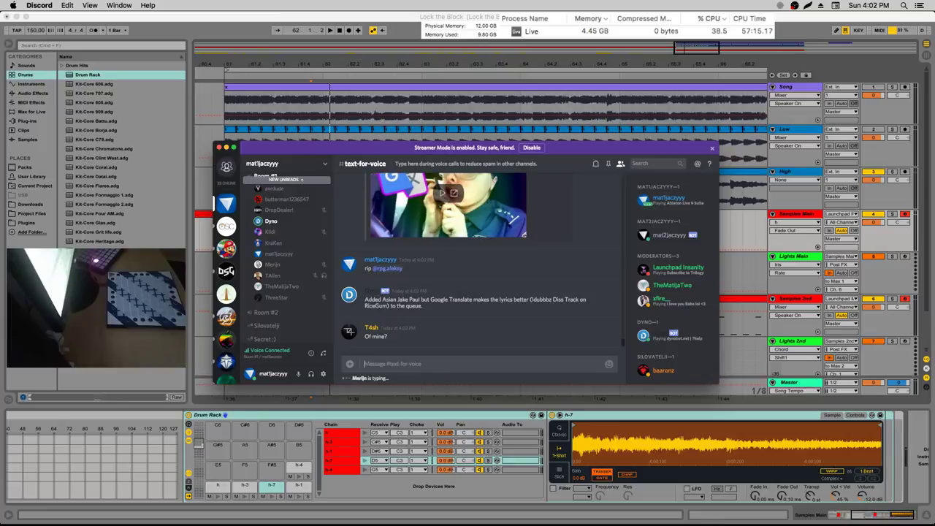
Send a member mention saying 'ye watching kraken meme video with dyno'
type("@")
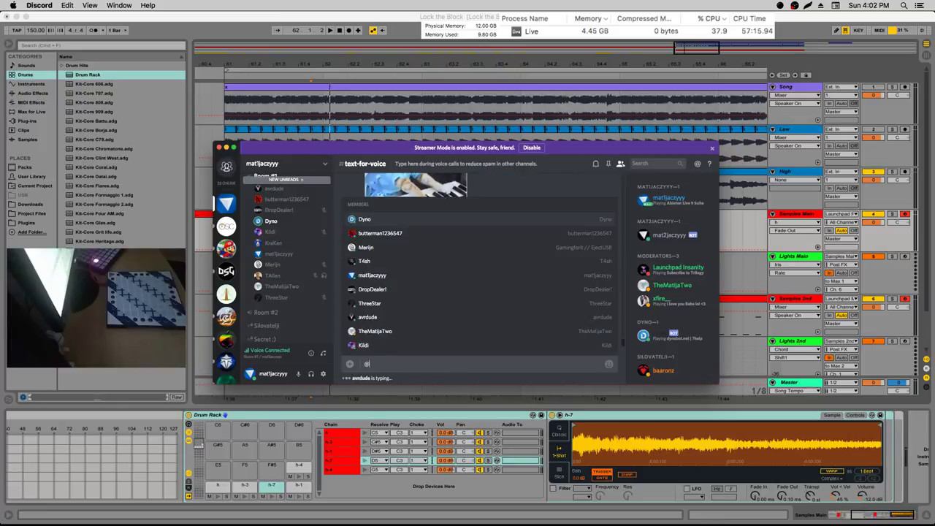
type("T4sh ye watching krak")
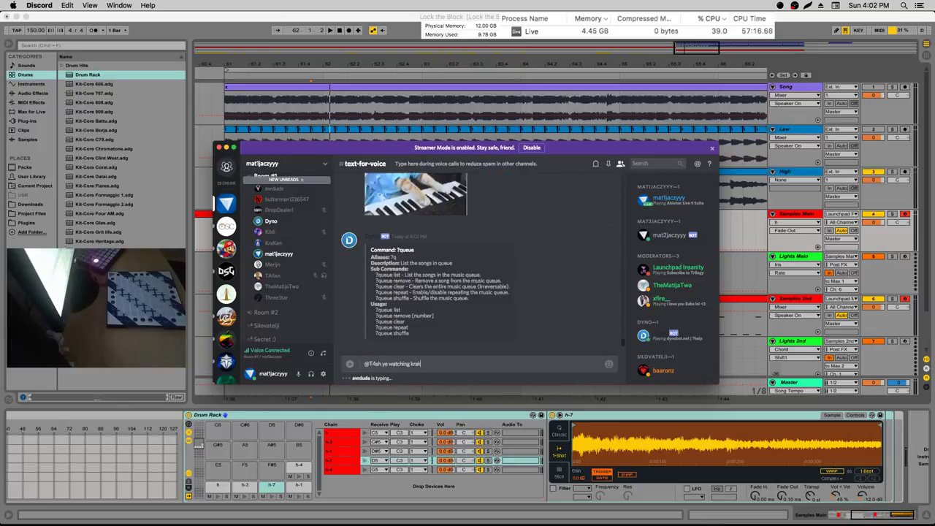
type("en meme video with dyno")
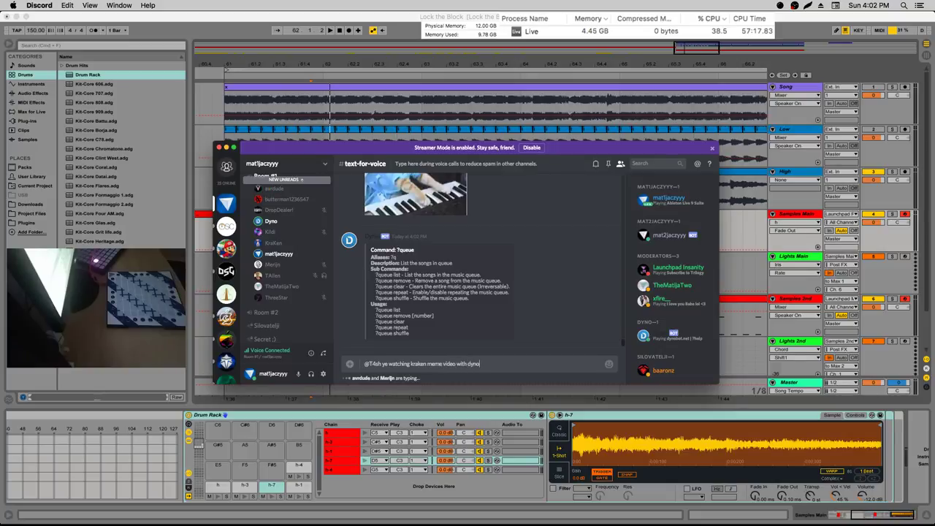
key("Return")
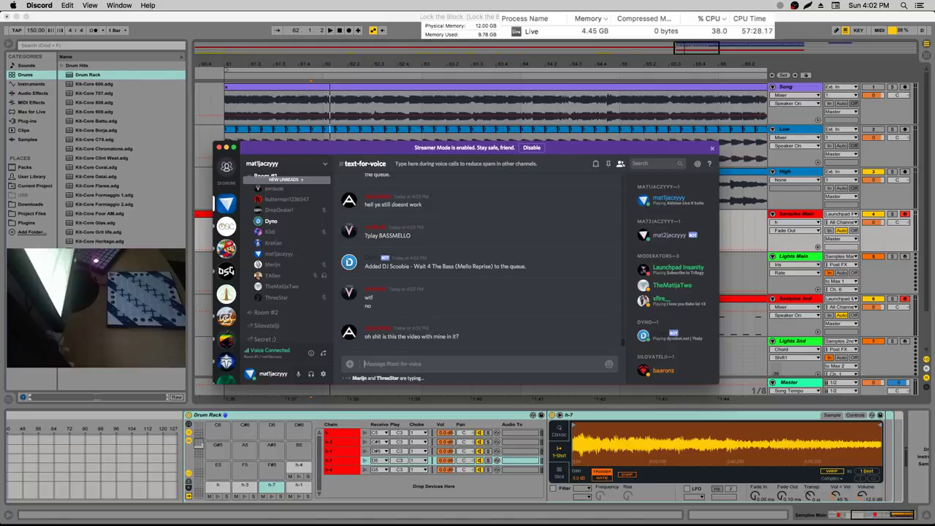
Replace the unsent draft with a ?stop command and send it
type("?skip")
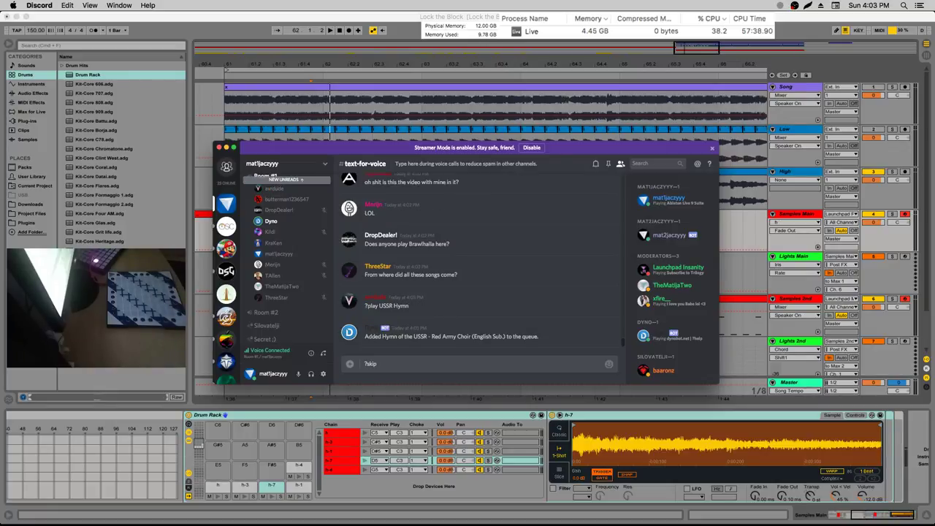
key("BackSpace")
key("BackSpace")
key("BackSpace")
key("BackSpace")
type("play")
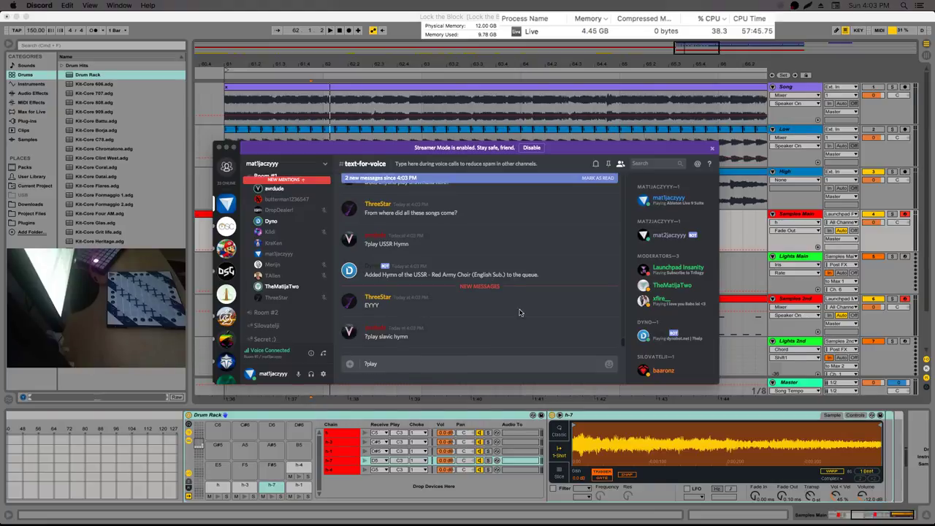
key("super+a")
type("?stop")
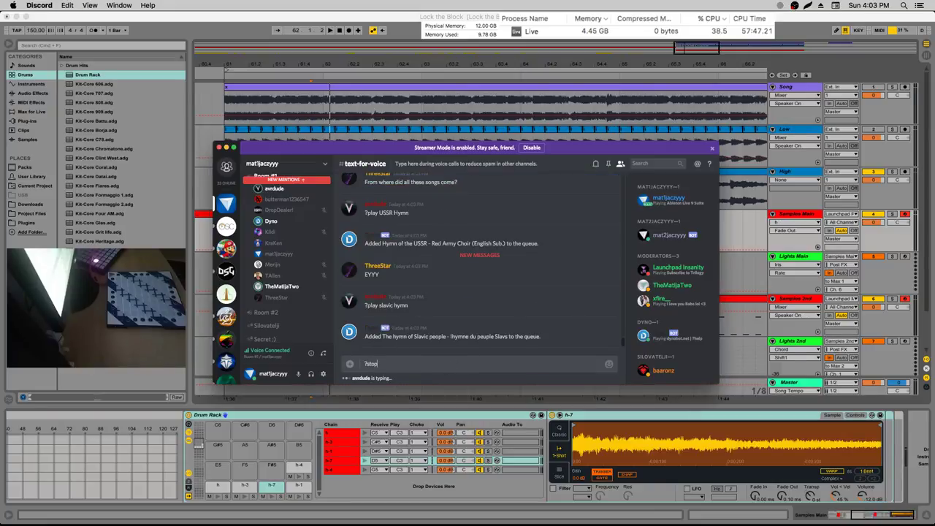
key("Return")
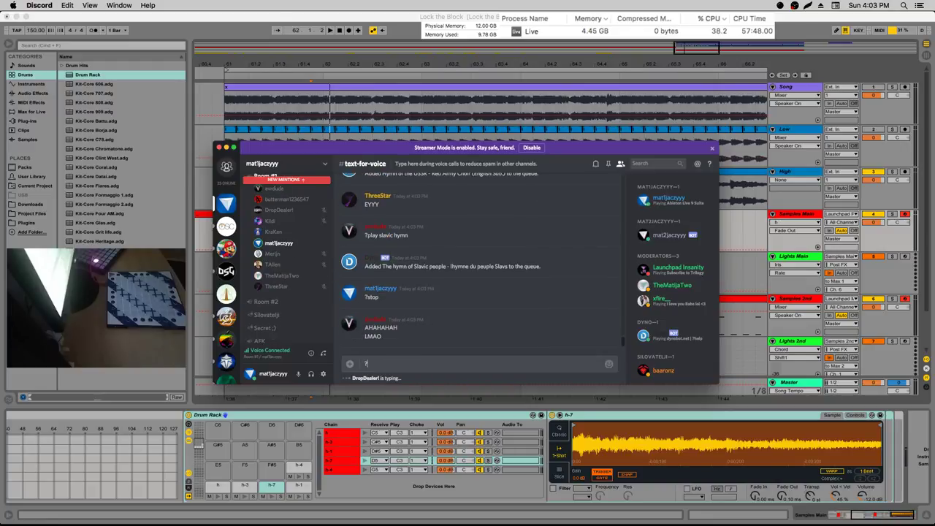
Queue the YouTube video with ?play and the pasted link
type("?play")
type("https://www.youtube.com/watch?v=LmyYpeqxEEY")
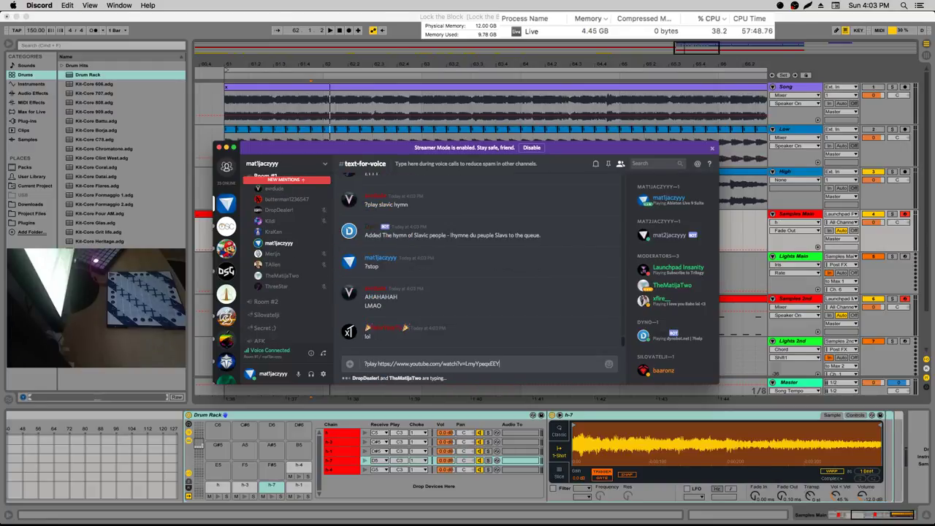
key("Return")
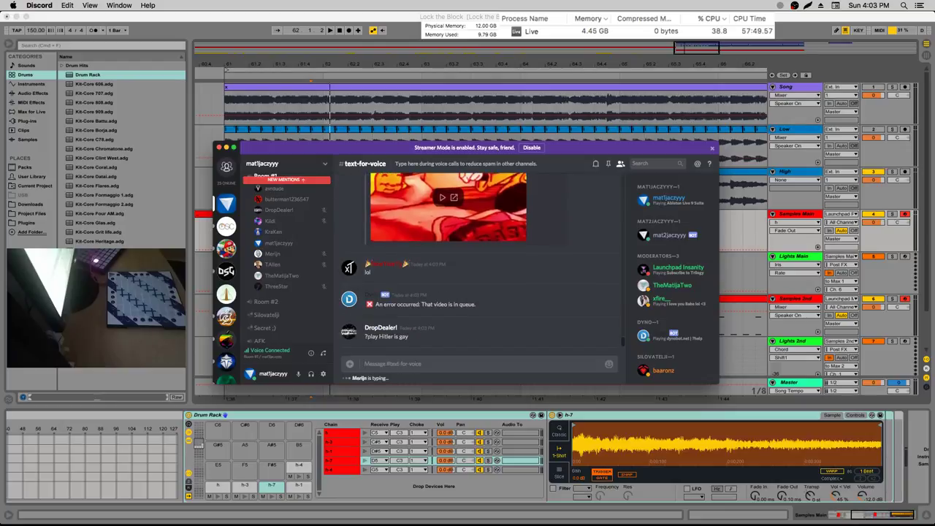
scroll(431, 245, "up", 10)
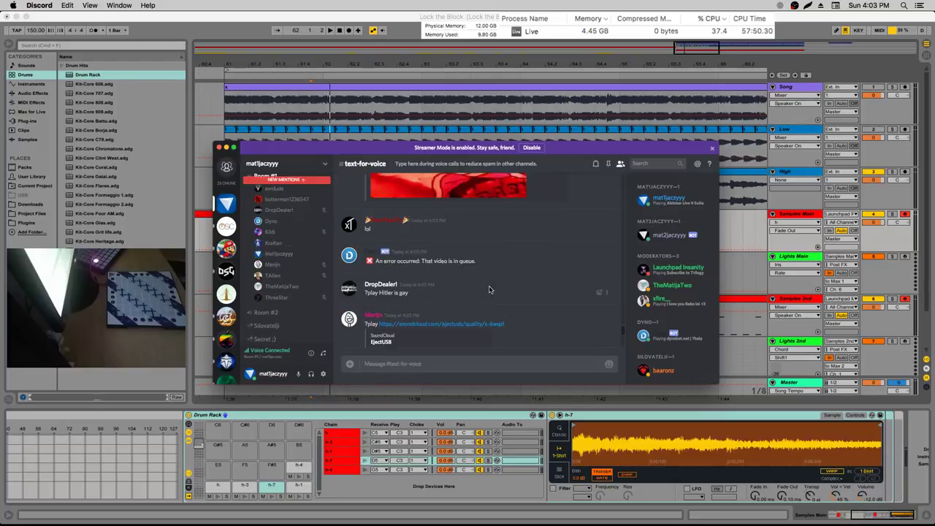
scroll(490, 290, "down", 1)
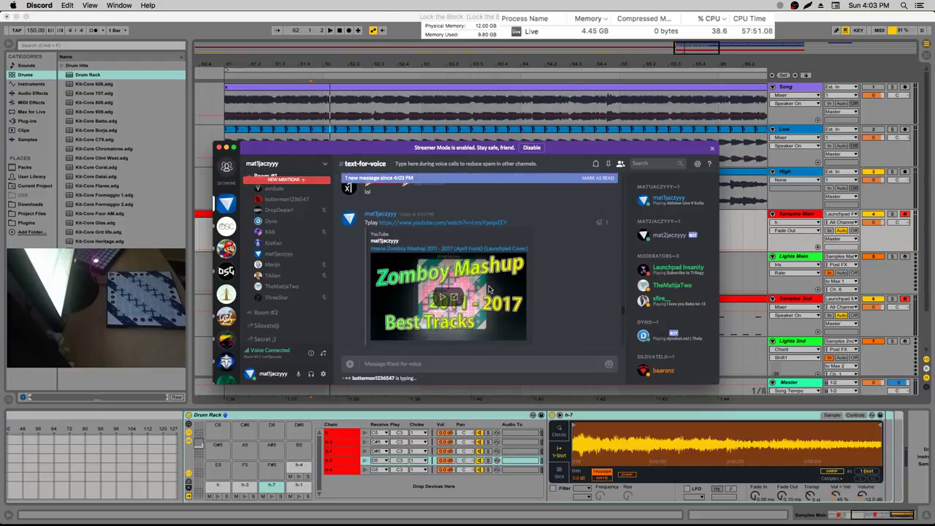
scroll(431, 281, "down", 3)
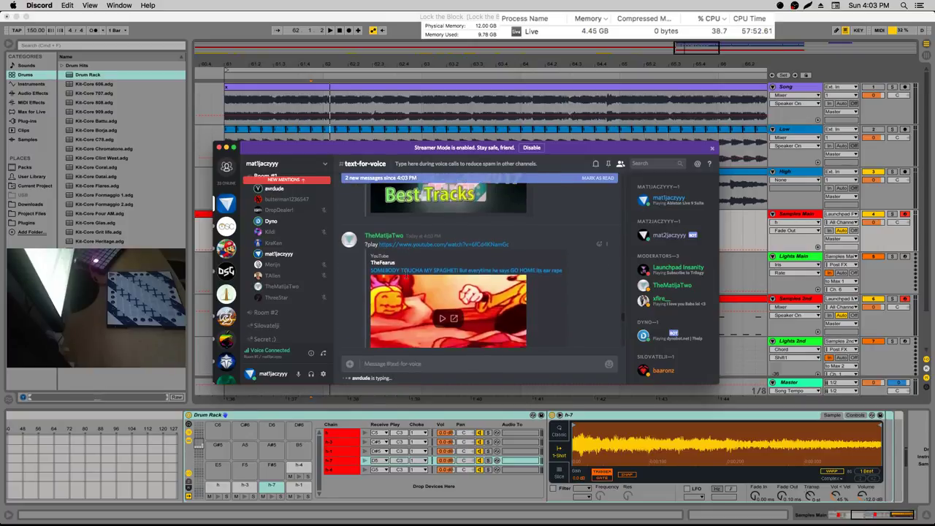
scroll(406, 275, "up", 6)
scroll(407, 274, "down", 10)
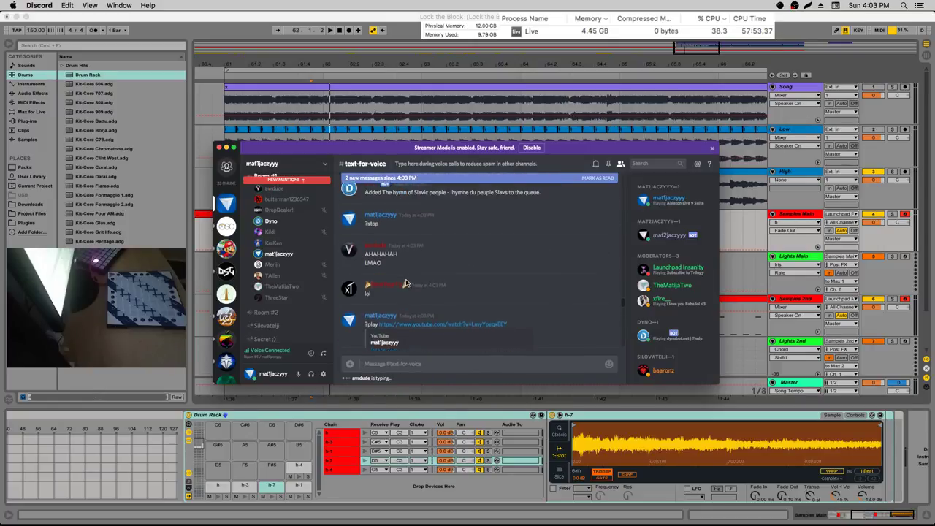
Send ?stop, repost the YouTube link, then send ?stop and ?p again
type("?stop")
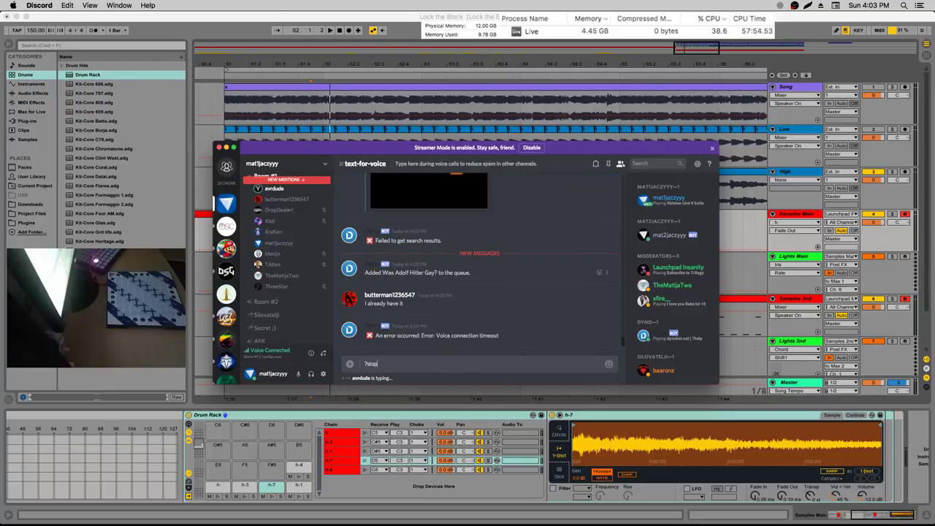
key("Return")
type("?")
key("super+v")
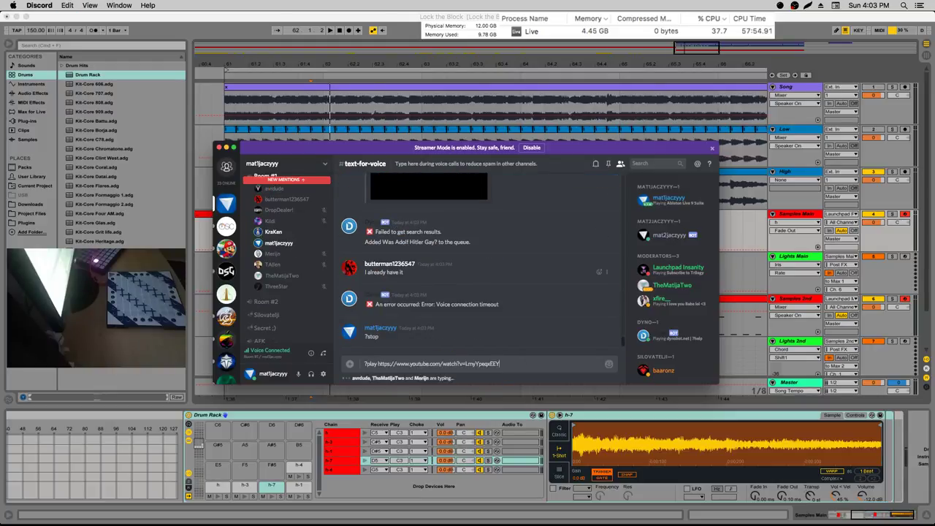
key("Return")
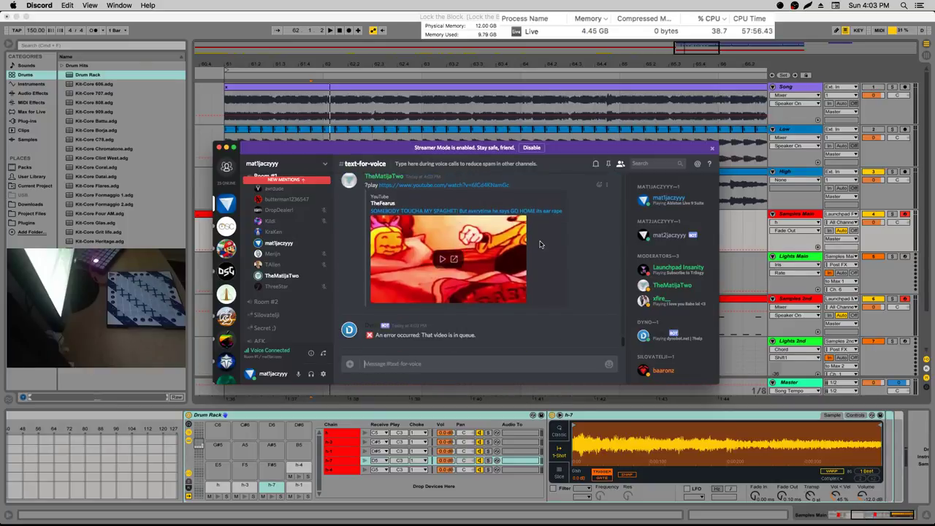
type("?stop")
key("Return")
type("?play")
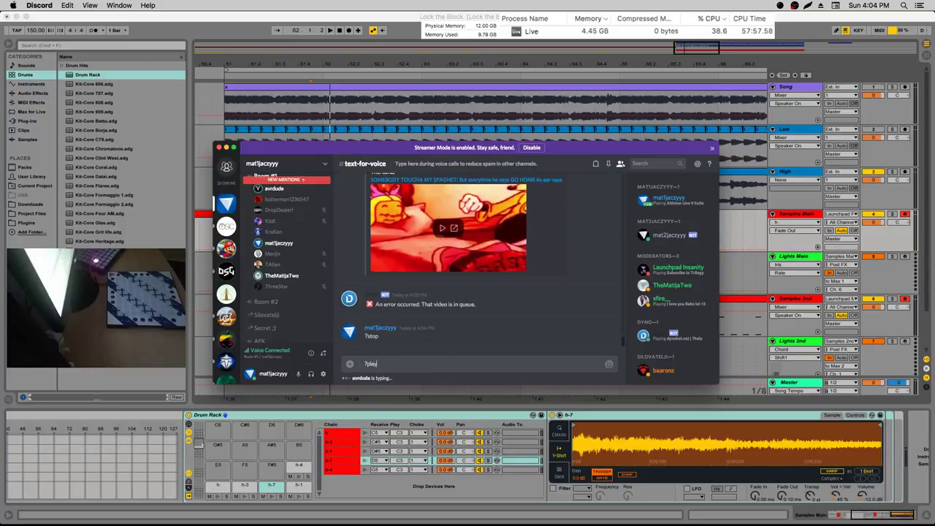
key("Return")
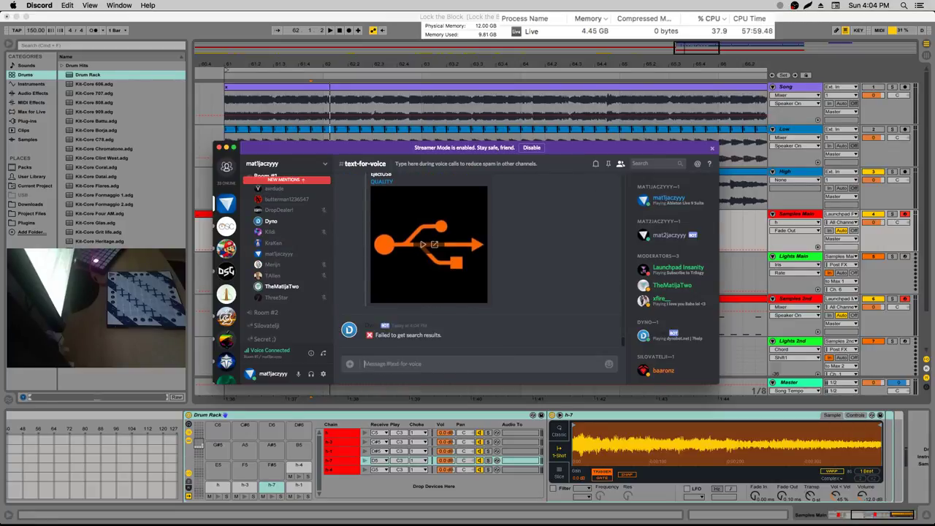
Send ?stop three times, queue the YouTube link with ?play, and request ?queue
type("?stop")
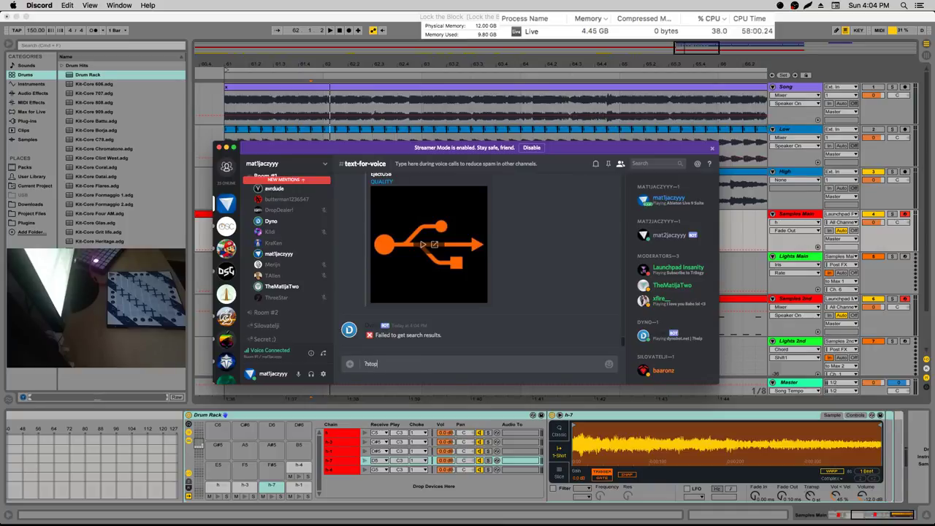
key("Return")
type("?stop")
key("Return")
type("?stop")
key("Return")
type("?")
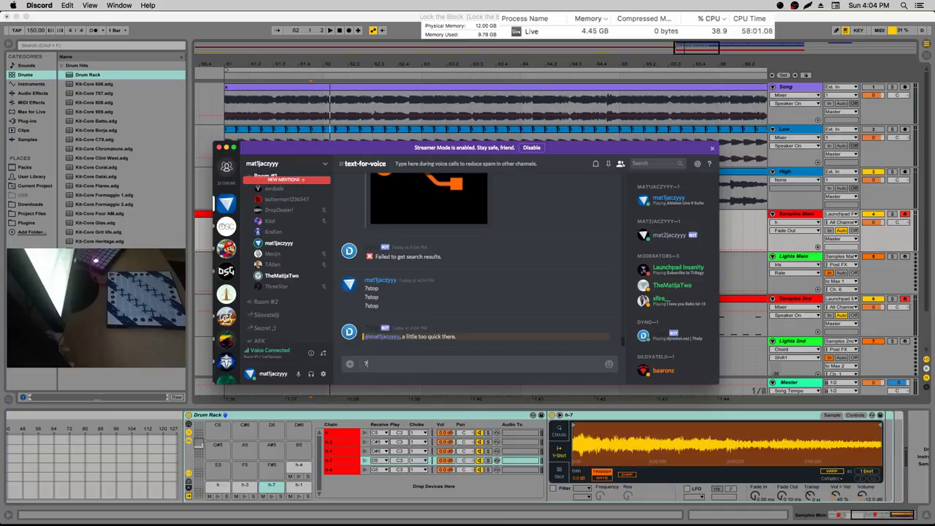
type("play")
type("https://www.youtube.com/watch?v=LmyYpeqxEEY")
key("Return")
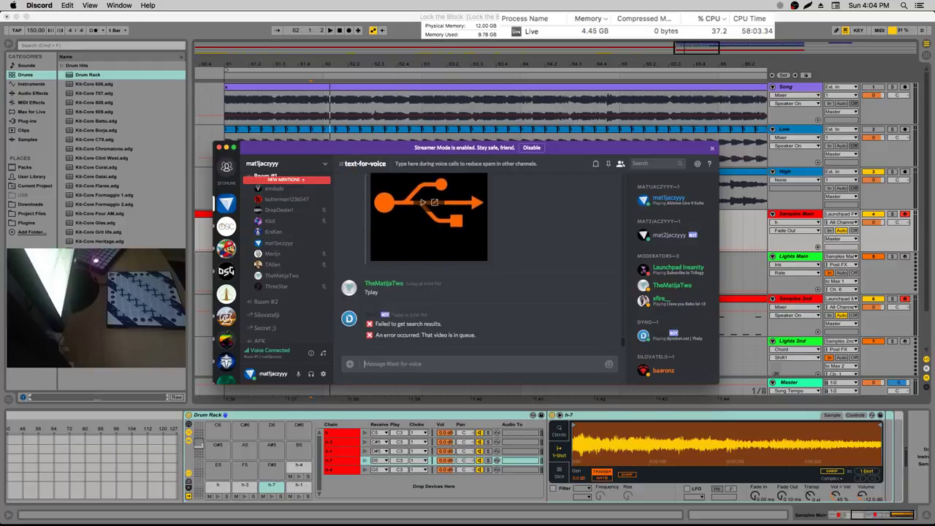
type("?queue")
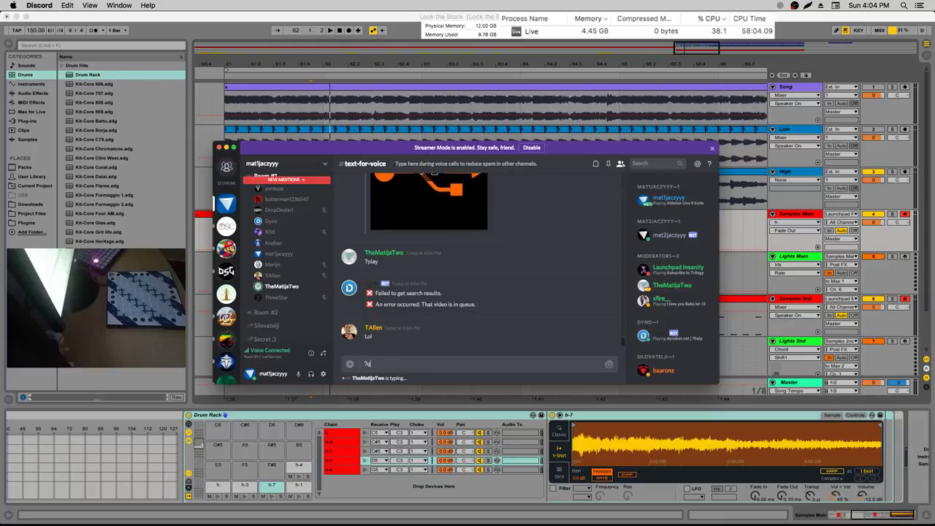
key("Return")
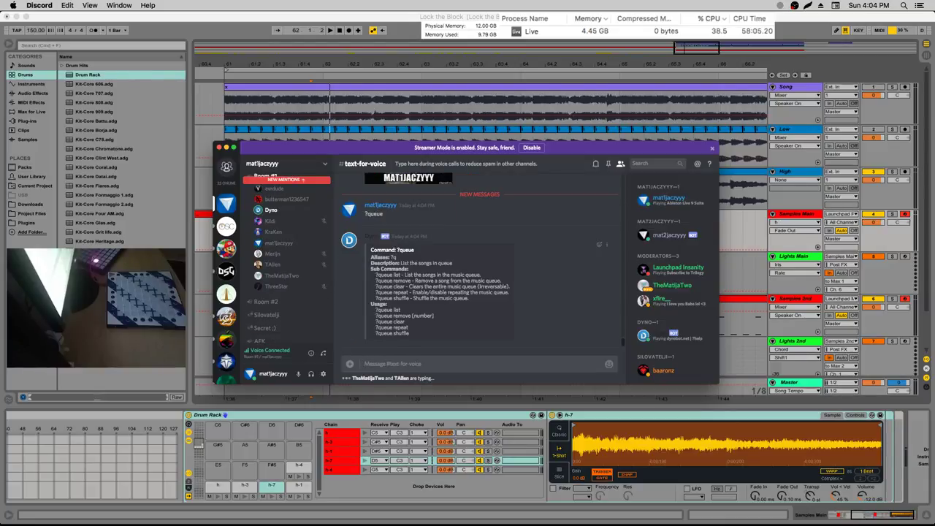
Send ?q for the queue, clear stray drafts, then post a ?skip vote
type("?q")
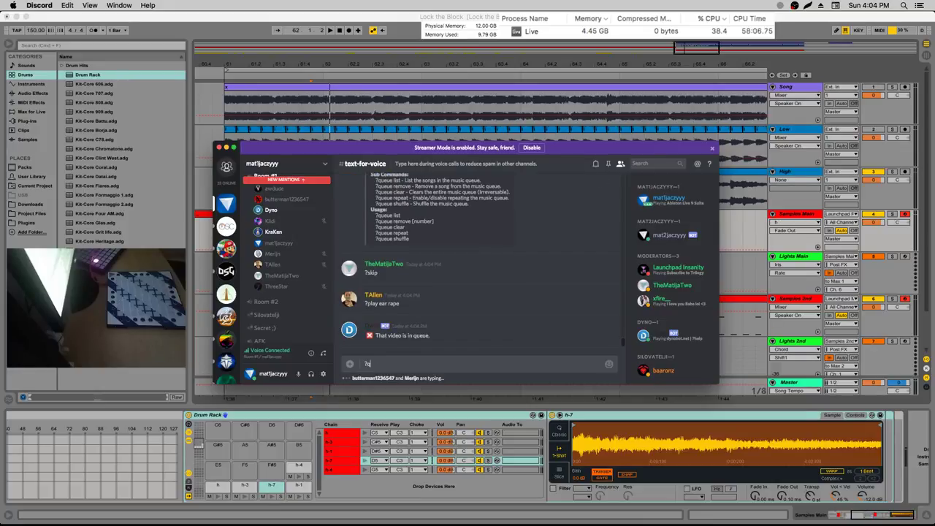
key("Return")
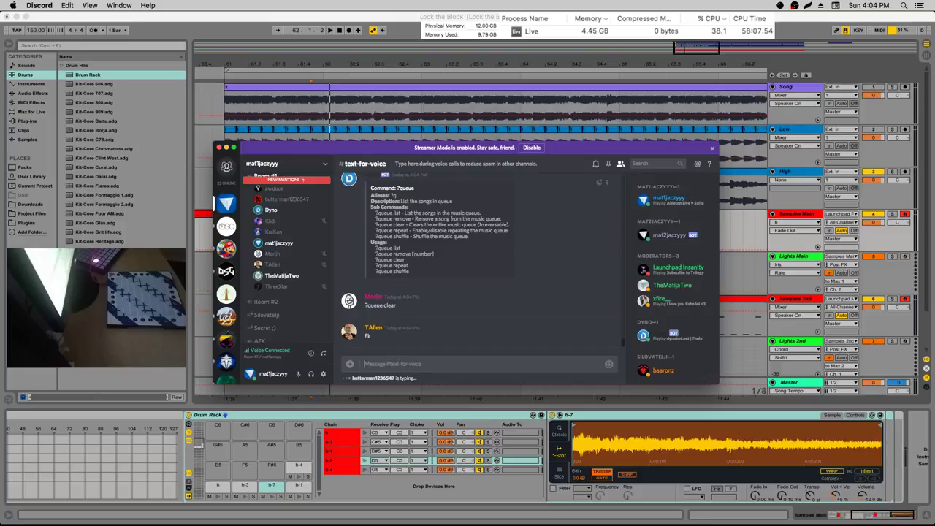
type("?")
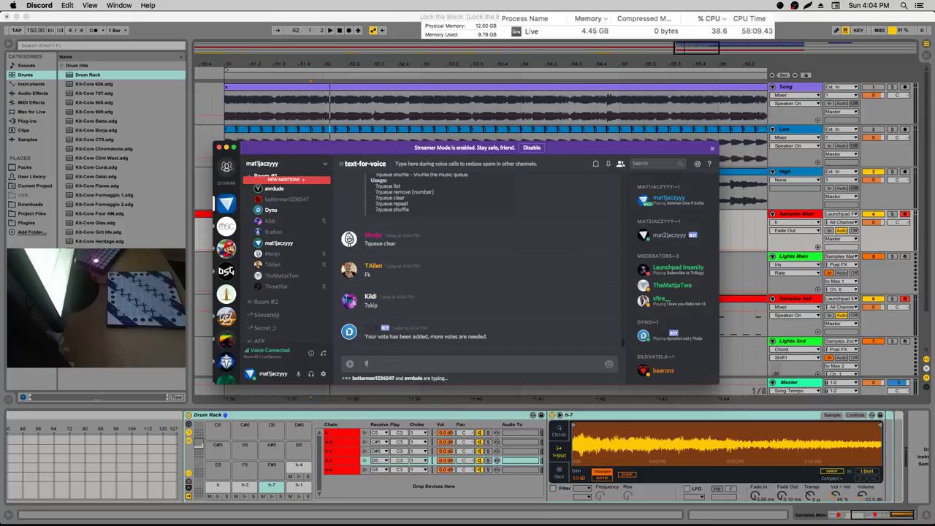
key("BackSpace")
type("?stolp")
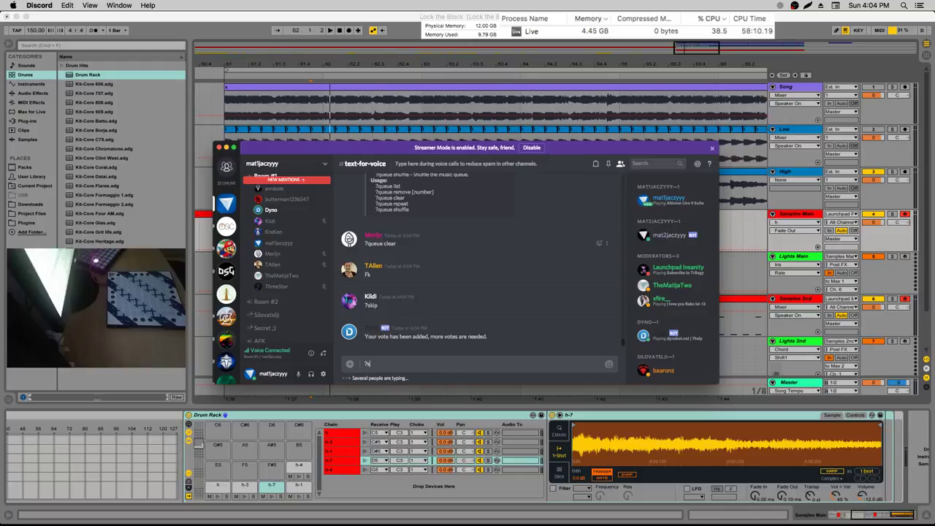
key("BackSpace")
key("BackSpace")
key("BackSpace")
key("BackSpace")
key("BackSpace")
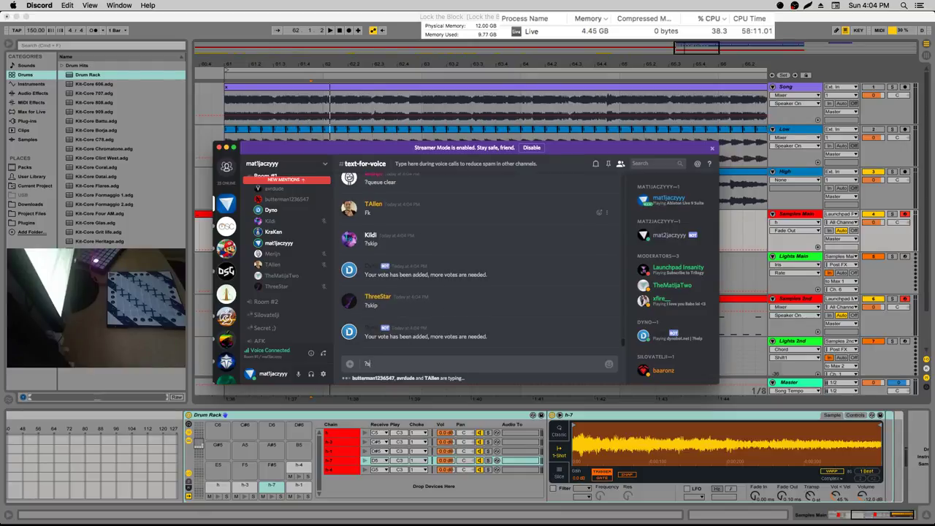
type("?")
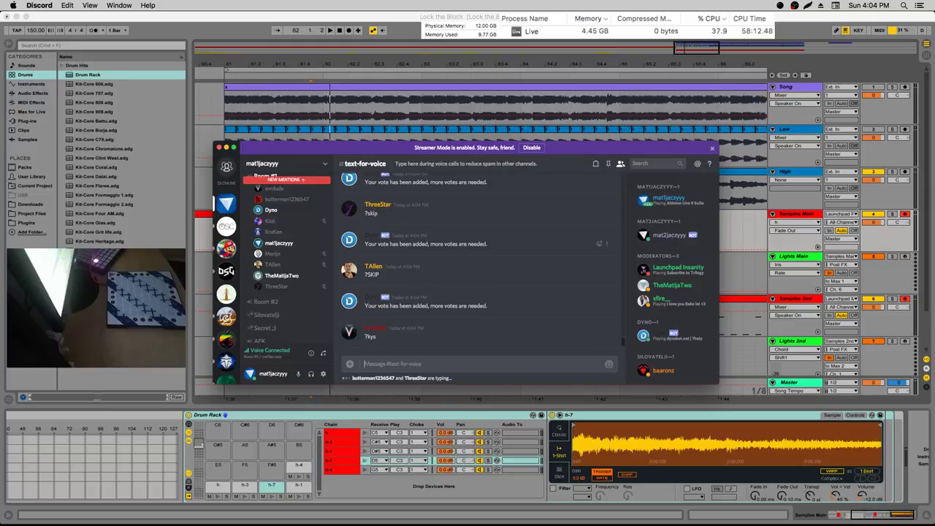
key("BackSpace")
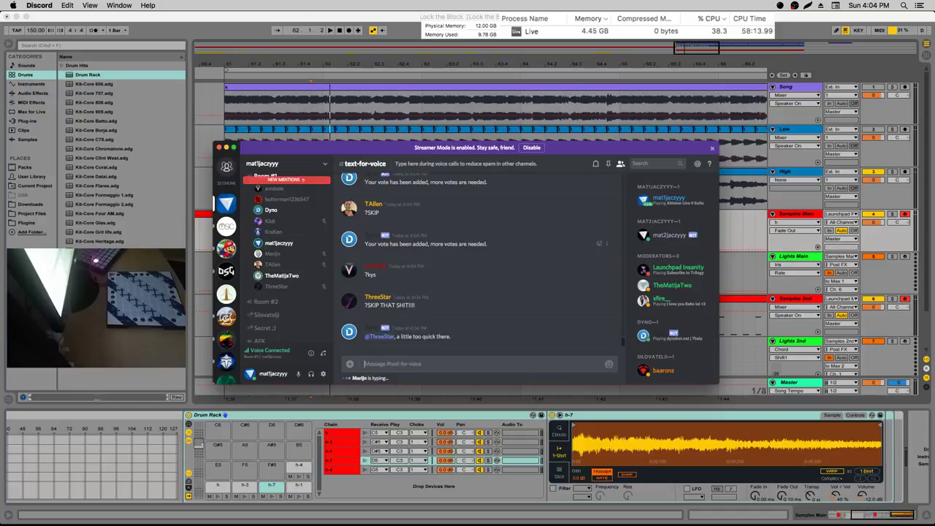
type("?")
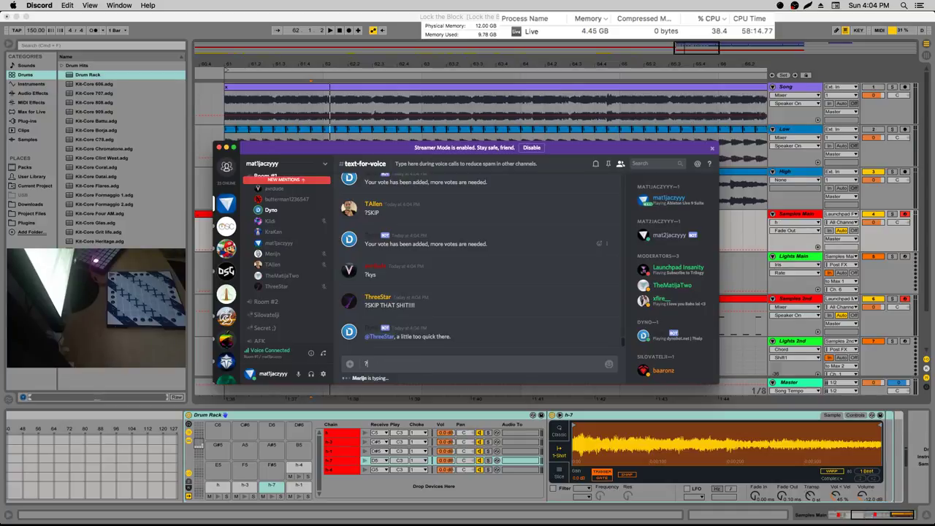
type("skip")
key("Return")
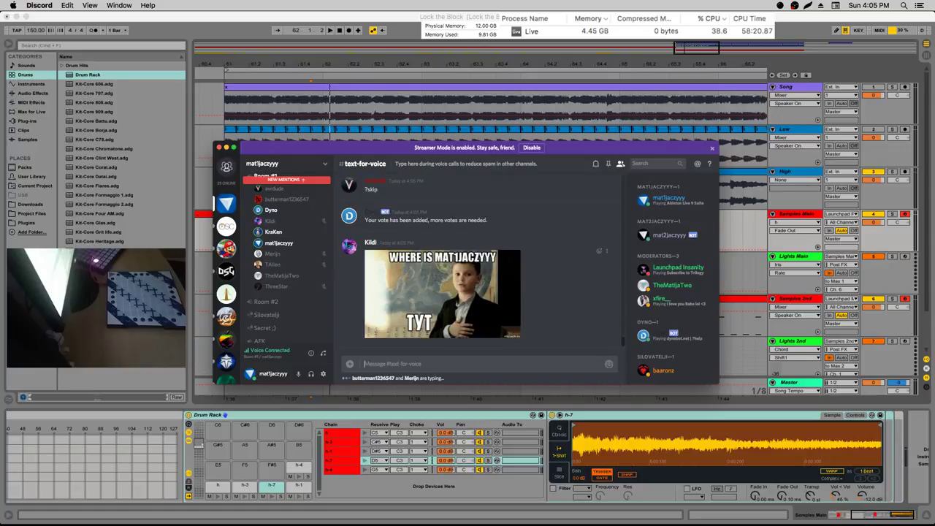
View the posted GIF, then send '<3' with an autocompleted member mention
left_click(457, 283)
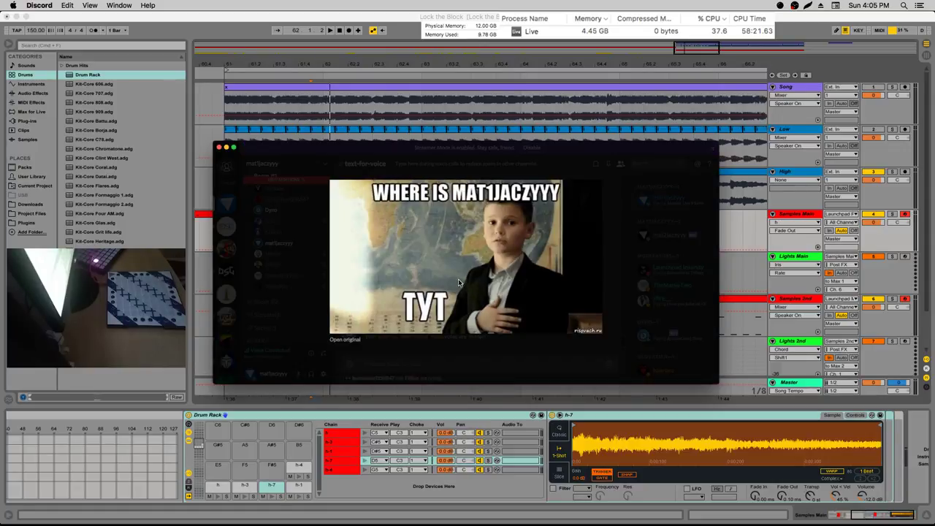
left_click(442, 364)
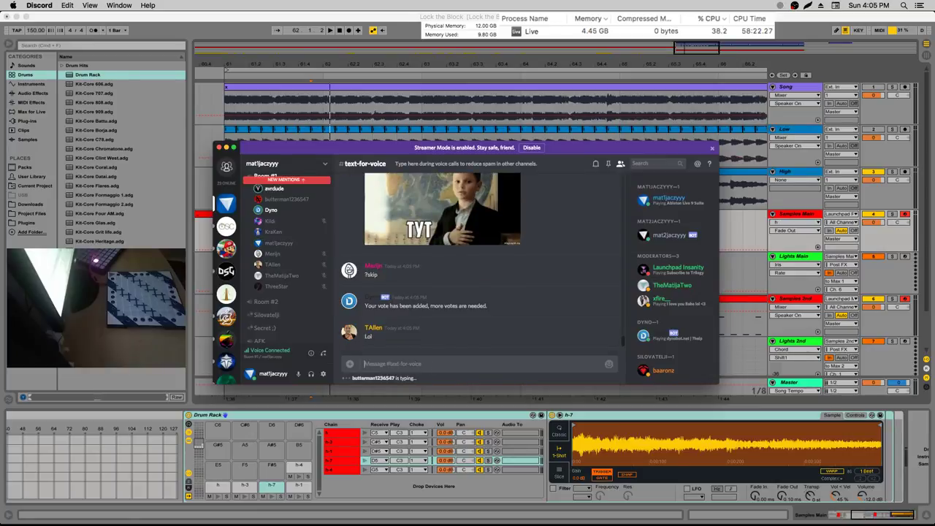
type("<3")
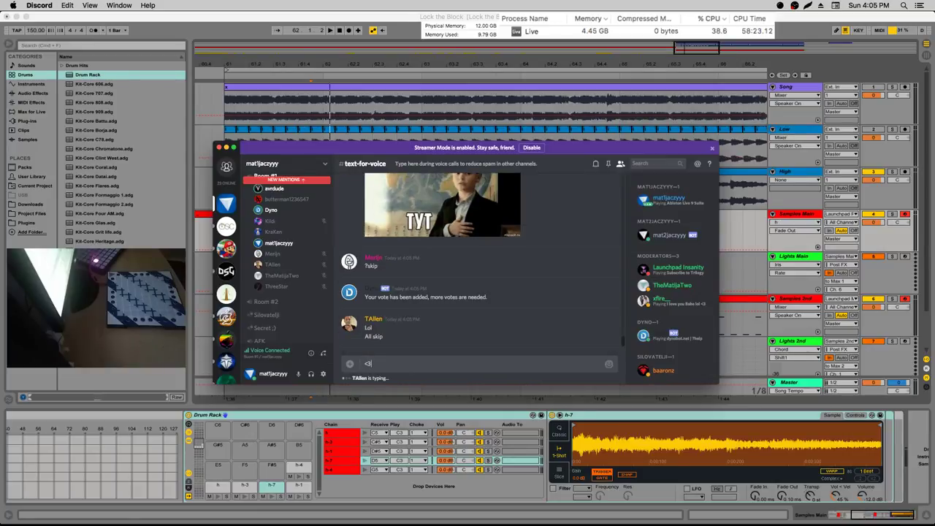
type(" @kle")
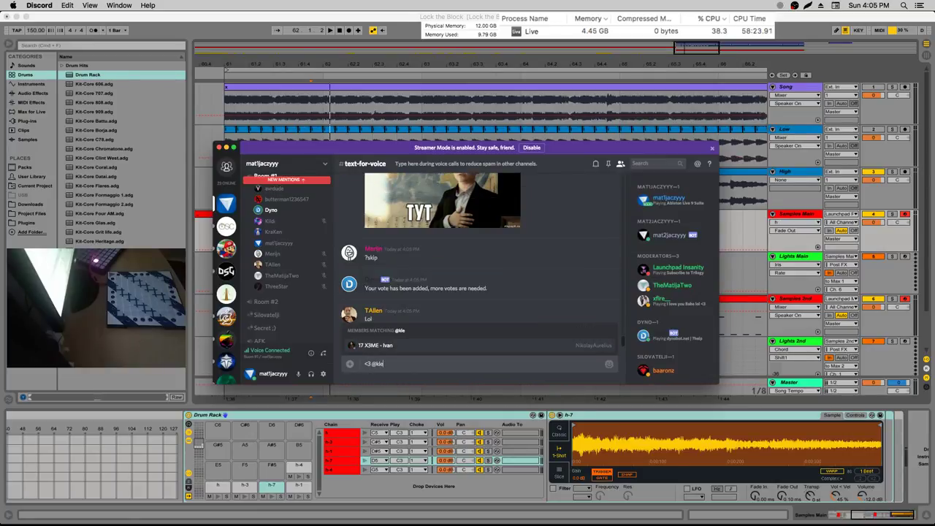
key("BackSpace")
type("i")
key("Tab")
key("Return")
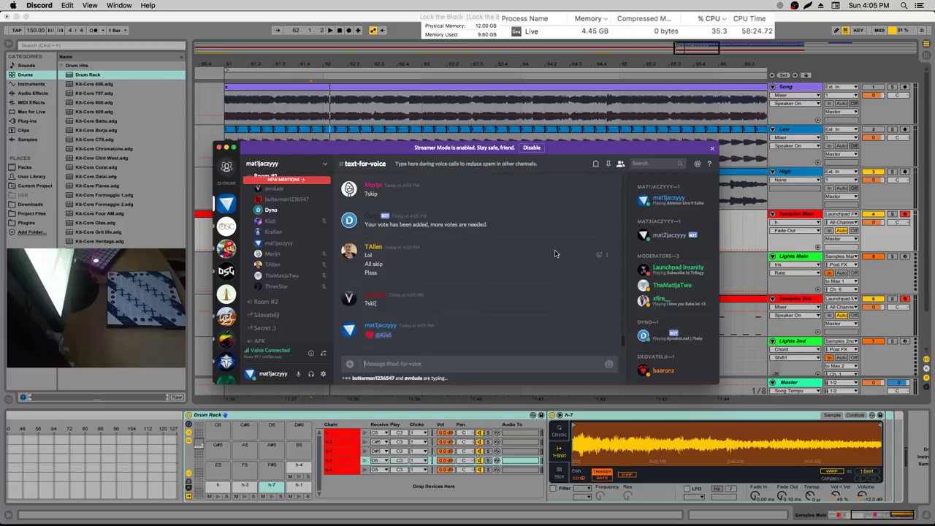
scroll(281, 260, "up", 5)
Browse #discussion, then switch to the bot's text channel and scroll its messages
left_click(281, 257)
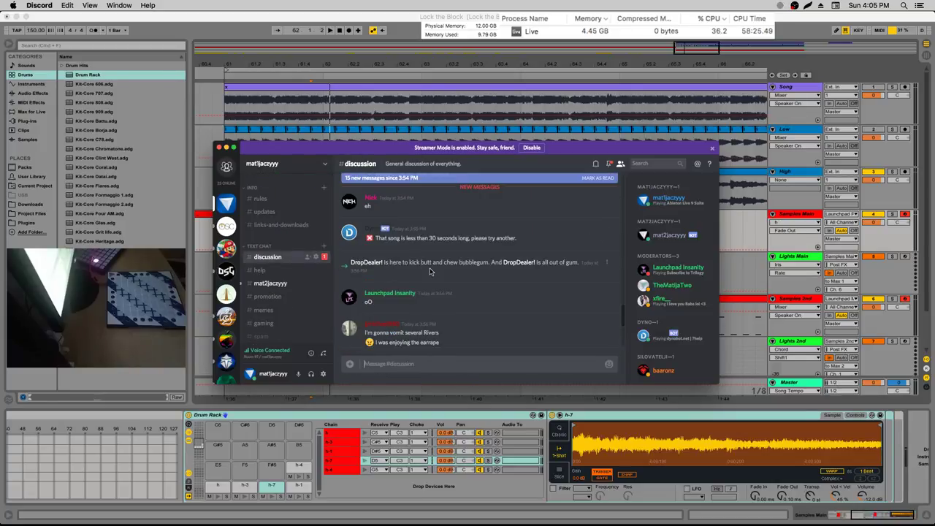
scroll(389, 270, "down", 3)
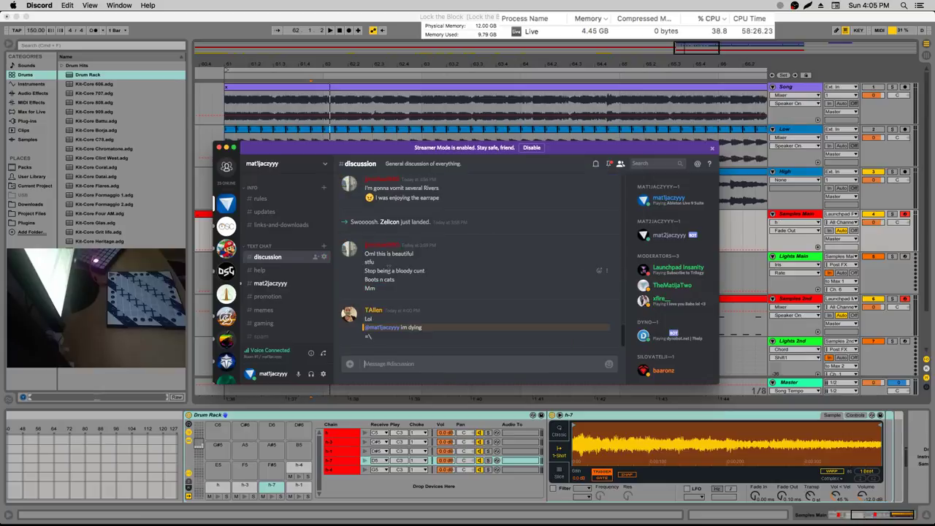
scroll(486, 244, "up", 3)
scroll(408, 270, "down", 3)
type("#tex")
key("Escape")
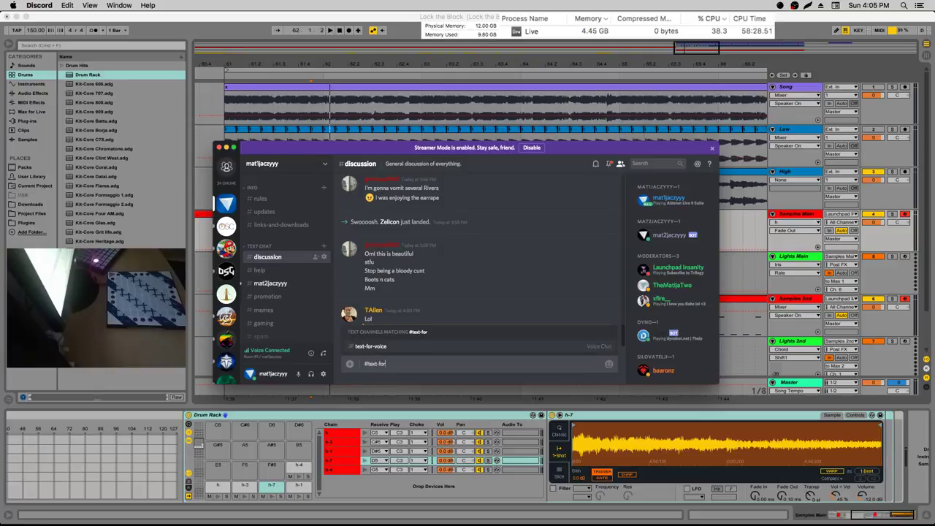
left_click(276, 282)
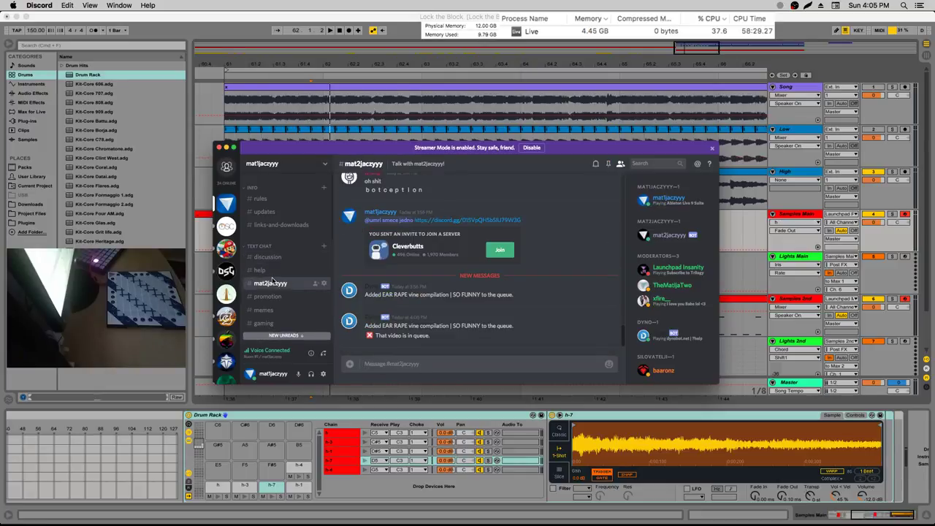
scroll(280, 278, "down", 6)
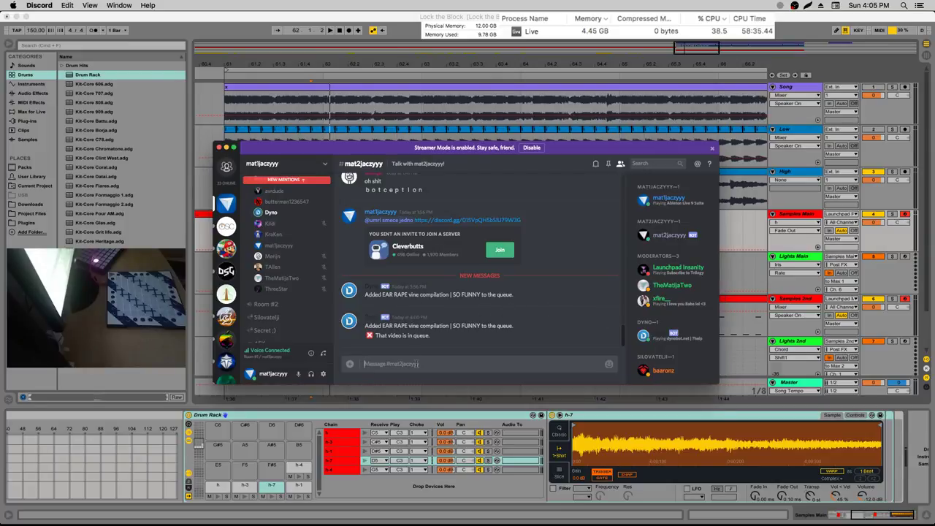
right_click(295, 219)
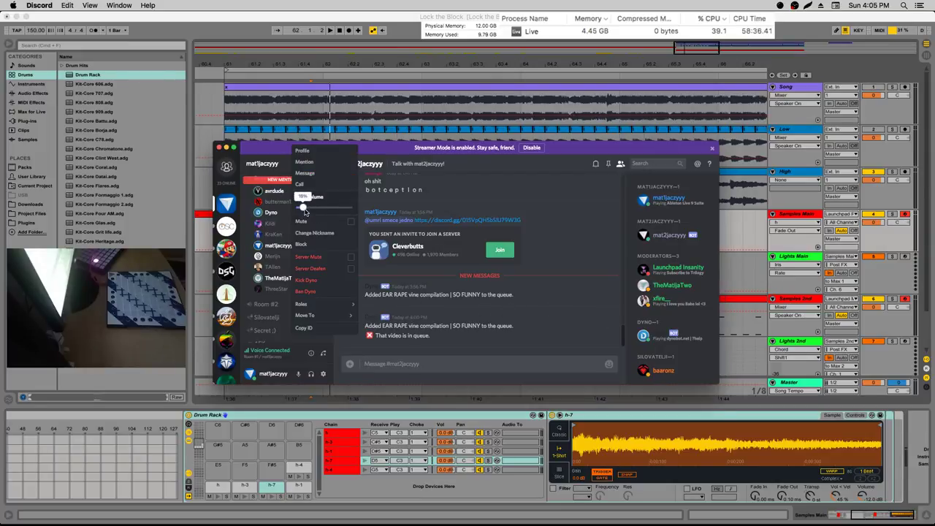
left_click(446, 333)
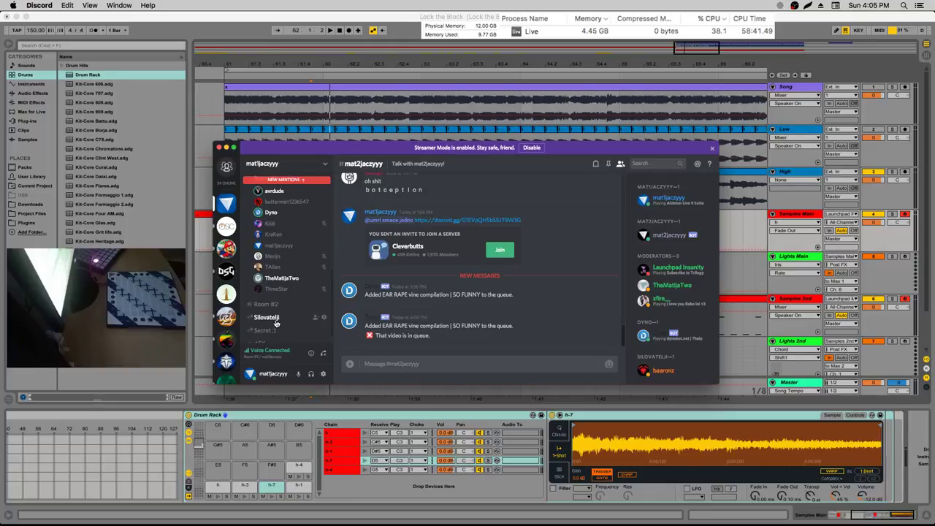
Open #text-for-voice, scroll to its newest messages, and hide Discord to show Live
scroll(296, 197, "up", 2)
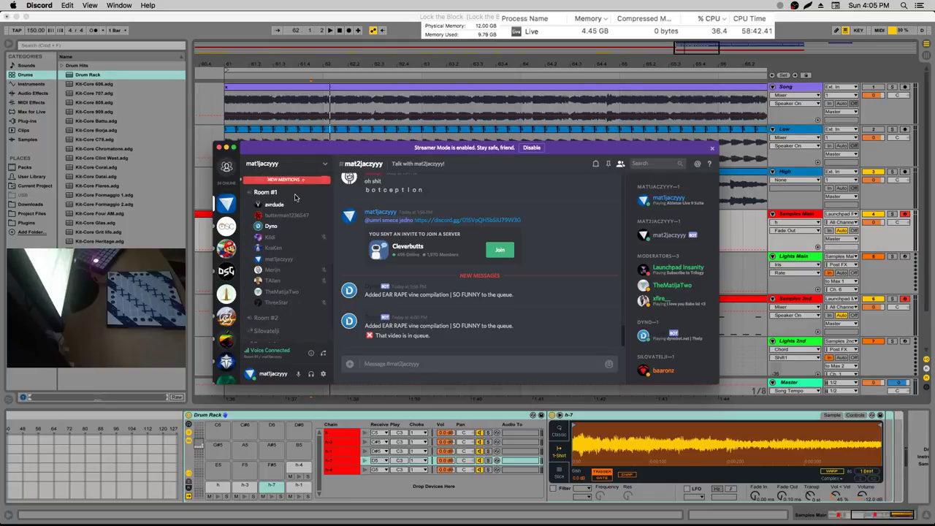
scroll(295, 197, "up", 1)
left_click(286, 183)
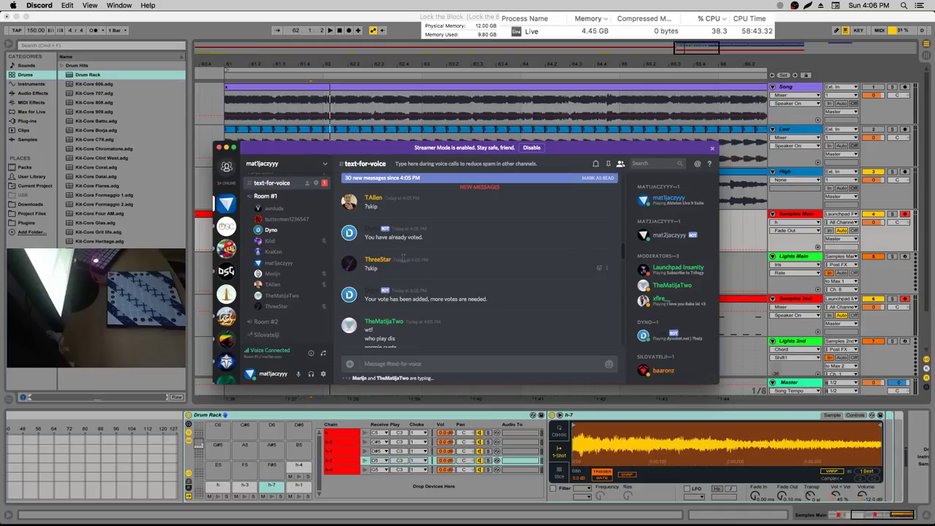
scroll(409, 257, "down", 5)
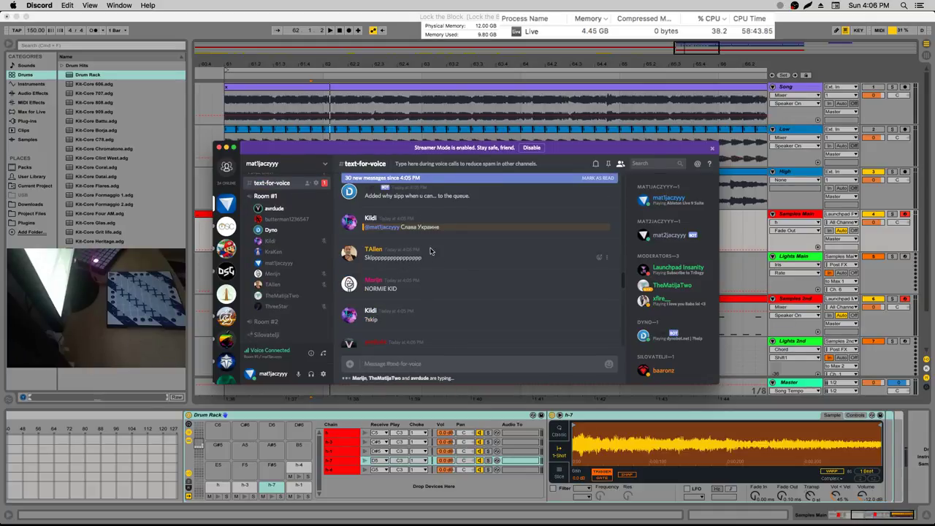
scroll(431, 254, "down", 3)
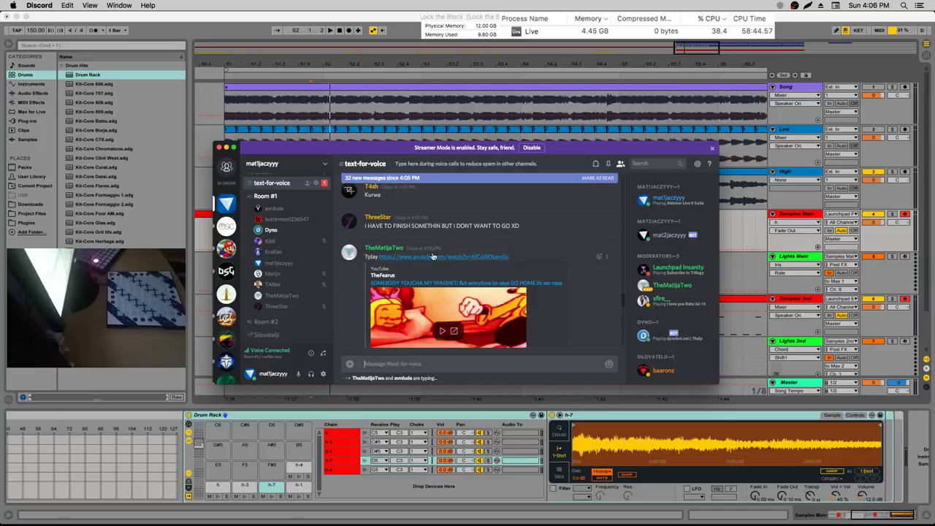
scroll(433, 255, "down", 6)
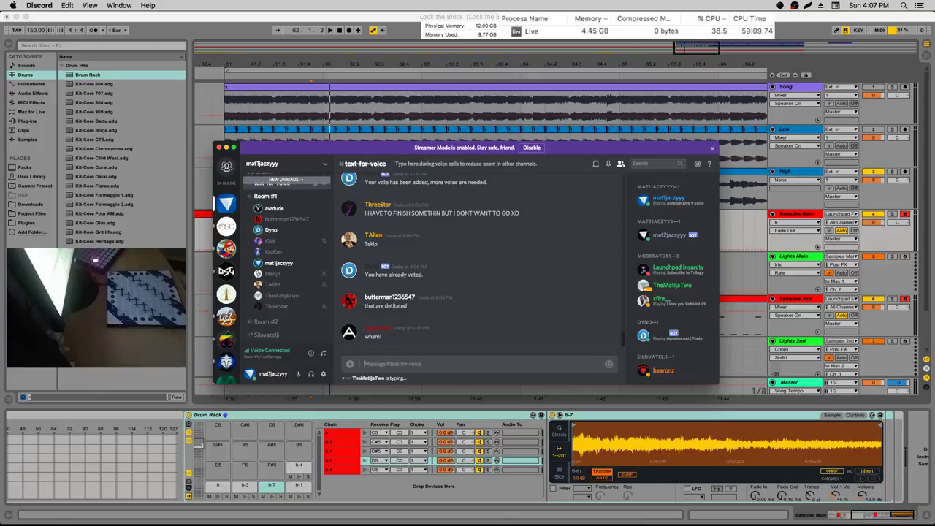
key("super+w")
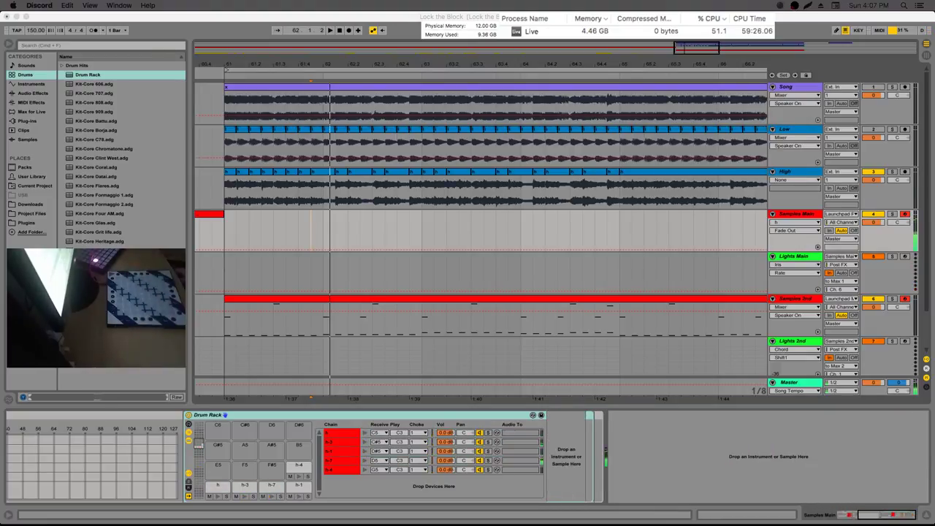
Switch the device view from Lights Main to the Samples Main drum rack, showing the h-7 waveform
left_click(334, 197)
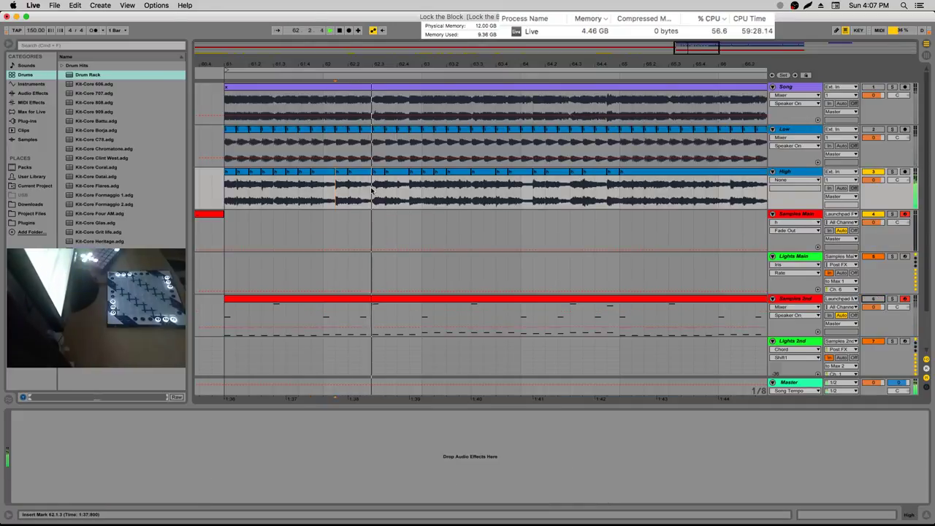
left_click(348, 192)
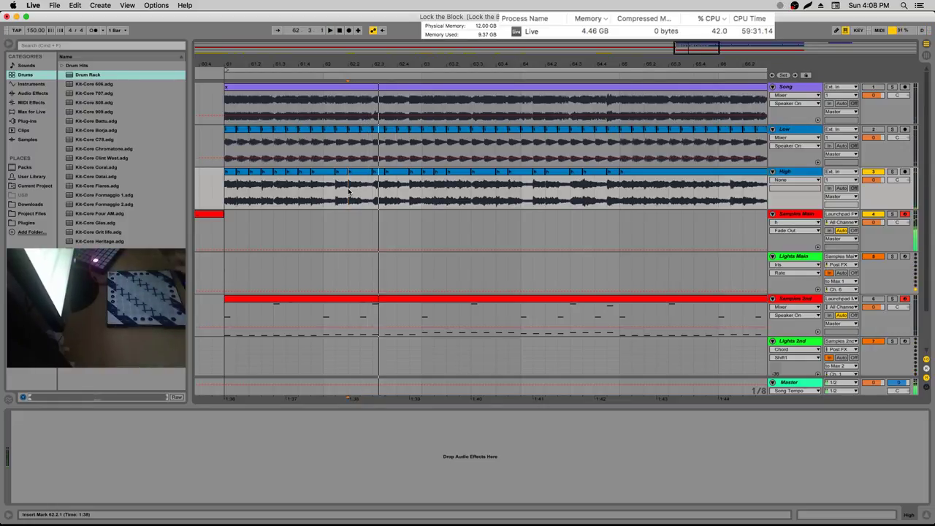
left_click(803, 257)
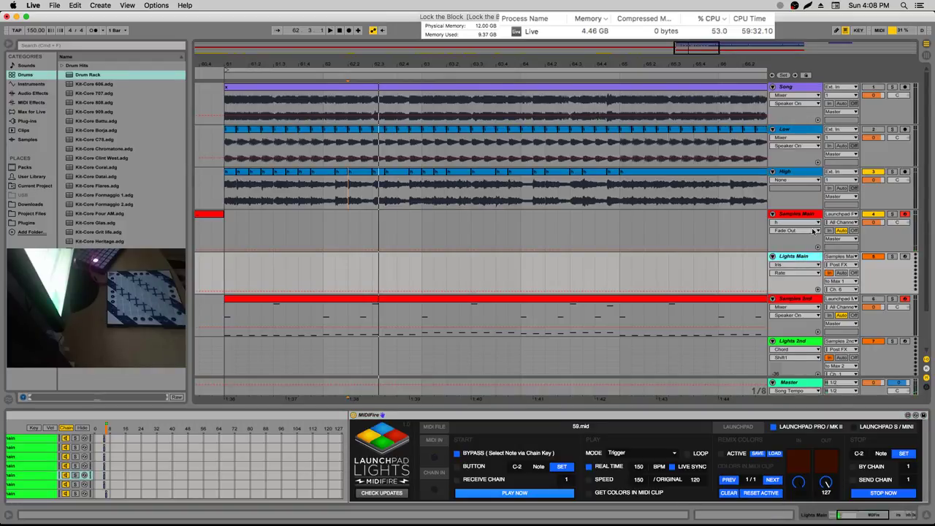
key("Down")
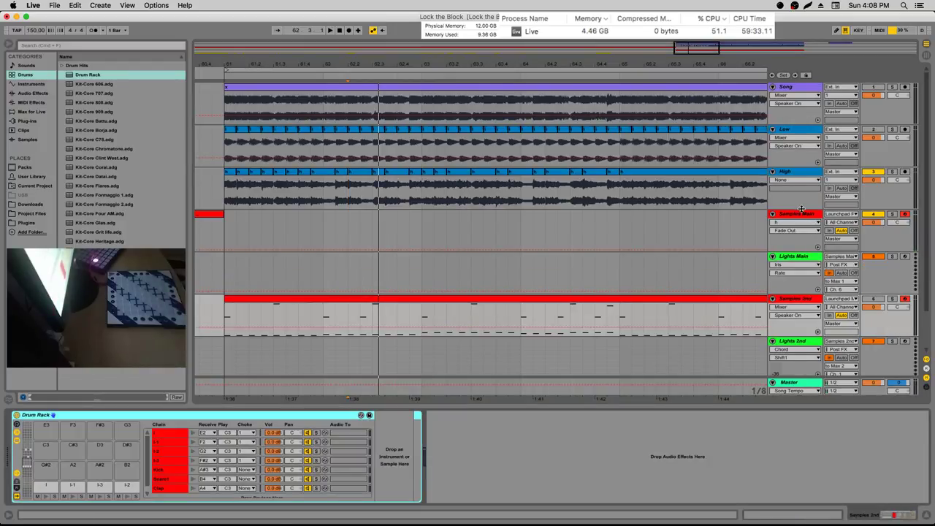
left_click(802, 211)
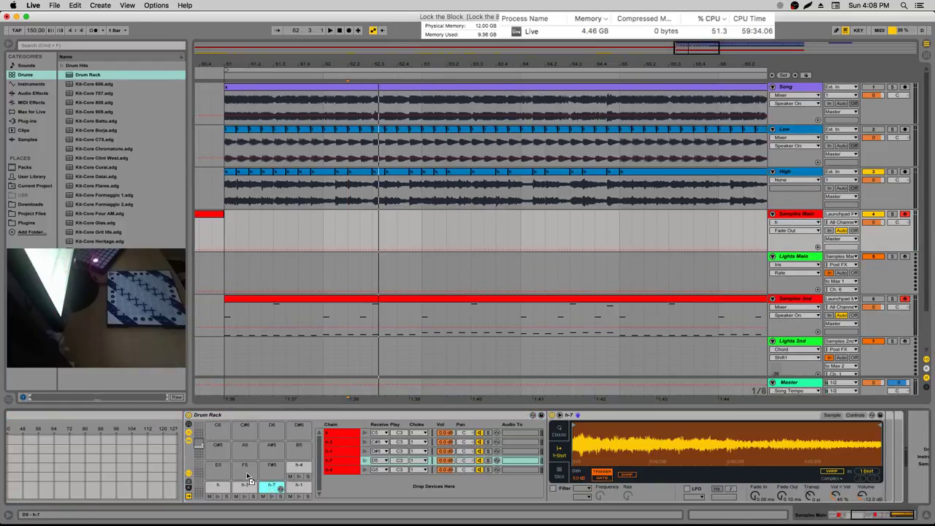
Select 62.2.1–62.3.1 of the High clip and drop that slice onto pad A#4 as chain h-9
scroll(248, 479, "down", 4)
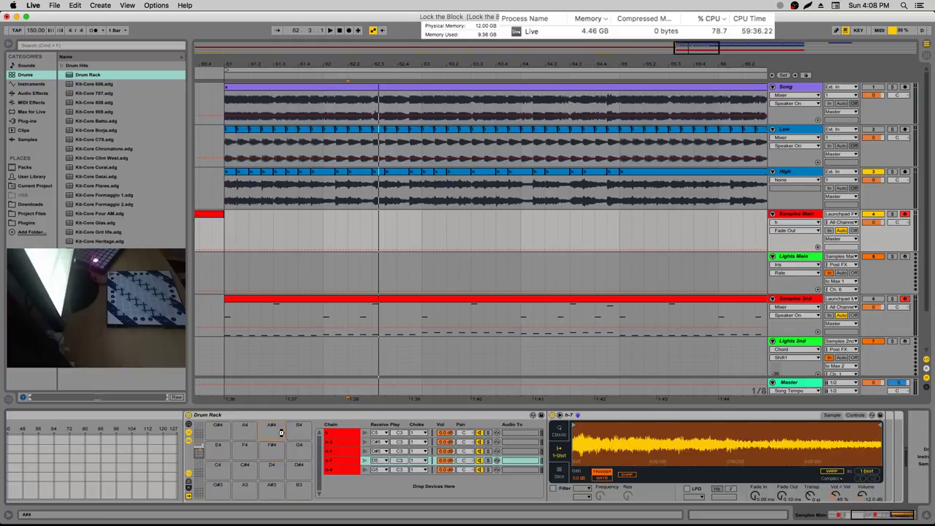
left_click_drag(281, 433, 282, 435)
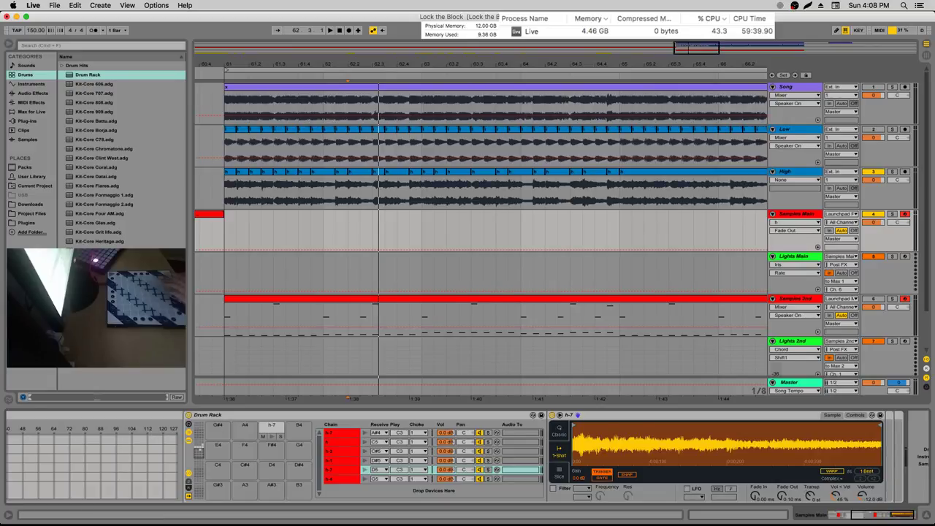
left_click_drag(372, 186, 349, 187)
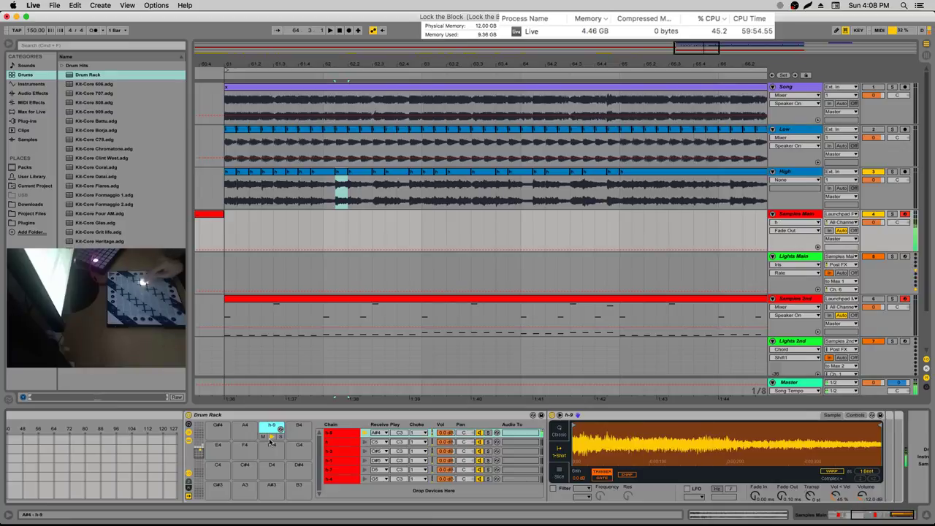
left_click(333, 277)
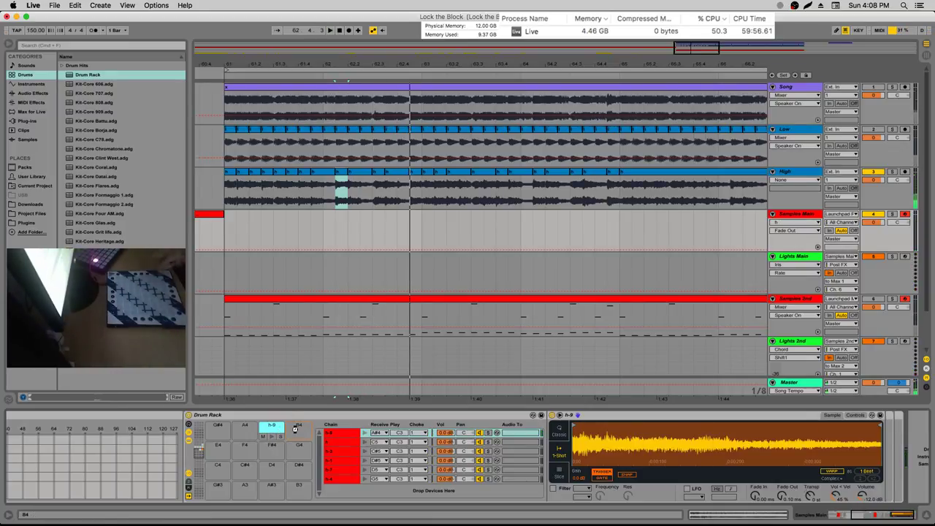
Drop the next trimmed High slice onto pad B4 as a new sample chain
left_click_drag(295, 429, 295, 429)
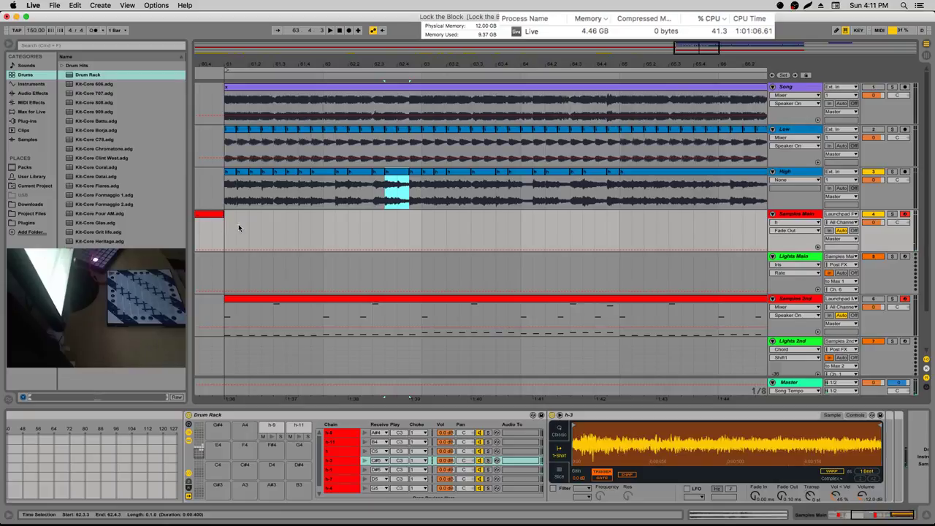
Play the arrangement from bar 61 to hear the Song, Low and High audio with the Samples 2nd notes
left_click(224, 188)
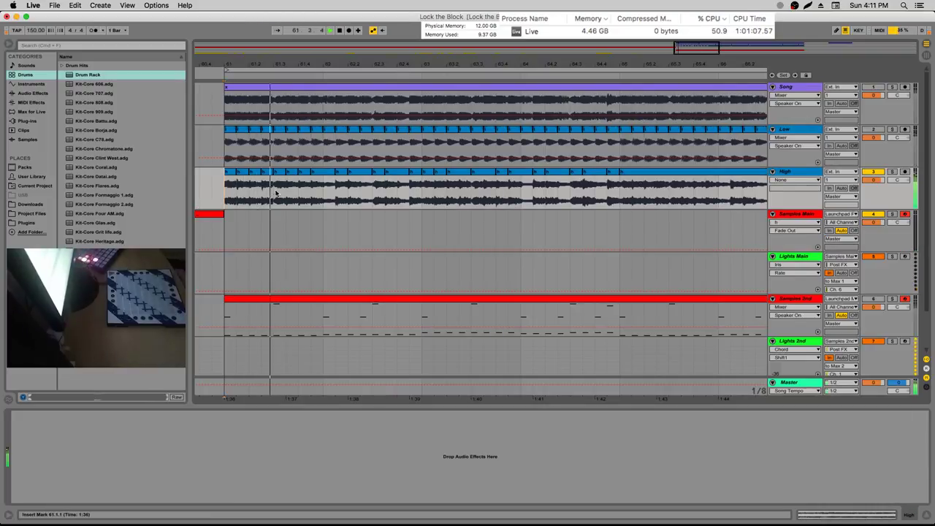
left_click(227, 189)
key("space")
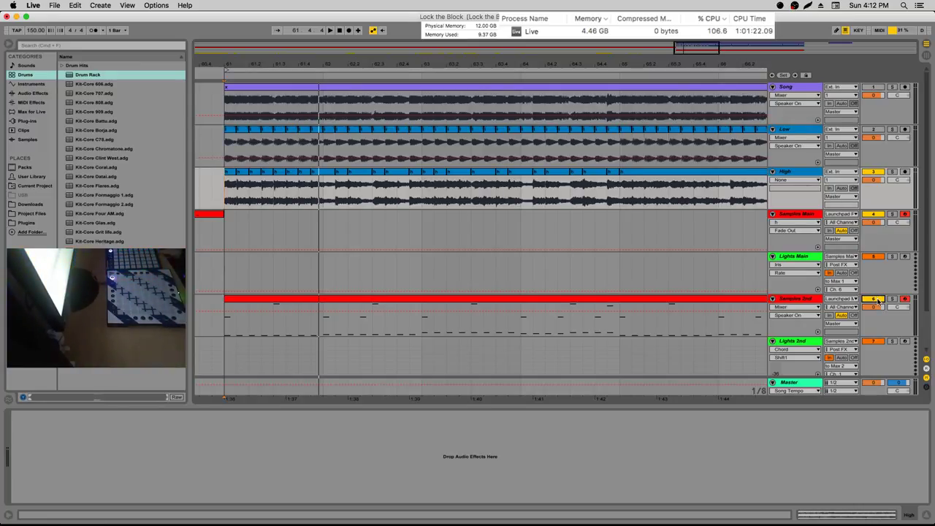
key("space")
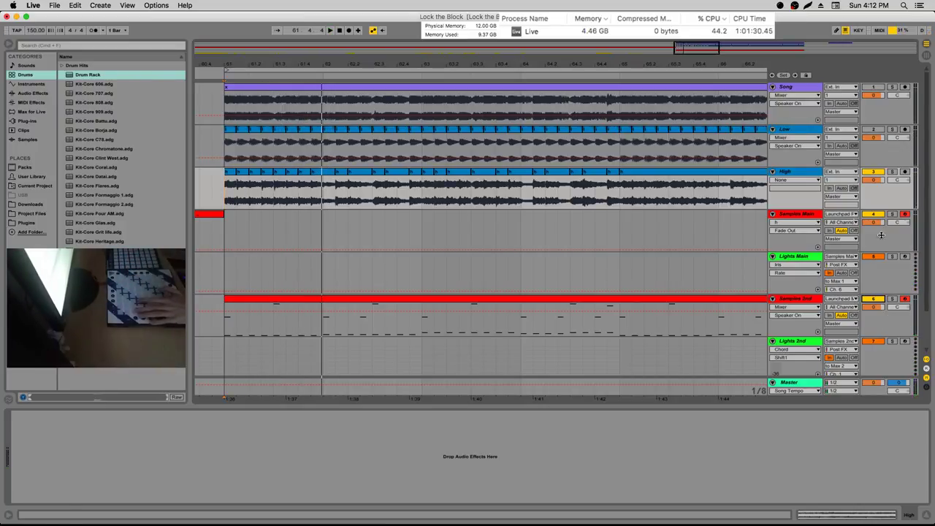
left_click(281, 190)
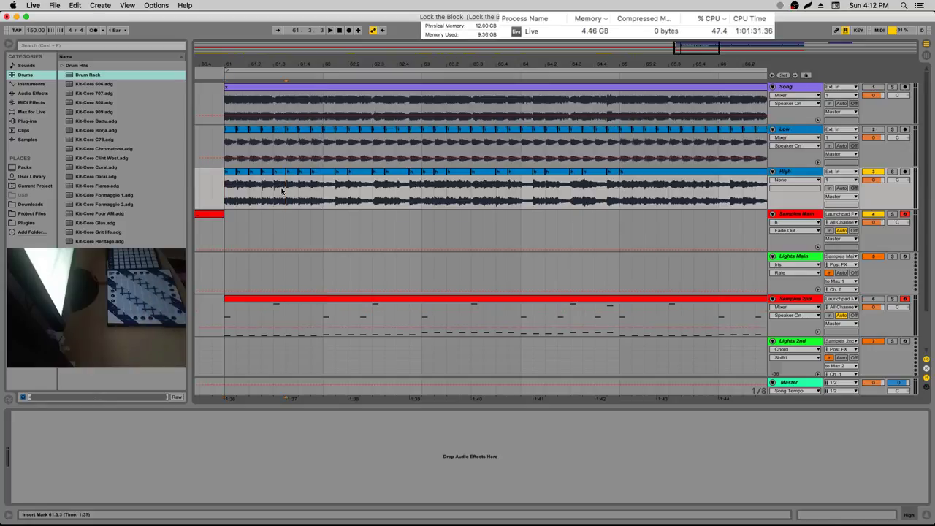
key("space")
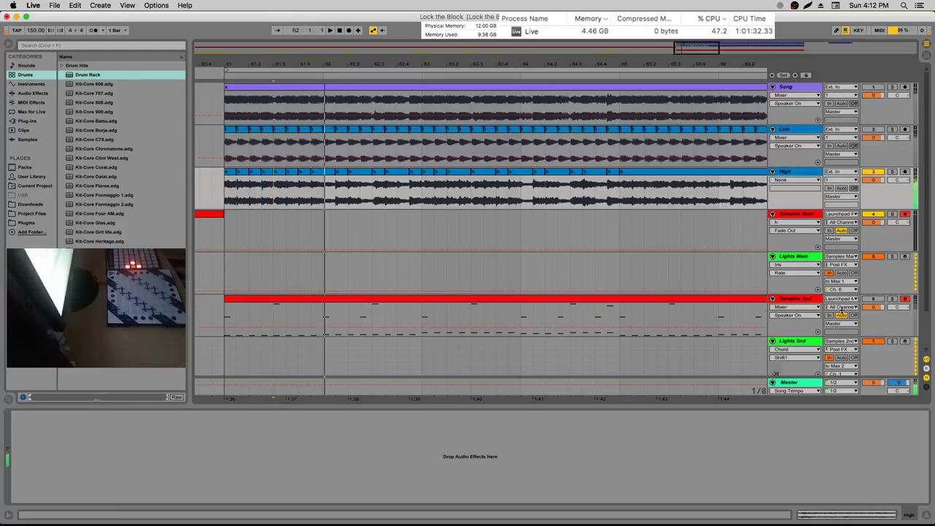
left_click(225, 200)
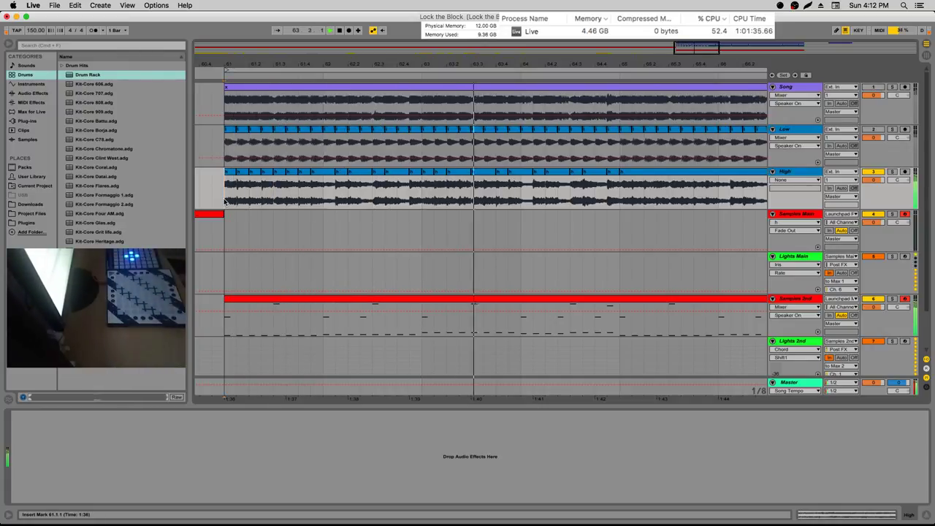
Open the Samples 2nd Drum Rack and select its Kick chain
left_click(809, 290)
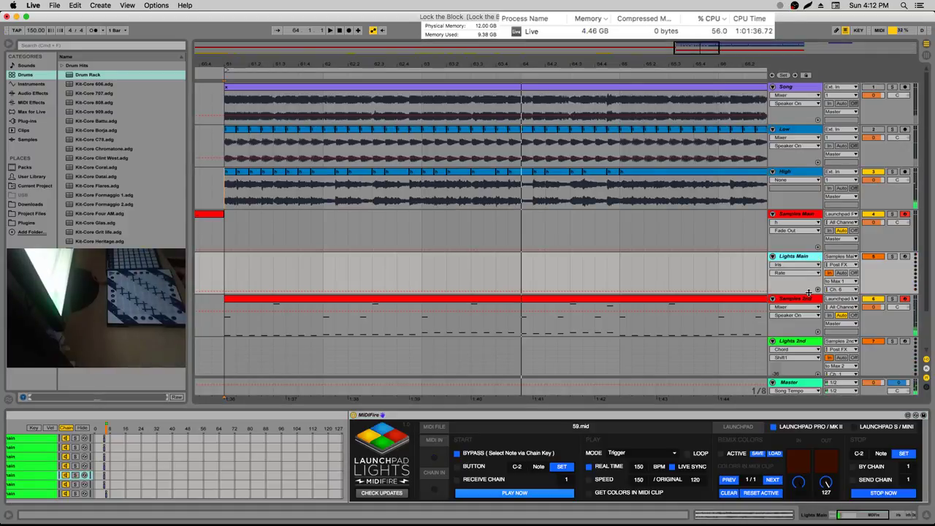
left_click(809, 297)
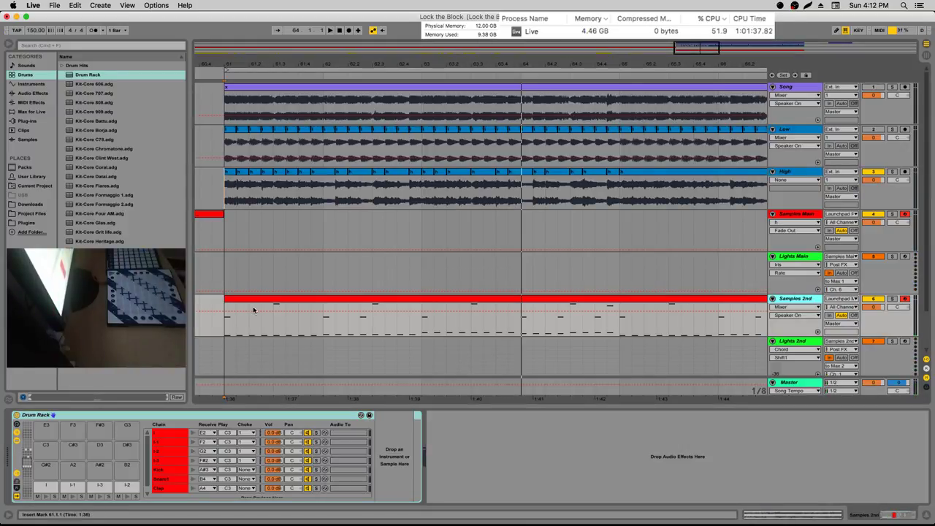
left_click(58, 480)
scroll(88, 488, "up", 4)
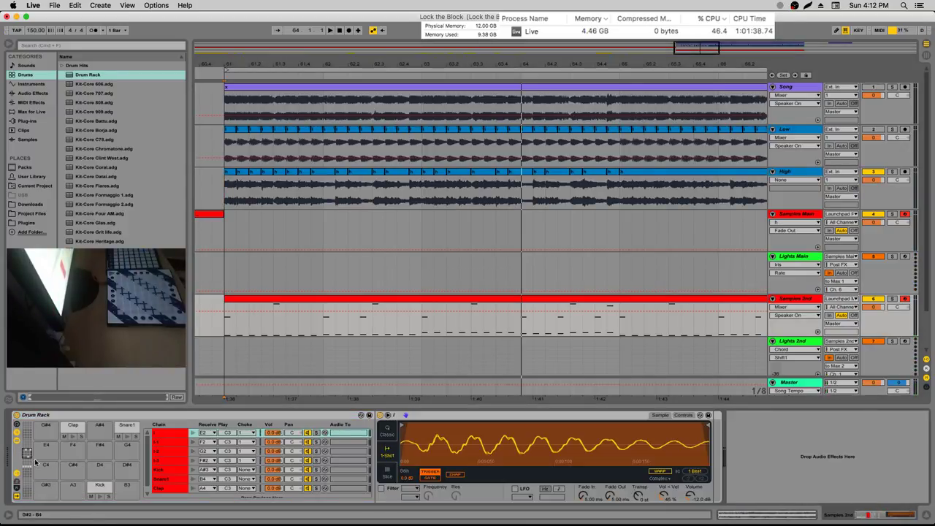
left_click(110, 490)
left_click(160, 460)
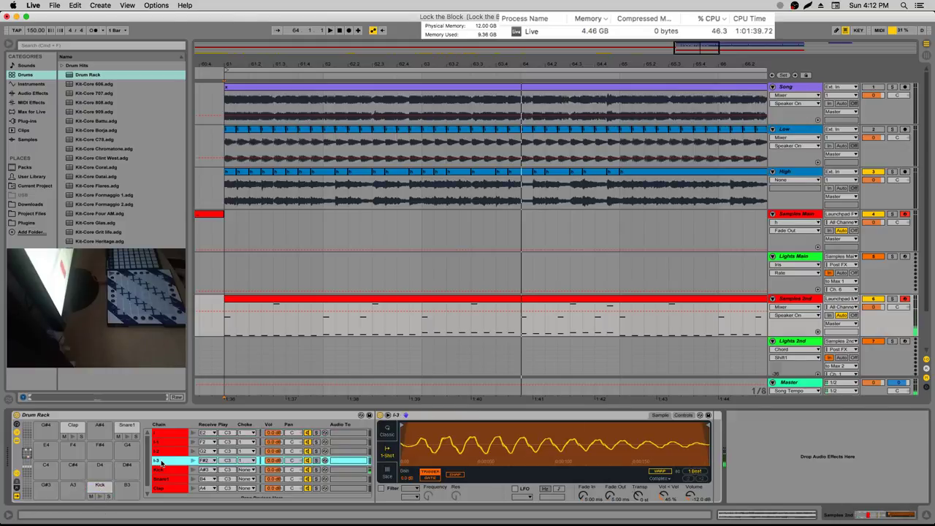
left_click(159, 468)
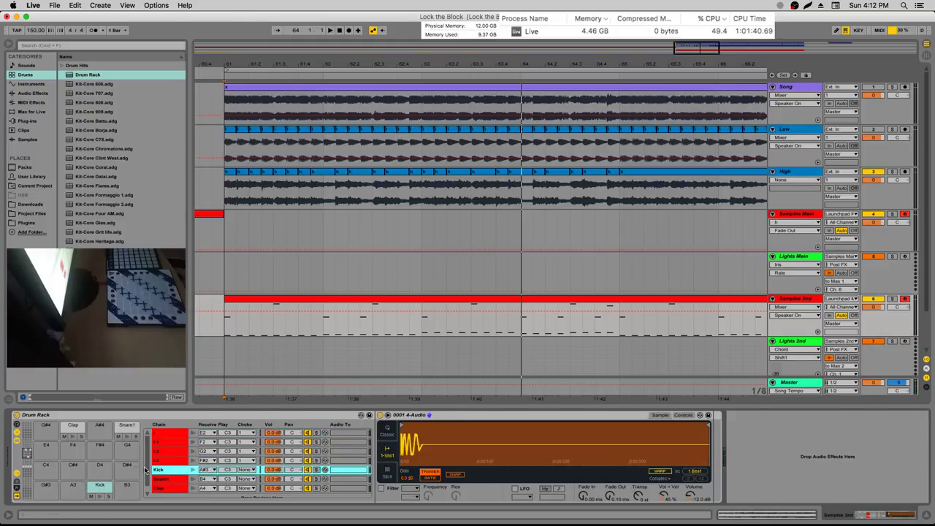
Copy the Kick pad to B3, delete the copy, and group Kick's Simpler into an Instrument Rack
left_click(93, 493)
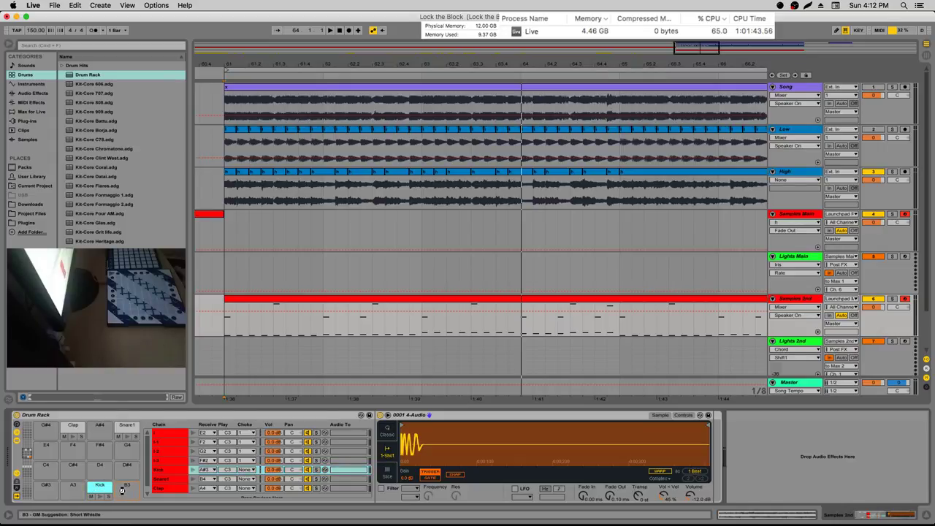
left_click_drag(122, 490, 122, 489)
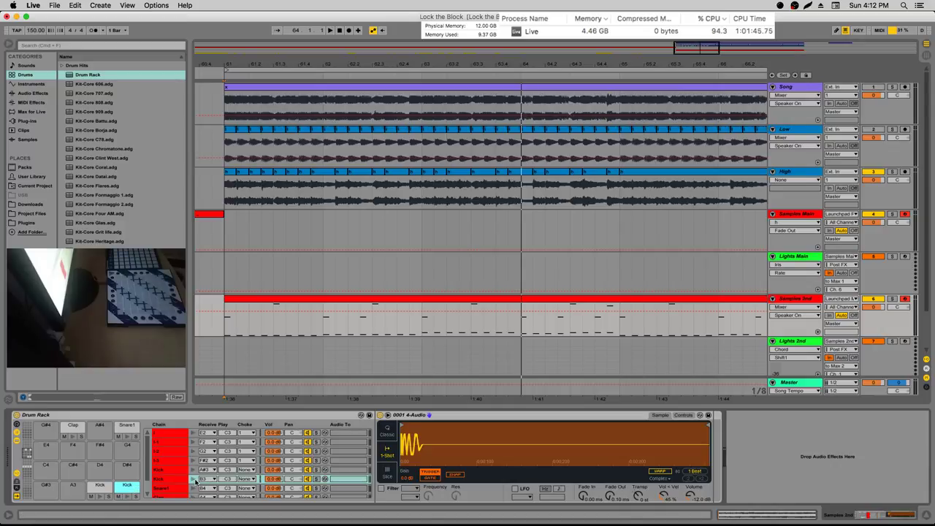
left_click(172, 483)
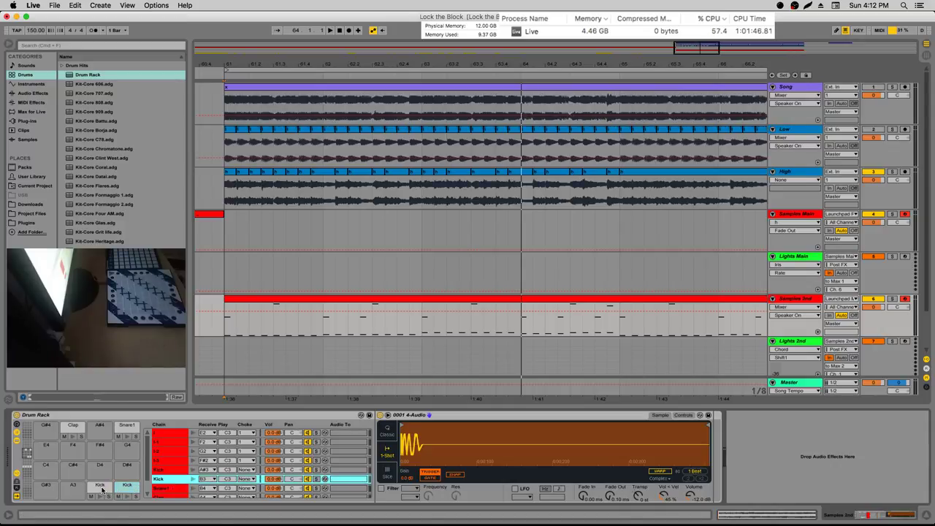
key("Delete")
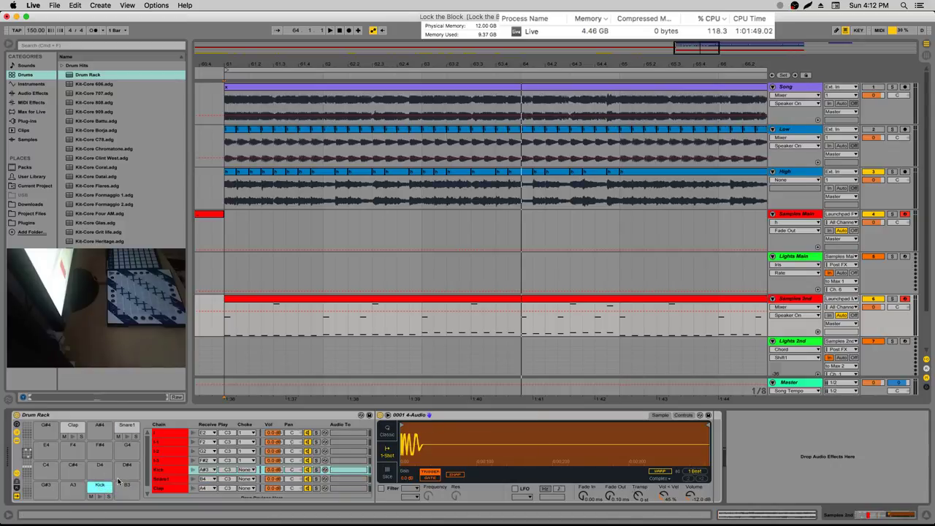
left_click(409, 416)
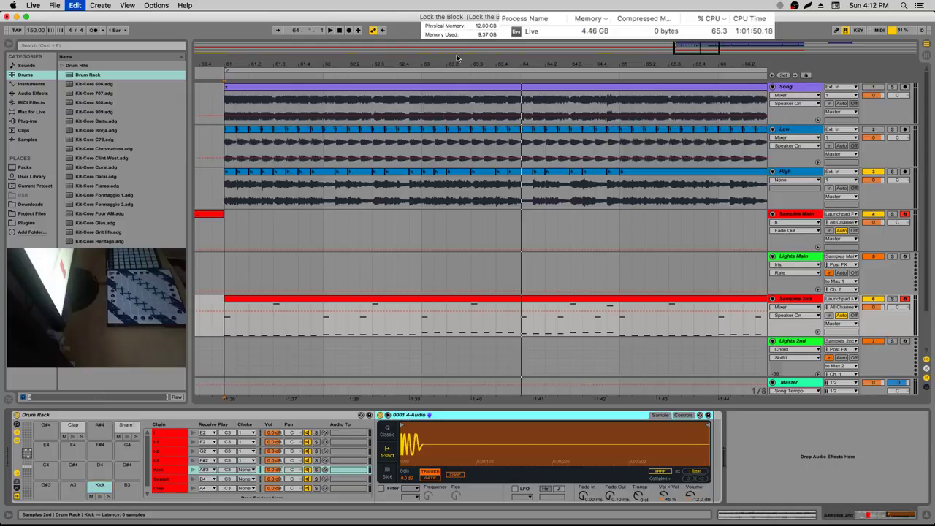
key("super+g")
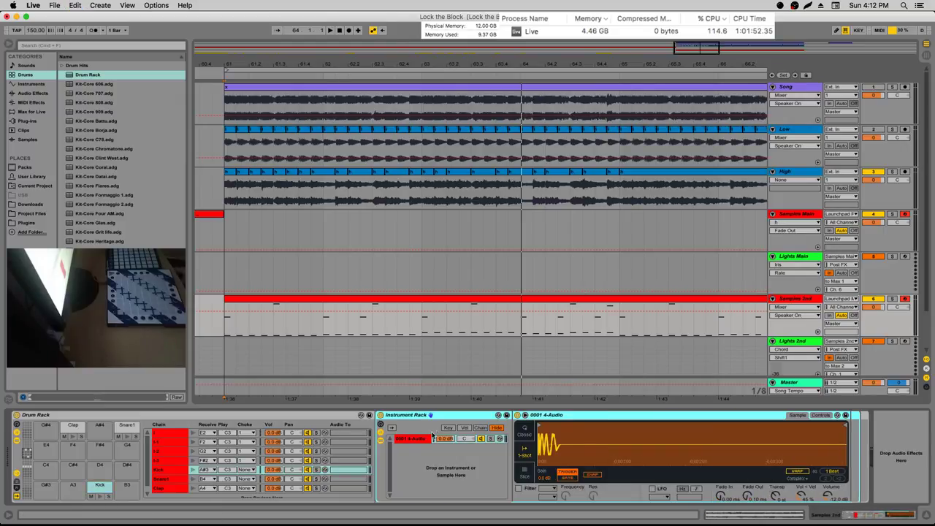
Find the short Low clip near bar 89 and drag its start back to about bar 80.4.1
left_click(424, 439)
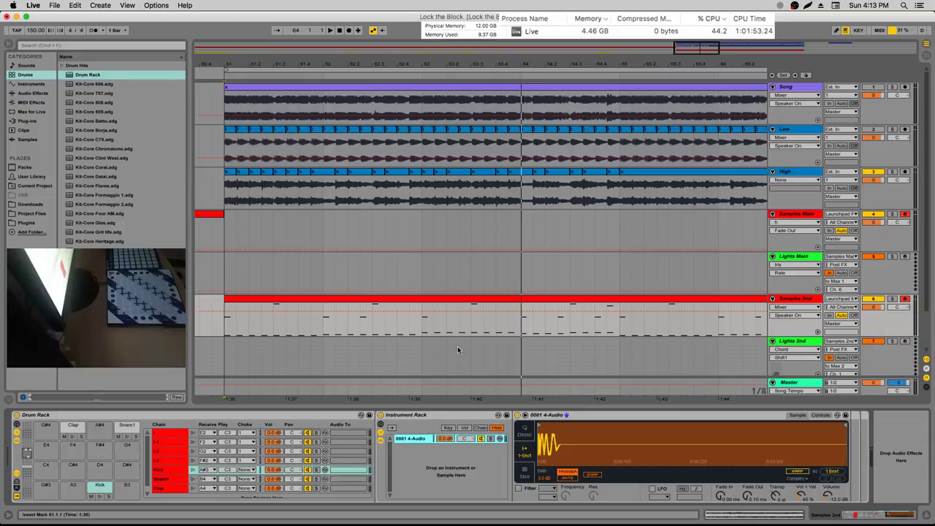
left_click_drag(459, 63, 193, 48)
key("minus")
left_click_drag(544, 65, 544, 124)
left_click(595, 142)
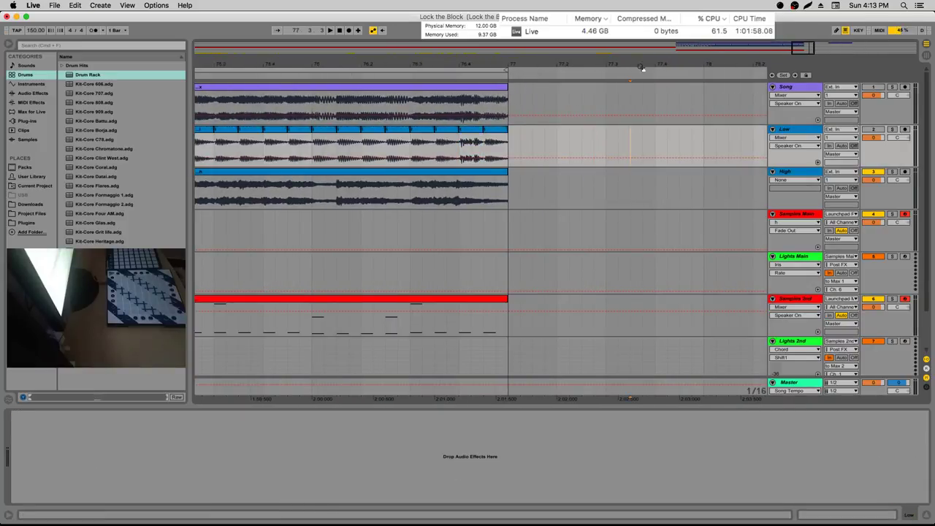
left_click_drag(640, 67, 647, 33)
left_click(755, 143)
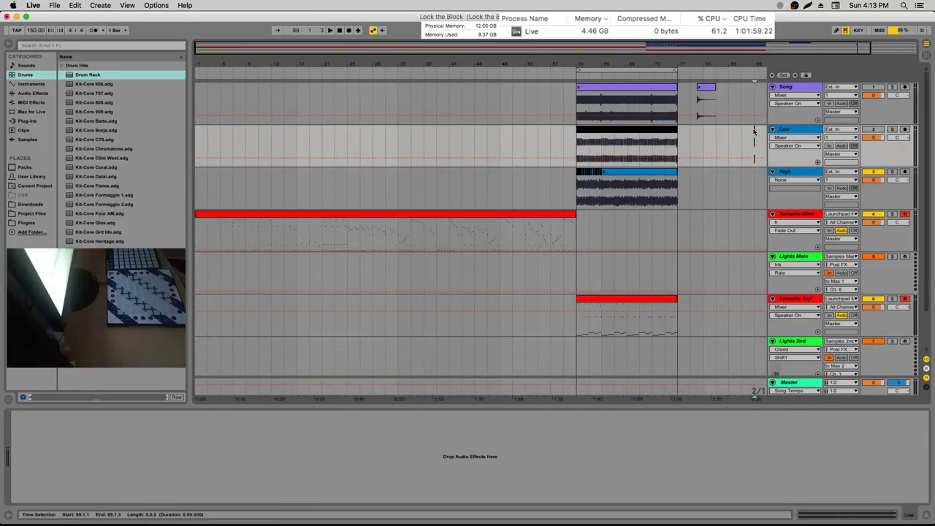
key("plus")
key("plus")
key("plus")
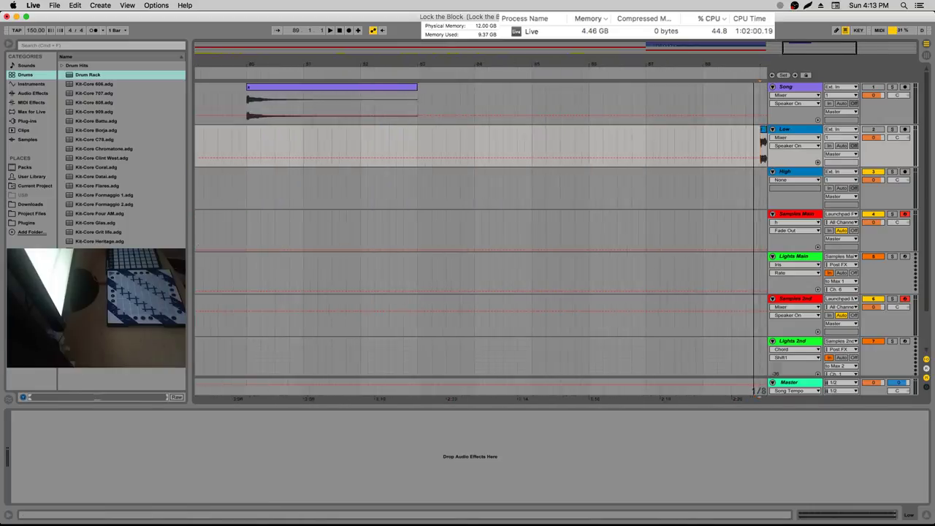
left_click_drag(724, 134, 206, 133)
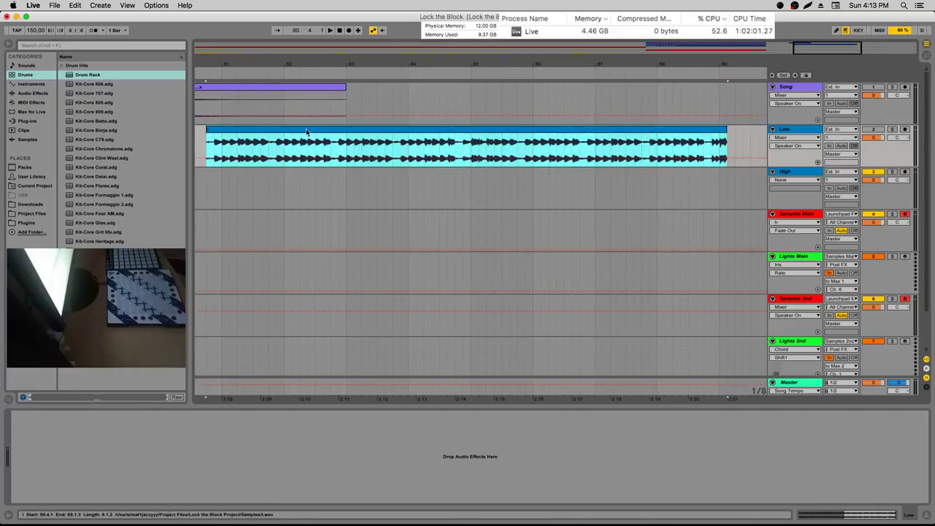
Play the Low clip around bars 83–86 to find where the sound begins
left_click(378, 142)
key("space")
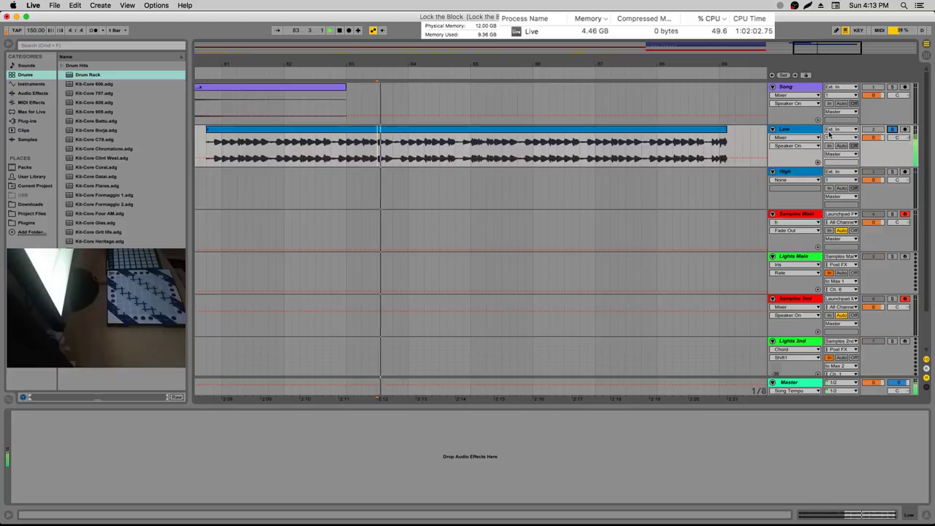
left_click(430, 73)
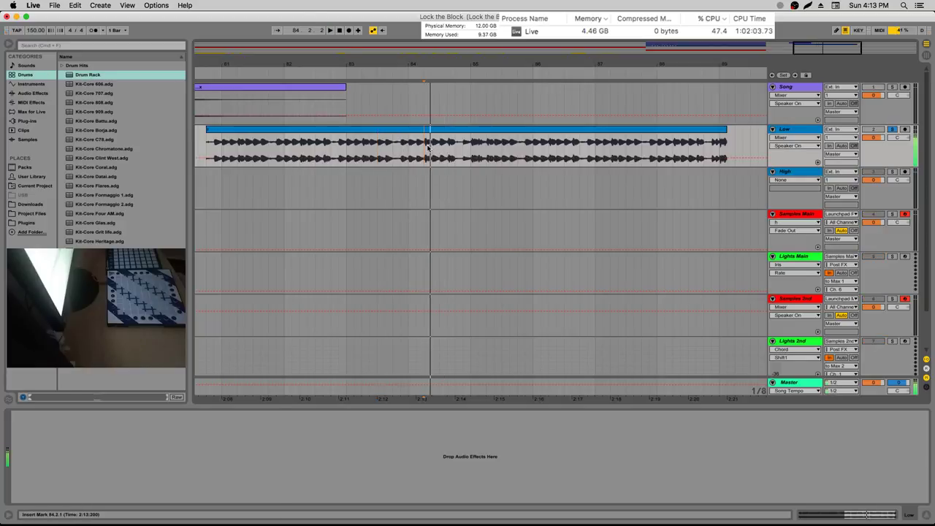
left_click_drag(430, 73, 448, 146)
right_click(420, 132)
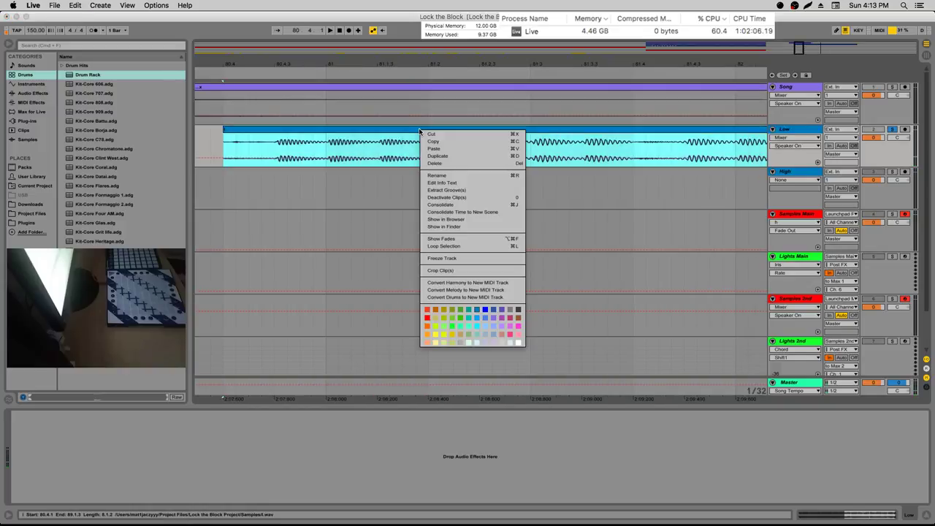
key("Escape")
key("minus")
left_click(470, 139)
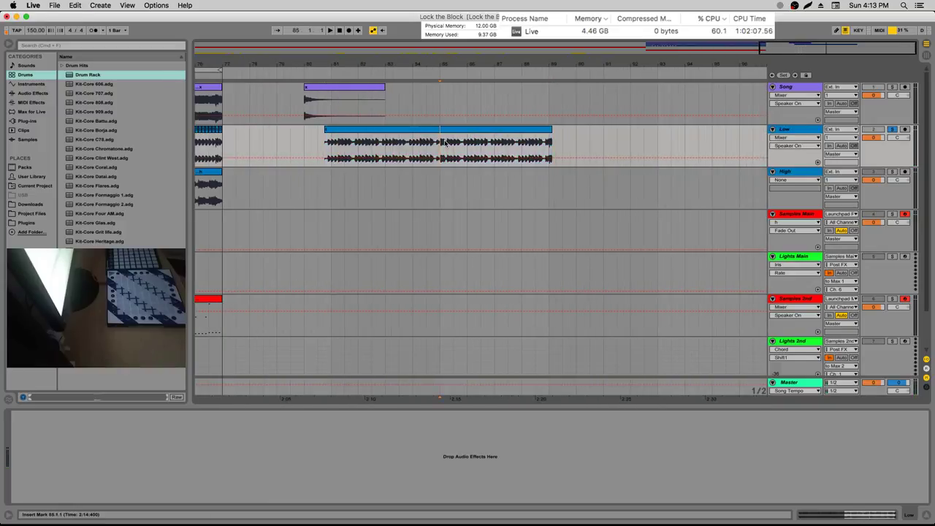
key("space")
key("plus")
key("plus")
key("plus")
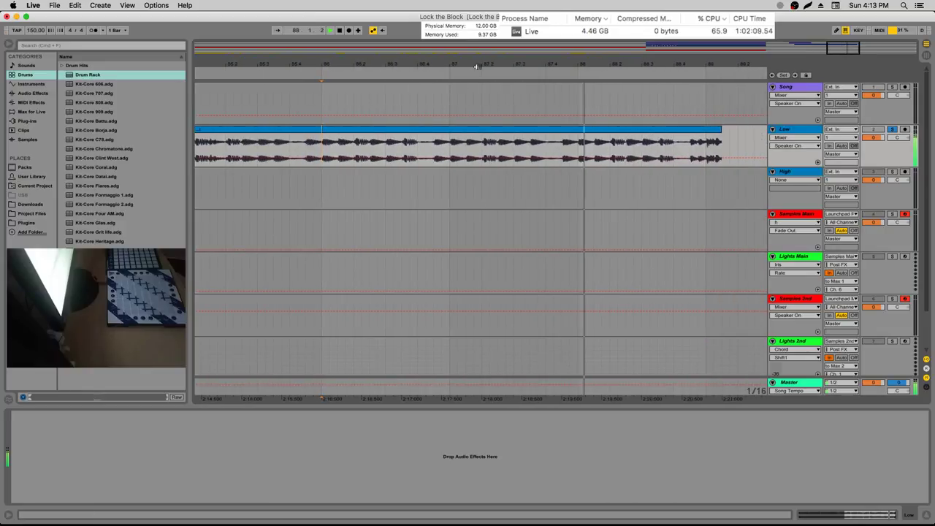
key("minus")
left_click(287, 147)
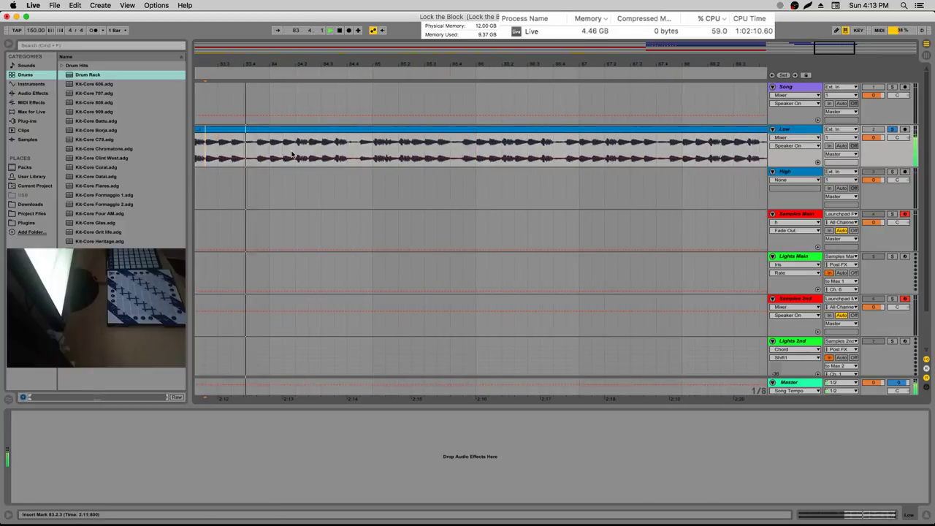
Split the Low clip at the sound's onset and trim its start to bar 84.2
left_click_drag(306, 63, 299, 104)
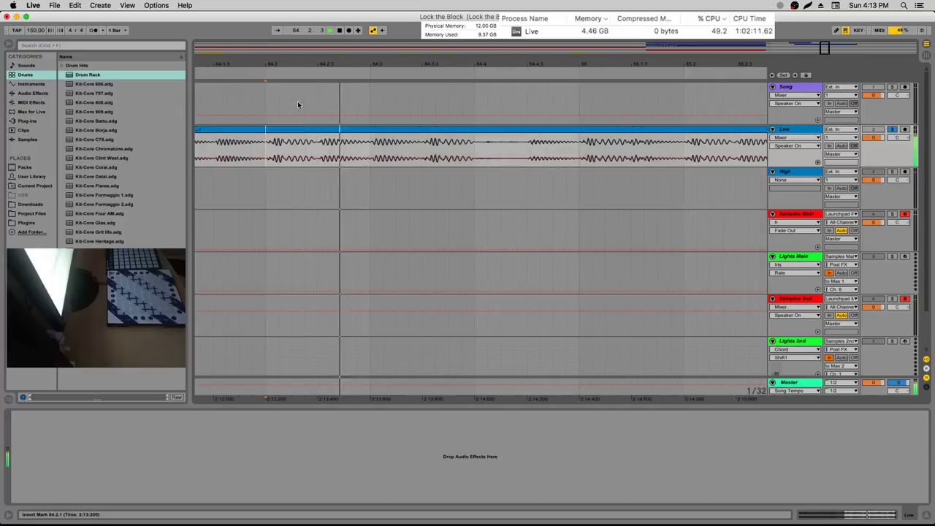
left_click_drag(266, 145, 318, 145)
right_click(295, 131)
left_click(343, 227)
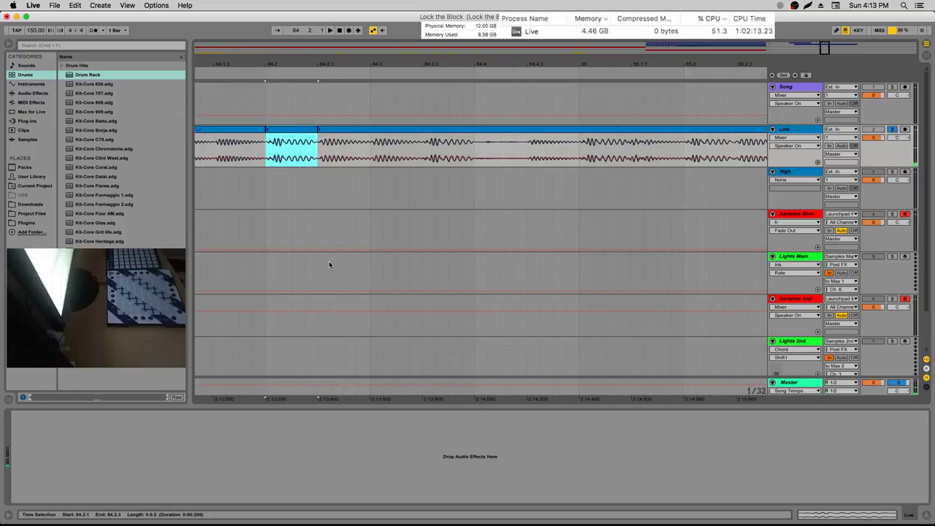
key("minus")
key("minus")
key("minus")
key("minus")
key("minus")
key("minus")
left_click_drag(669, 128, 691, 130)
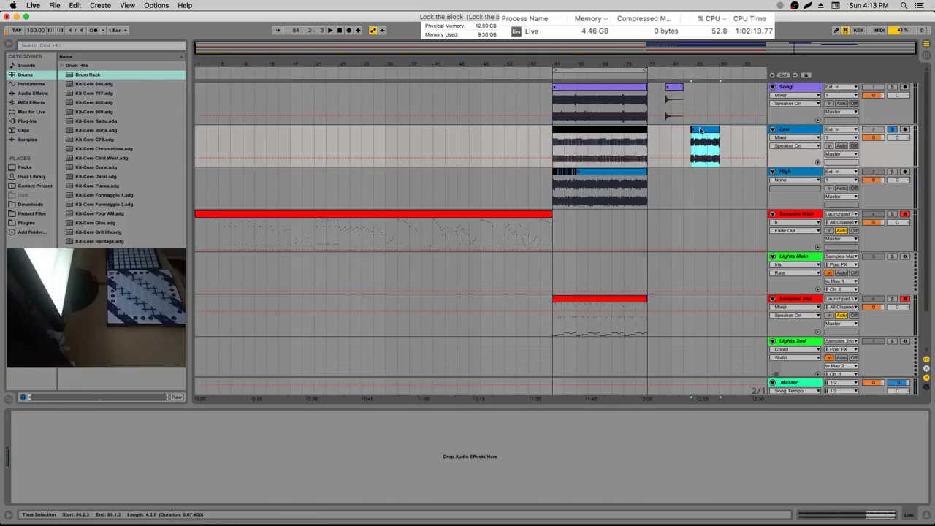
Drag the trimmed Low clip into the Samples 2nd Kick Instrument Rack as new chain l-4
key("plus")
key("plus")
left_click(520, 230)
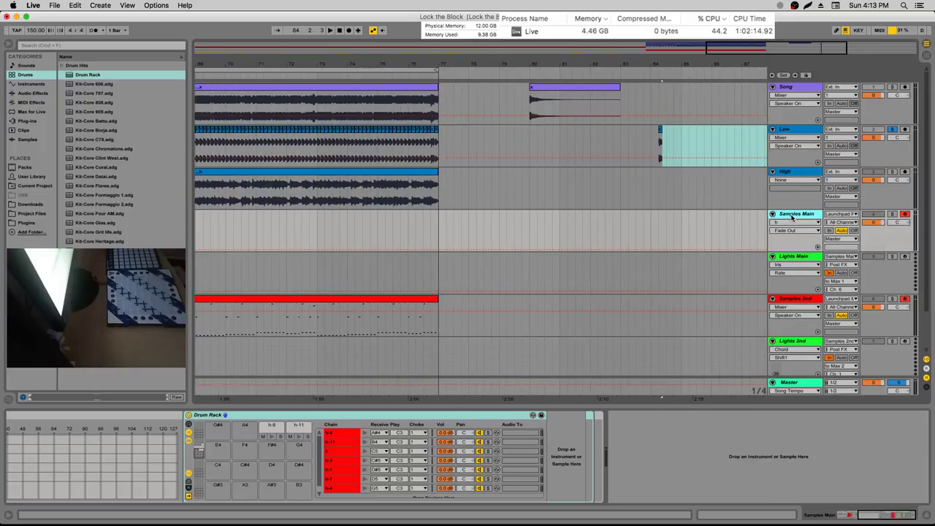
left_click(906, 249)
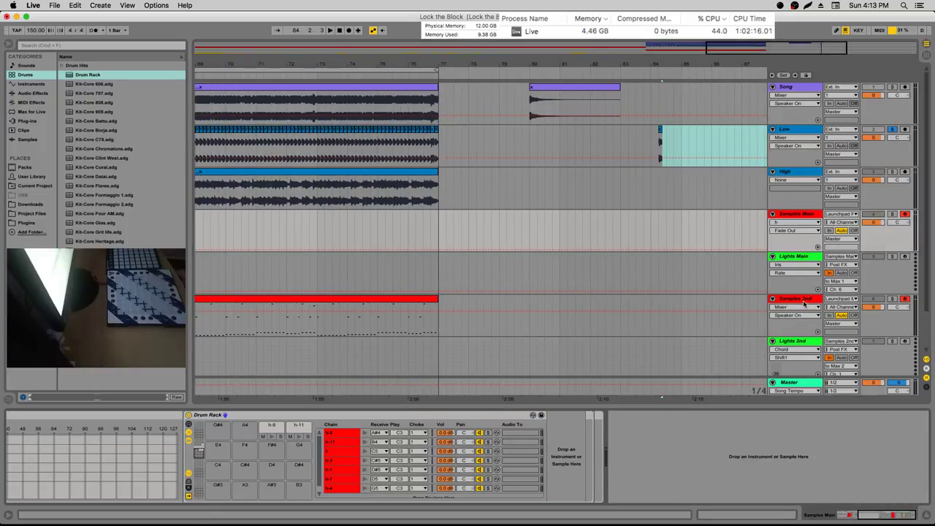
left_click(804, 304)
left_click(401, 439)
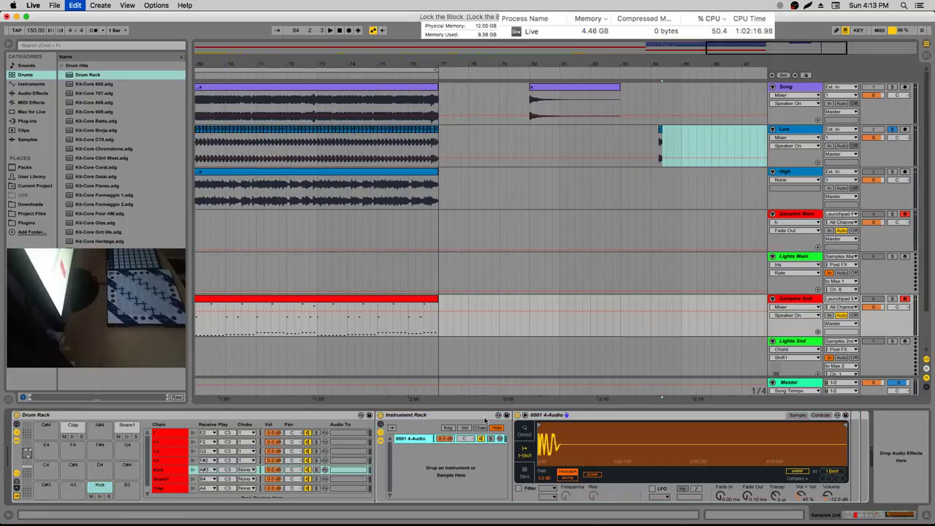
left_click_drag(672, 63, 650, 95)
left_click_drag(600, 146, 458, 448)
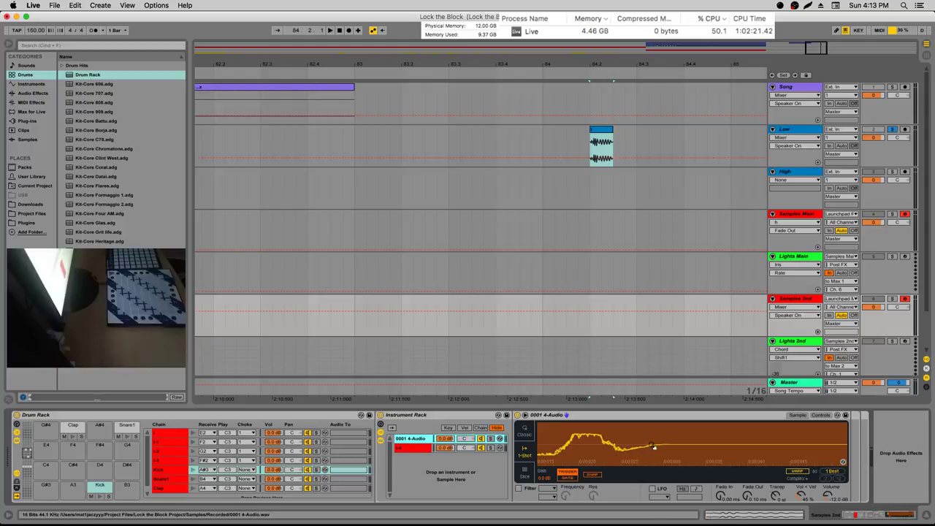
Zoom into the l-4 sample's waveform and raise its Fade In
left_click_drag(654, 446, 654, 497)
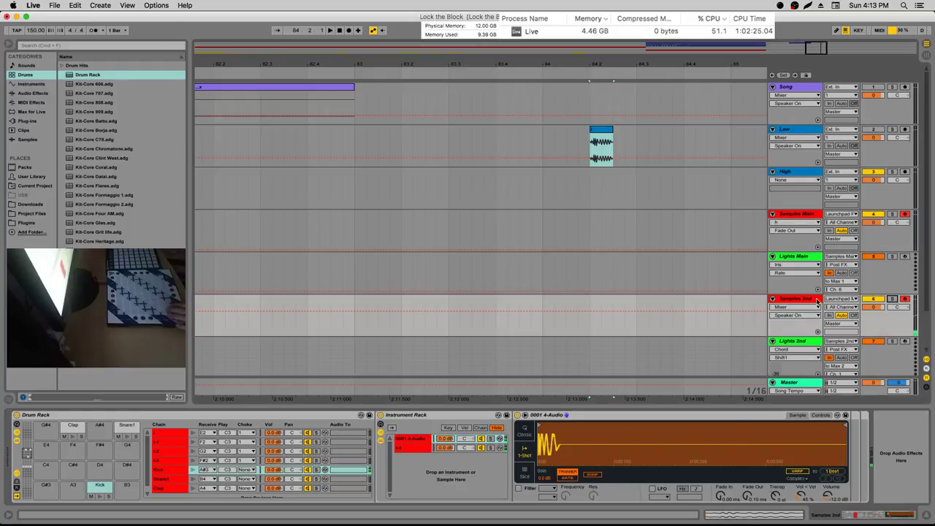
left_click(479, 448)
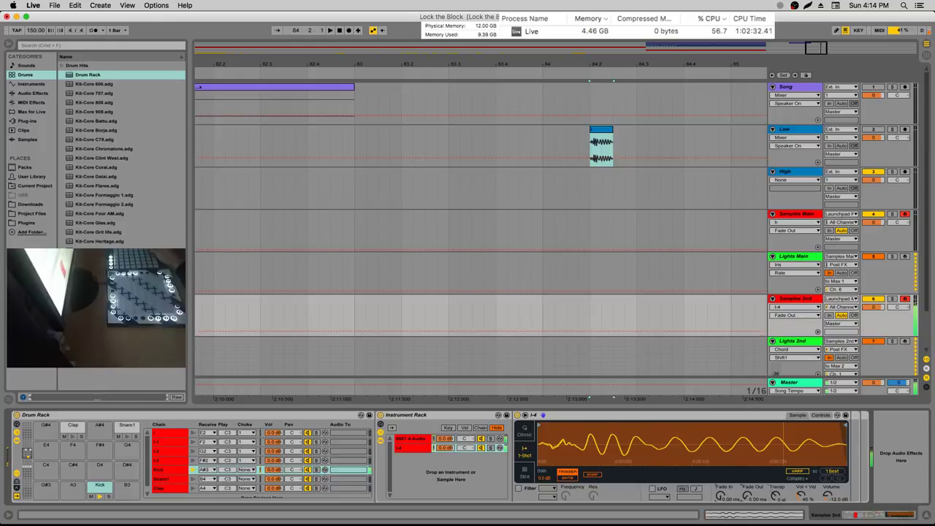
left_click_drag(721, 497, 729, 500)
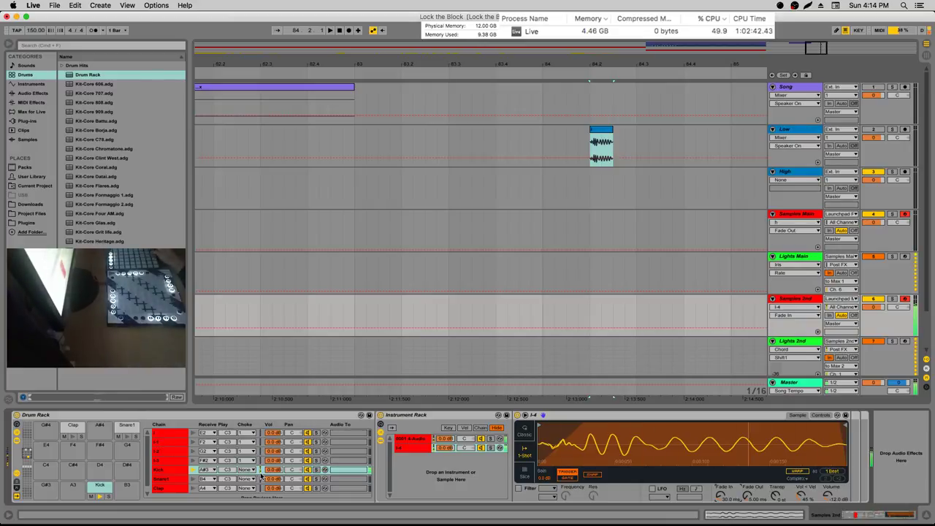
Step through the Drum Rack's l-chains and return to the new l-4 chain in the Kick rack
left_click(174, 460)
left_click(179, 442)
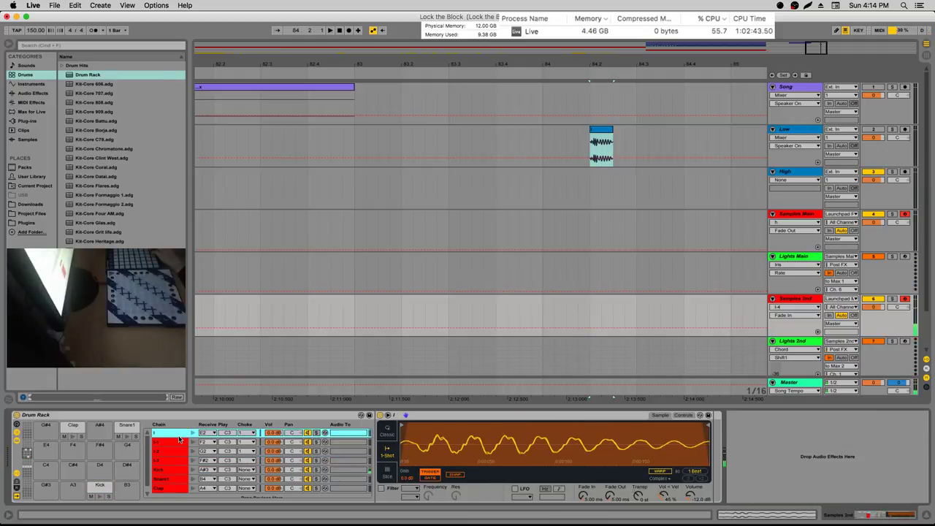
left_click(180, 433)
left_click(178, 451)
left_click(175, 461)
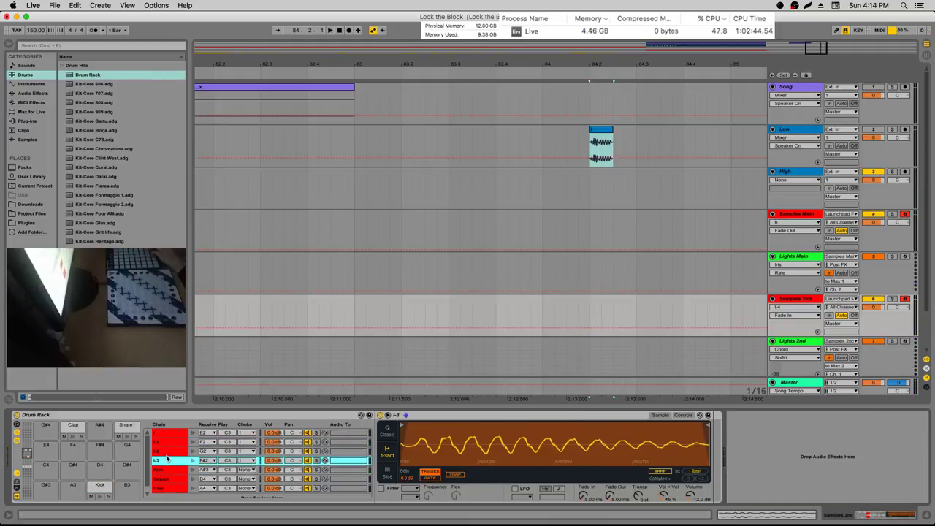
left_click(175, 469)
left_click(421, 448)
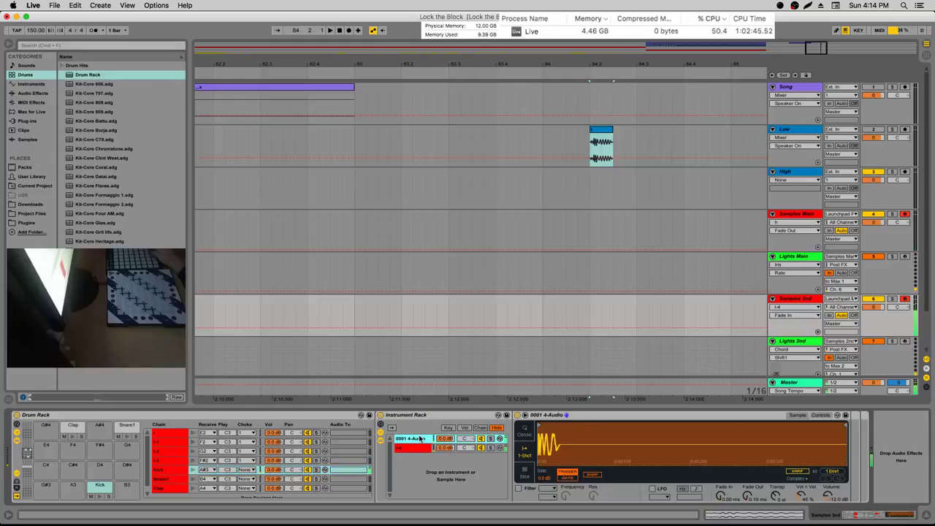
Browse the Audio Effects category and highlight Compressor
left_click(40, 102)
left_click(49, 94)
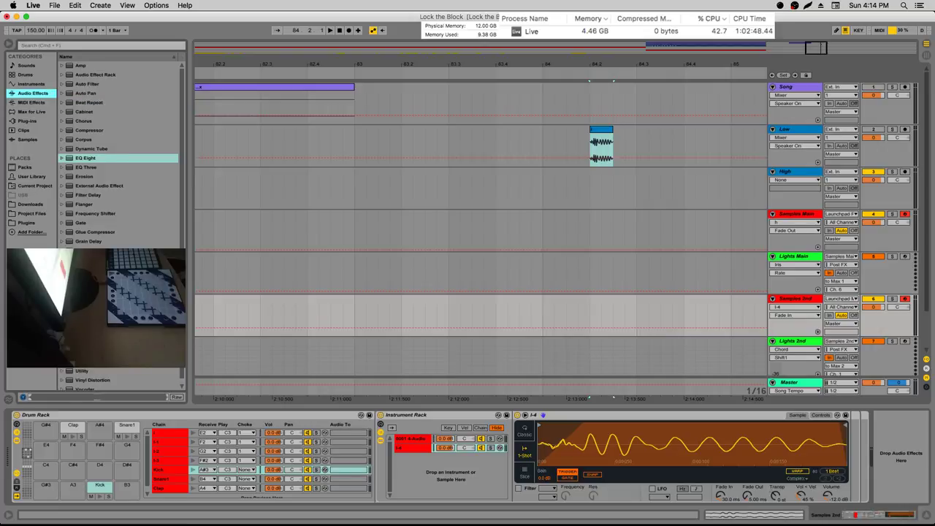
scroll(32, 426, "down", 4)
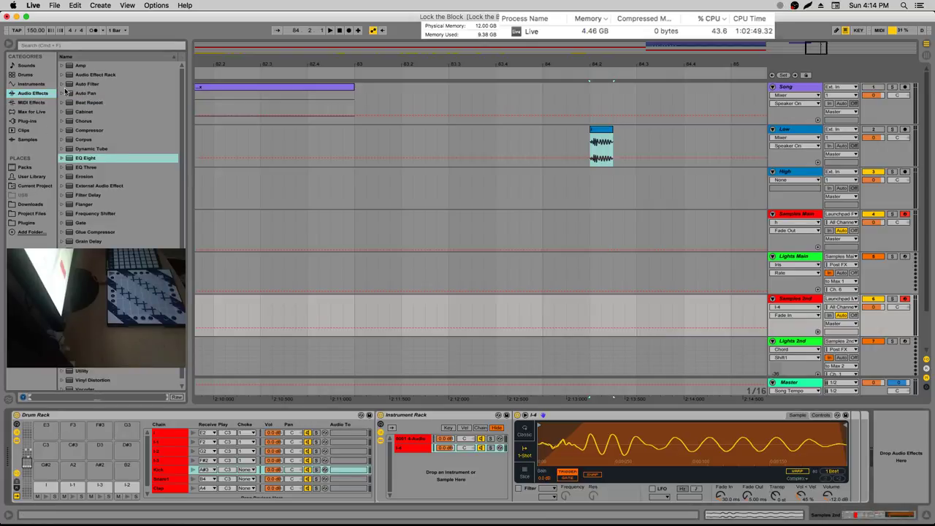
left_click(91, 131)
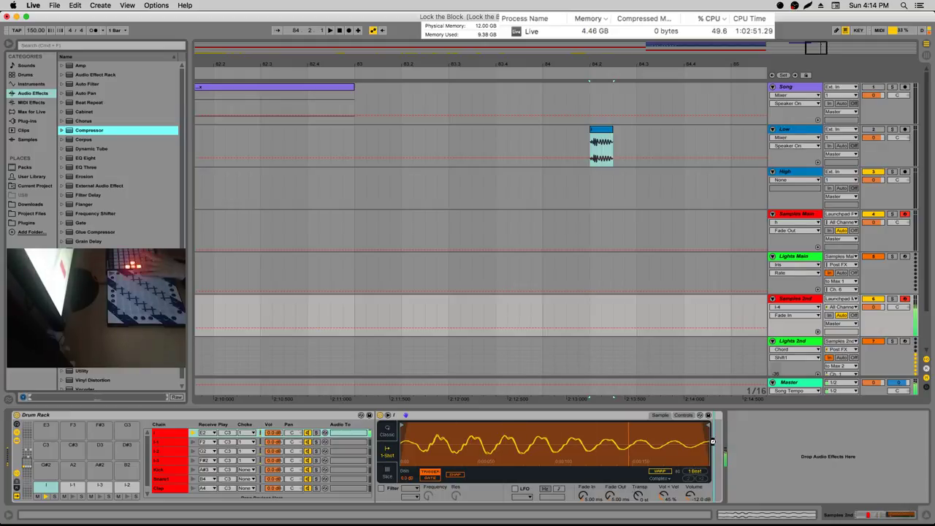
Load a Compressor sidechained from Samples 2nd, tapping Kick | Post FX
key("Return")
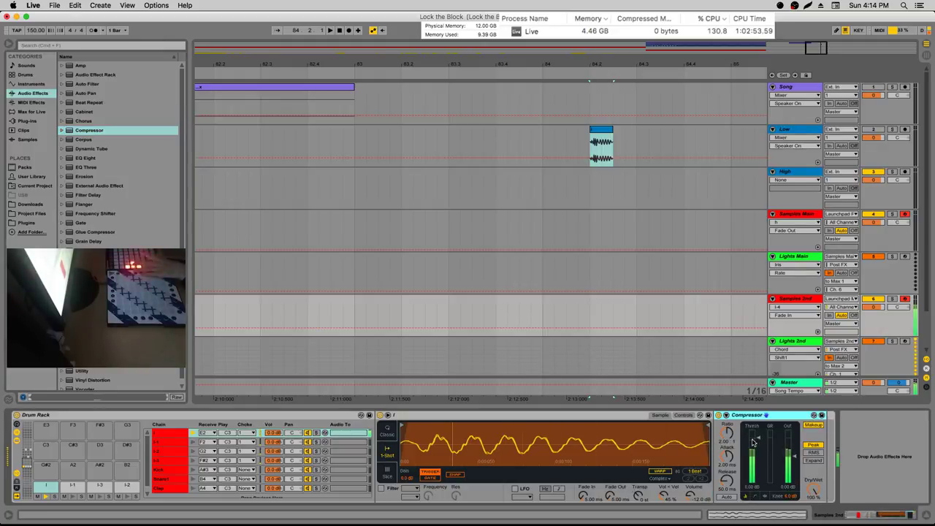
left_click(728, 417)
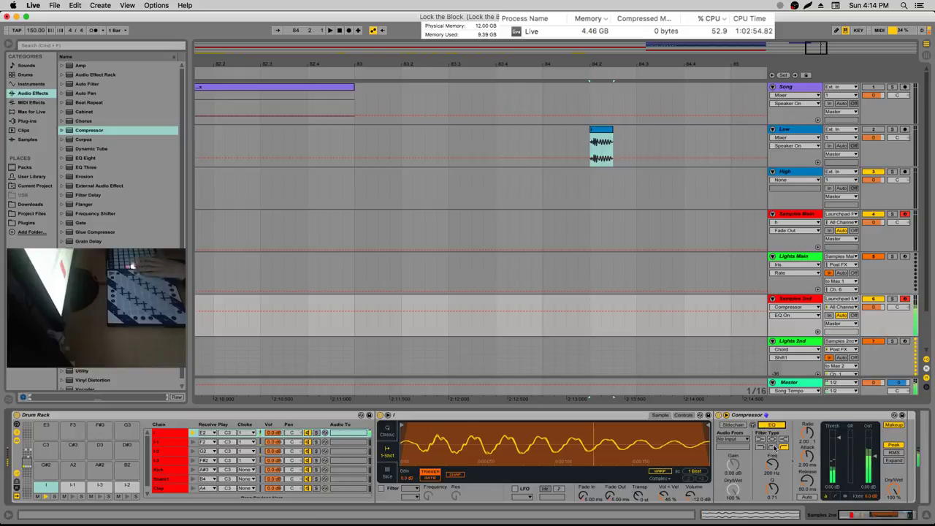
left_click(733, 424)
left_click(732, 439)
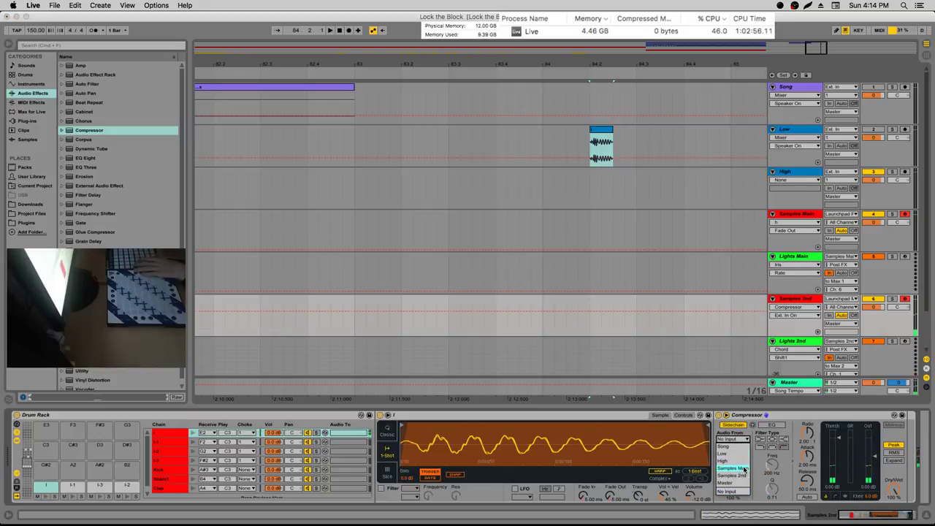
left_click(715, 445)
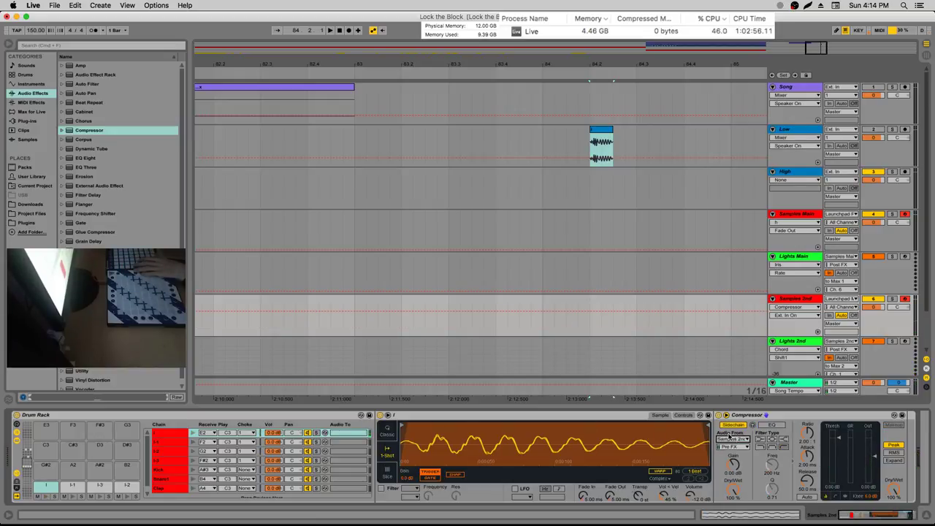
left_click(173, 471)
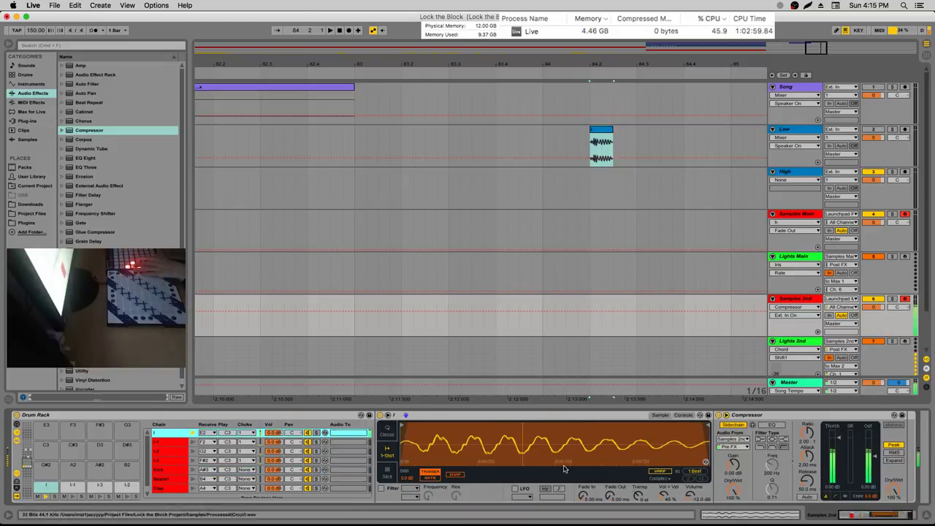
left_click(733, 439)
left_click(732, 476)
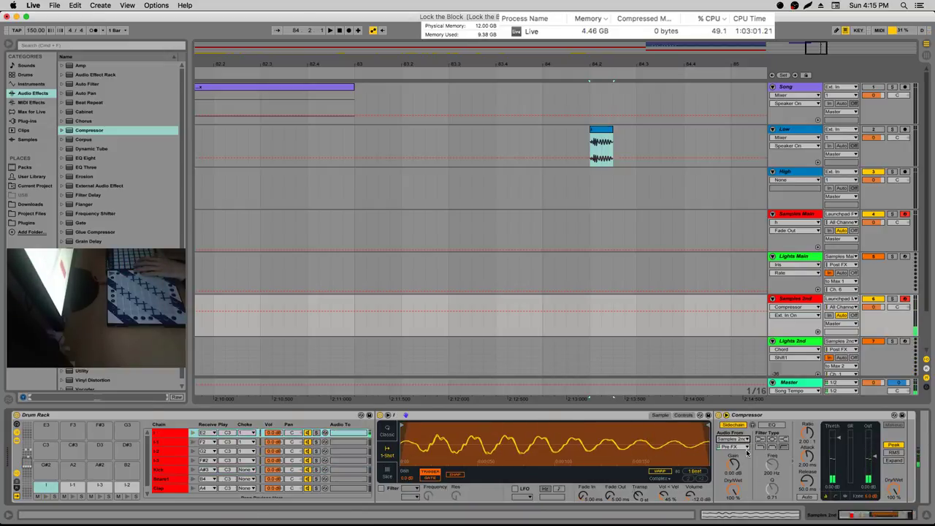
left_click(732, 446)
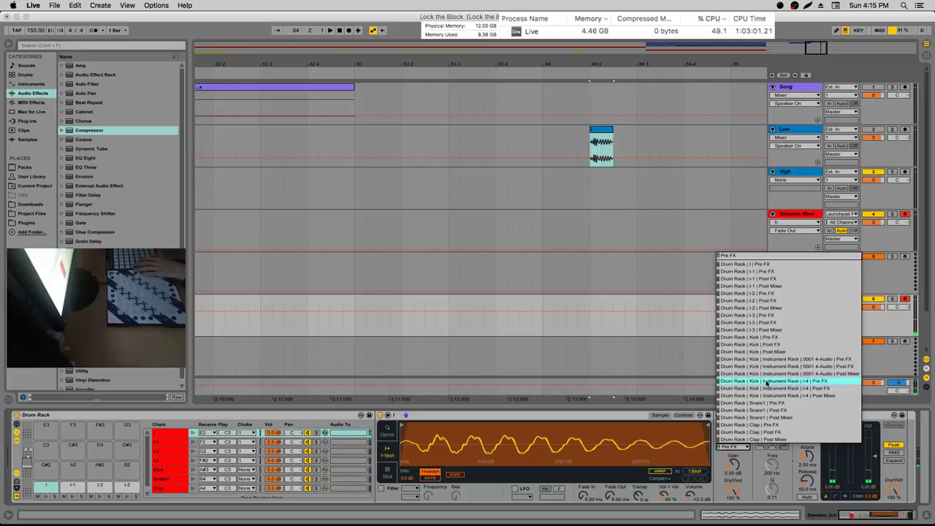
left_click(797, 344)
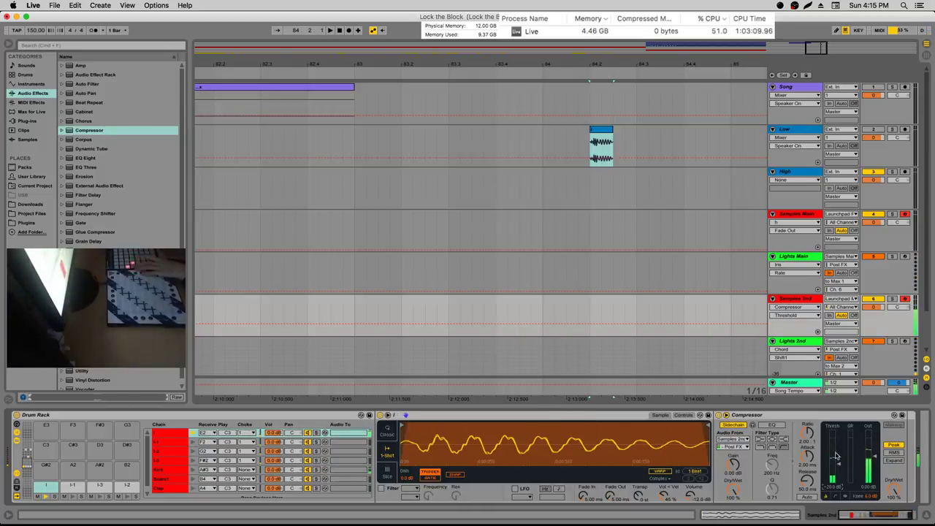
Lower the Compressor threshold to -45.5 dB, then cut it to move onto chain l-2
left_click_drag(836, 457, 836, 476)
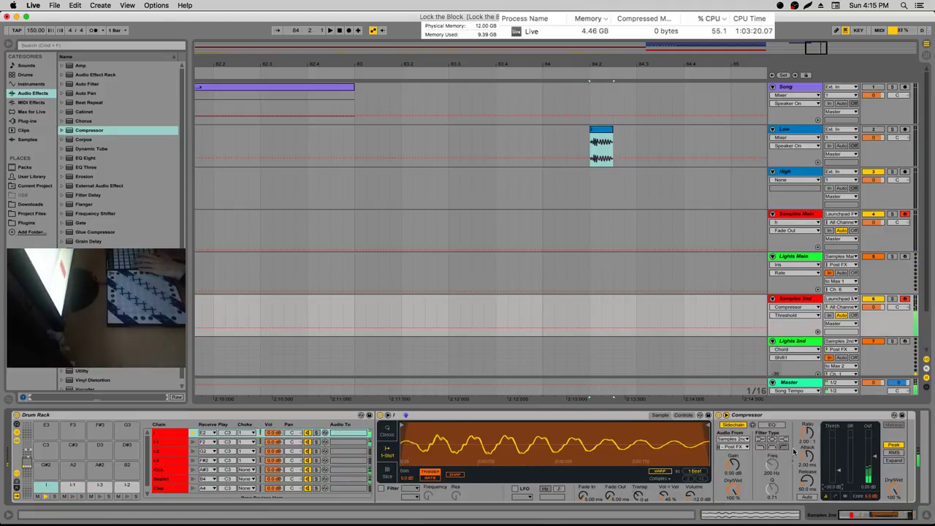
left_click(802, 418)
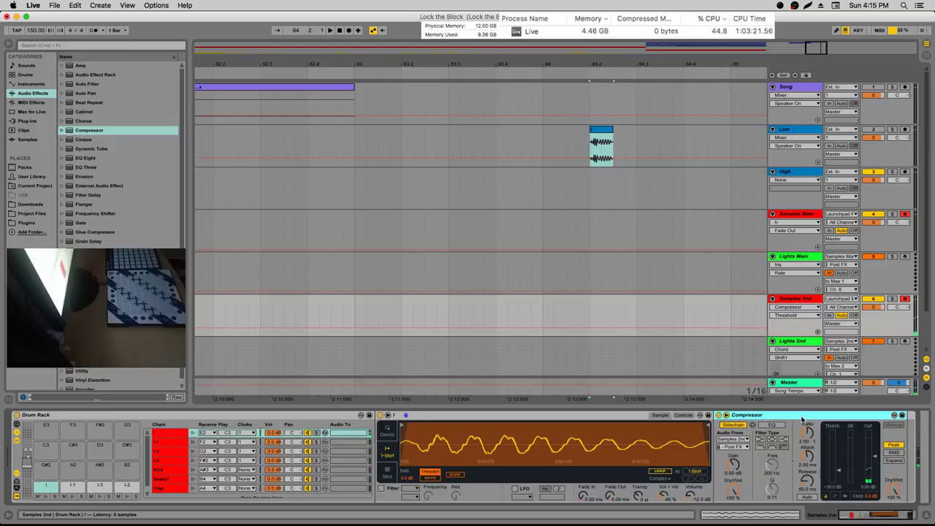
key("Delete")
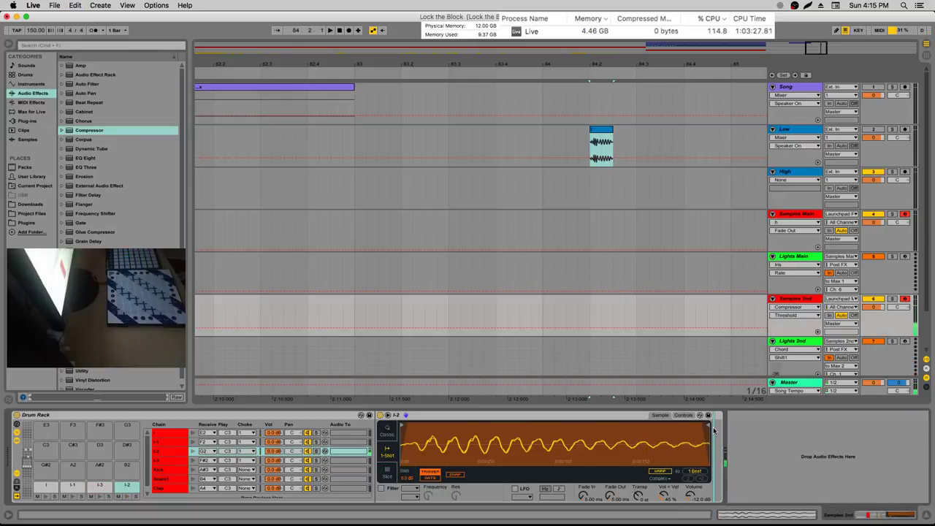
key("super+c")
Paste the Compressor onto chain I-2, then expand Lights Main's MIDI Effect Rack showing Launchpad Lights
key("super+v")
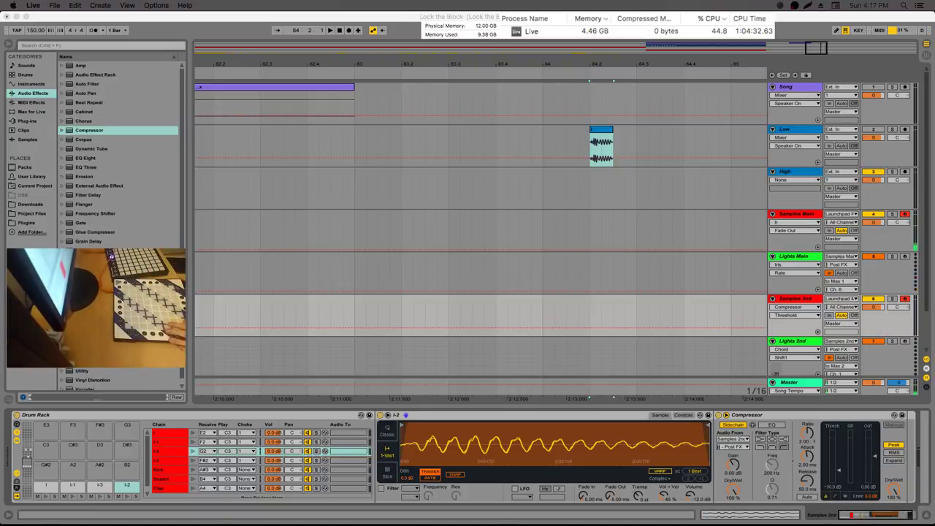
left_click(785, 255)
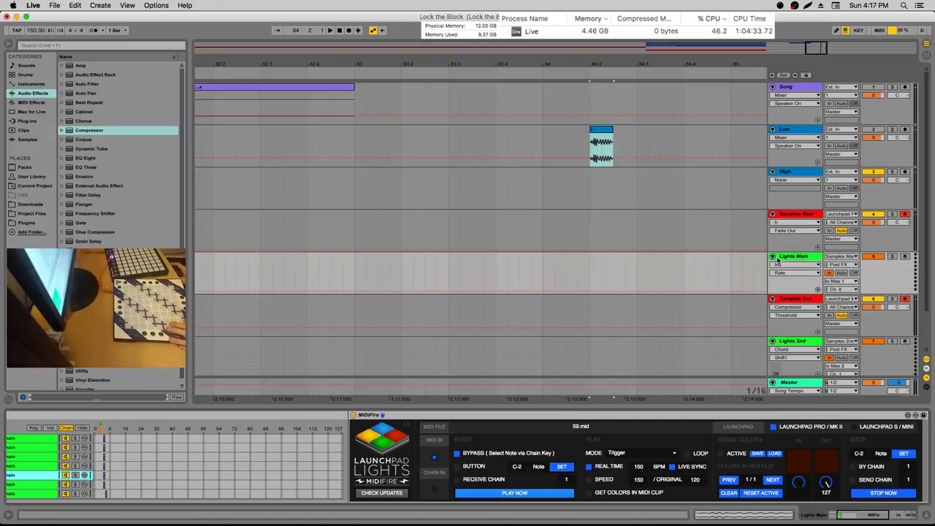
left_click(871, 515)
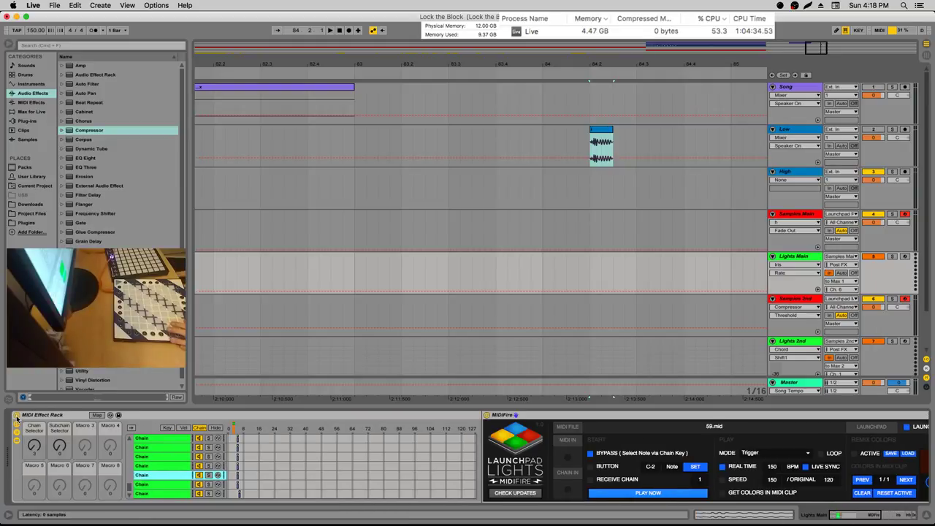
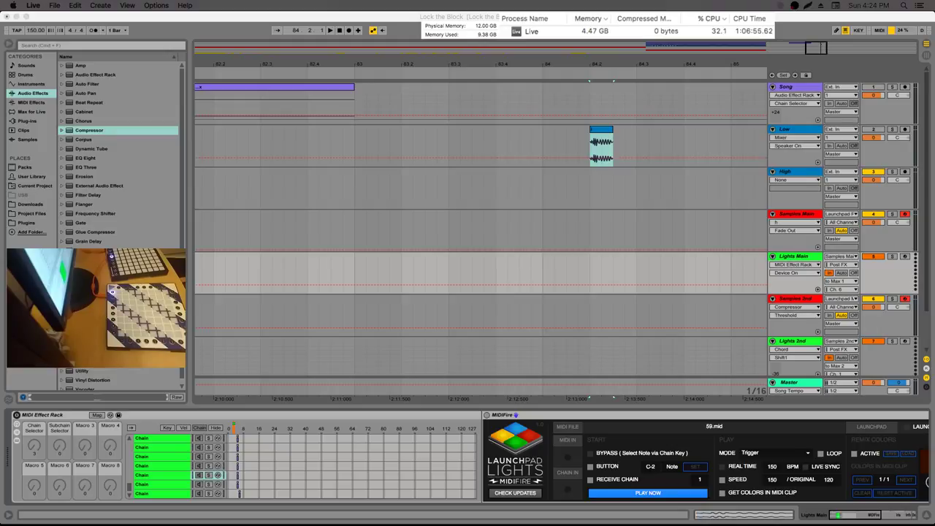
Set the insert point on the Low track at 84.2.1
left_click(595, 143)
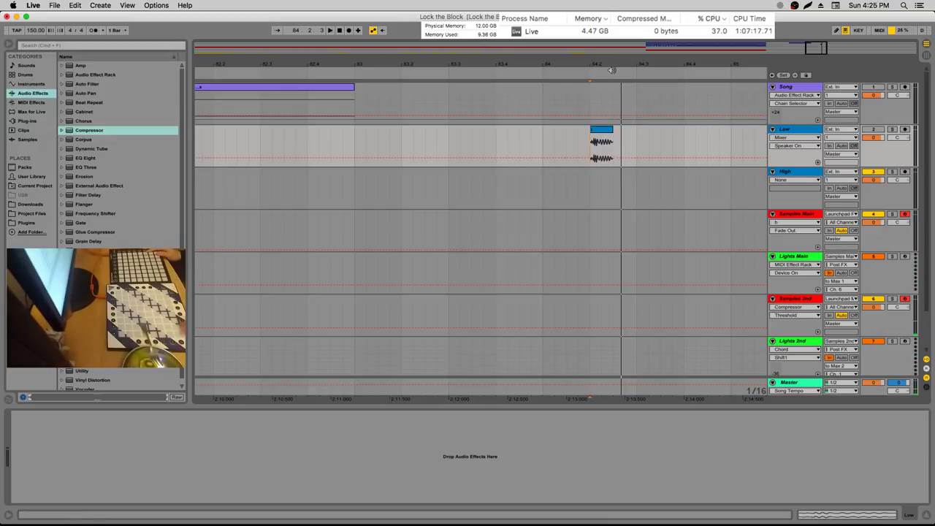
Adjust the arrangement zoom and time-select 61.1.1–77.1.1 in the Samples Main lane
left_click_drag(596, 58, 596, 33)
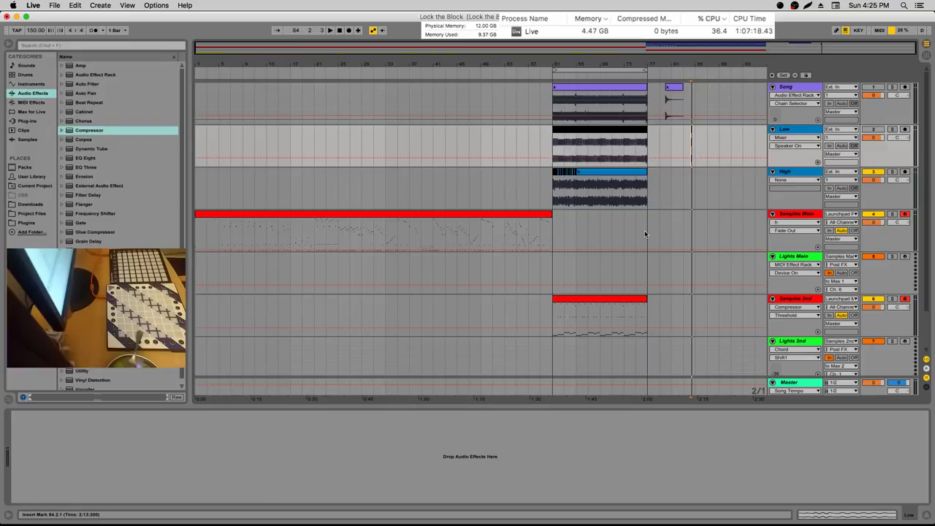
left_click(556, 302)
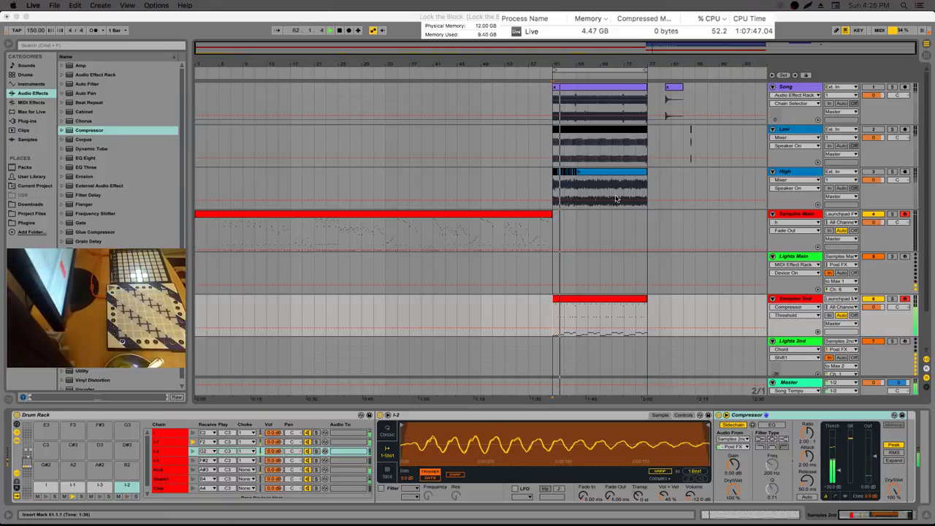
left_click(577, 188)
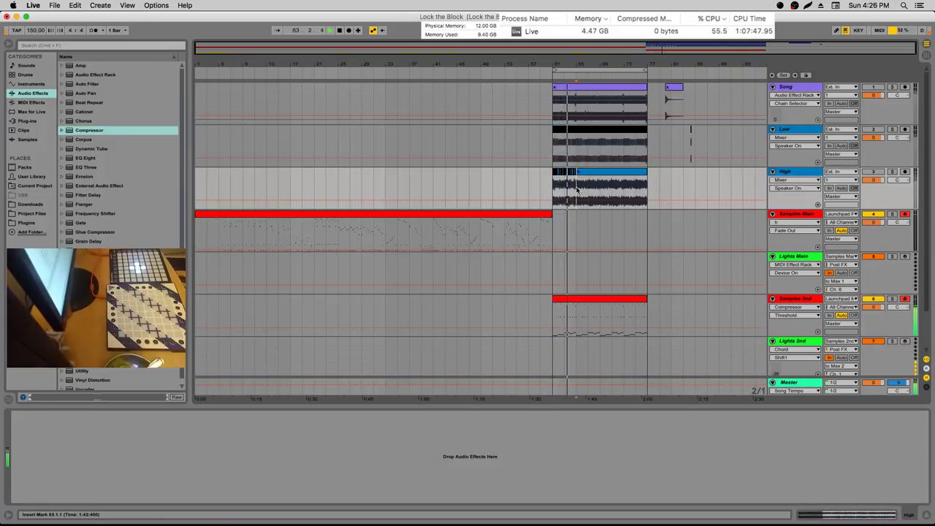
mouse_move(632, 65)
left_mouse_down()
mouse_move(633, 95)
mouse_move(632, 73)
left_mouse_up()
left_click_drag(385, 228, 677, 229)
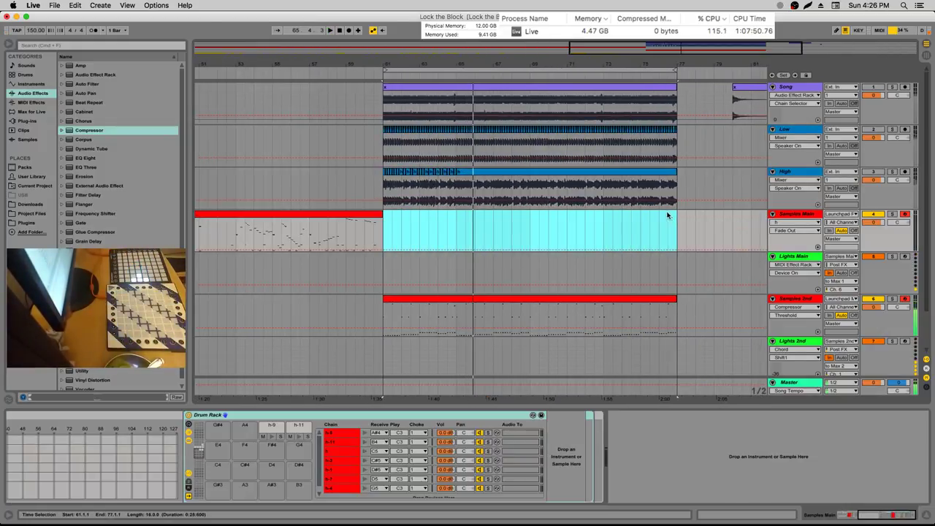
Insert an empty MIDI clip over bars 61–77 on Samples Main and open its note editor
right_click(667, 216)
left_click(689, 267)
double_click(517, 214)
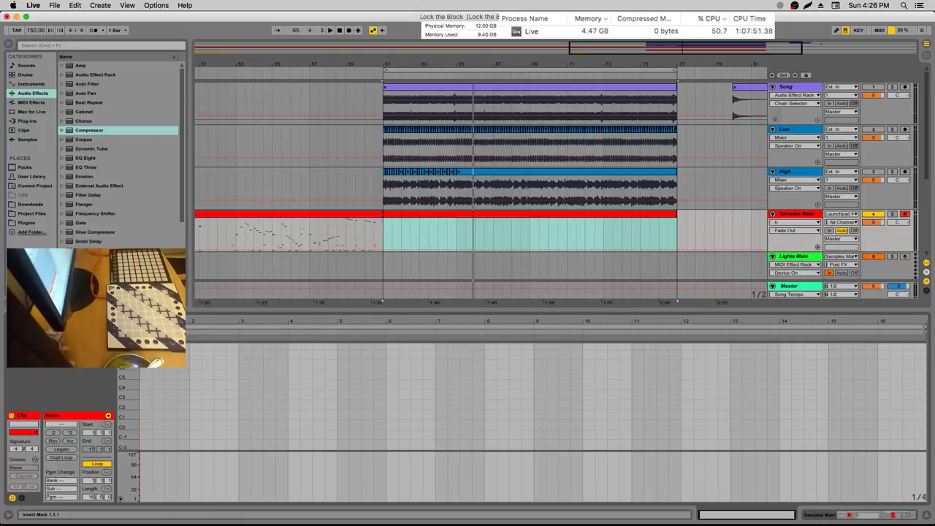
key("plus")
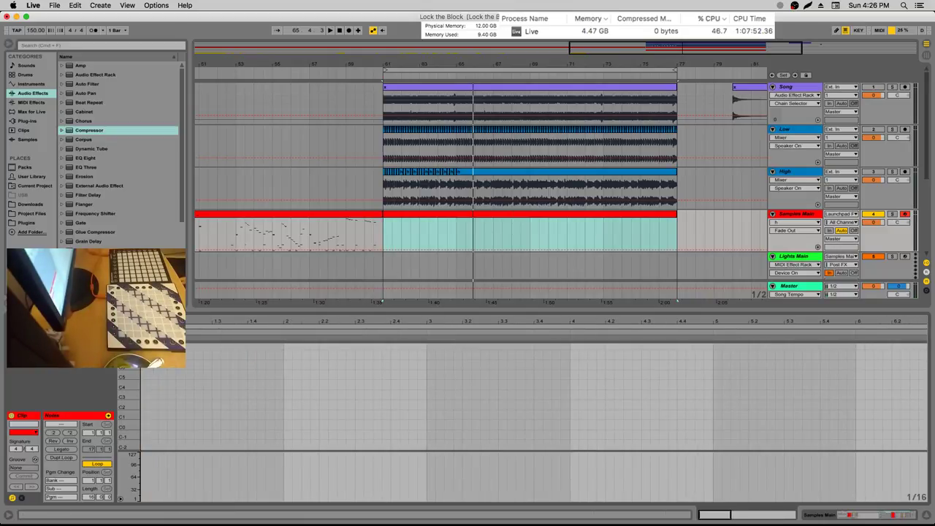
key("minus")
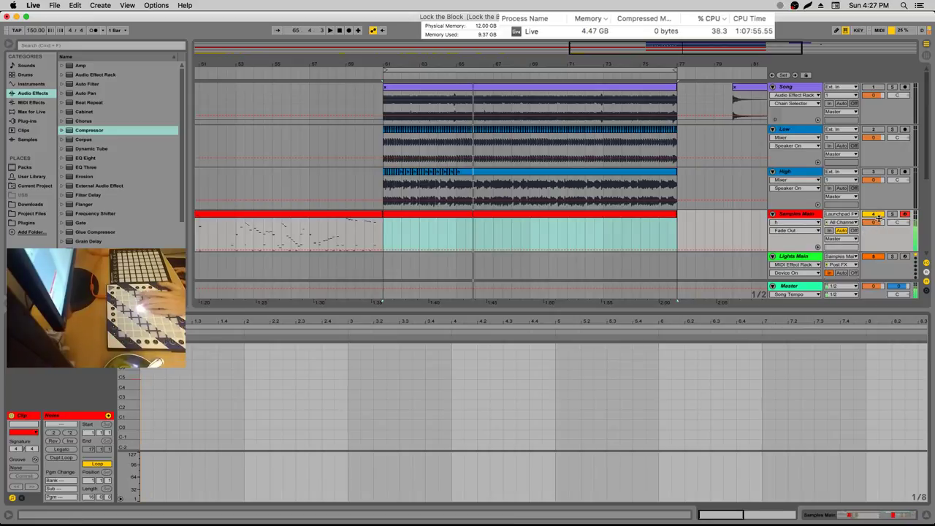
Switch on the MIDI Effect Rack on the Lights Main track
left_click(809, 253)
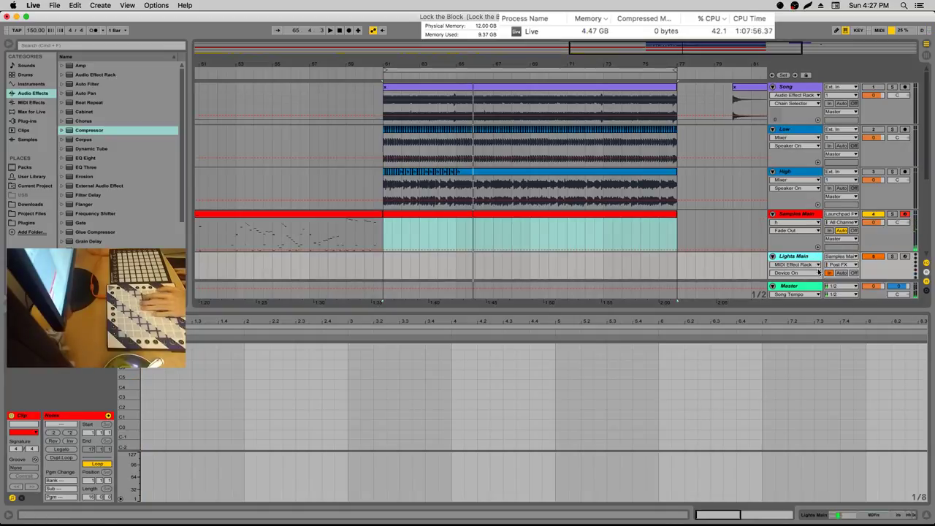
key("shift+Tab")
left_click(16, 415)
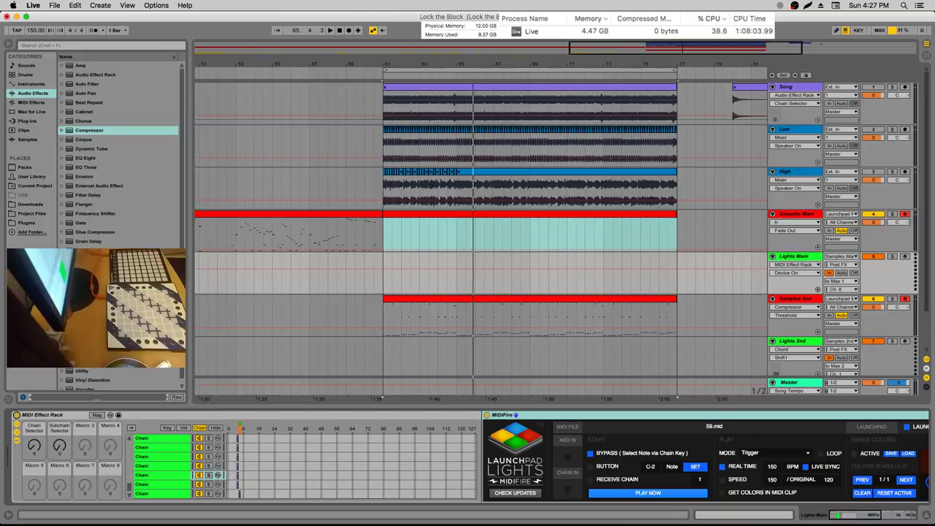
Delete one chain from the Lights Main effect rack and open the Samples Main clip
key("Delete")
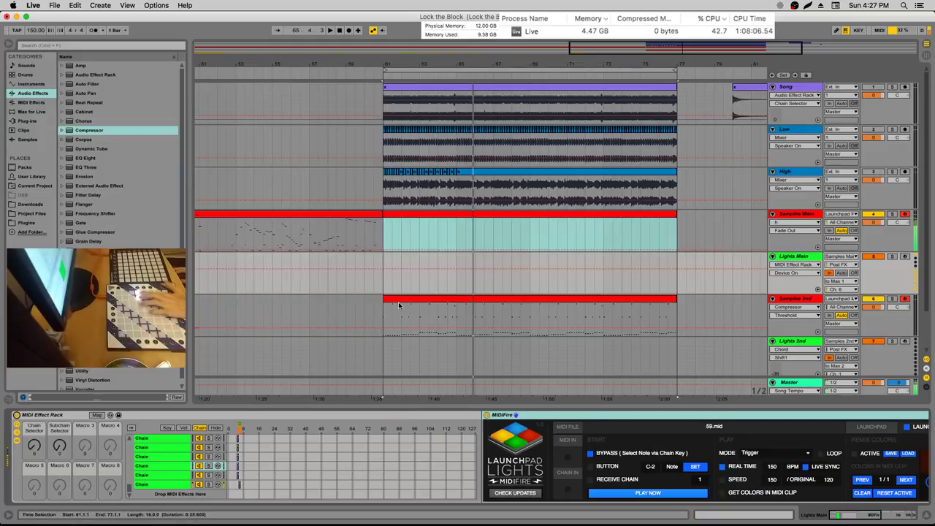
double_click(439, 213)
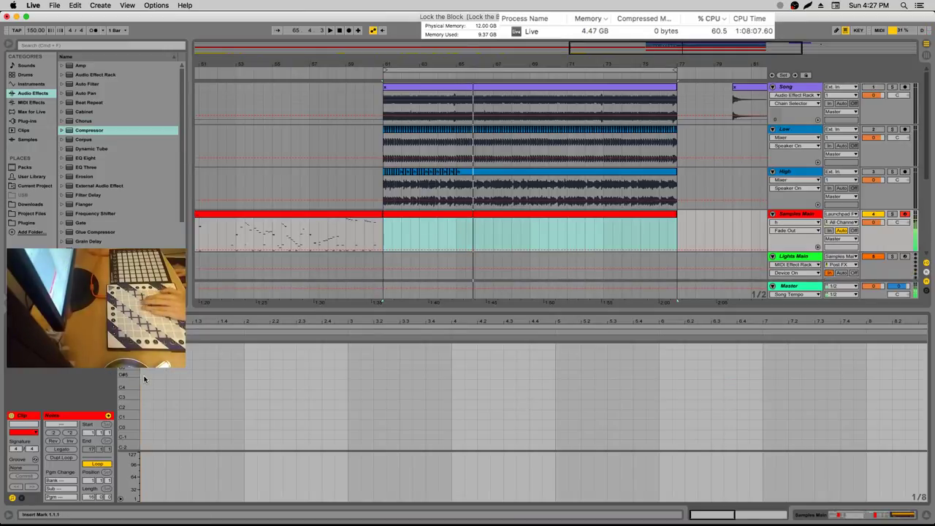
Record notes into Samples Main from bar 61 with F9, then stop playback
key("F9")
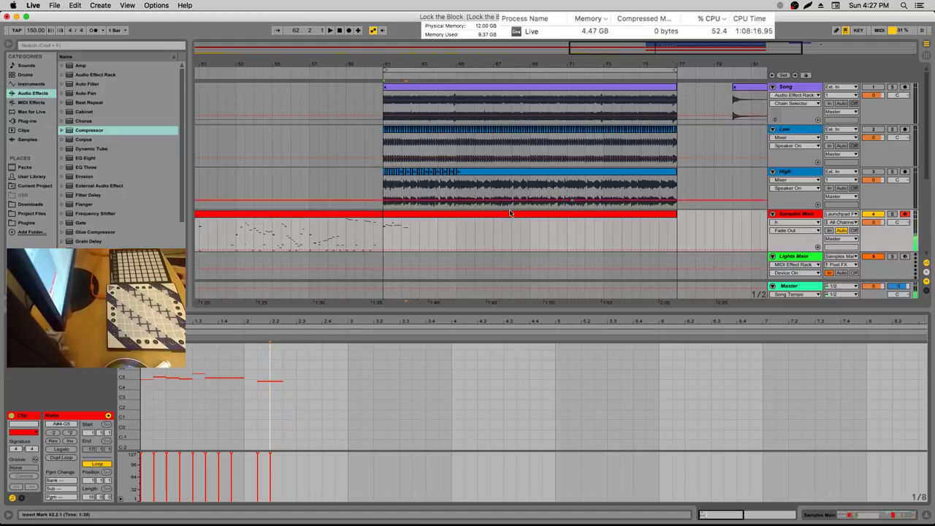
left_click(385, 228)
key("space")
scroll(394, 229, "down", 2)
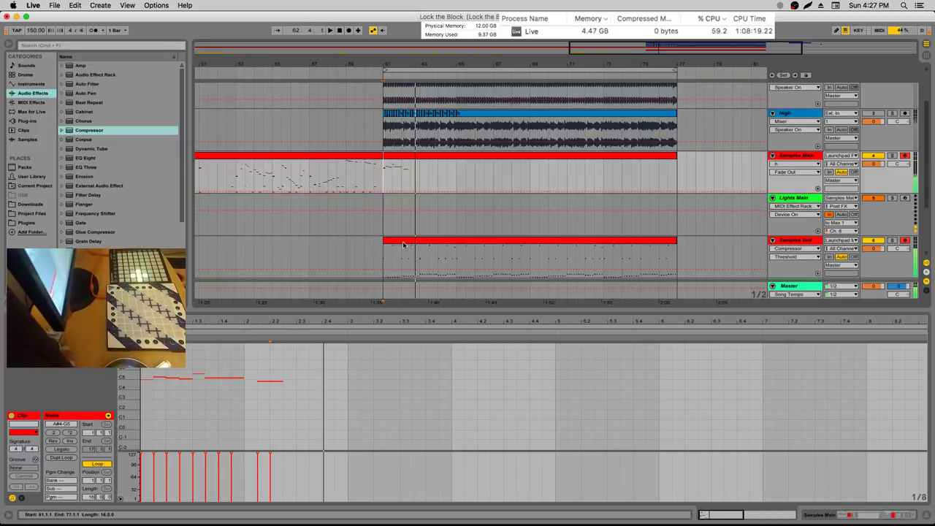
key("space")
key("space")
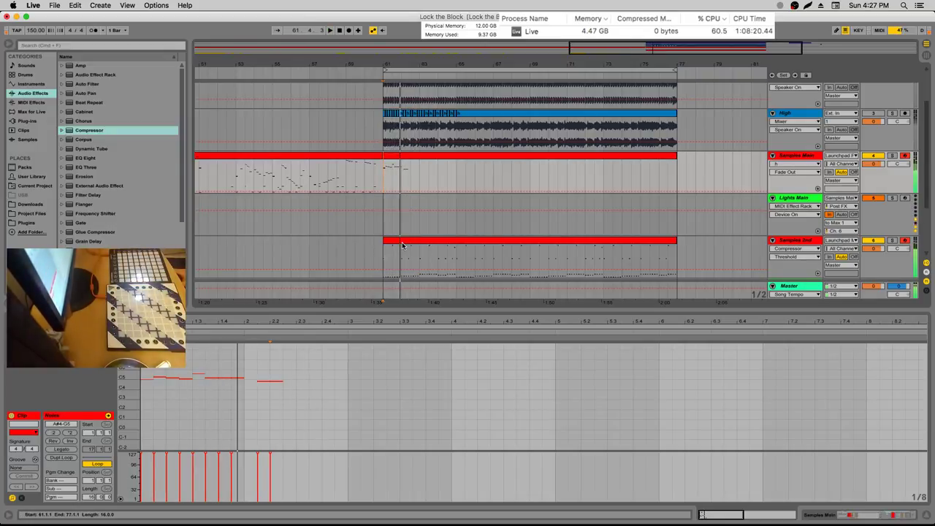
key("space")
left_click(343, 219)
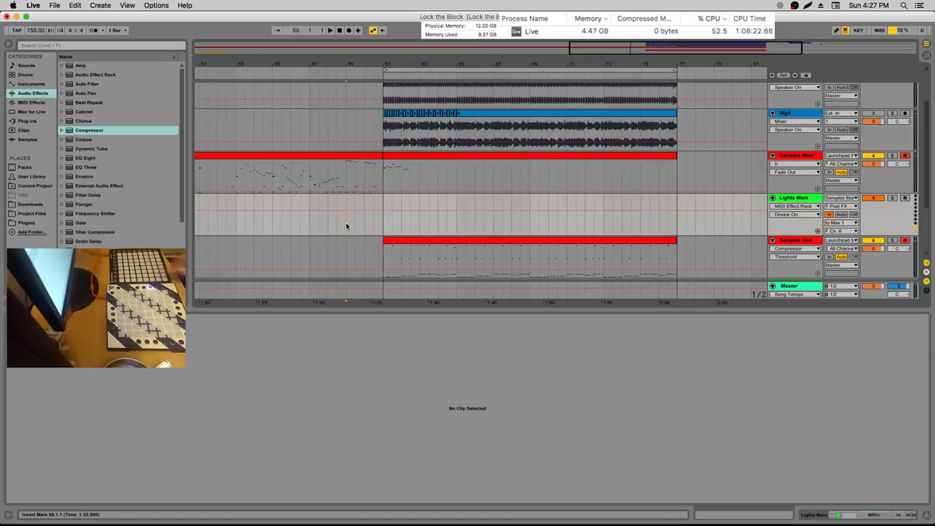
Play from the insert point, jump back to bar 61, and show the Samples Main clip's notes
key("space")
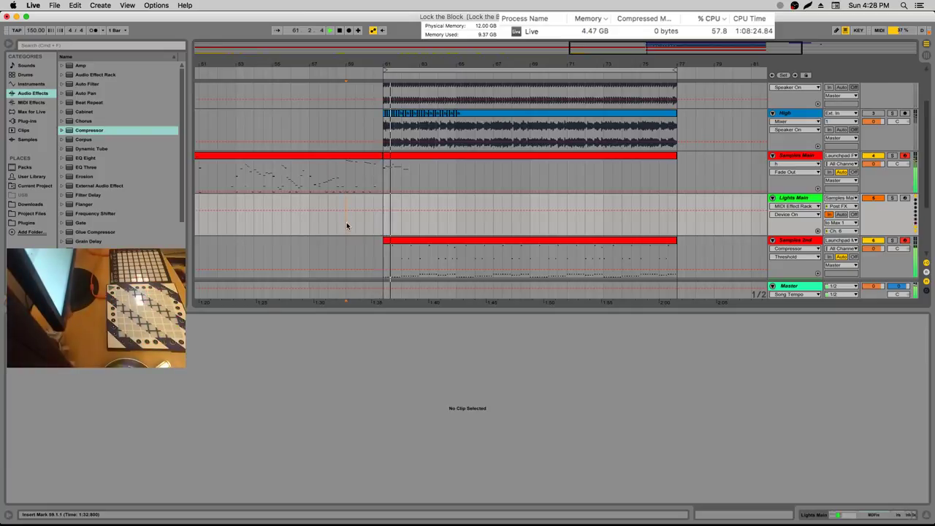
scroll(346, 222, "up", 3)
scroll(350, 219, "down", 4)
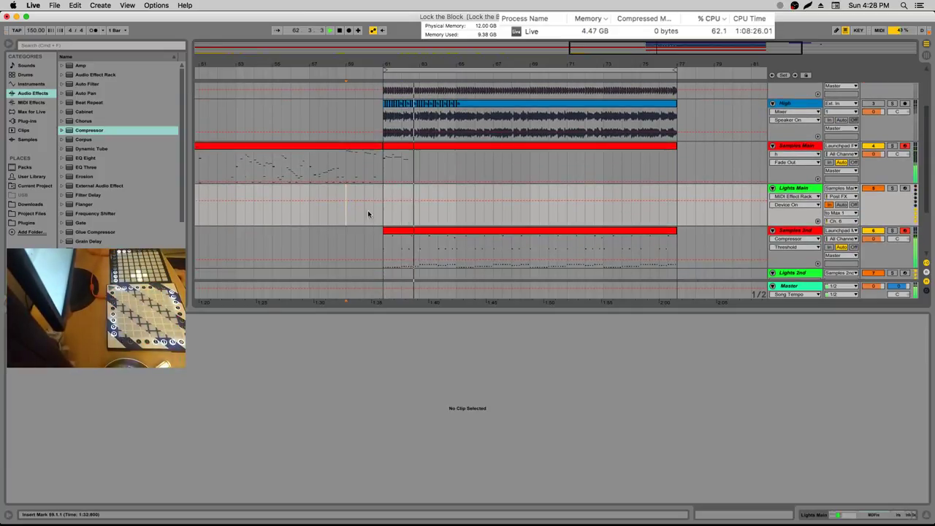
left_click(379, 161)
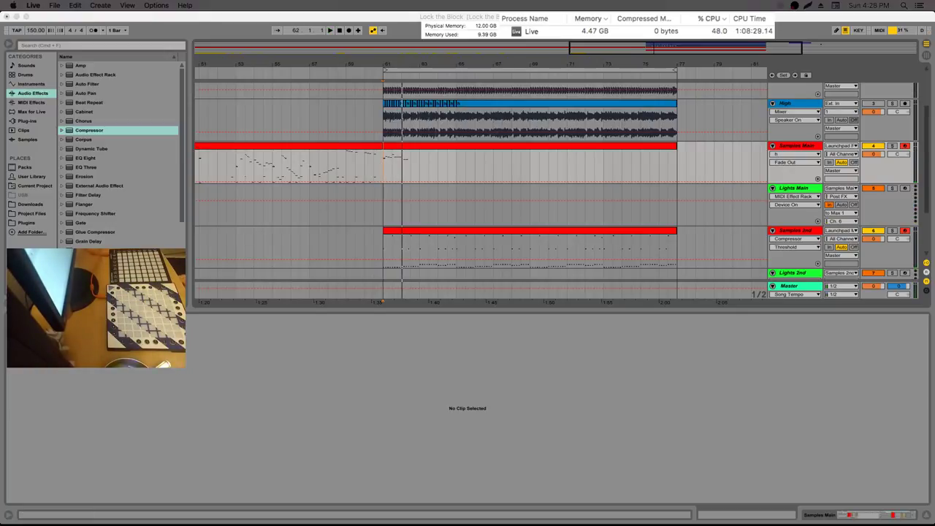
left_click(346, 162)
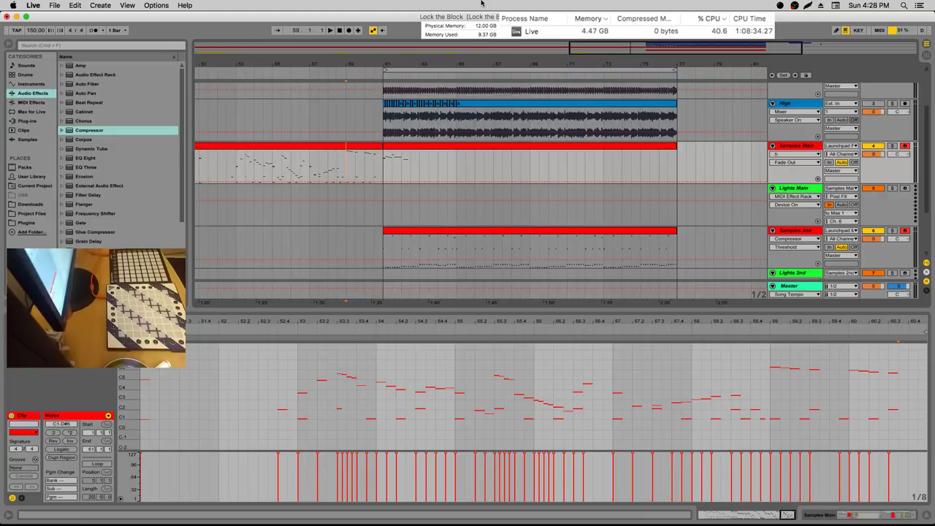
Select a time range across the tracks and play the section from bar 59
left_click(367, 156)
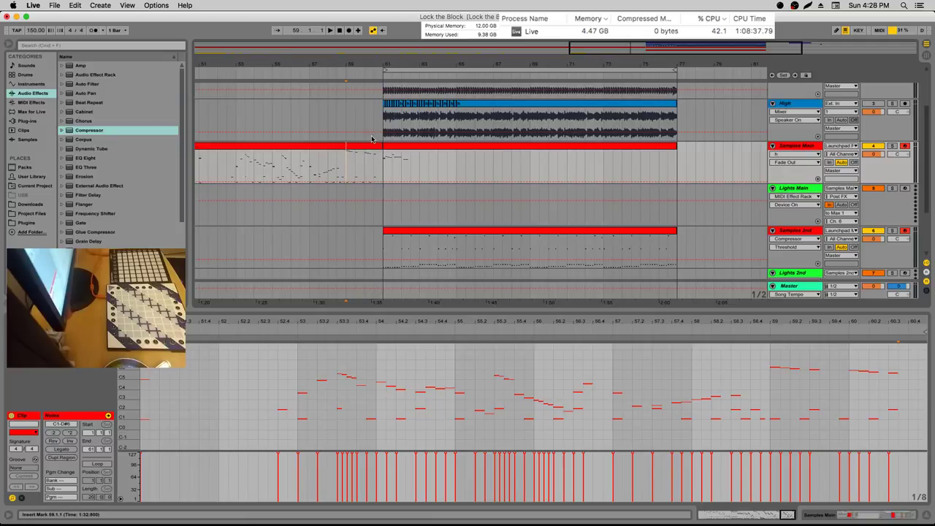
scroll(370, 132, "up", 3)
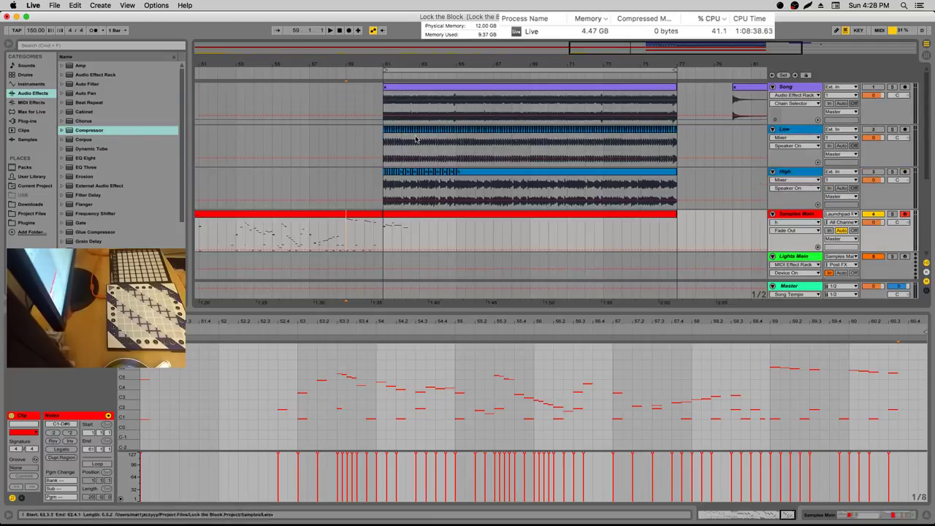
scroll(423, 173, "down", 4)
left_click_drag(384, 140, 501, 227)
left_click(346, 135)
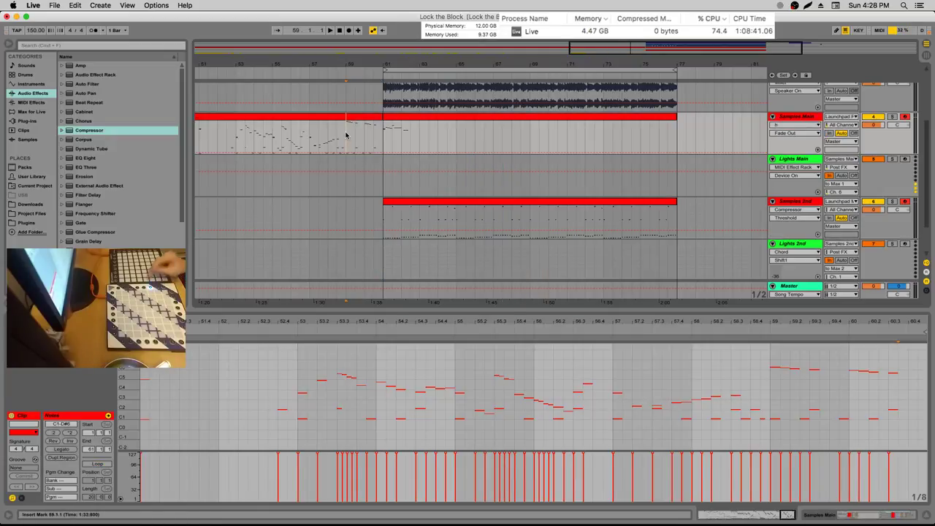
key("space")
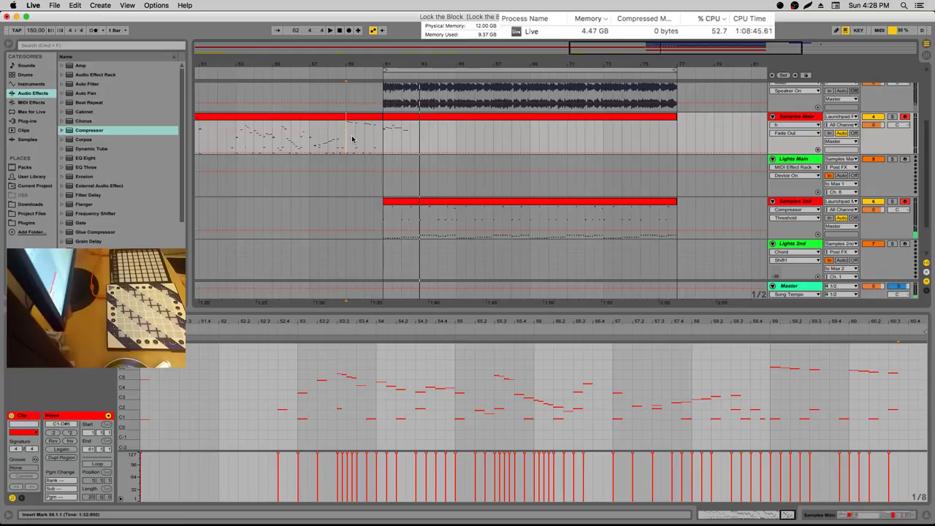
key("space")
Play from bar 60 and scroll the track area to bring the High track into view
left_click(365, 132)
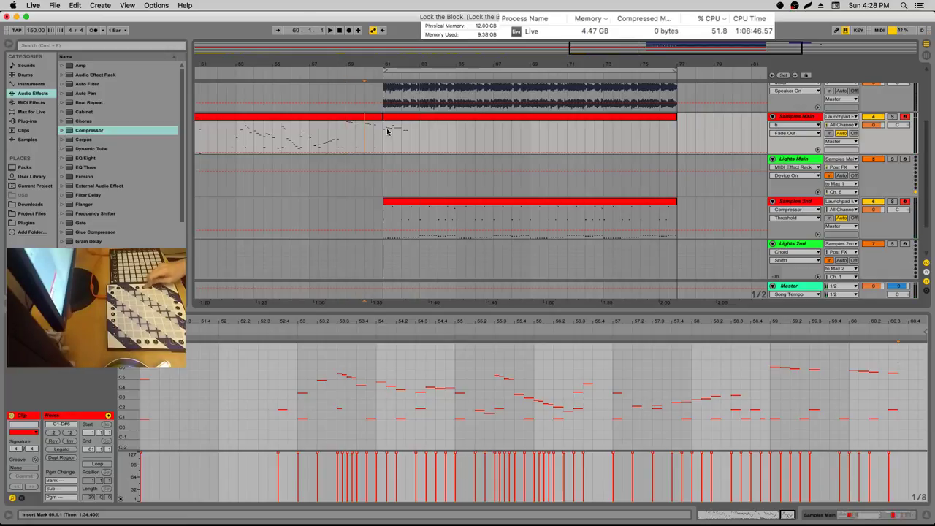
key("space")
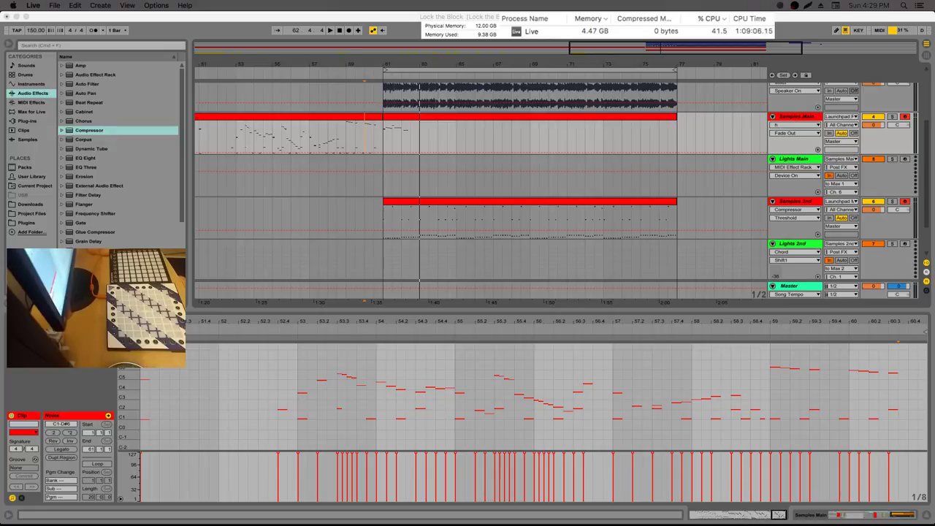
scroll(555, 183, "up", 1)
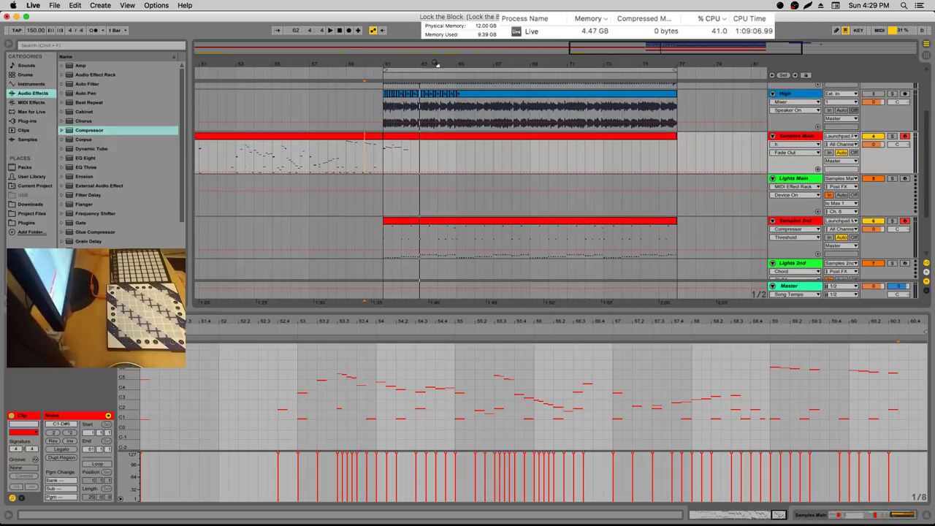
Open the Samples Main clip's note editor and try selecting the D5 and A#4 notes
left_click_drag(437, 64, 440, 120)
key("shift+Tab")
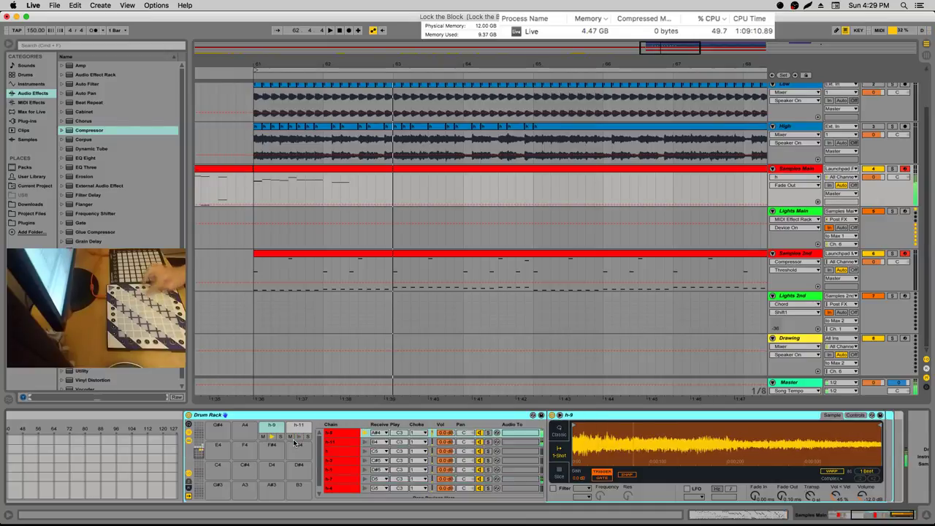
double_click(367, 171)
left_click(279, 402)
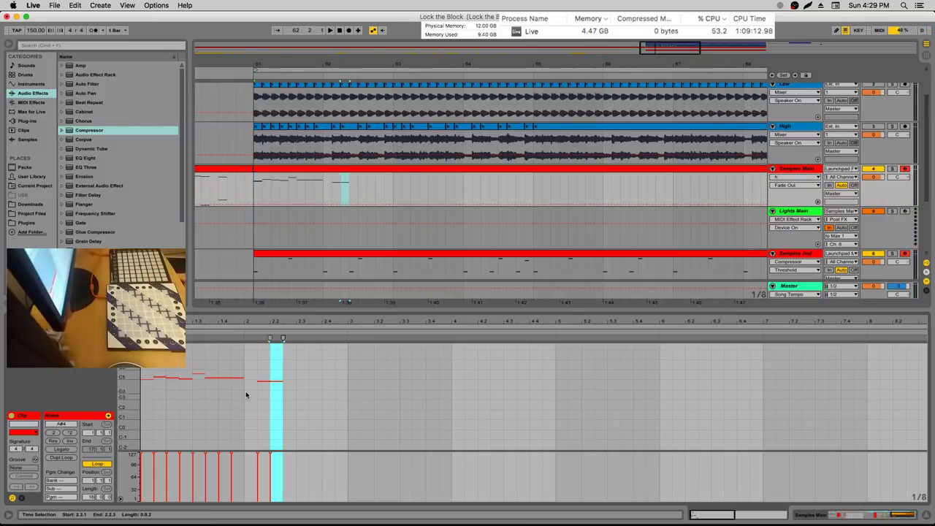
left_click(224, 377)
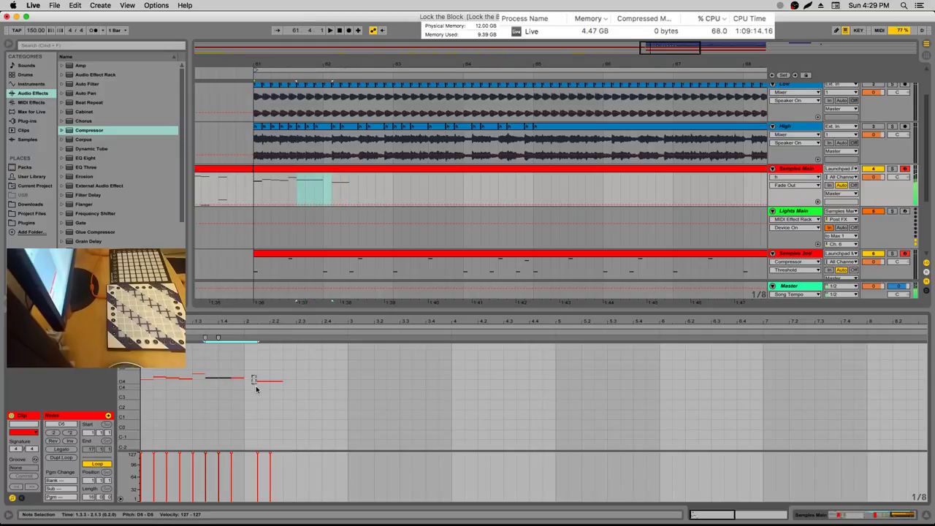
left_click(256, 386, "shift")
left_click_drag(236, 319, 236, 324)
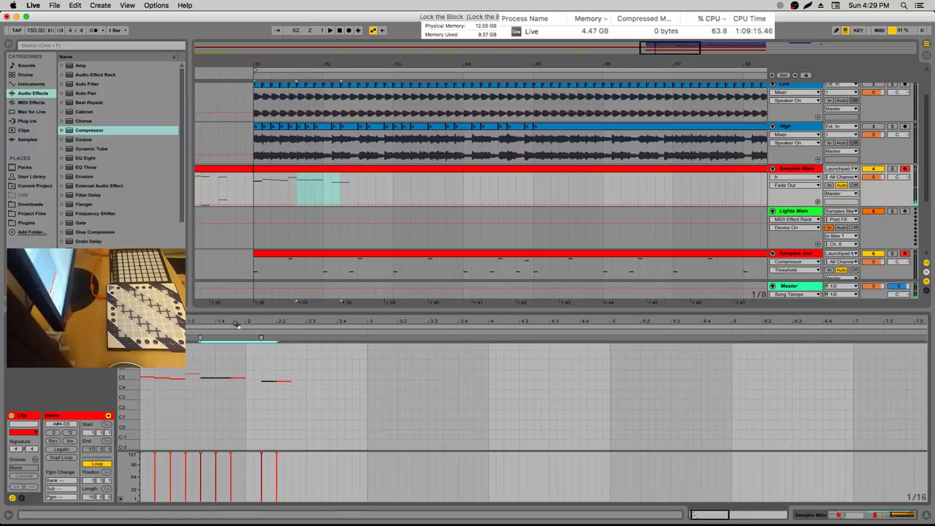
left_click(231, 379, "shift")
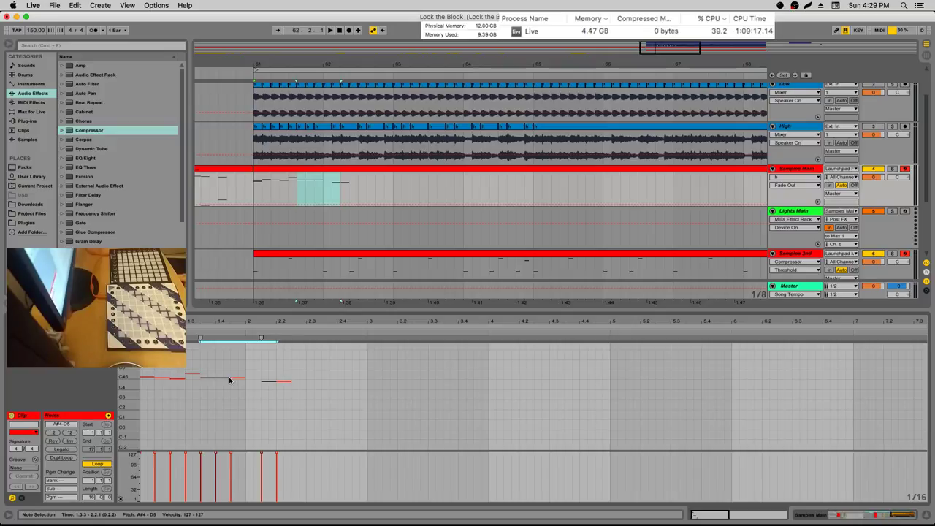
left_click(219, 378)
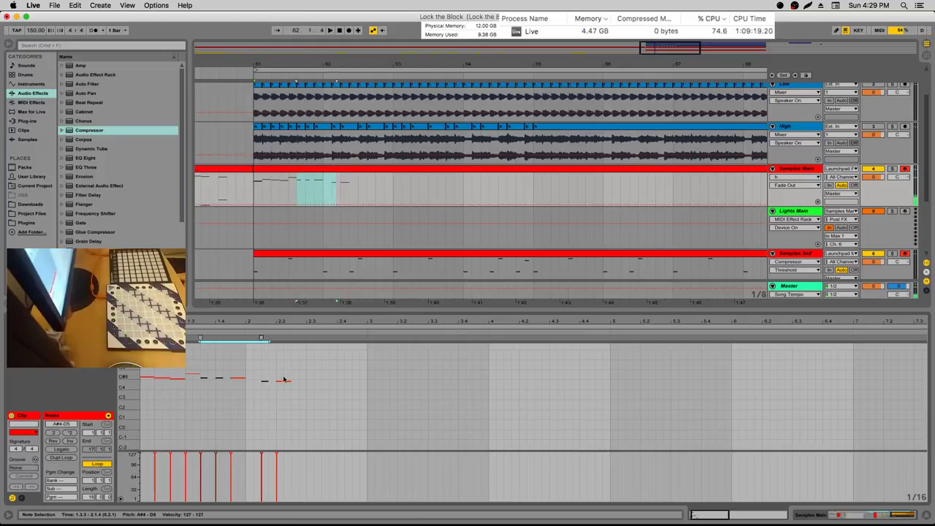
left_click(307, 372)
Duplicate the two A#4 notes, moving the copies to 2.3.1 and up to B4
left_click_drag(284, 388, 261, 373)
key("ctrl+d")
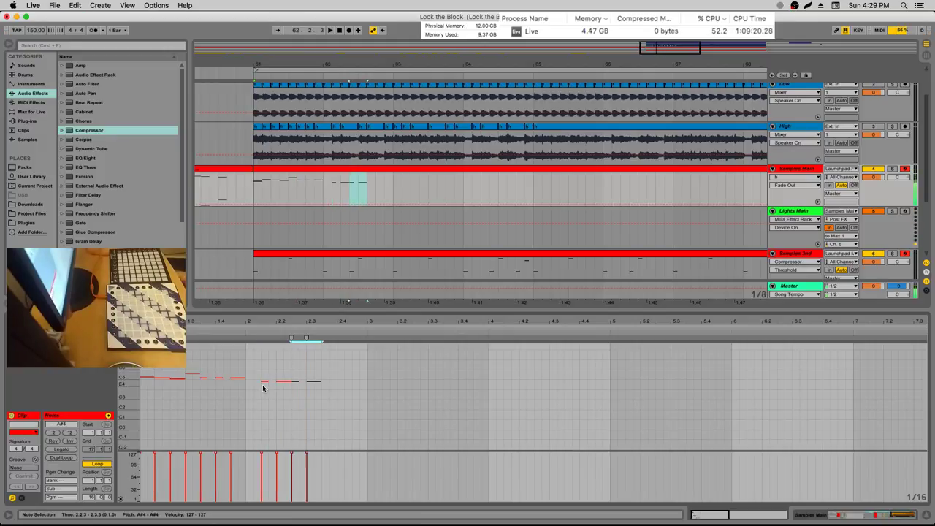
key("Left")
key("Left")
key("Up")
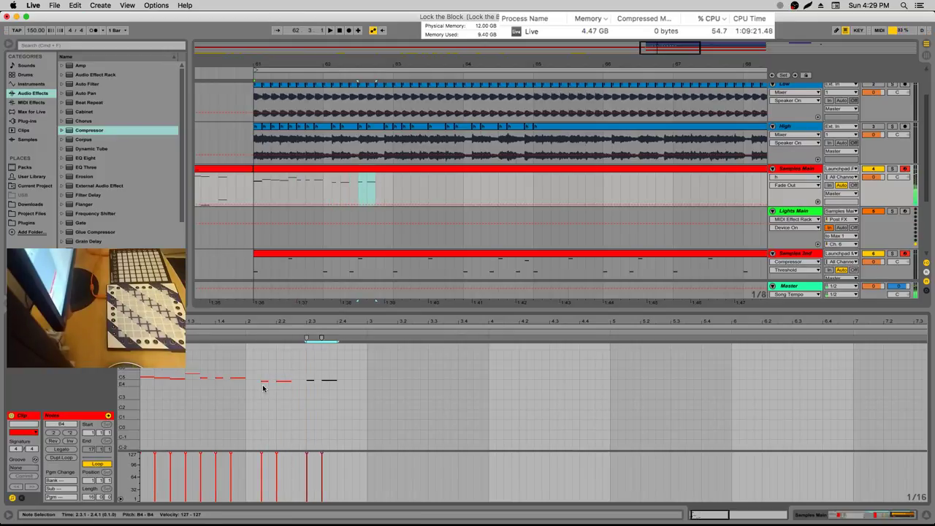
Audition the edit by playing the clip from around bar 61 several times
left_click(319, 181)
key("space")
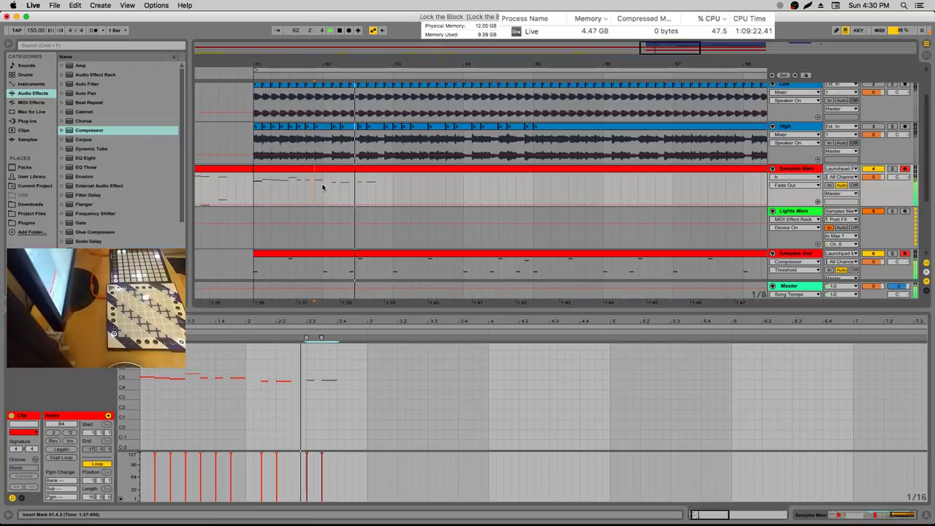
left_click(323, 187)
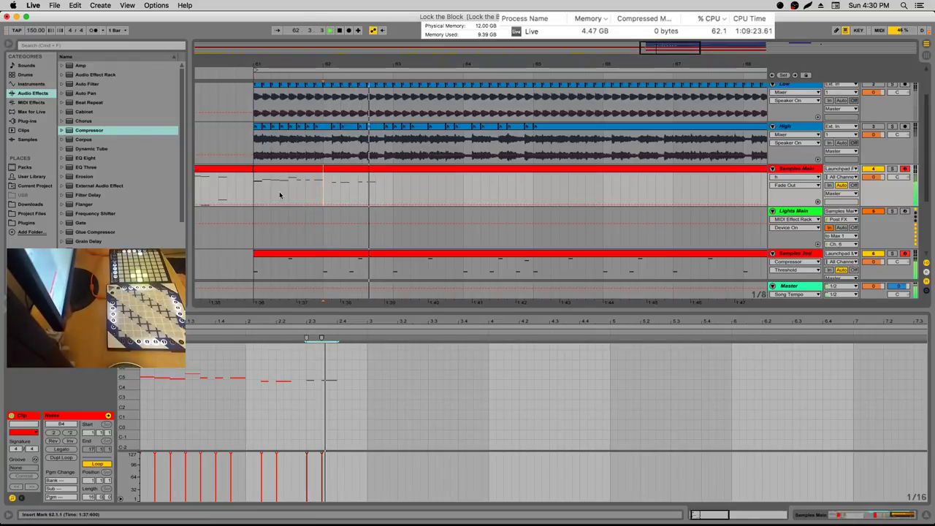
left_click(255, 195)
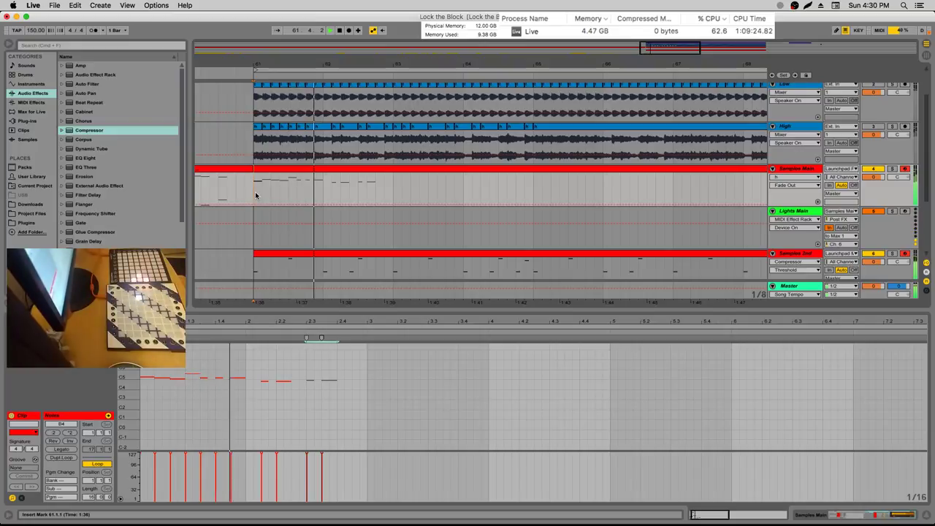
key("space")
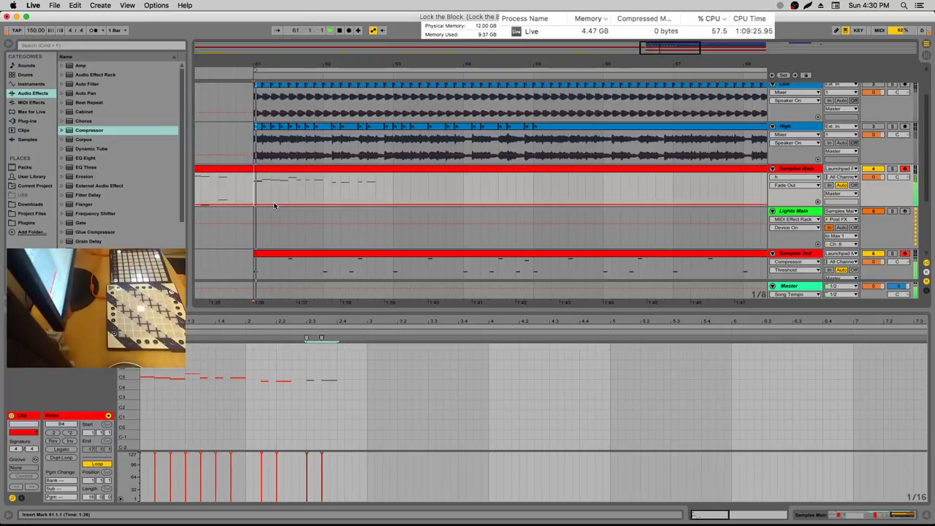
key("space")
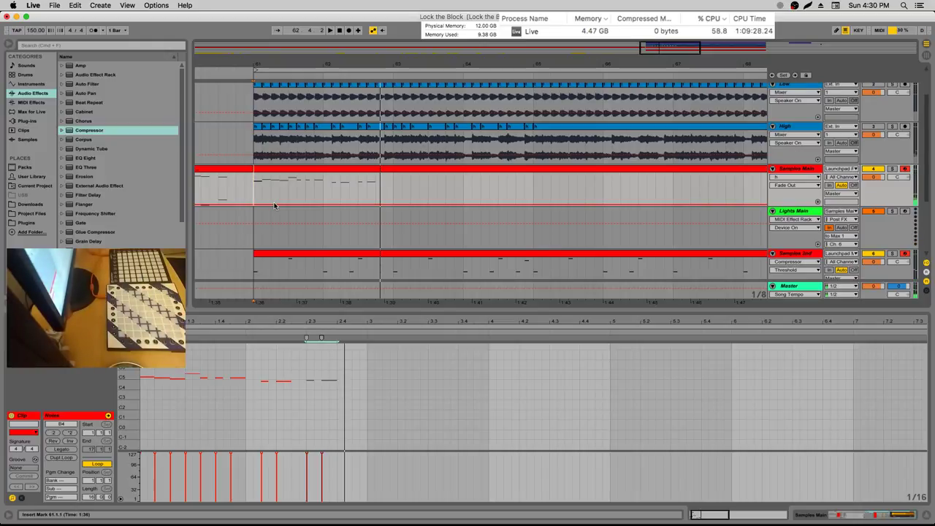
key("space")
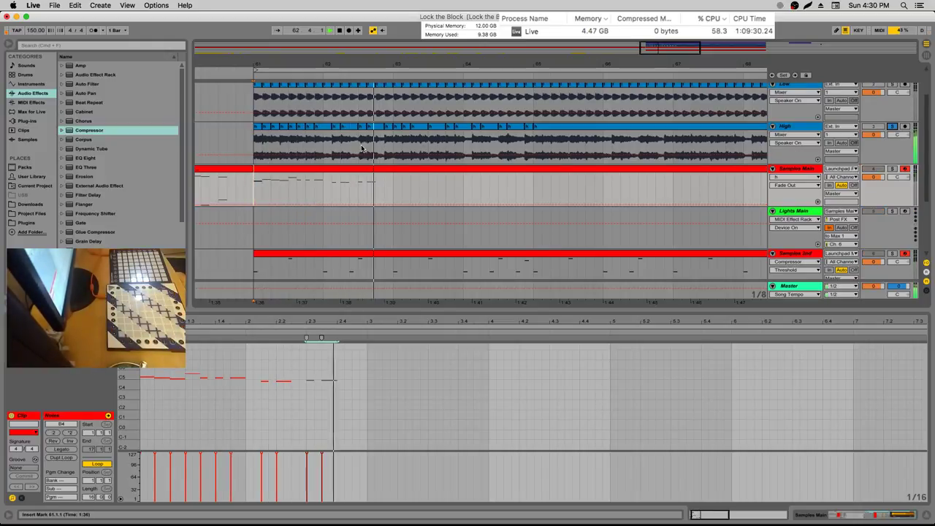
left_click(891, 128)
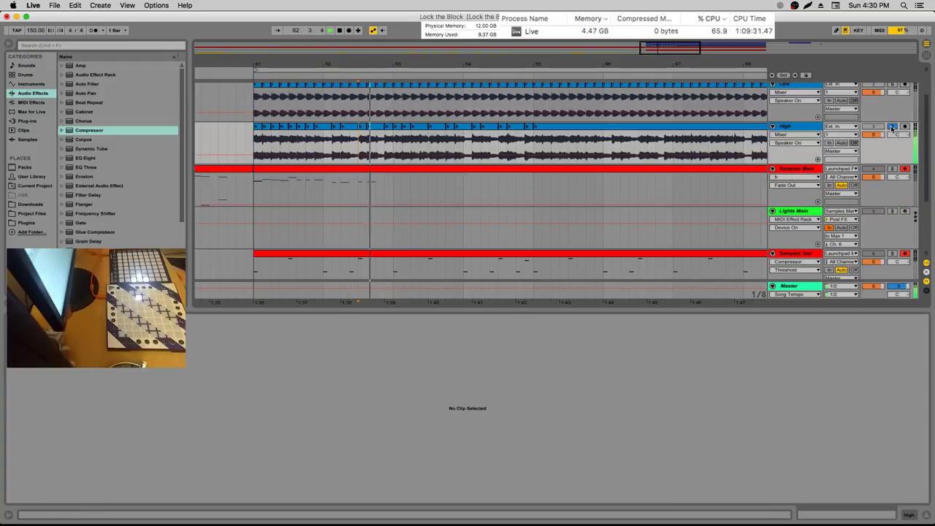
Play from 62.1.3, then unsolo Samples 2nd so every track sounds
key("space")
left_click(359, 146)
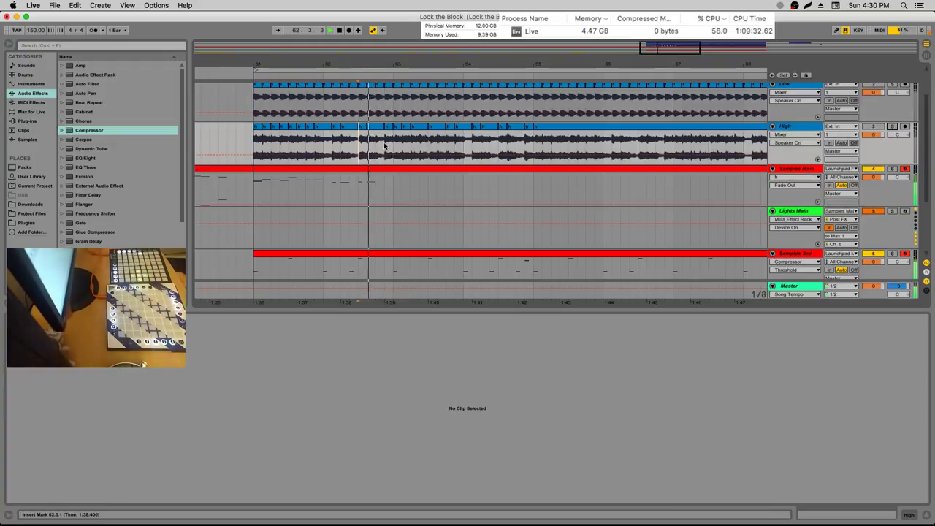
left_click(332, 146)
key("space")
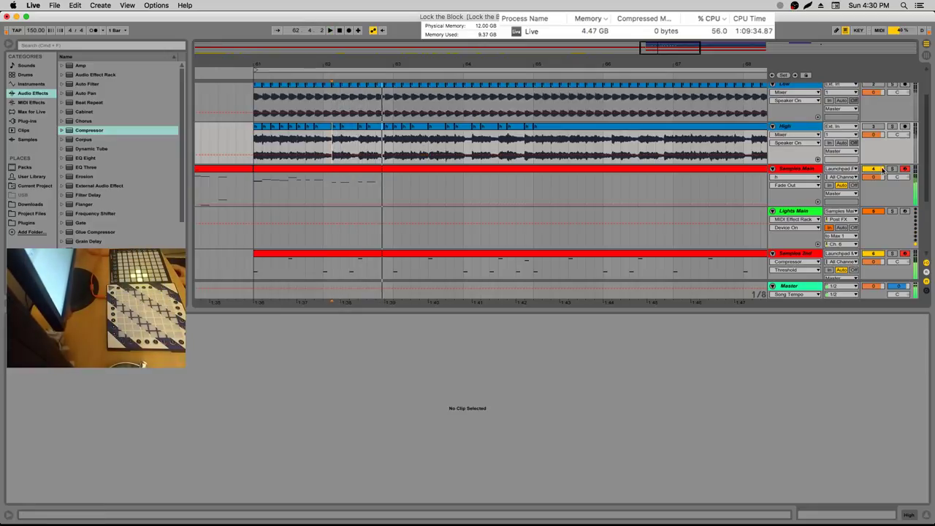
left_click(260, 198)
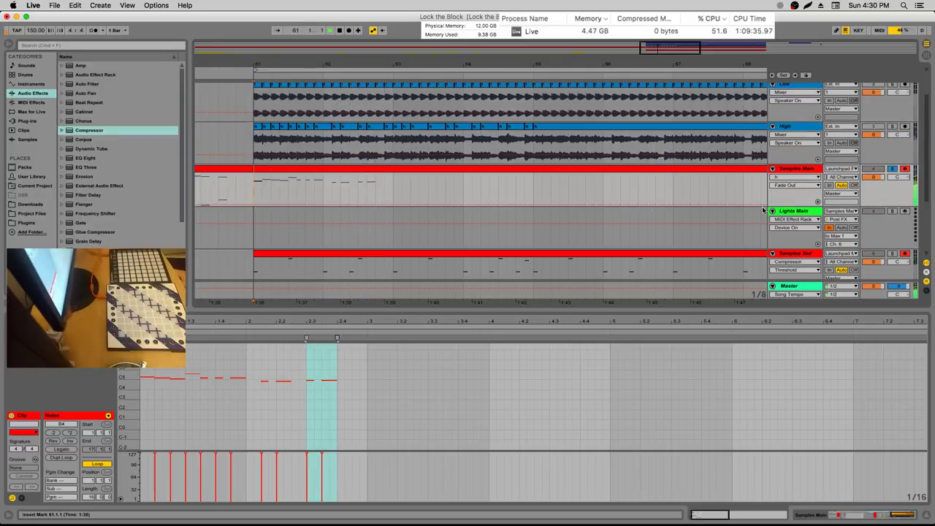
left_click(892, 254)
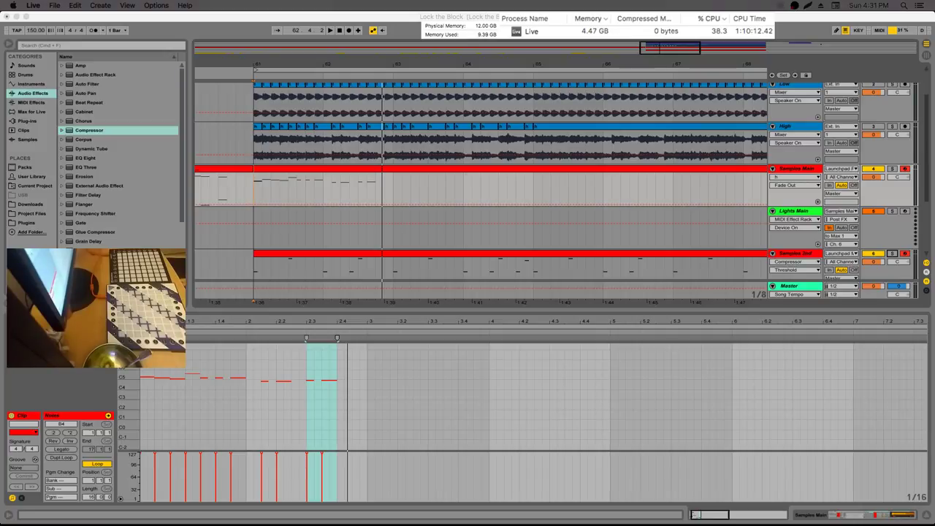
Play the section back from bar 61, then again from 60.3.3
left_click(255, 192)
key("space")
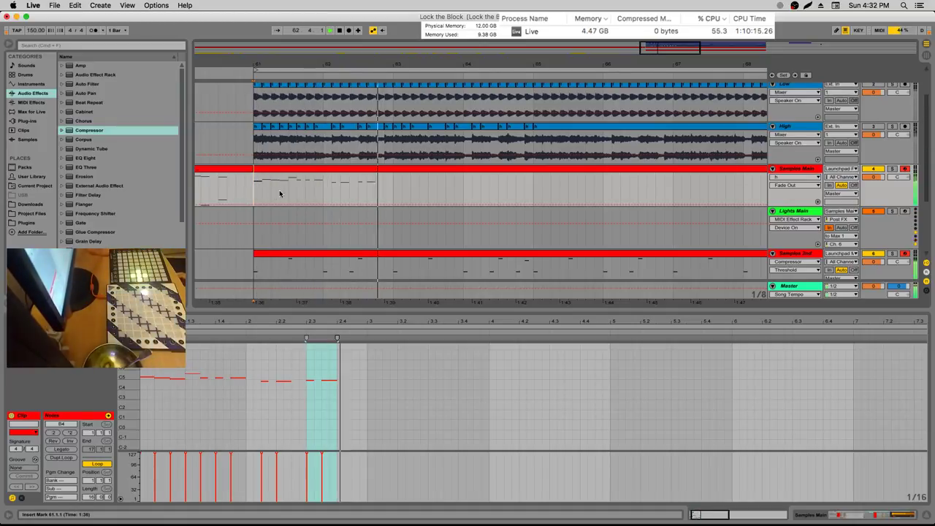
left_click(226, 192)
key("space")
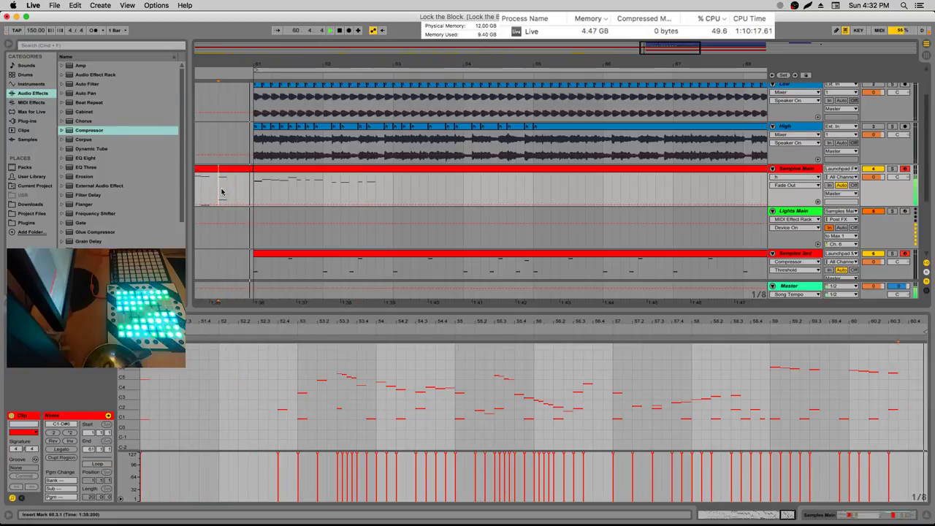
key("space")
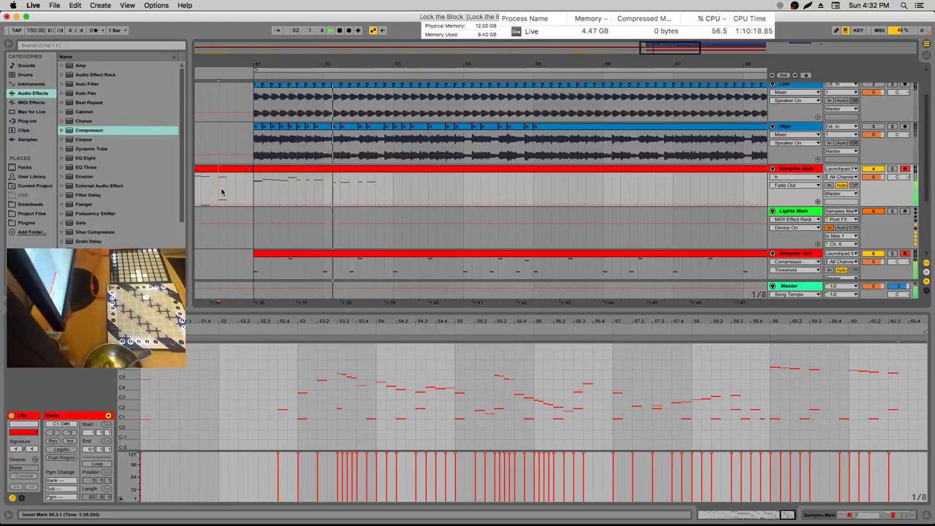
Compare the Lights Main and Lights 2nd device chains, ending on the Samples 2nd Drum Rack
left_click(358, 188)
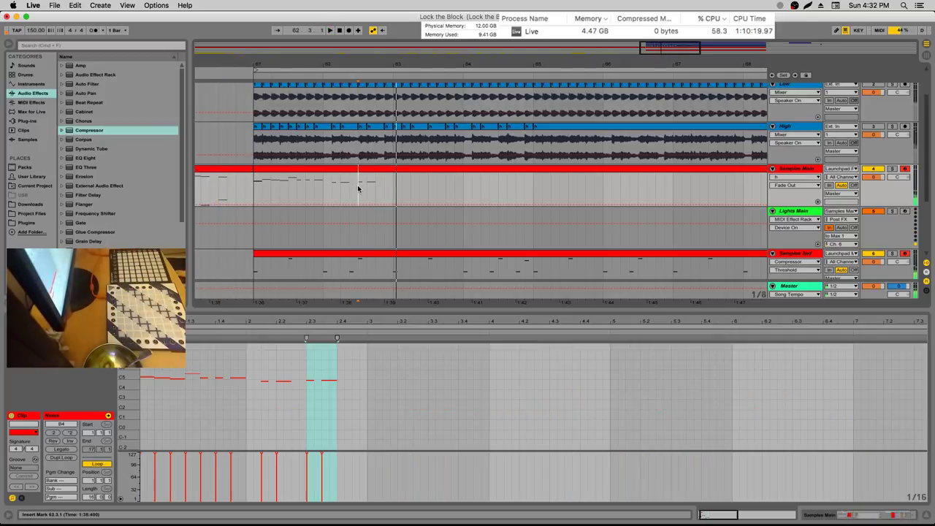
left_click(793, 211)
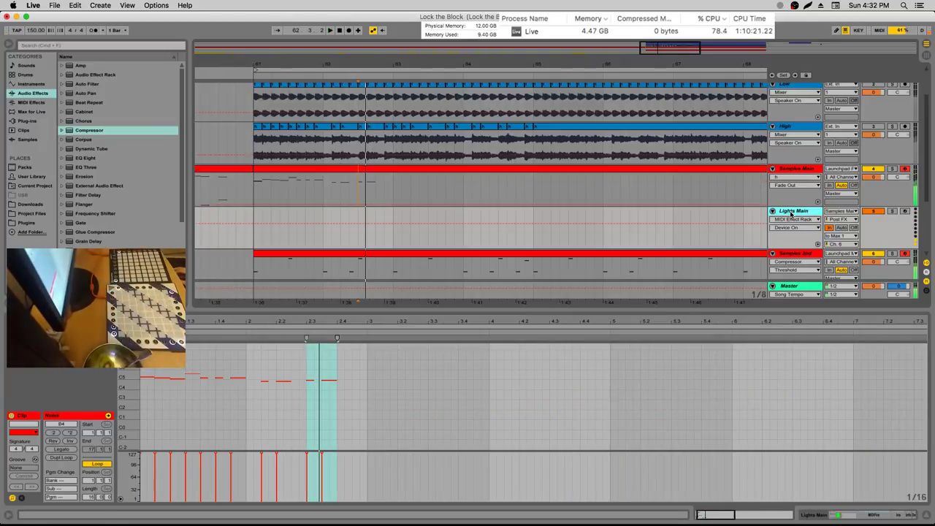
left_click(803, 173)
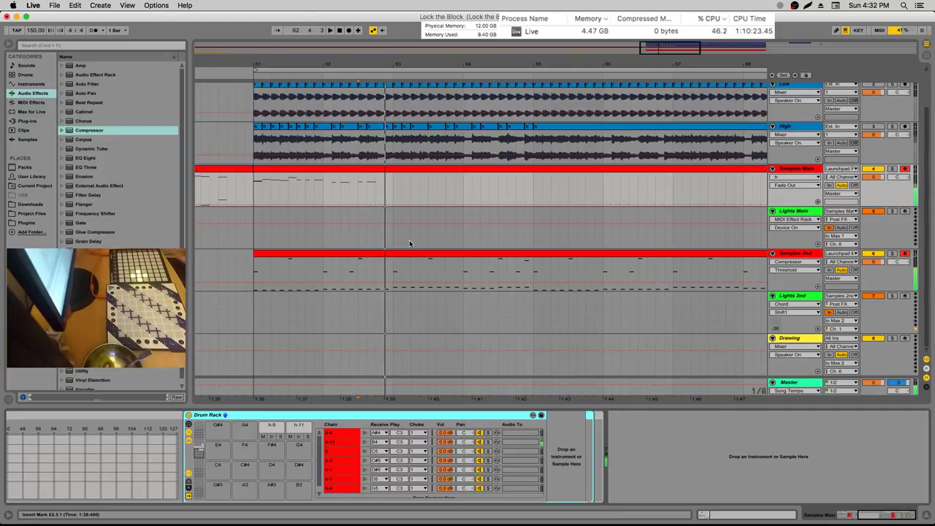
left_click(722, 225)
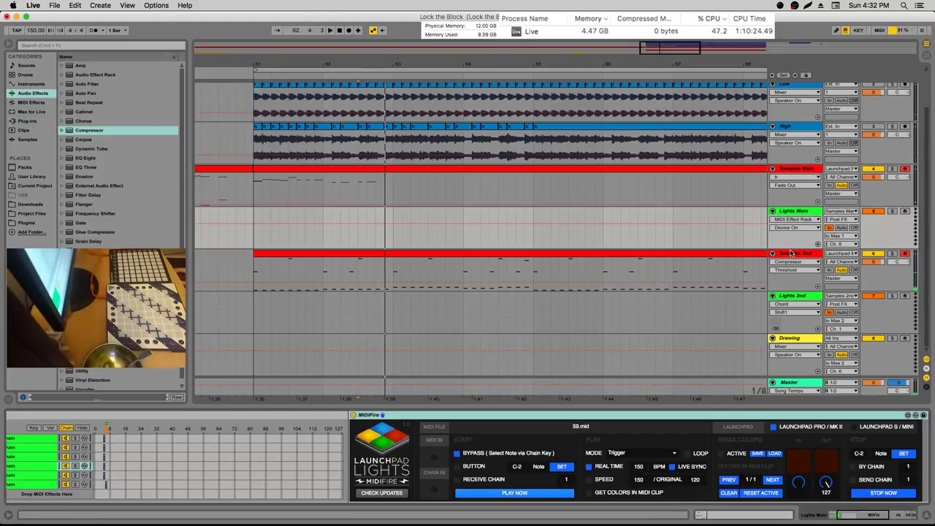
left_click(784, 303)
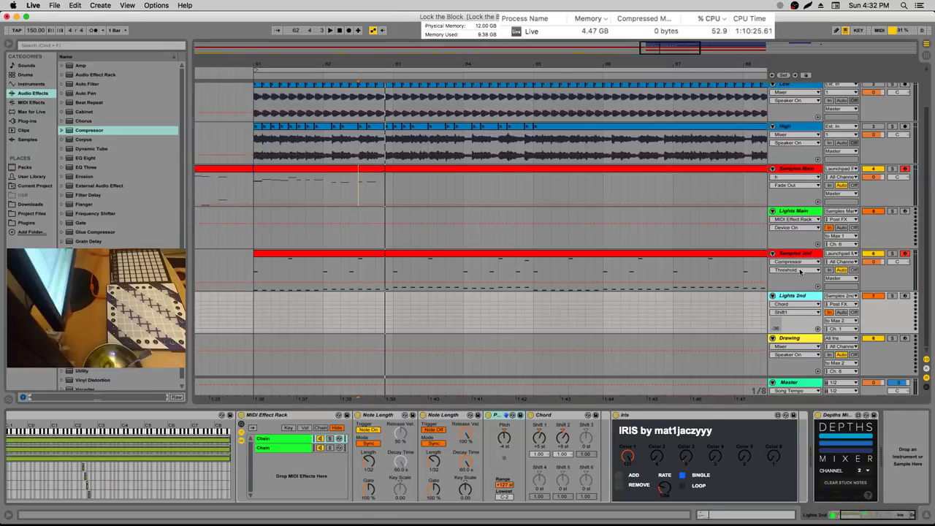
left_click(802, 211)
left_click(794, 295)
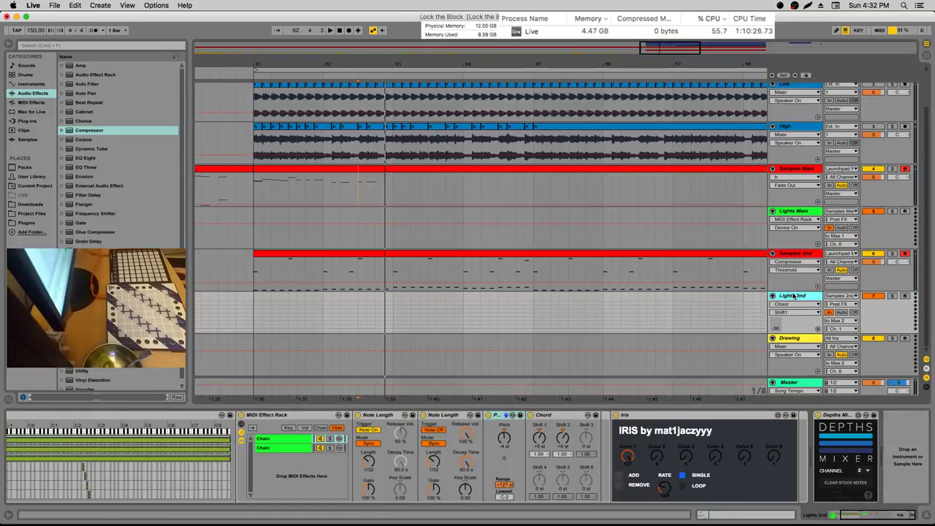
left_click(793, 253)
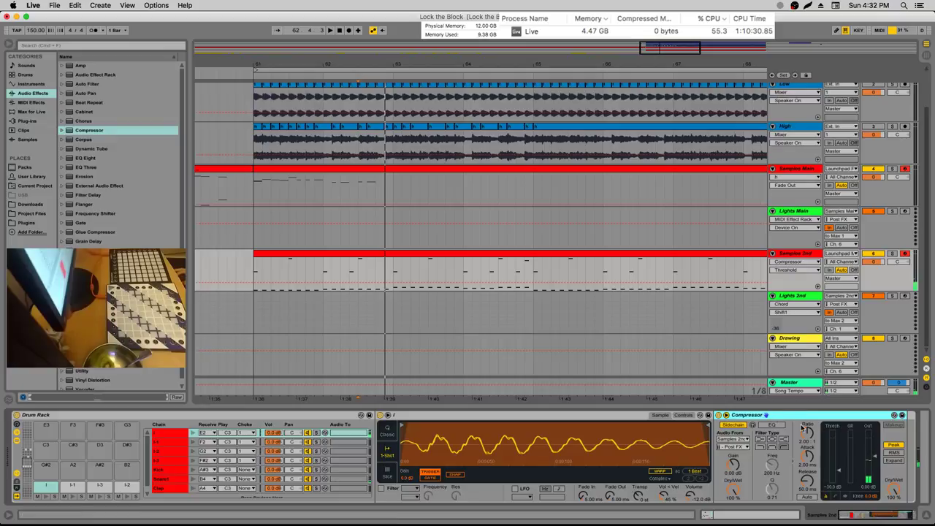
Set the second Compressor's sidechain to Samples 2nd, tapped at Drum Rack | Snare1 | Post FX
left_click_drag(859, 516, 899, 517)
left_click(691, 439)
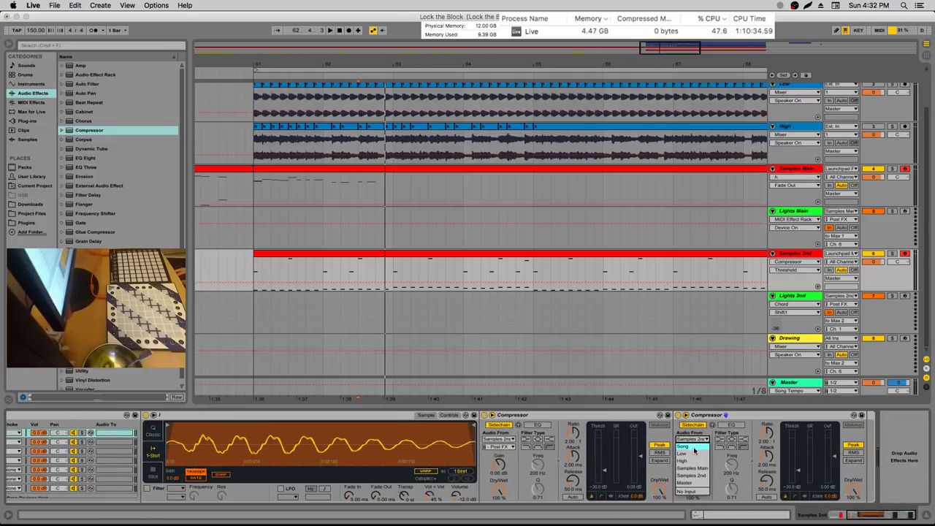
left_click(693, 448)
left_click(694, 447)
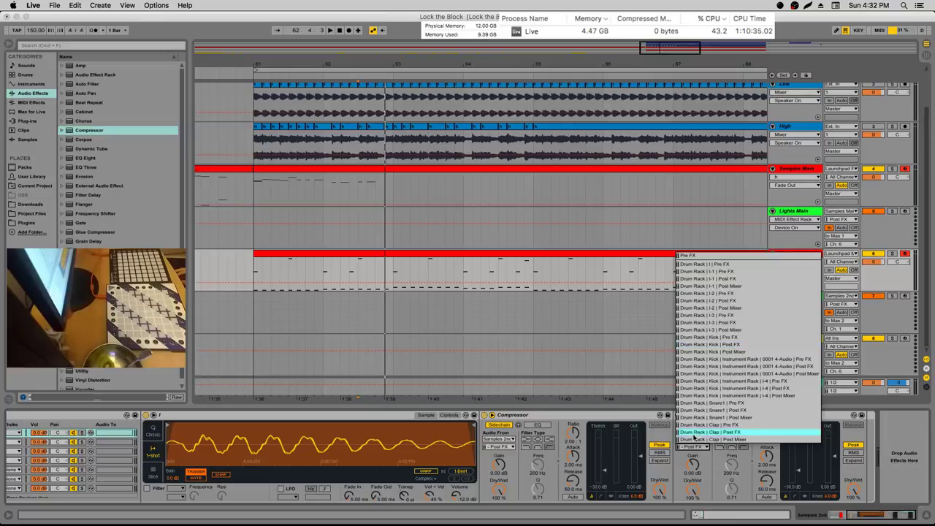
left_click(746, 411)
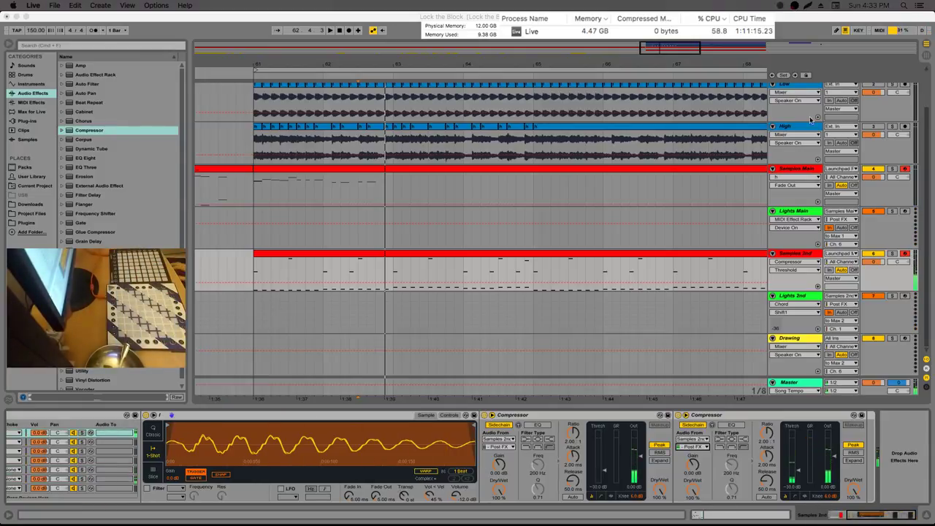
Delete the duplicate compressor from the drum chain, checking it with undo and redo
left_click(722, 415)
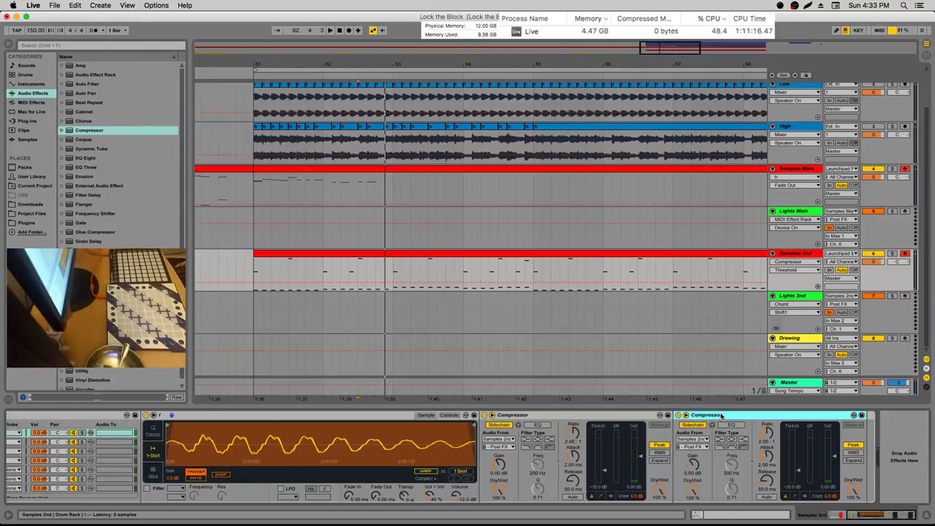
key("Delete")
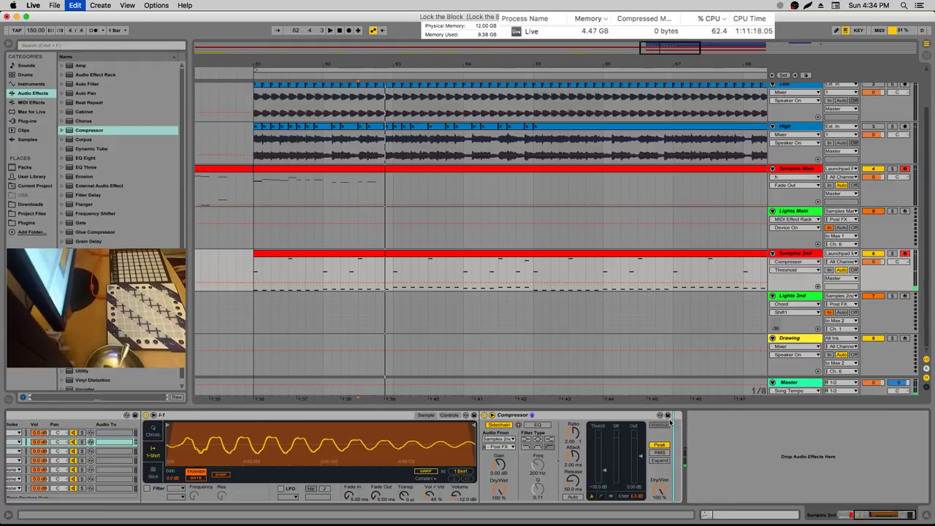
key("super+z")
key("super+shift+z")
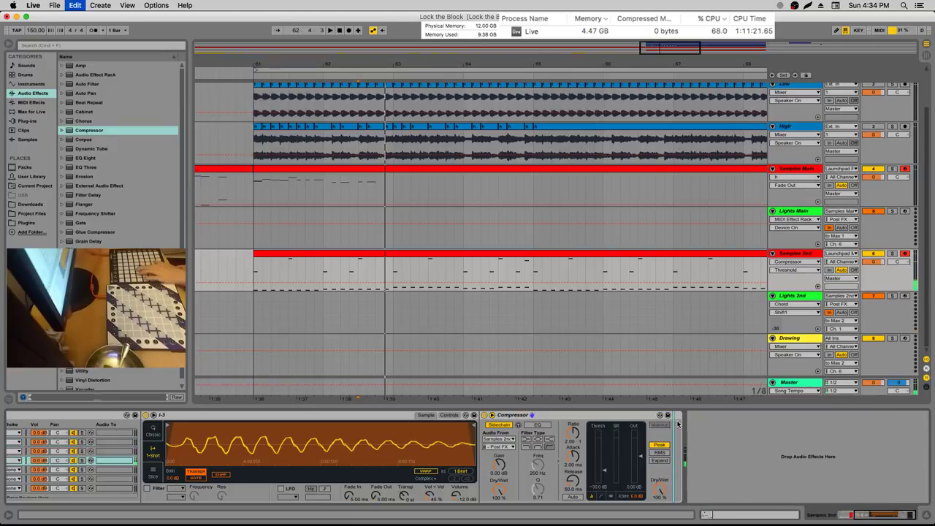
Paste the removed Compressor into the I-2 drum chain, after its existing compressor
key("super+z")
key("super+z")
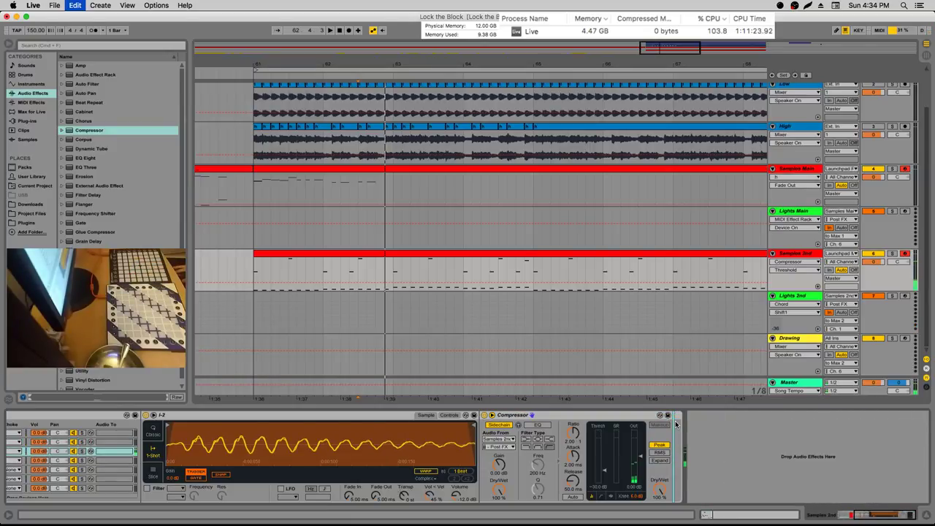
key("super+shift+z")
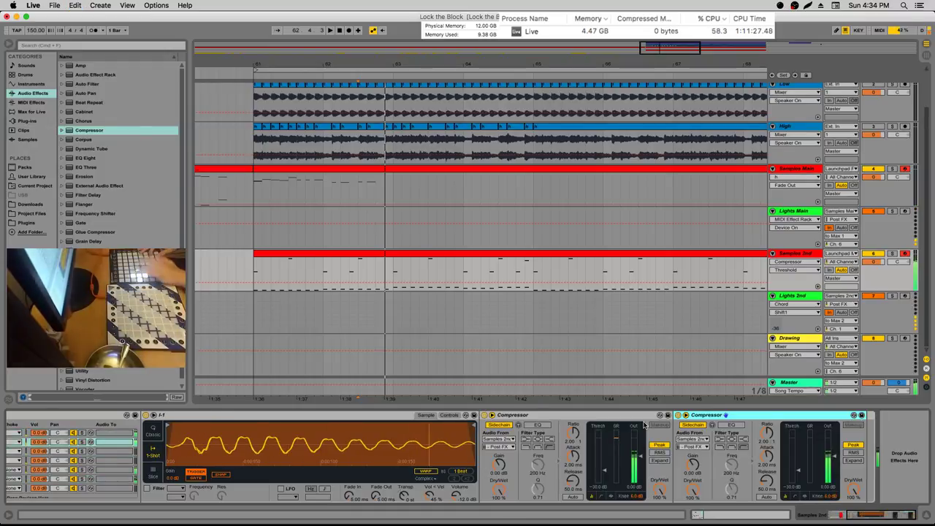
key("super+shift+z")
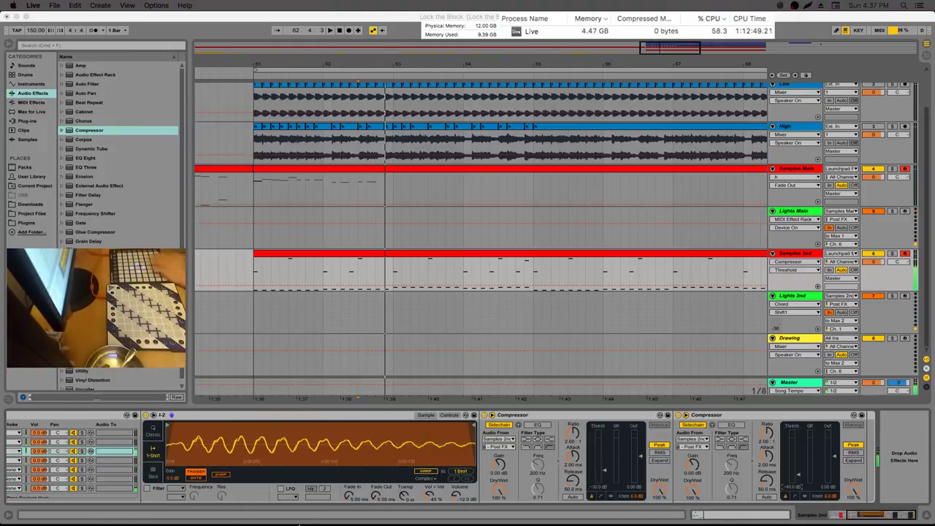
Duplicate the I-2 chain's Compressor and key the copy's sidechain to Drum Rack | Clap | Post FX
left_click(509, 418)
key("super+c")
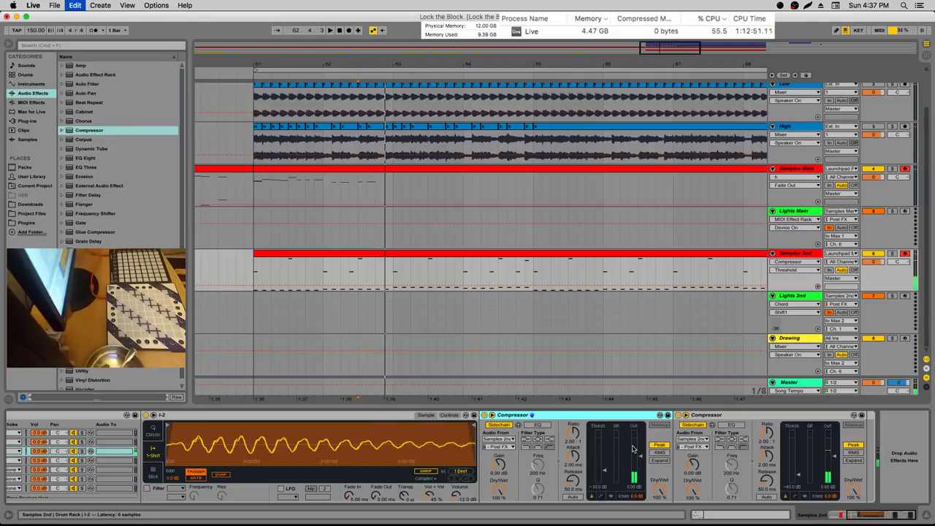
key("super+v")
left_click(698, 439)
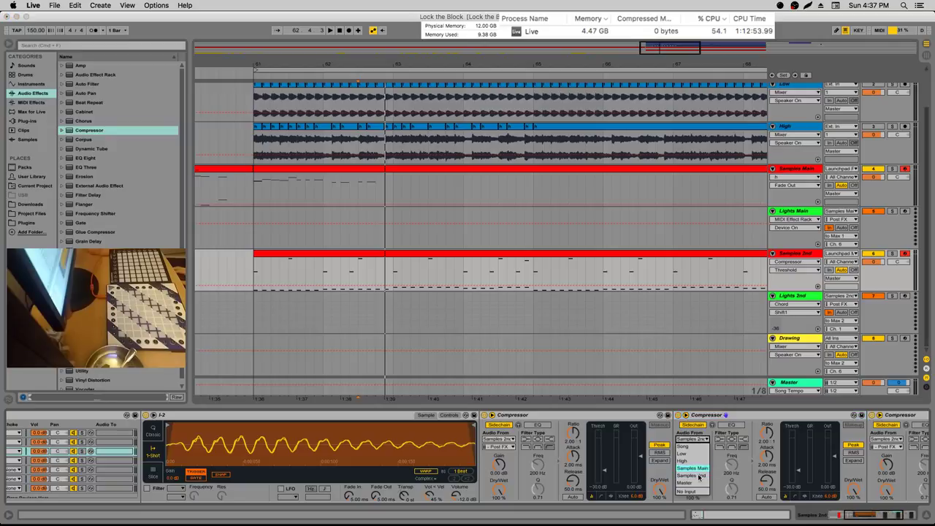
left_click(694, 480)
left_click(698, 446)
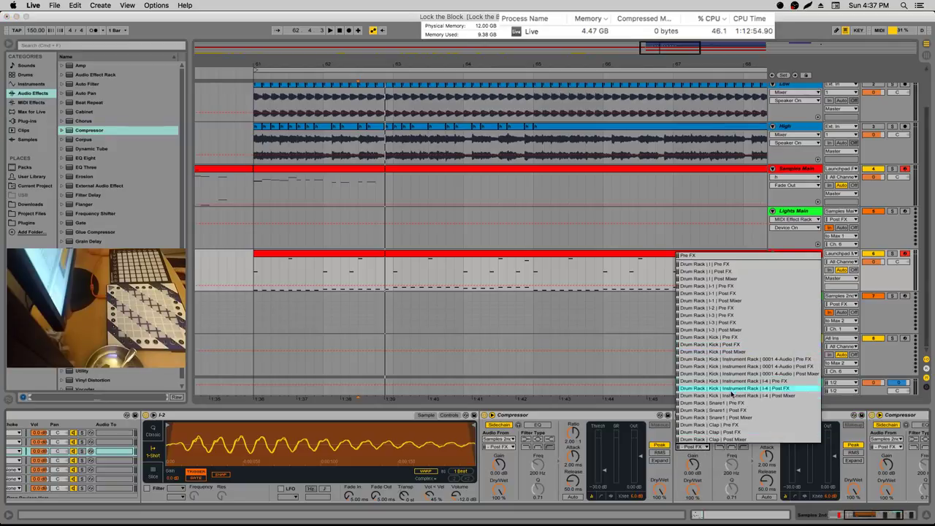
left_click(733, 437)
left_click(739, 324)
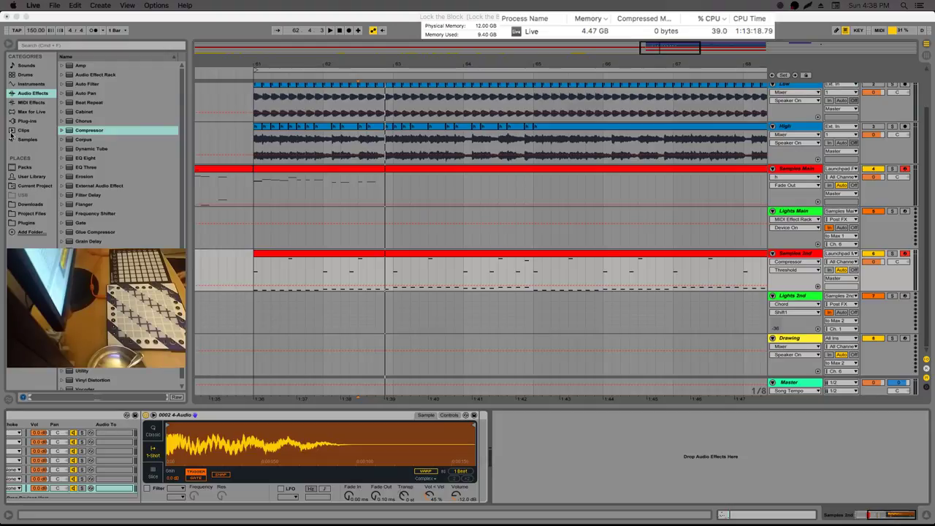
Copy the Samples 2nd Compressor and paste it after the Drum Rack on Samples Main
left_click(254, 196)
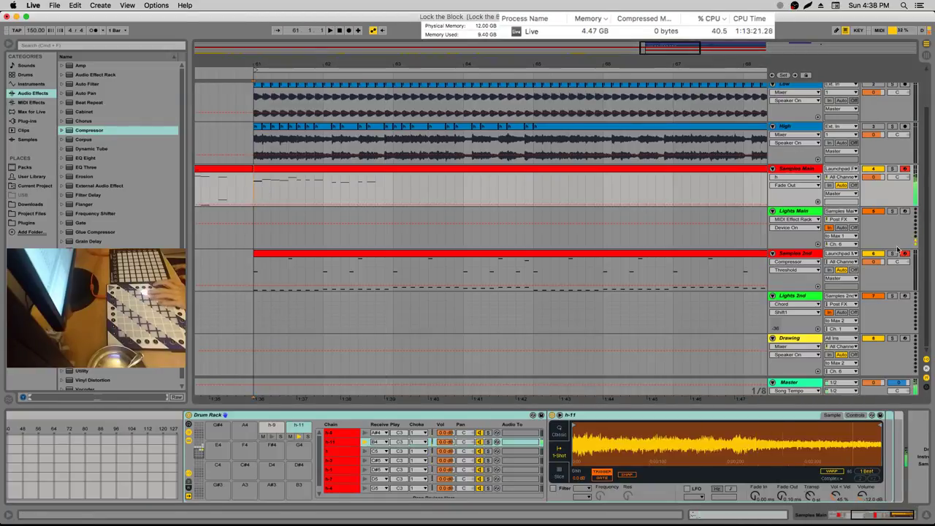
left_click(795, 211)
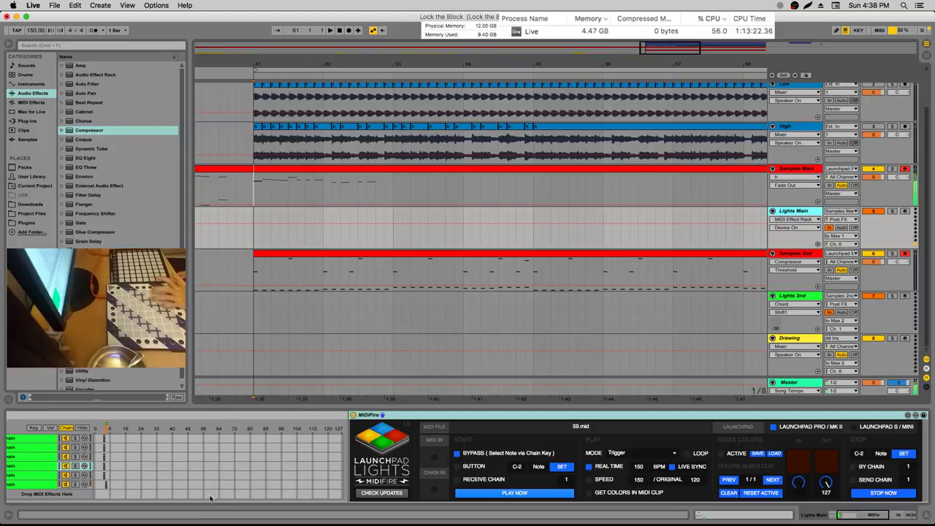
left_click(818, 168)
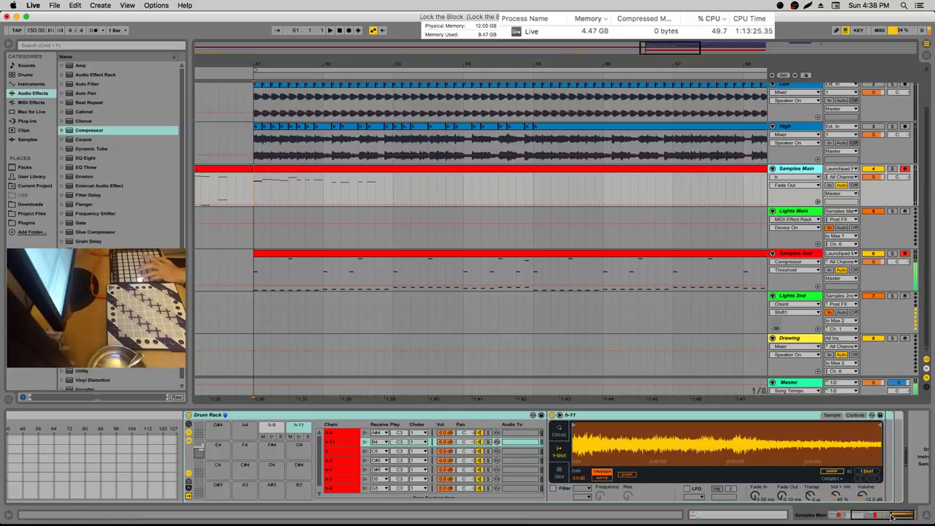
left_click(778, 414)
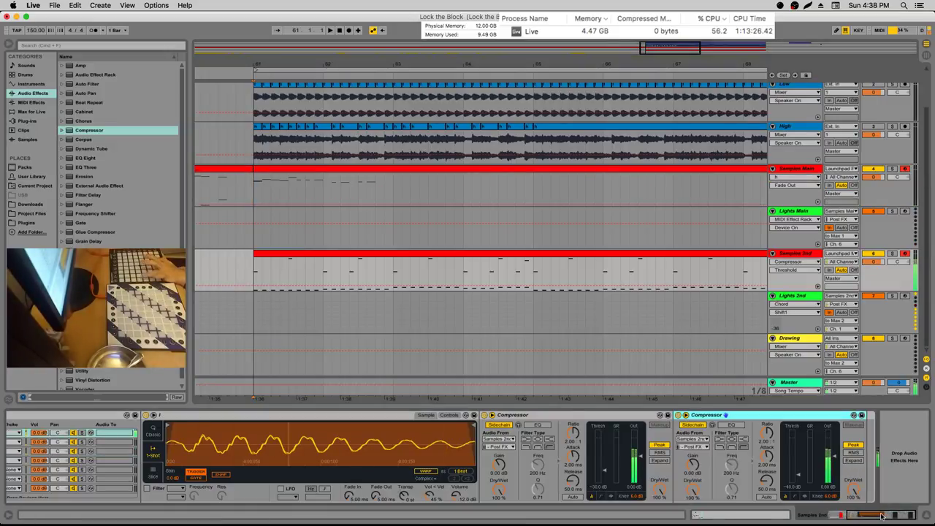
key("super+c")
key("super+v")
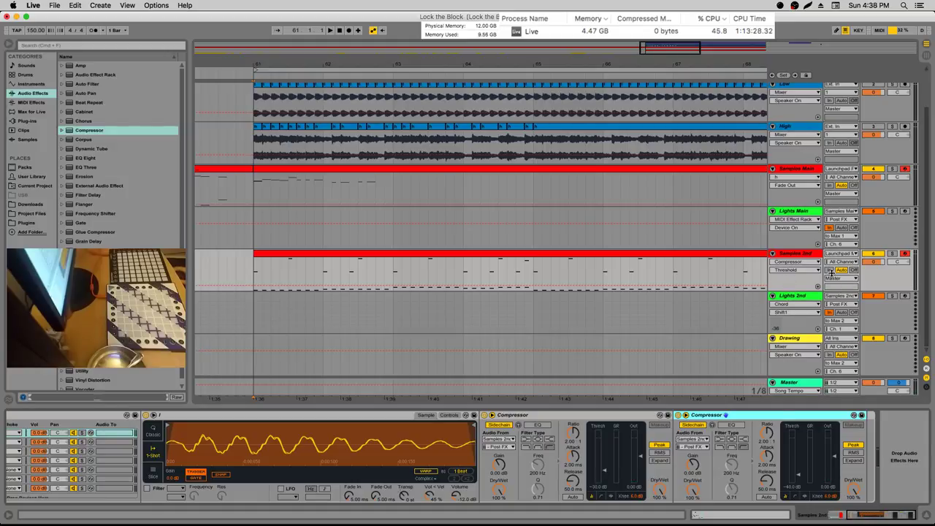
left_click(796, 169)
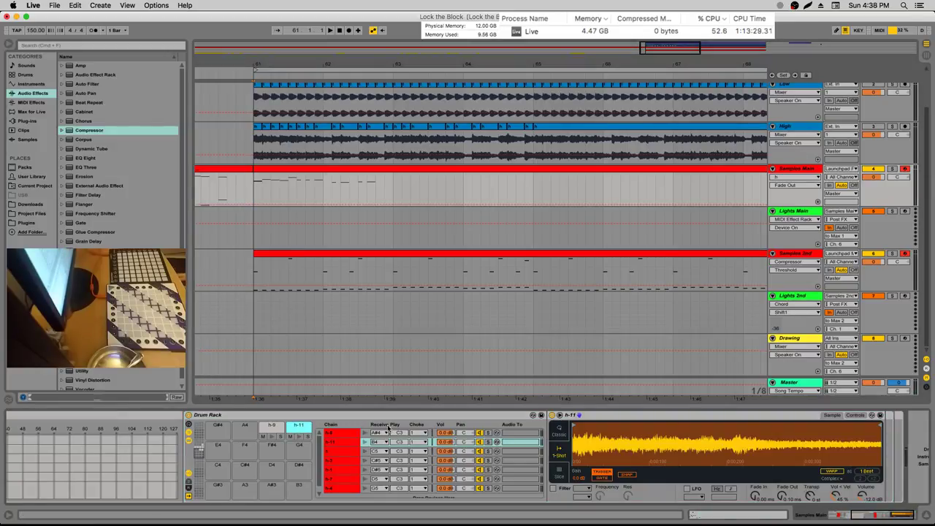
key("super+v")
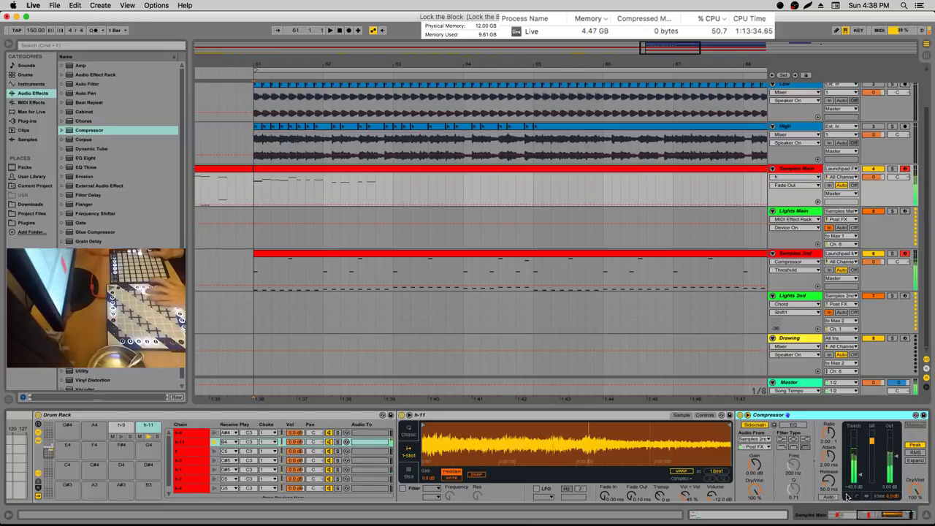
Switch the Samples Main automation lane from Fade Out to Compressor Threshold
left_click(853, 475)
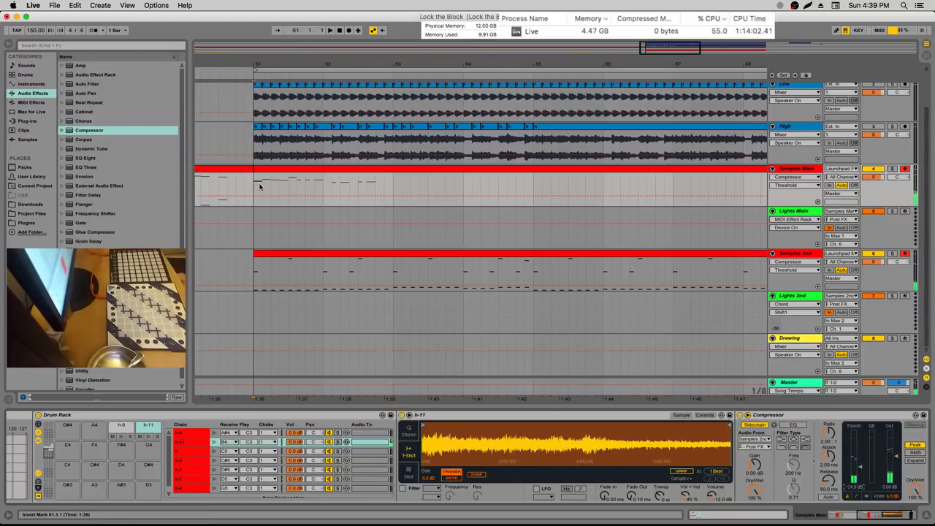
Set the insert mark near 62.4 in the High lane, play from there, and solo Samples 2nd
key("space")
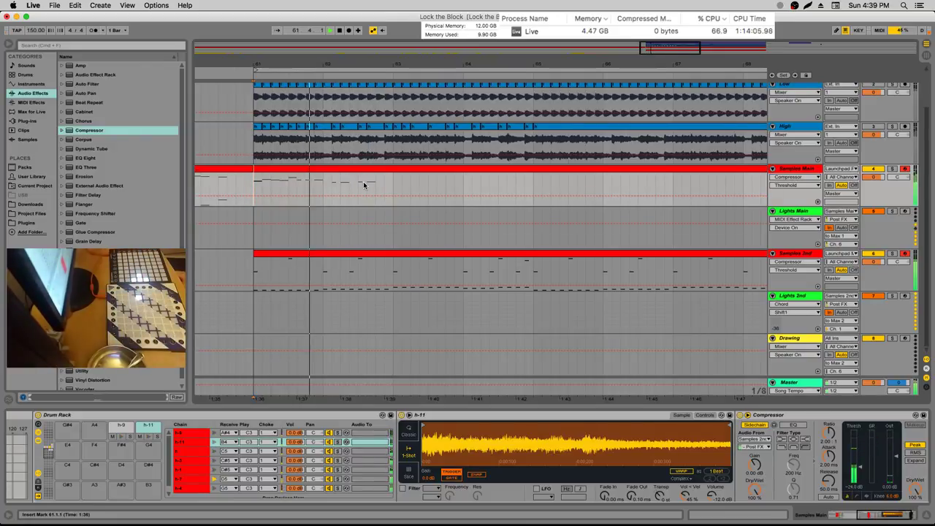
left_click(368, 144)
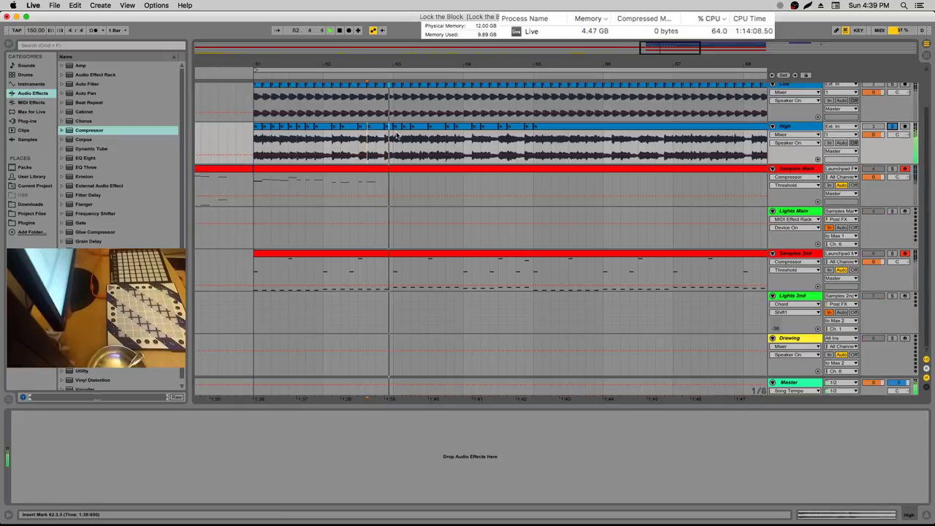
left_click(346, 144)
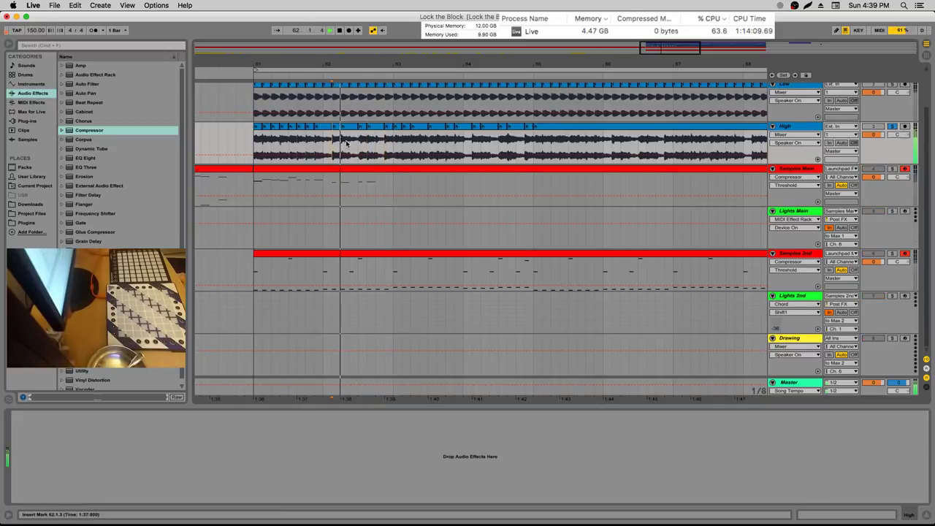
left_click(308, 144)
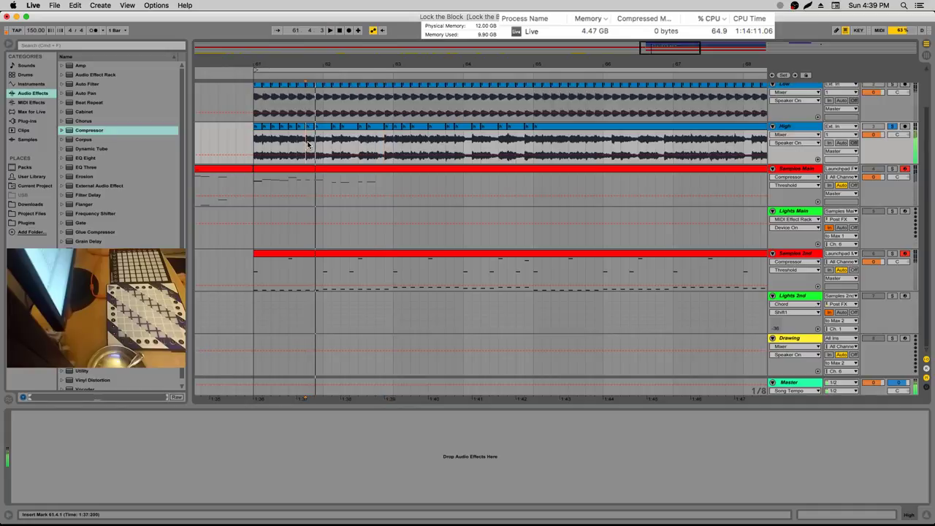
left_click(291, 144)
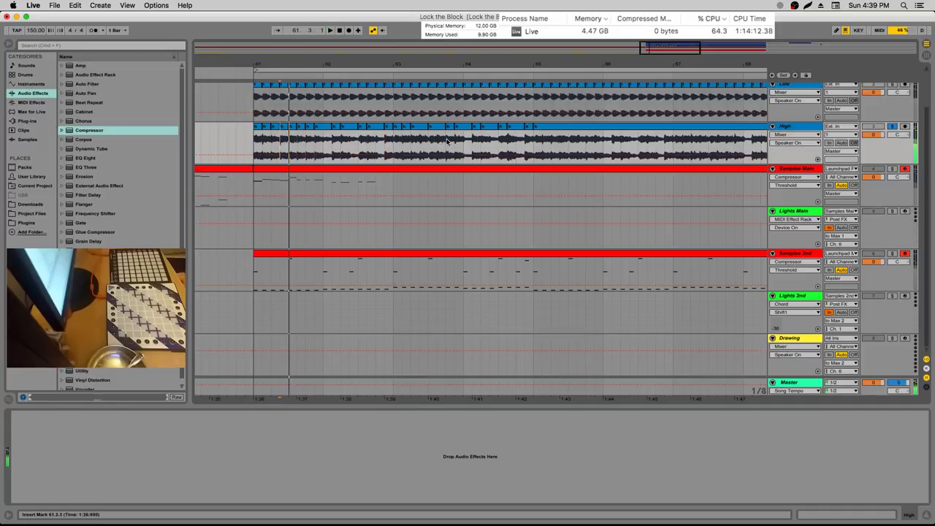
left_click(390, 144)
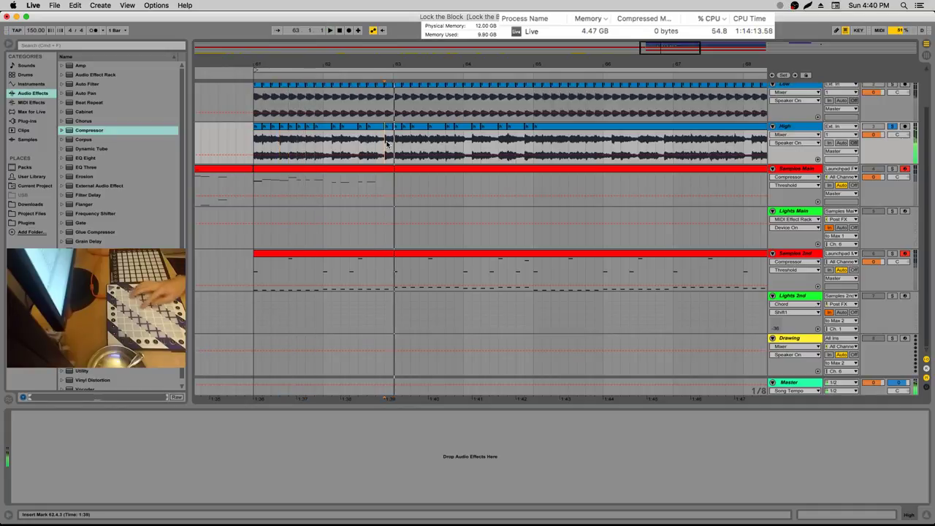
key("space")
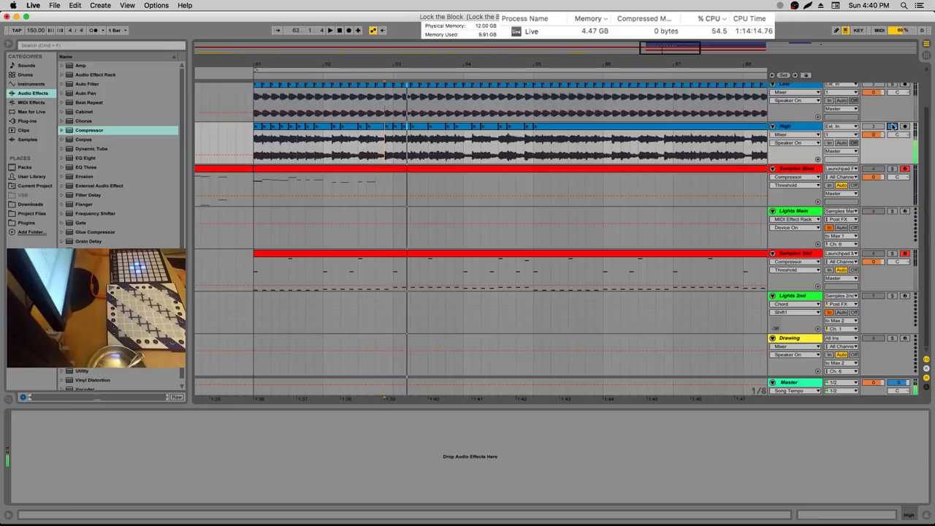
left_click(893, 253)
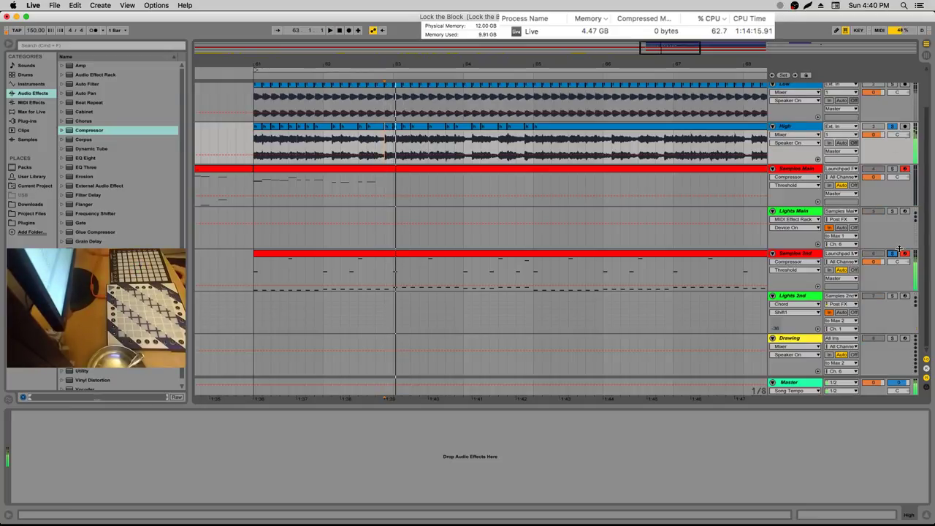
Move the solo to Samples Main, then turn it off so every track plays
left_click(893, 169)
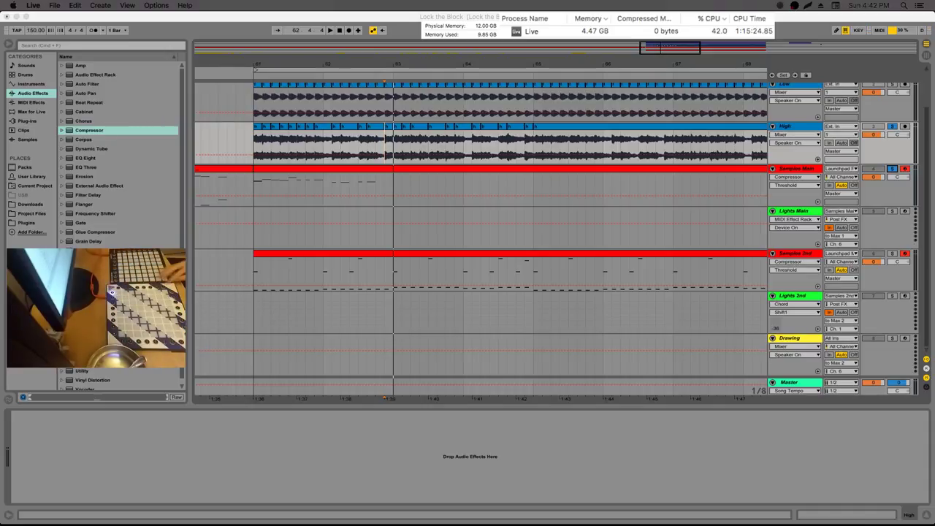
left_click(892, 169)
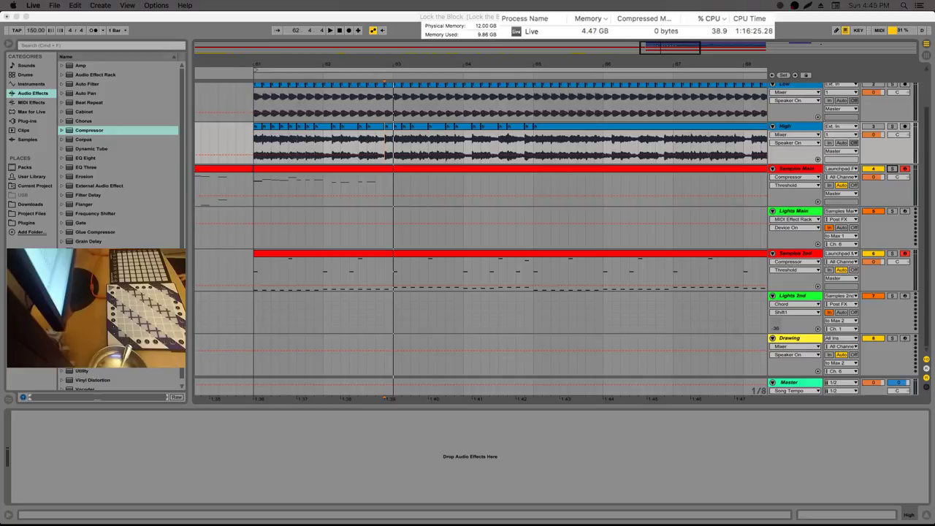
left_click(256, 179)
Select Samples Main, play from bar 61, then bring Discord to the front
left_click(257, 178)
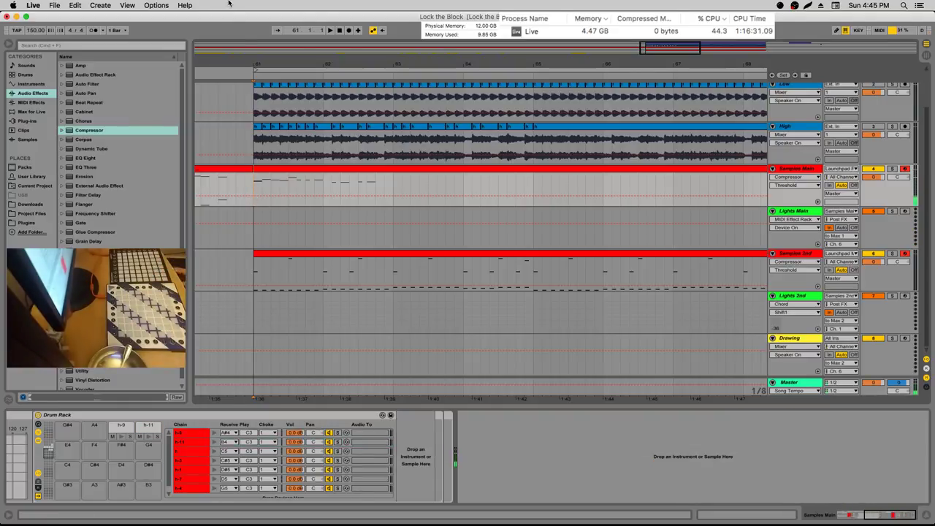
key("space")
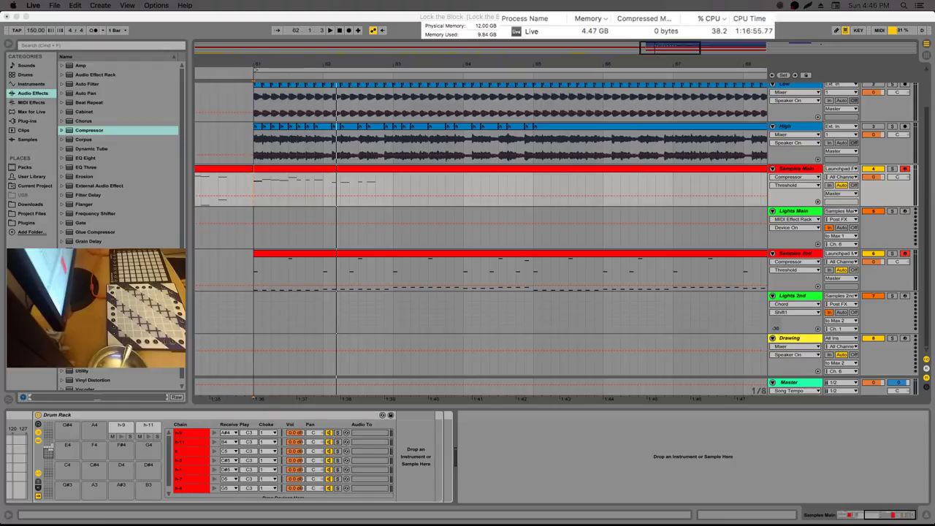
key("super+Tab")
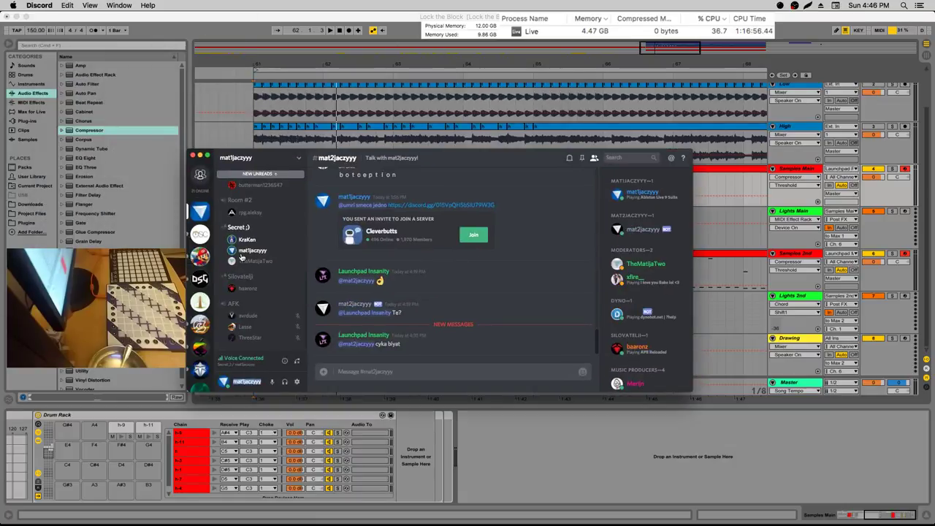
Move a member from Secret ;) to the AFK channel, hide Discord, and mark 62.3.1 in Samples Main
left_click_drag(245, 261, 243, 320)
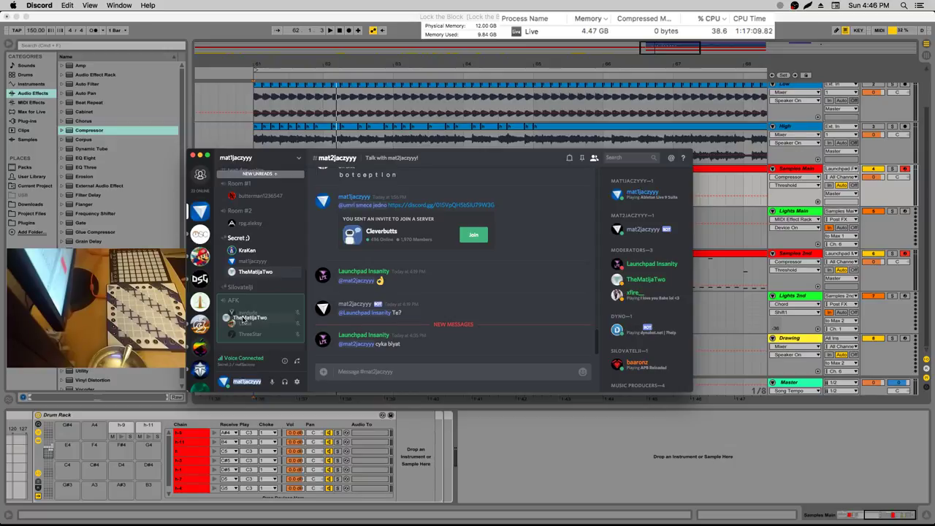
left_click_drag(243, 320, 274, 214)
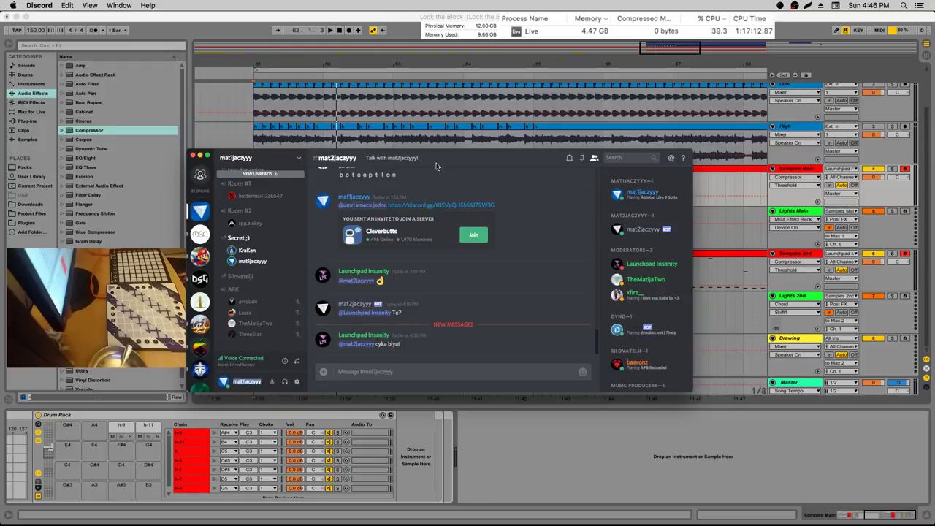
key("super+w")
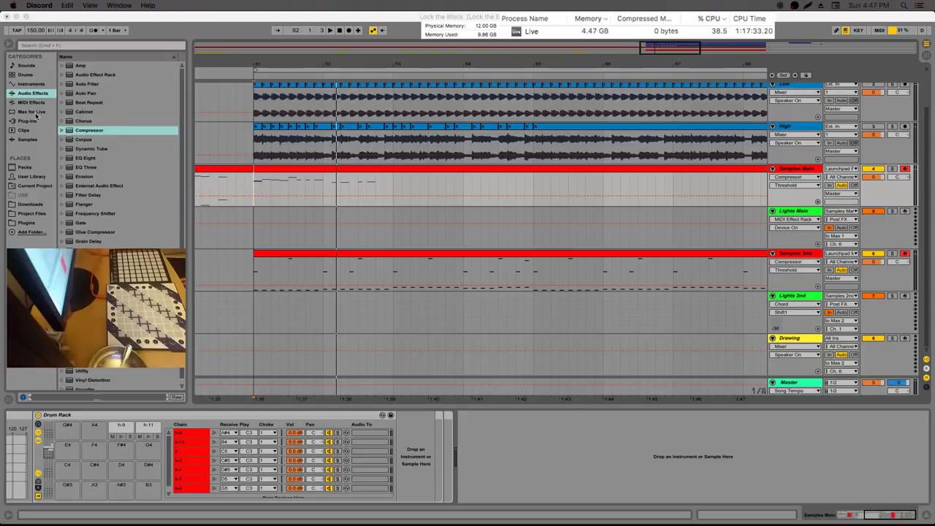
left_click(357, 186)
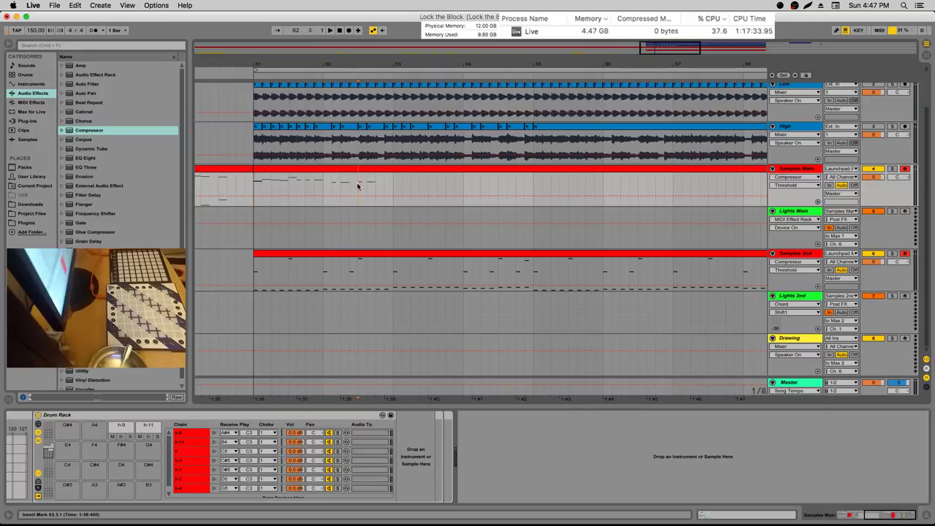
Play from 62.4.3 with the High track soloed, then unsolo it and replay with the full mix
key("space")
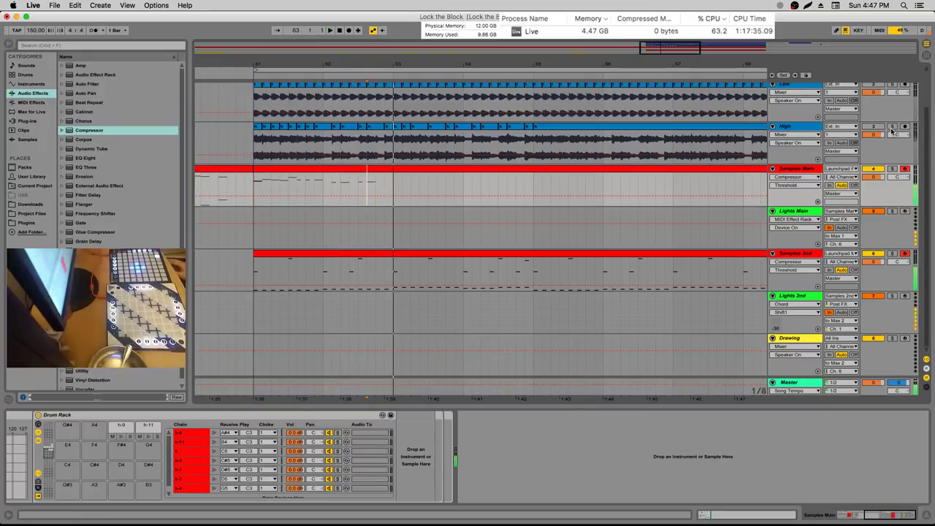
left_click(870, 136)
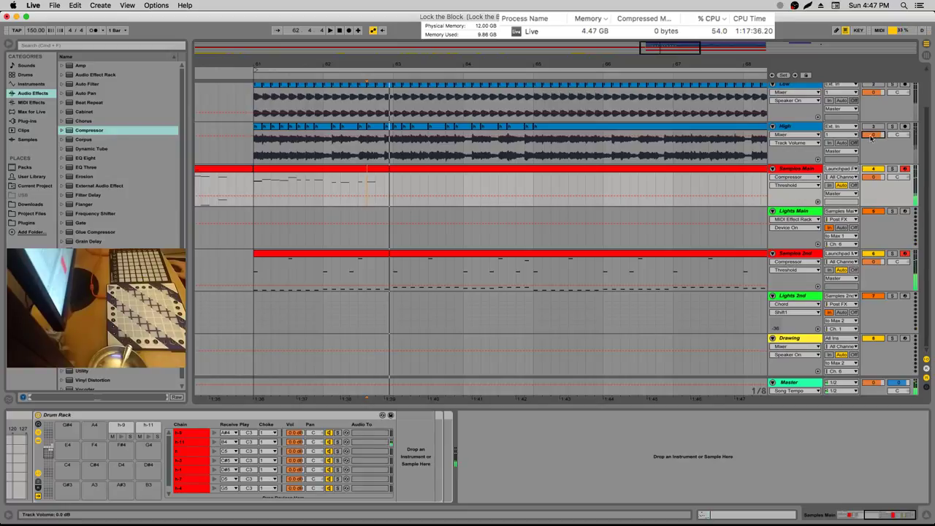
left_click(382, 153)
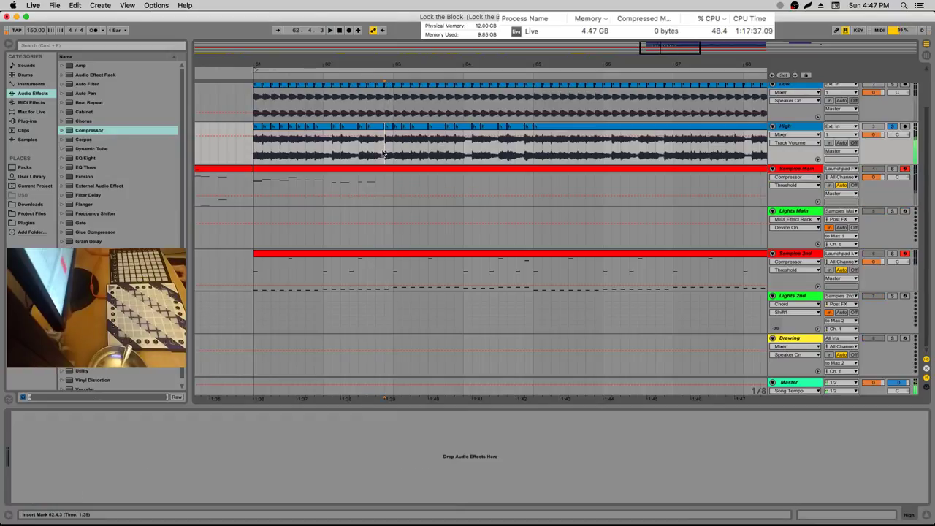
key("space")
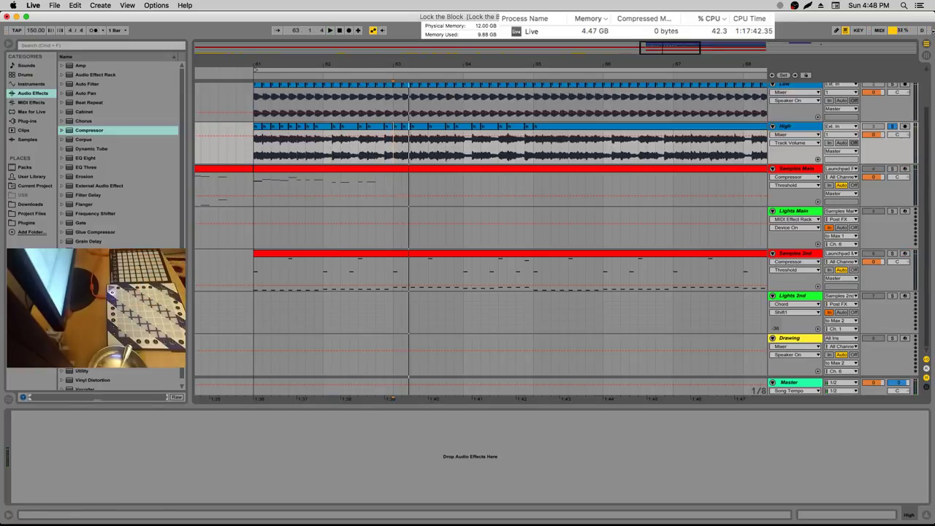
left_click(892, 126)
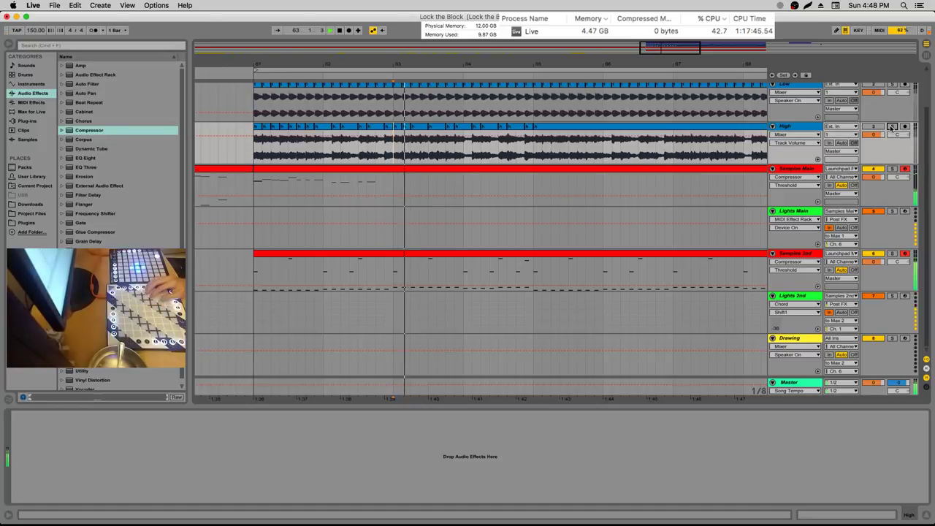
left_click(884, 127)
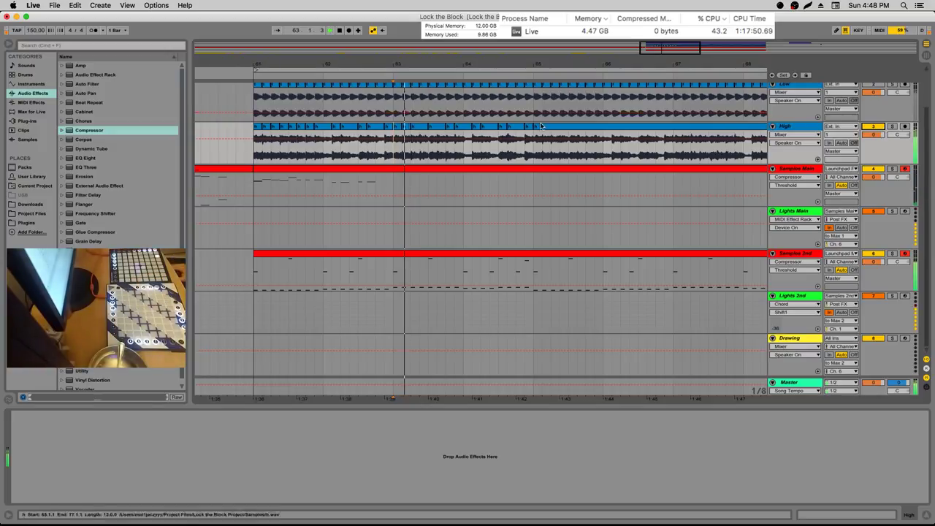
Select the High track slices near bar 63 and bring up the Samples Main drum rack
left_click(385, 132)
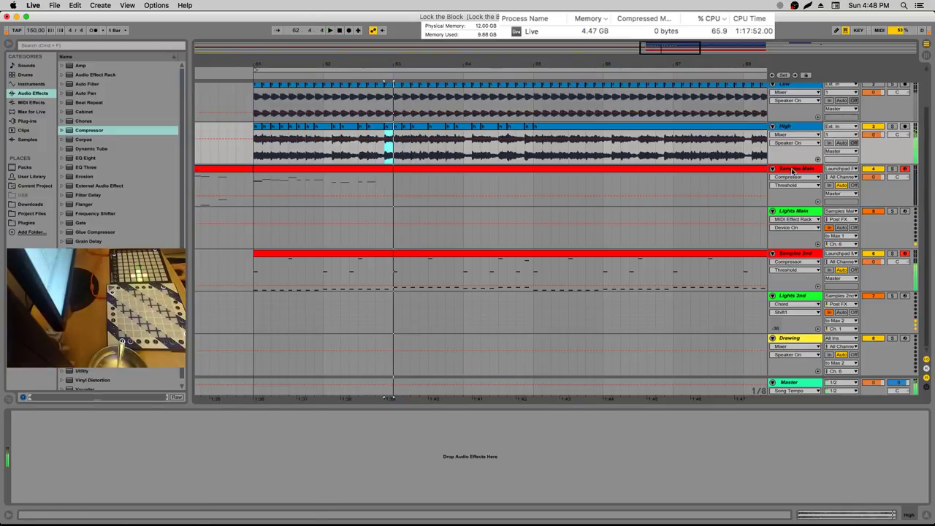
left_click(257, 128)
left_click(387, 129)
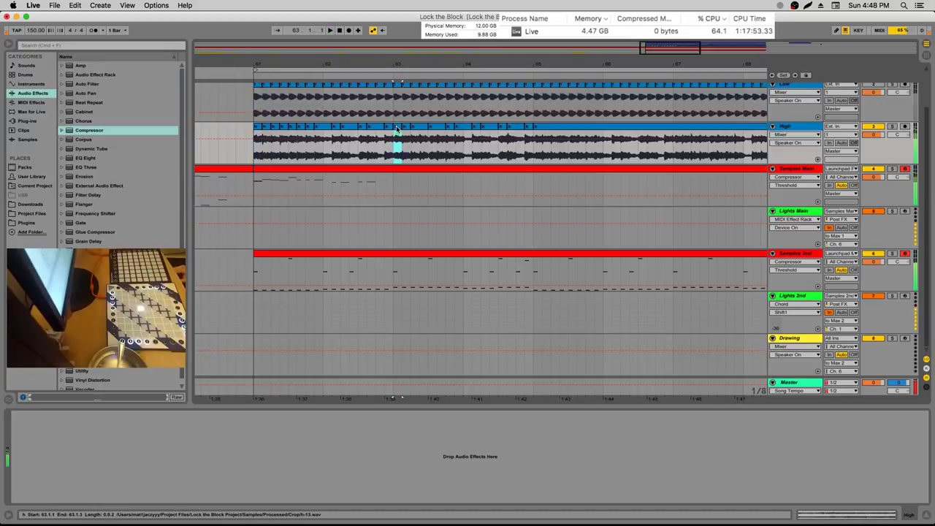
left_click(800, 211)
left_click(807, 170)
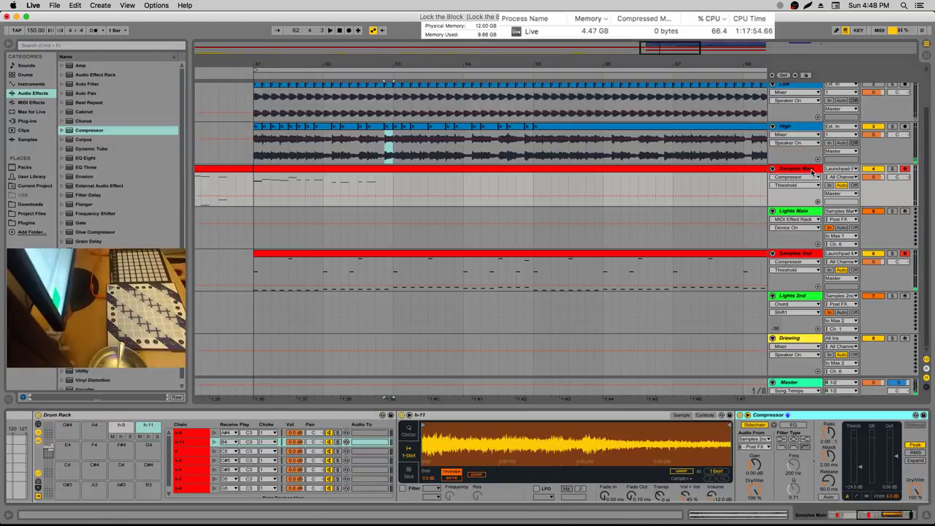
left_click(797, 254)
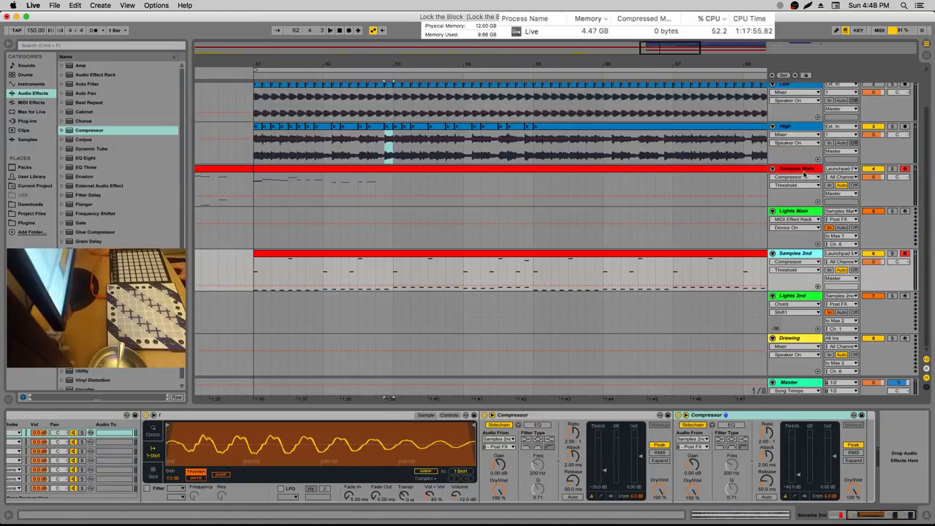
left_click(804, 169)
Move the h slice onto the G#4 pad and select the h-12 pad on E4
left_click(66, 484)
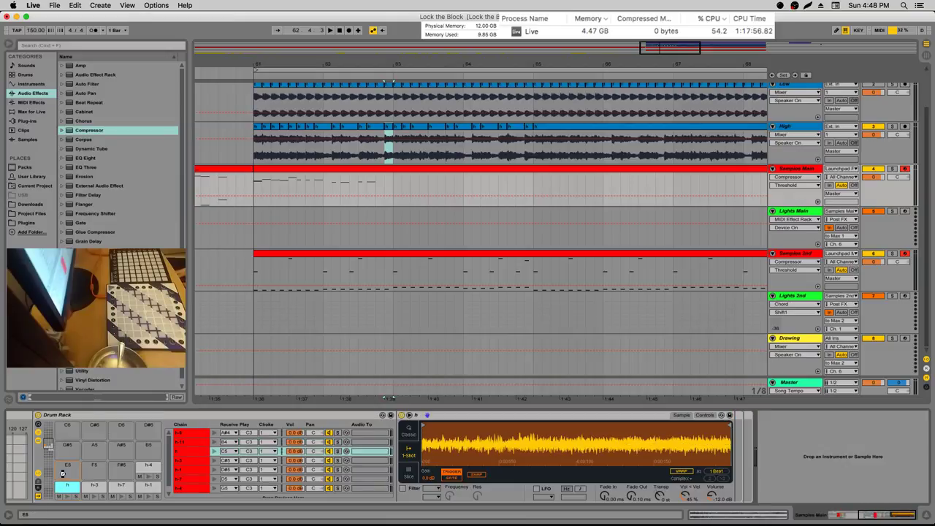
left_click_drag(64, 471, 65, 471)
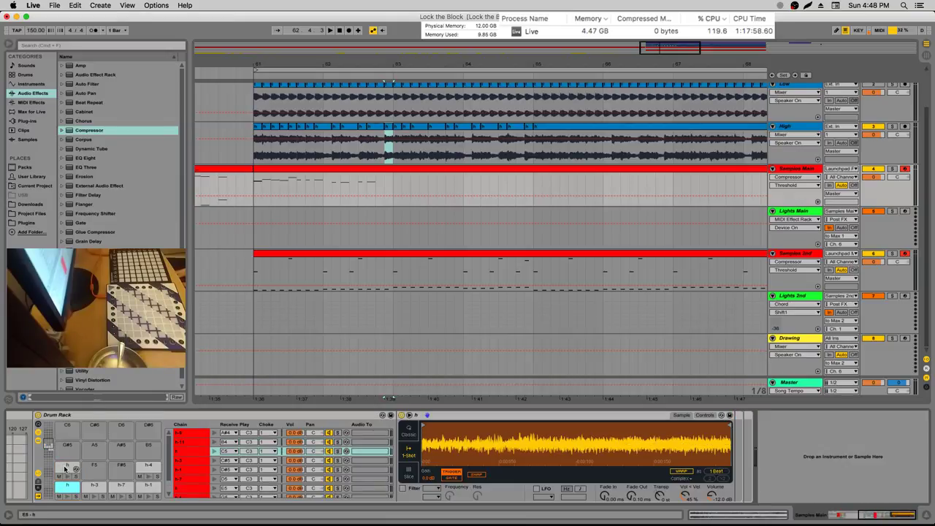
scroll(66, 460, "down", 4)
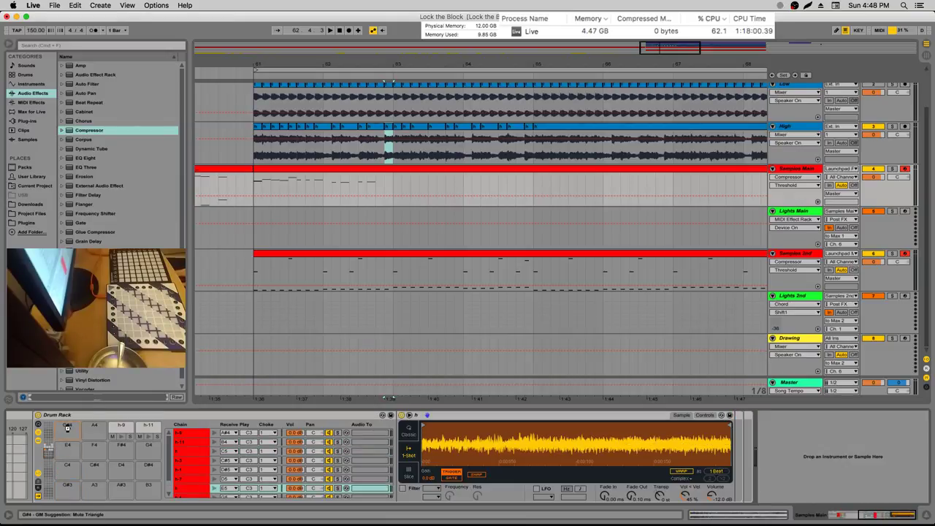
left_click_drag(67, 428, 69, 430)
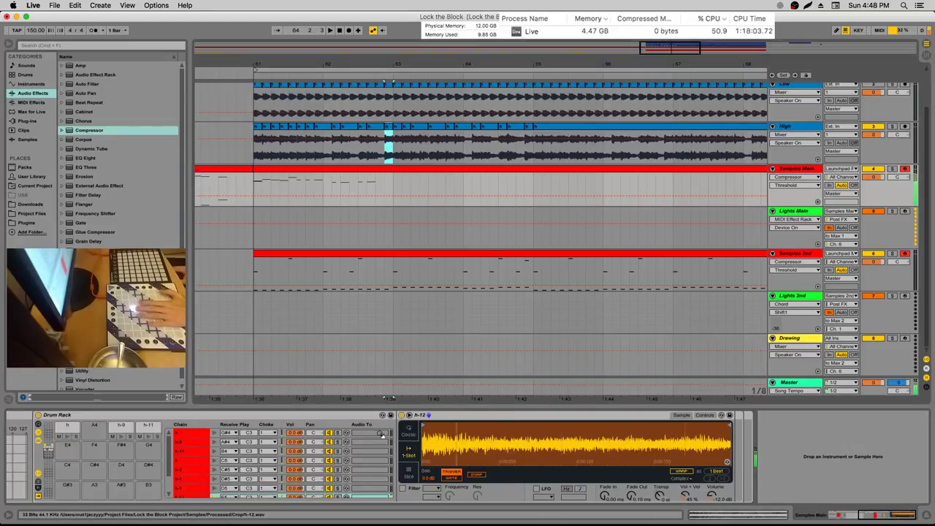
scroll(51, 460, "up", 4)
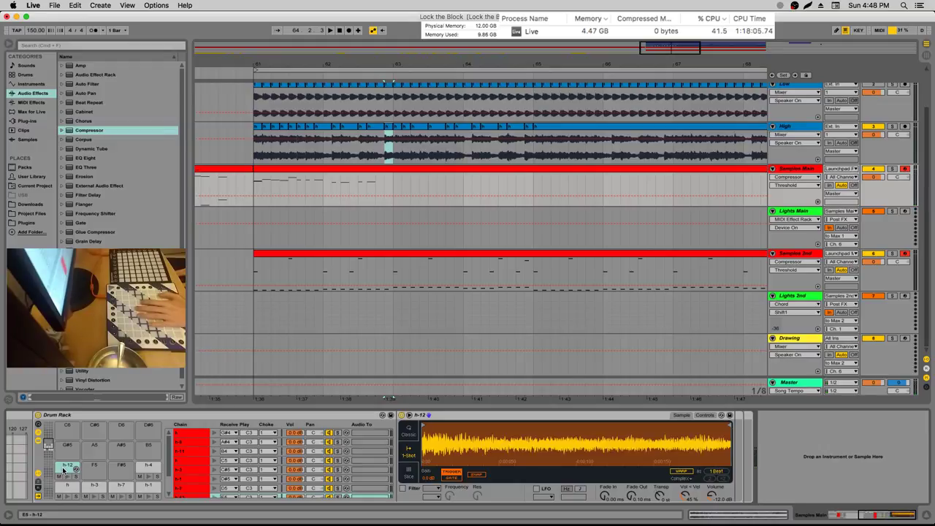
scroll(49, 453, "down", 4)
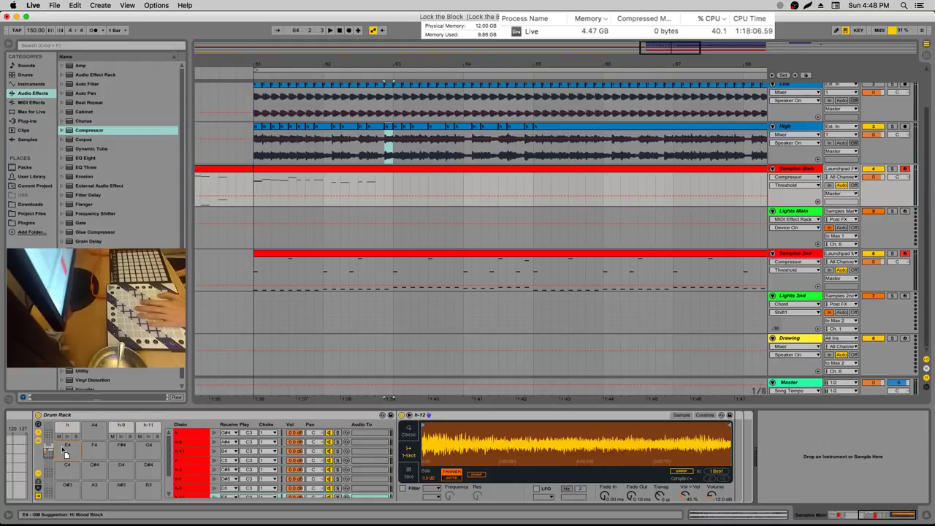
left_click(64, 447)
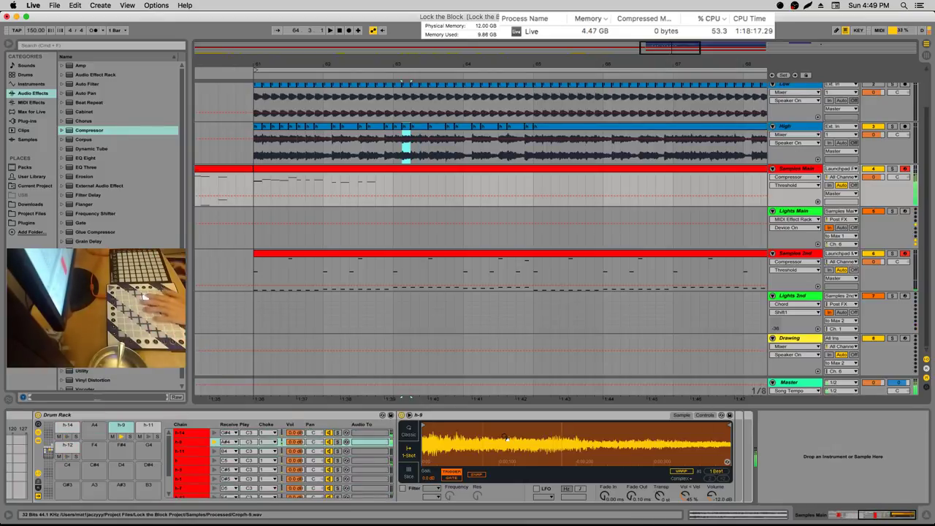
Audition the High track from 63.2.1 and select a short slice of its audio
left_click(390, 179)
left_click(414, 143)
key("space")
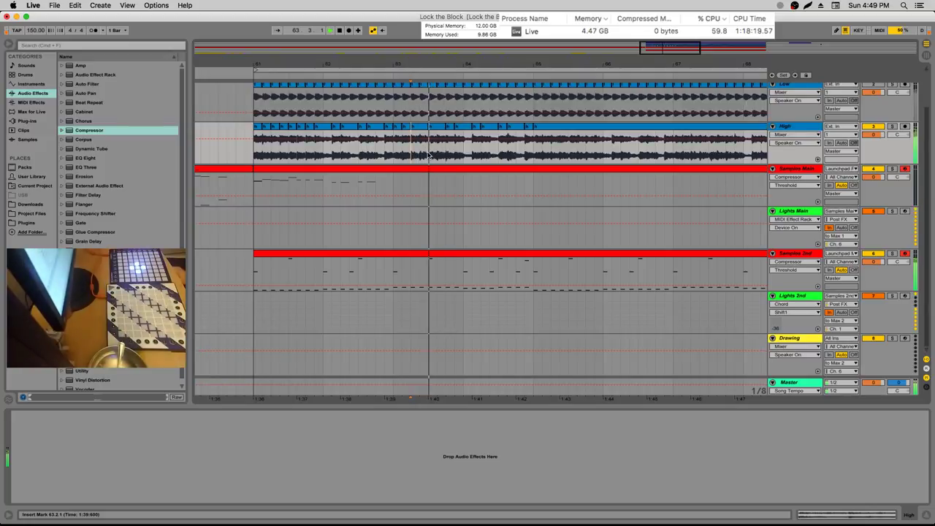
left_click_drag(429, 146, 411, 146)
key("space")
Bring back the Samples Main devices and open the Samples Main clip's notes
left_click(801, 210)
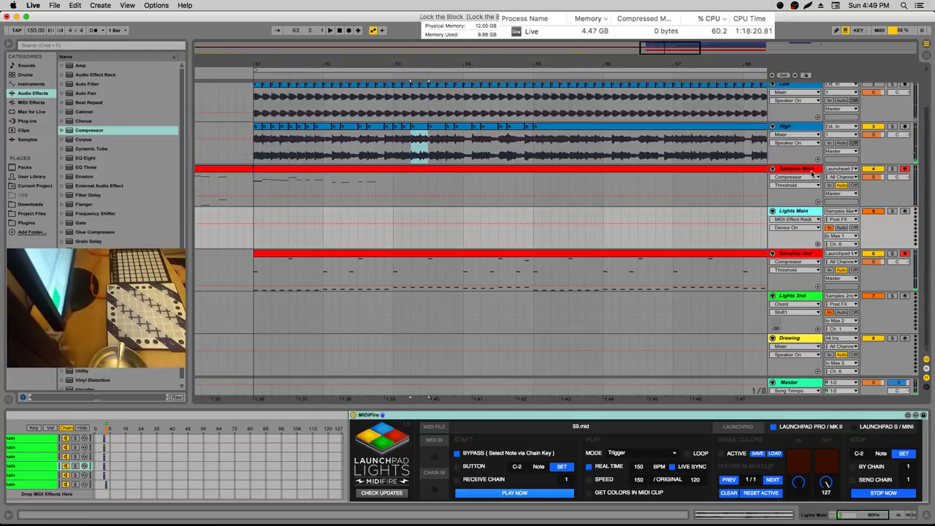
left_click(812, 172)
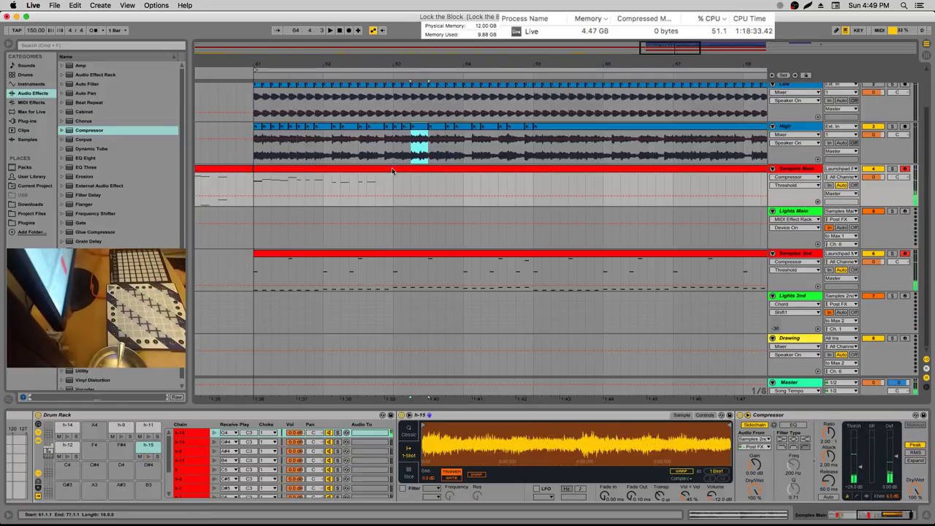
left_click(438, 186)
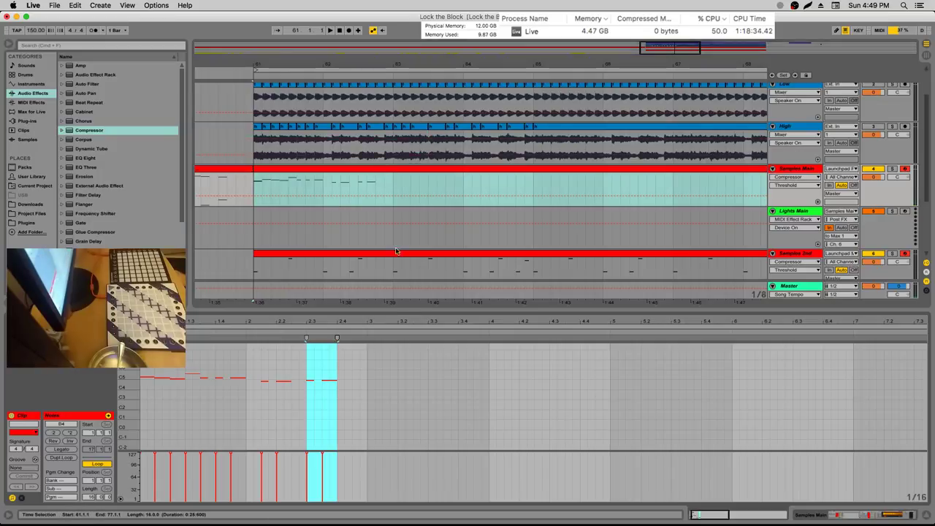
Step-record notes into Samples Main from 2.4.3 through 3.2.1, then play the arrangement
left_click(357, 349)
key("Left")
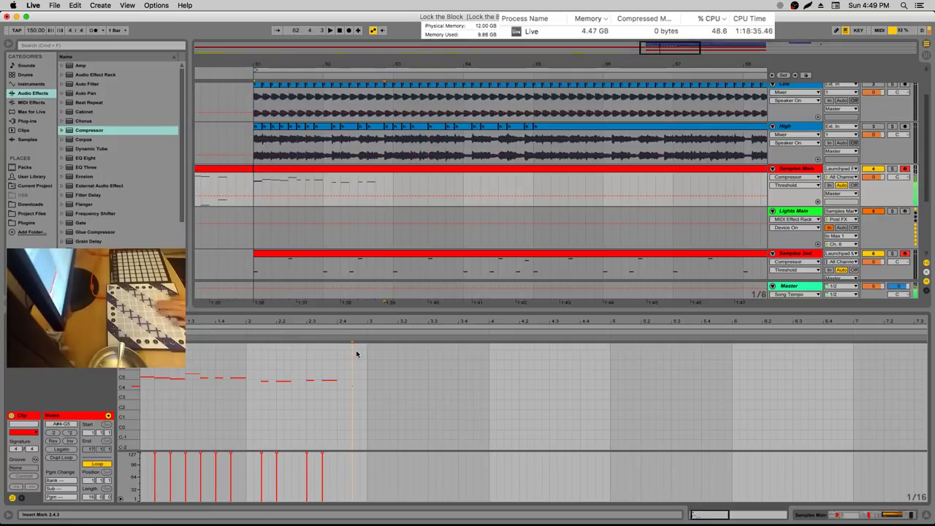
key("Right")
key("Right")
key("Right")
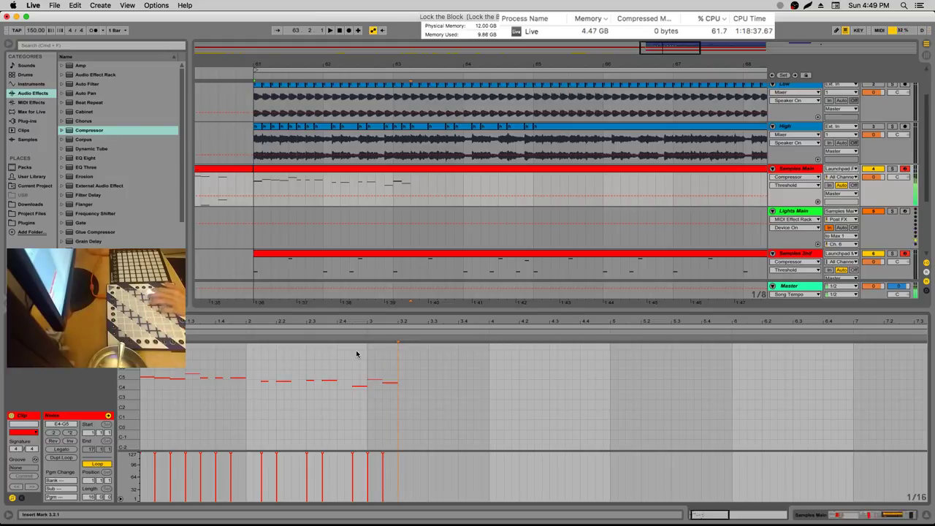
key("Right")
key("Right")
key("Right")
key("Right")
key("Right")
key("Right")
key("Right")
key("Right")
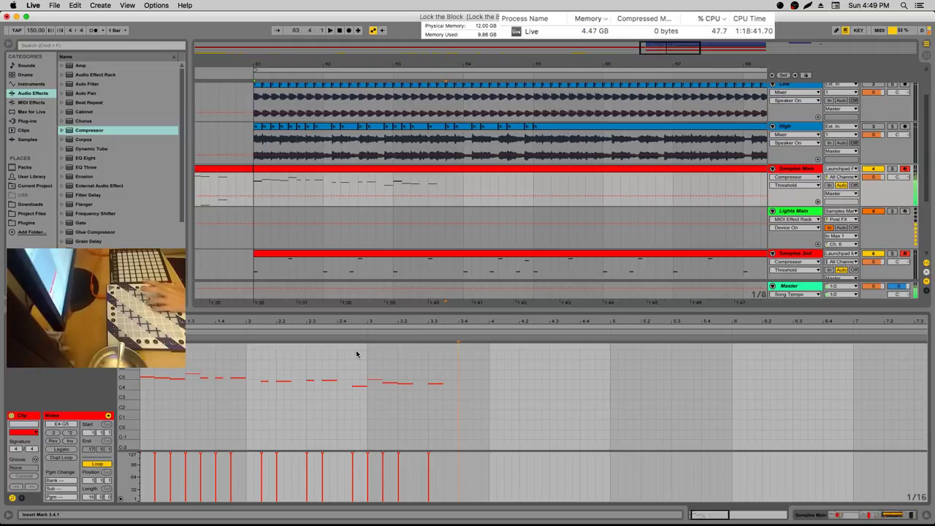
key("space")
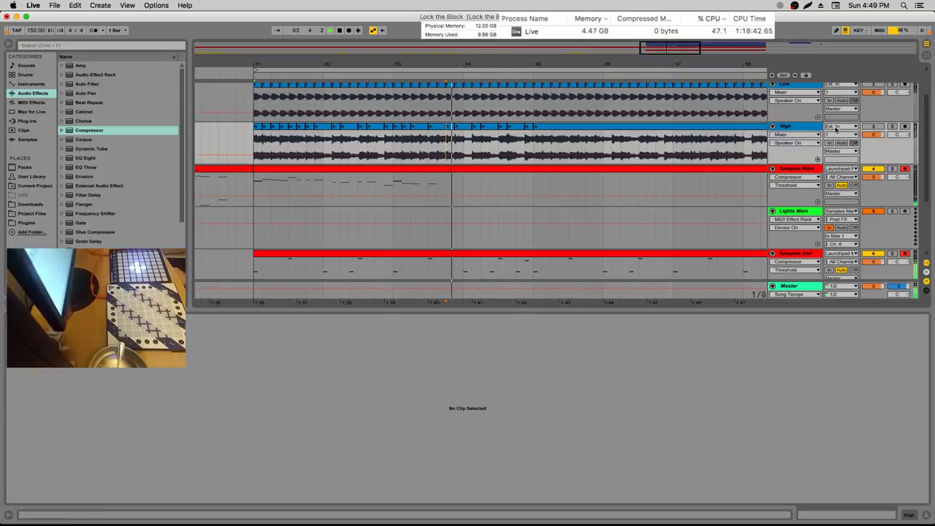
Solo the High and Samples Main tracks and show the Samples Main drum rack
left_click(891, 127)
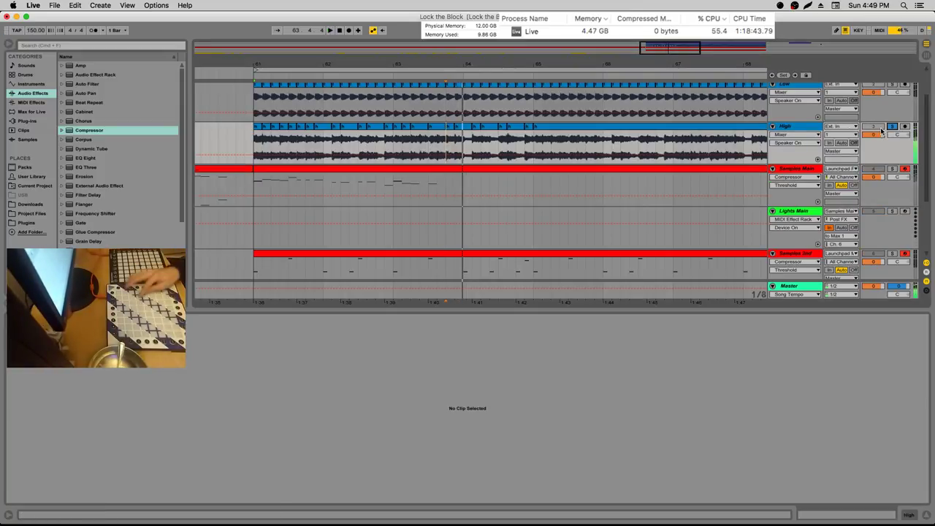
left_click(892, 169)
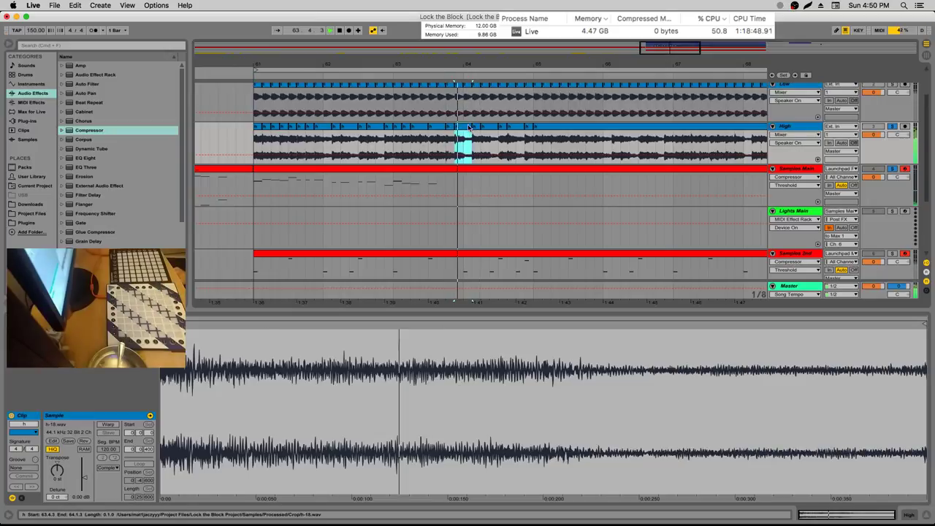
left_click(800, 170)
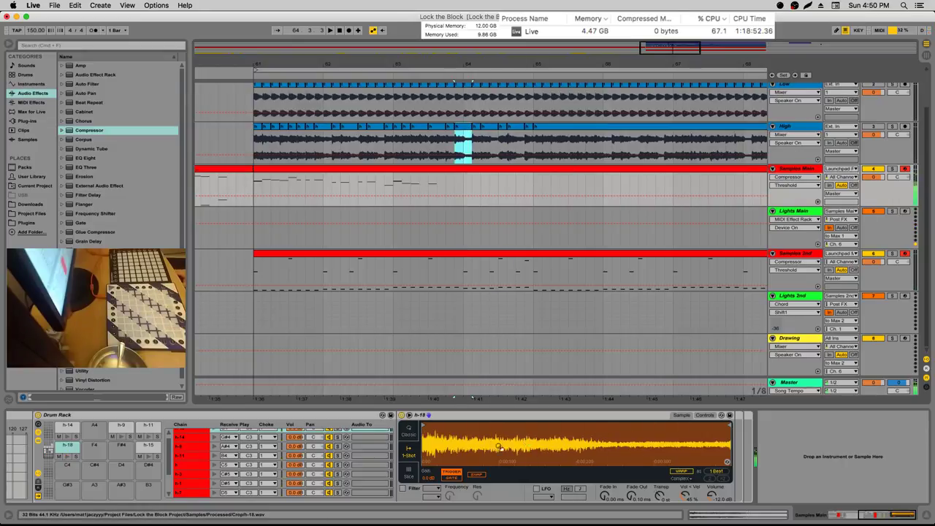
key("super+z")
Rearrange the h-9 pad in the drum rack, then set the Samples Main clip insert point at 3.4.1
left_click(117, 428)
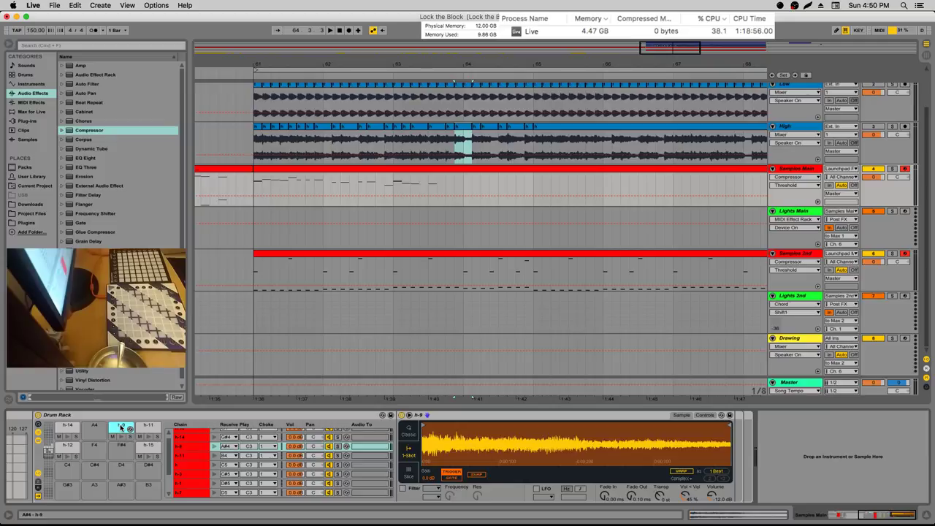
left_click_drag(117, 426, 101, 446)
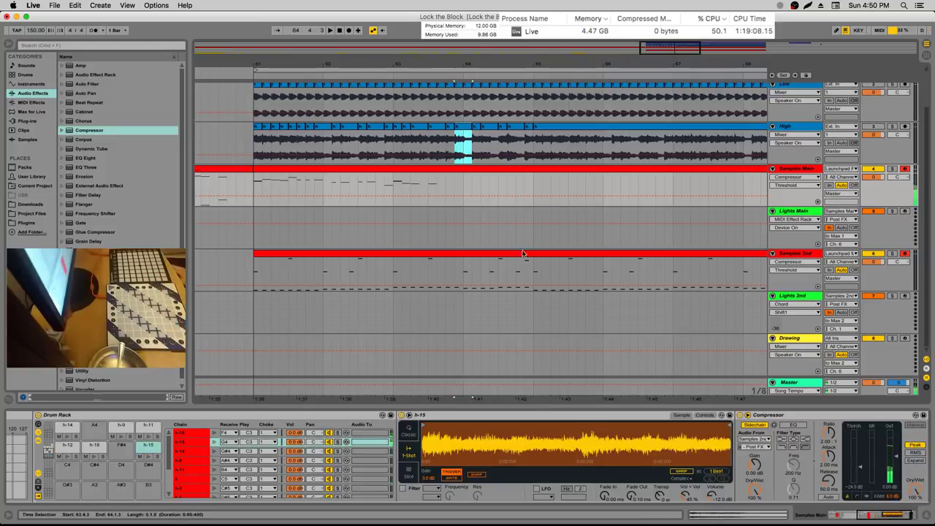
left_click(455, 169)
left_click(462, 377)
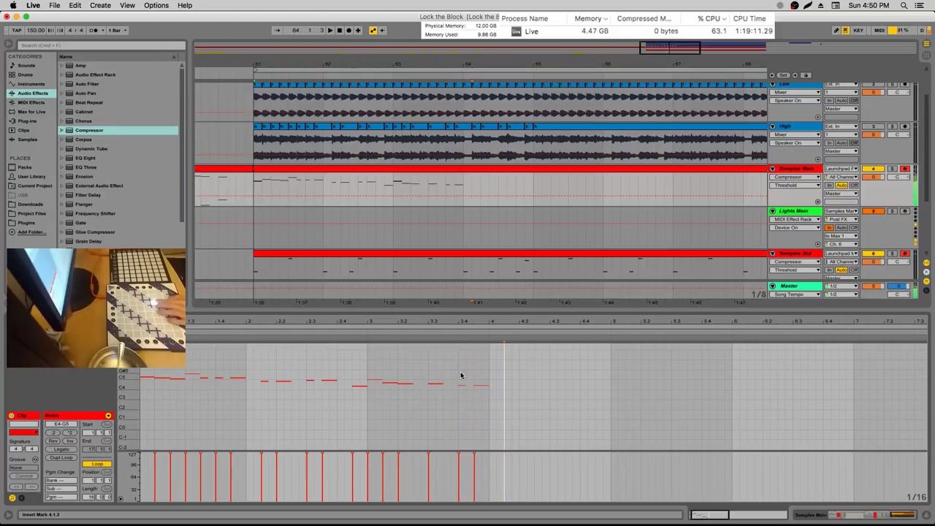
Select a short High audio range just after bar 64, toggling the High solo
left_click(465, 136)
left_click_drag(466, 136, 491, 142)
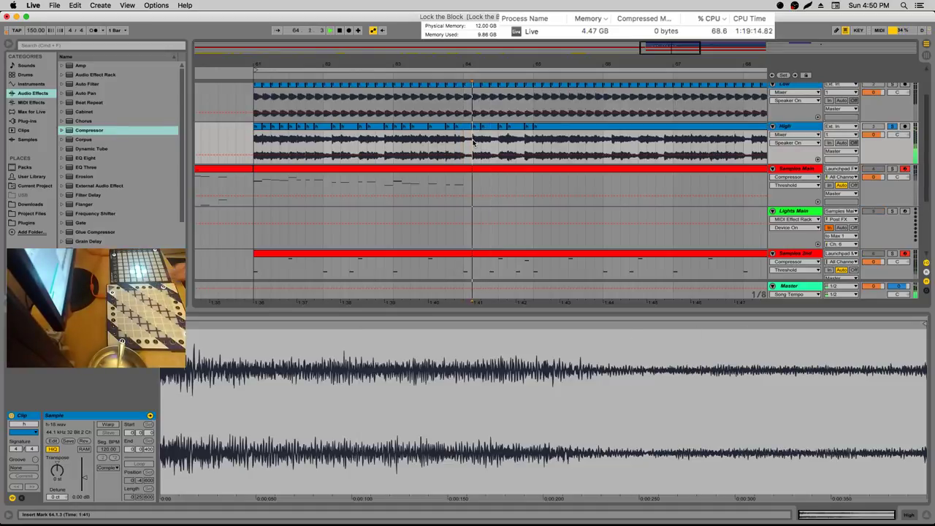
left_click(892, 127)
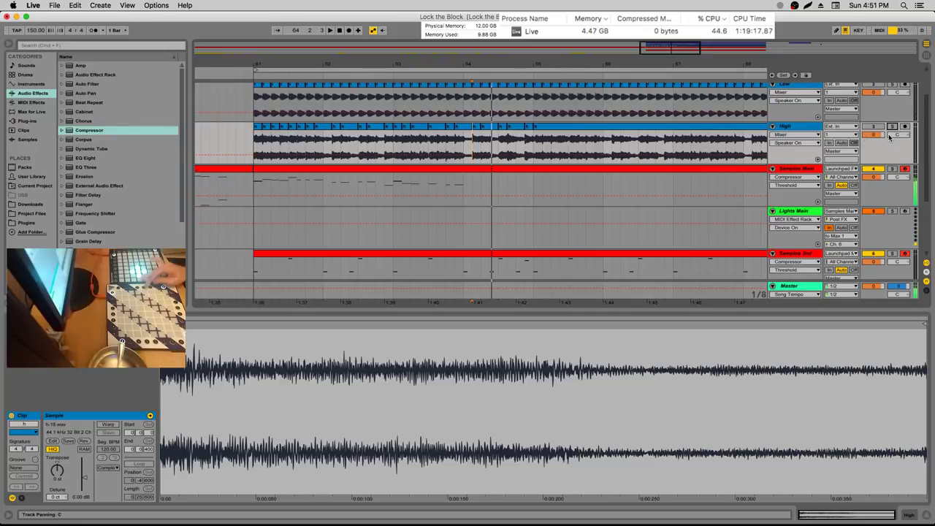
key("Left")
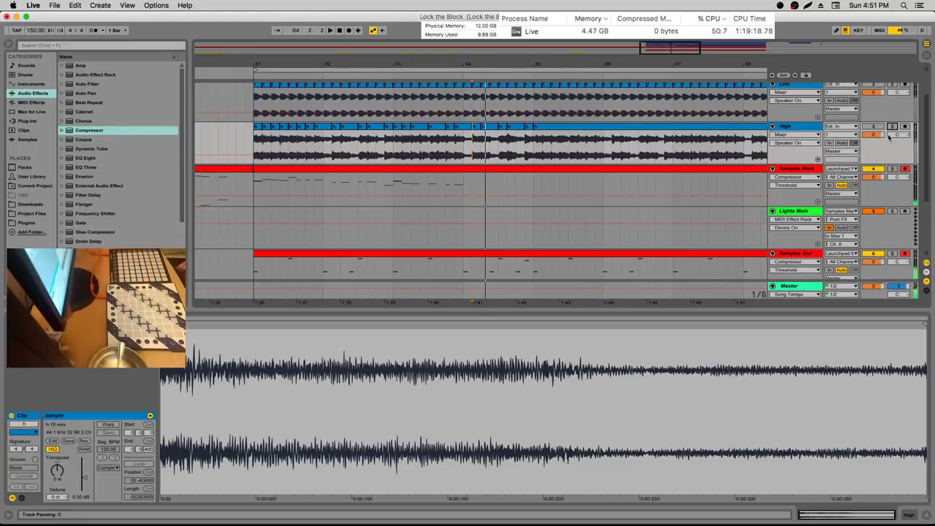
left_click(892, 127)
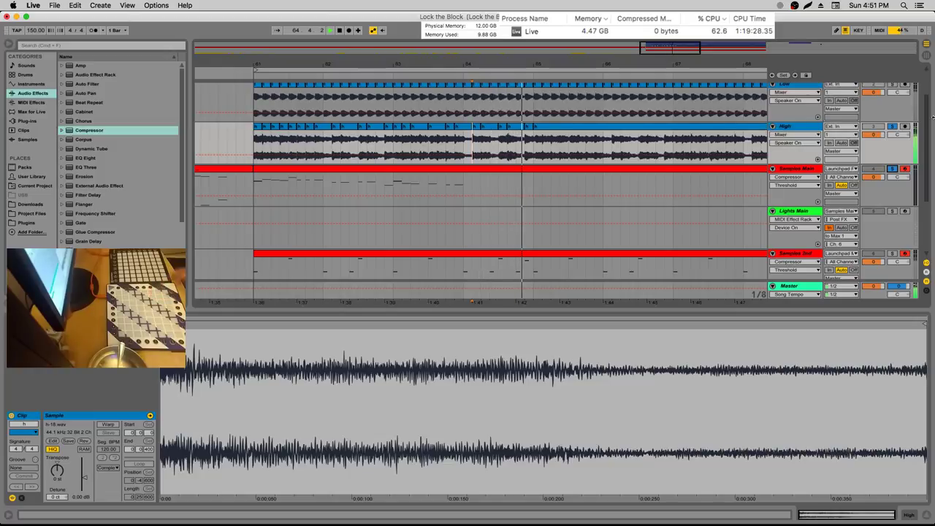
Set the High insert point at 64.4.3, then show the Samples Main drum rack pads
left_click(526, 146)
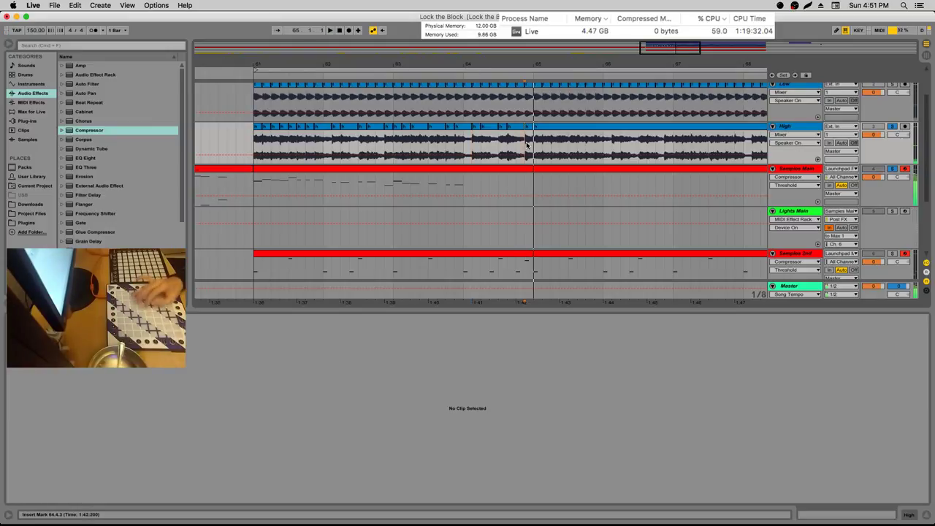
left_click(493, 146)
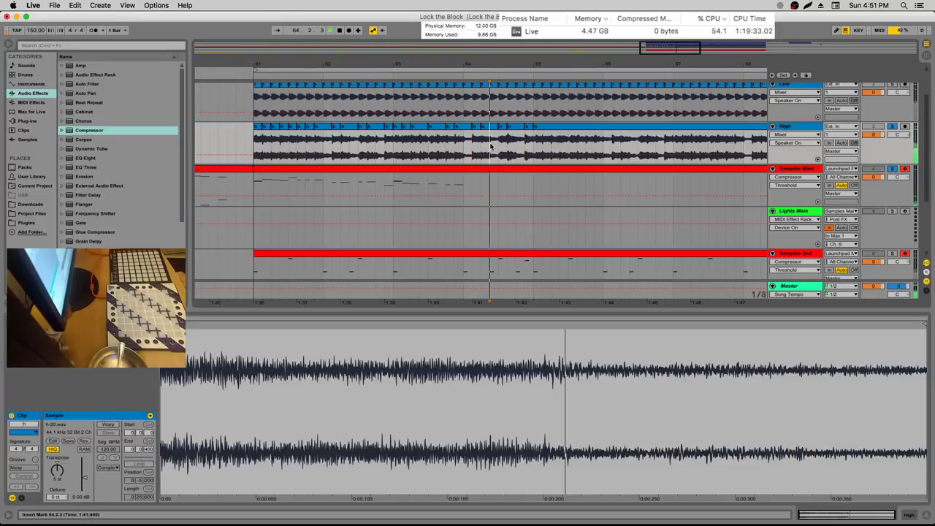
left_click(793, 170)
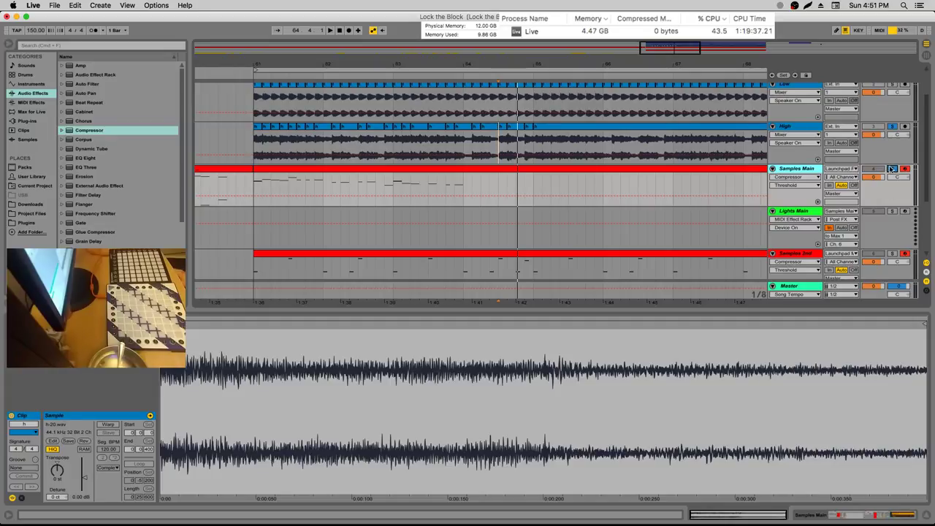
left_click(592, 169)
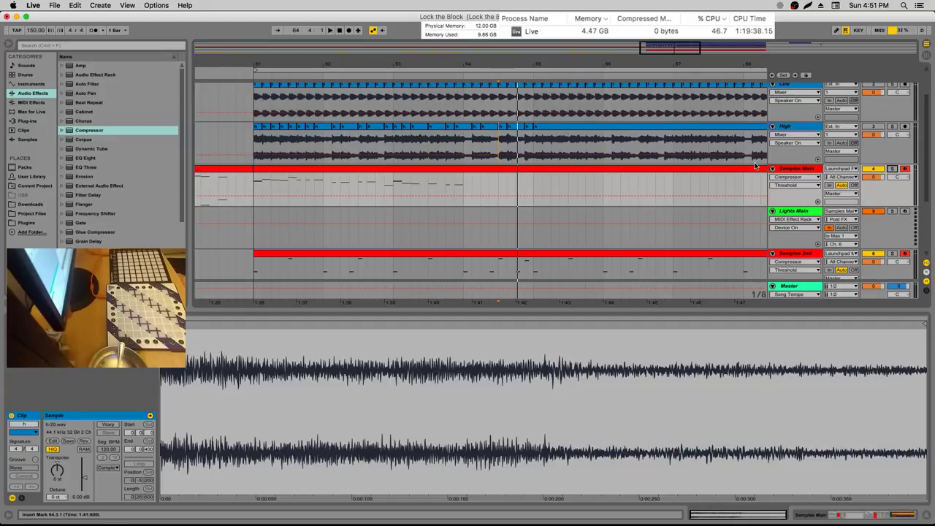
key("shift+Tab")
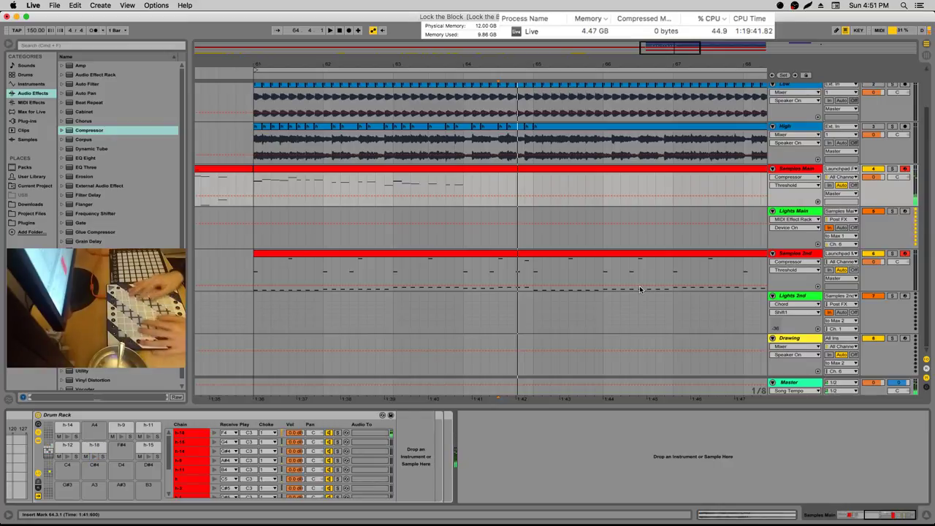
Scroll the drum pads up, check the h-3 sample, and mark a one-beat High slice
left_click(55, 446)
left_click(95, 485)
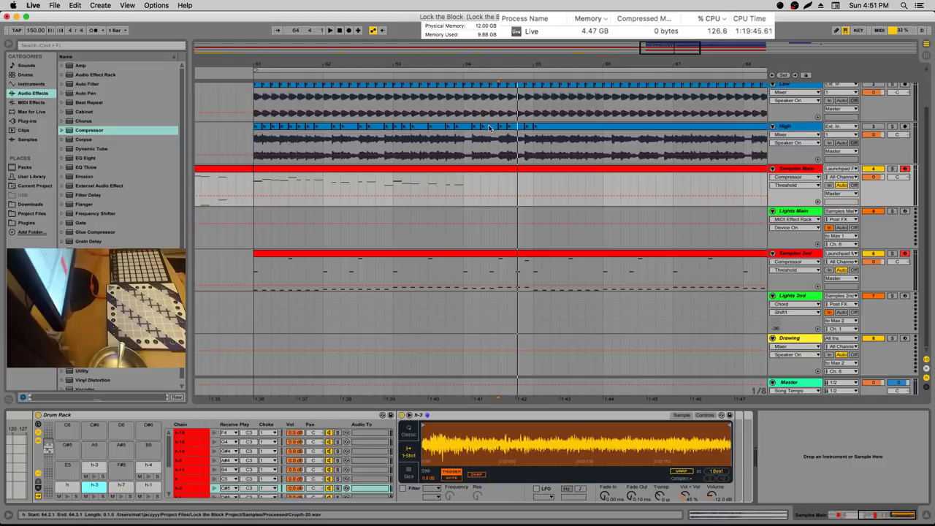
left_click_drag(483, 143, 499, 142)
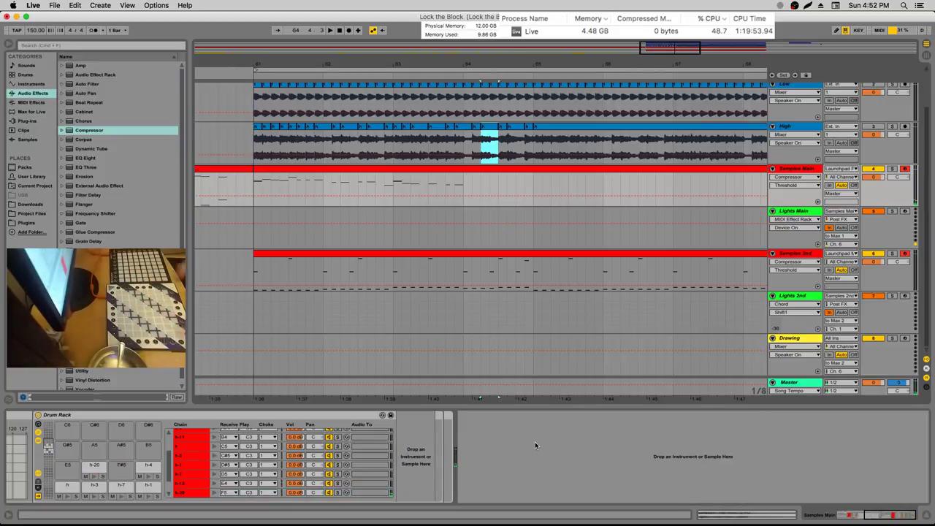
Load the slice onto the empty A#5 pad as h-22, then open the Samples Main MIDI clip
left_click(106, 465)
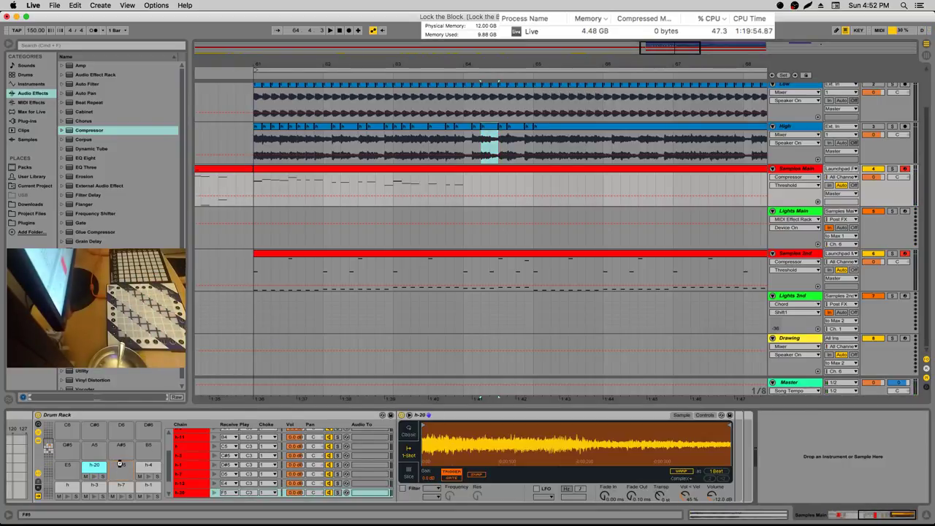
mouse_move(120, 464)
left_mouse_down()
mouse_move(523, 391)
mouse_move(516, 146)
left_mouse_up()
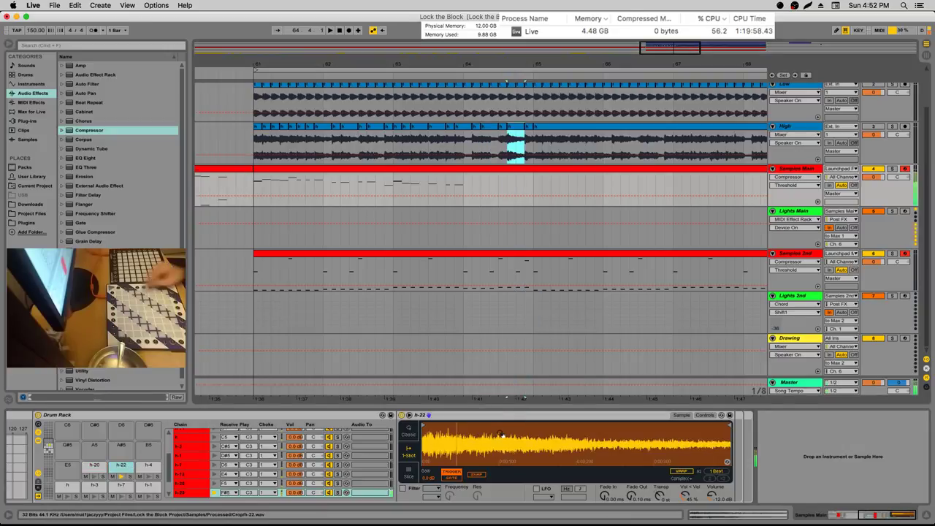
key("Delete")
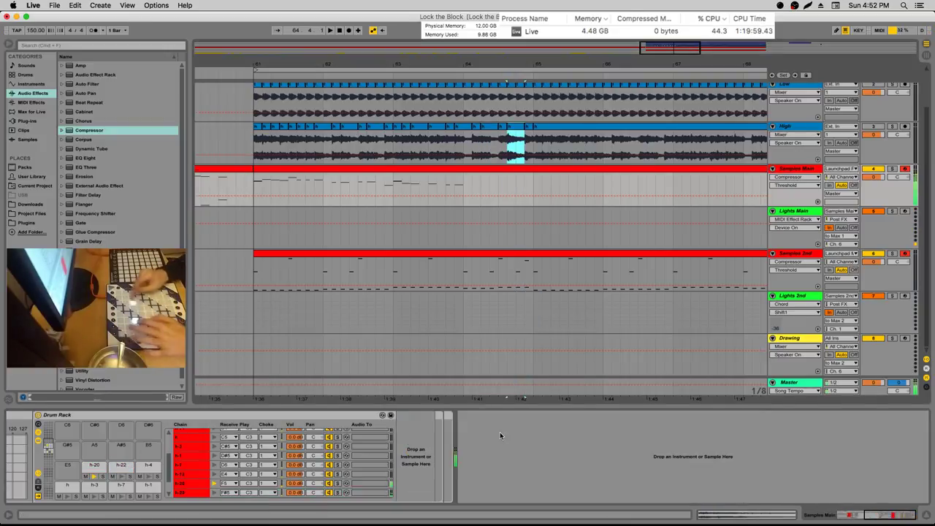
key("super+z")
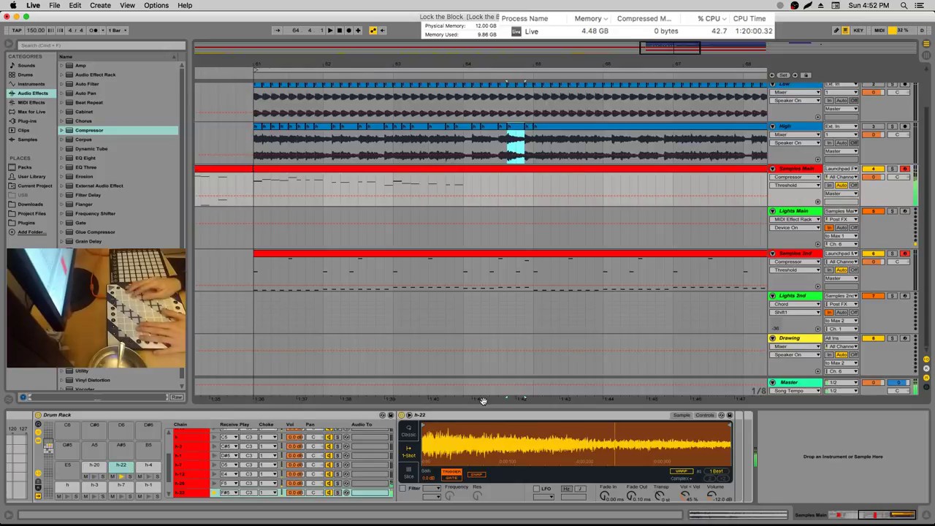
double_click(453, 181)
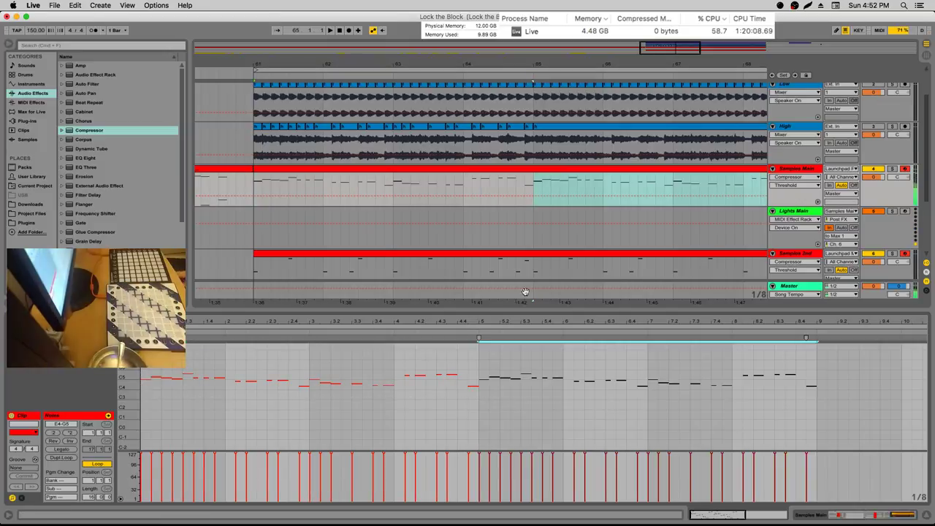
Play from bar 61, then show the Samples Main drum rack with its h-22 pad
left_click(254, 183)
key("space")
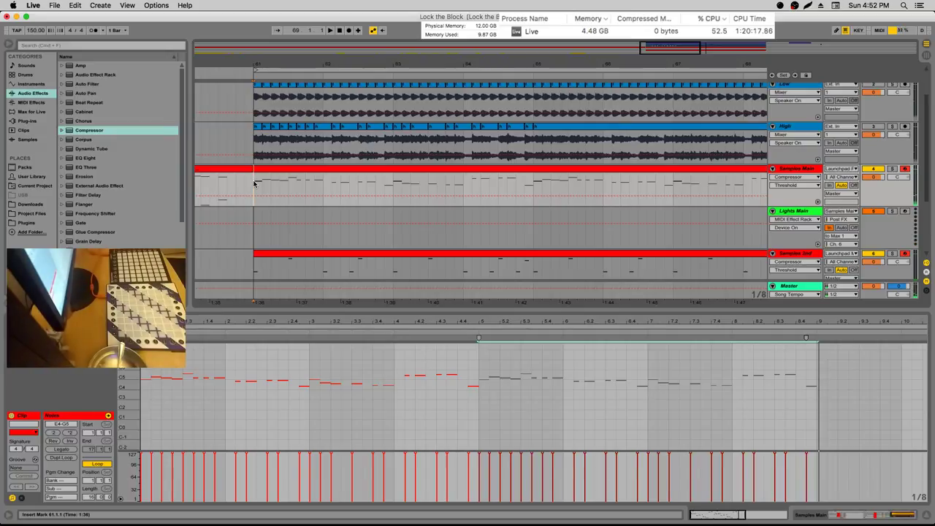
left_click(790, 211)
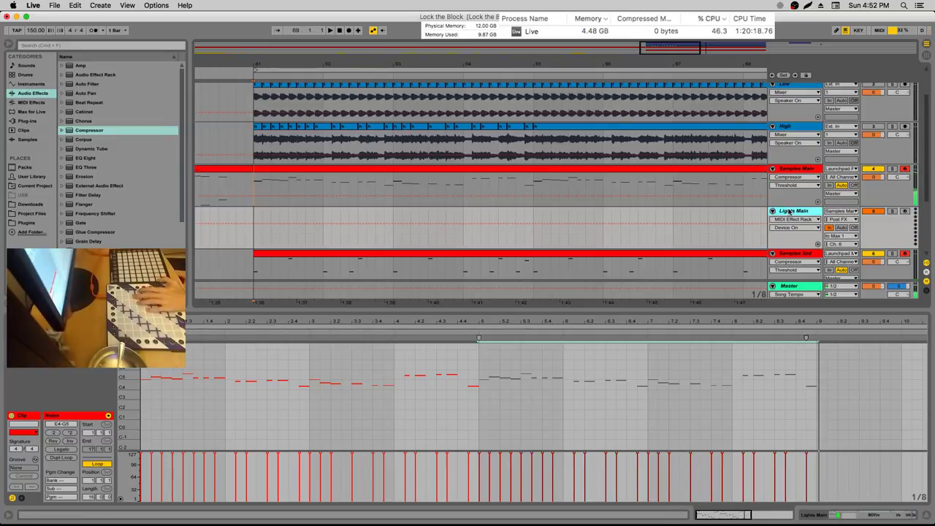
left_click(807, 171)
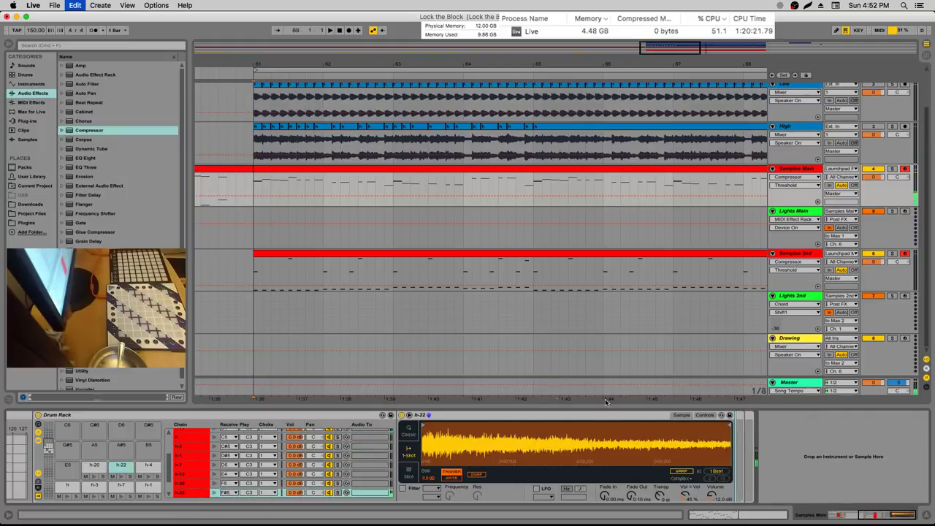
Audition the arrangement from bar 61 and again from the start of bar 63
left_click(611, 498)
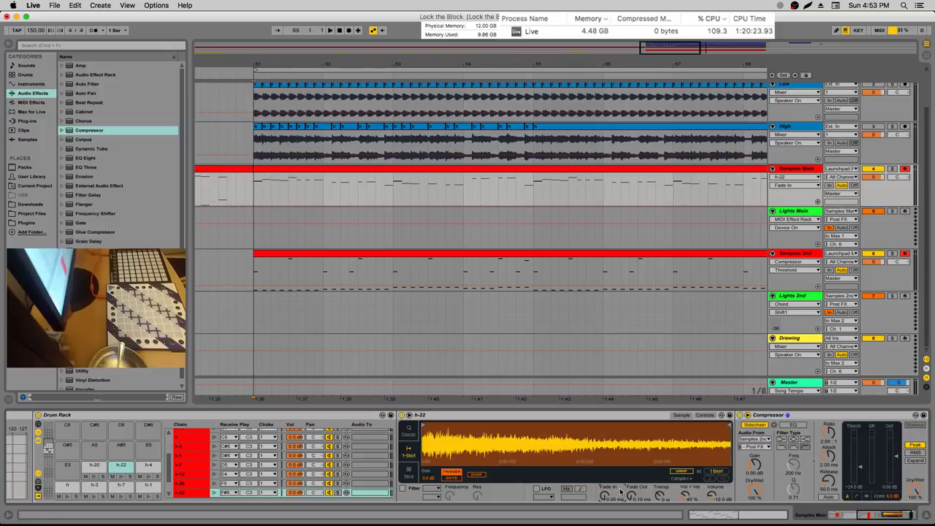
key("space")
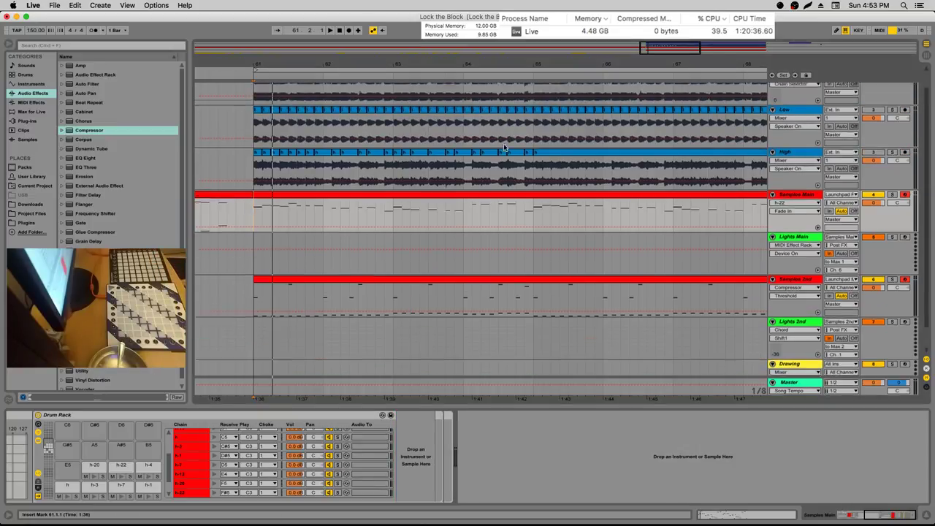
left_click(367, 200)
mouse_move(258, 195)
left_mouse_down()
mouse_move(534, 194)
mouse_move(257, 193)
left_mouse_up()
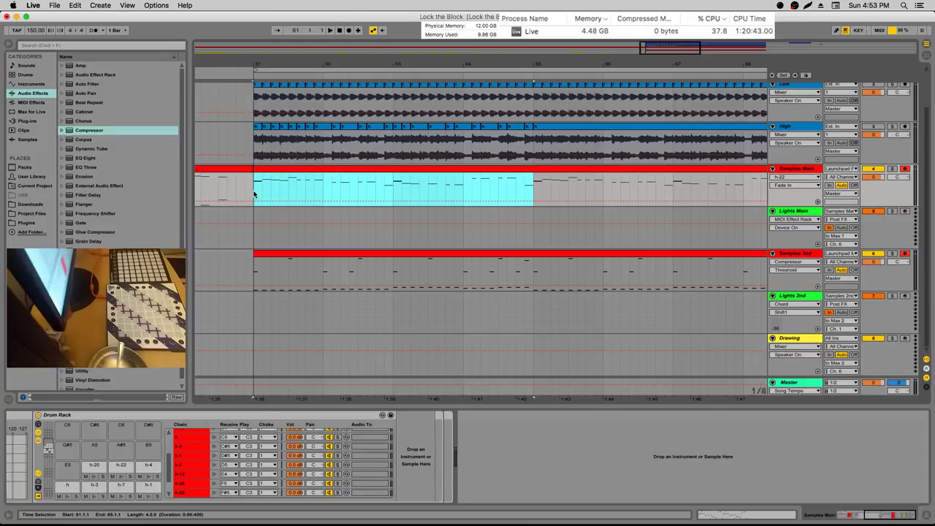
left_click(254, 194)
key("space")
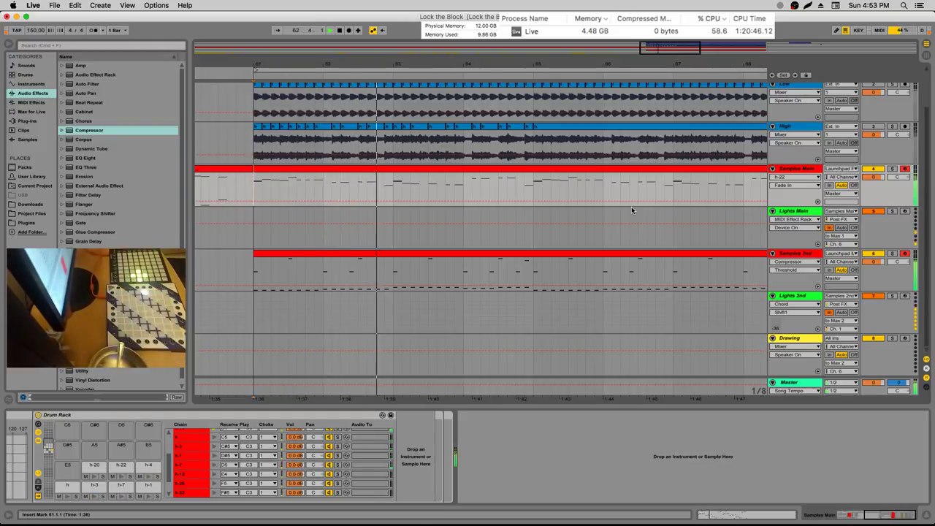
left_click(393, 187)
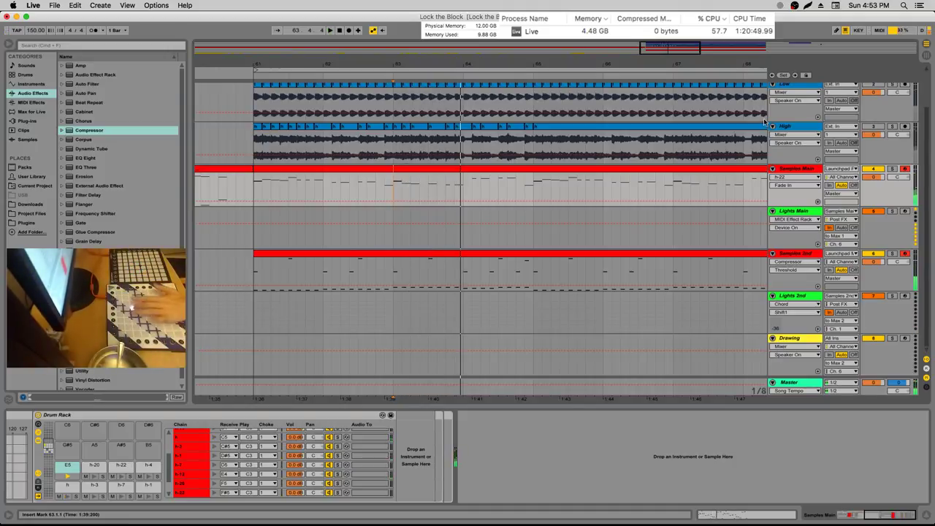
Select the Samples Main E5 pad and pick the High slice near bar 63 for it as h-13
left_click(806, 172)
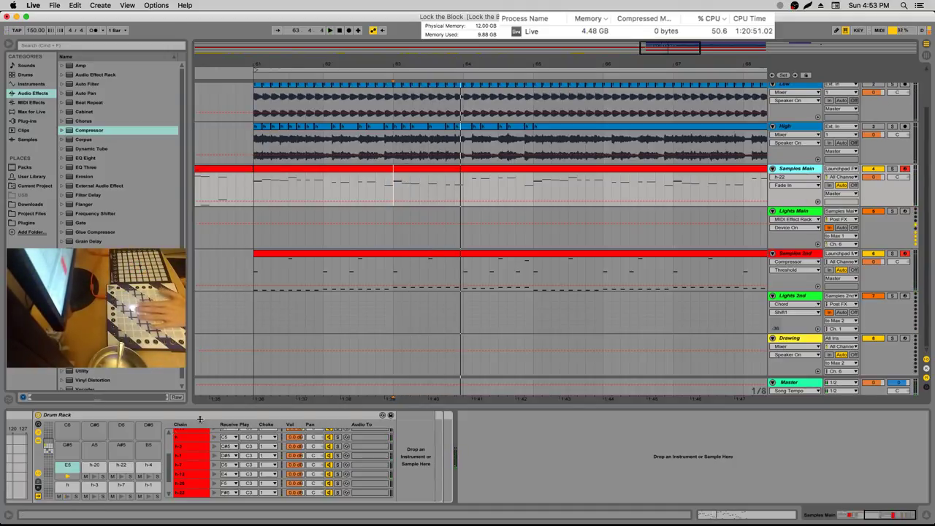
left_click(76, 487)
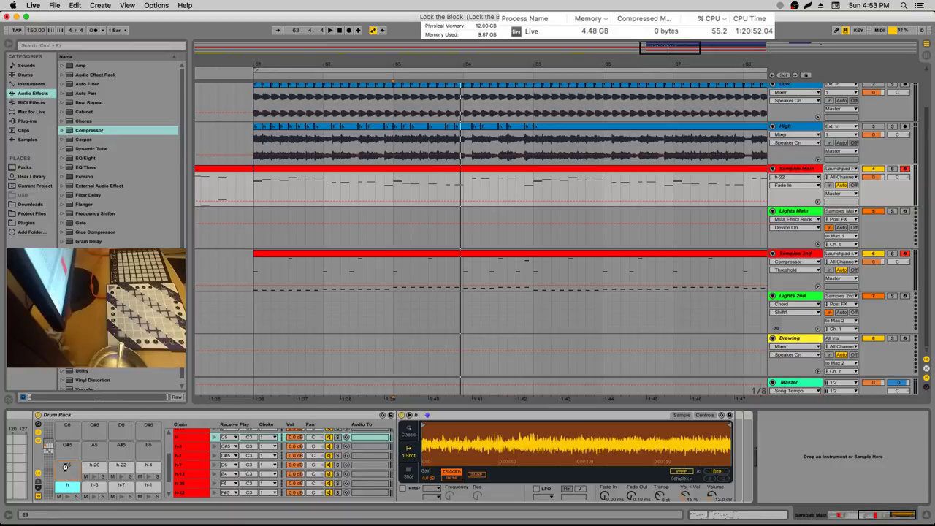
left_click(67, 466)
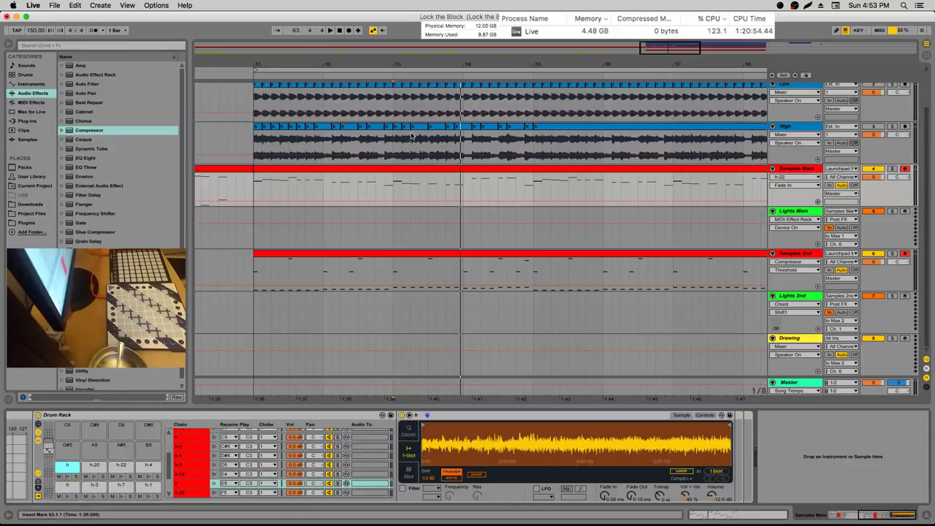
left_click(397, 141)
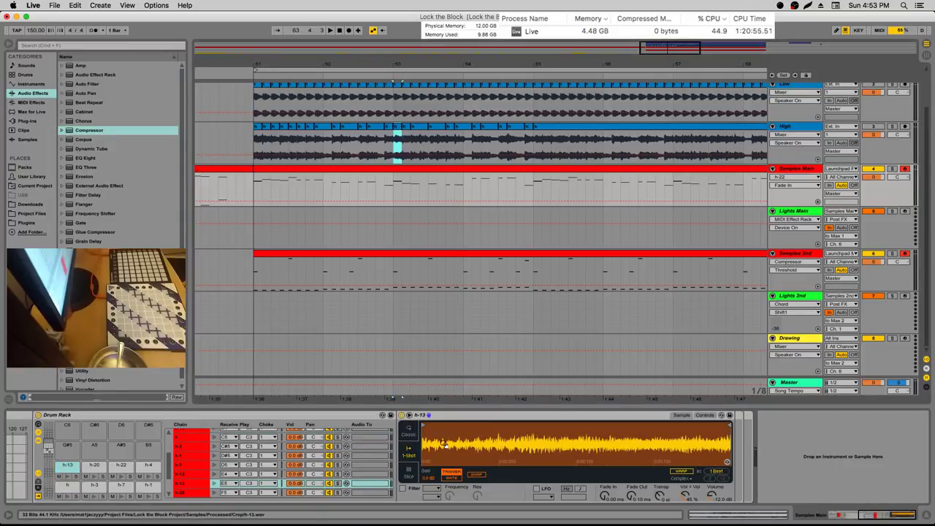
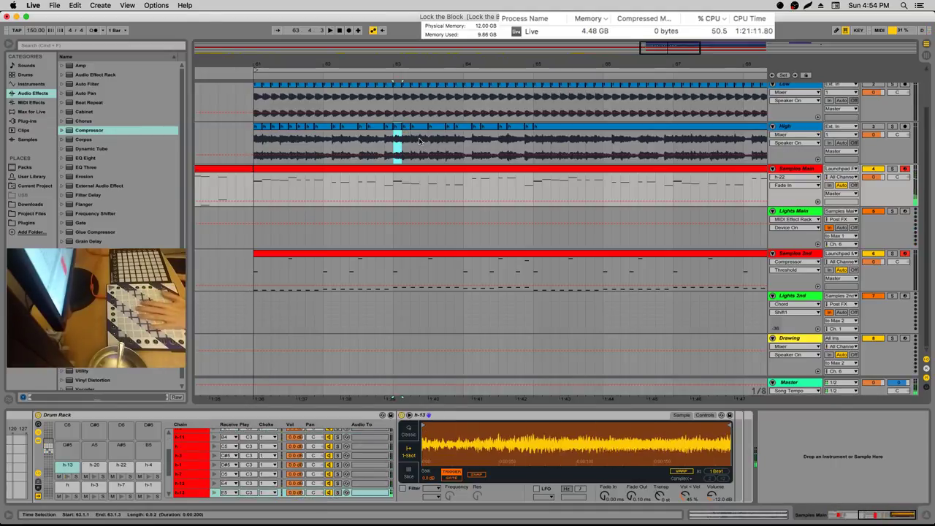
In the Samples Main clip, raise the D5 note at 7.1.1 to E5
double_click(415, 178)
left_click(328, 370)
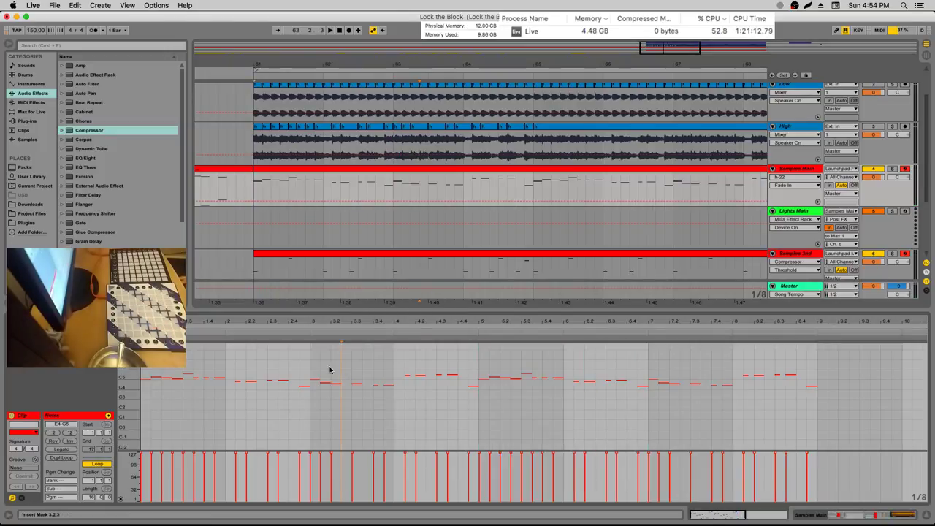
left_click(314, 380)
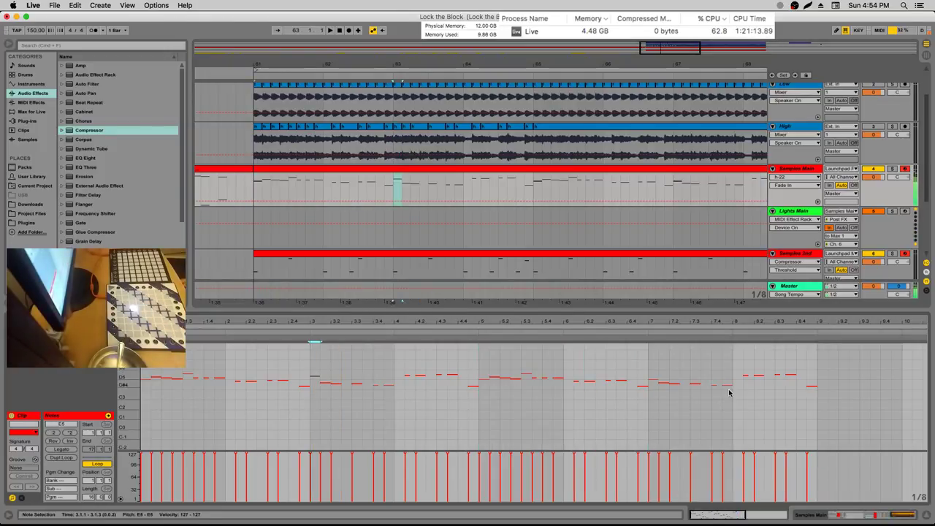
left_click(653, 381)
key("Up")
key("Up")
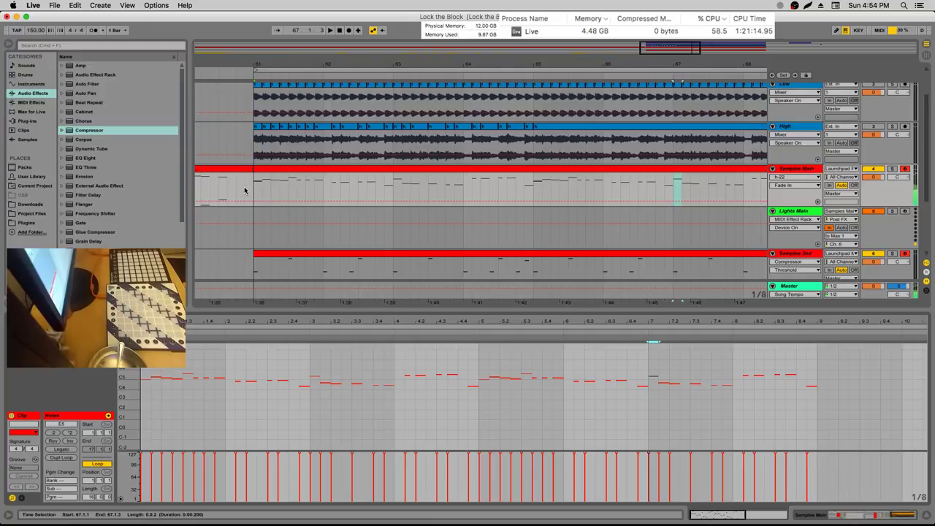
Play the set from 61.1.1 to hear the edit, stopping around 64.4.3
left_click(252, 190)
key("space")
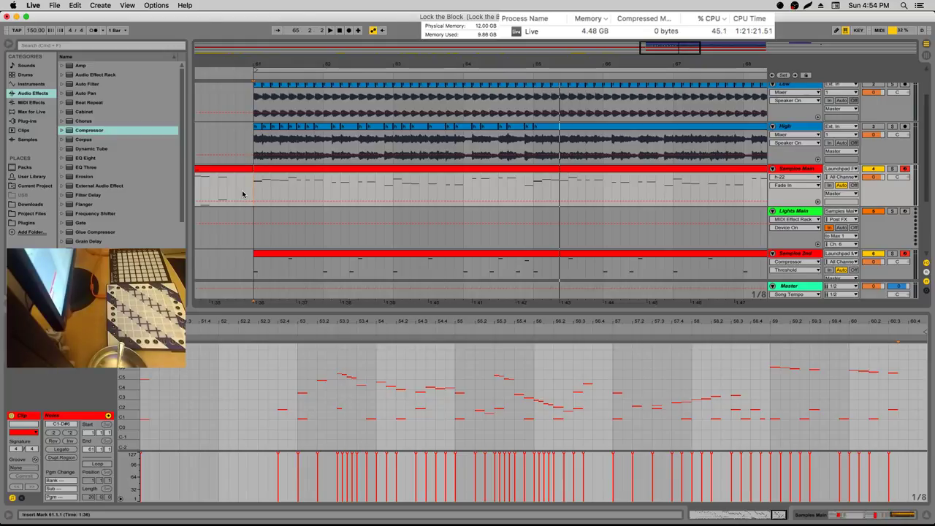
key("space")
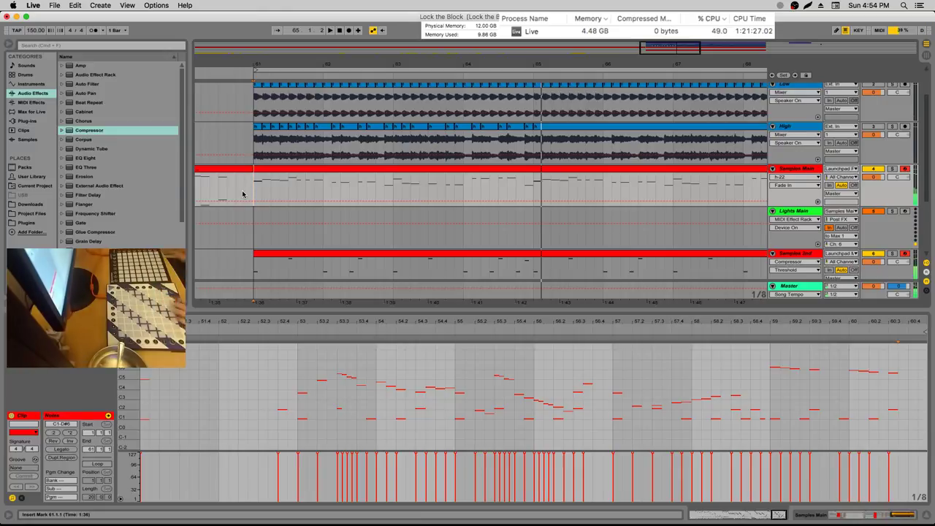
left_click(526, 187)
left_click(530, 173)
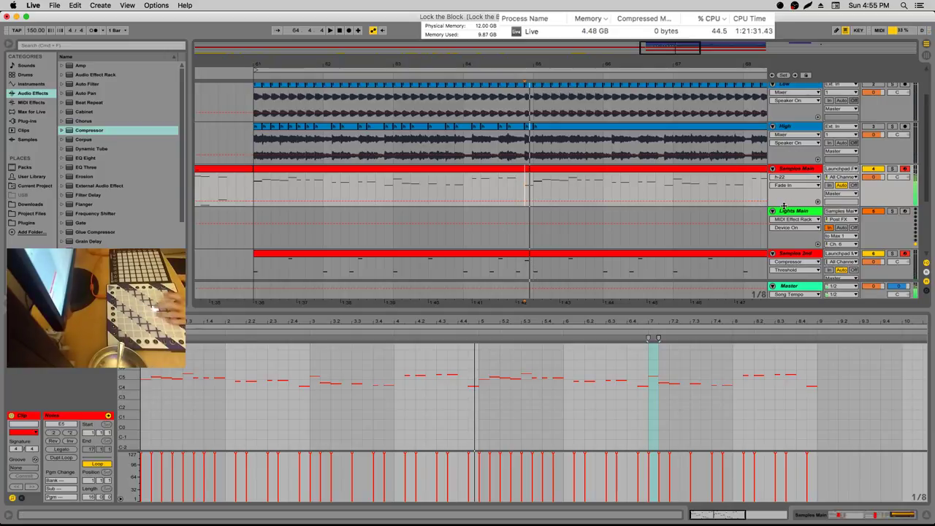
Copy the Compressor from the Samples 2nd track, keeping its Samples 2nd sidechain source
left_click(799, 169)
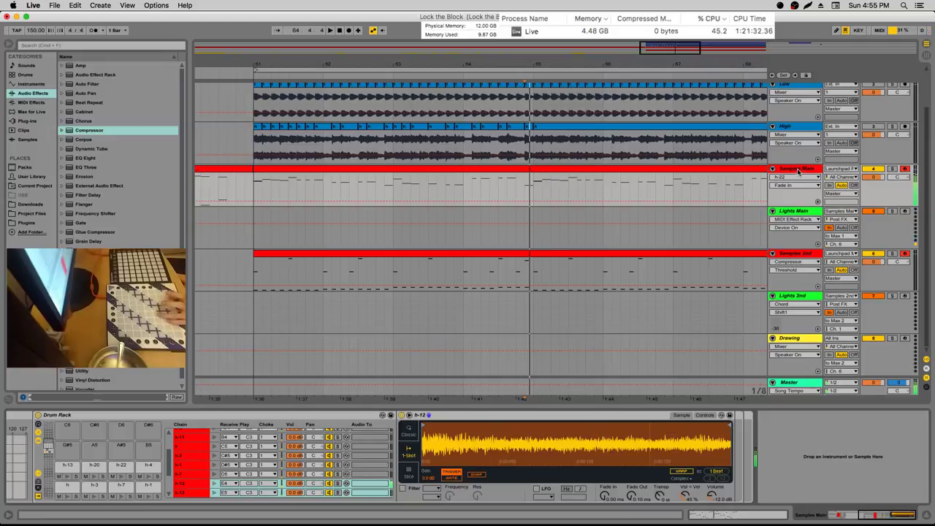
left_click(795, 234)
left_click(795, 254)
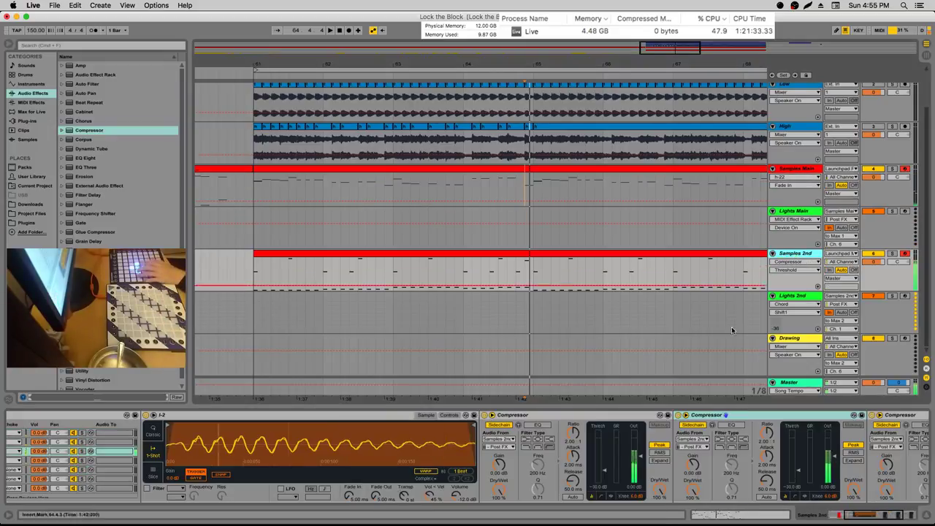
left_click(693, 439)
left_click(716, 431)
left_click(716, 431)
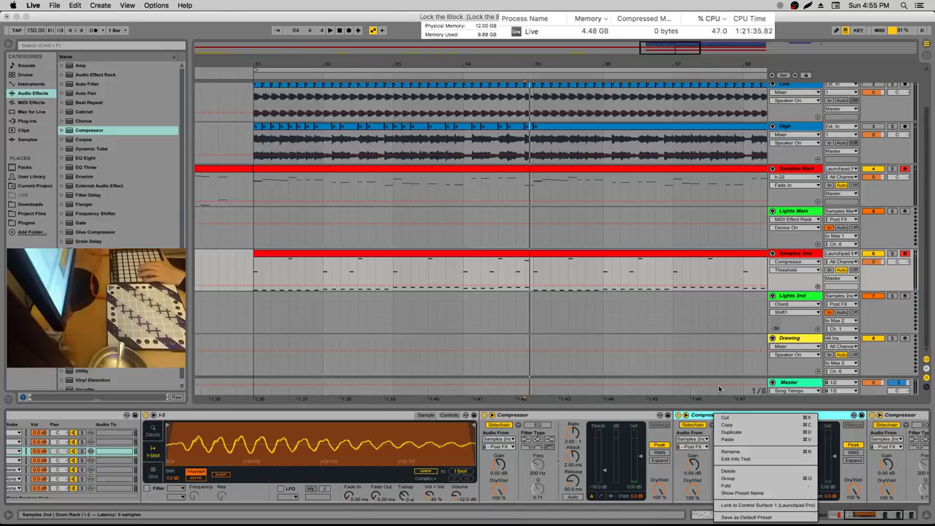
left_click(785, 210)
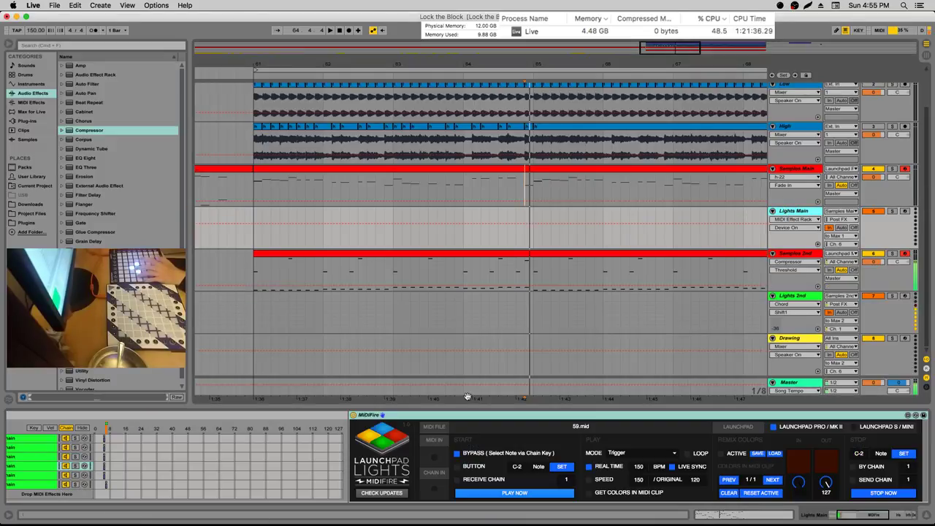
Paste the Compressor after Samples Main's Simpler and raise its threshold to about -15 dB
left_click(803, 170)
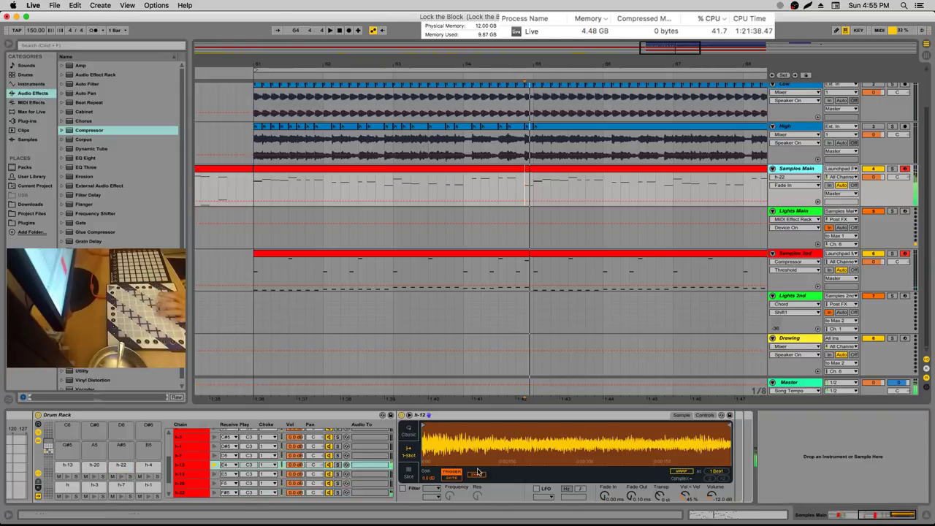
right_click(739, 440)
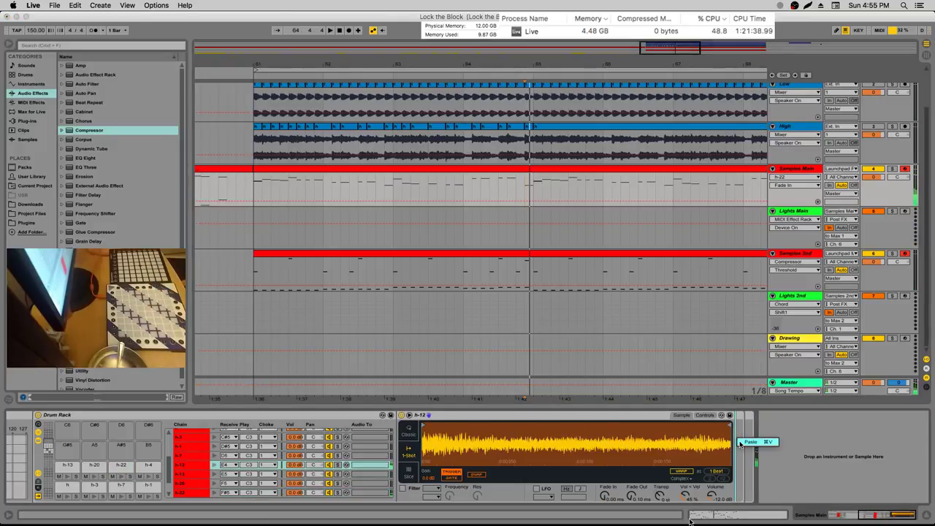
left_click(751, 442)
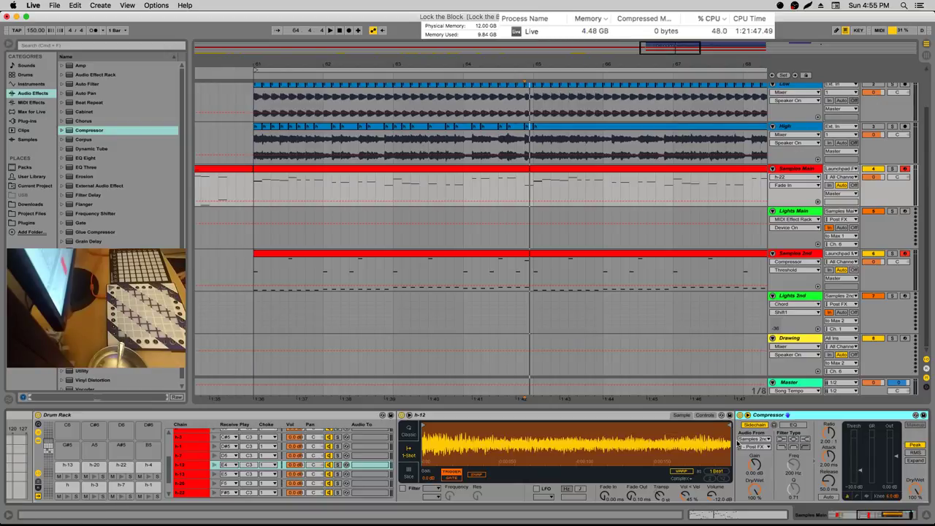
left_click_drag(859, 486, 859, 469)
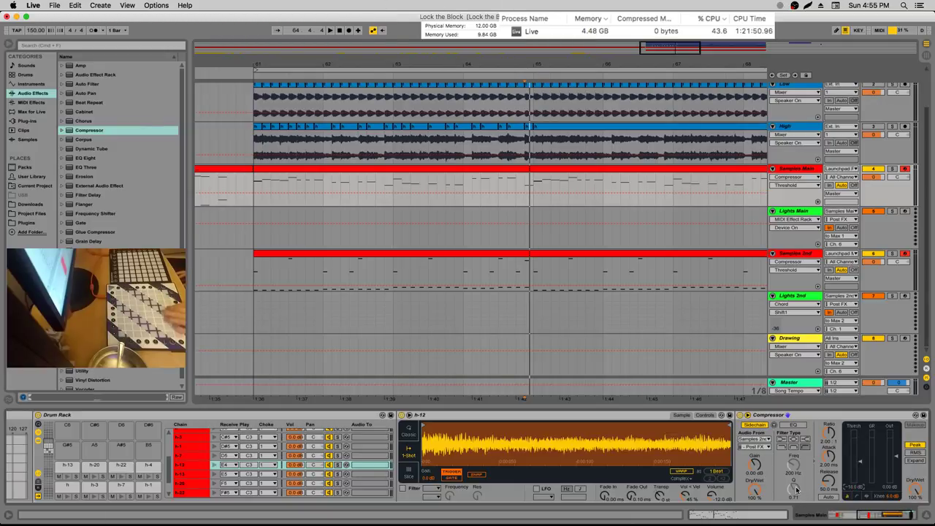
Audition the compression from 63.3.1, then select the High track
left_click(431, 187)
key("space")
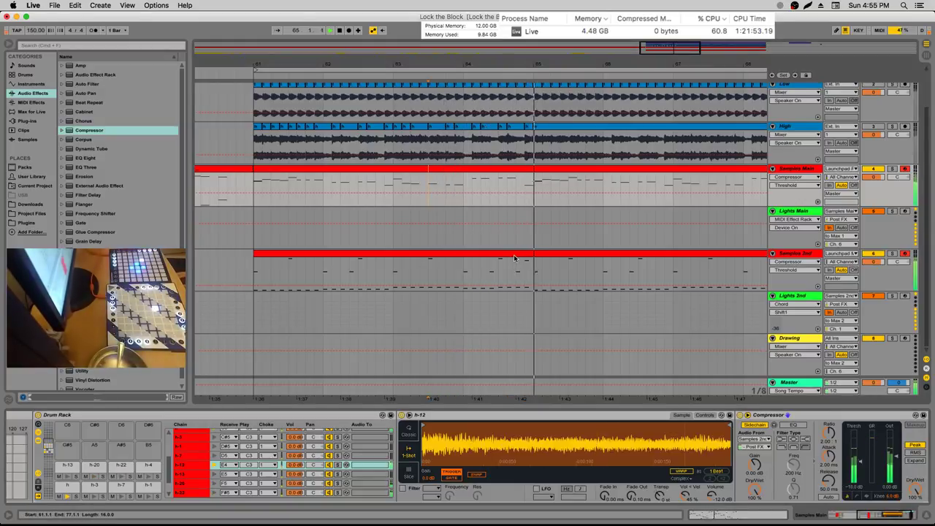
key("space")
left_click(255, 146)
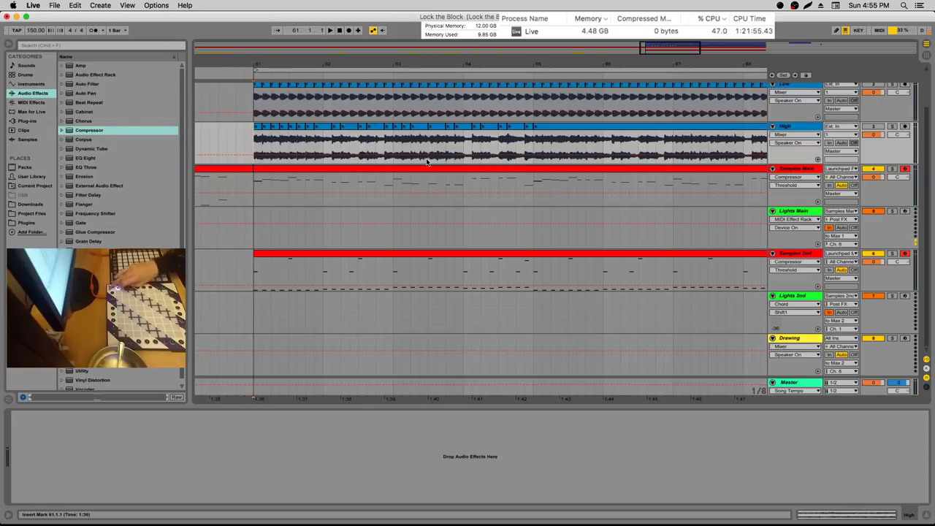
Solo and select the Song track, hide the device chain, and play it alone briefly
scroll(428, 161, "up", 3)
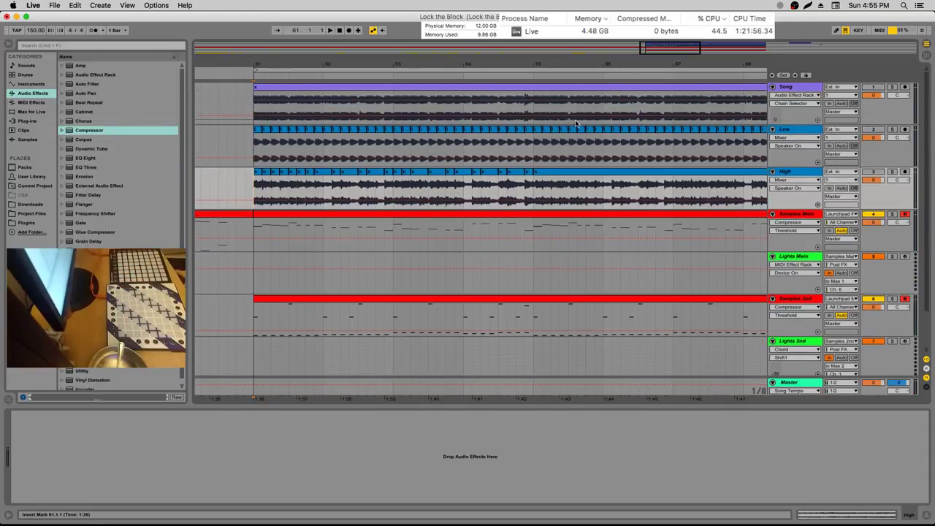
left_click(891, 87)
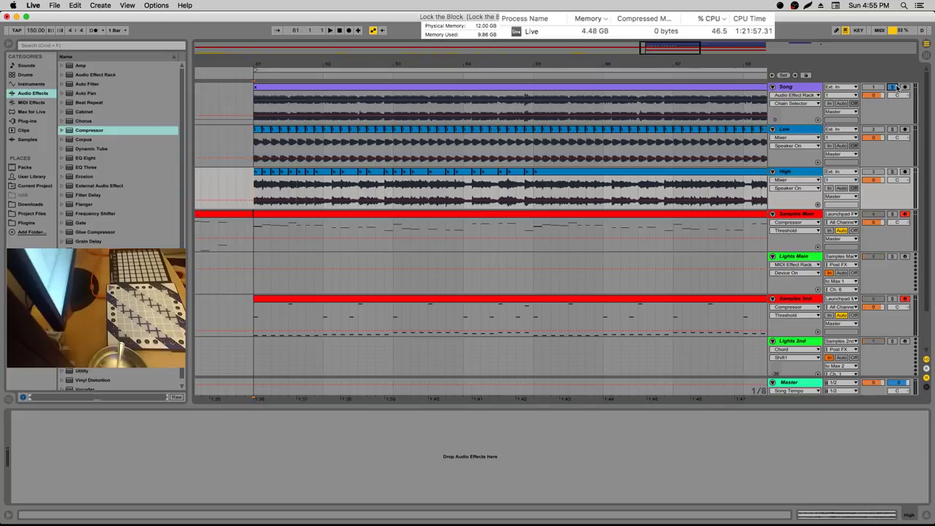
left_click(803, 87)
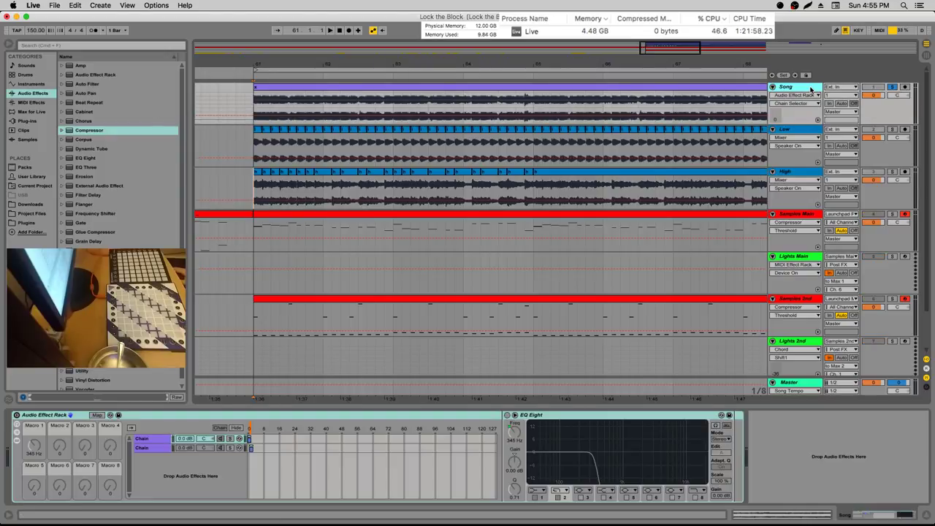
left_click(924, 515)
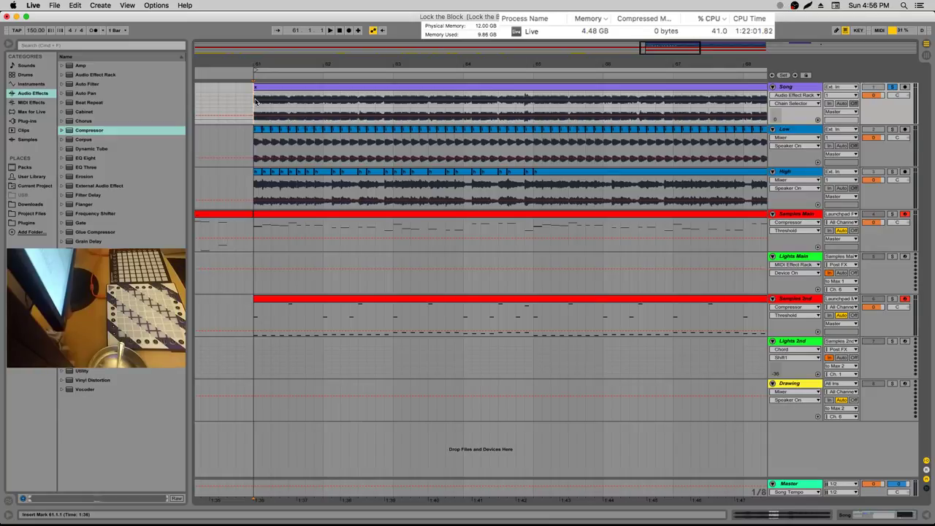
key("space")
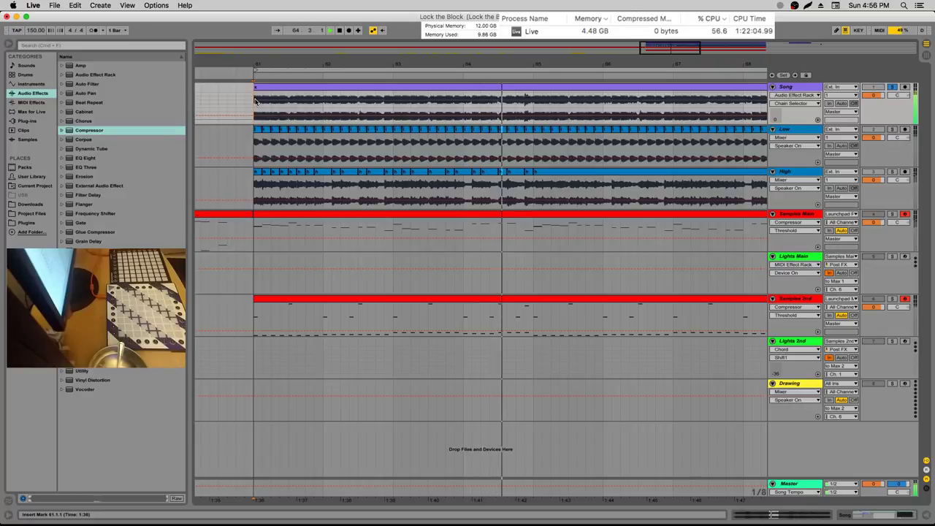
key("space")
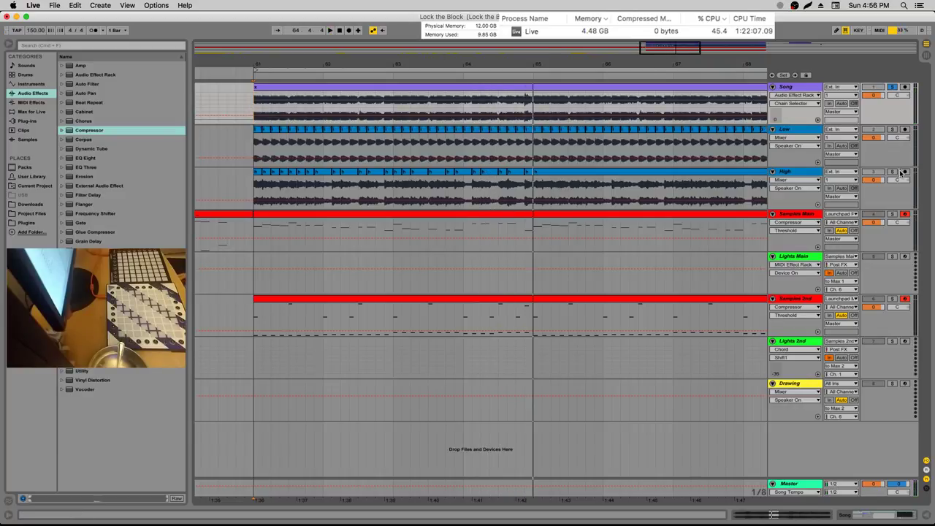
Solo Samples Main together with Samples 3rd and play them
left_click(892, 214)
left_click(892, 299, "super")
key("space")
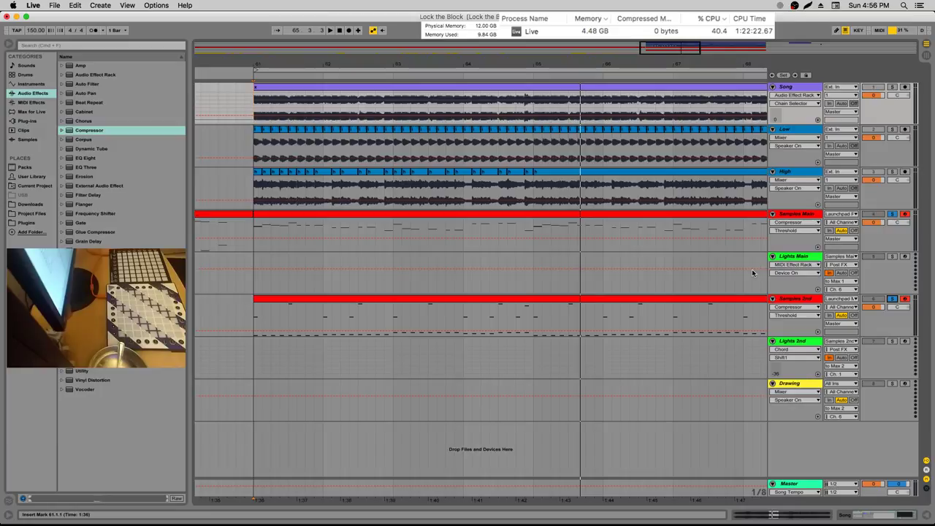
Arm Samples Main for recording and play the set back from bar 61
left_click(255, 317)
key("space")
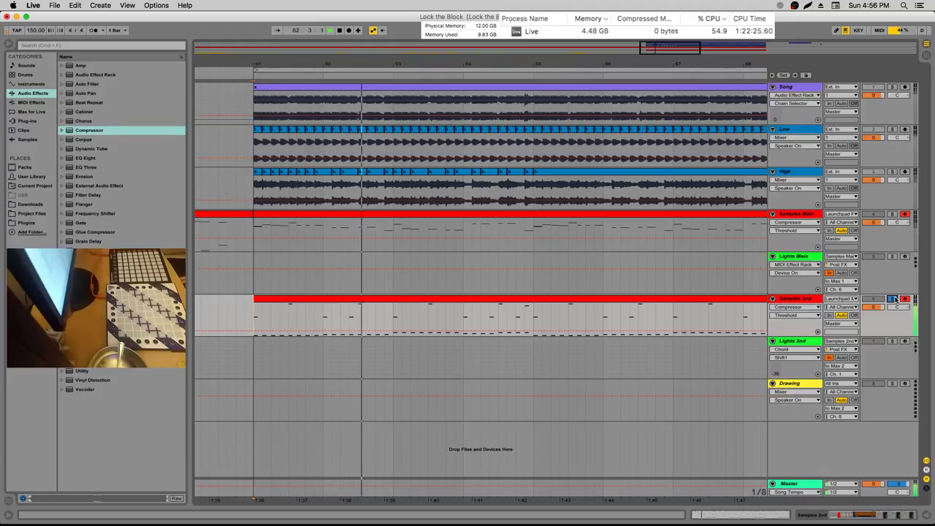
key("space")
left_click(892, 214)
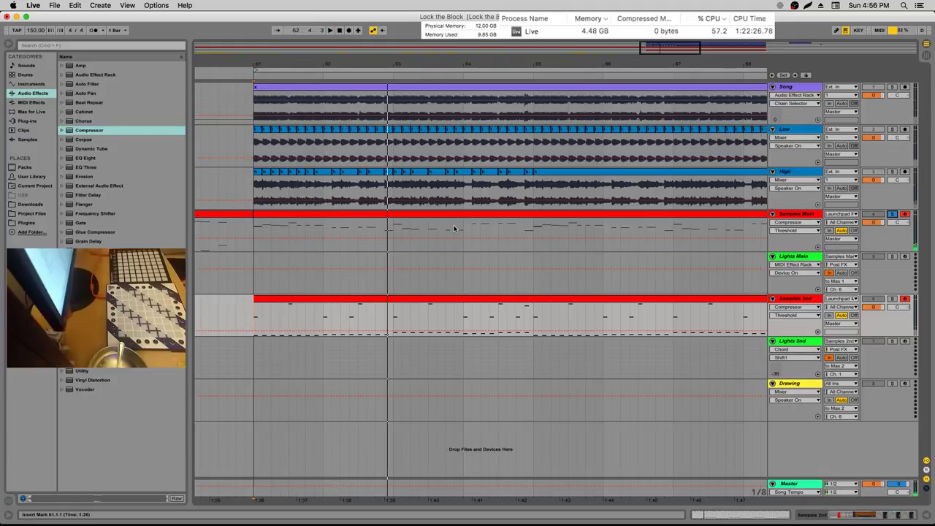
key("space")
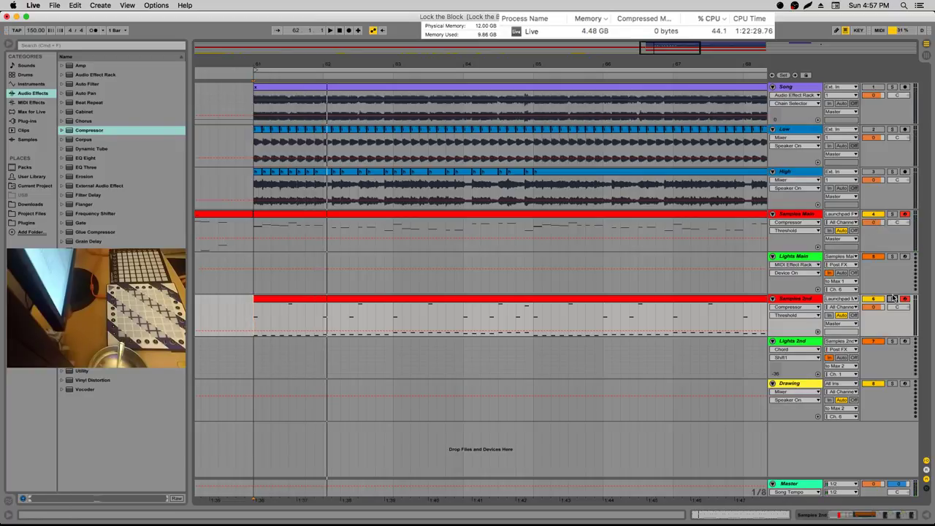
key("space")
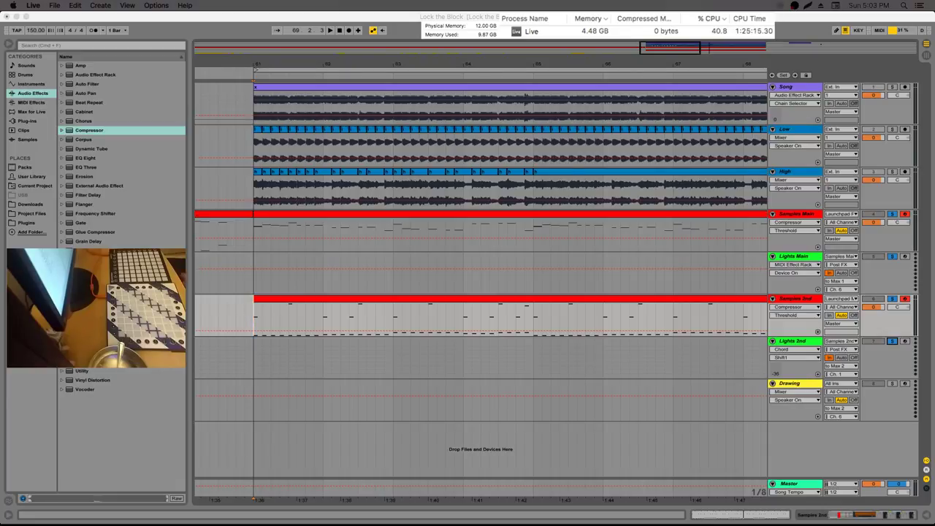
key("super+Tab")
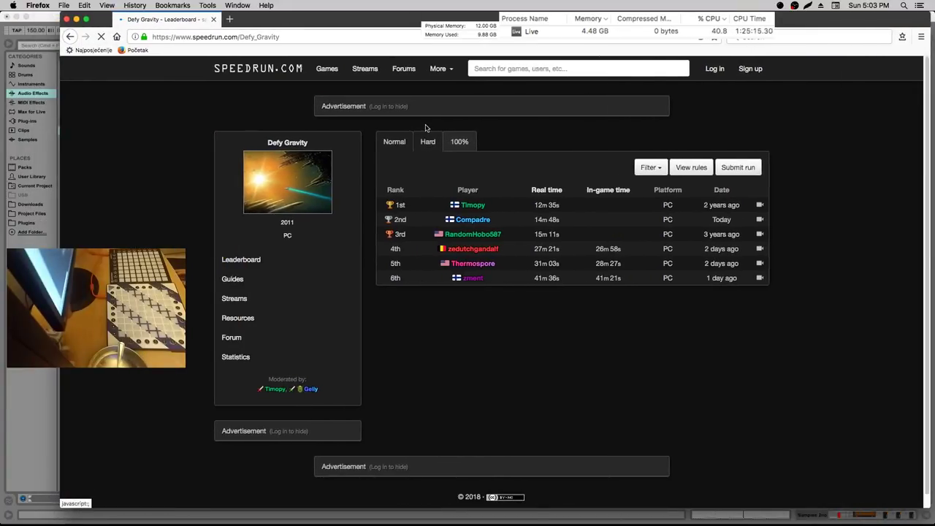
left_click(436, 187)
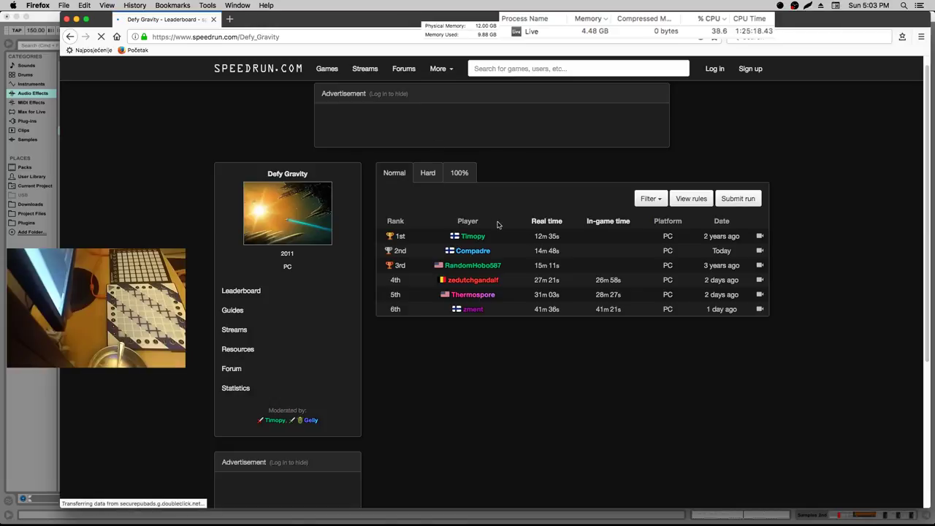
scroll(482, 183, "down", 2)
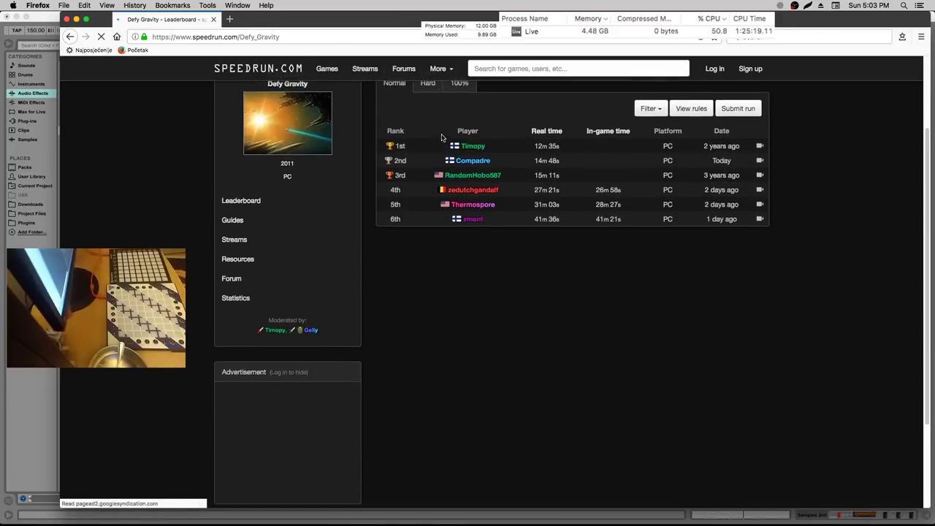
left_click(433, 94)
scroll(526, 187, "up", 1)
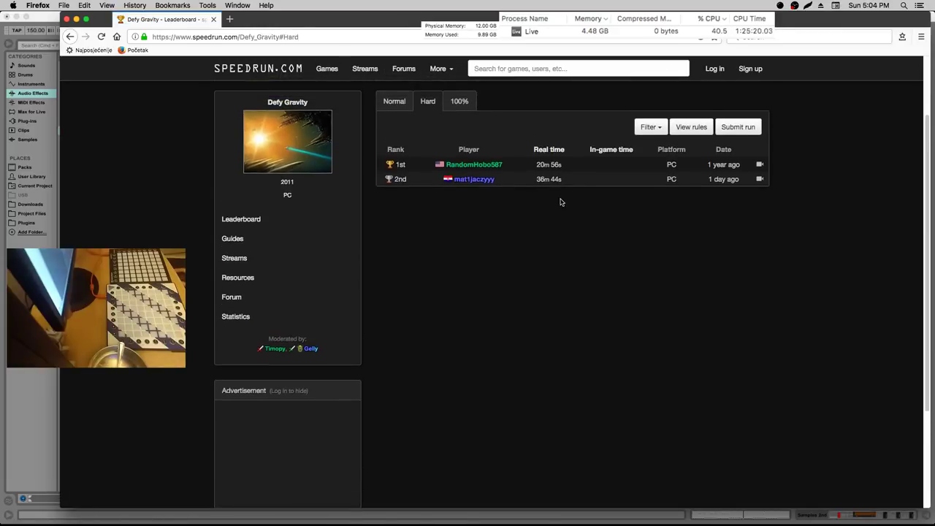
left_click(550, 180)
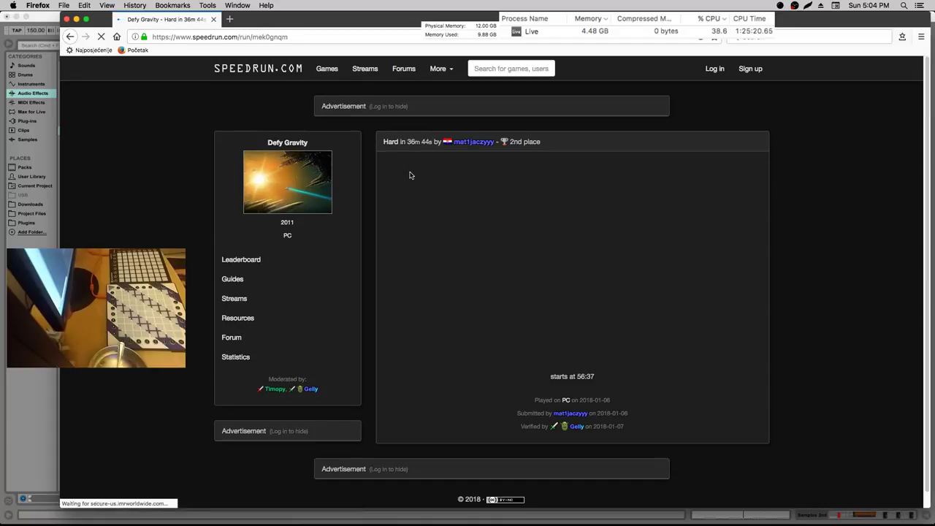
left_click(73, 37)
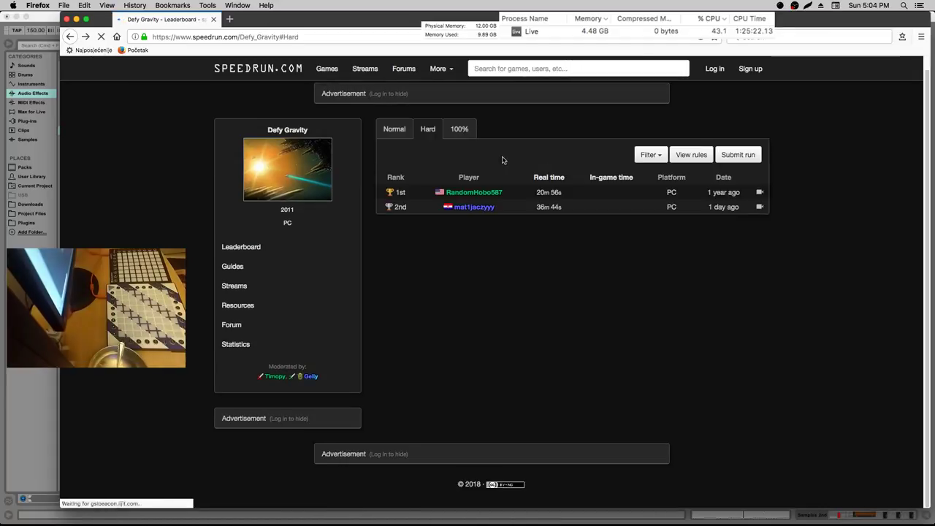
left_click(462, 132)
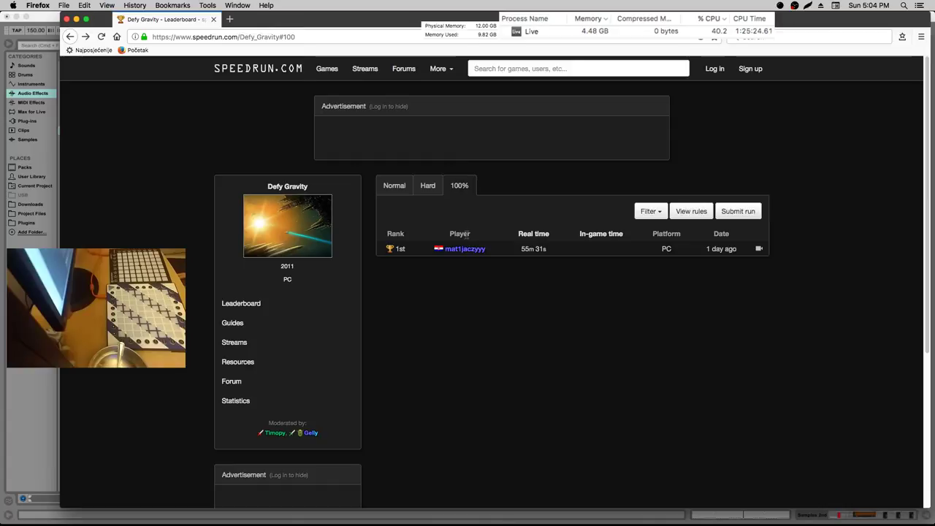
left_click(428, 185)
left_click(457, 186)
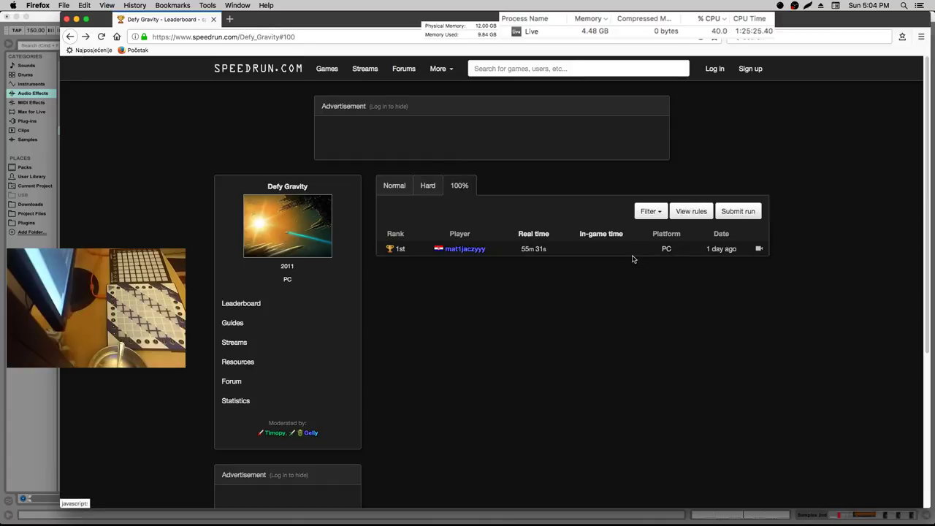
left_click(421, 188)
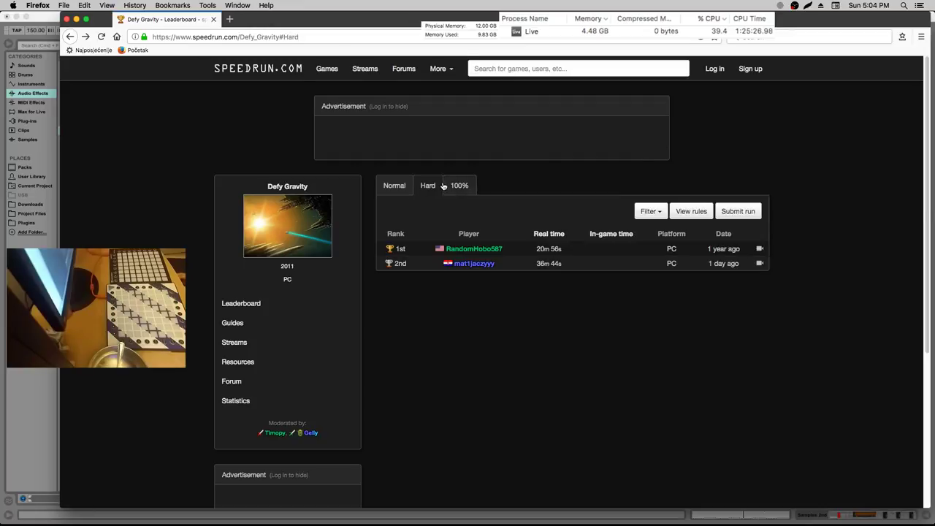
left_click(446, 187)
left_click(411, 188)
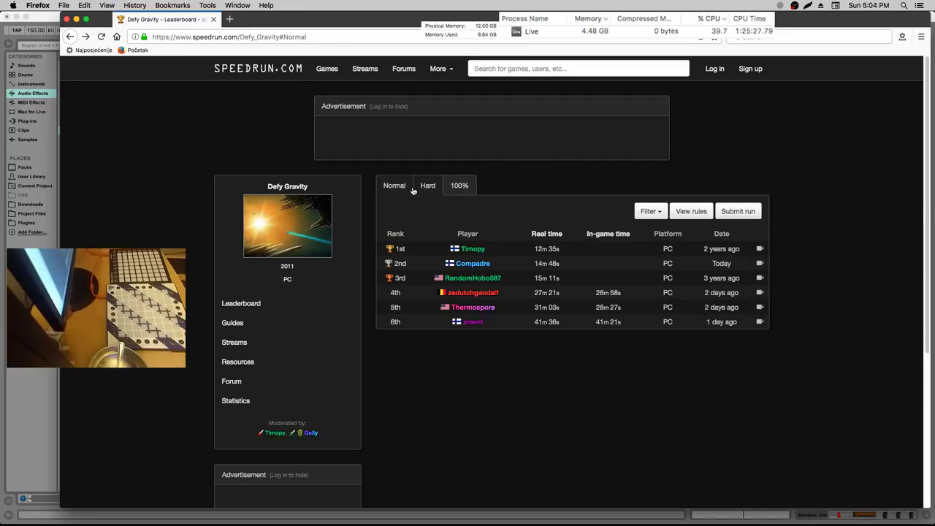
key("super+r")
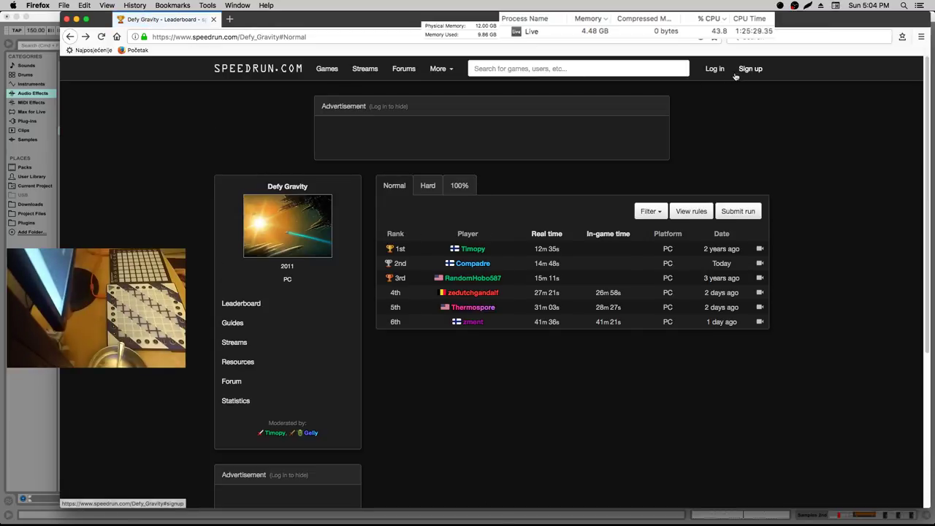
left_click(713, 71)
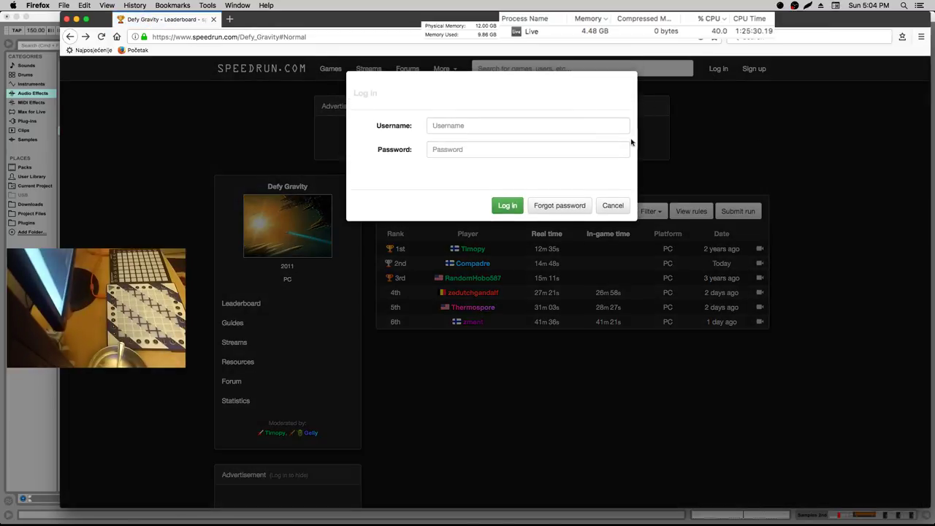
left_click(637, 142)
left_click(458, 187)
left_click(455, 248)
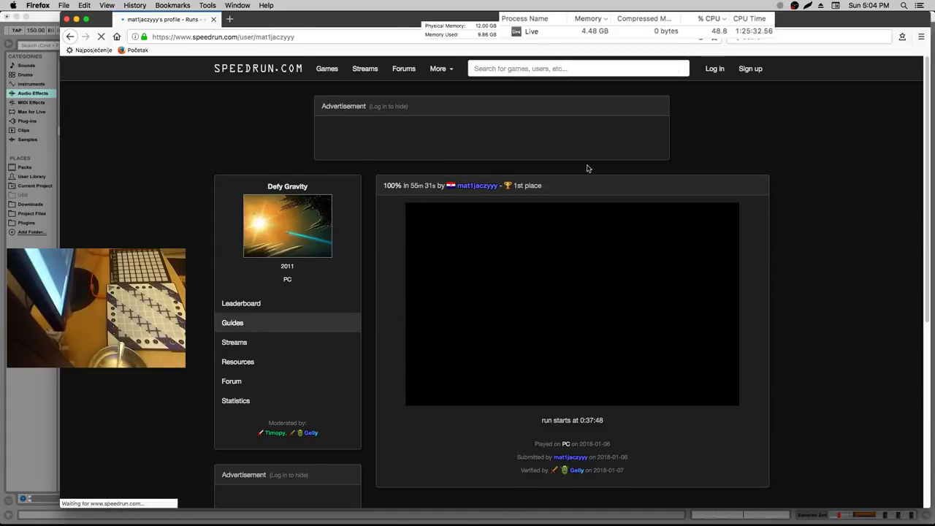
left_click(477, 185)
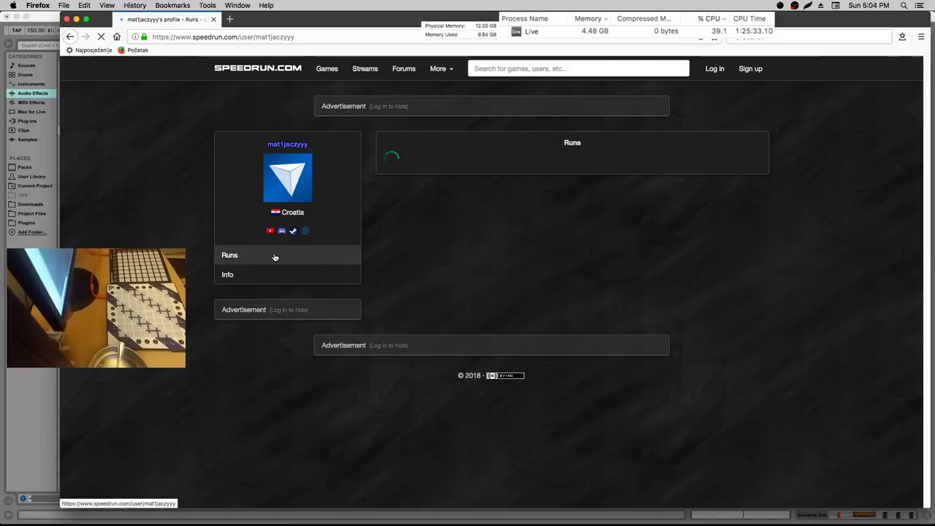
scroll(330, 294, "down", 2)
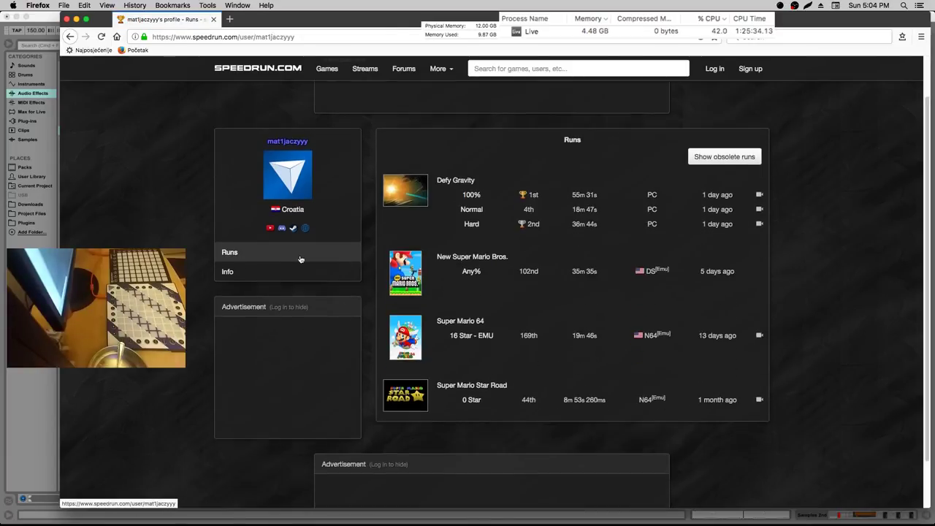
left_click(531, 211)
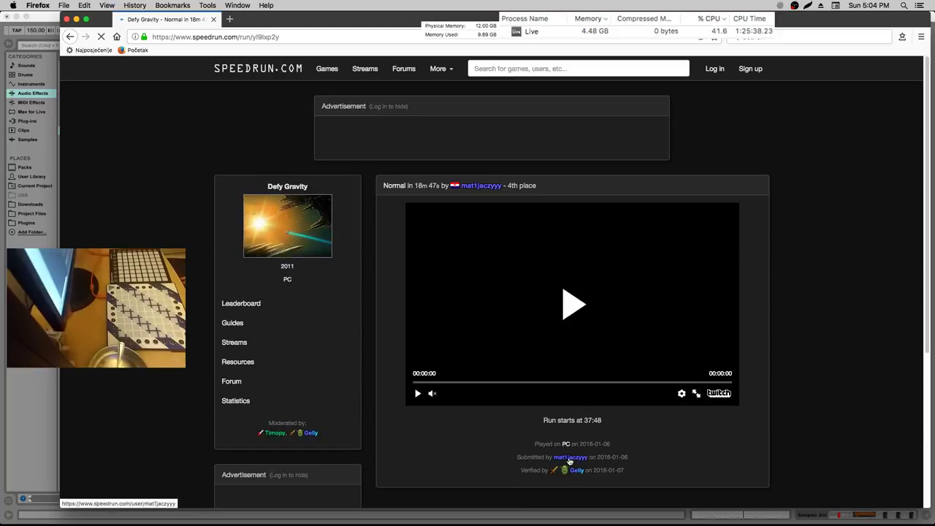
left_click(278, 304)
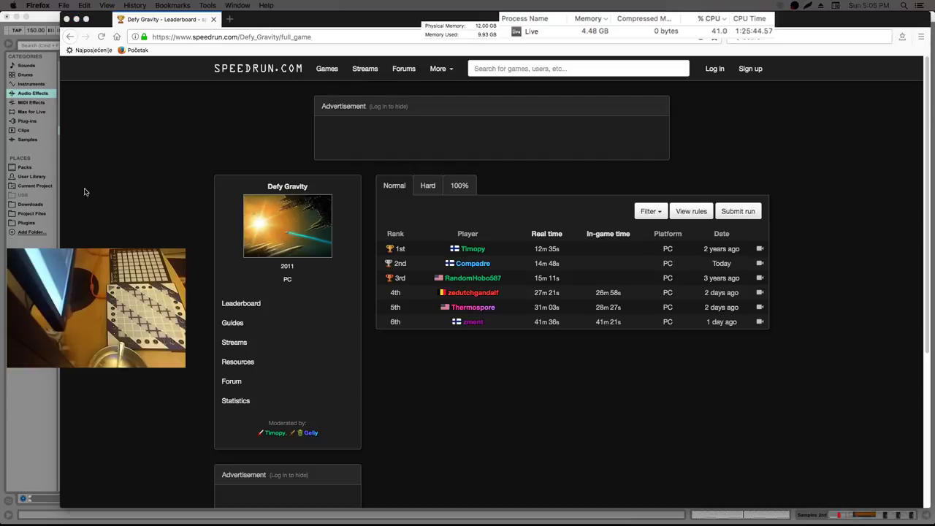
left_click(175, 49)
key("super+w")
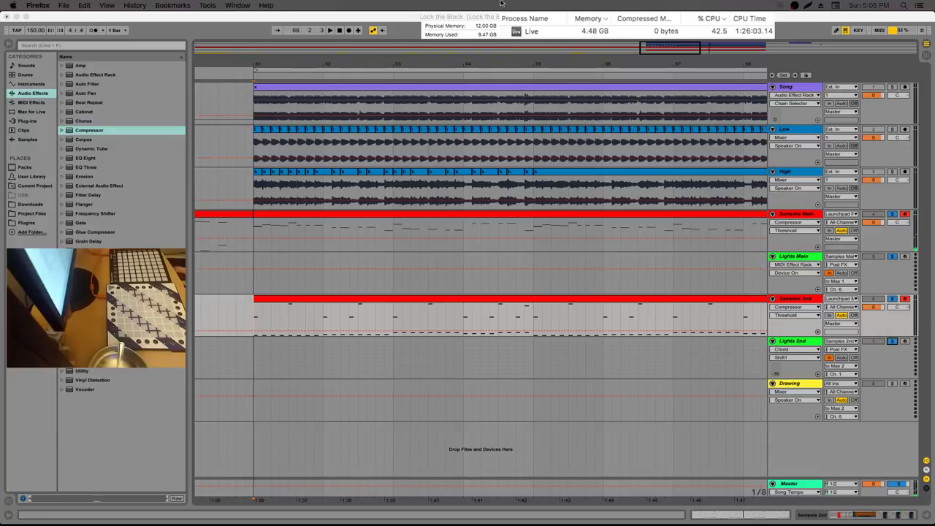
Solo the High track and play the arrangement from around bar 65
left_click(522, 63)
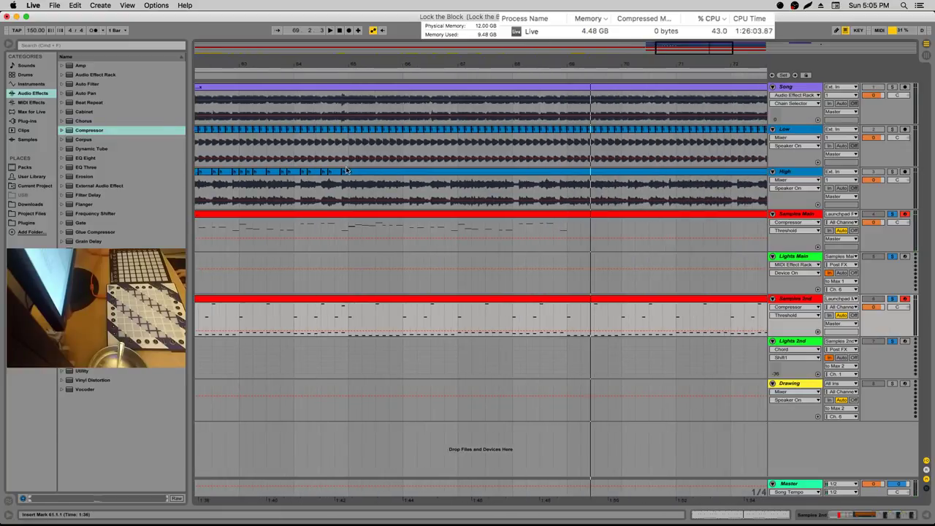
left_click(892, 171)
key("space")
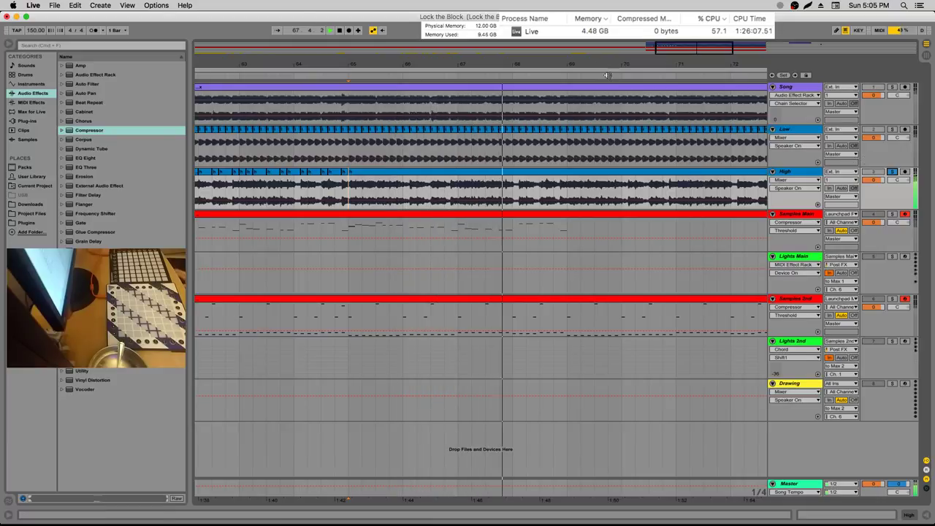
scroll(556, 101, "up", 3)
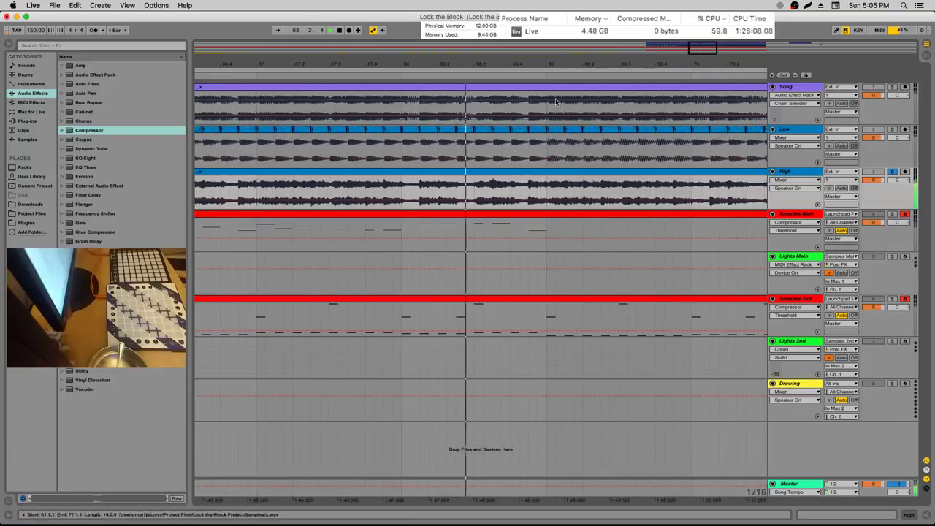
Split the High clip at 68.2.1, 68.3.1 and 68.4.1, then audition the pieces
left_click(477, 192)
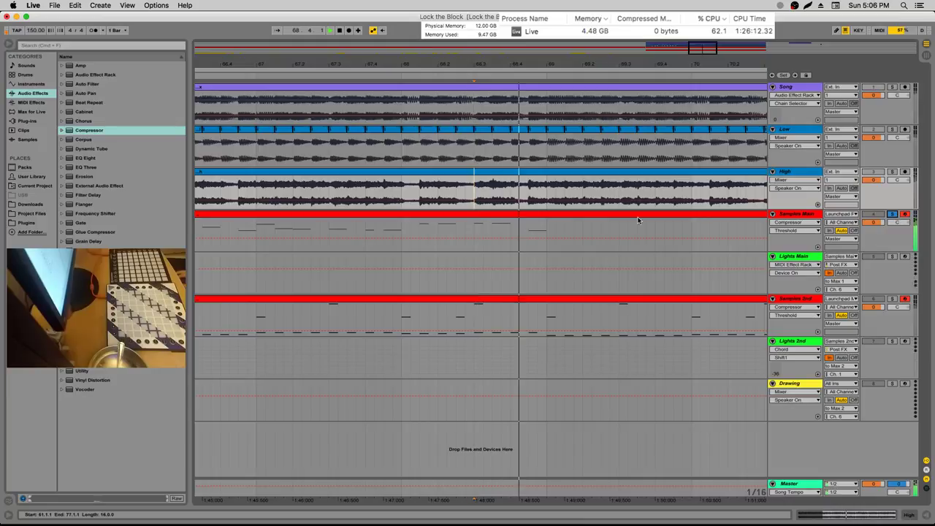
left_click(493, 230)
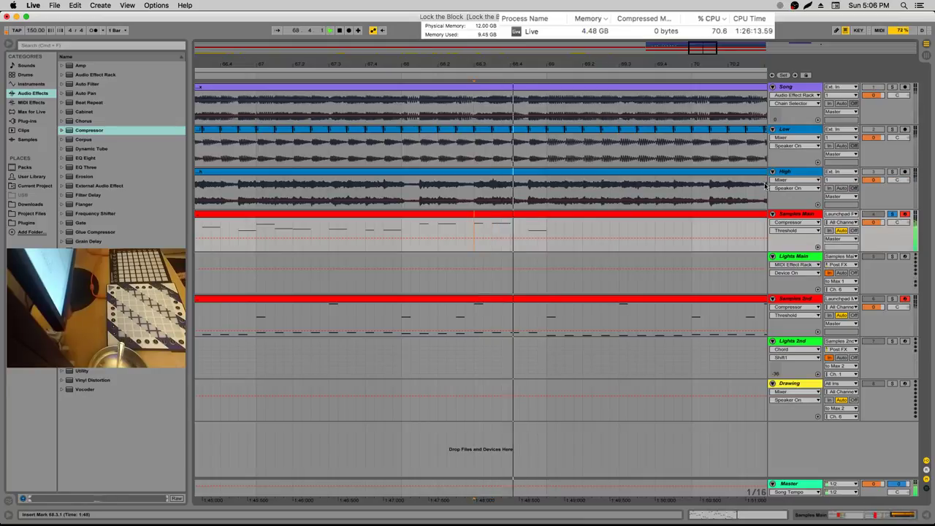
left_click(458, 194)
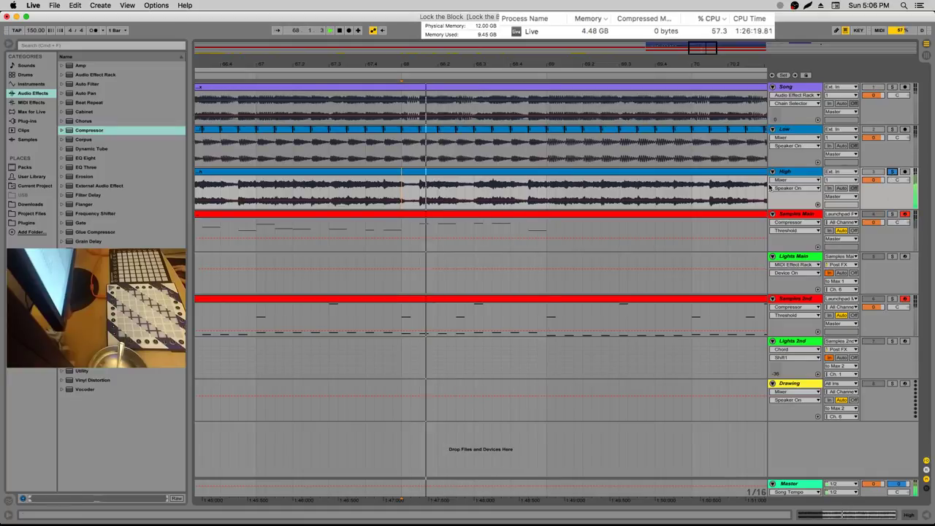
left_click(438, 187)
key("space")
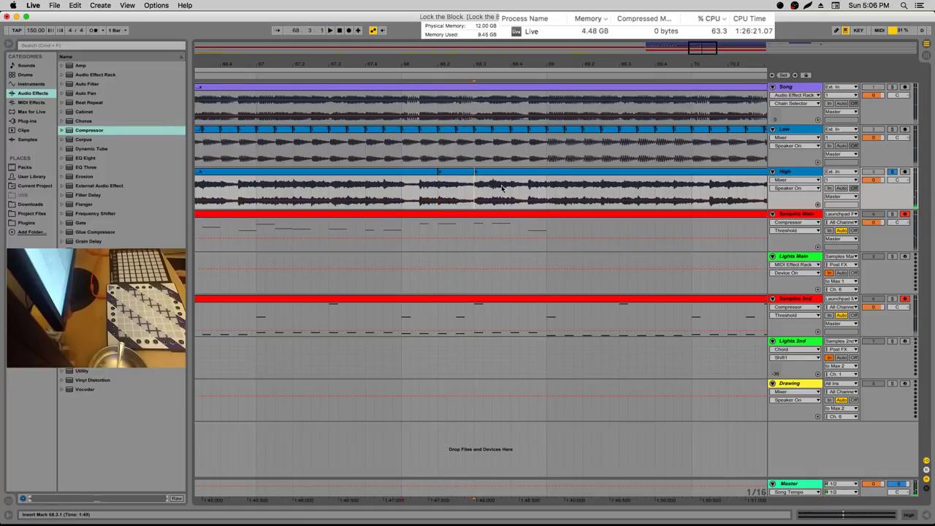
left_click(475, 187)
left_click(523, 188)
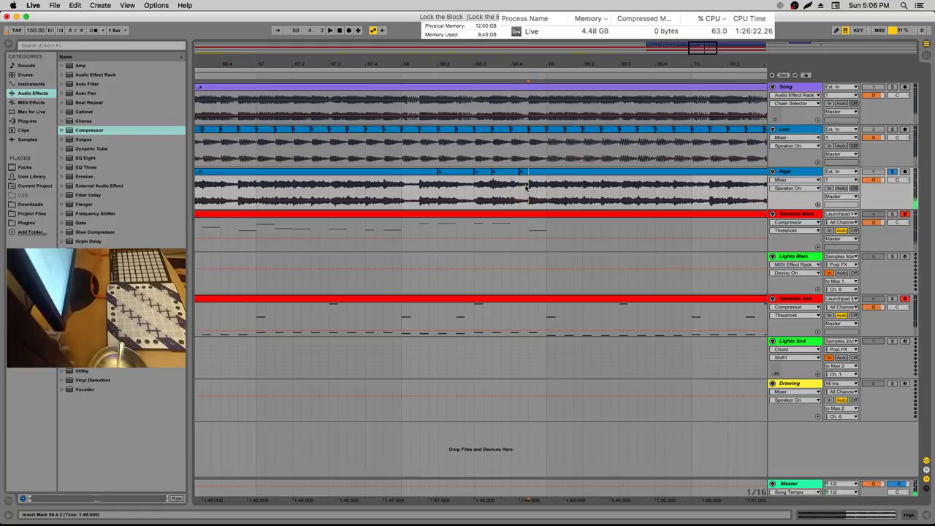
key("space")
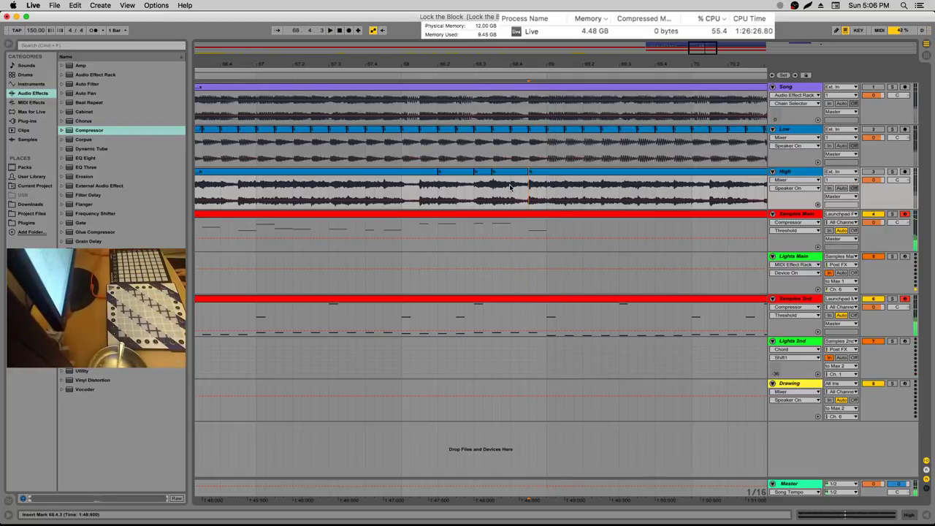
Inspect the split High clip pieces, then show Samples Main's Drum Rack and Compressor
left_click_drag(465, 189, 529, 190)
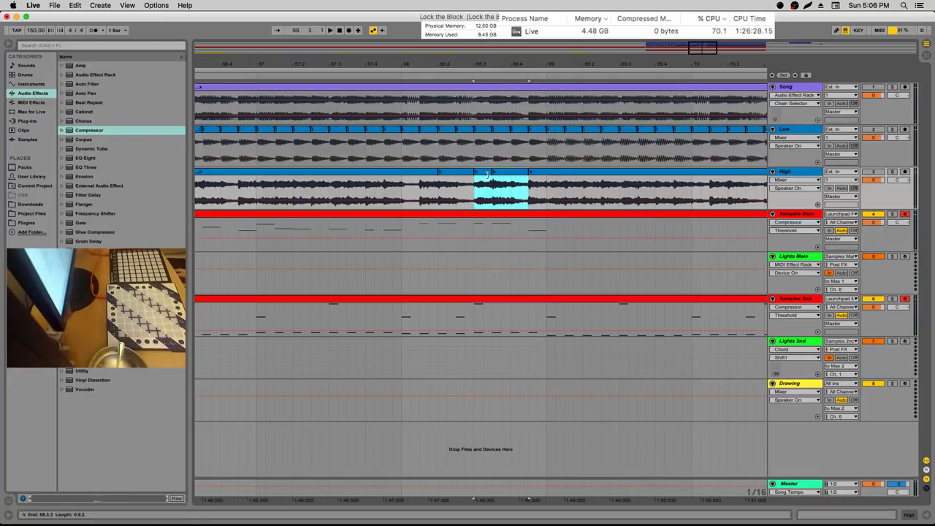
left_click(462, 172)
right_click(462, 172)
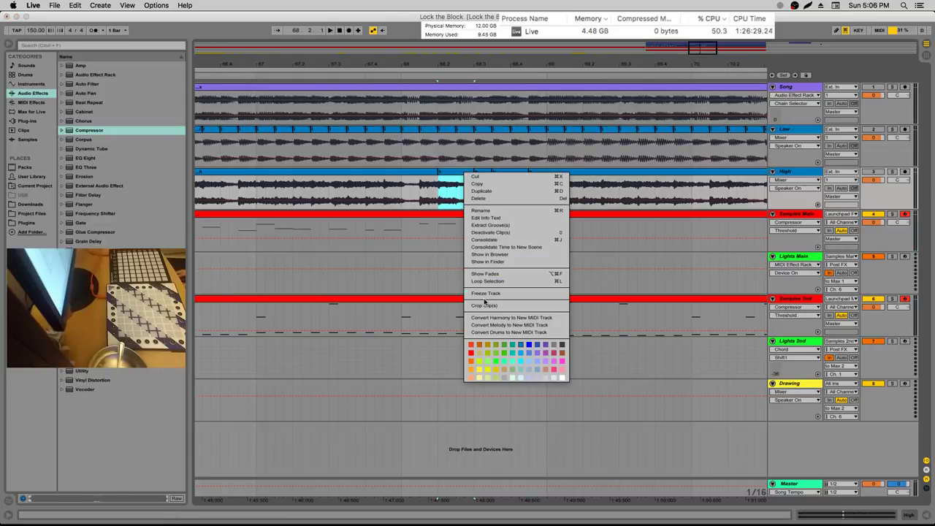
left_click(486, 257)
right_click(493, 173)
key("Escape")
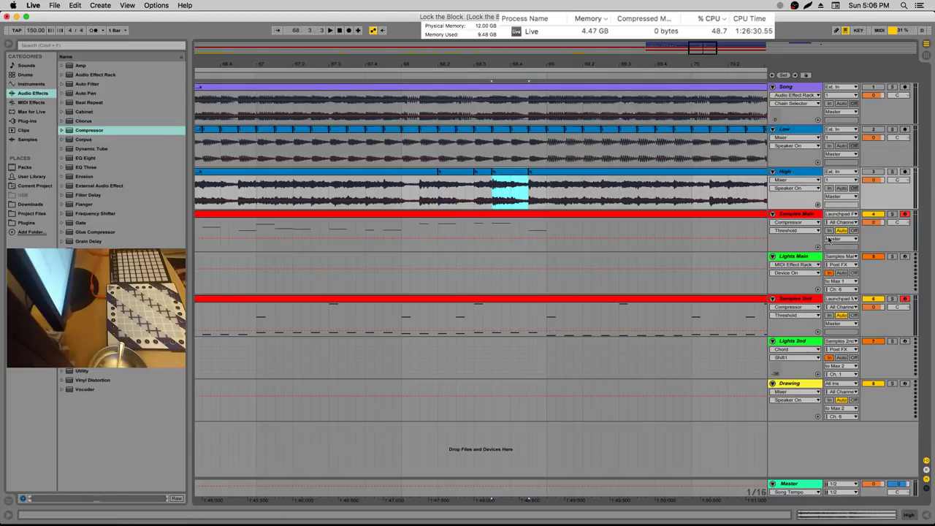
double_click(816, 215)
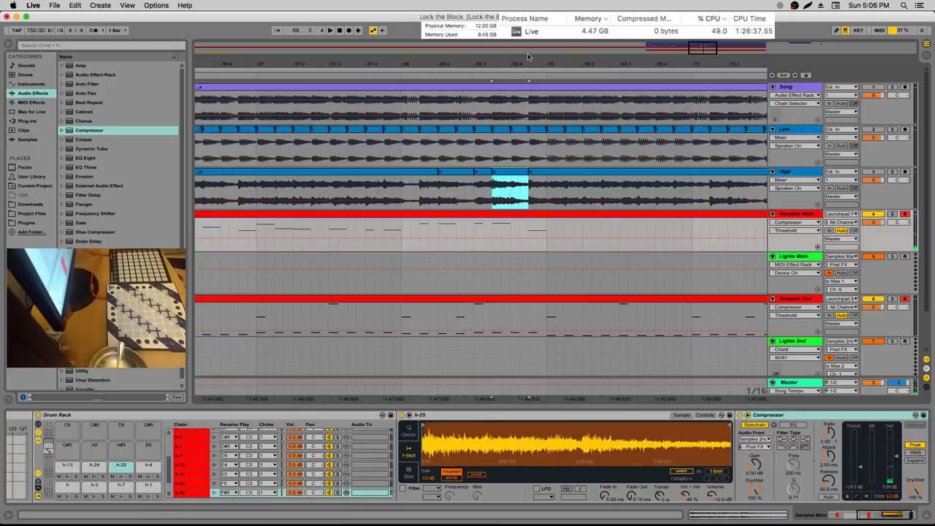
Zoom out and audition Samples Main from several start points before bar 64.3
left_click_drag(622, 59, 698, 81)
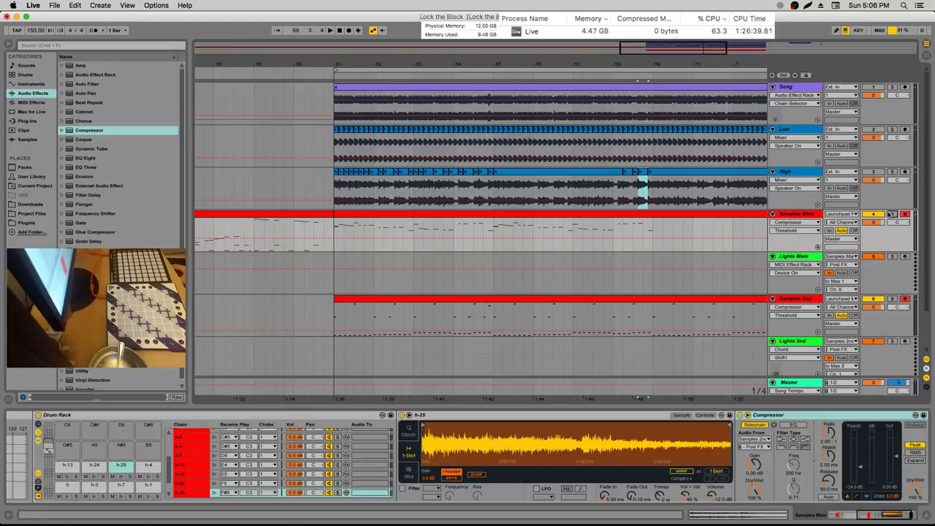
left_click(471, 233)
key("space")
left_click(453, 217)
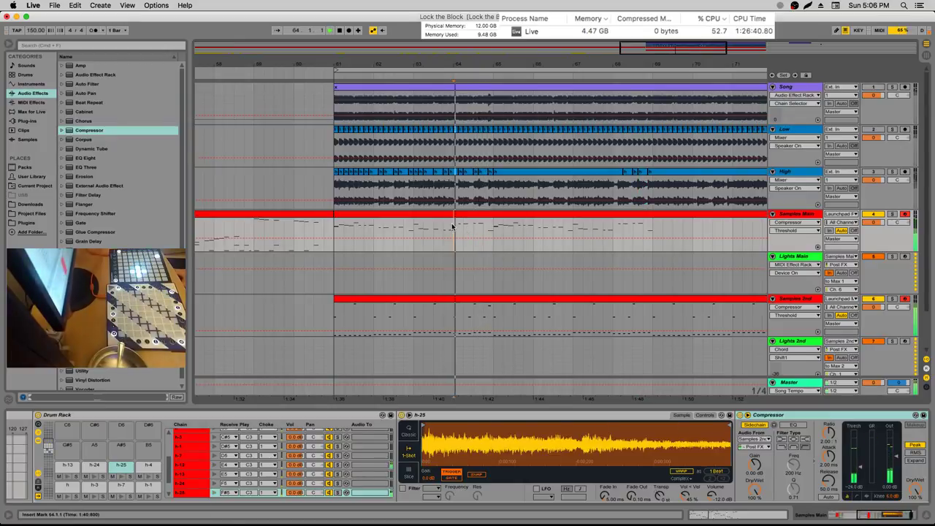
left_click(442, 218)
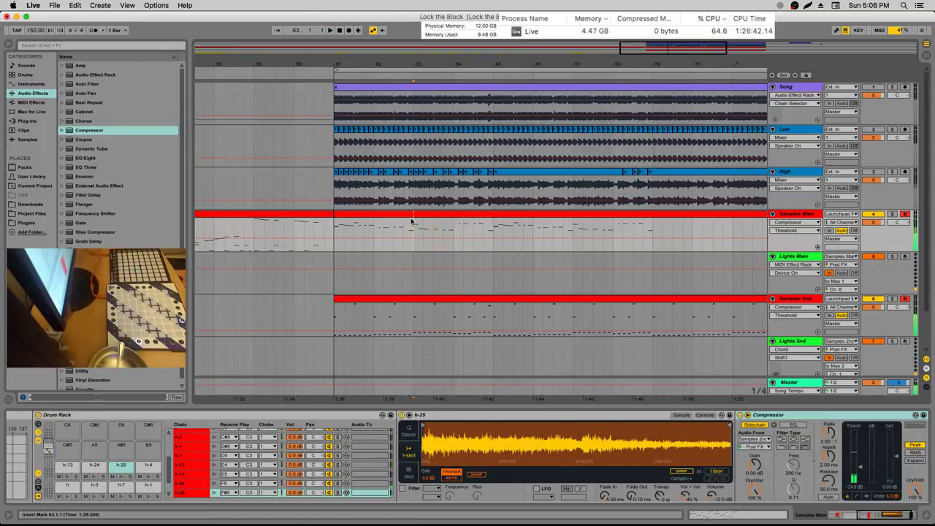
left_click(413, 217)
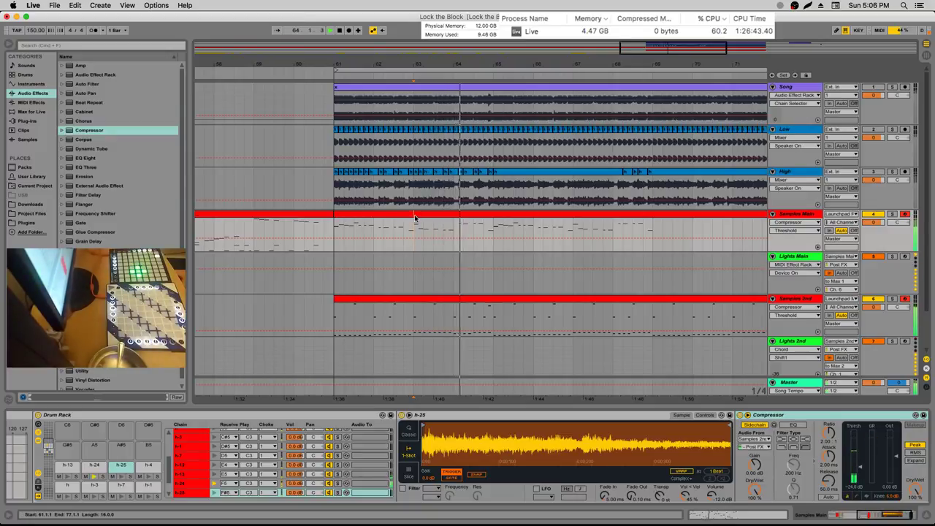
left_click(416, 217)
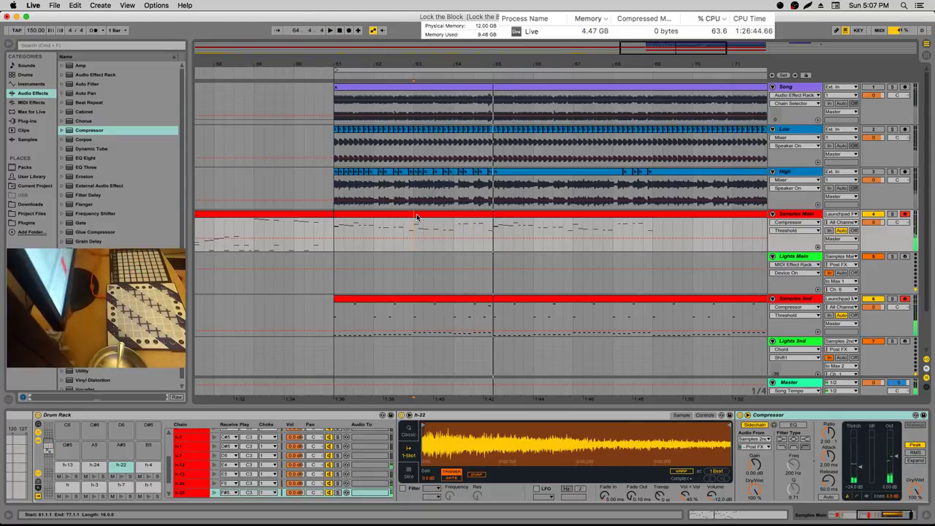
key("space")
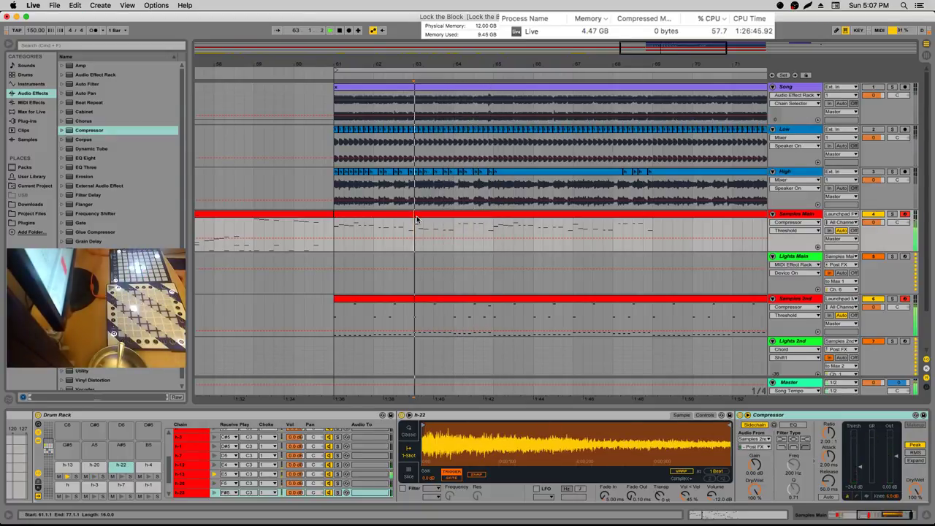
Zoom in on the High clip pieces around bar 68, solo High, and save the set
left_click_drag(549, 64, 390, 80)
left_click_drag(506, 59, 453, 87)
left_click(396, 172)
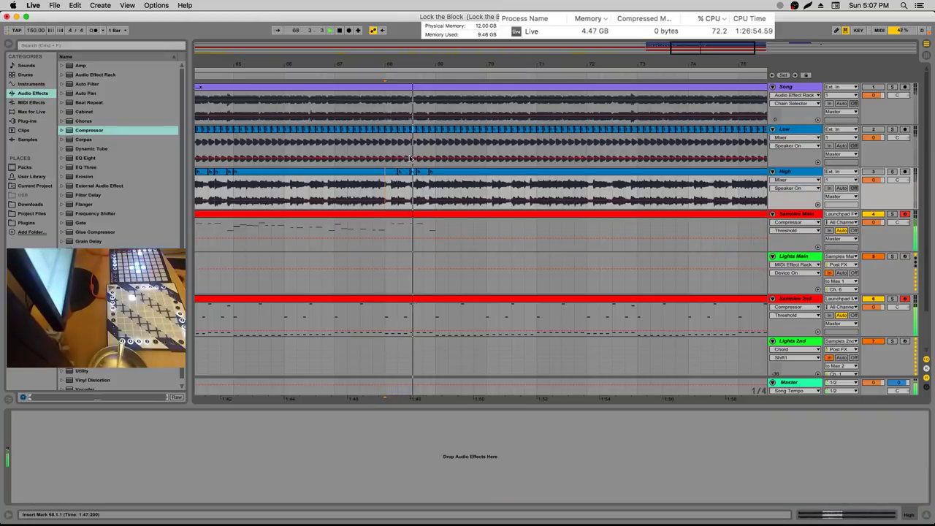
left_click_drag(450, 52, 444, 95)
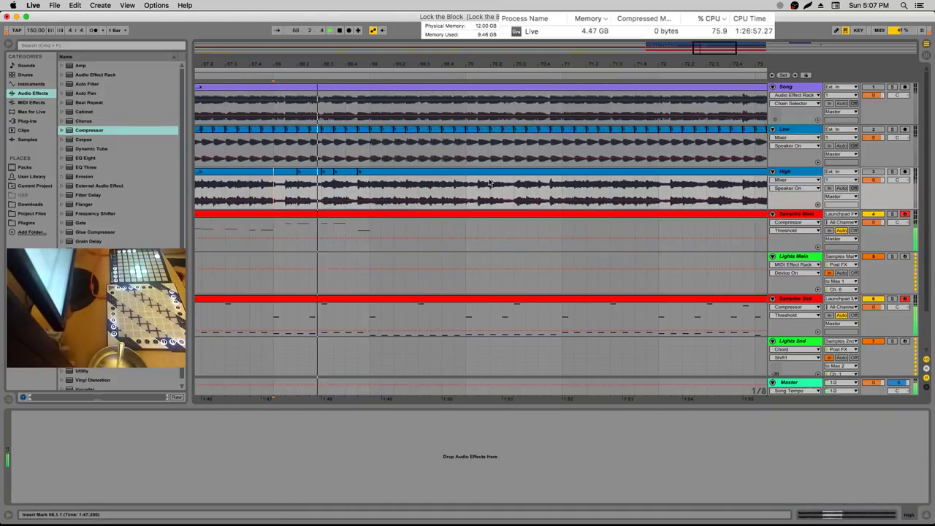
left_click(892, 172)
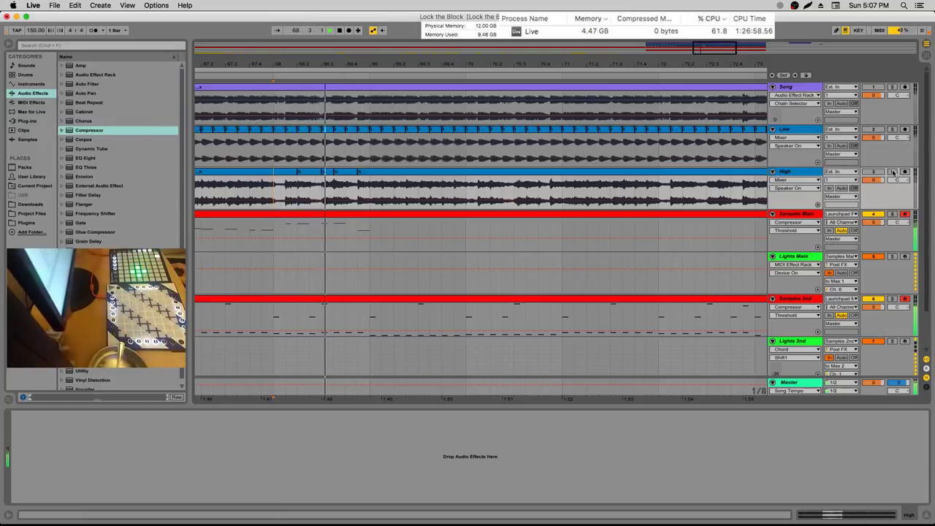
left_click(369, 184)
key("super+s")
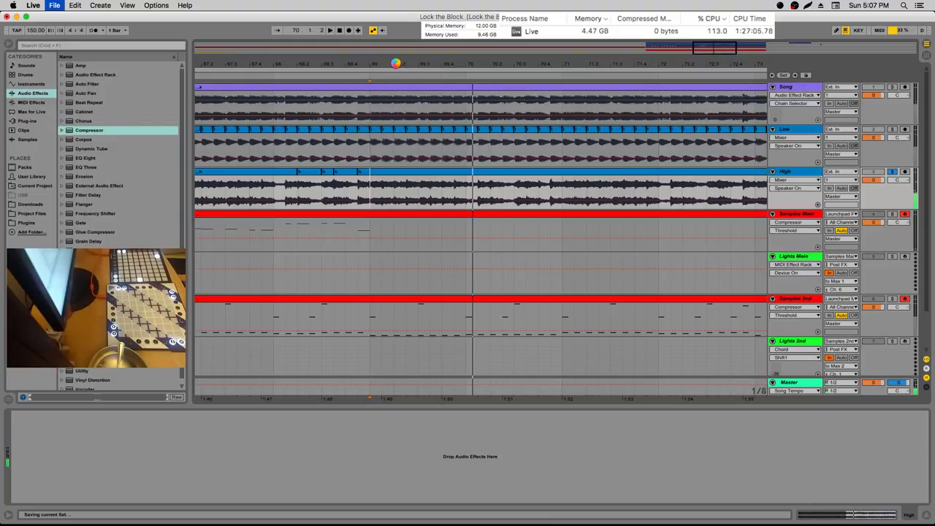
left_click_drag(395, 63, 440, 66)
mouse_move(414, 192)
left_mouse_down()
mouse_move(582, 199)
mouse_move(413, 194)
mouse_move(583, 191)
mouse_move(400, 192)
left_mouse_up()
Minimize Live, then quit iTunes and the next running app from the Dock
left_click(413, 191)
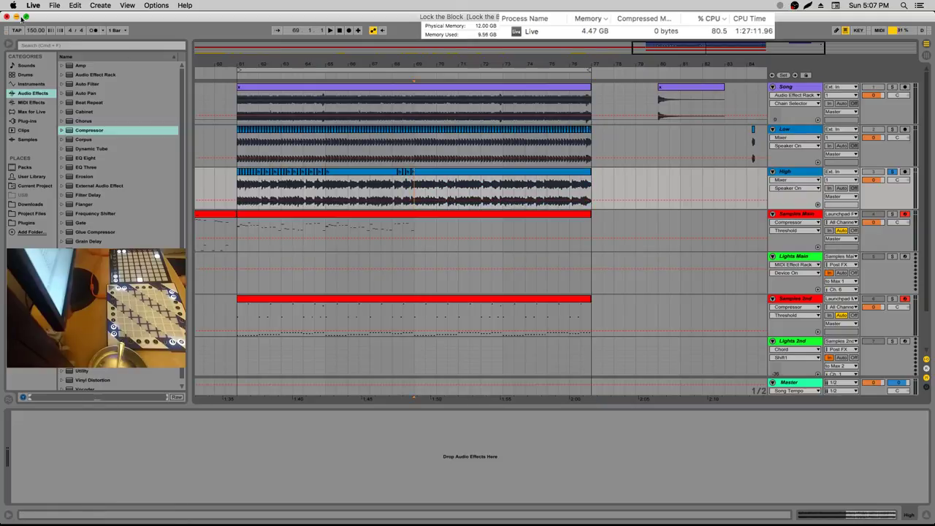
left_click(16, 16)
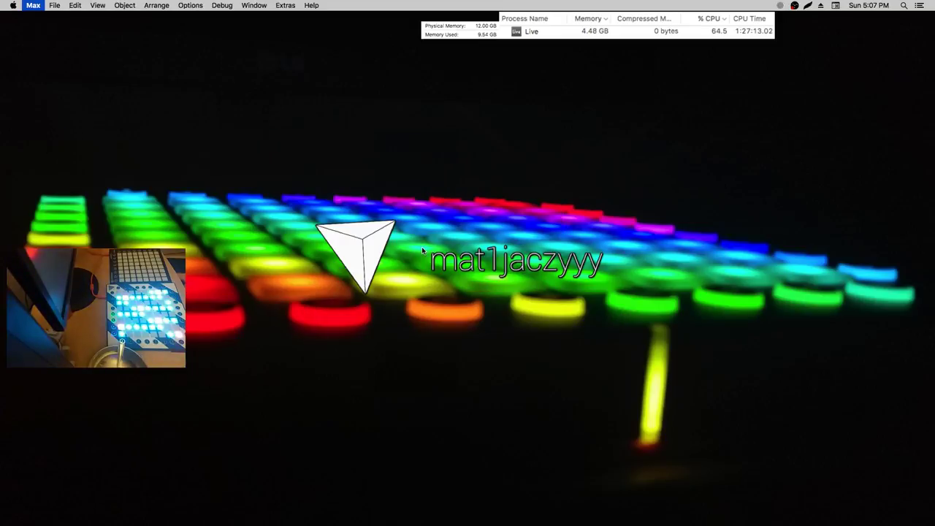
right_click(630, 505)
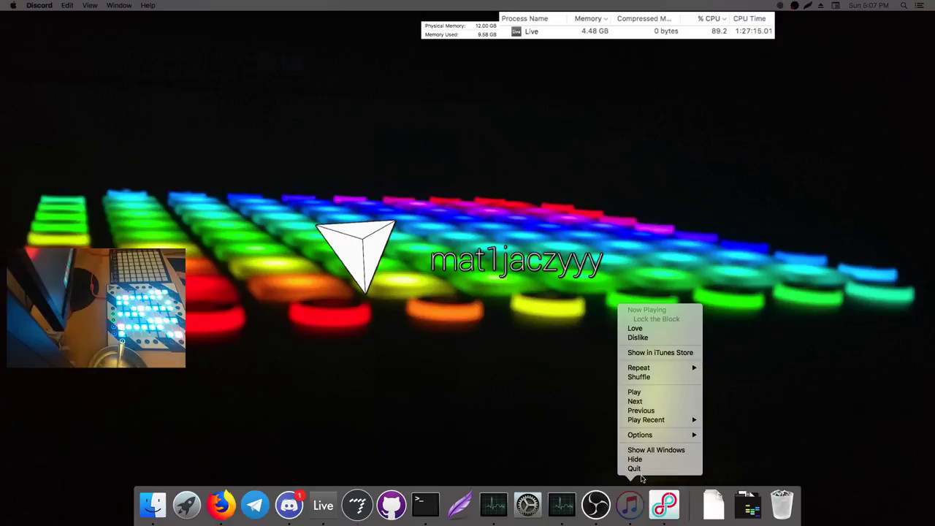
left_click(635, 468)
right_click(648, 504)
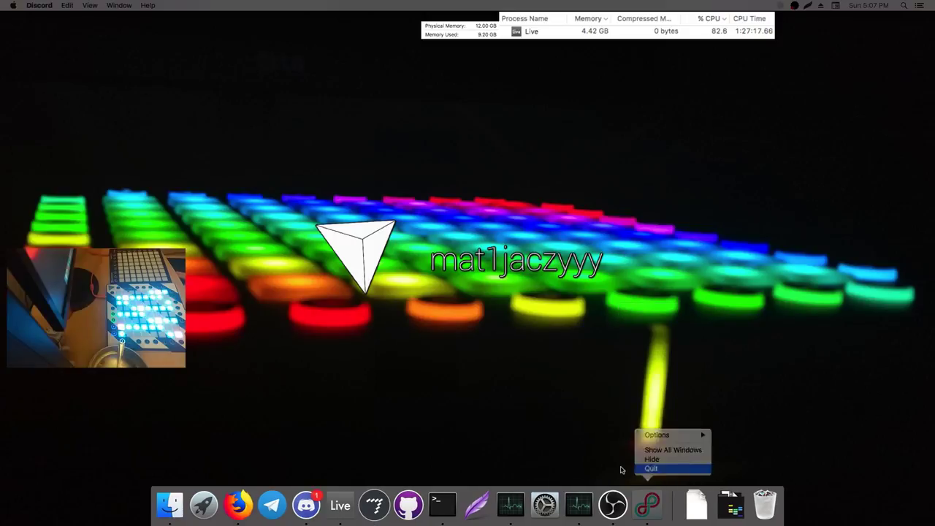
left_click(646, 468)
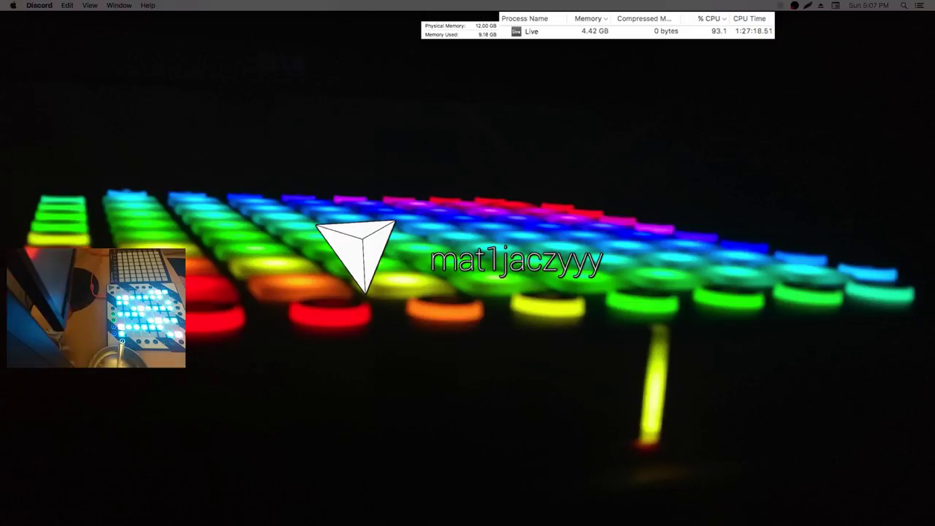